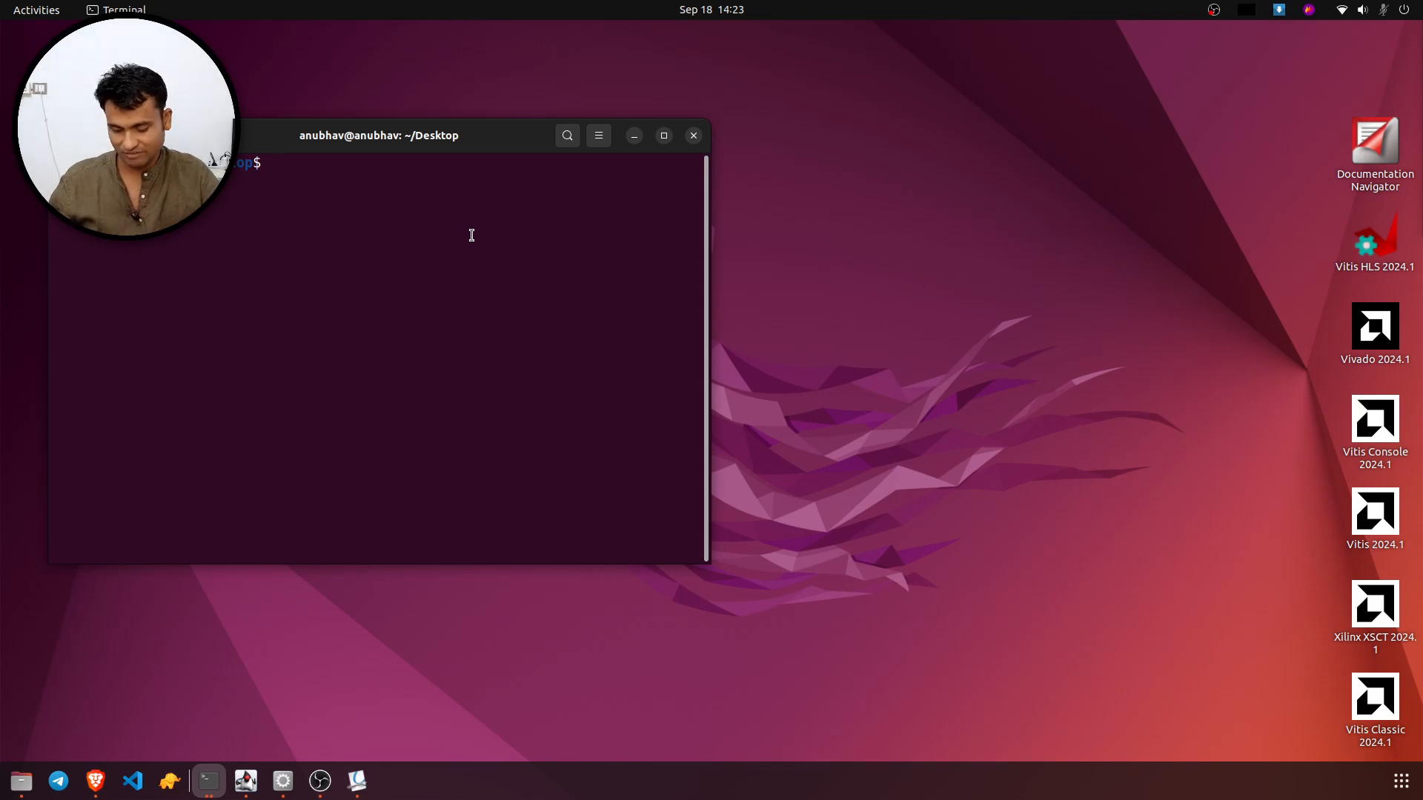
- Change the terminal's working directory to ~/Xilinx/Vivado/2024.1/
text(cd /tools/)
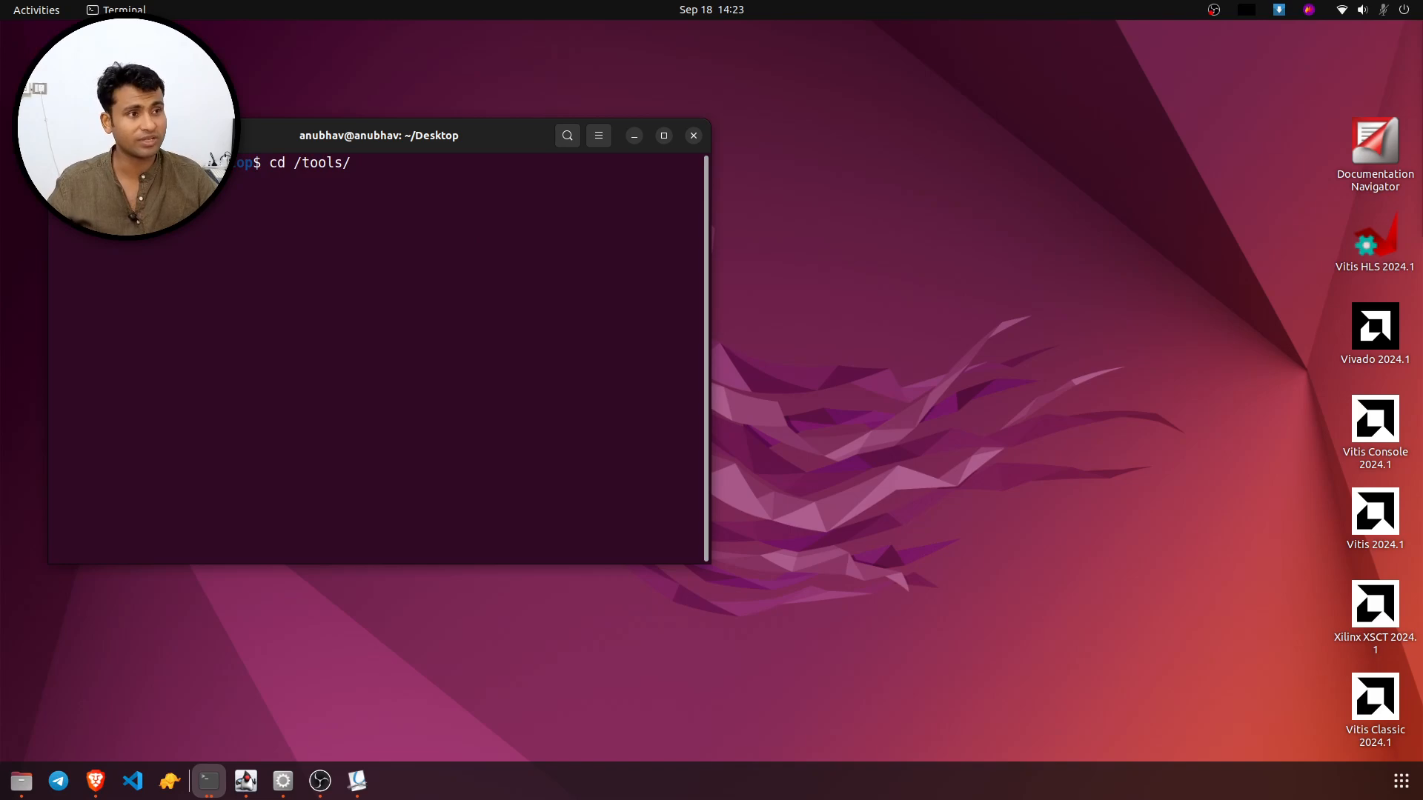
key(BackSpace)
key(BackSpace)
key(BackSpace)
key(BackSpace)
key(BackSpace)
key(BackSpace)
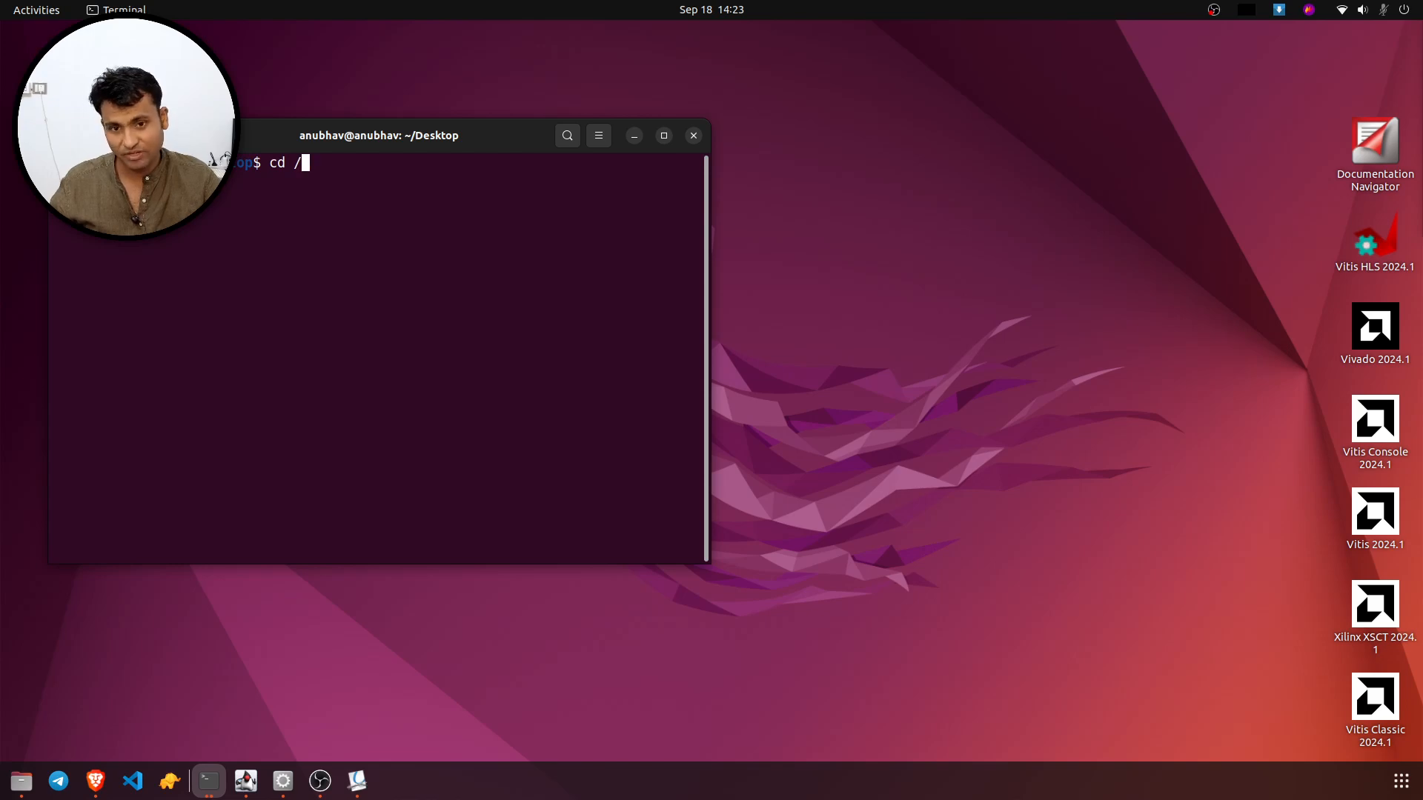
key(BackSpace)
text(~/)
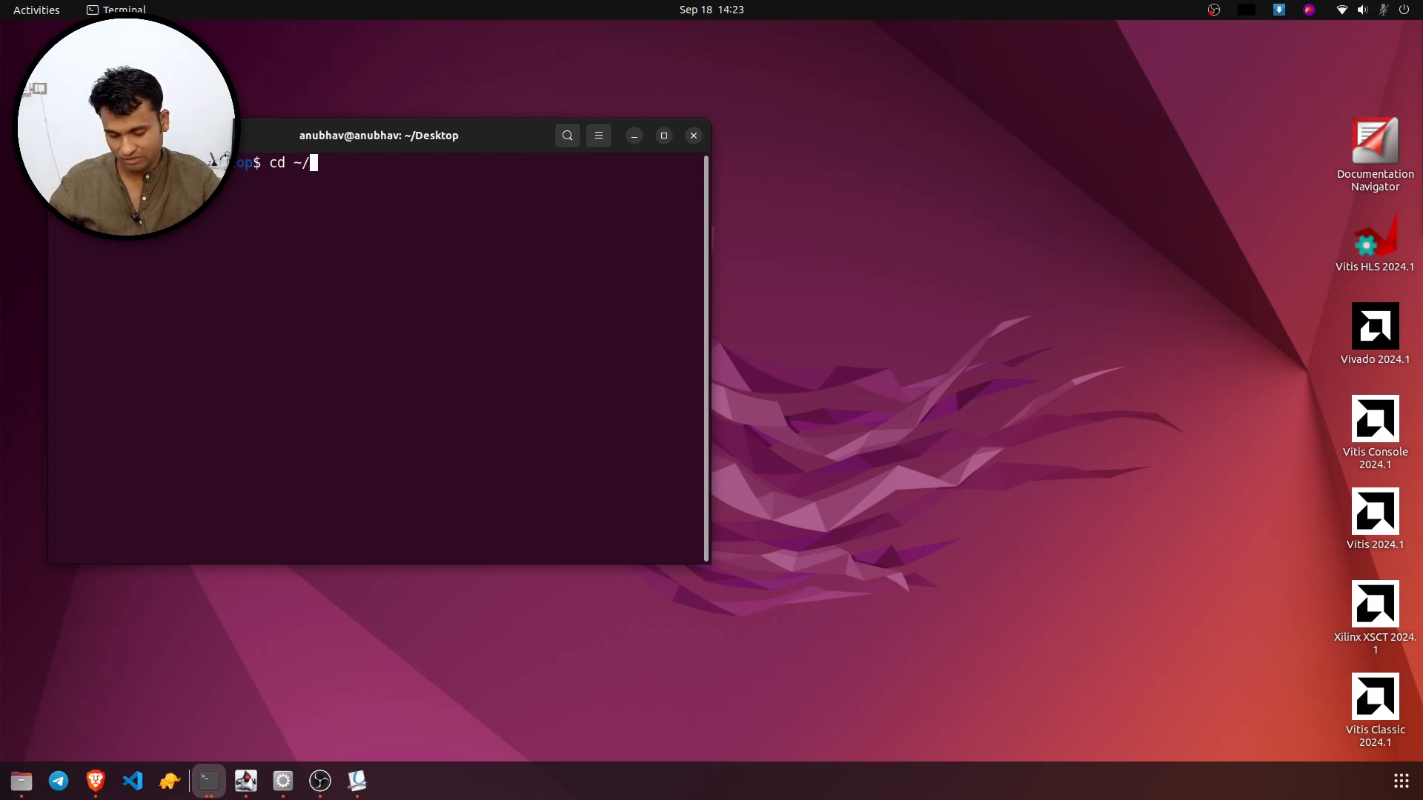
text(Xilinx/)
key(Tab)
key(Tab)
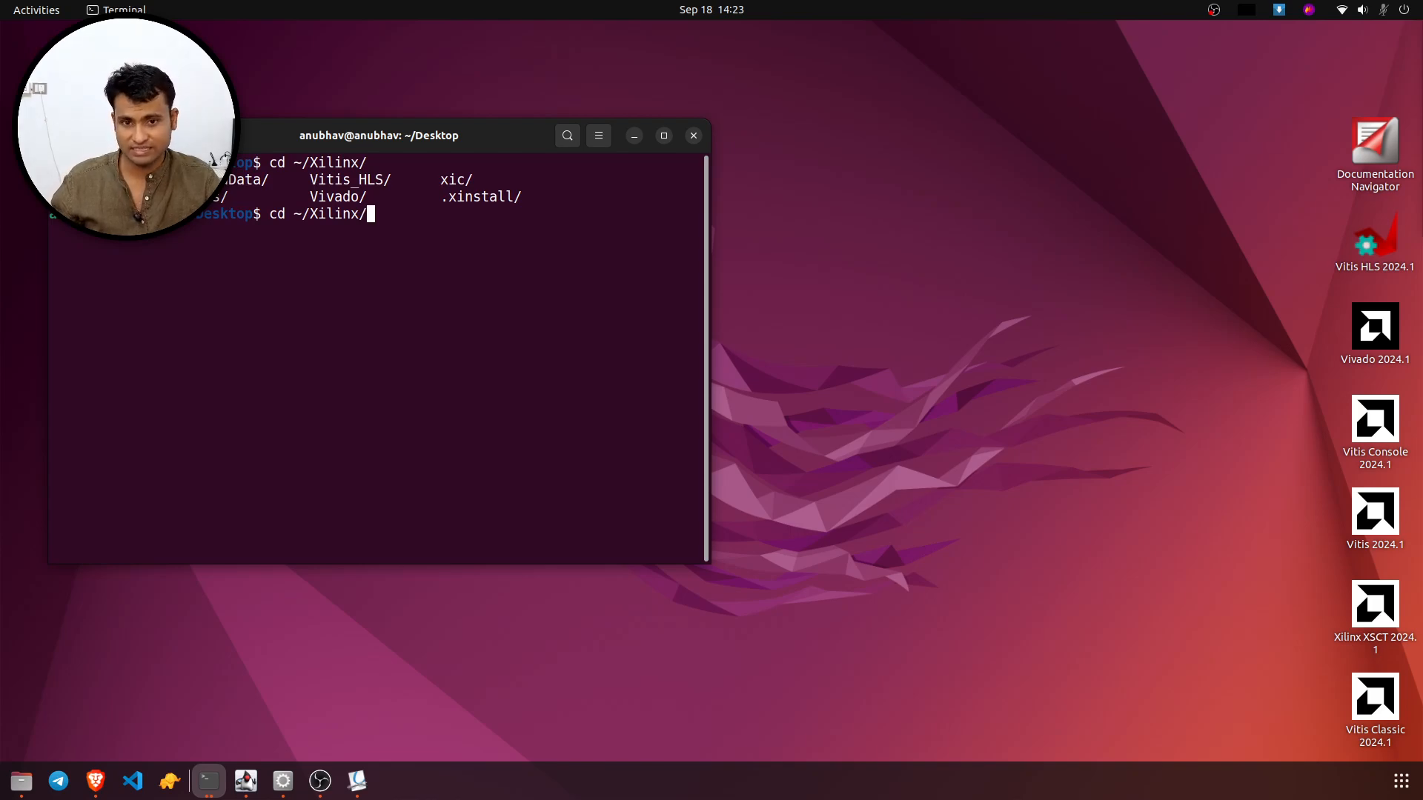
text(Vivado/2024.1/)
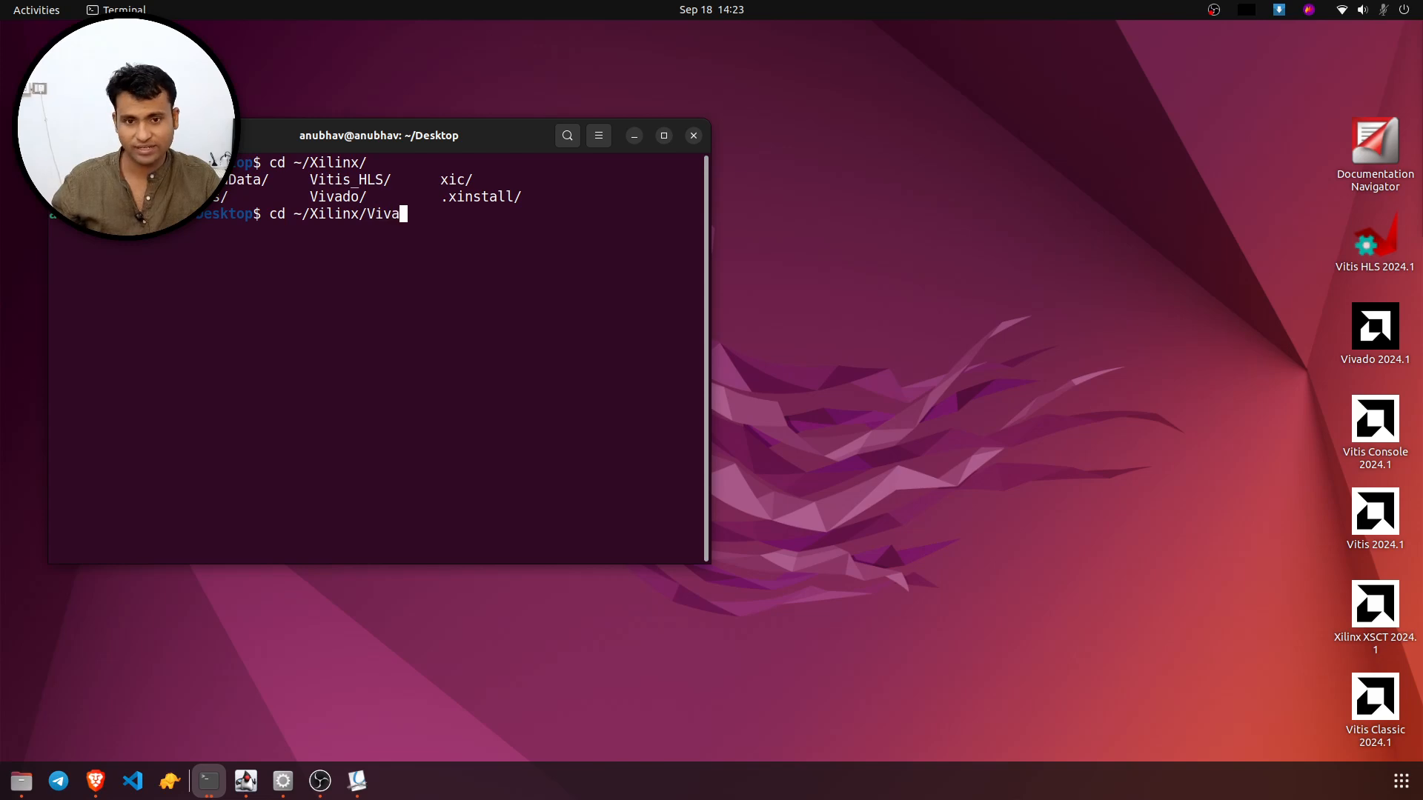
key(Tab)
key(Tab)
key(Return)
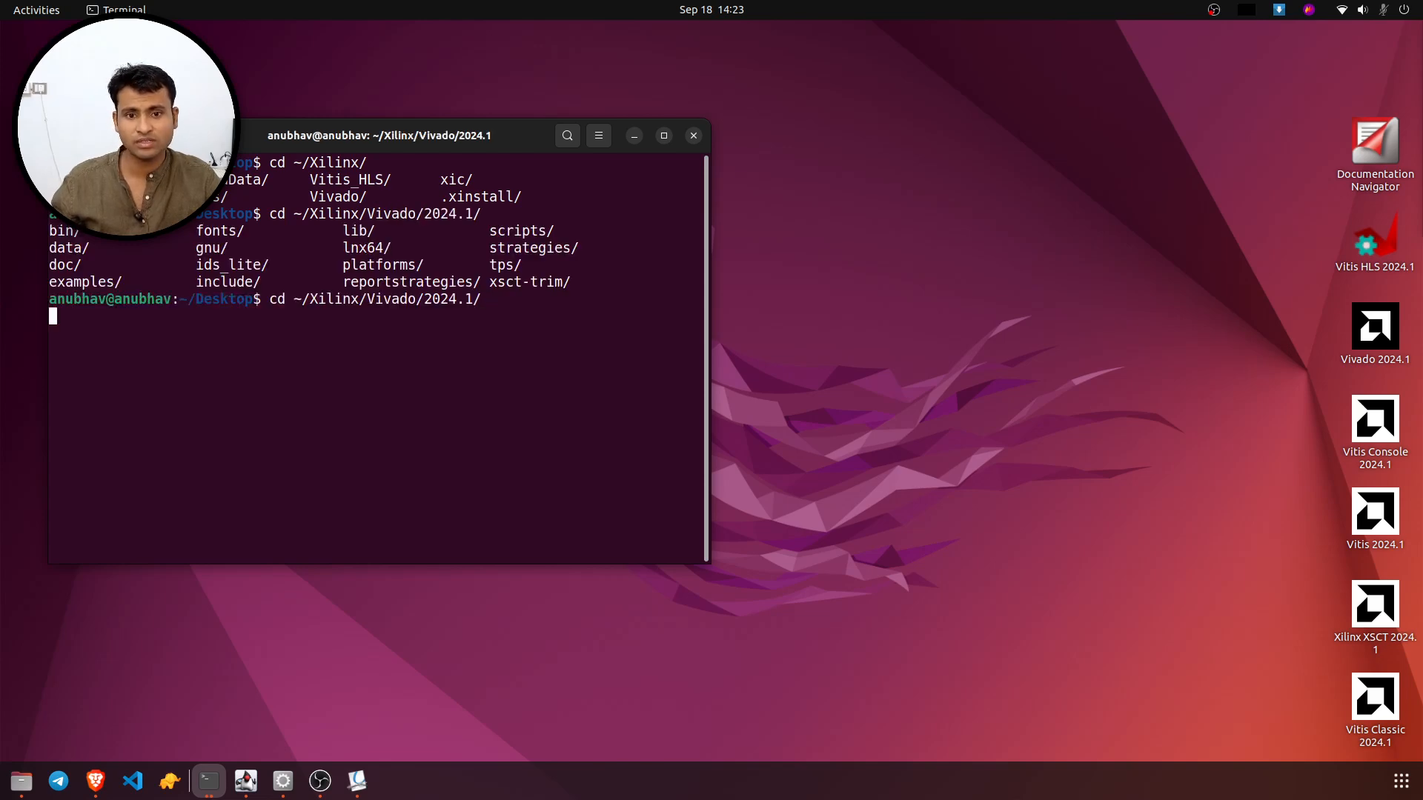
- List the files in the Vivado 2024.1 folder and print settings64.sh to examine its source lines
text(ls)
key(Return)
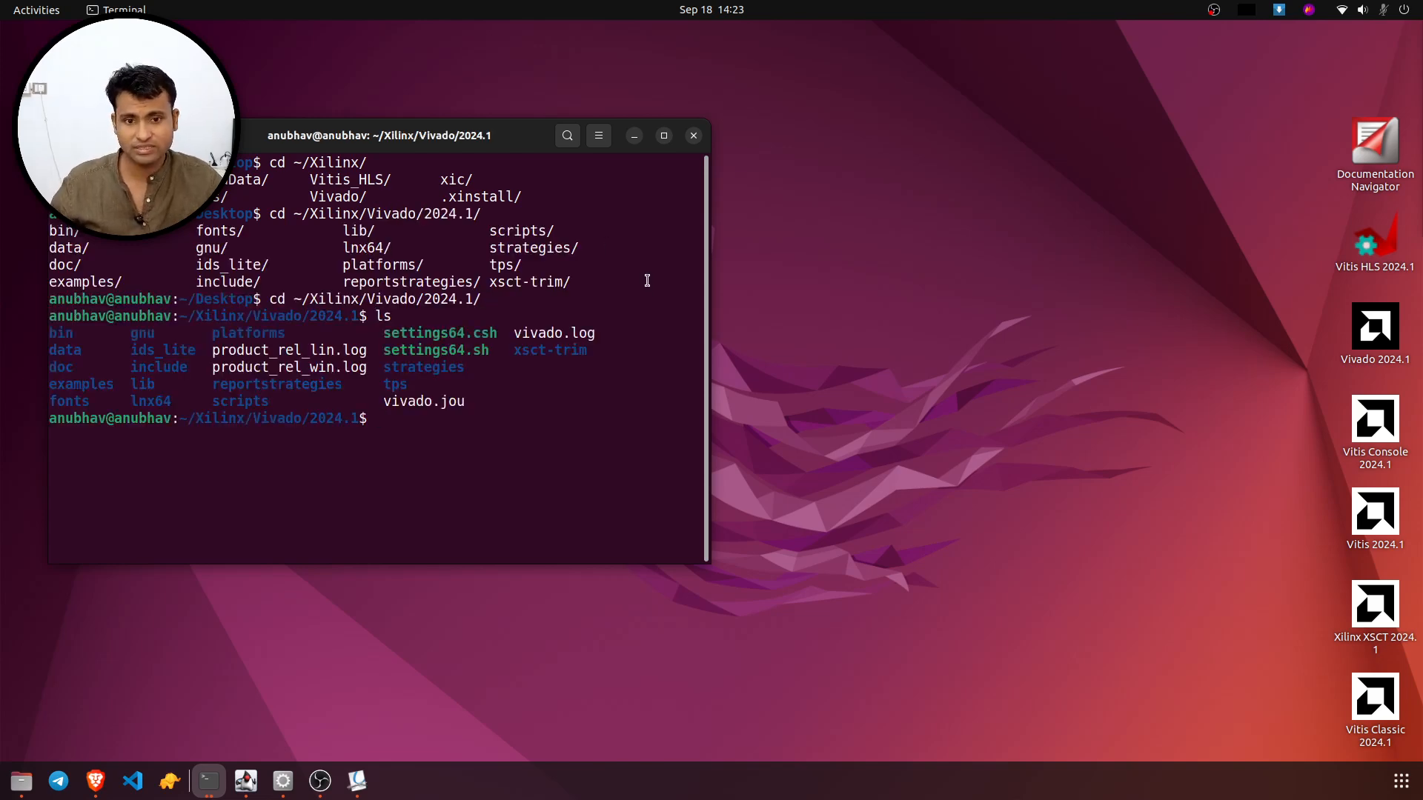
double_click(457, 352)
key(ctrl+c)
click(586, 421)
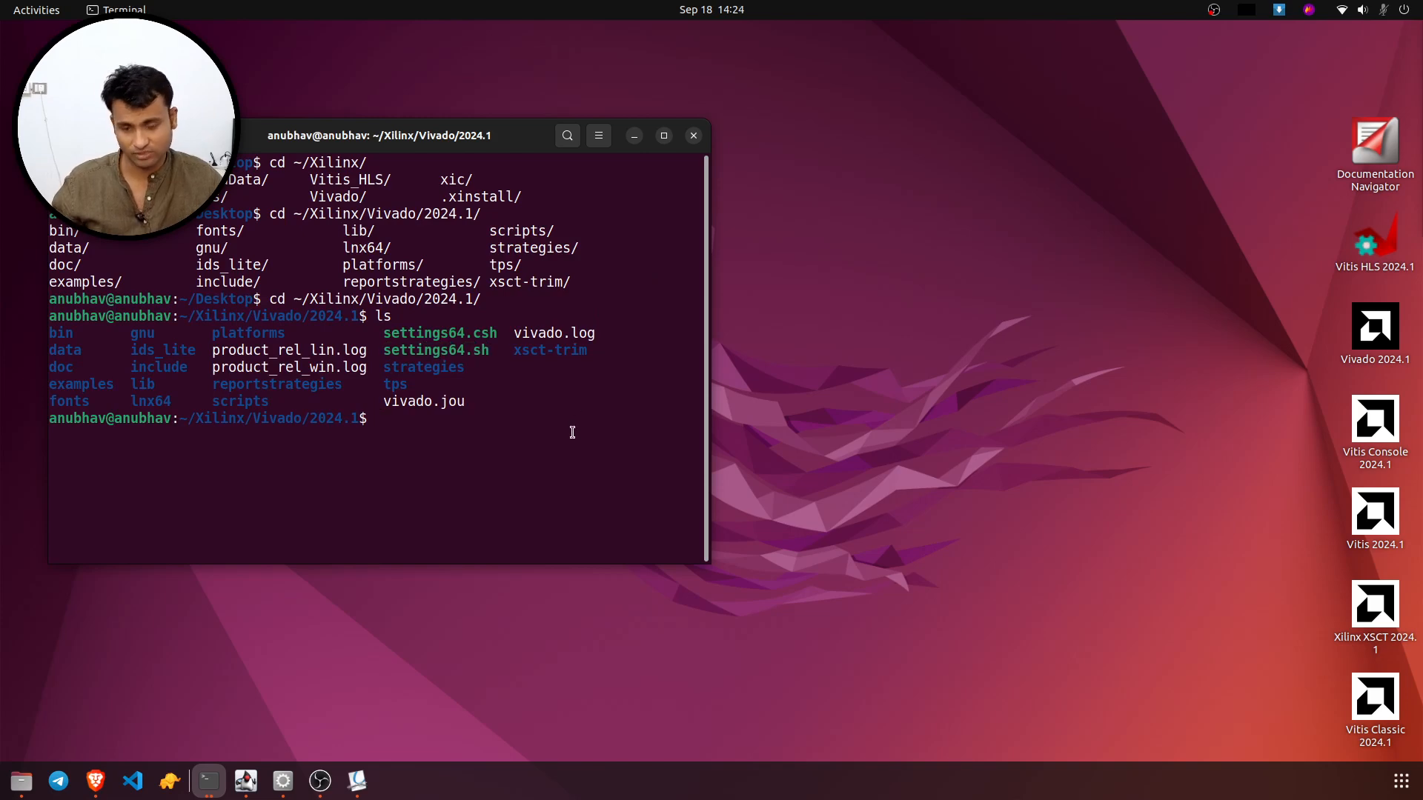
text(cat)
key(ctrl+shift+v)
key(Return)
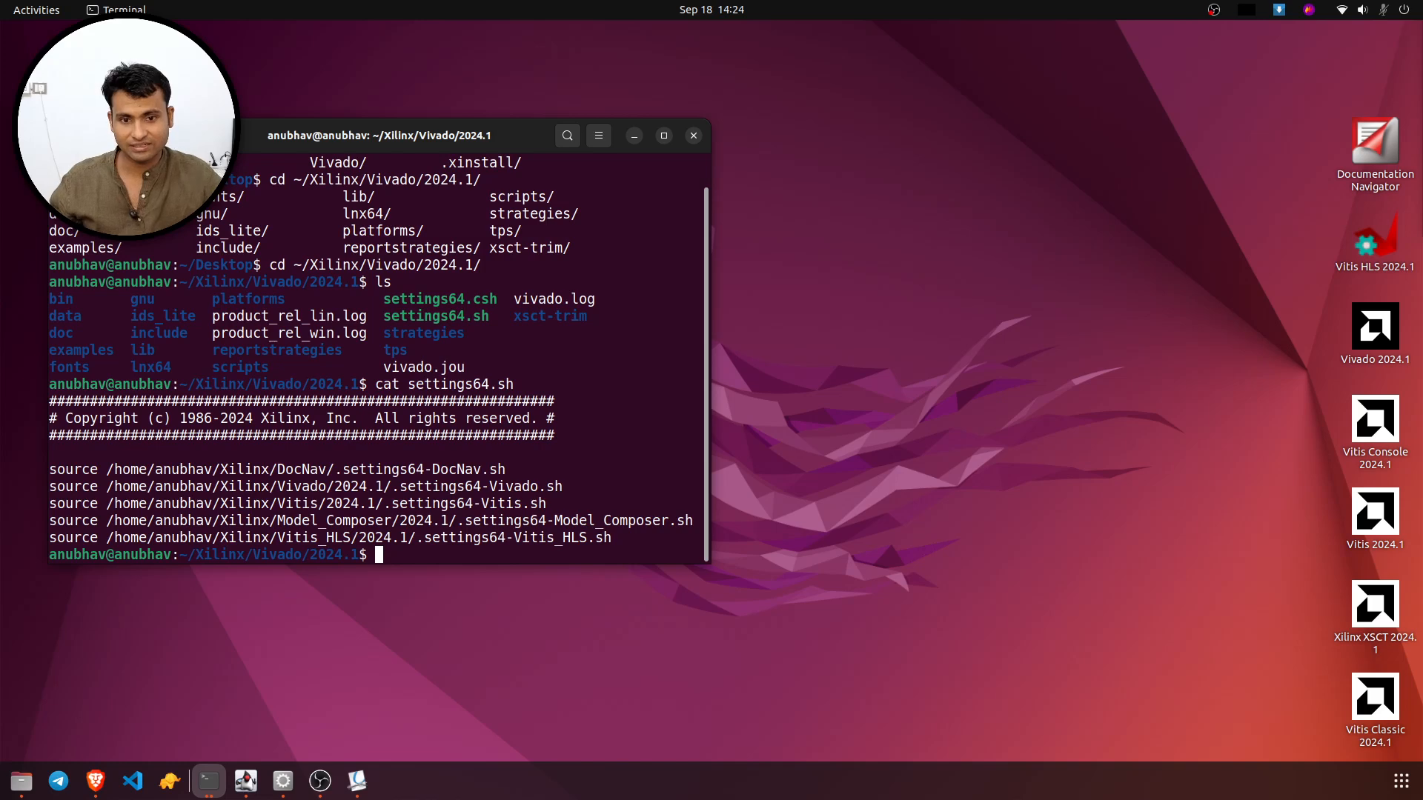
drag(626, 537, 38, 470)
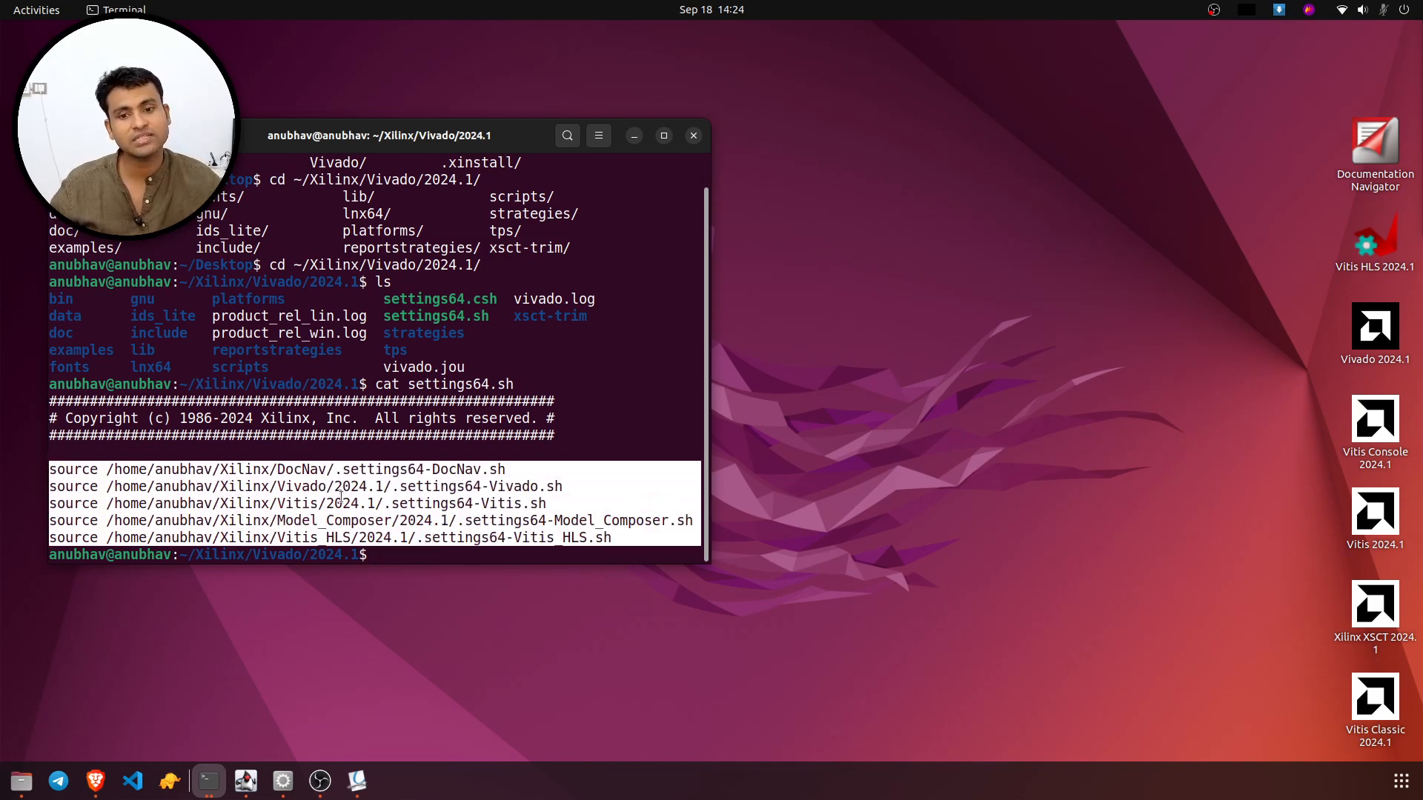
double_click(427, 317)
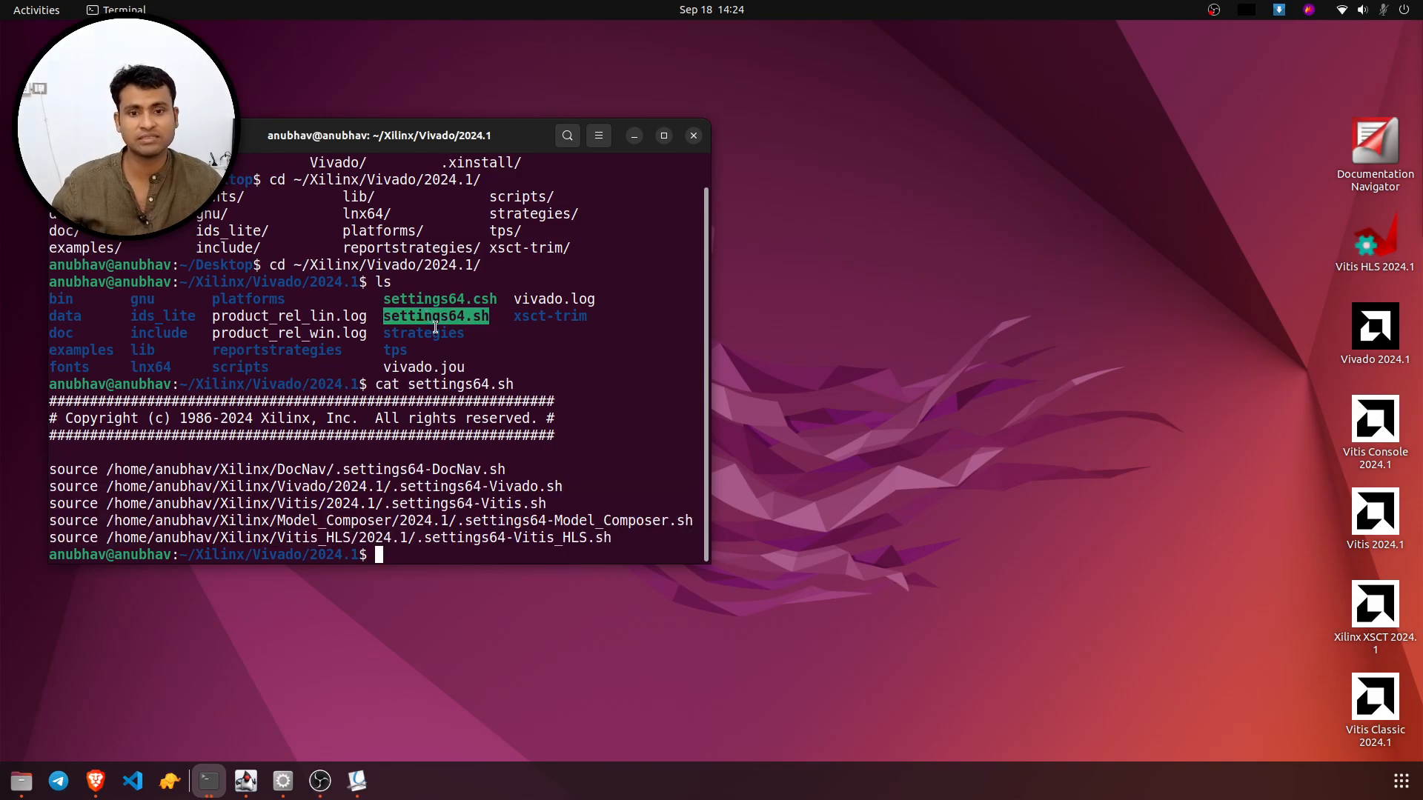
click(622, 426)
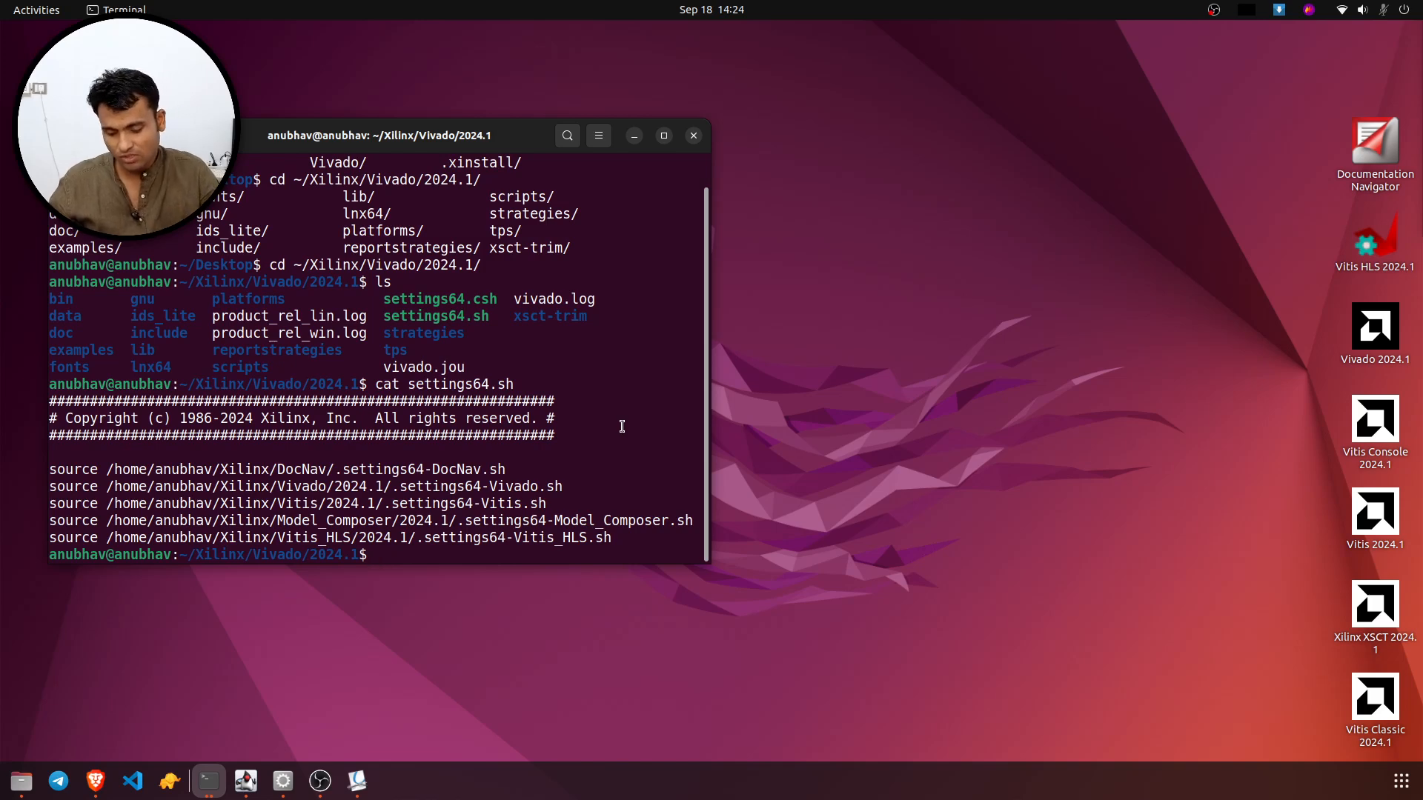
- Load the Xilinx tool environment into the current shell with source ./settings64.sh
text(sour)
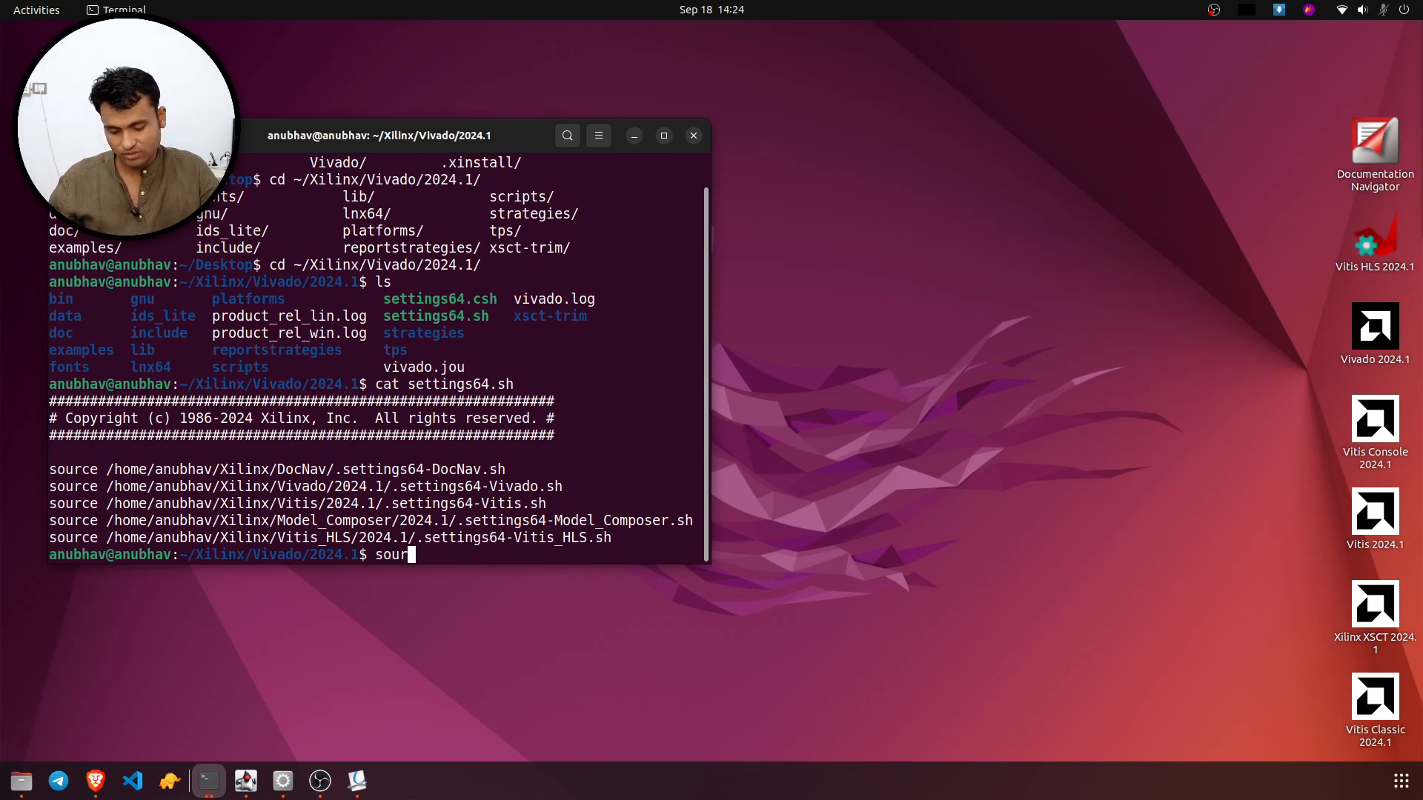
text(ce ./se)
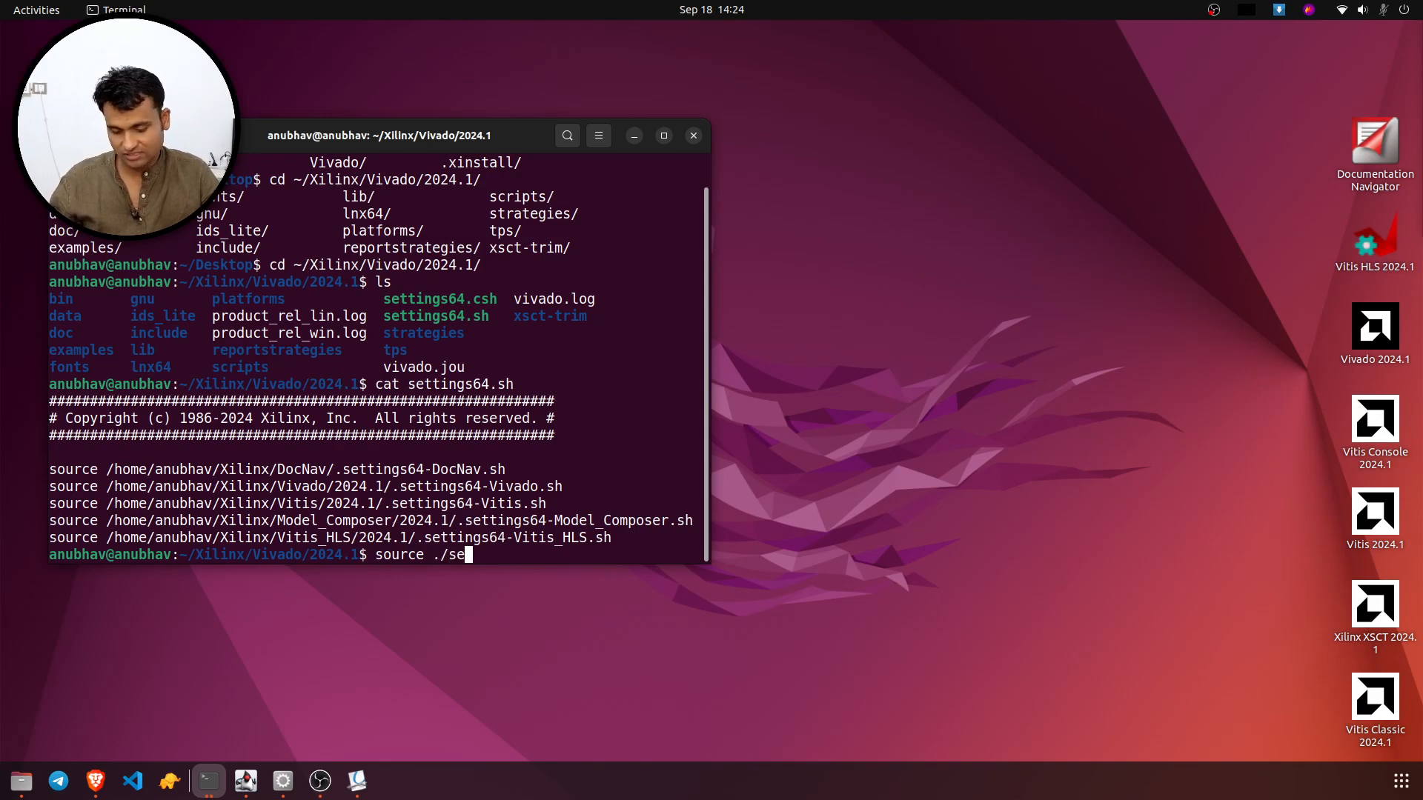
key(Tab)
text(sh)
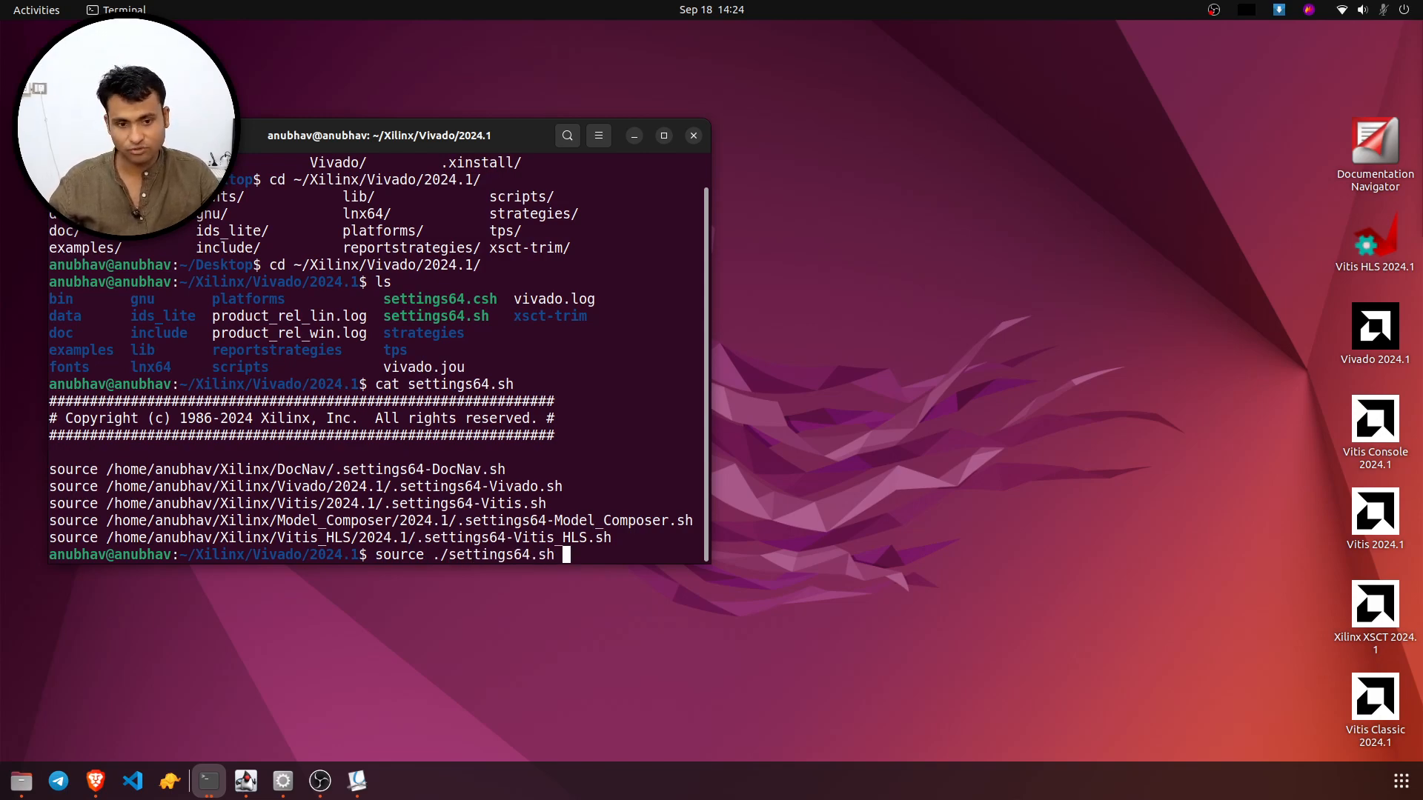
key(Return)
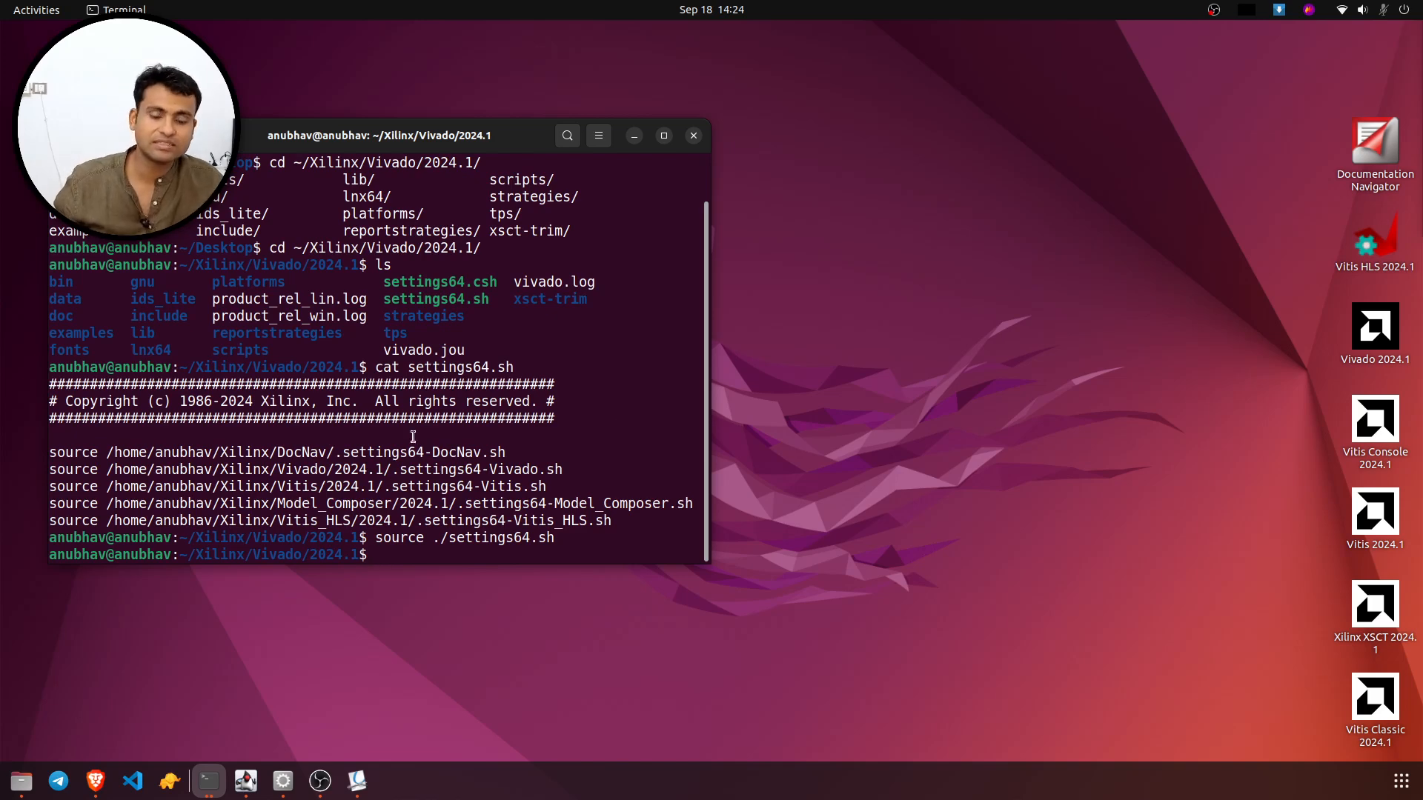
- Launch Vivado as a background process from the terminal with vivado & and restore its maximized window to a floating one
drag(467, 443, 513, 515)
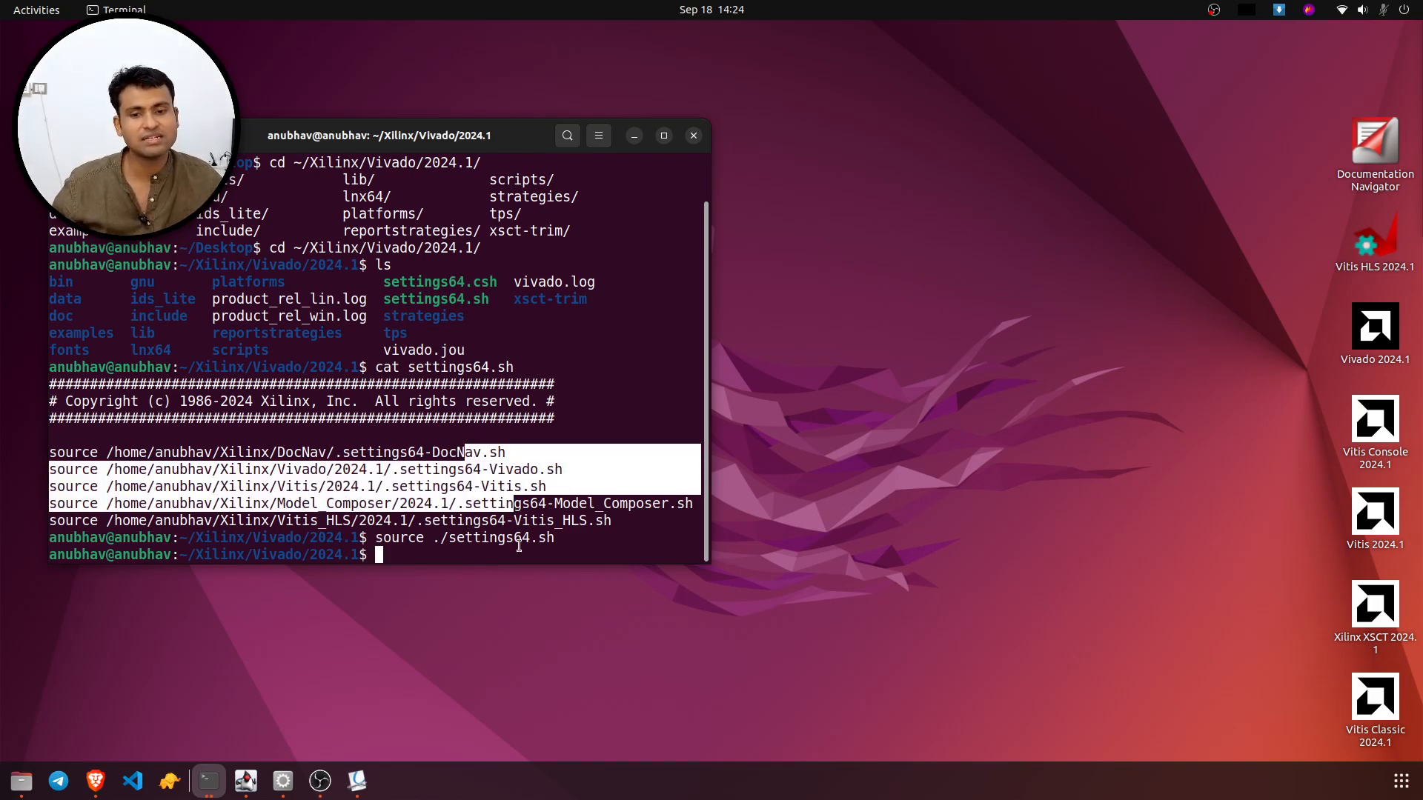
click(519, 545)
text(vivado )
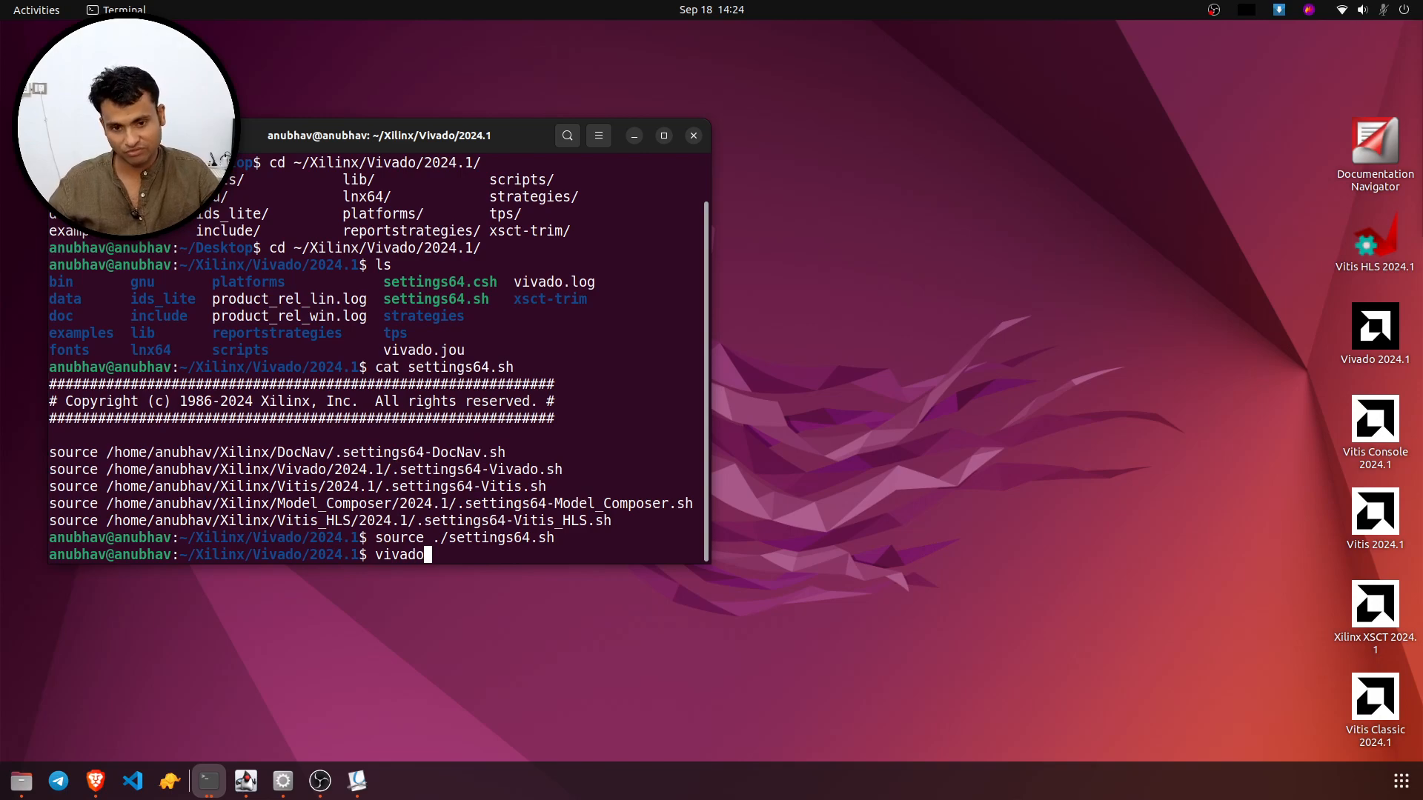
text(&)
key(Return)
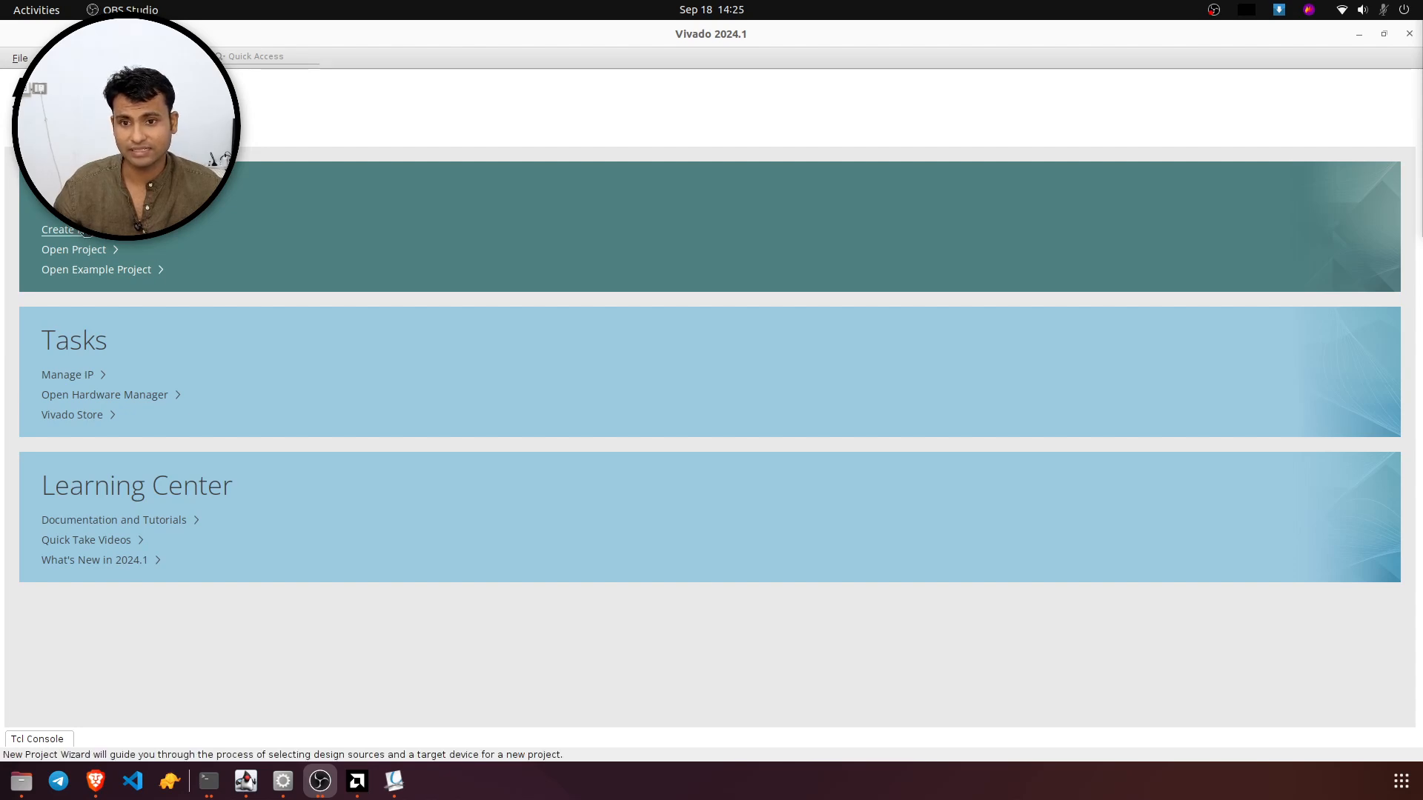
drag(378, 37, 515, 52)
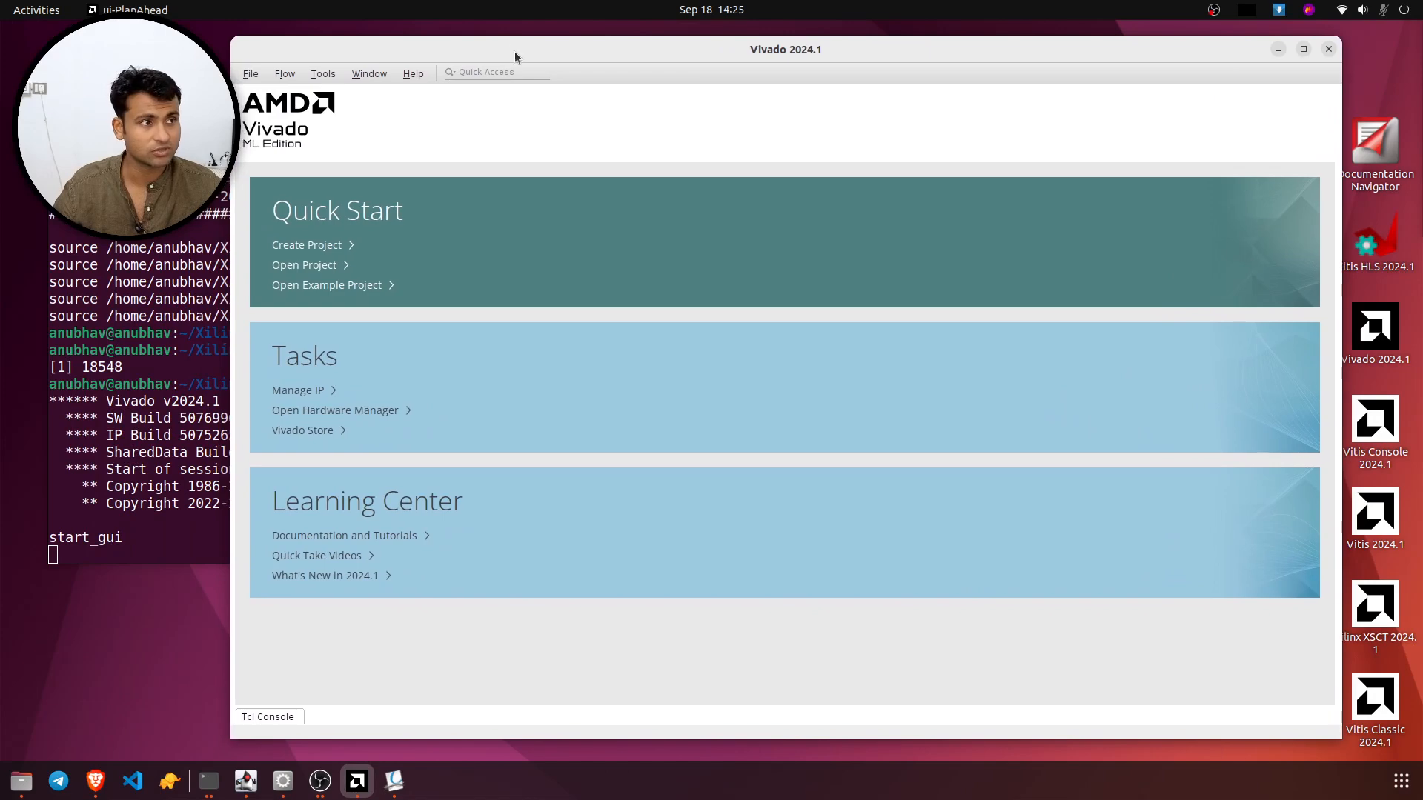
- Start creating a new Vivado project, keeping the name project_1 and the default location with its own subdirectory
click(310, 247)
click(995, 639)
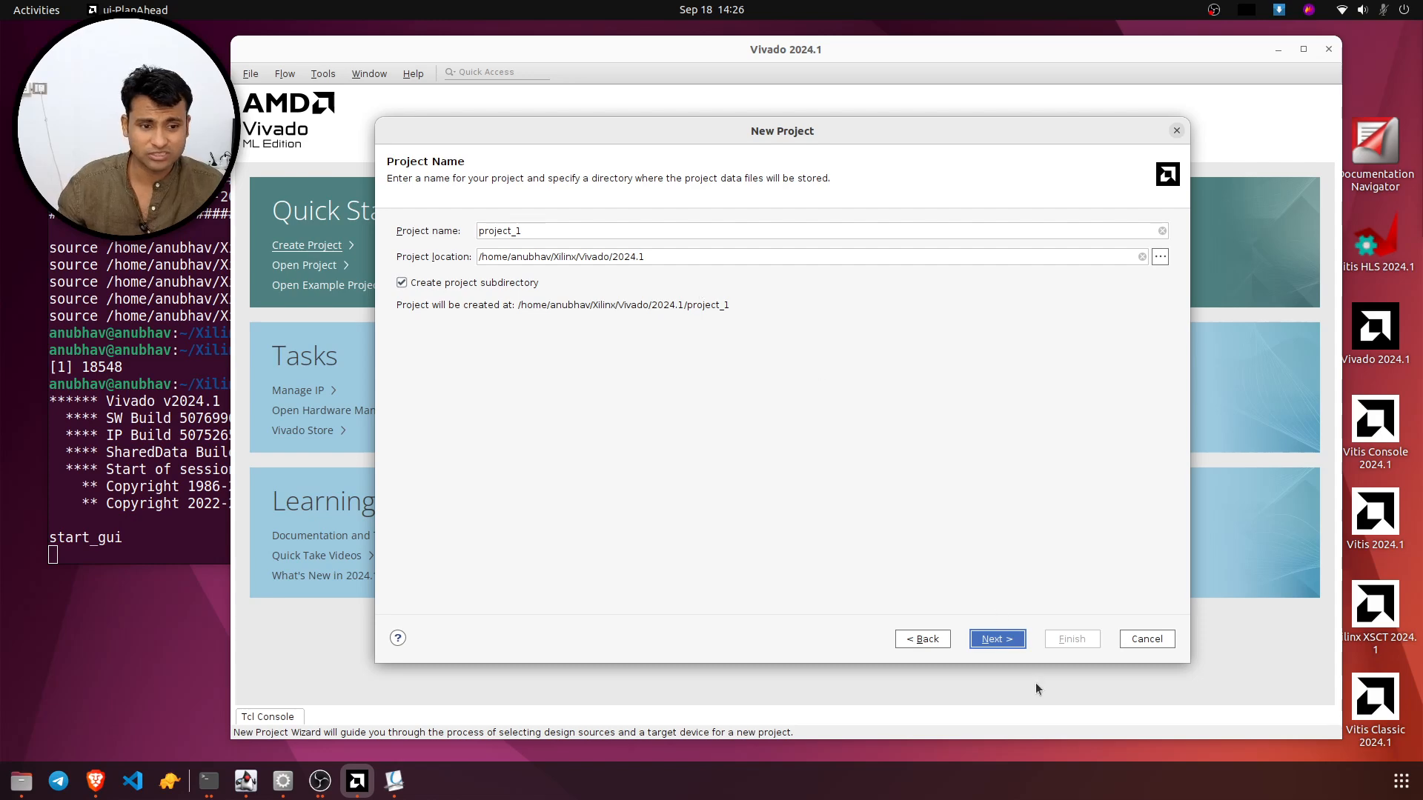
click(1001, 641)
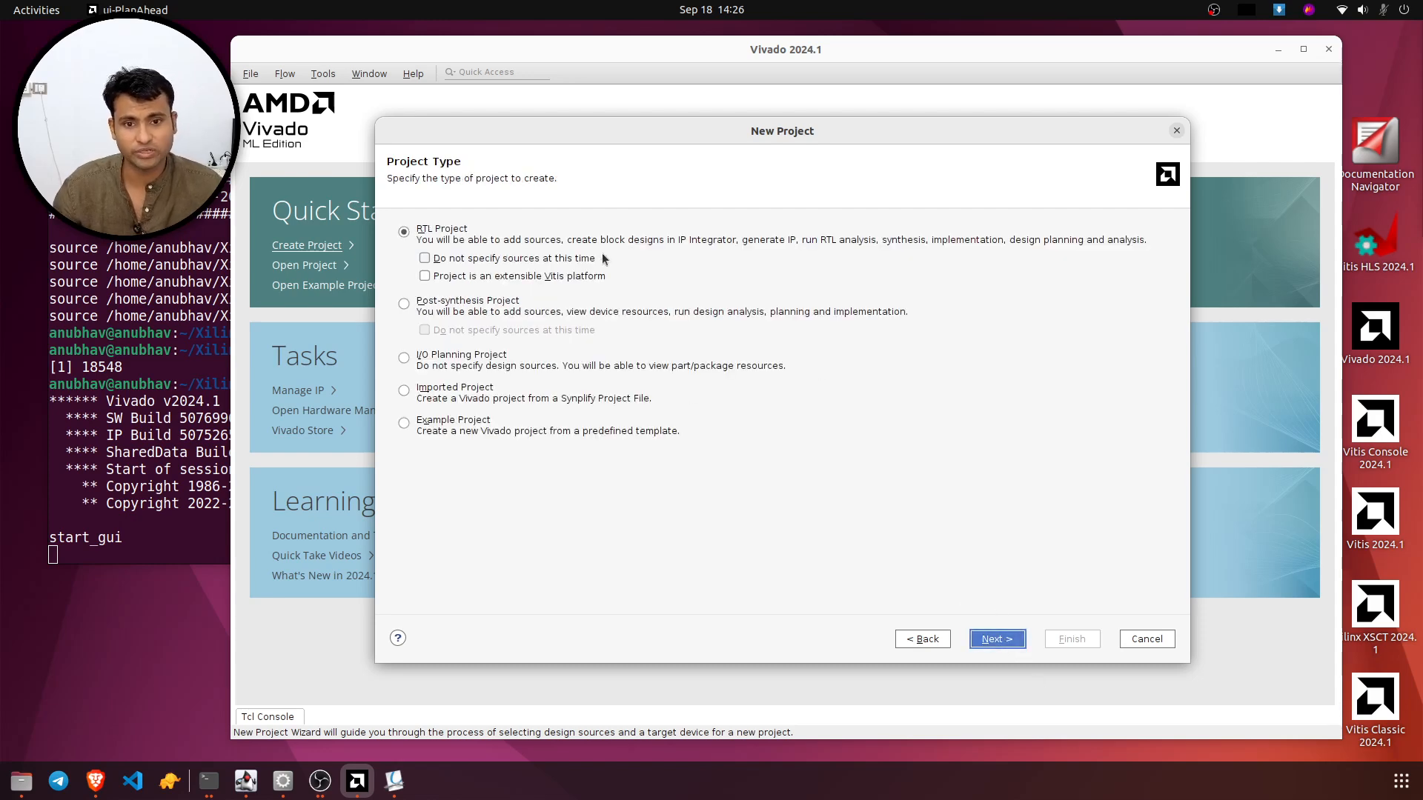
- Set the project type to an RTL project with no sources specified at this time, marked as an extensible Vitis platform
click(523, 263)
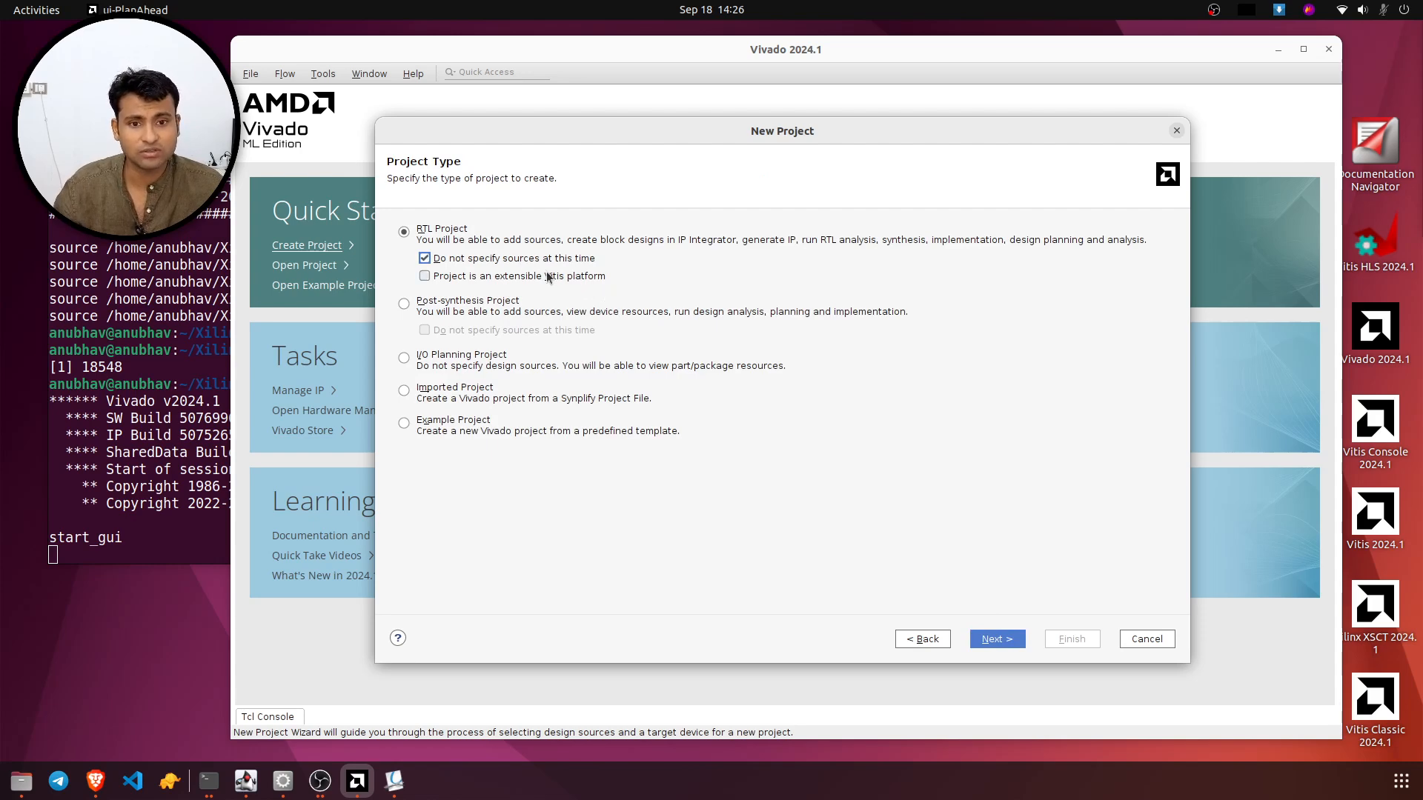
click(550, 278)
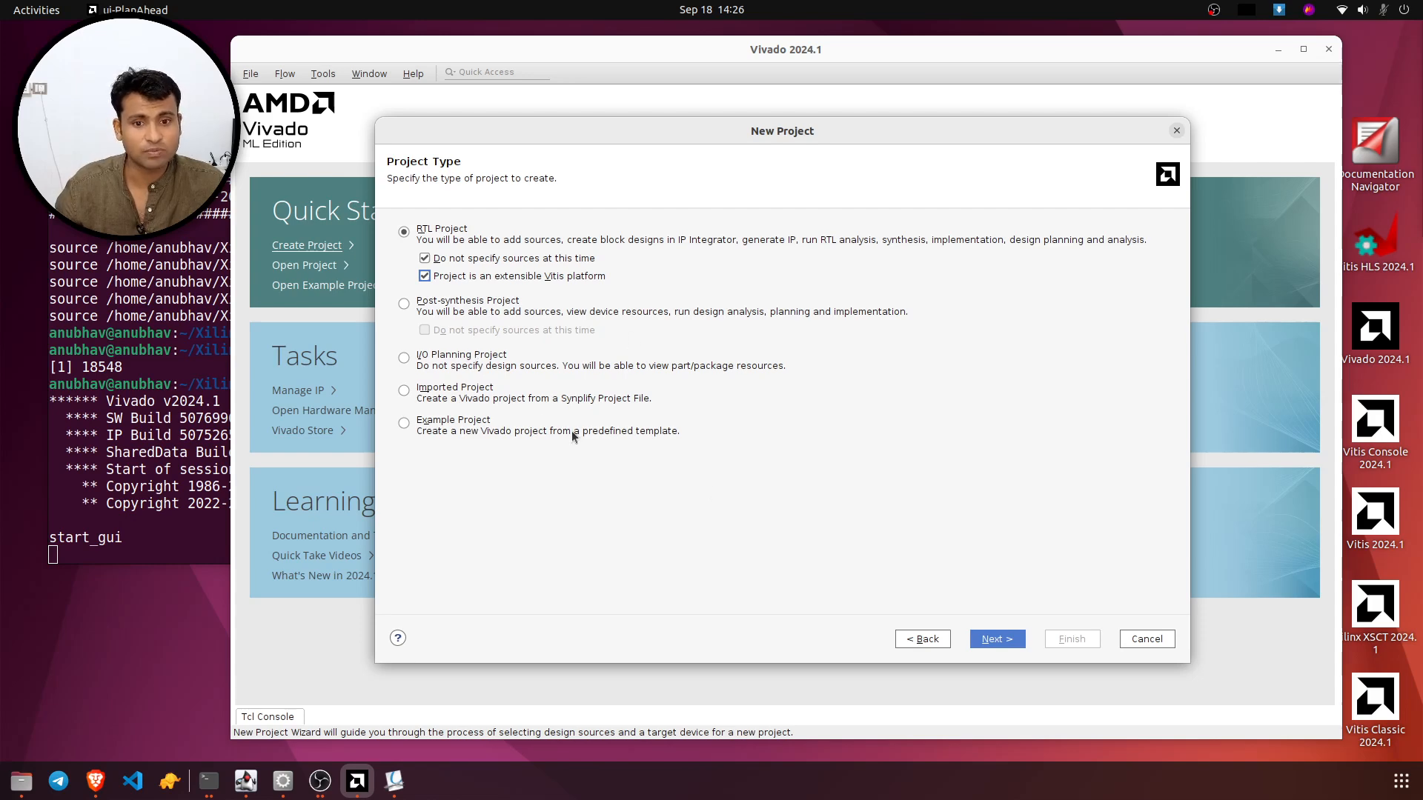
click(997, 637)
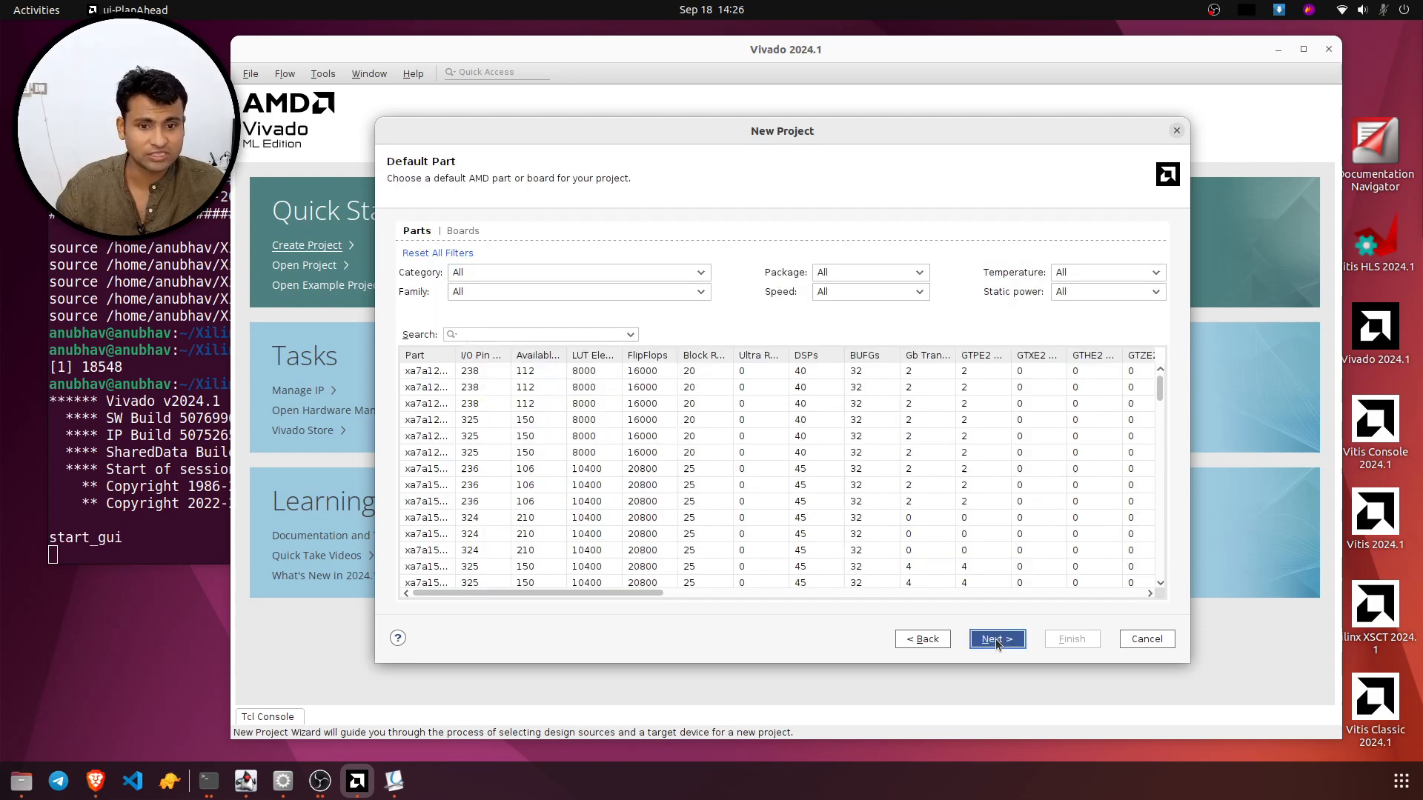
- Filter the available boards by "kria", choose the Kria KV260 Vision AI Starter Kit SOM, and proceed to the project summary
click(463, 231)
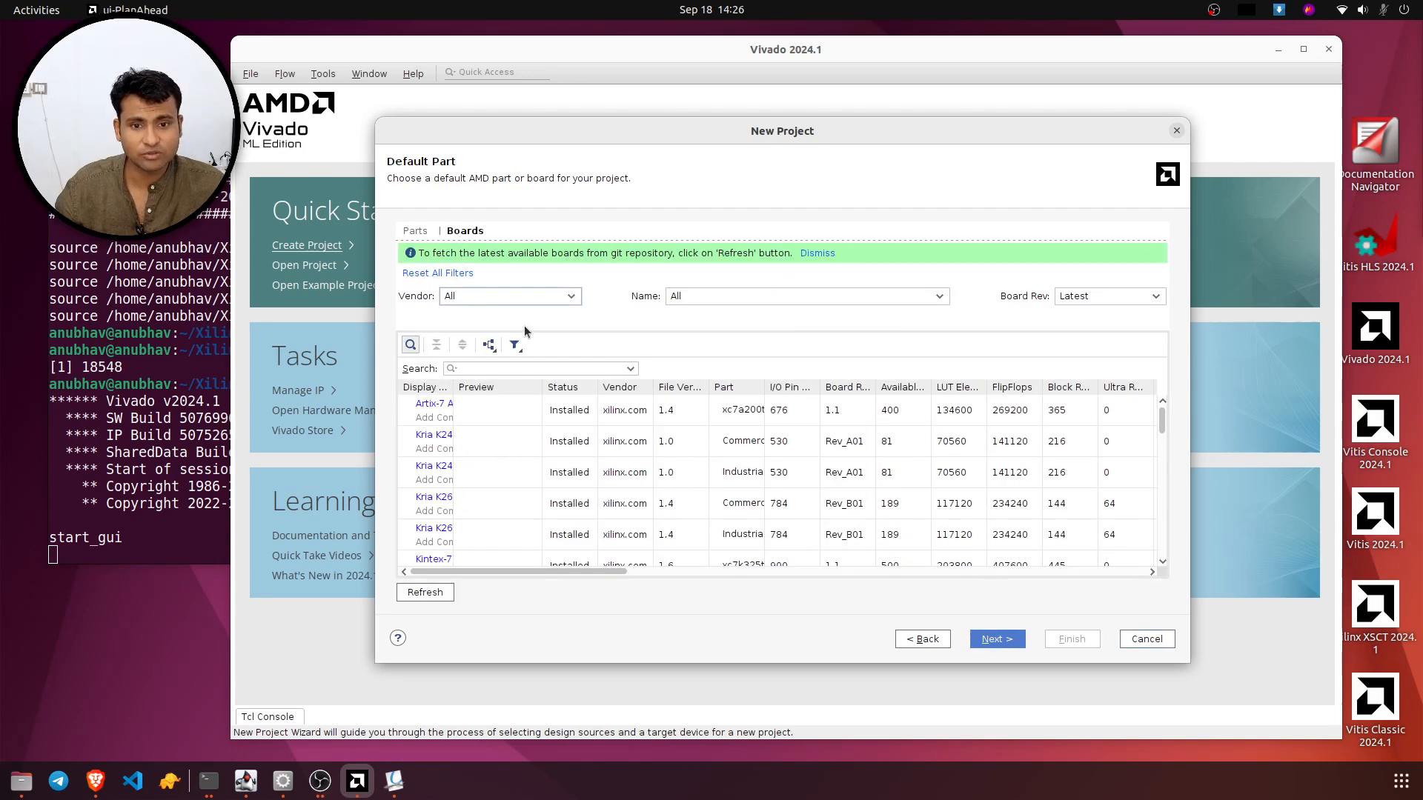
scroll(613, 424, down, 5)
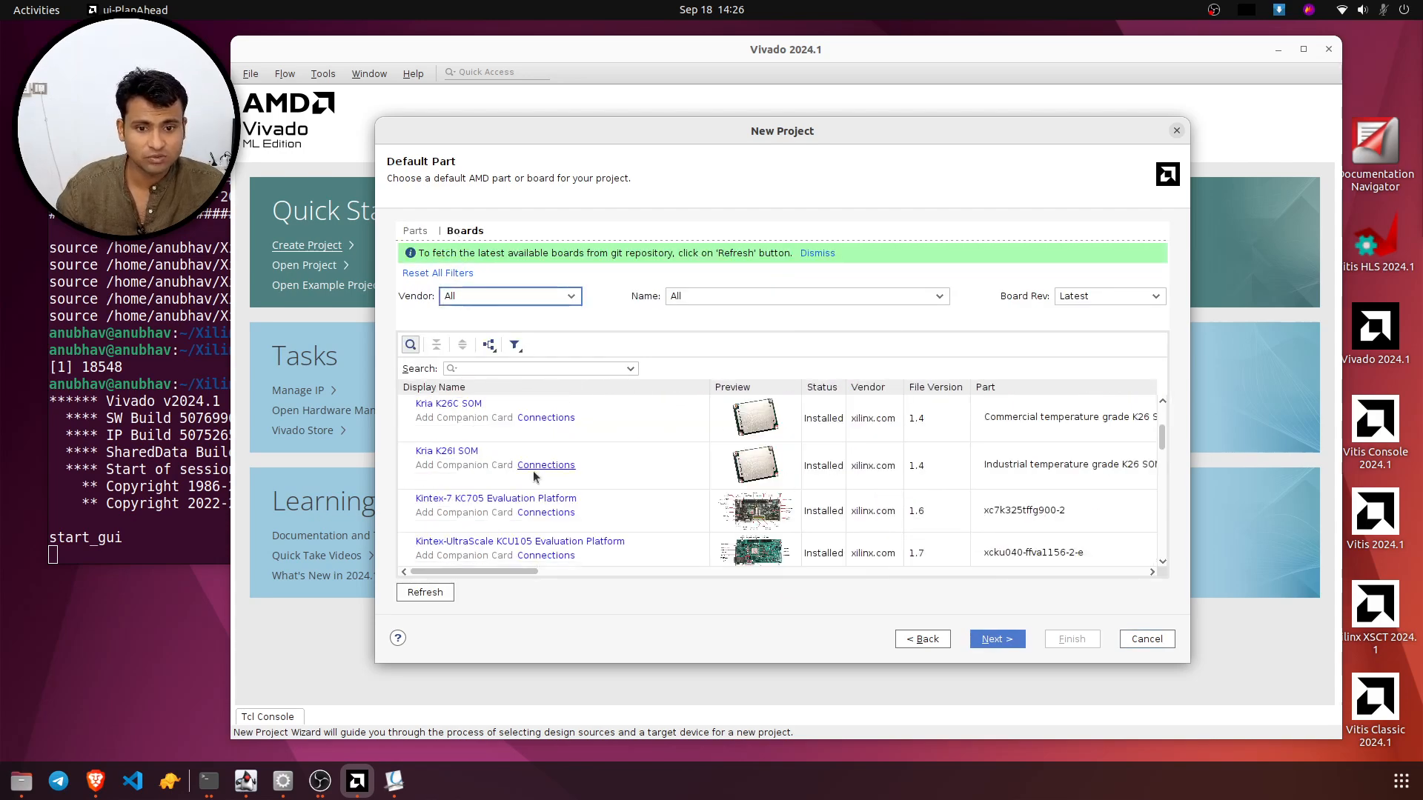
scroll(605, 486, down, 10)
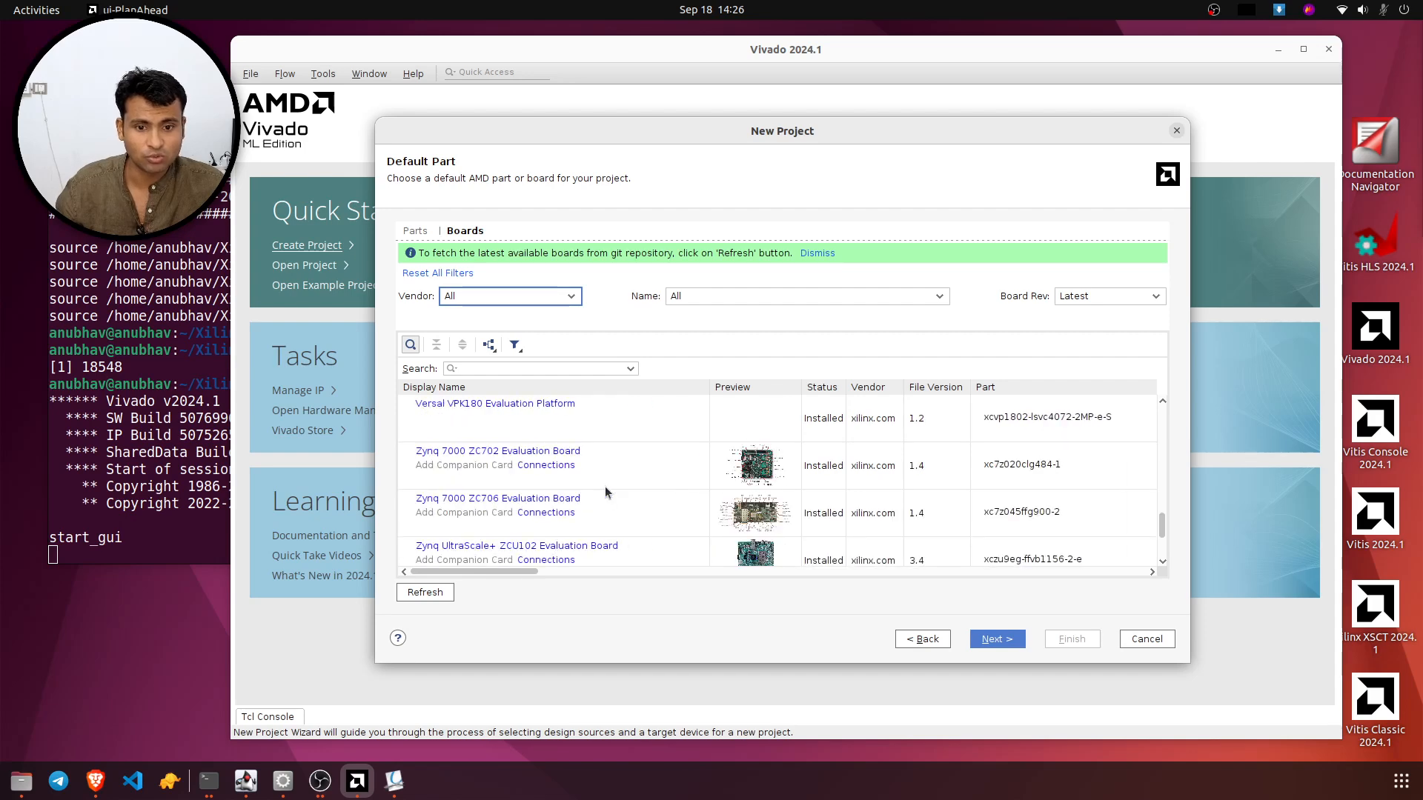
scroll(606, 489, up, 3)
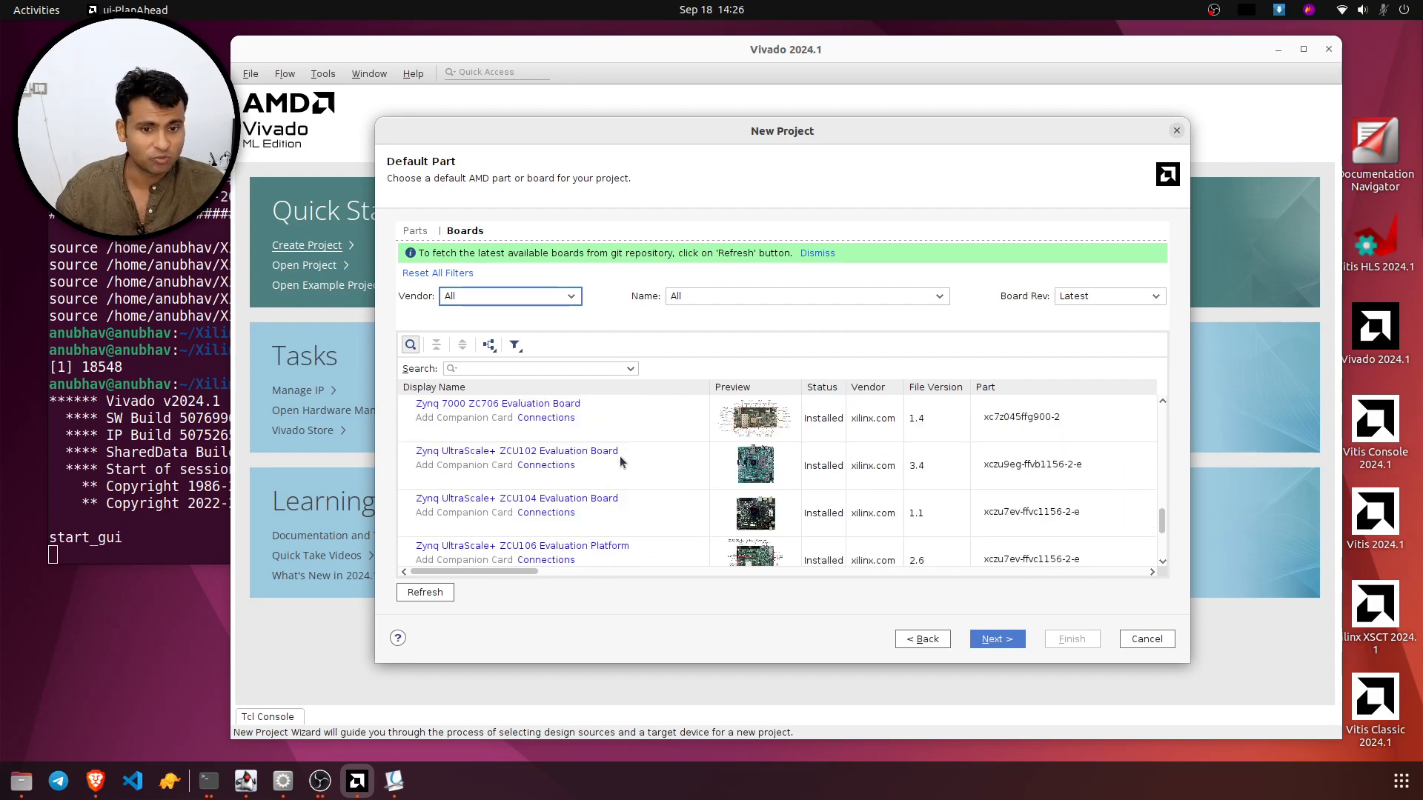
scroll(580, 510, down, 5)
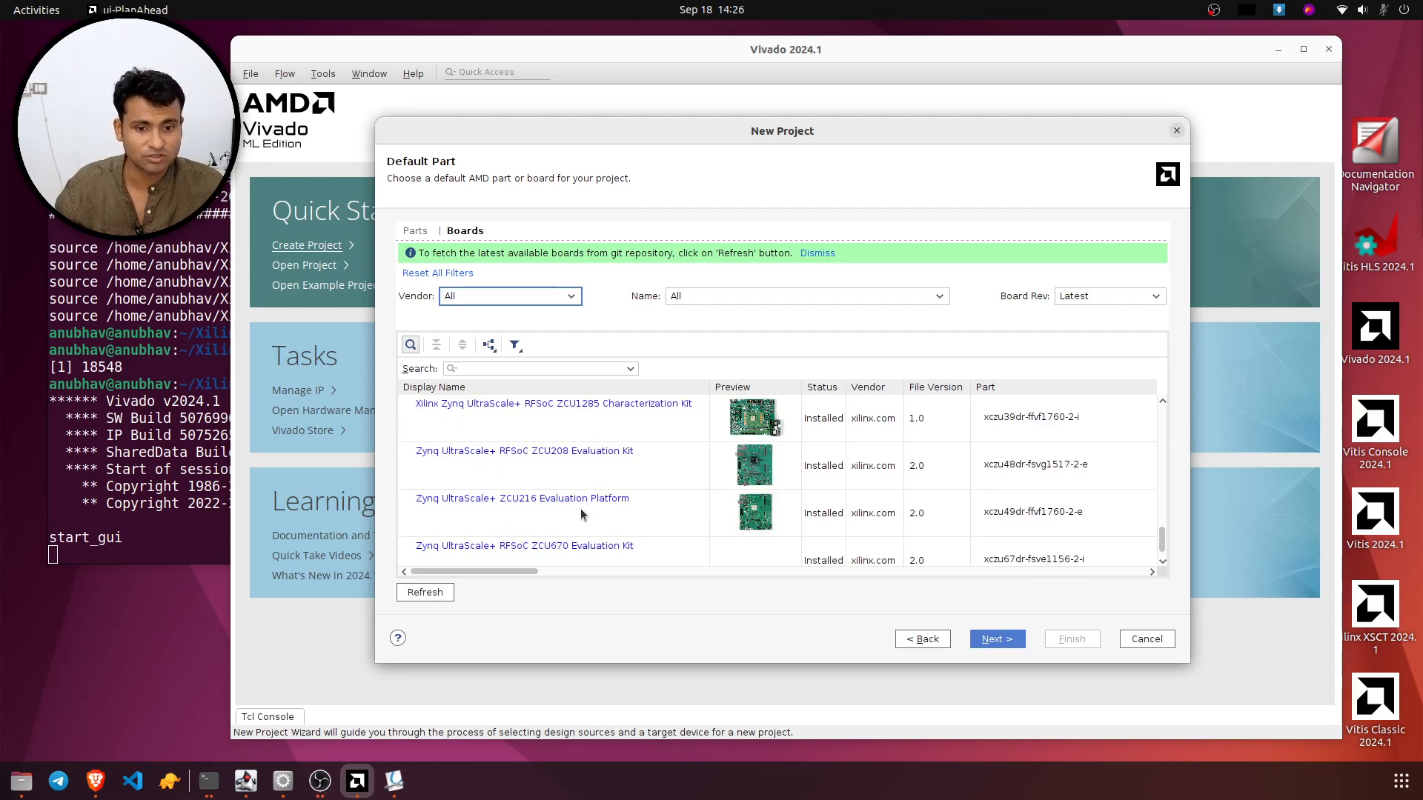
scroll(582, 511, up, 3)
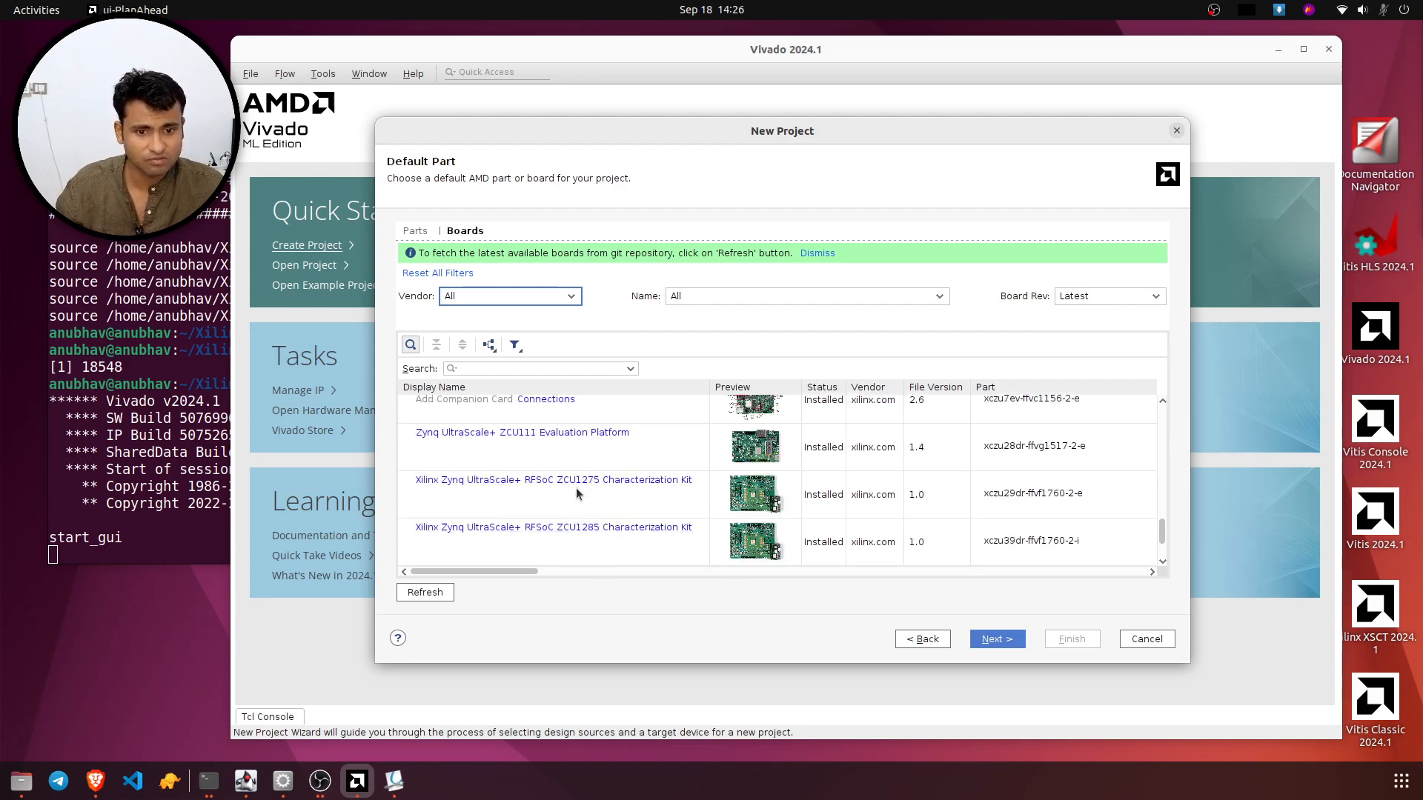
scroll(567, 494, up, 5)
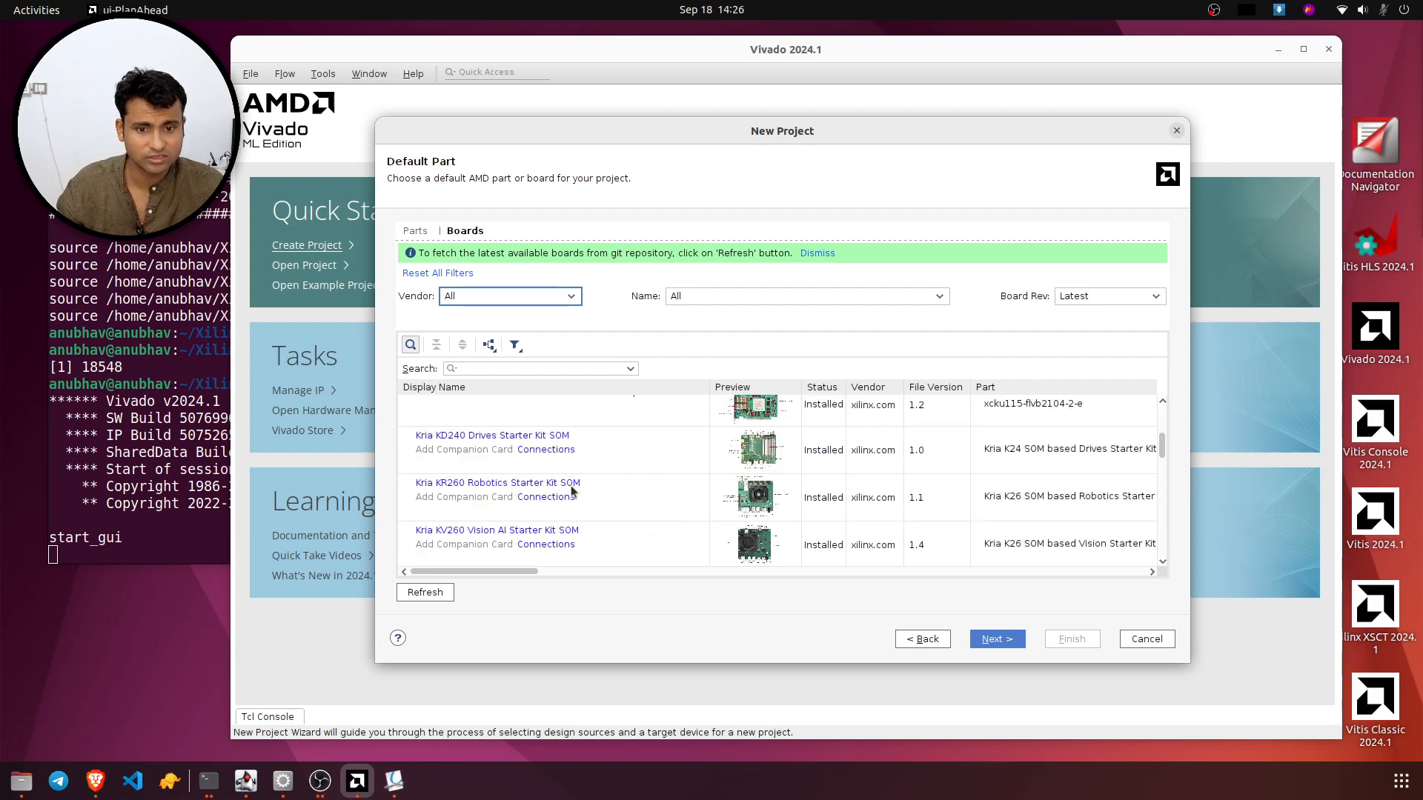
text(kria)
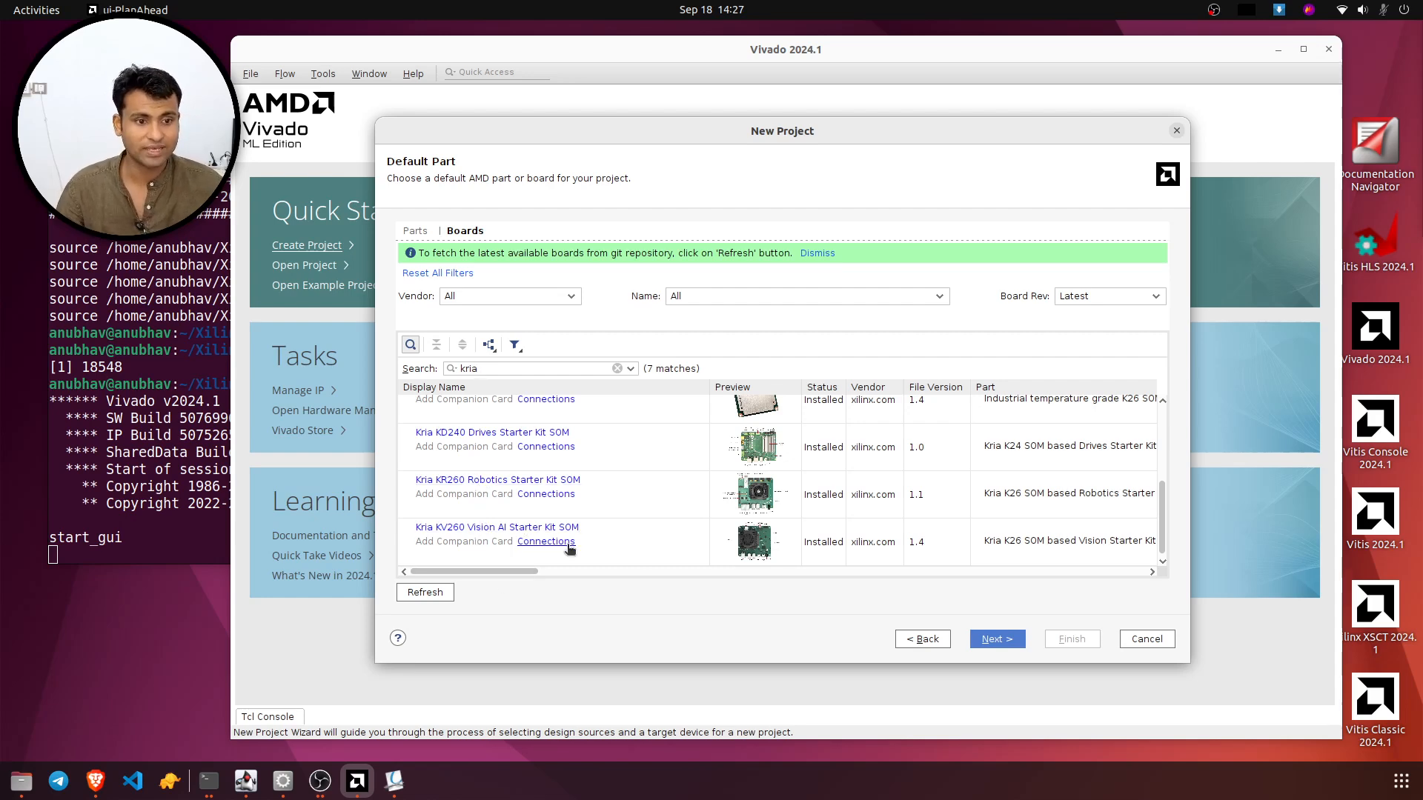
drag(504, 573, 466, 578)
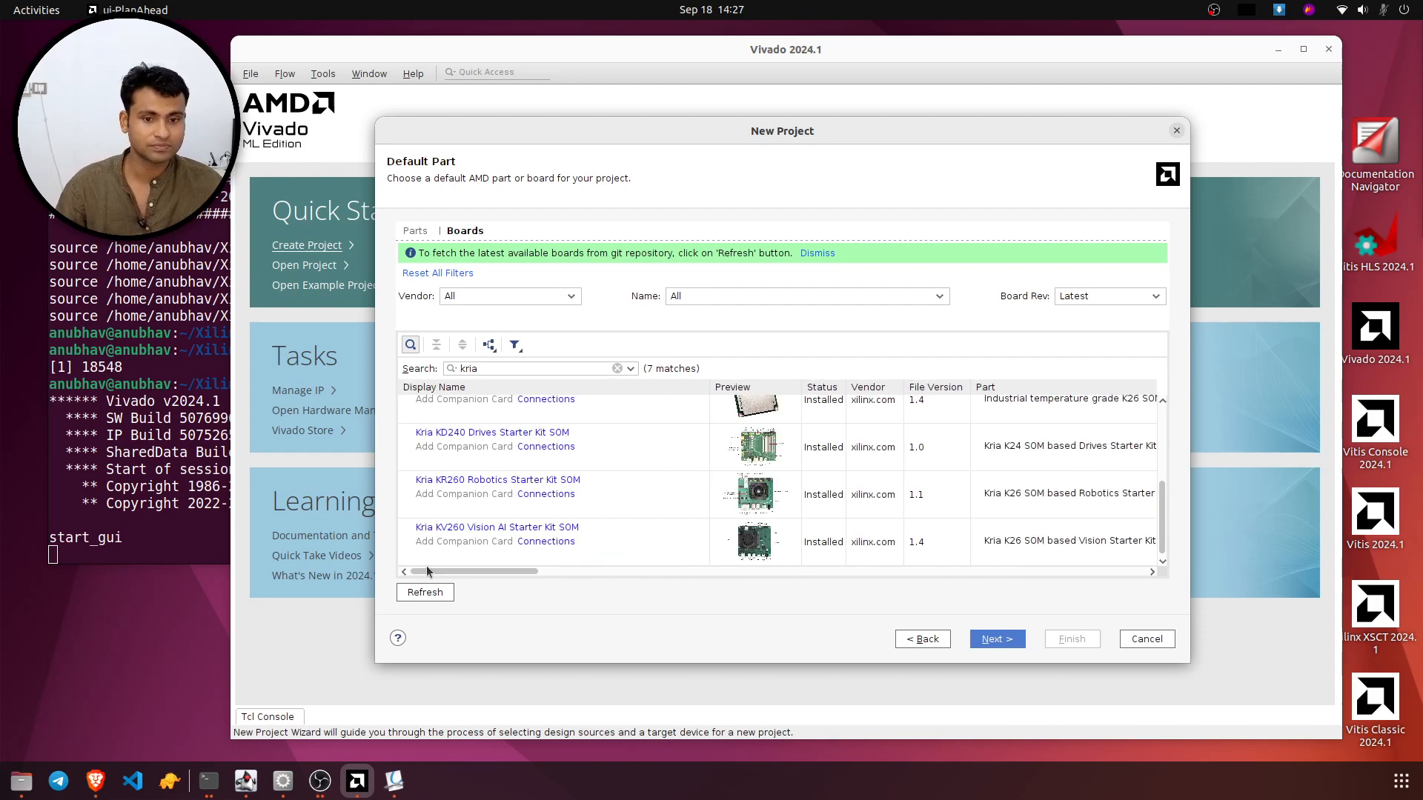
click(525, 530)
click(995, 640)
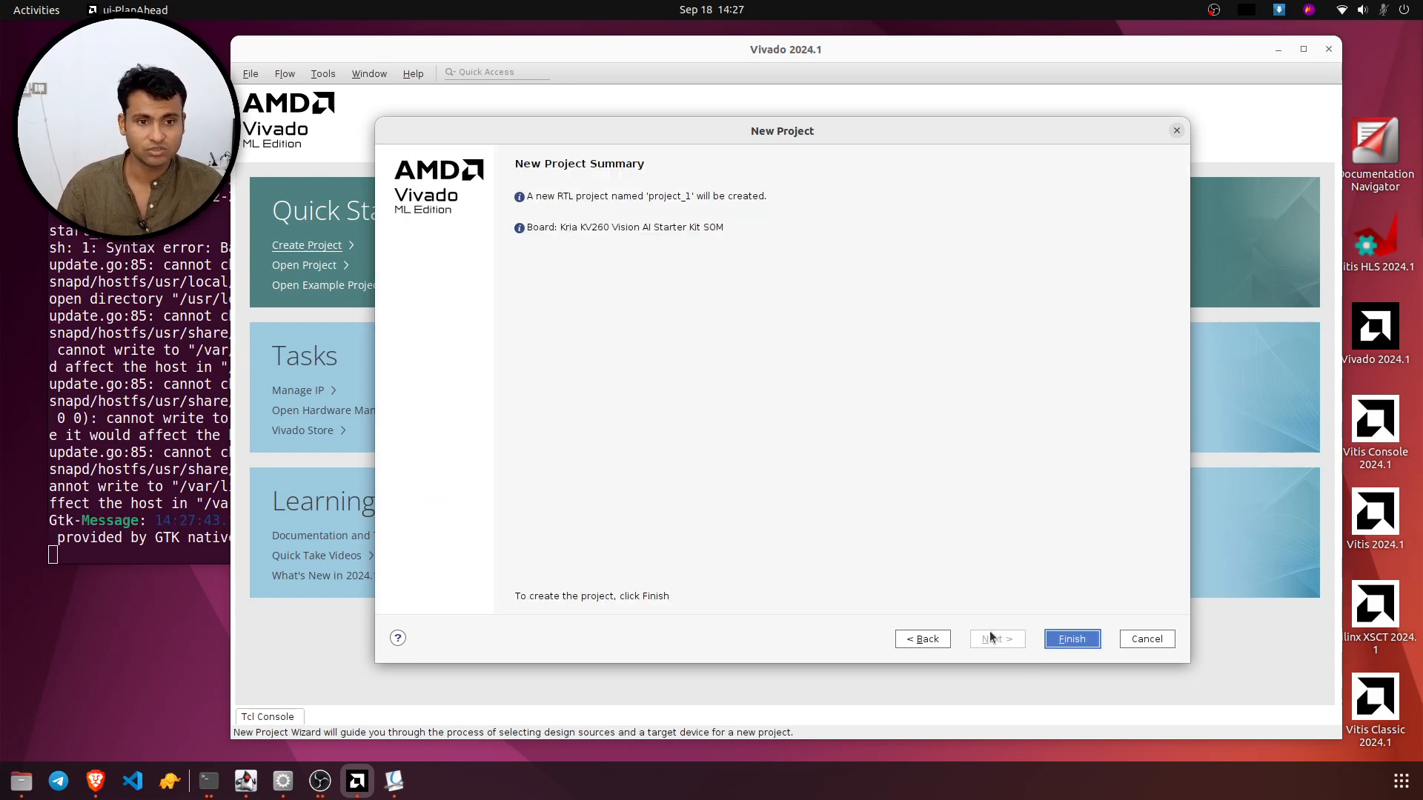
- Finish creating the project from the summary and minimize the Firefox window showing the kv260 page
click(1071, 639)
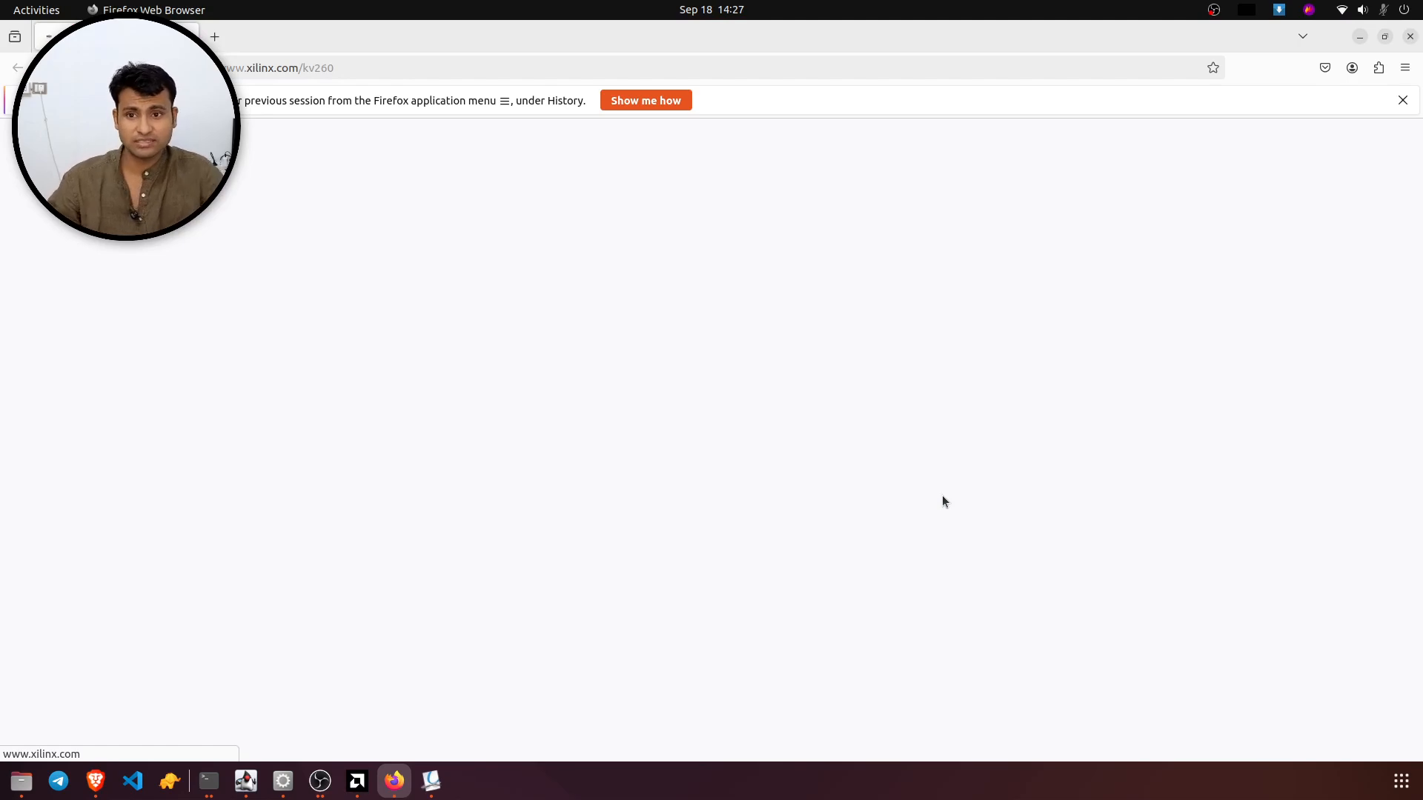
click(1360, 38)
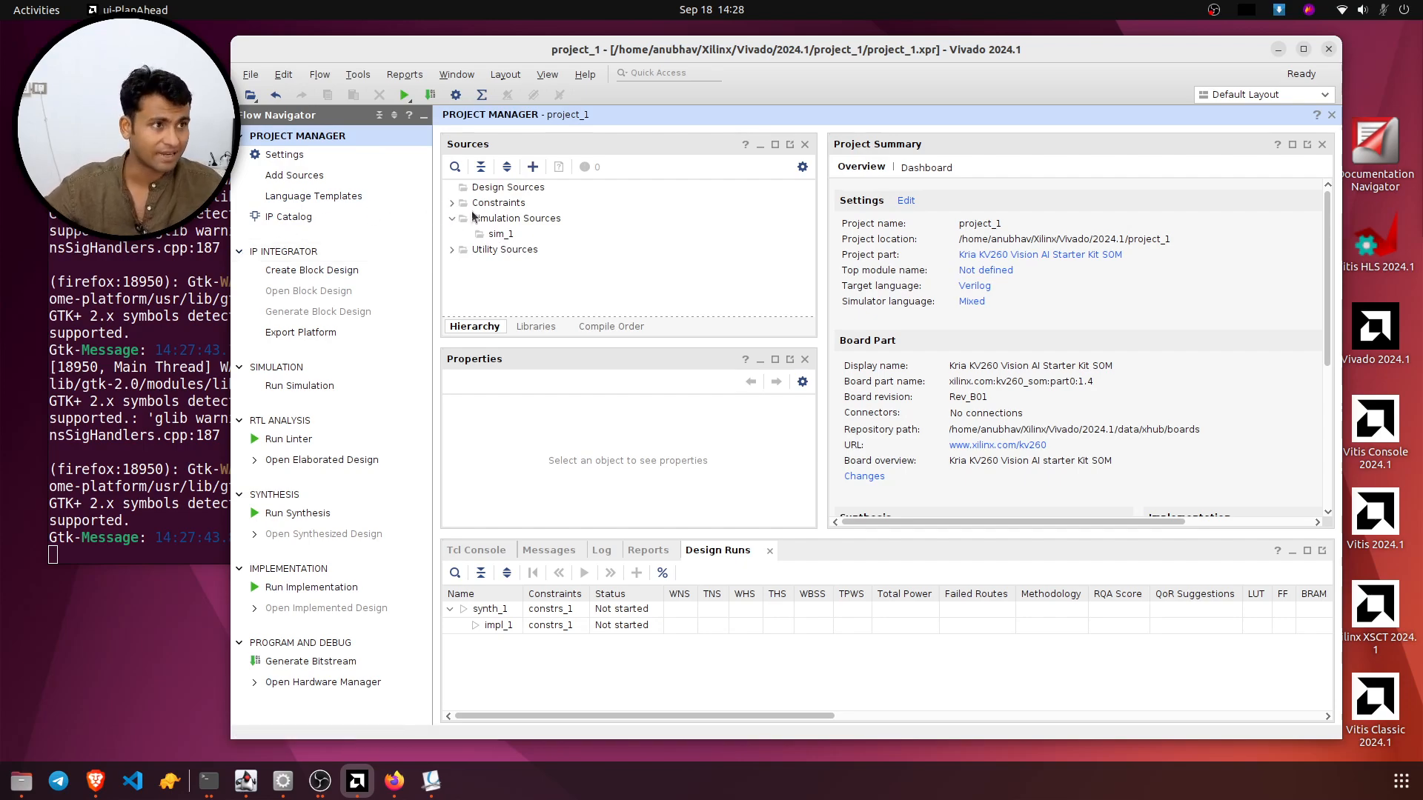
- Expand the Constraints sources, then open the IP Catalog and look through the Vivado Repository categories
click(451, 204)
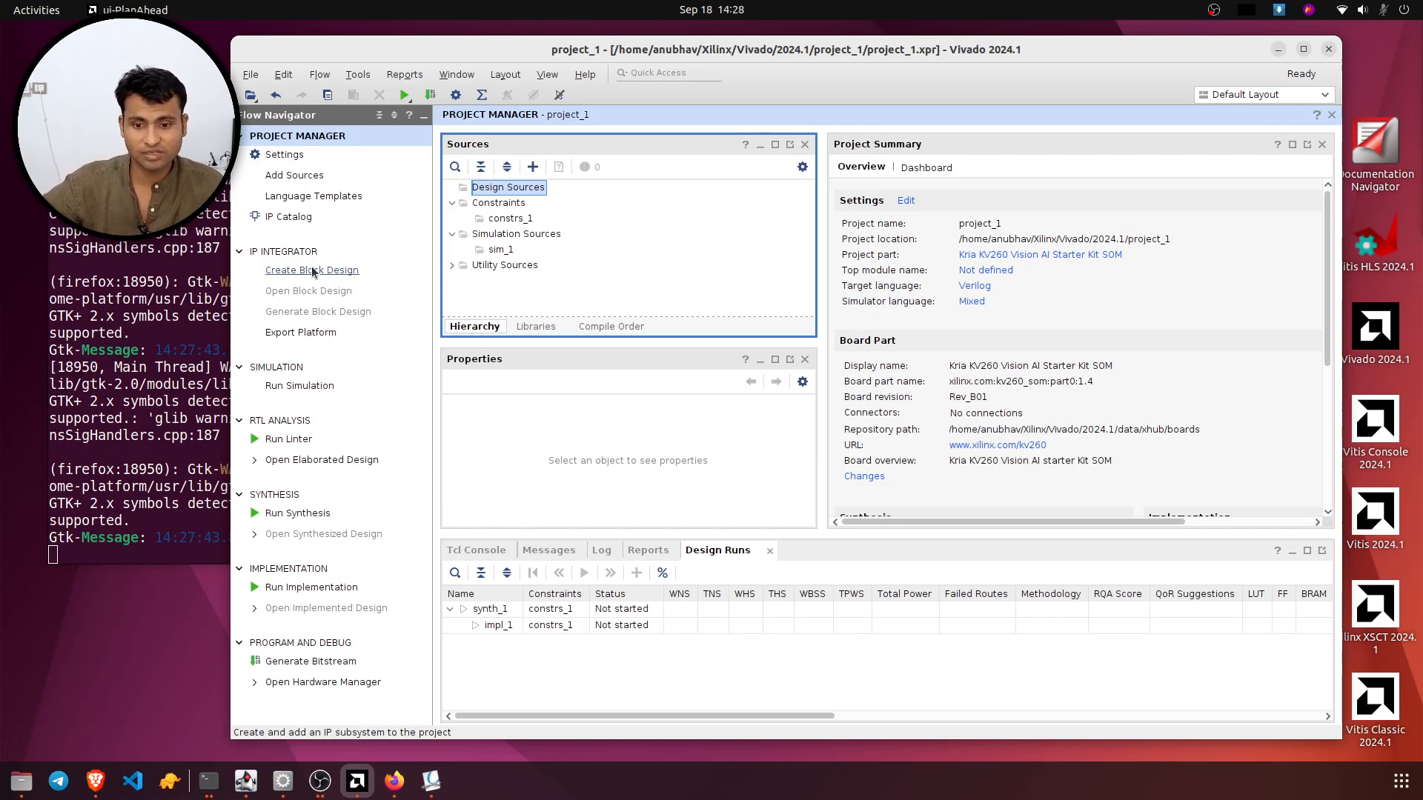
click(296, 217)
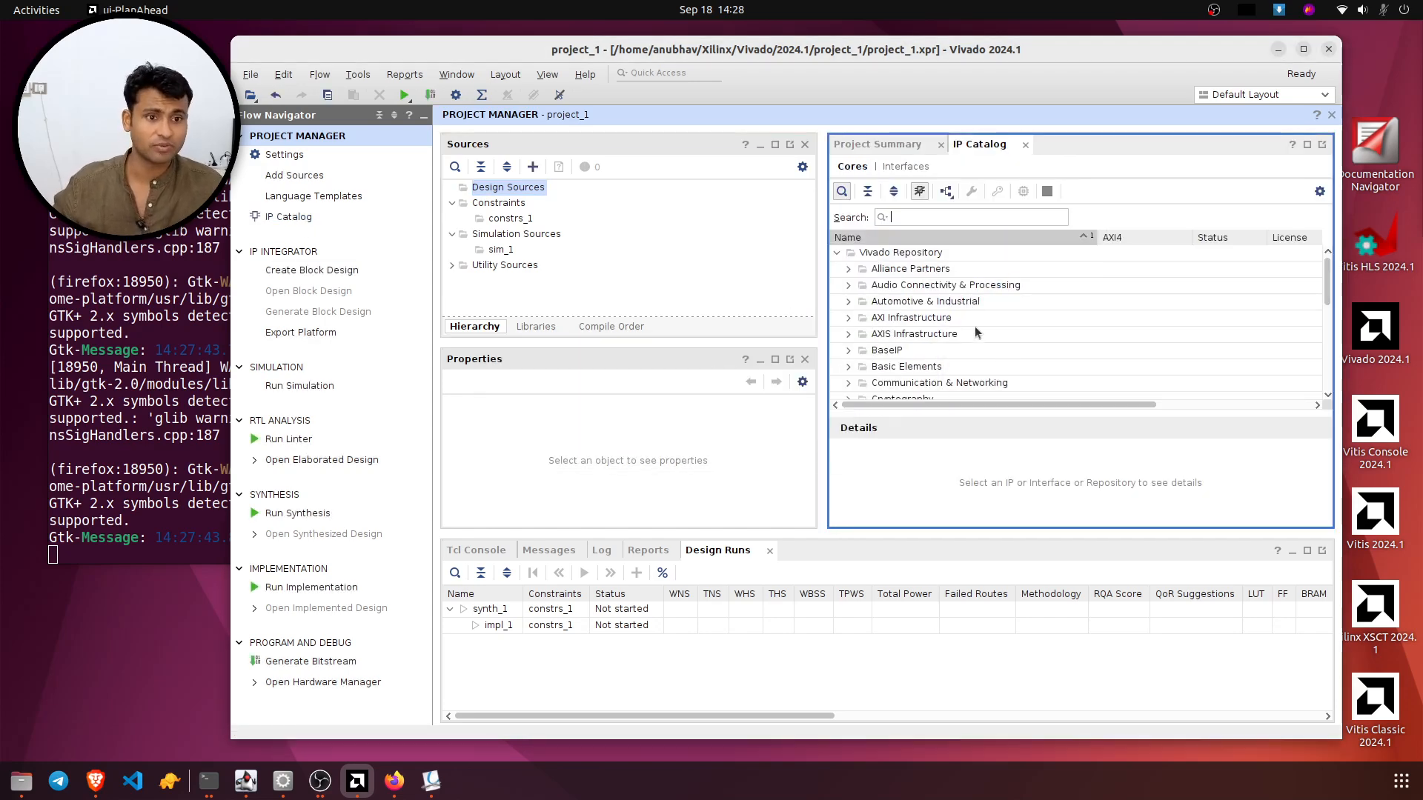
scroll(975, 325, down, 6)
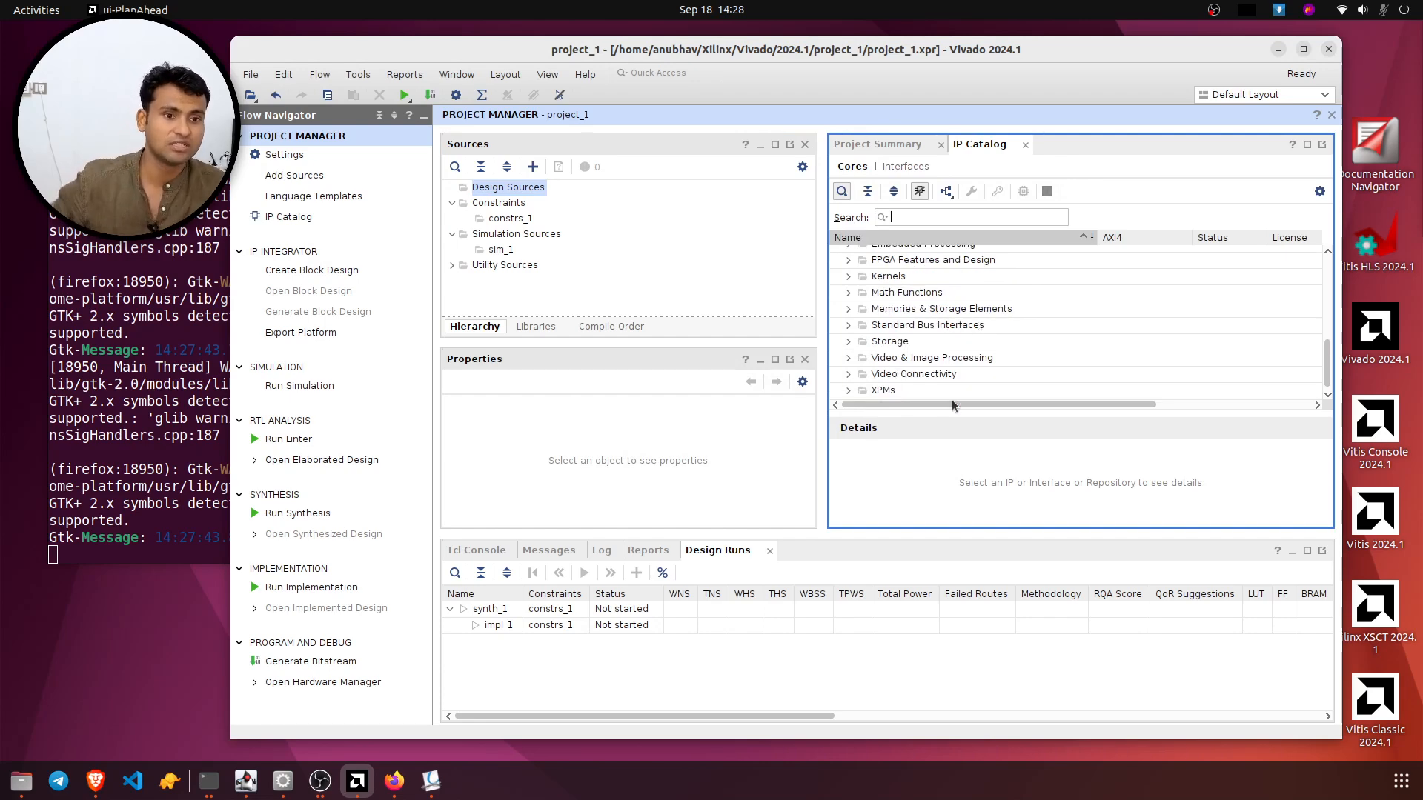
scroll(922, 352, up, 6)
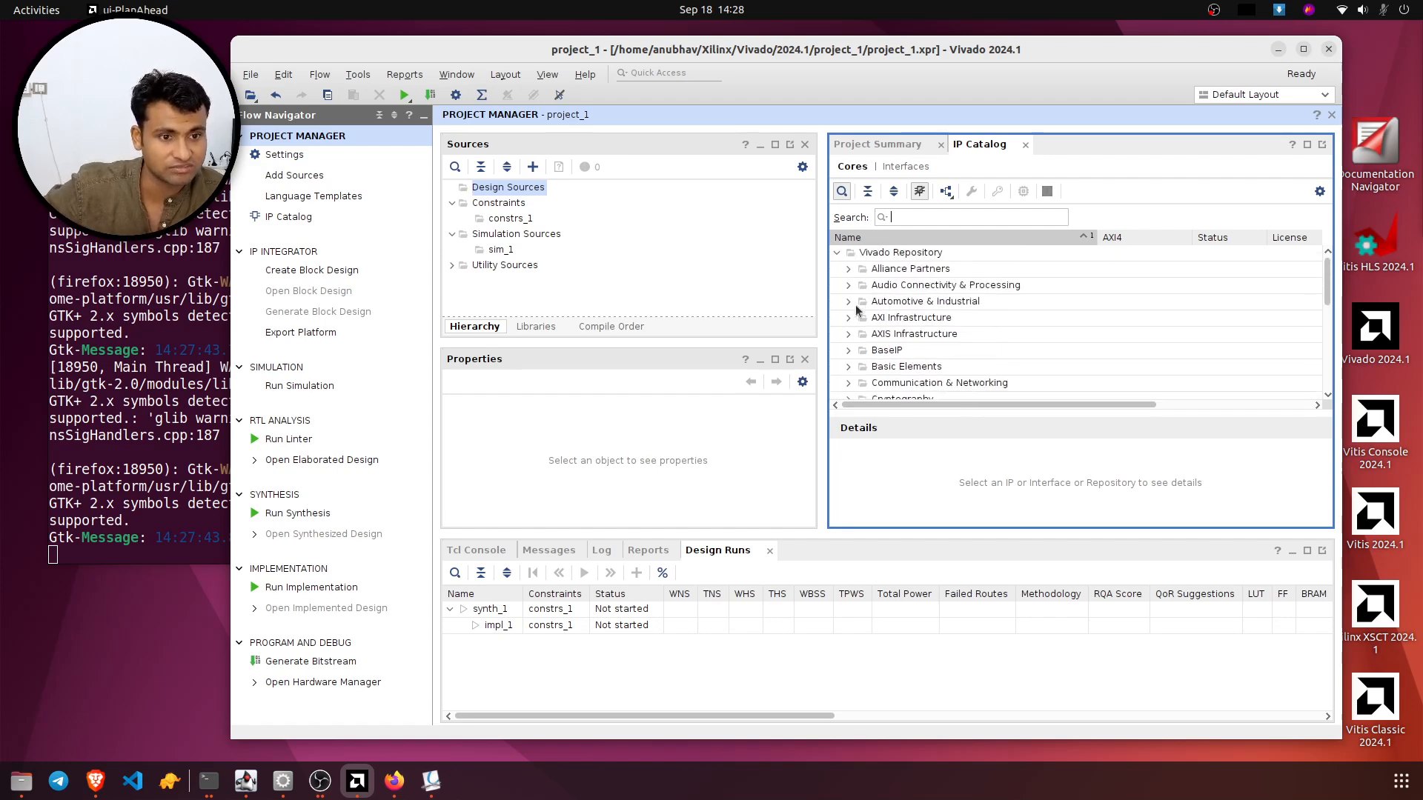
- Select the Advanced Encryption Standard (AES) core under Cryptography in the IP Catalog and open its product web page
scroll(858, 311, down, 2)
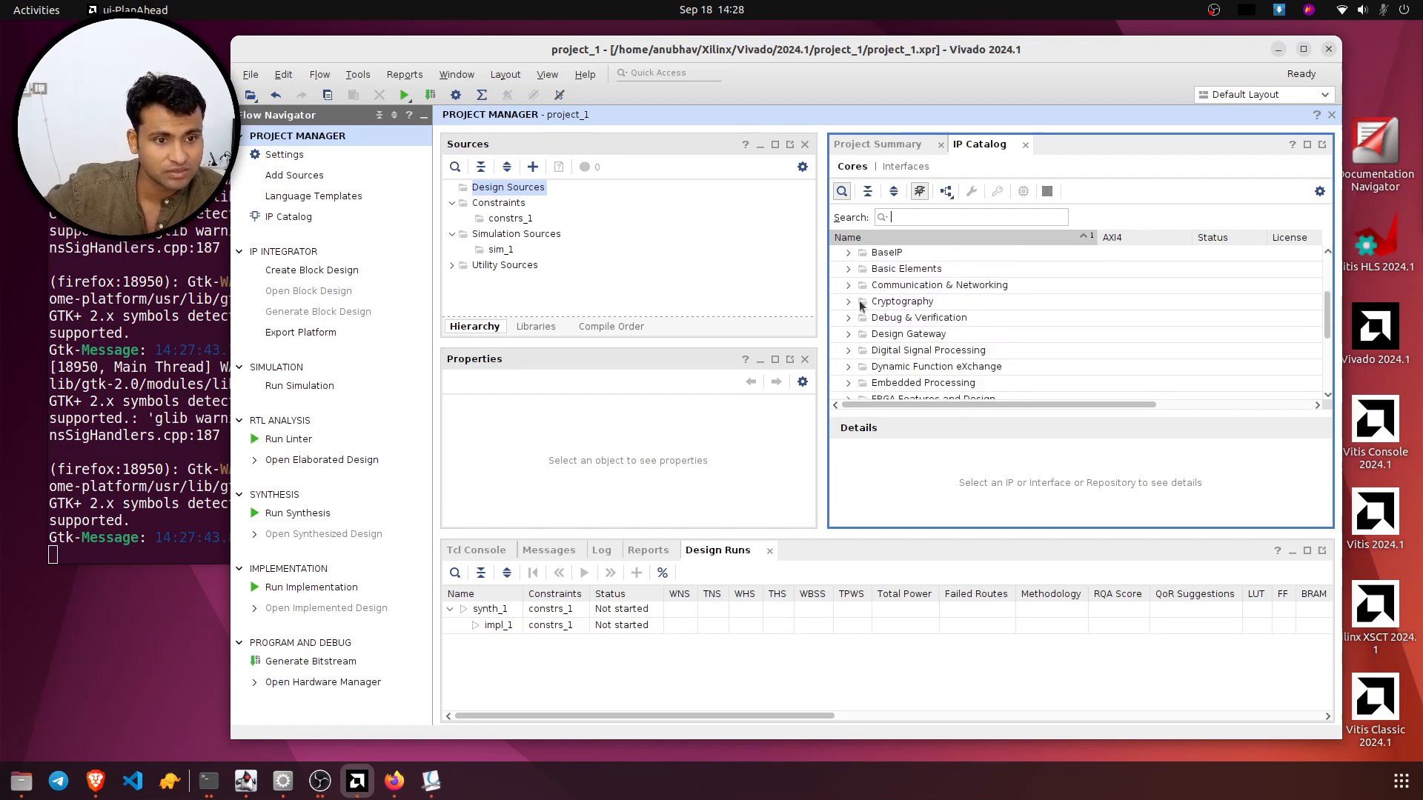
click(850, 302)
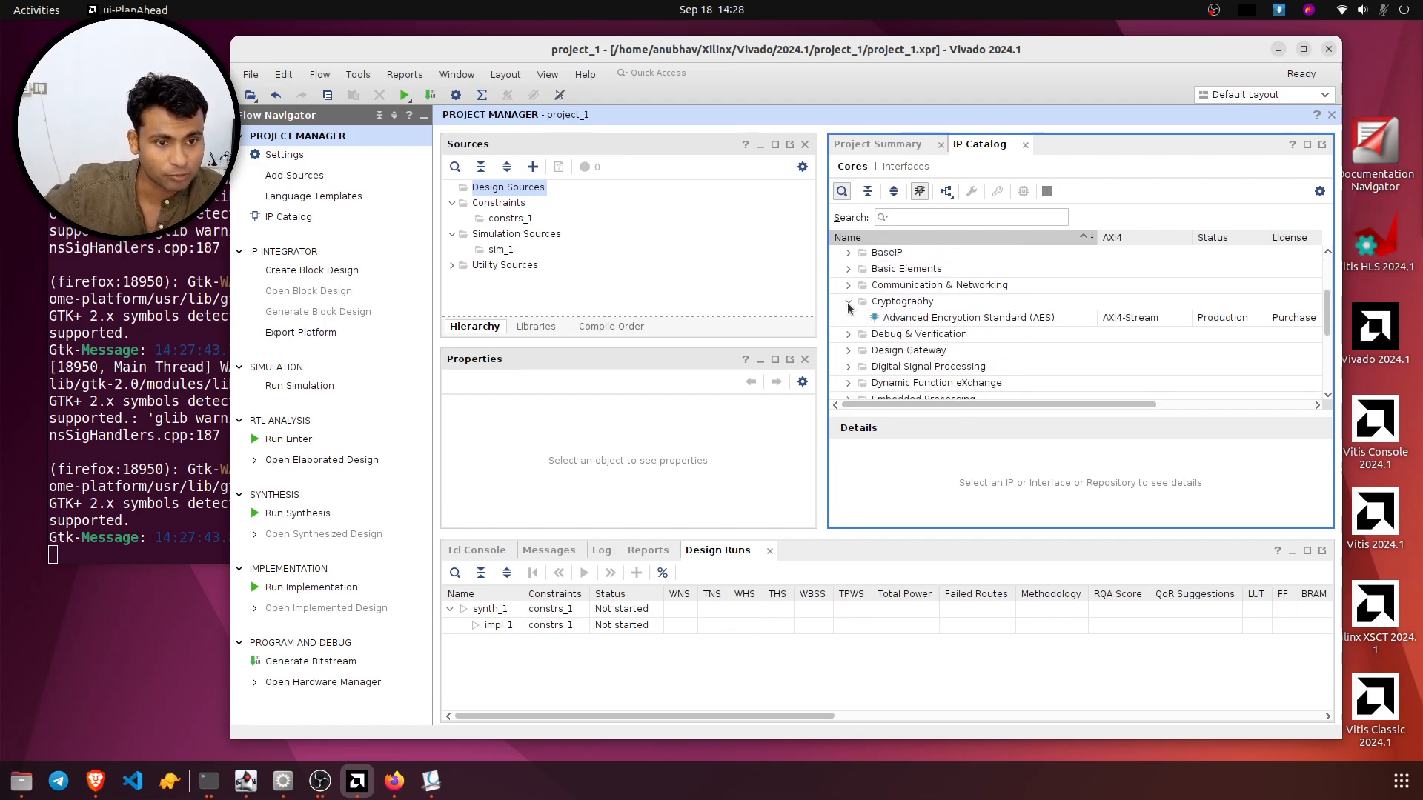
click(972, 319)
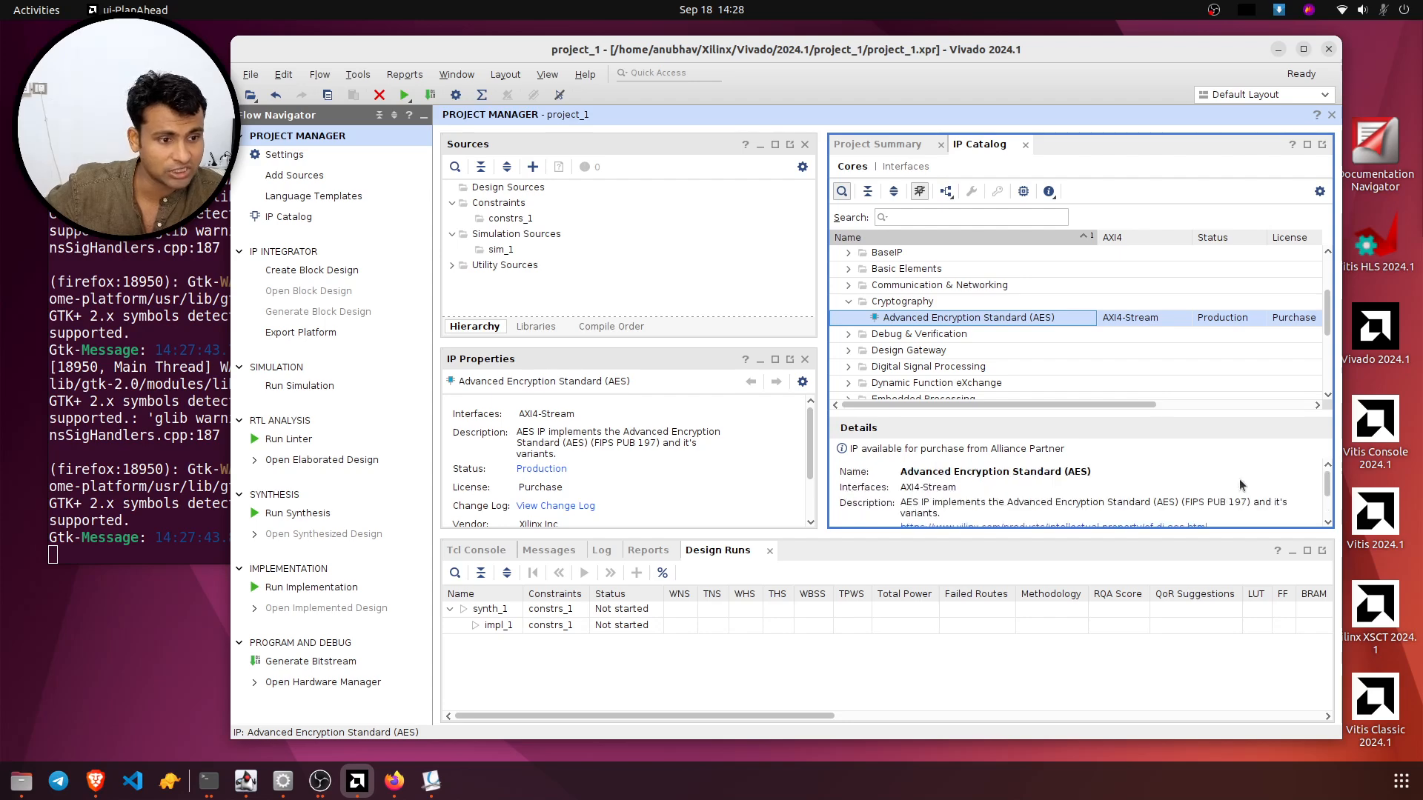
drag(1327, 488, 1327, 497)
click(1089, 484)
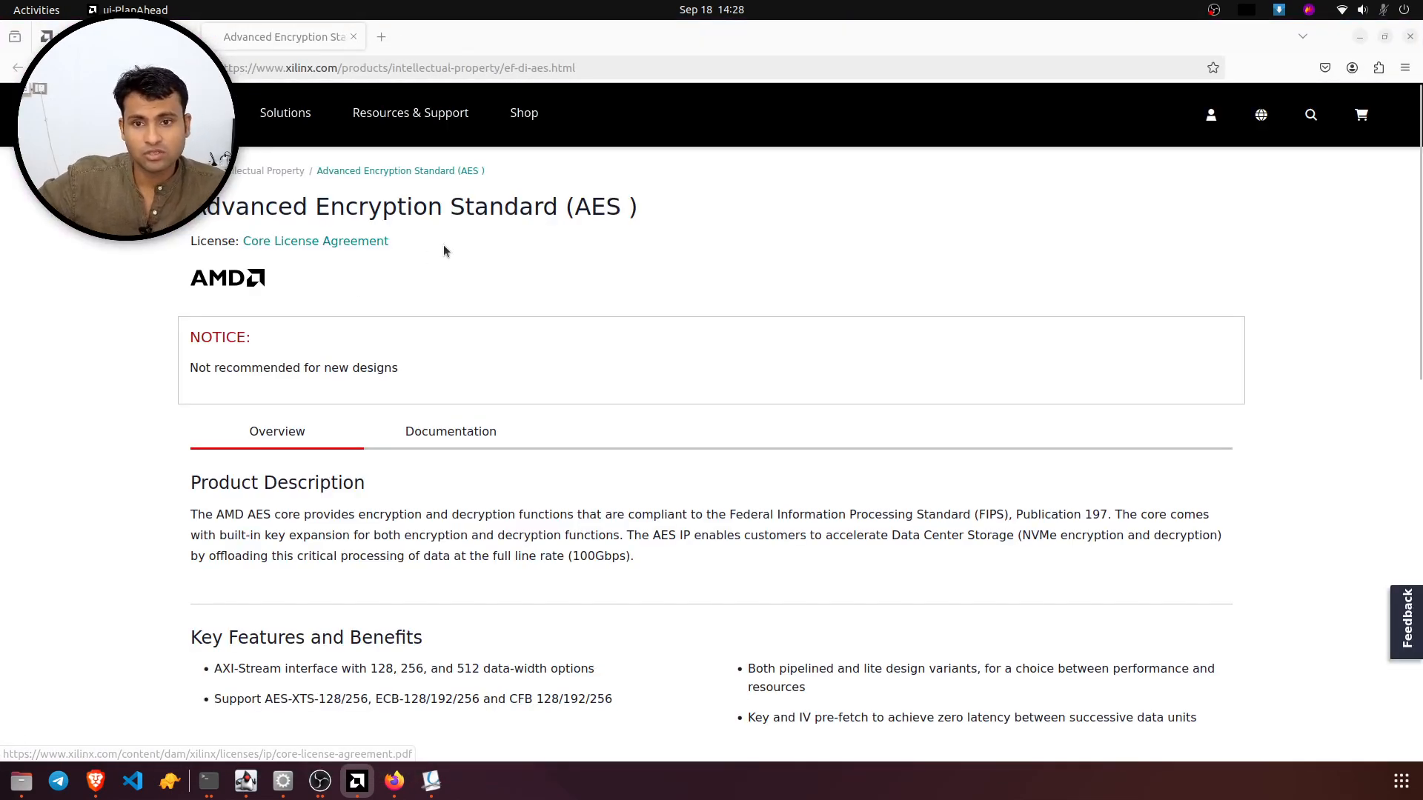
- Read the product description on the AES core's web page, highlighting the passages on key expansion, data center storage acceleration and line rate
scroll(518, 254, down, 2)
scroll(573, 250, up, 2)
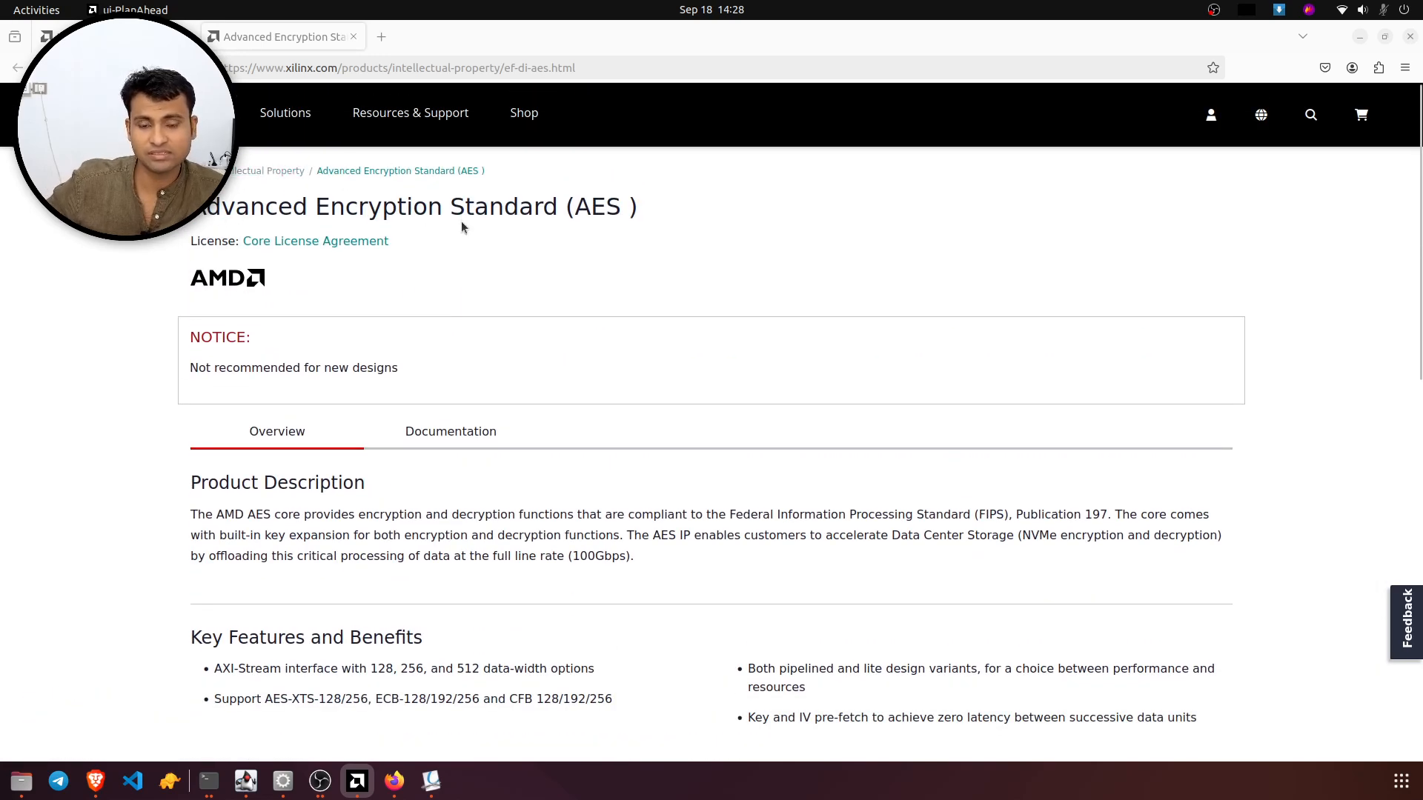
scroll(426, 444, down, 2)
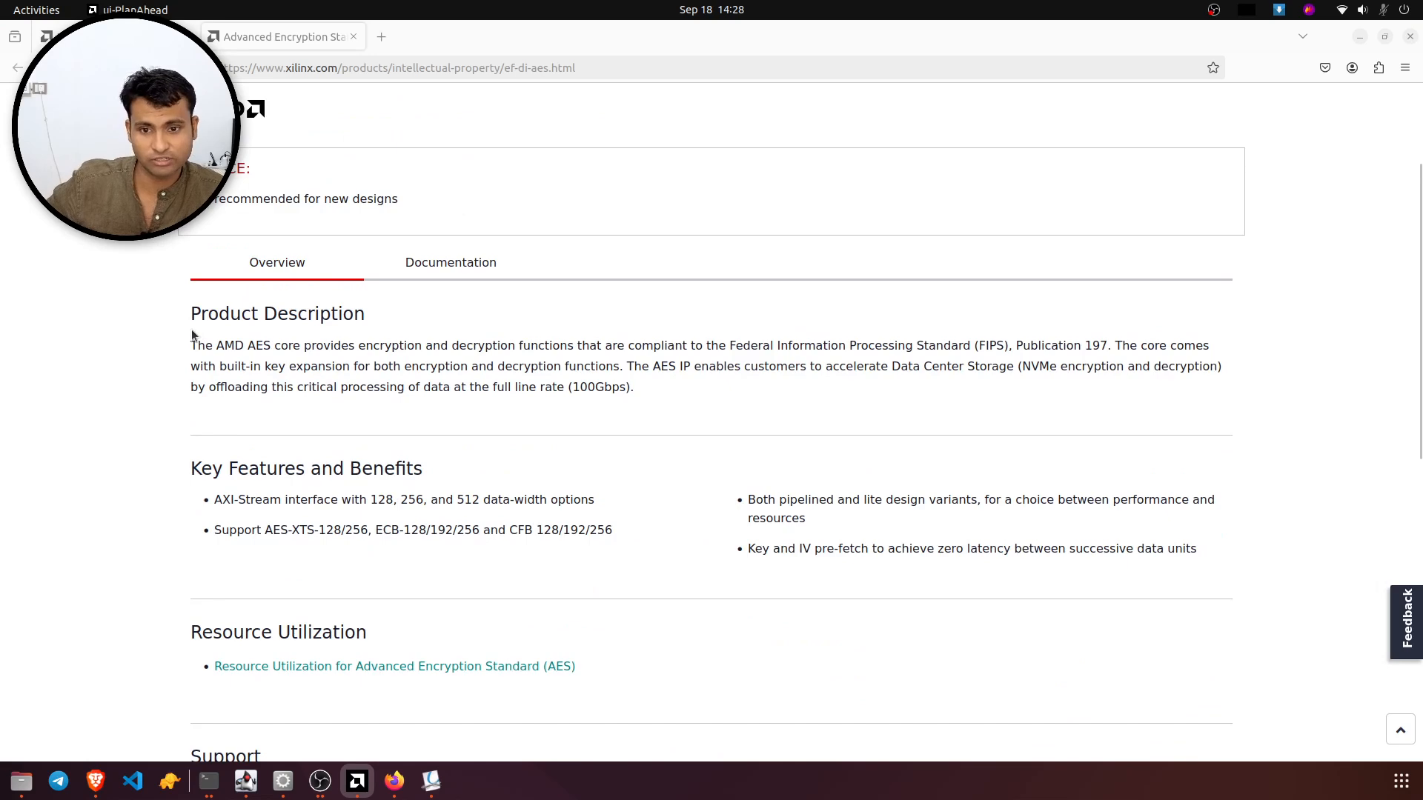
drag(191, 314, 1123, 366)
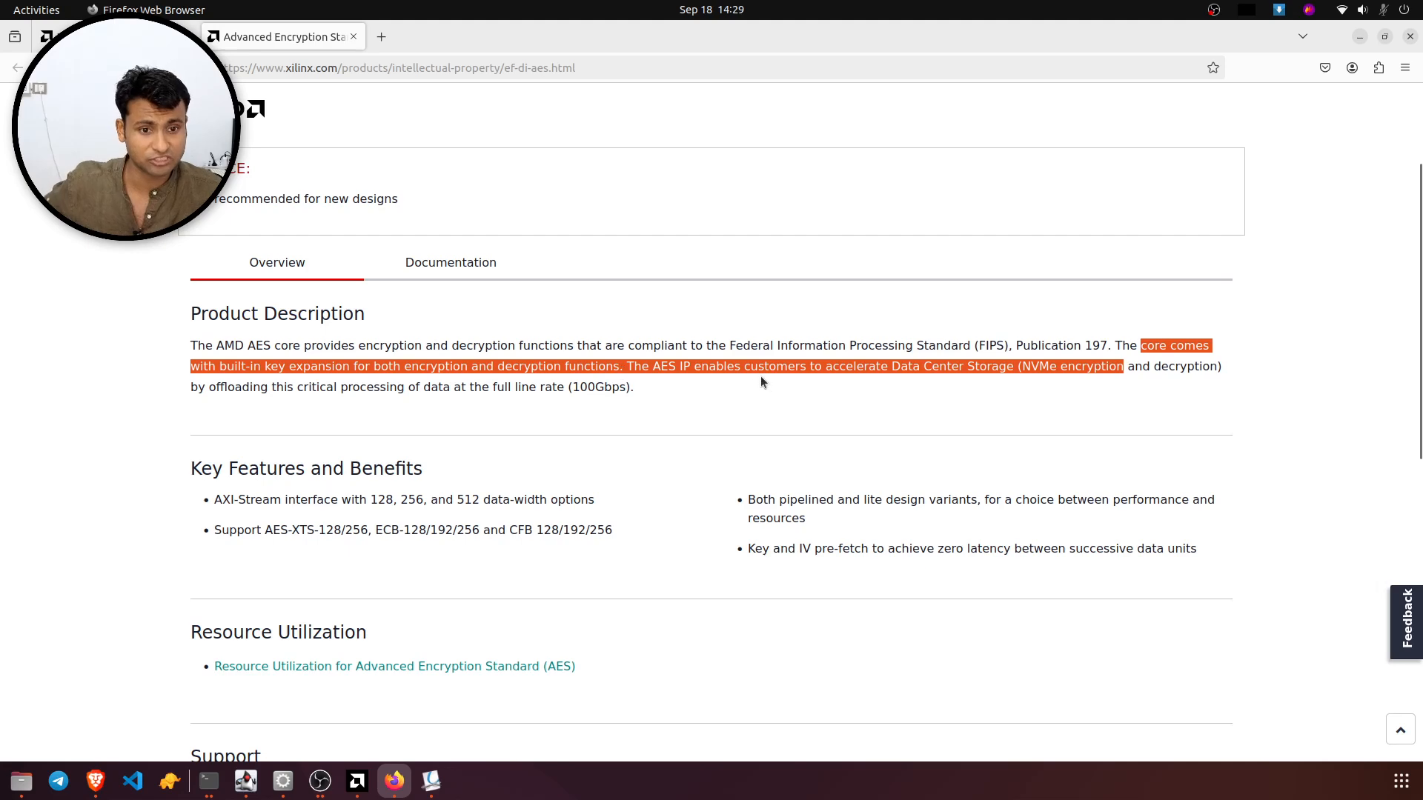
click(790, 369)
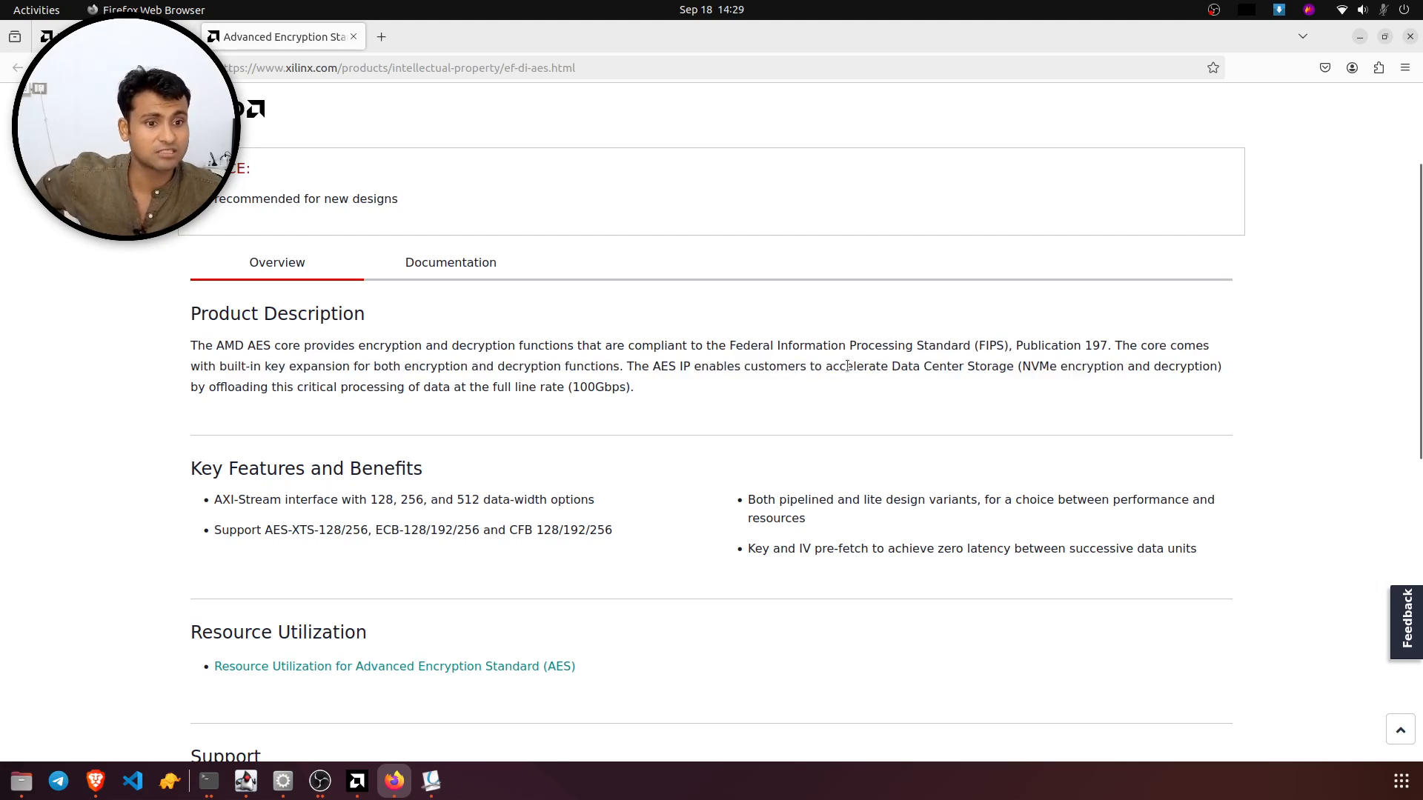
drag(856, 366, 1222, 368)
drag(374, 387, 644, 388)
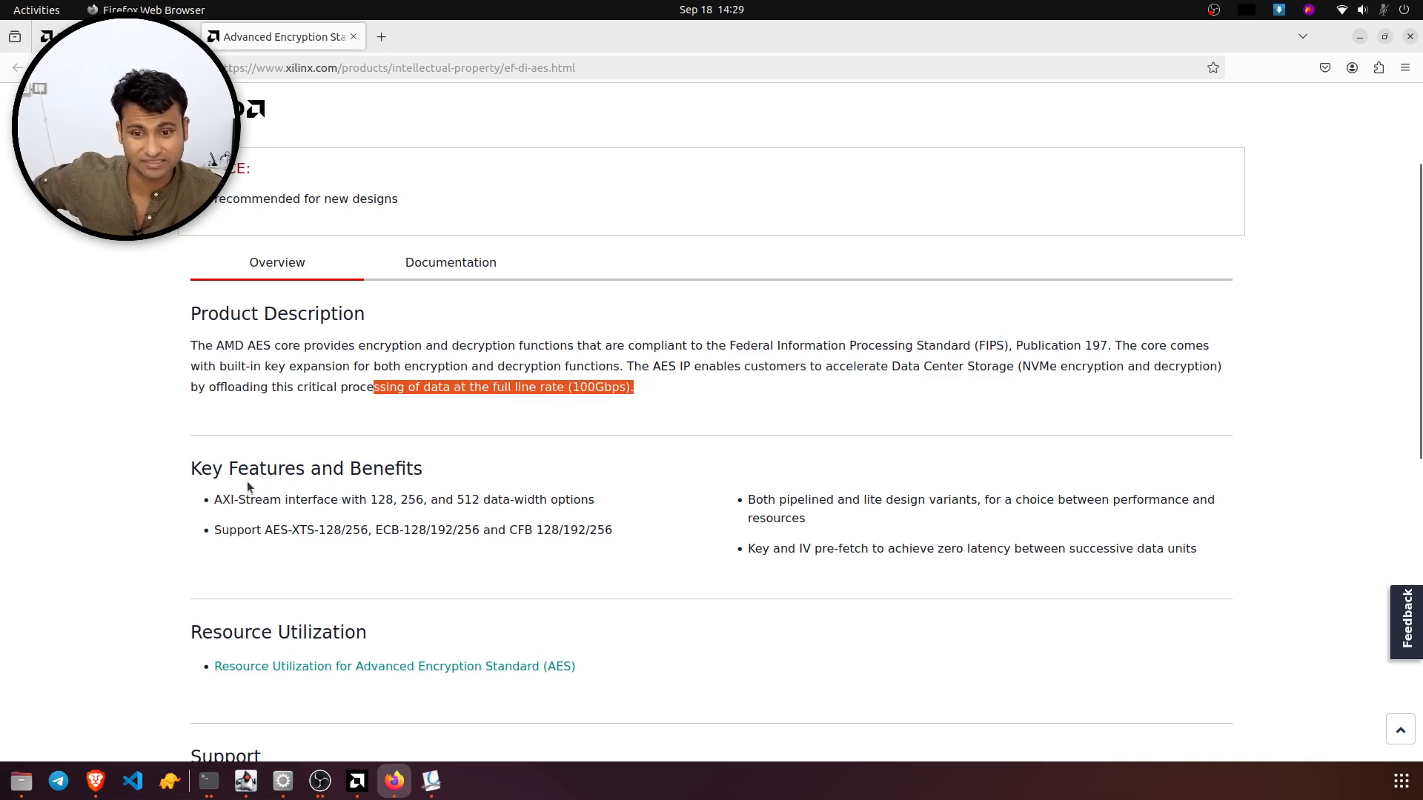
- Examine the AES core's key features, highlighting the AXI-Stream interface and supported AES modes, and review its supported device families and design tools
drag(205, 472, 223, 472)
scroll(158, 467, down, 2)
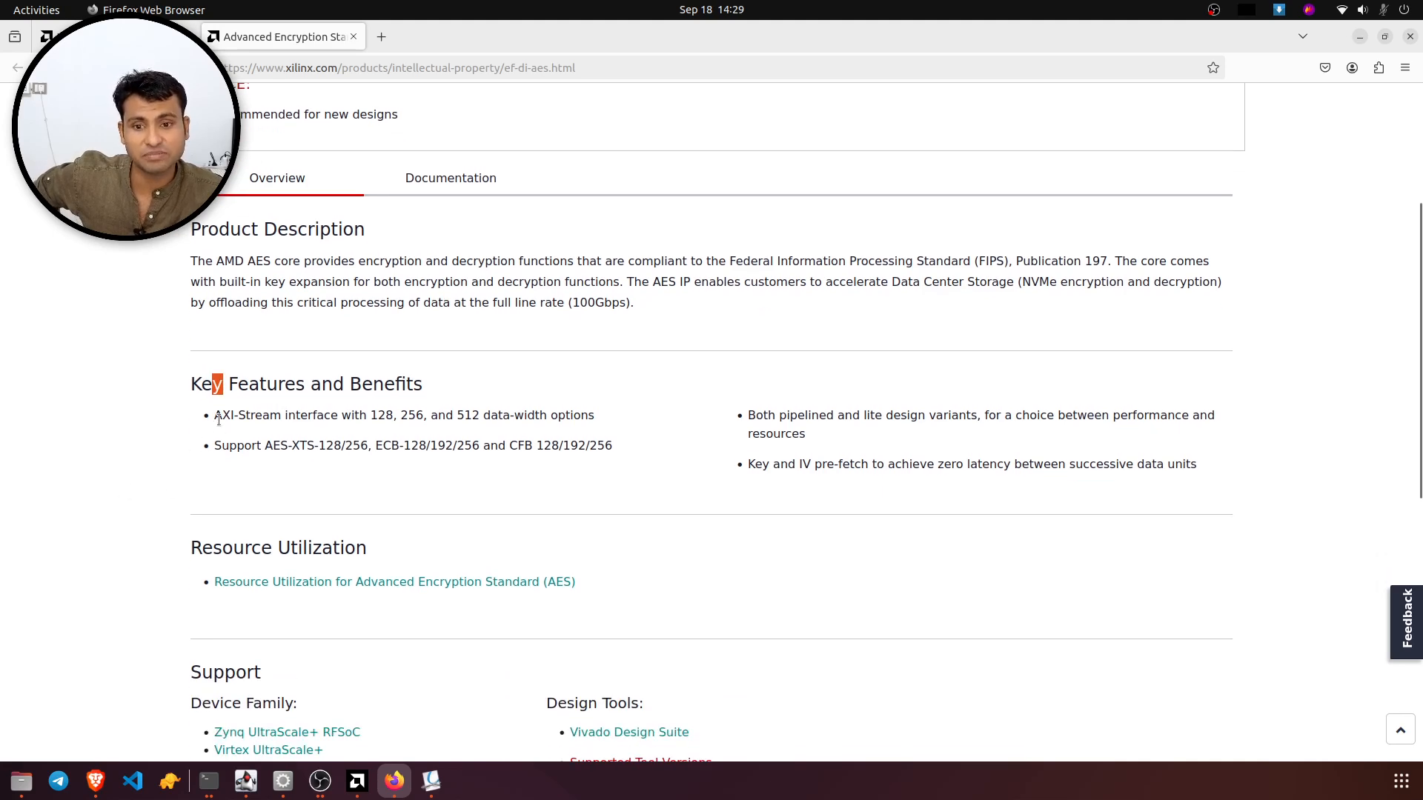
drag(222, 416, 565, 429)
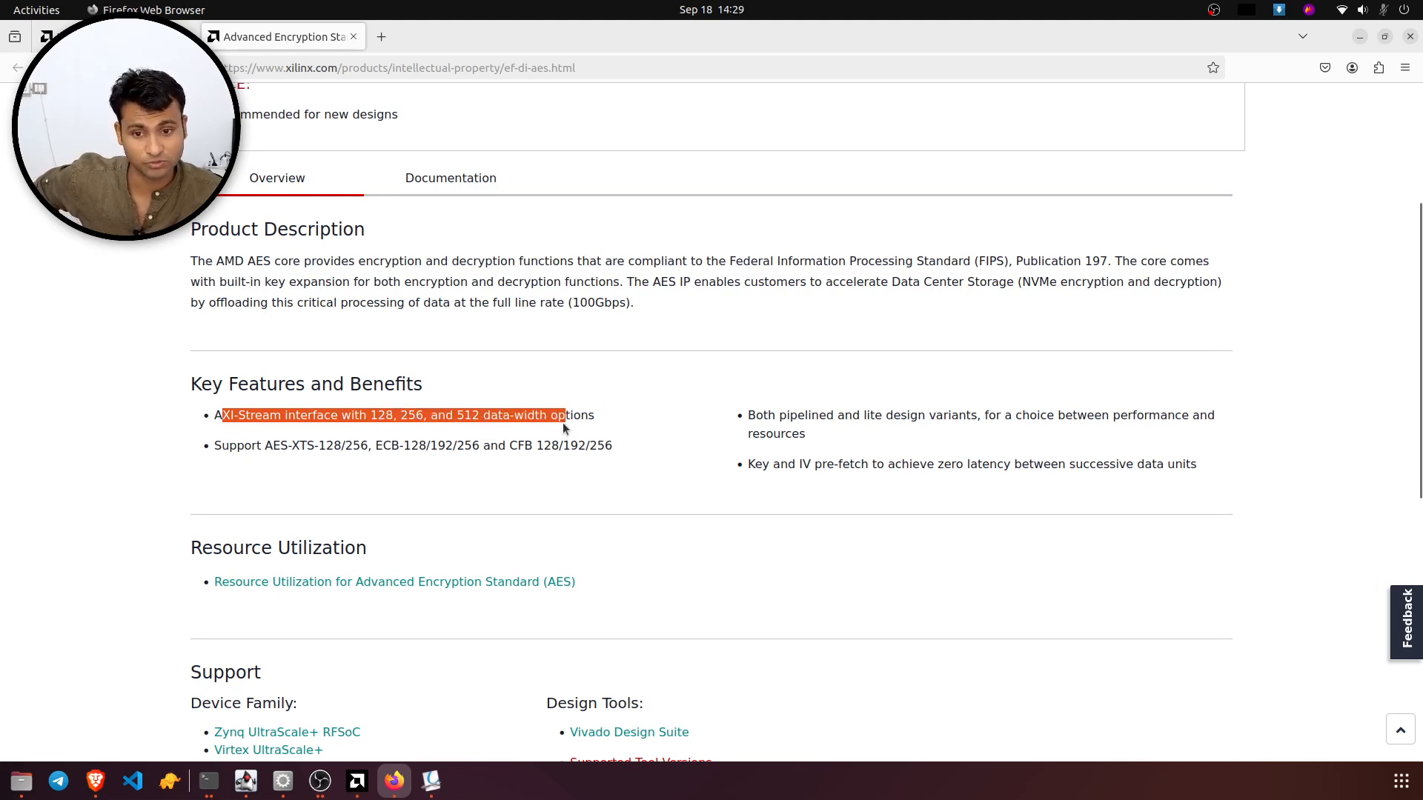
drag(205, 446, 388, 478)
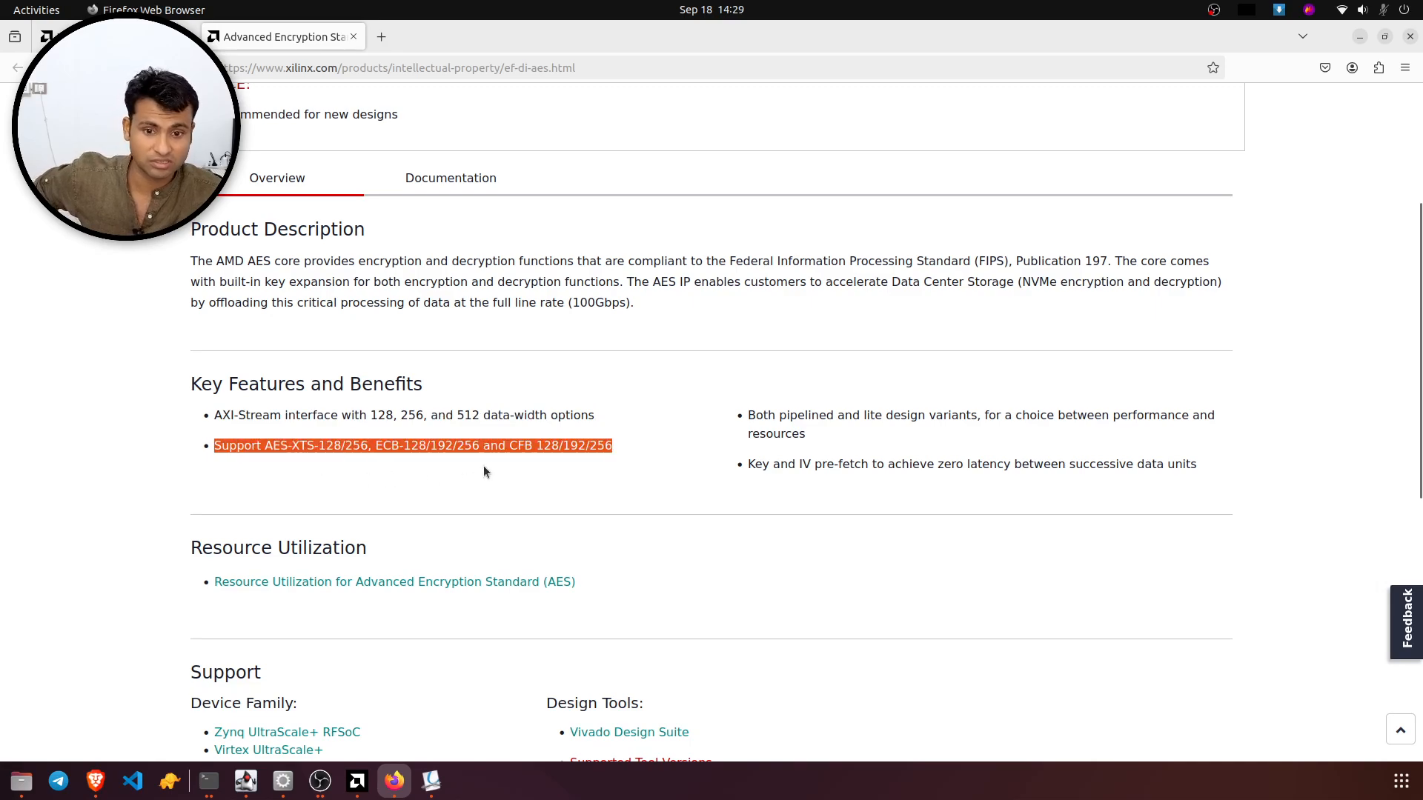
drag(485, 471, 615, 448)
scroll(807, 426, down, 2)
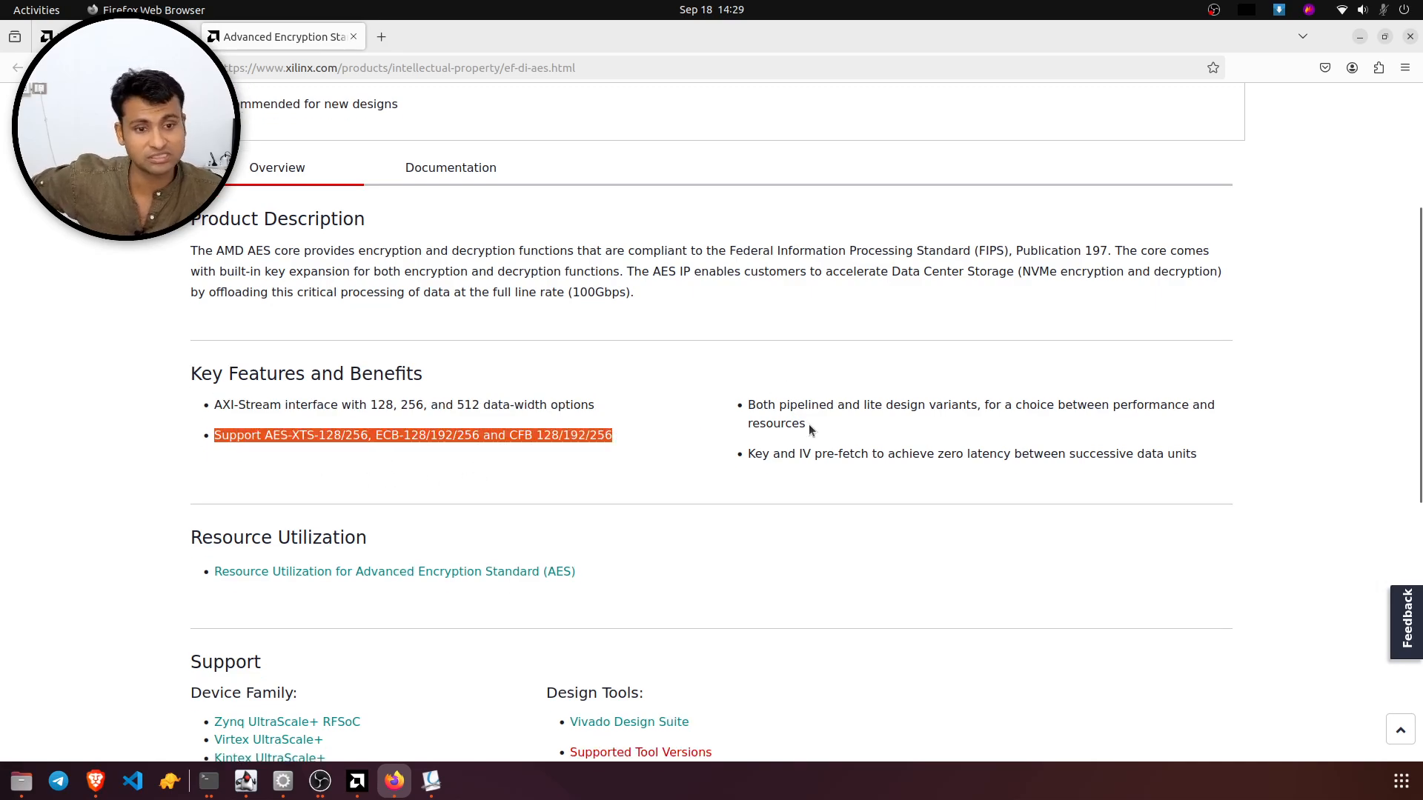
scroll(809, 428, down, 3)
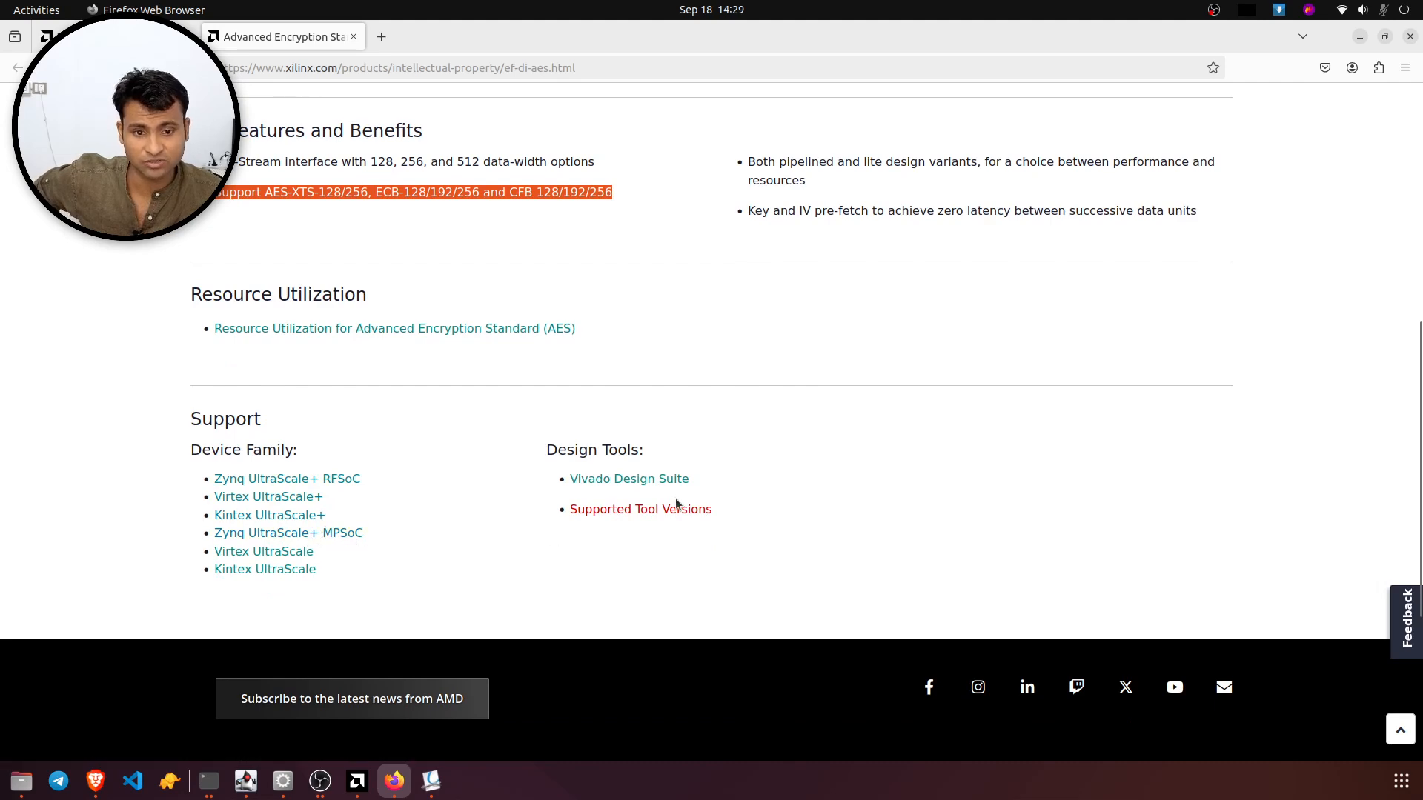
scroll(676, 504, up, 6)
- Show the AES core's documentation and look over the listed PG383 product guide
click(456, 350)
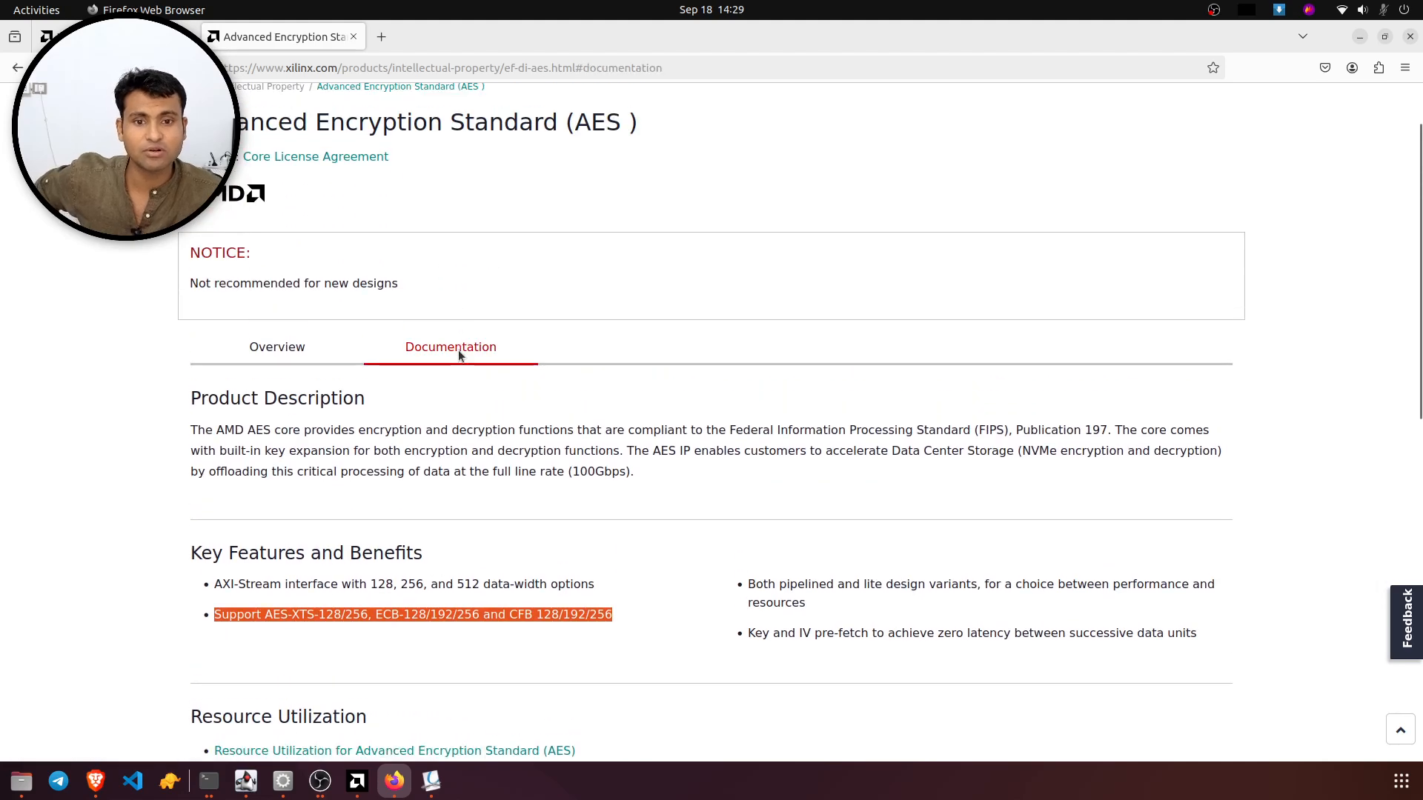
scroll(535, 357, down, 4)
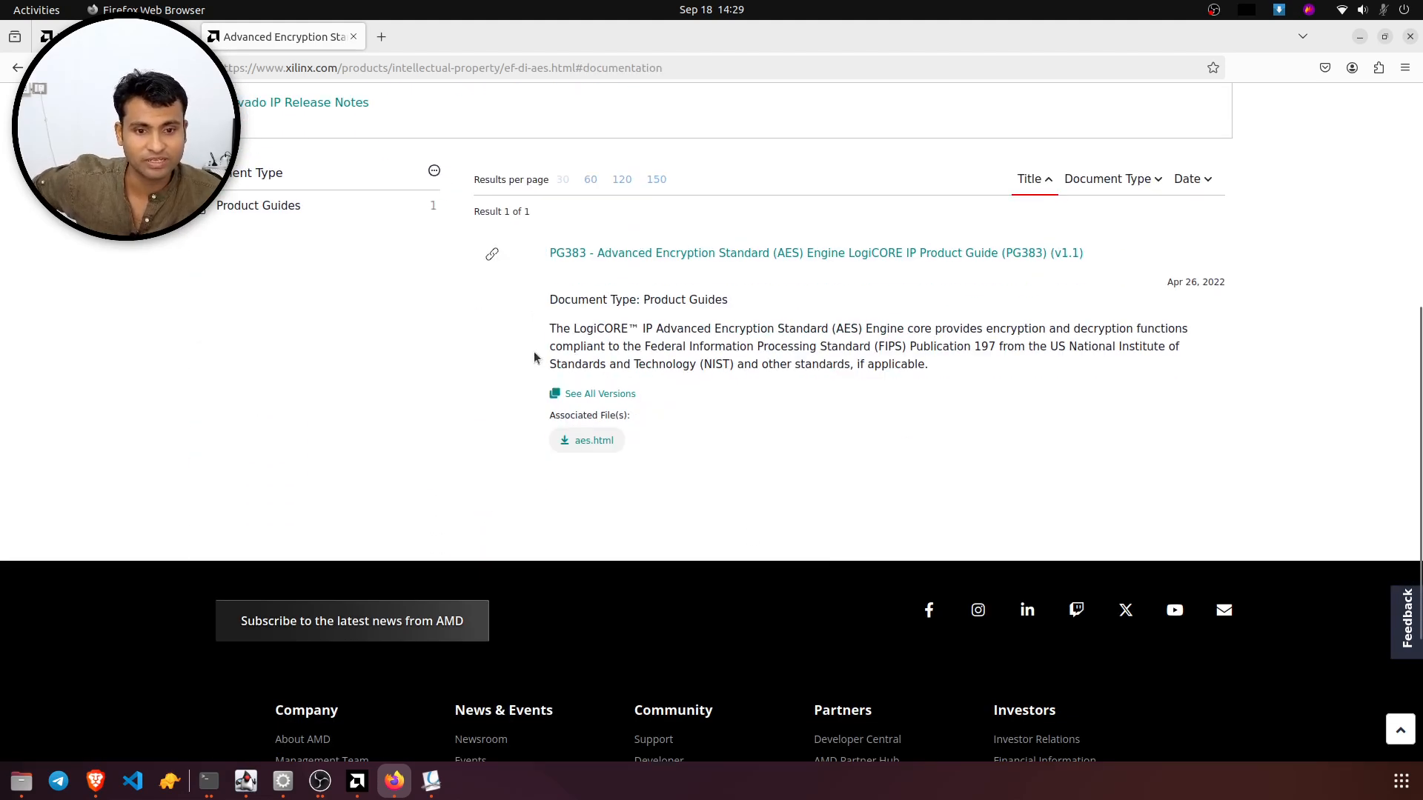
scroll(535, 358, up, 3)
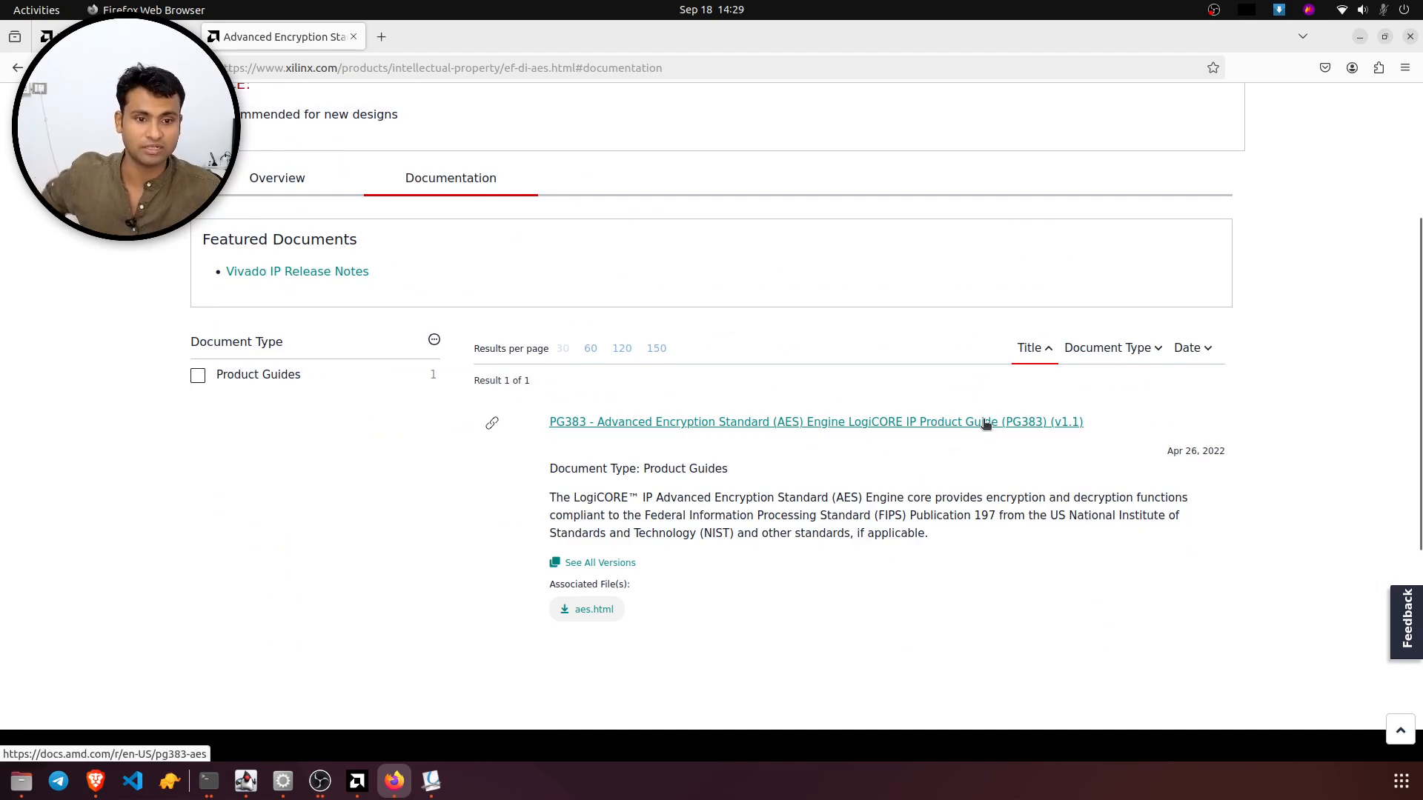
- Switch back to Vivado and expand the Design Gateway and Digital Signal Processing categories in the IP Catalog
key(alt+Tab)
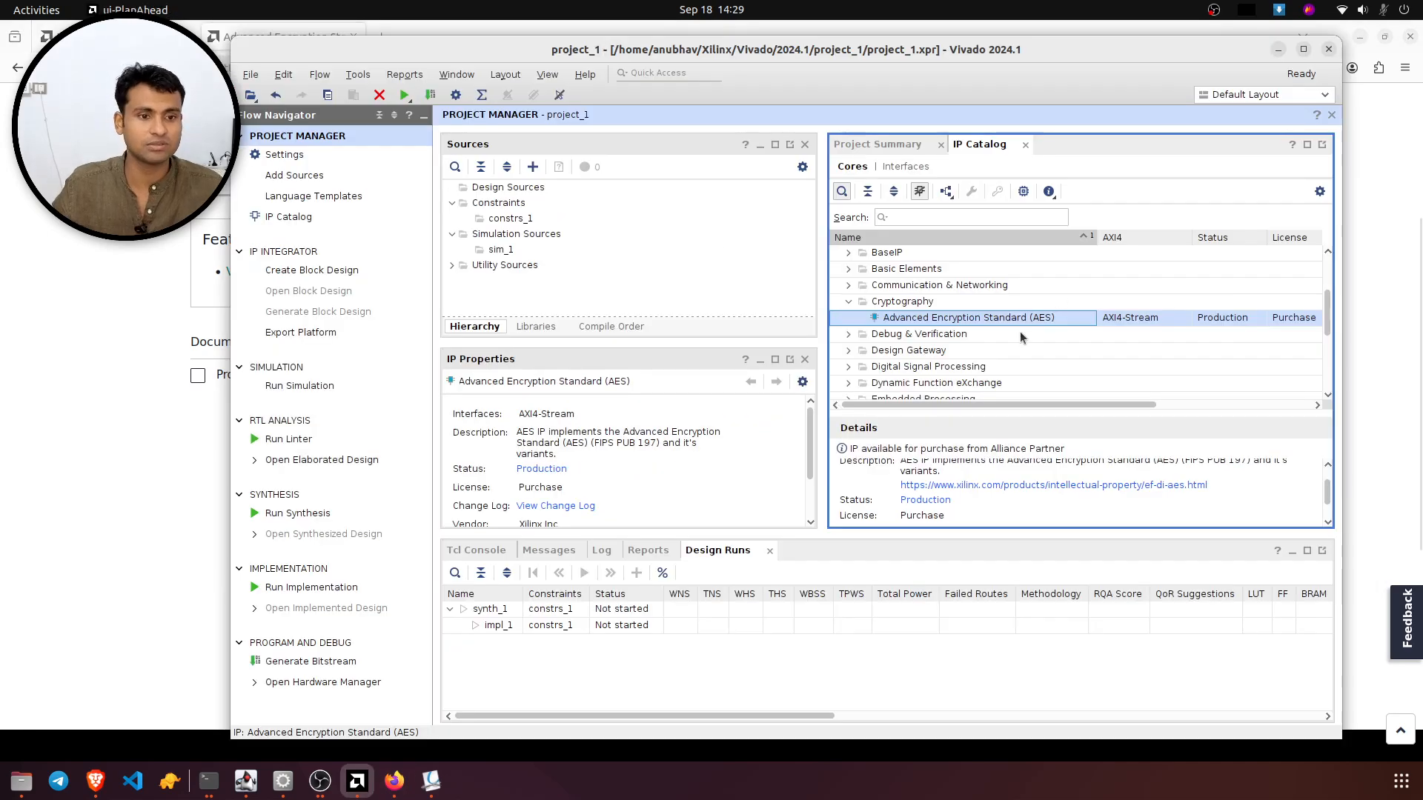
click(849, 350)
scroll(852, 356, down, 1)
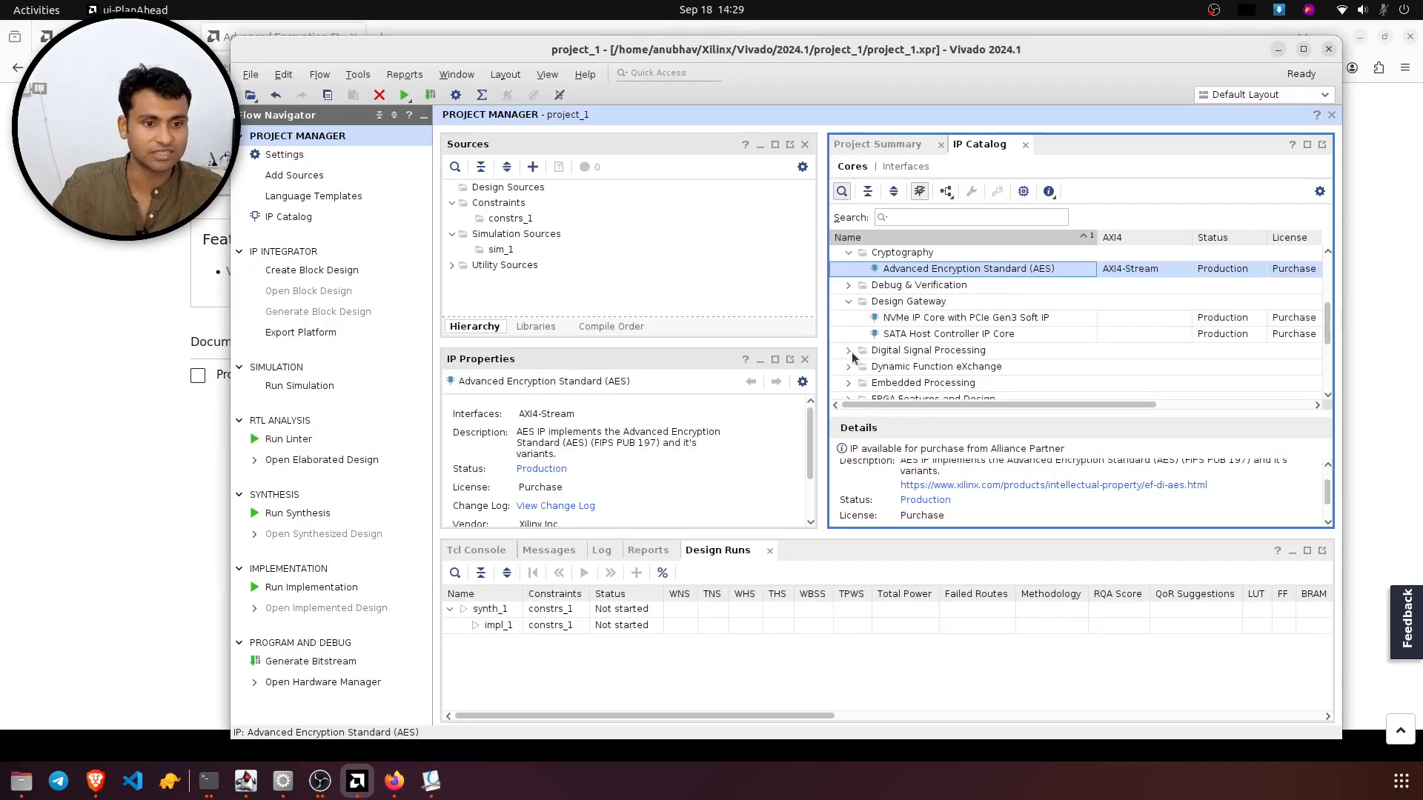
click(848, 350)
scroll(859, 348, down, 1)
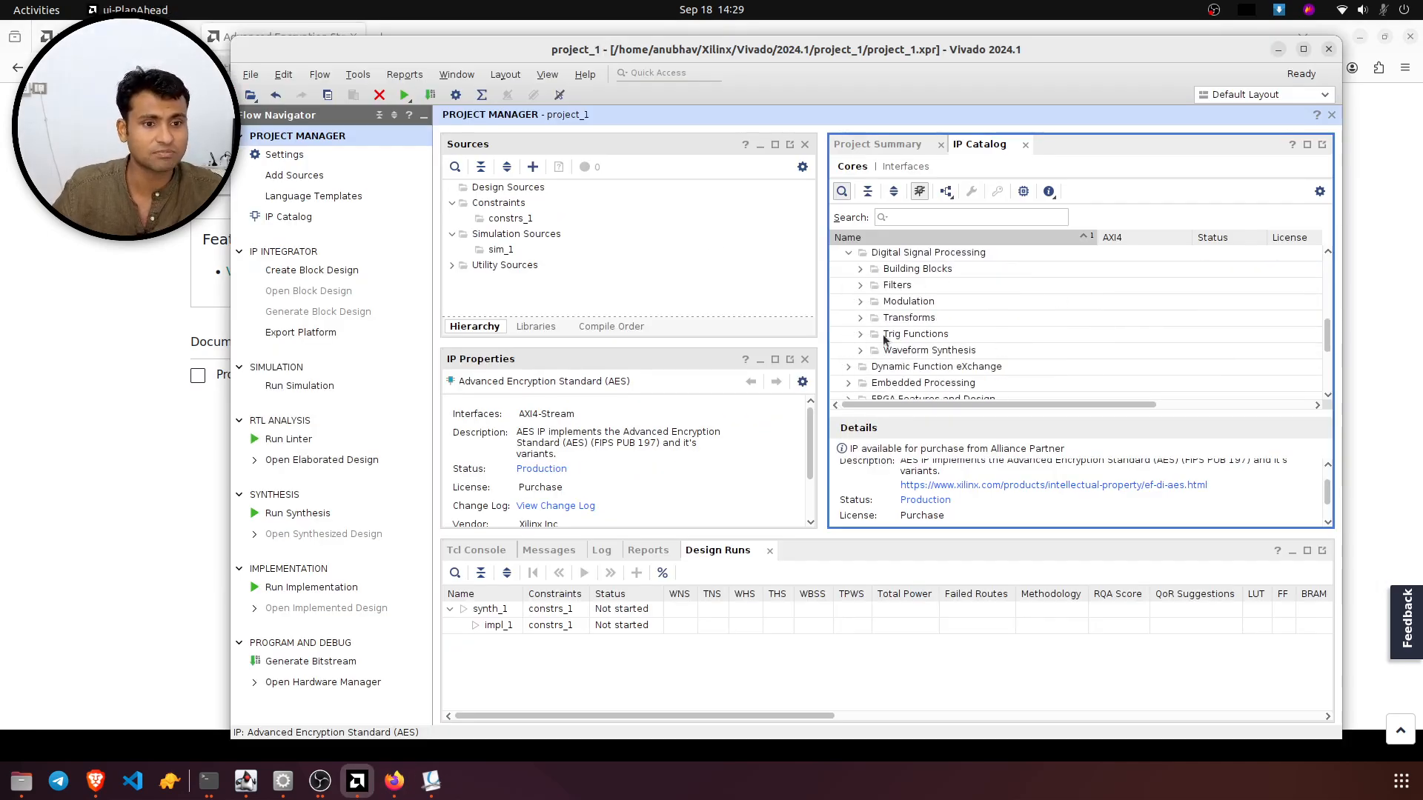
- Expand the Filters, Modulation and Transforms groups under Digital Signal Processing to view their cores
scroll(954, 345, down, 1)
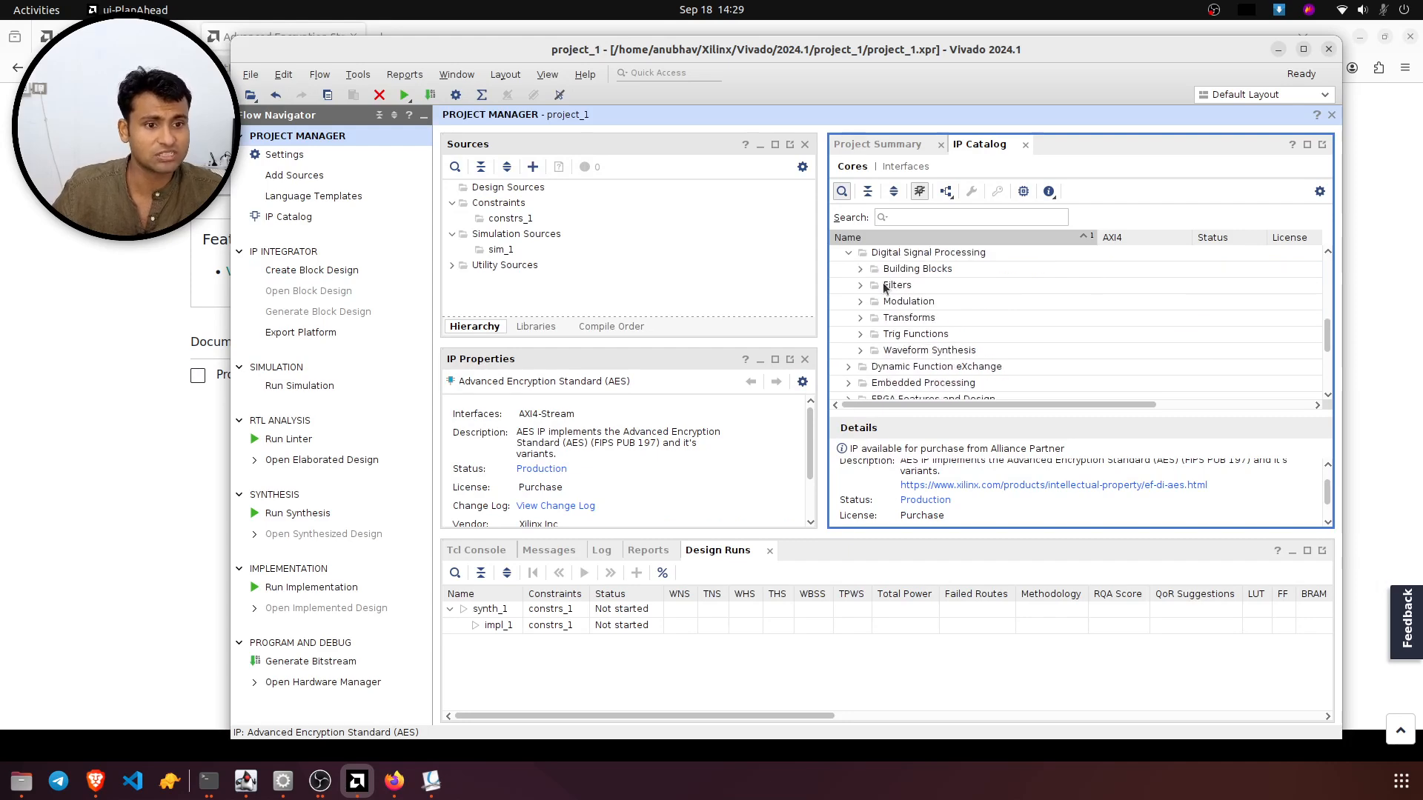
click(860, 286)
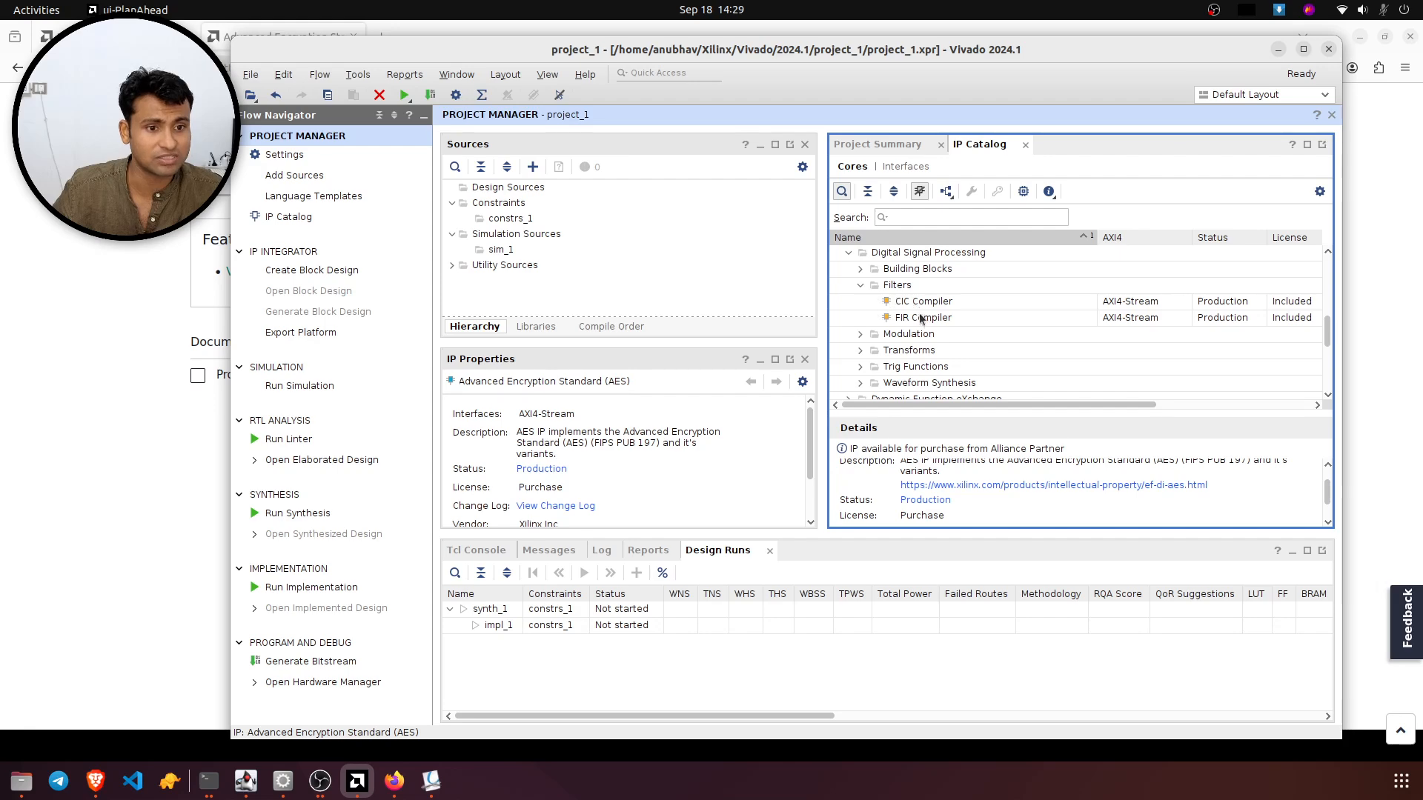
click(861, 335)
scroll(906, 358, down, 1)
click(861, 318)
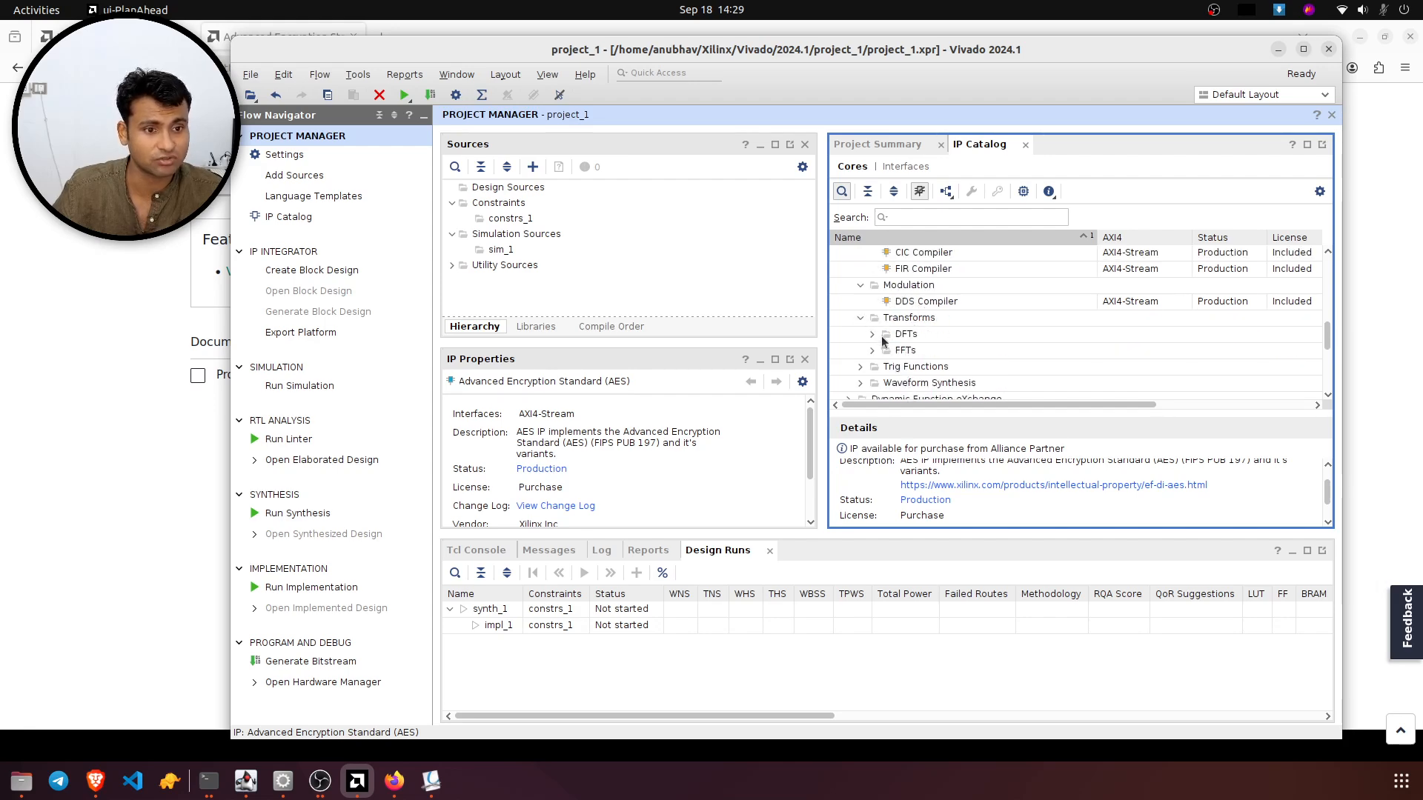
- Expand the DFTs and FFTs groups under Transforms, and the Trig Functions group, to view their cores
click(872, 334)
scroll(874, 337, down, 2)
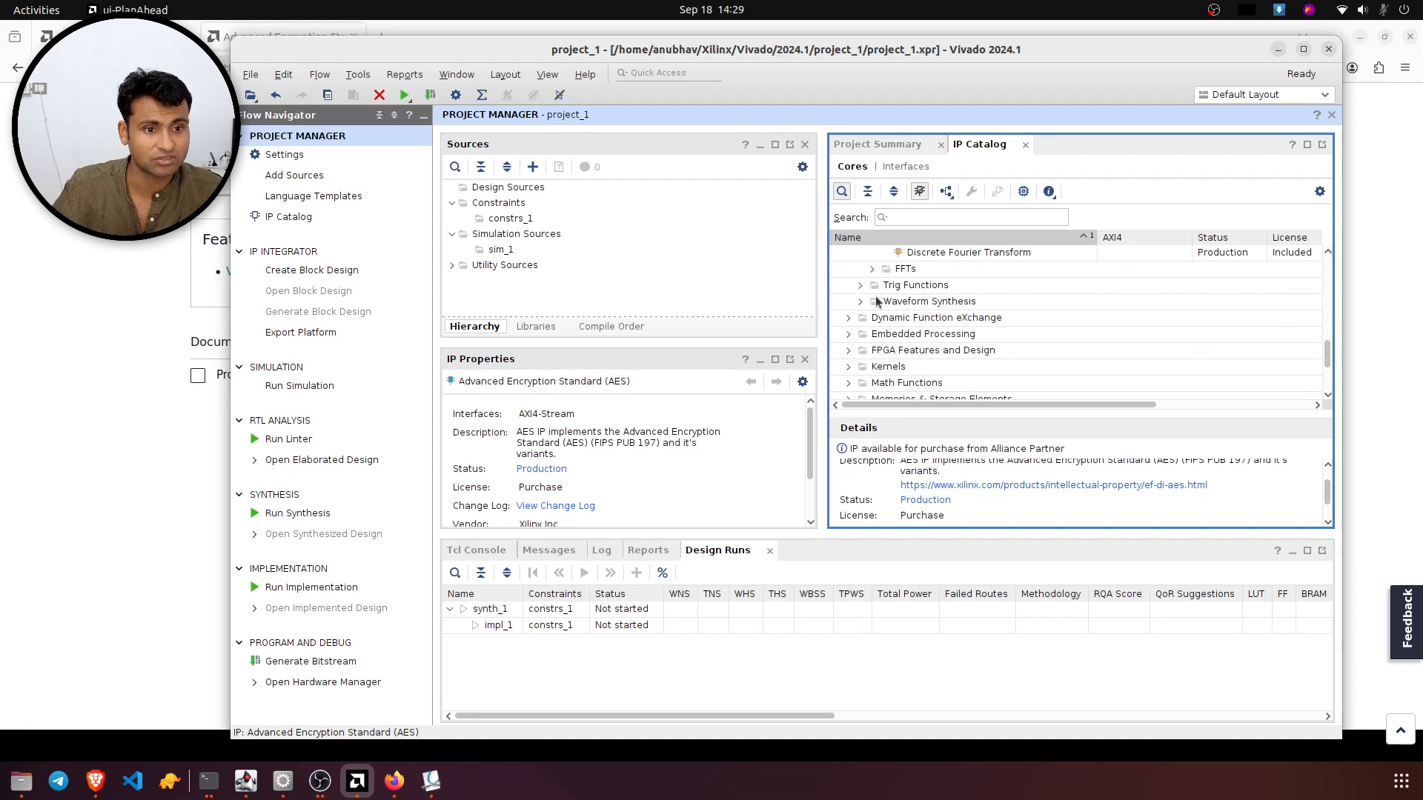
click(871, 270)
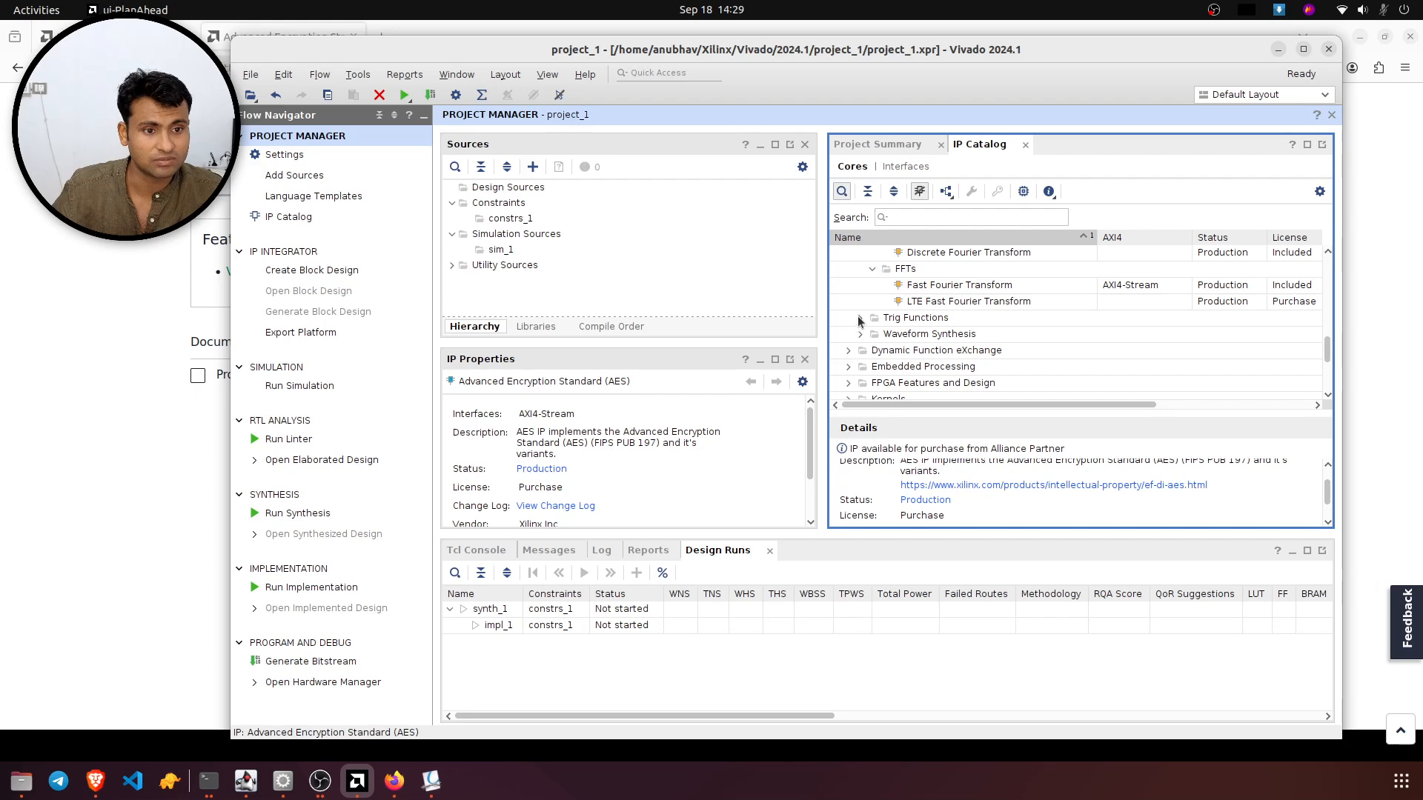
click(860, 318)
scroll(874, 337, down, 1)
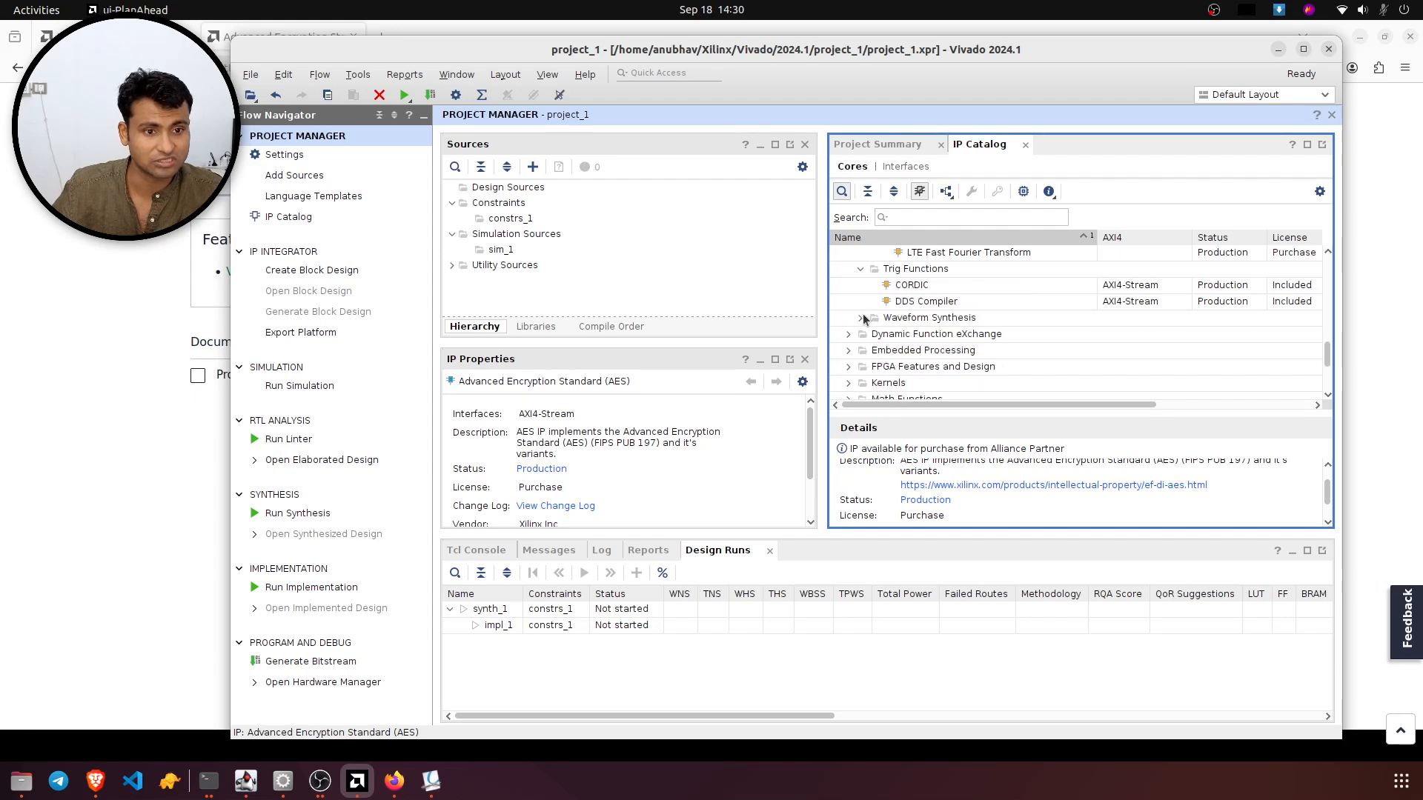
- Expand Waveform Synthesis and examine the AXI4, status, license and VLNV columns of the signal processing cores
scroll(930, 353, down, 2)
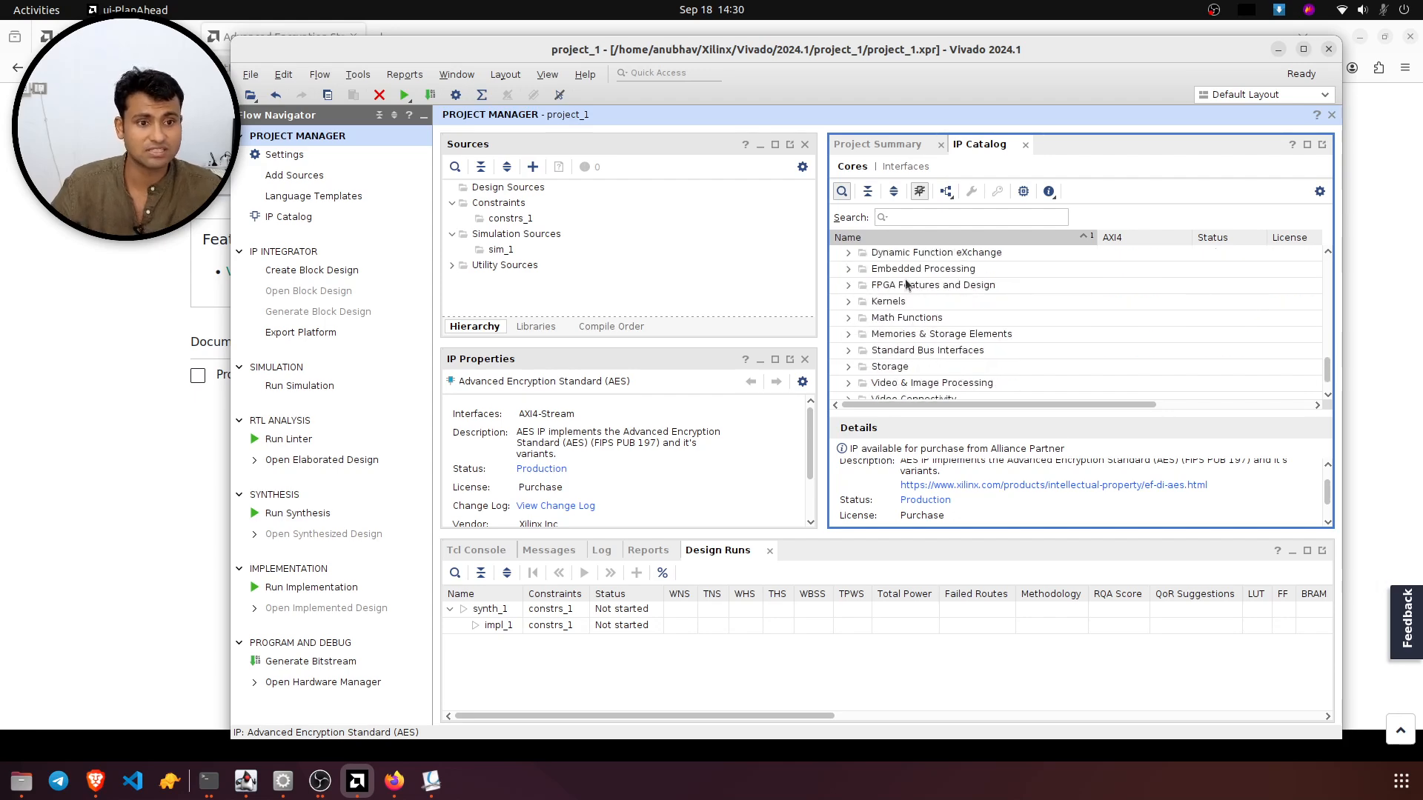
scroll(1092, 391, up, 2)
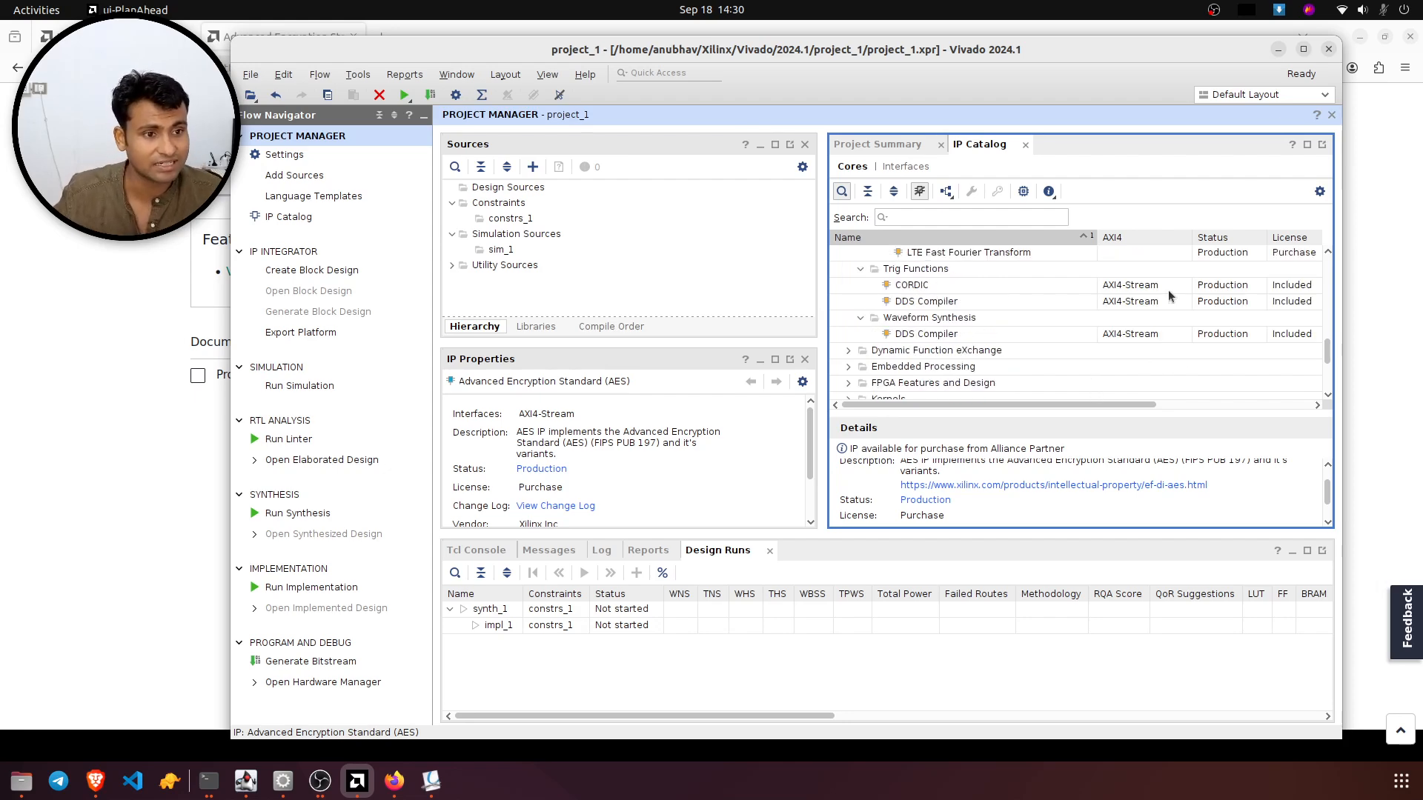
drag(1061, 405, 1124, 400)
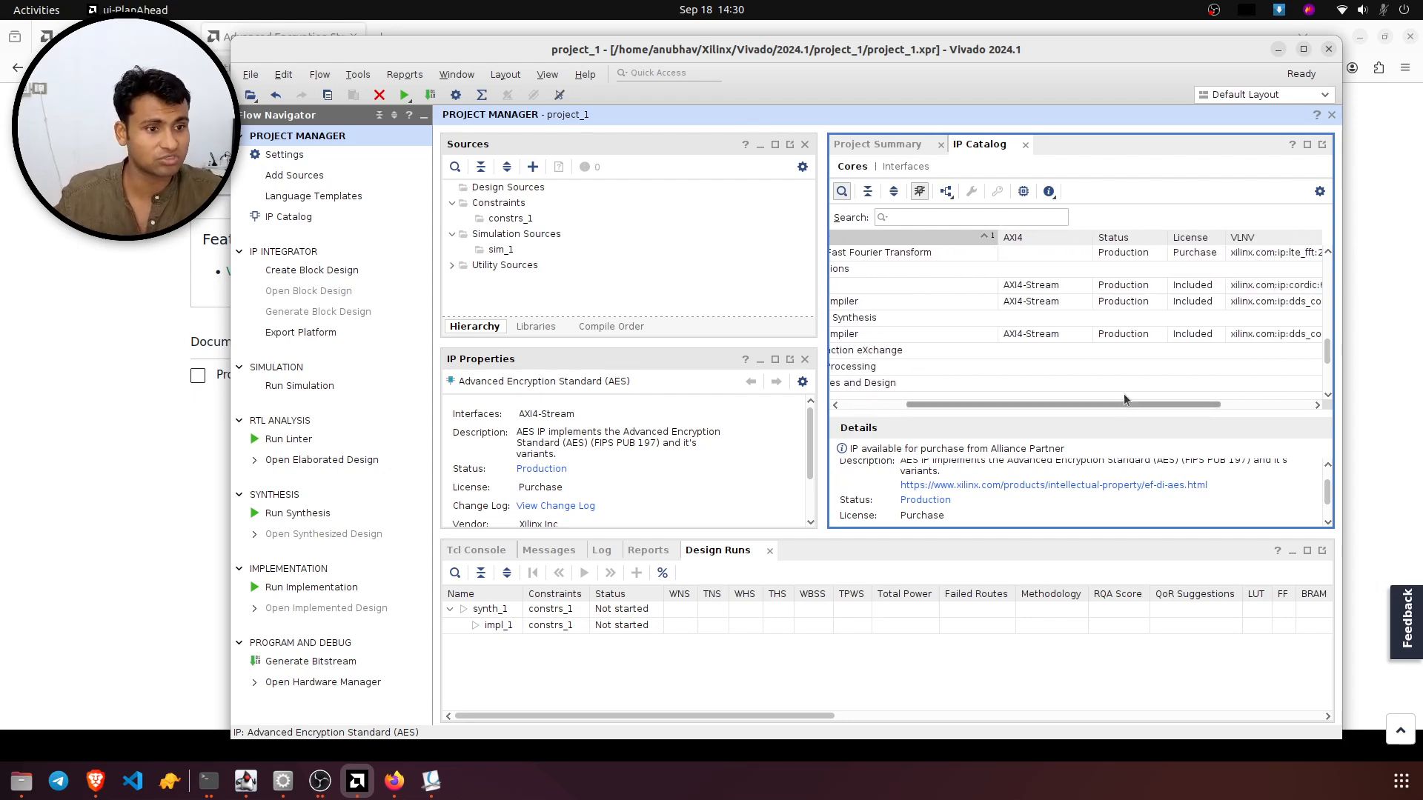
- Expand Math Functions and its Multipliers group in the IP Catalog to view the multiplier cores
scroll(1112, 356, up, 5)
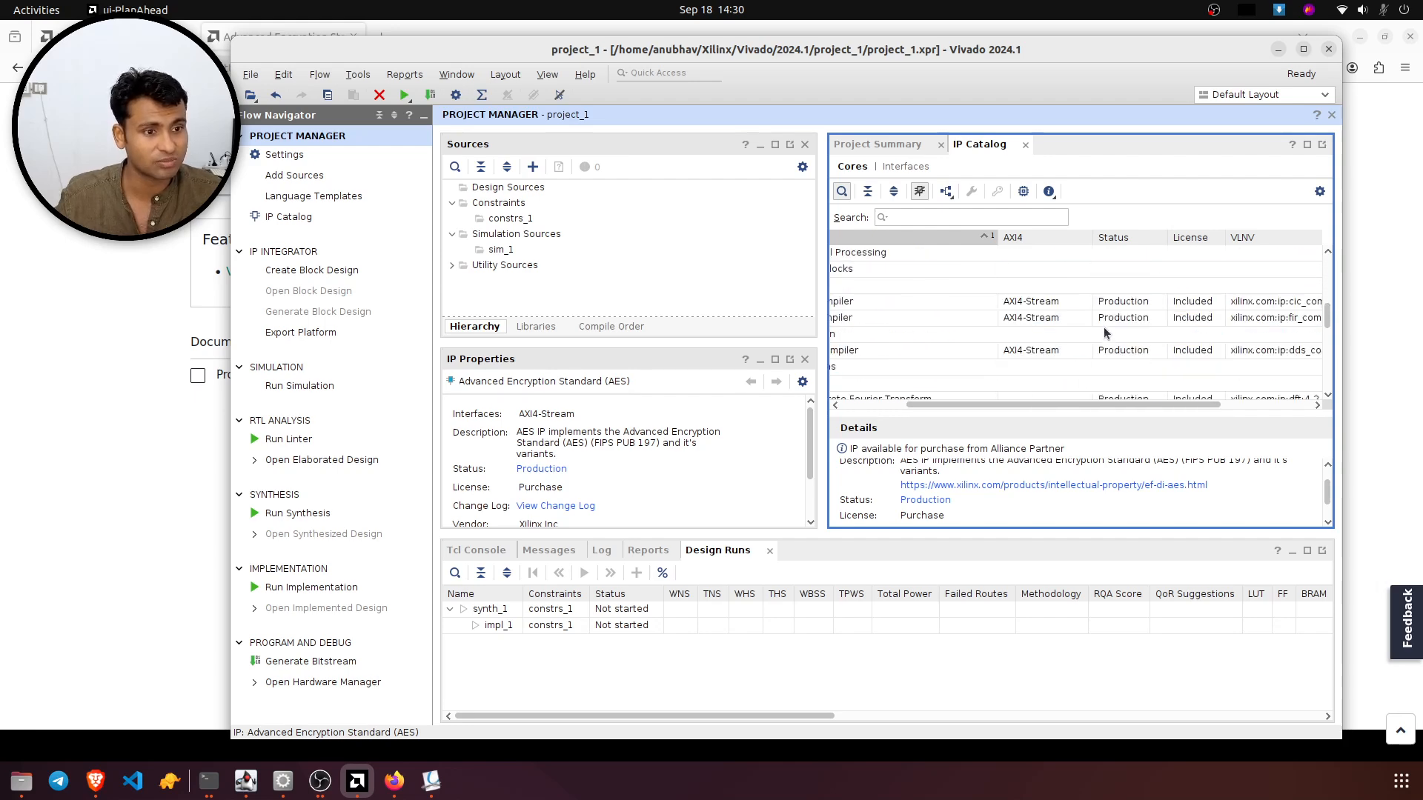
scroll(1104, 333, down, 3)
drag(1186, 407, 900, 409)
scroll(911, 348, down, 5)
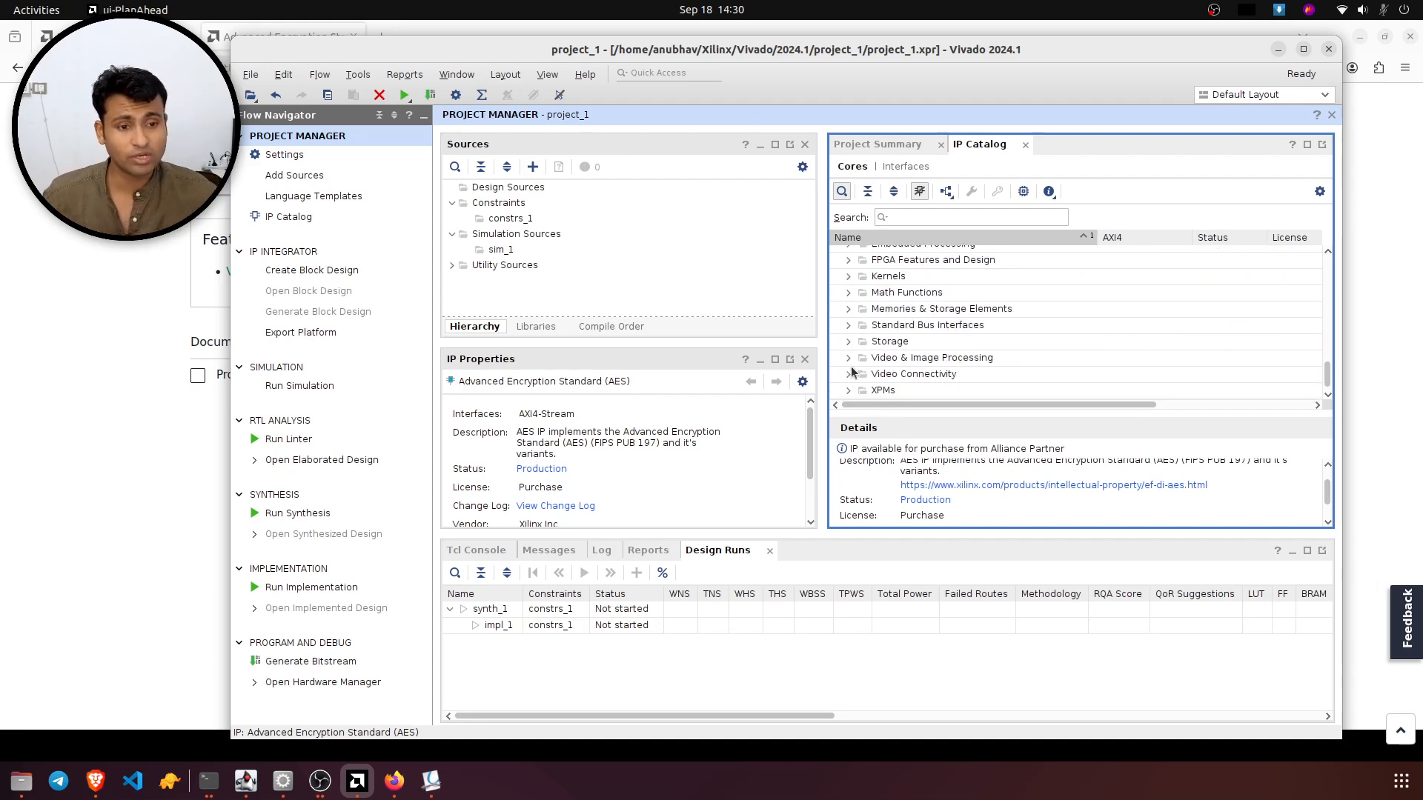
click(848, 293)
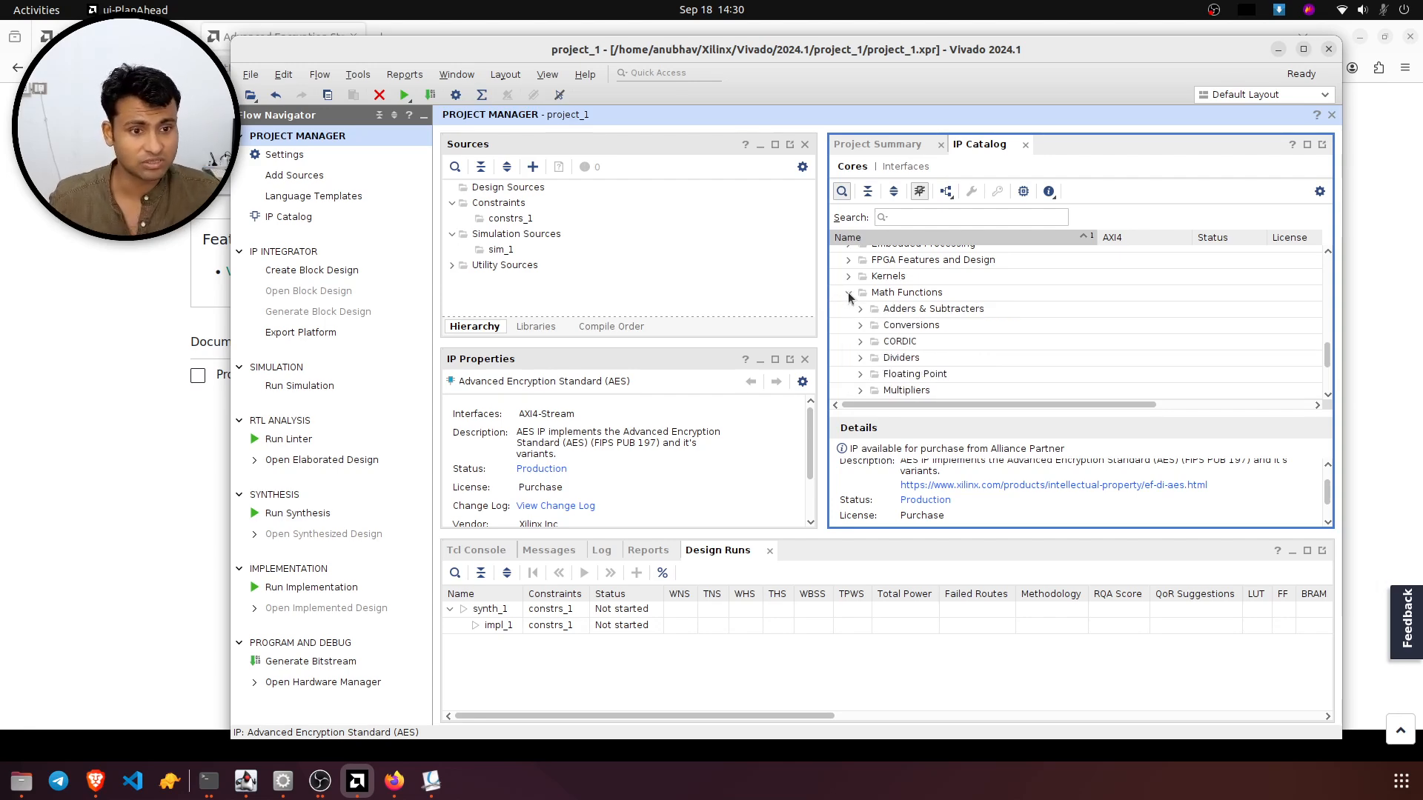
scroll(872, 340, down, 1)
click(859, 343)
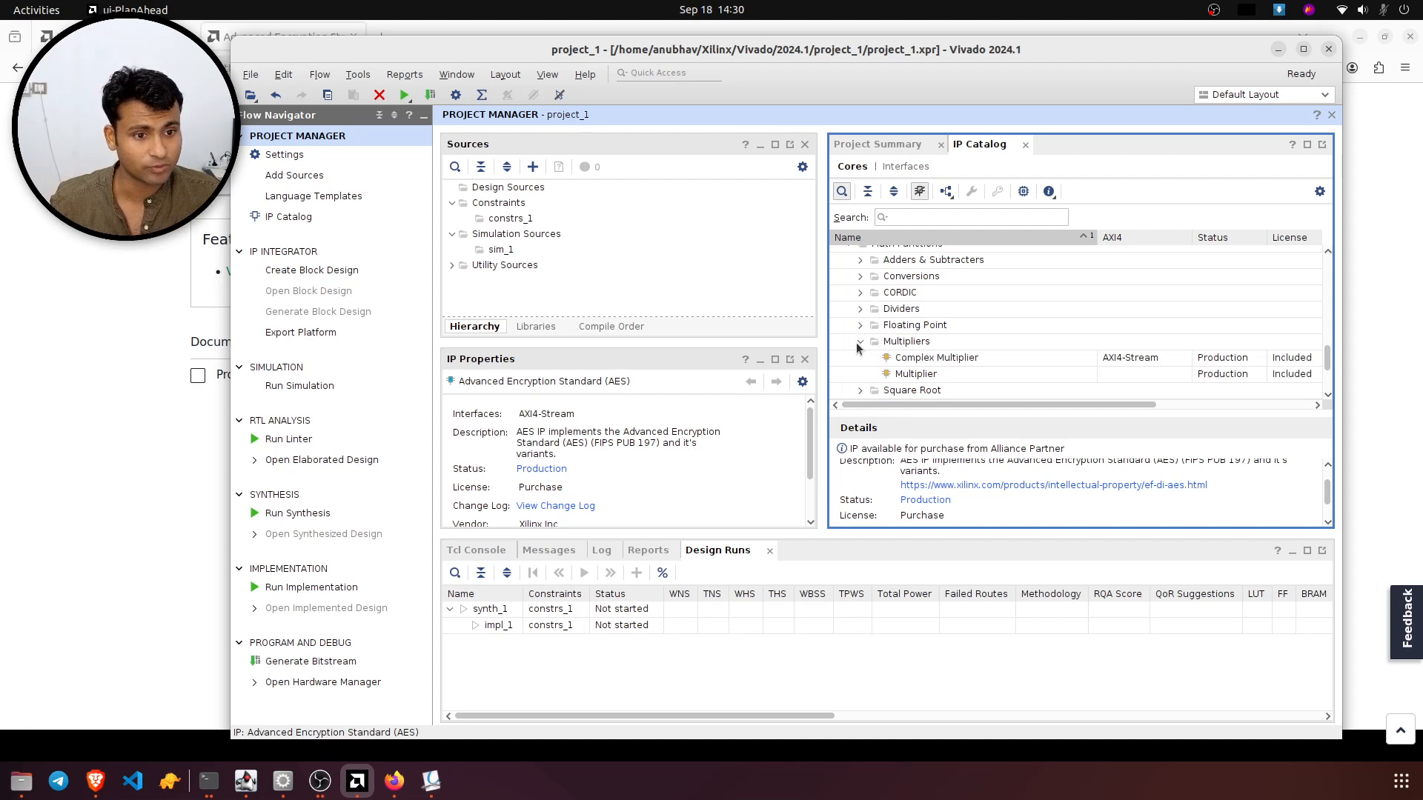
scroll(857, 348, down, 2)
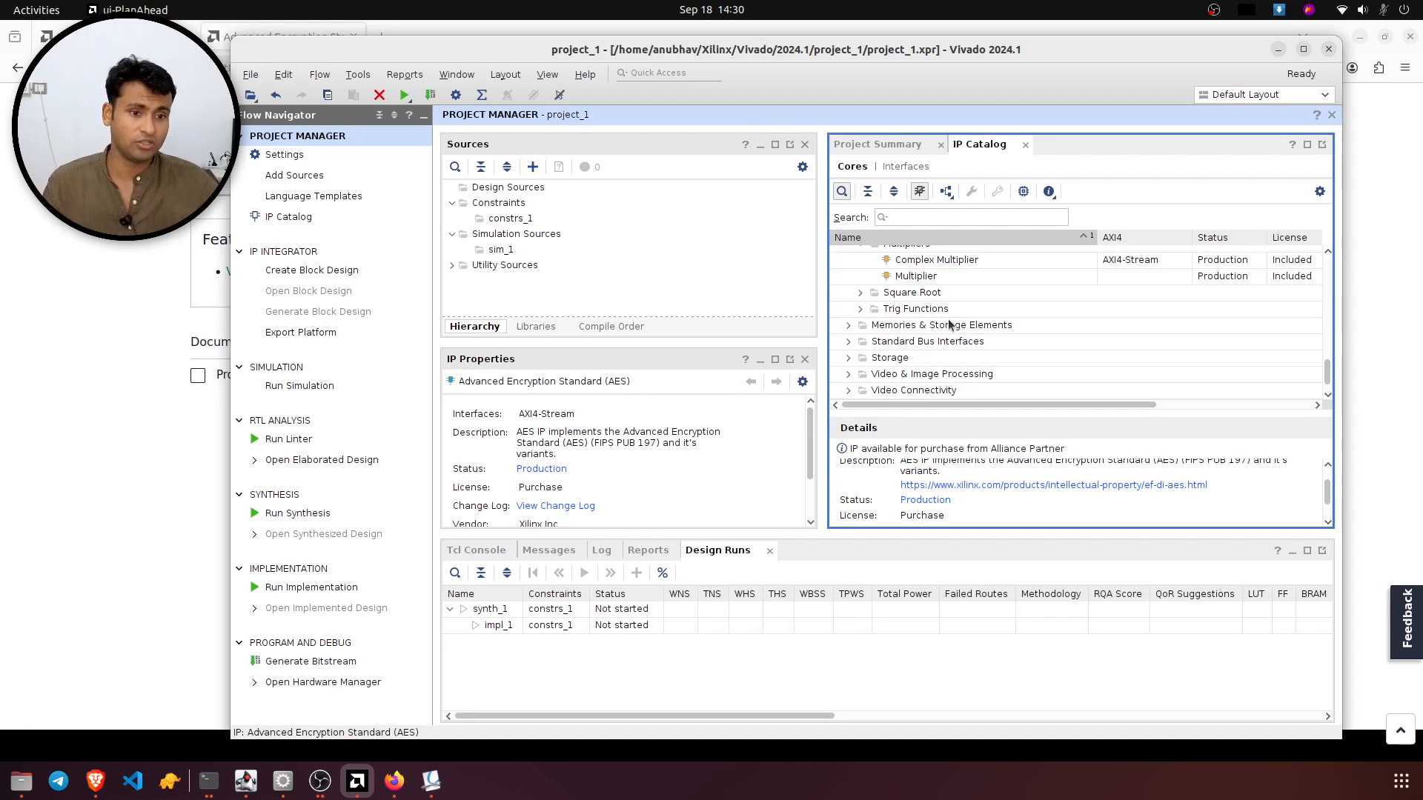
- Expand the Video & Image Processing and Video Connectivity categories and look through their cores
click(847, 375)
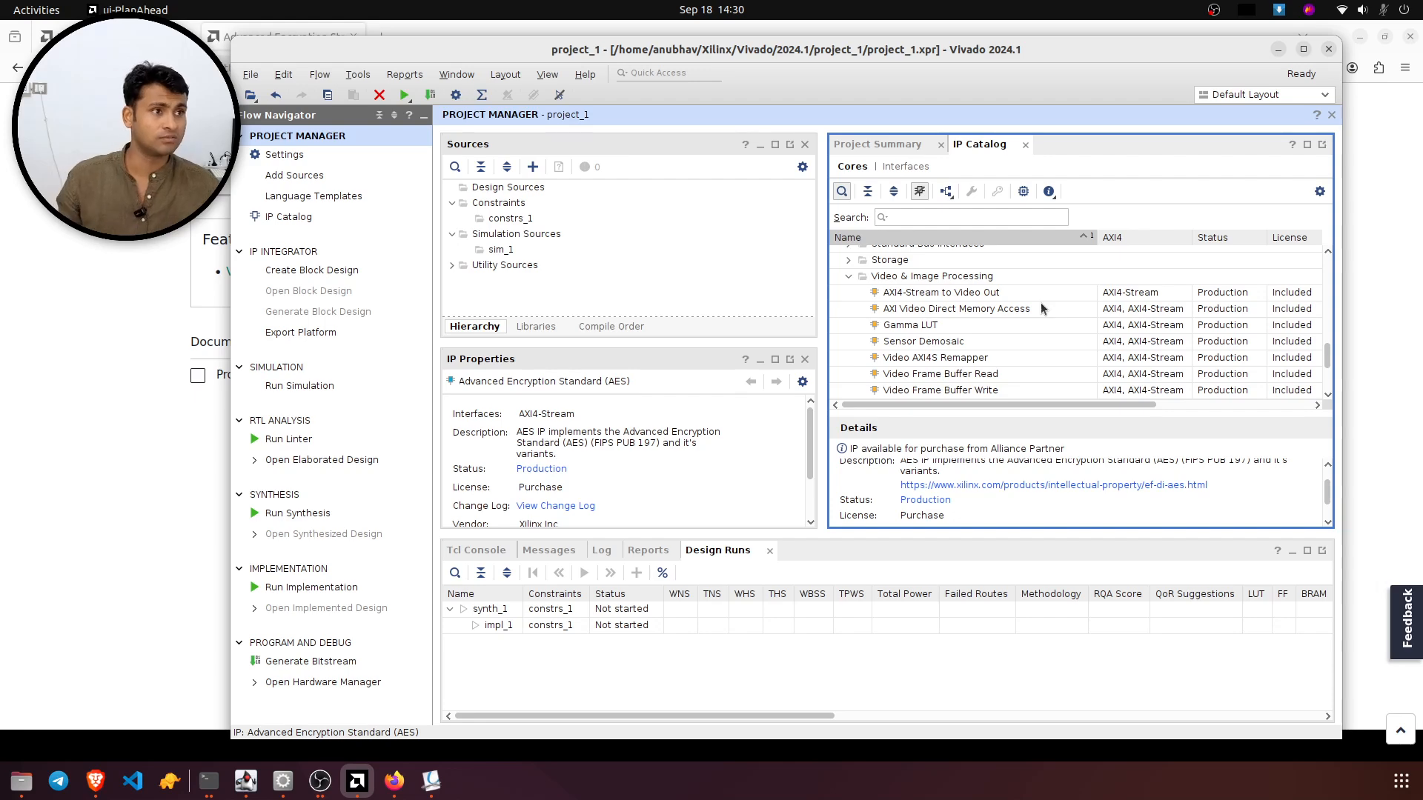
scroll(1015, 335, down, 3)
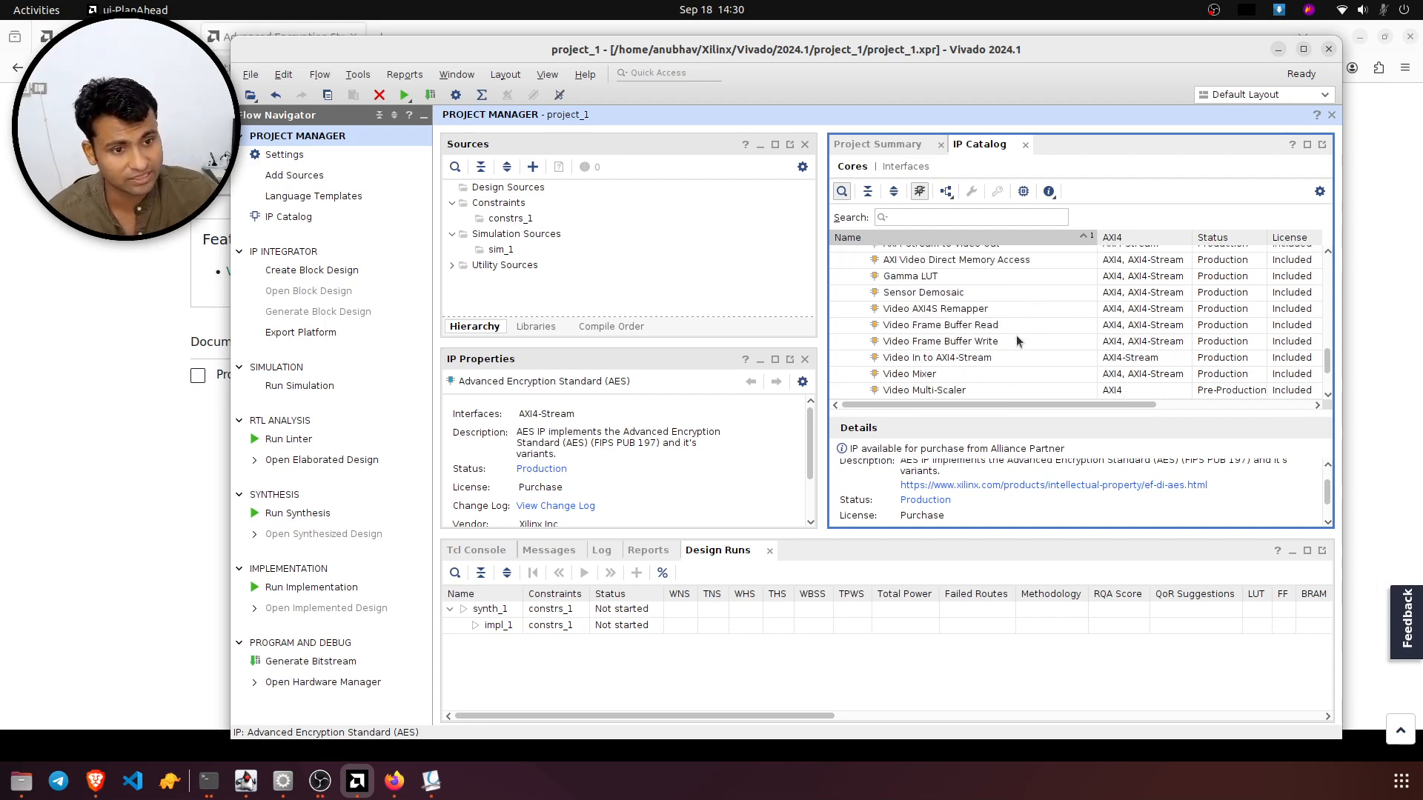
scroll(1030, 339, down, 1)
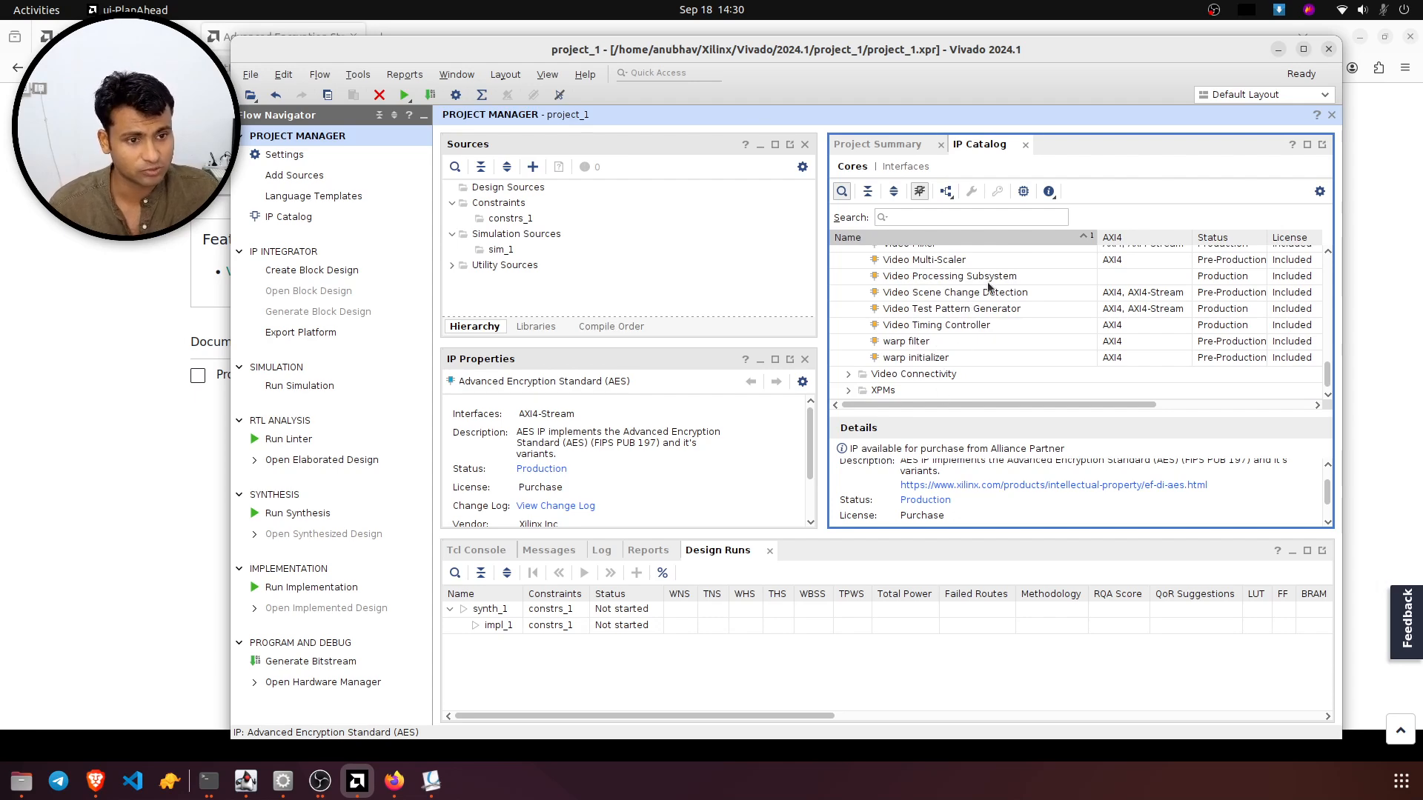
click(847, 376)
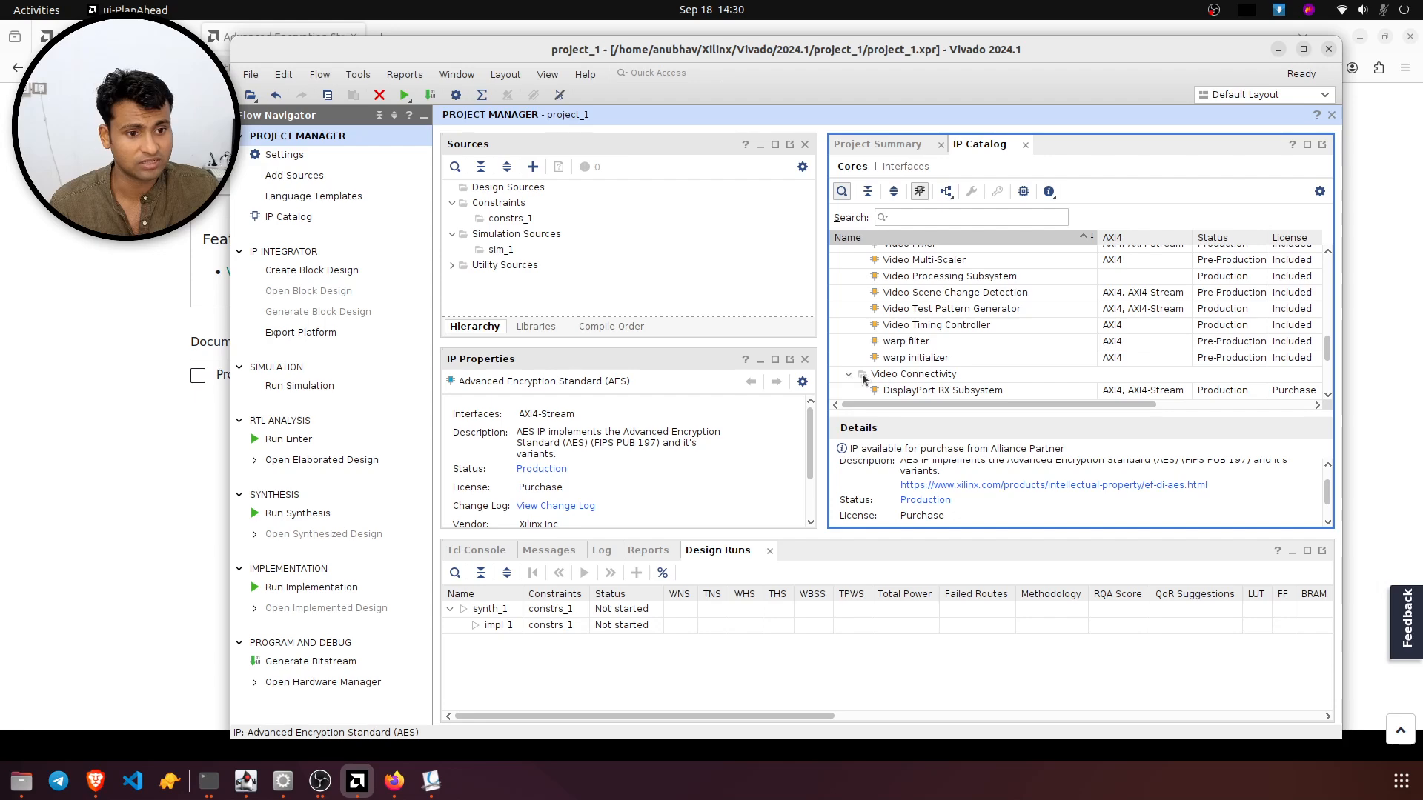
scroll(934, 360, down, 5)
scroll(961, 329, down, 2)
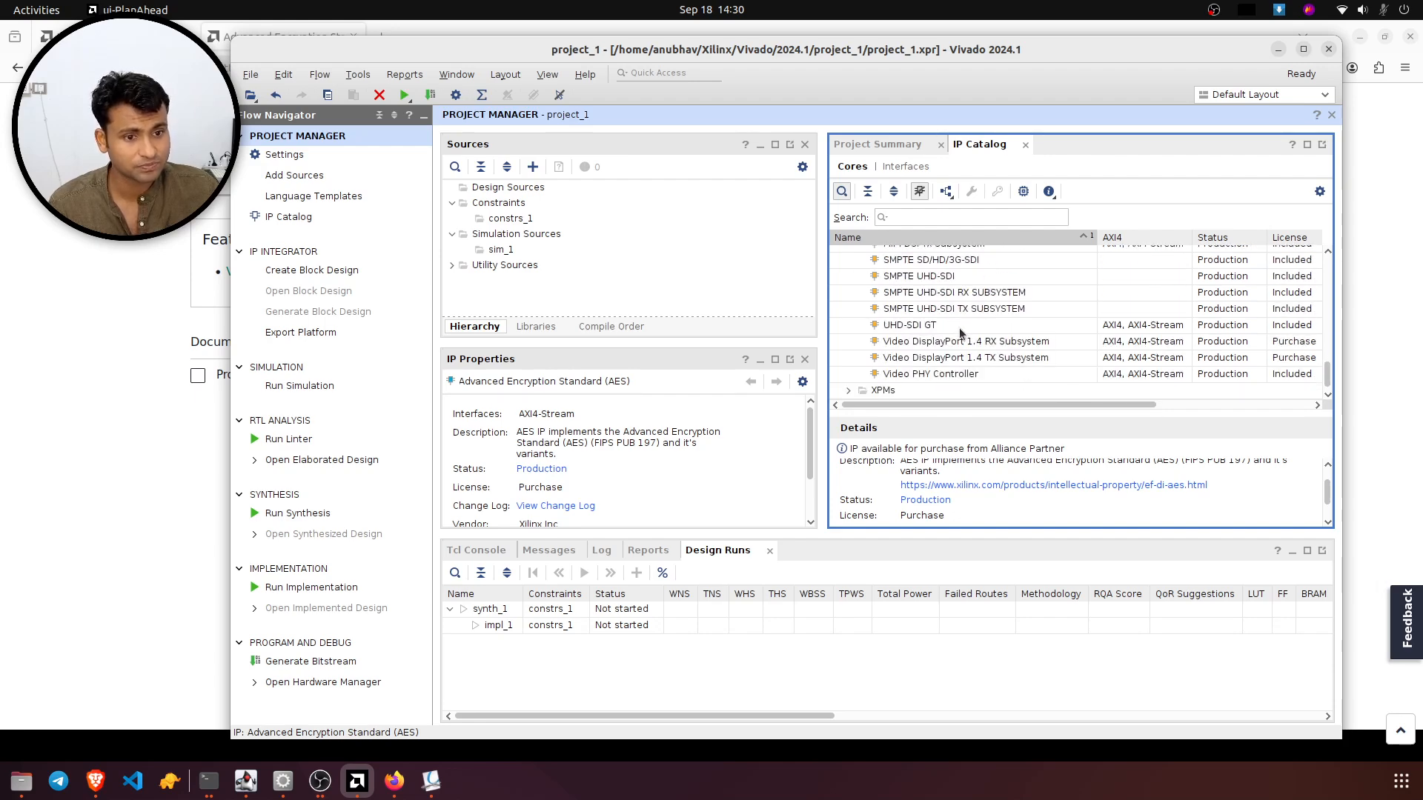
- Create a block design named design_1 local to the project, and view its Platform Setup before returning to the diagram
click(312, 270)
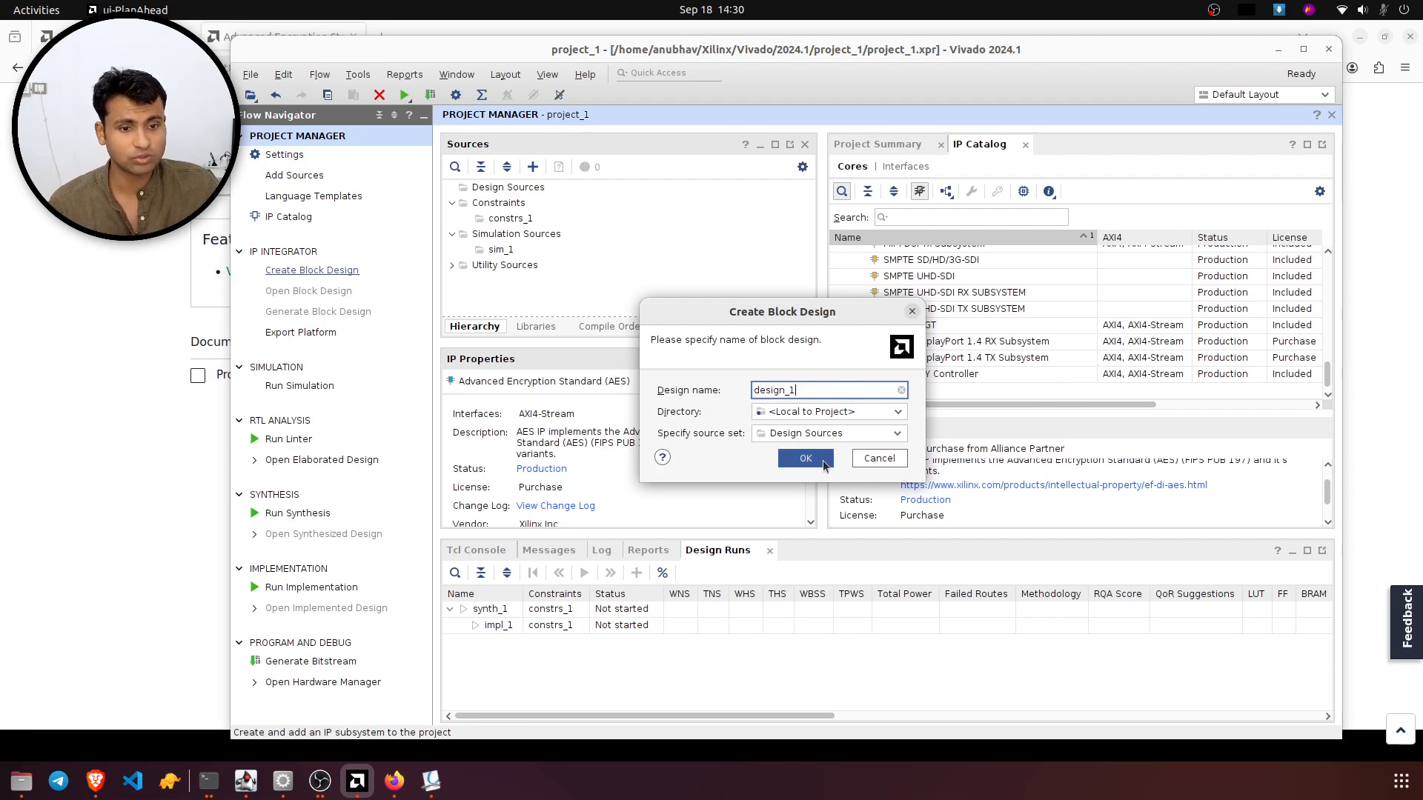
click(806, 459)
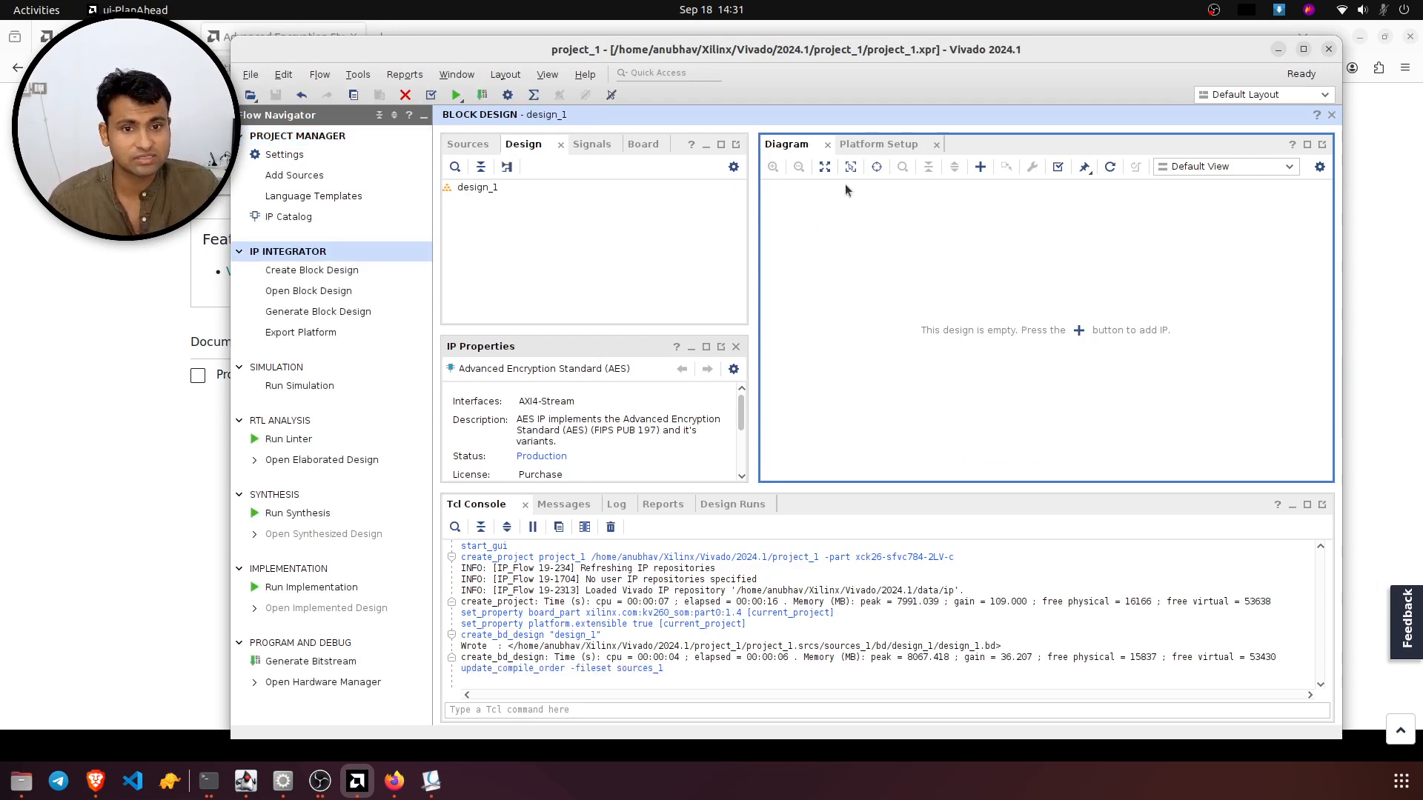
click(859, 145)
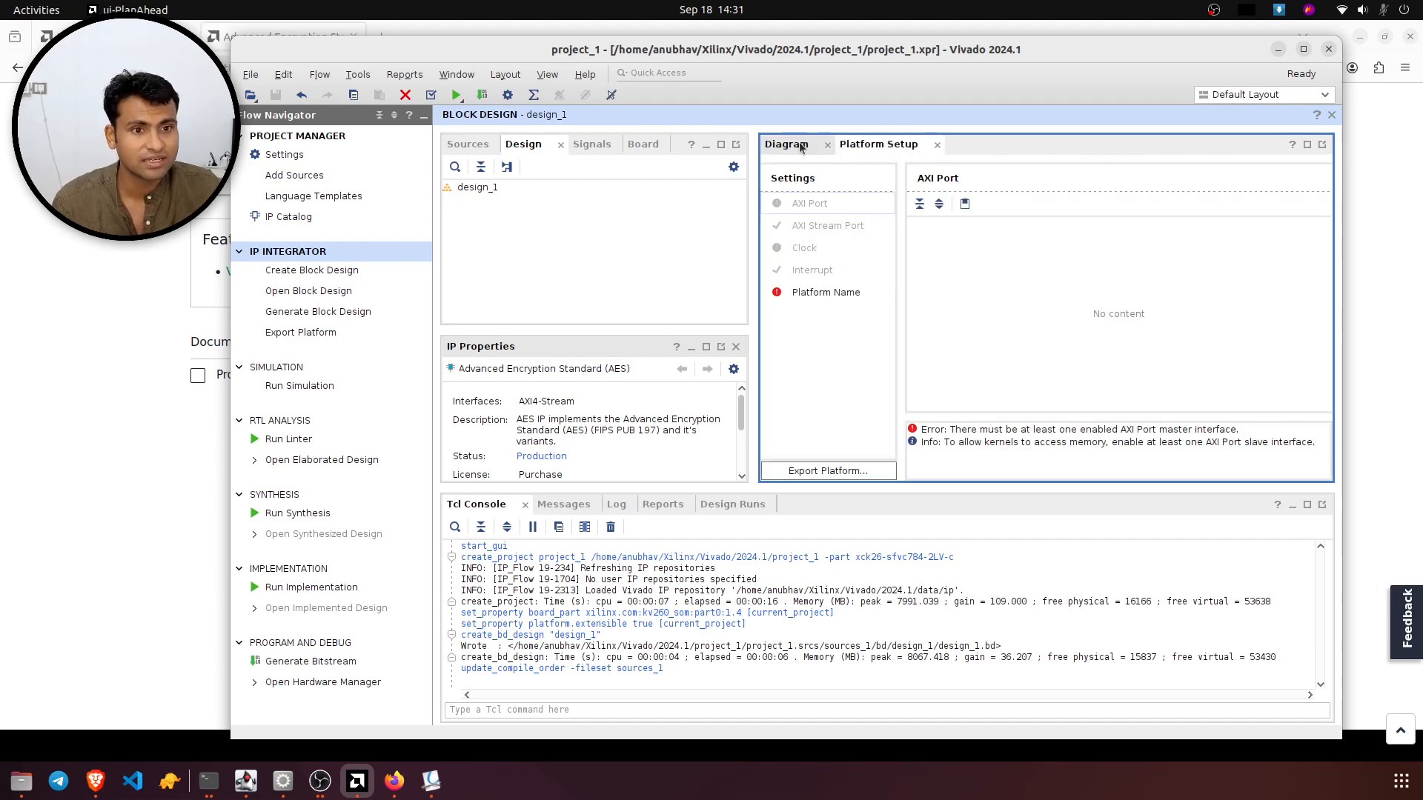
click(787, 144)
click(860, 145)
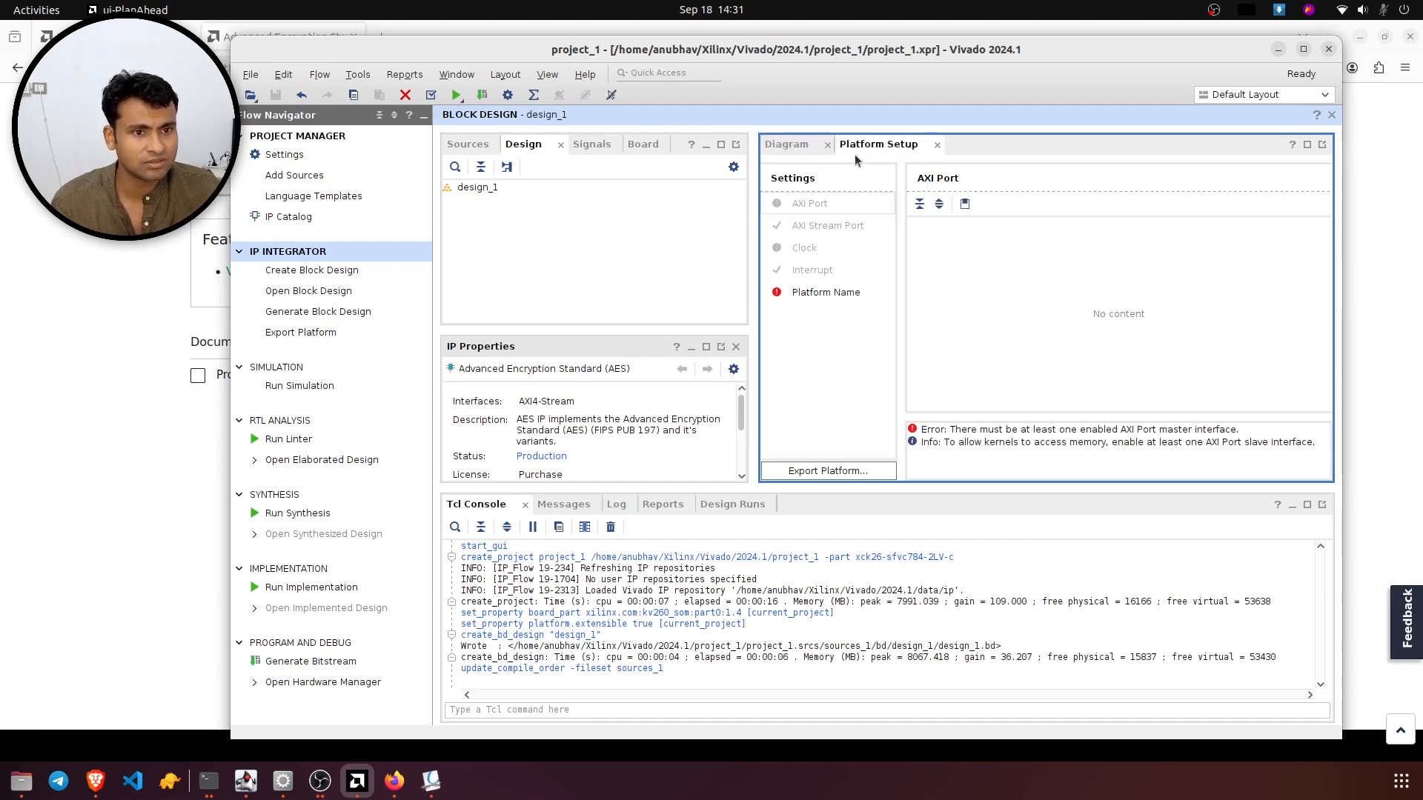
click(789, 145)
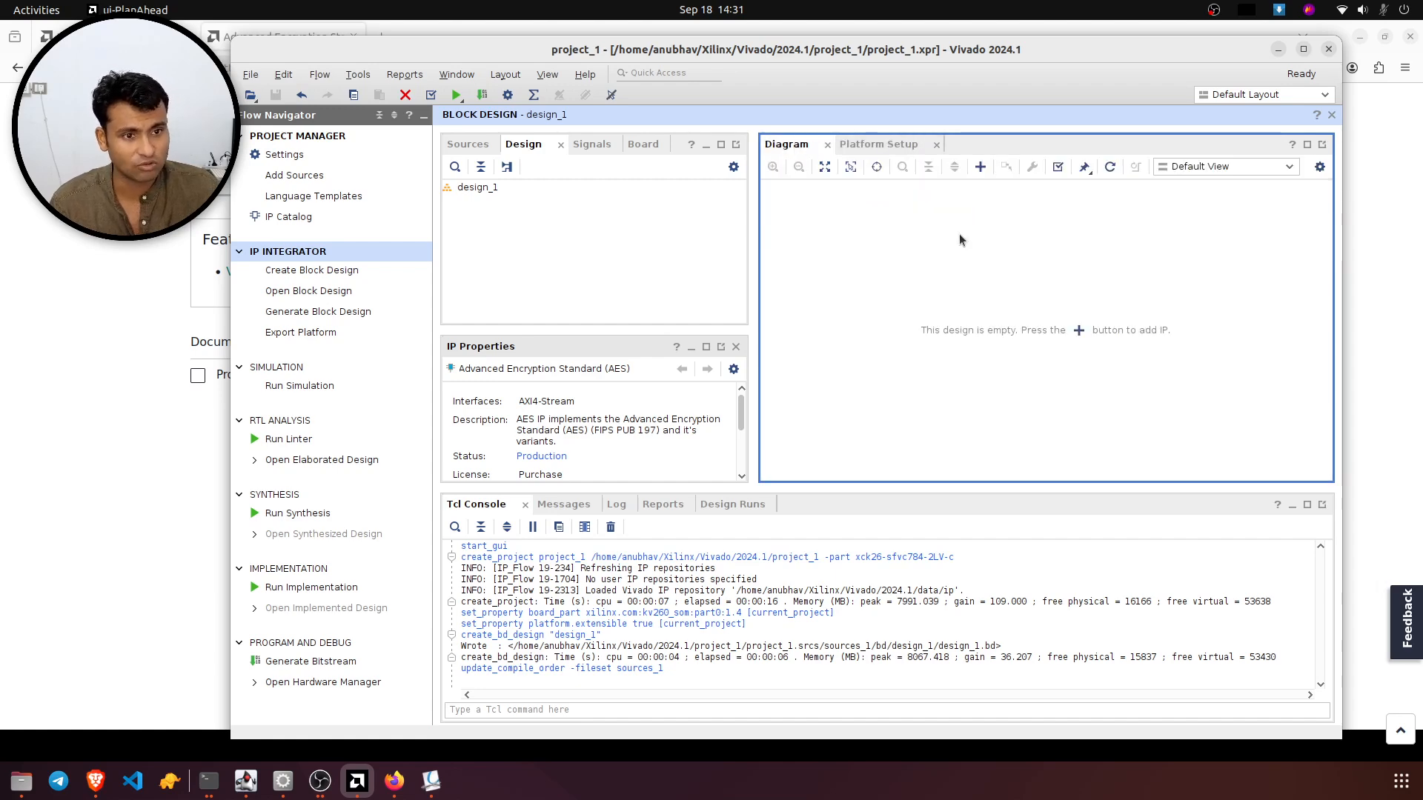
- Browse the IP available for the block design, search for "zynq" and add the Zynq UltraScale+ MPSoC
click(1078, 330)
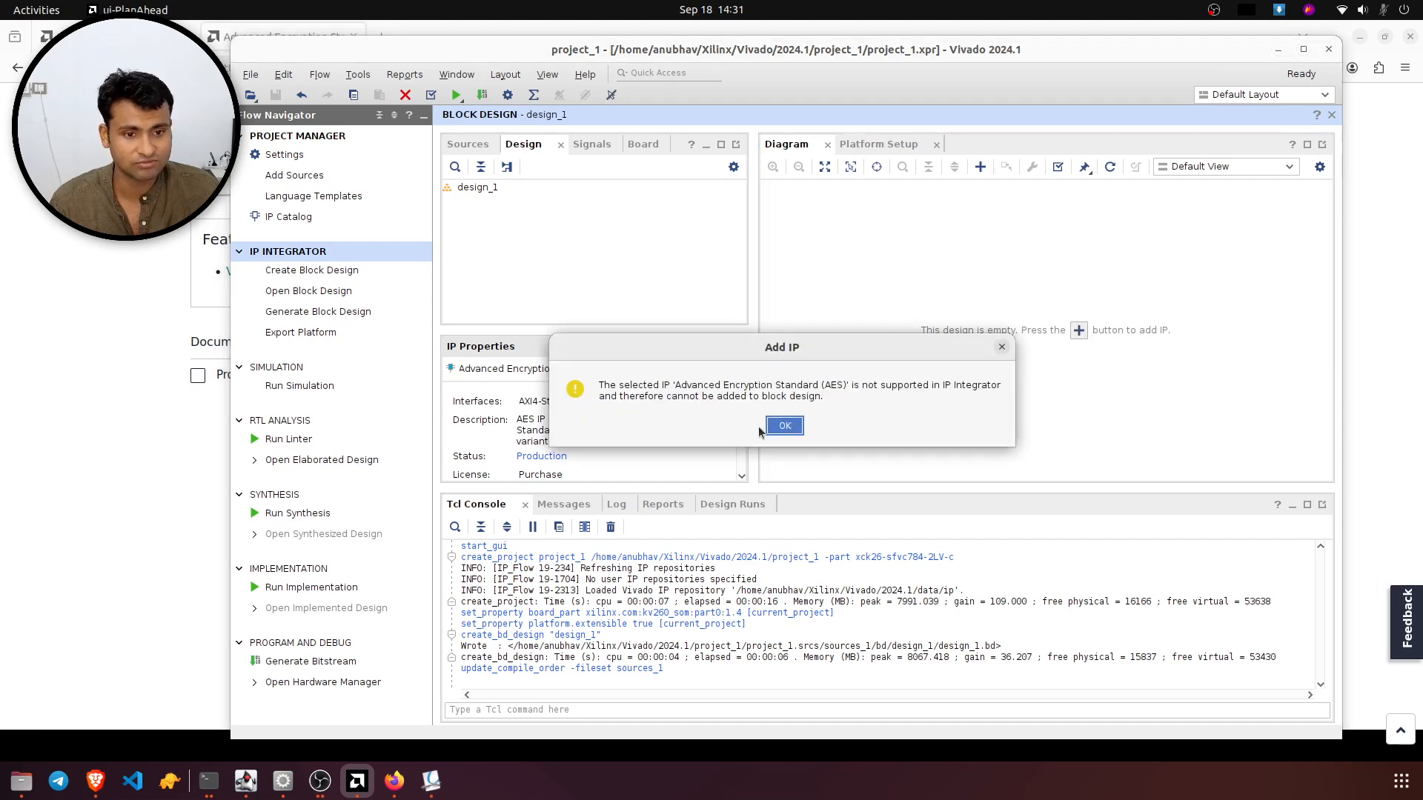
click(785, 426)
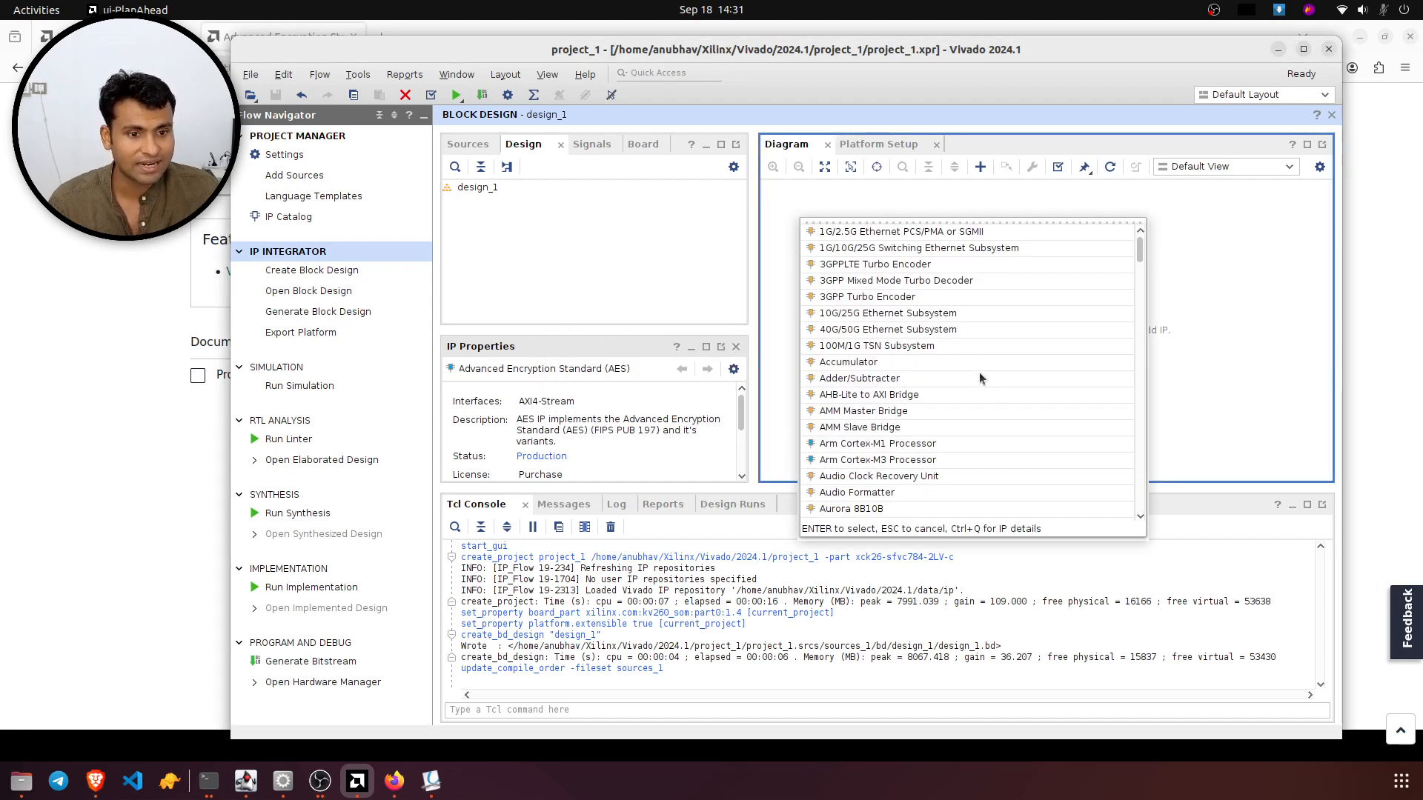
scroll(956, 386, down, 15)
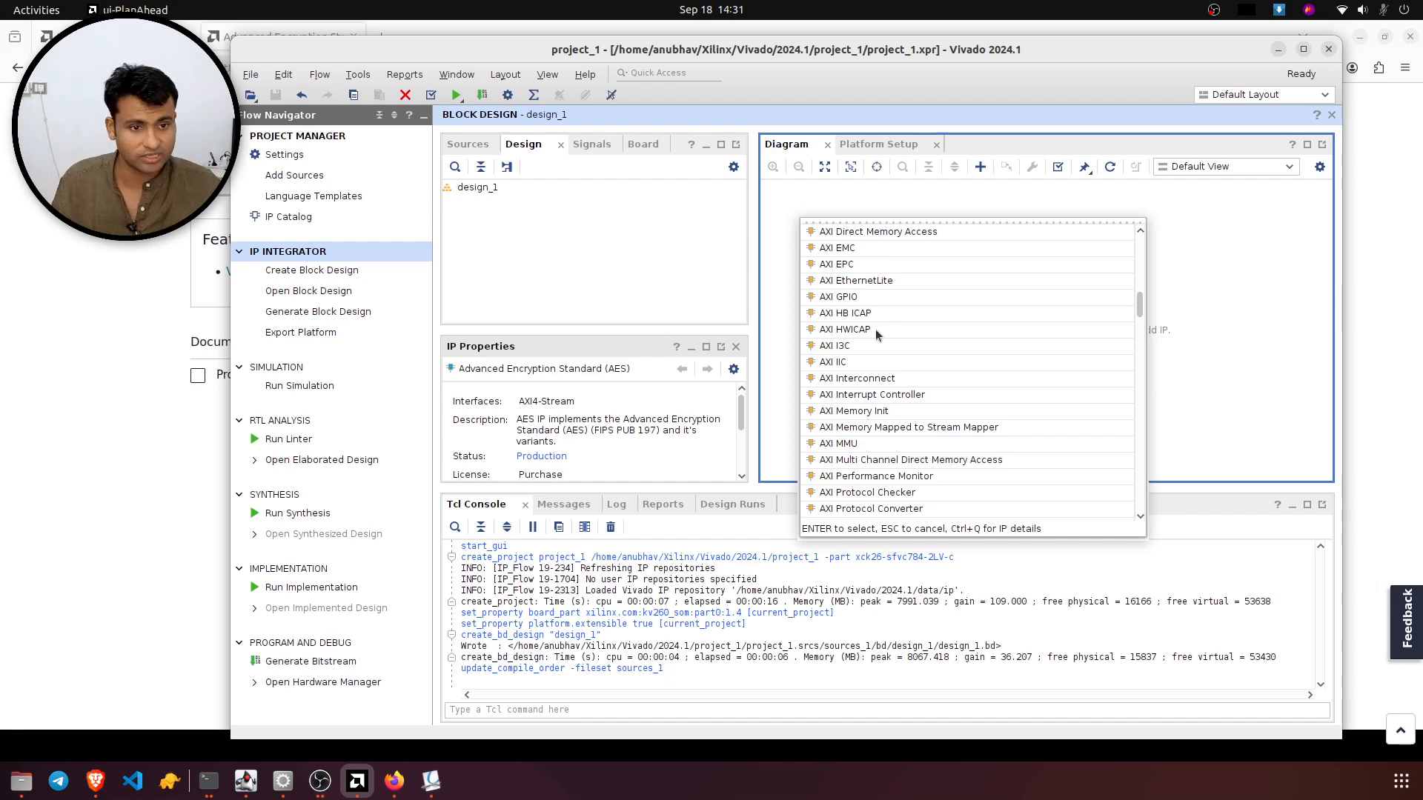
scroll(852, 329, up, 15)
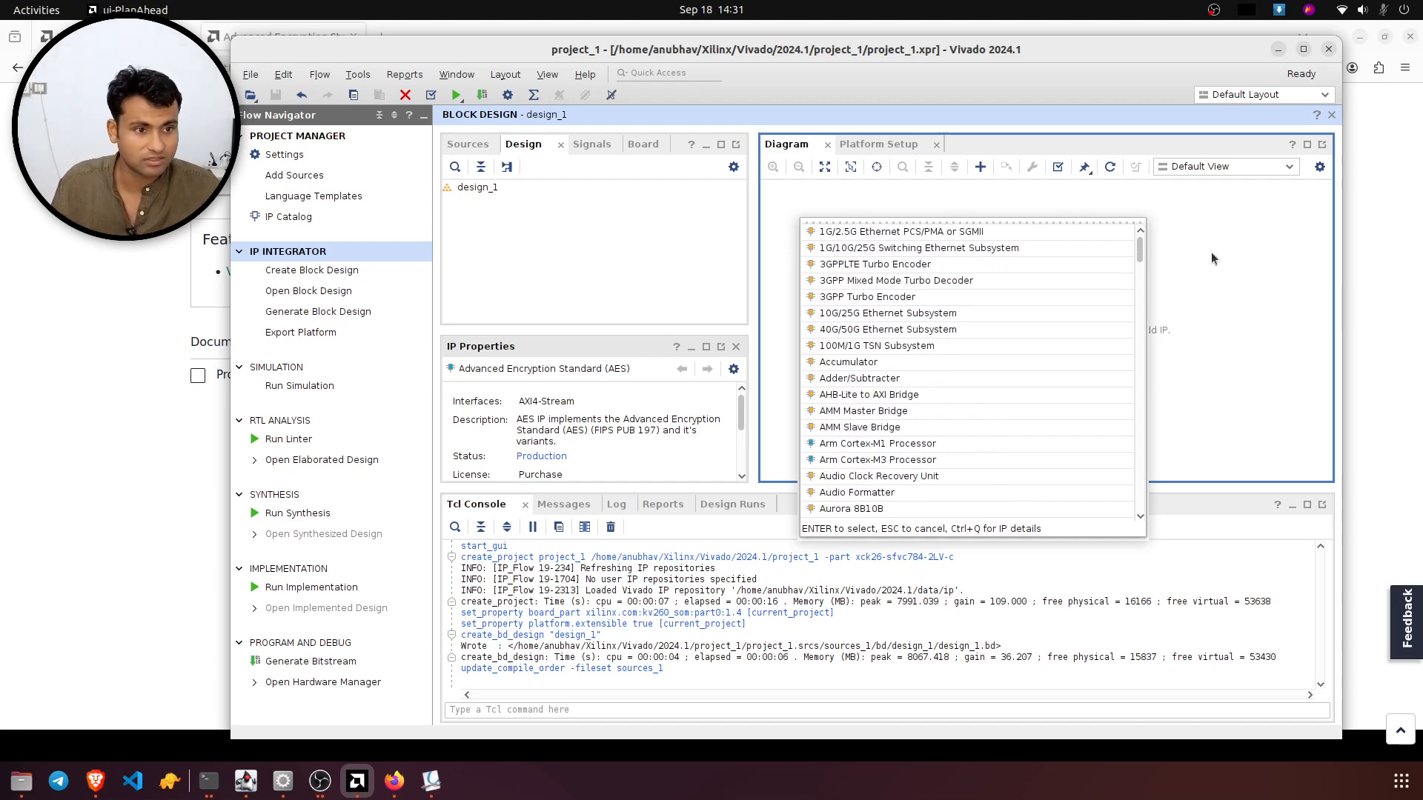
scroll(1104, 342, down, 4)
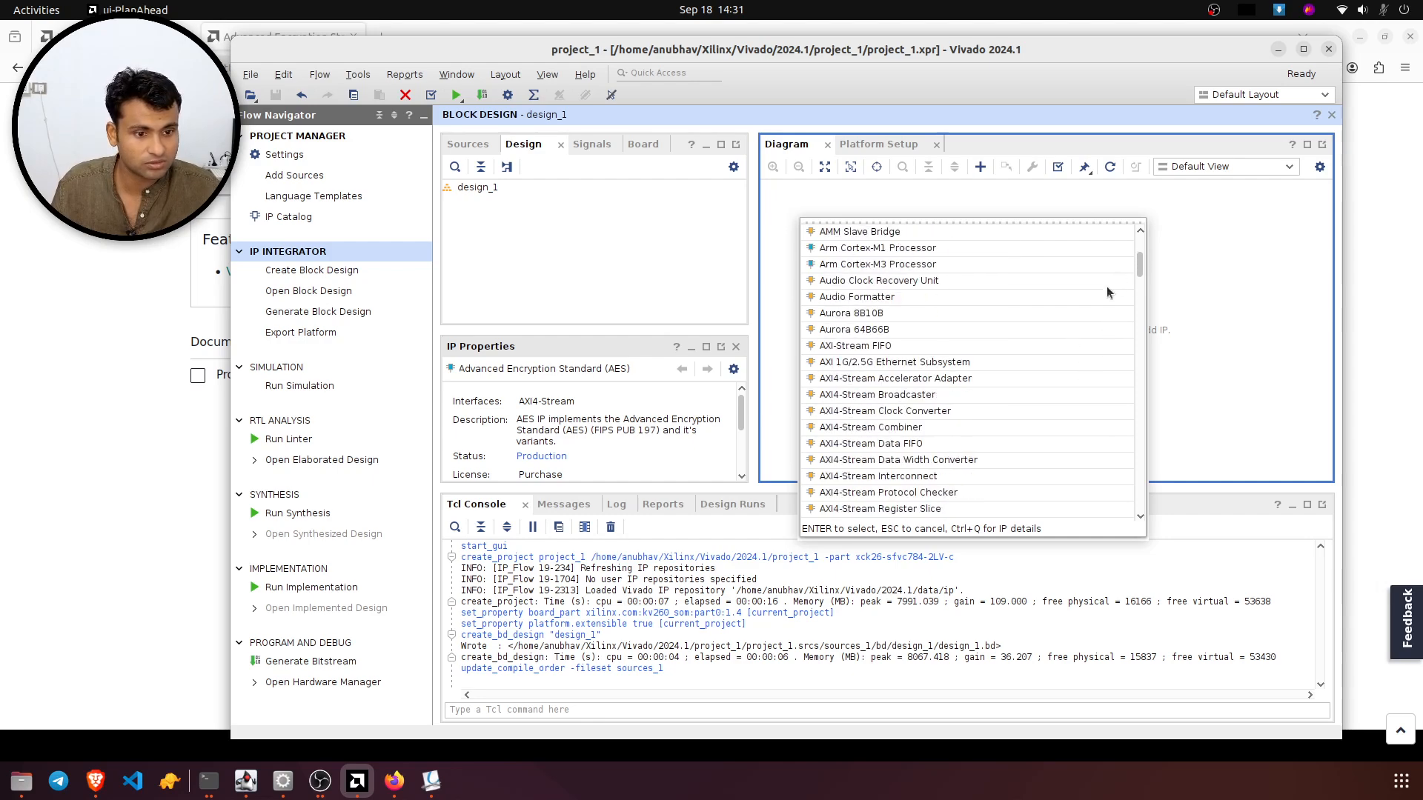
scroll(1139, 268, down, 20)
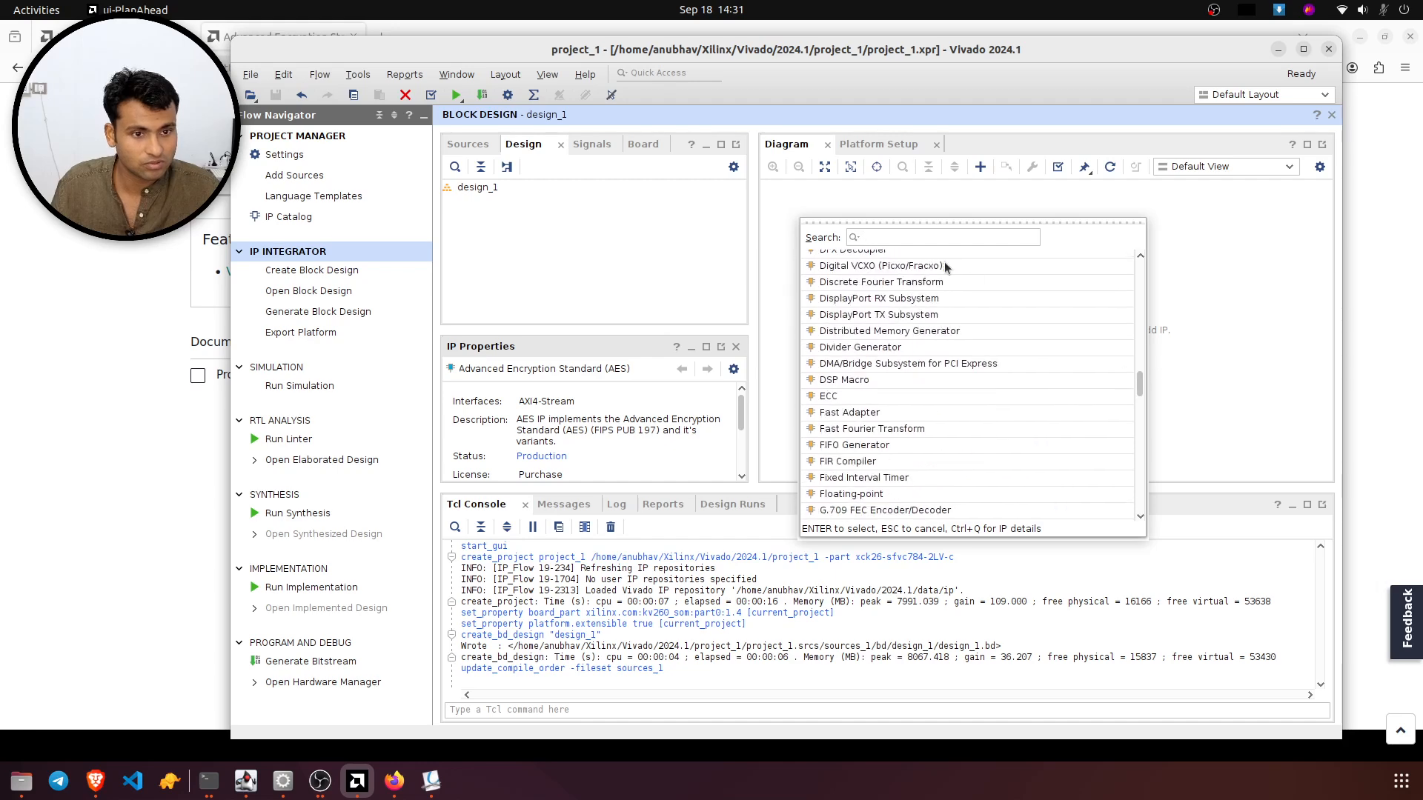
text(nq)
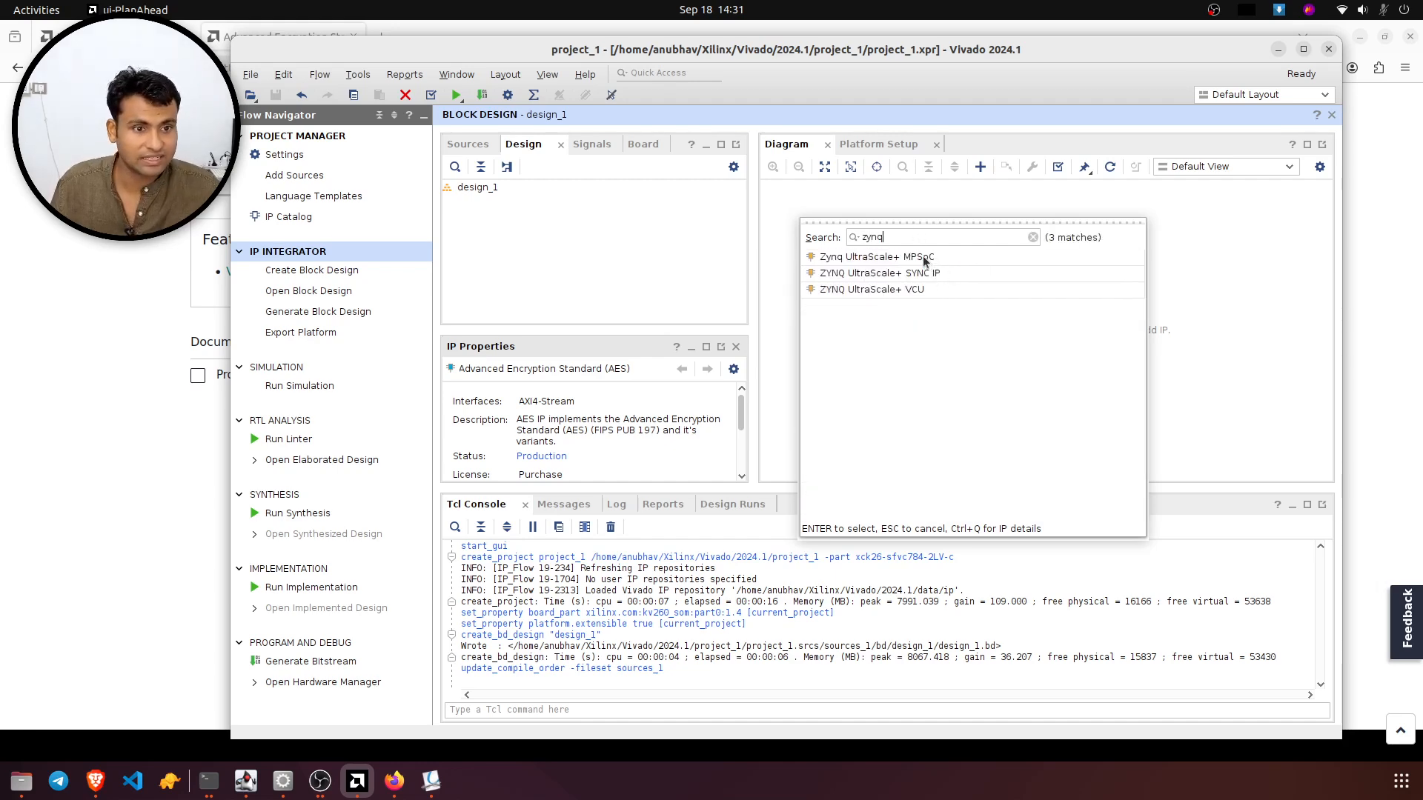
double_click(923, 256)
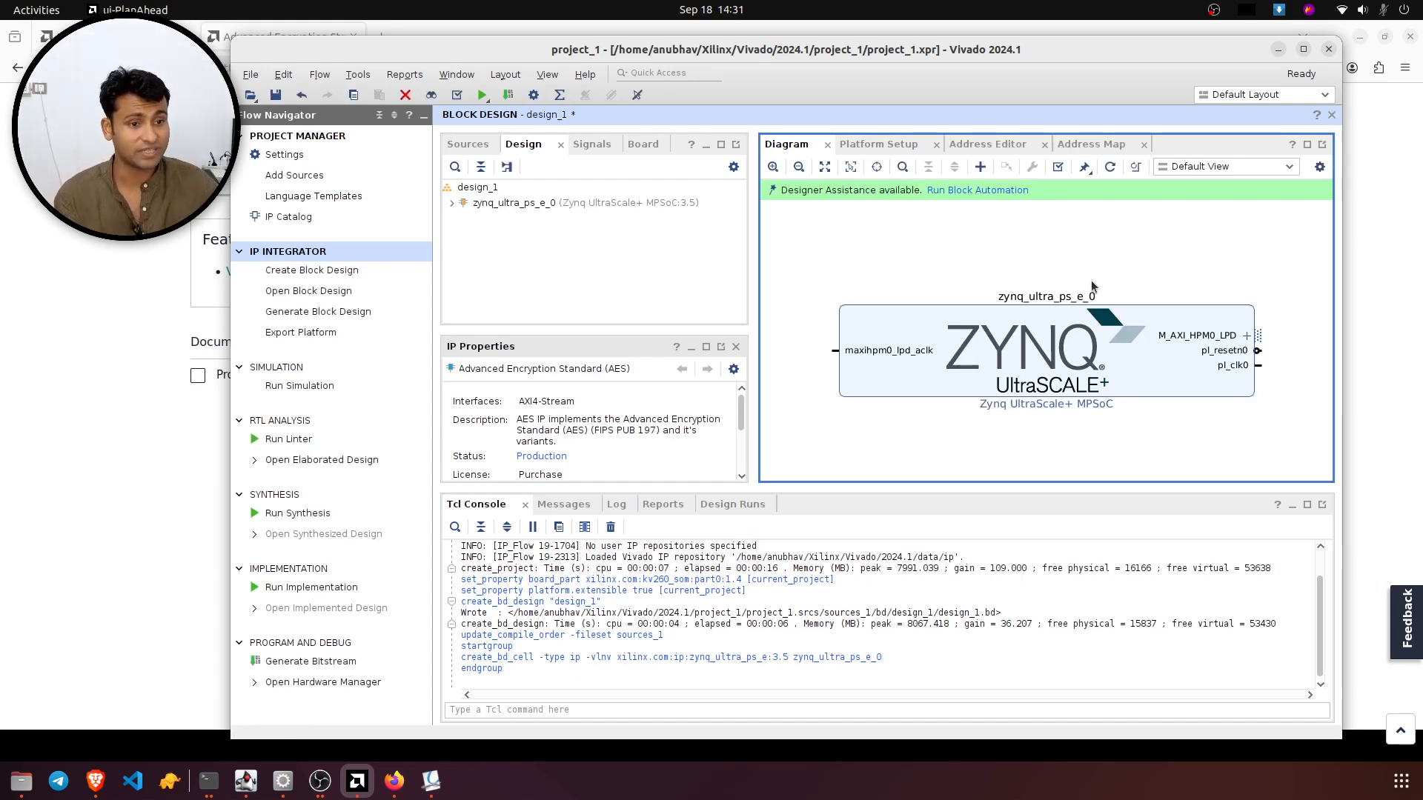
- Open the Zynq UltraScale+ MPSoC customization and examine the DDR Configuration, including the memory type choices and DDR memory options
click(1112, 347)
double_click(1112, 346)
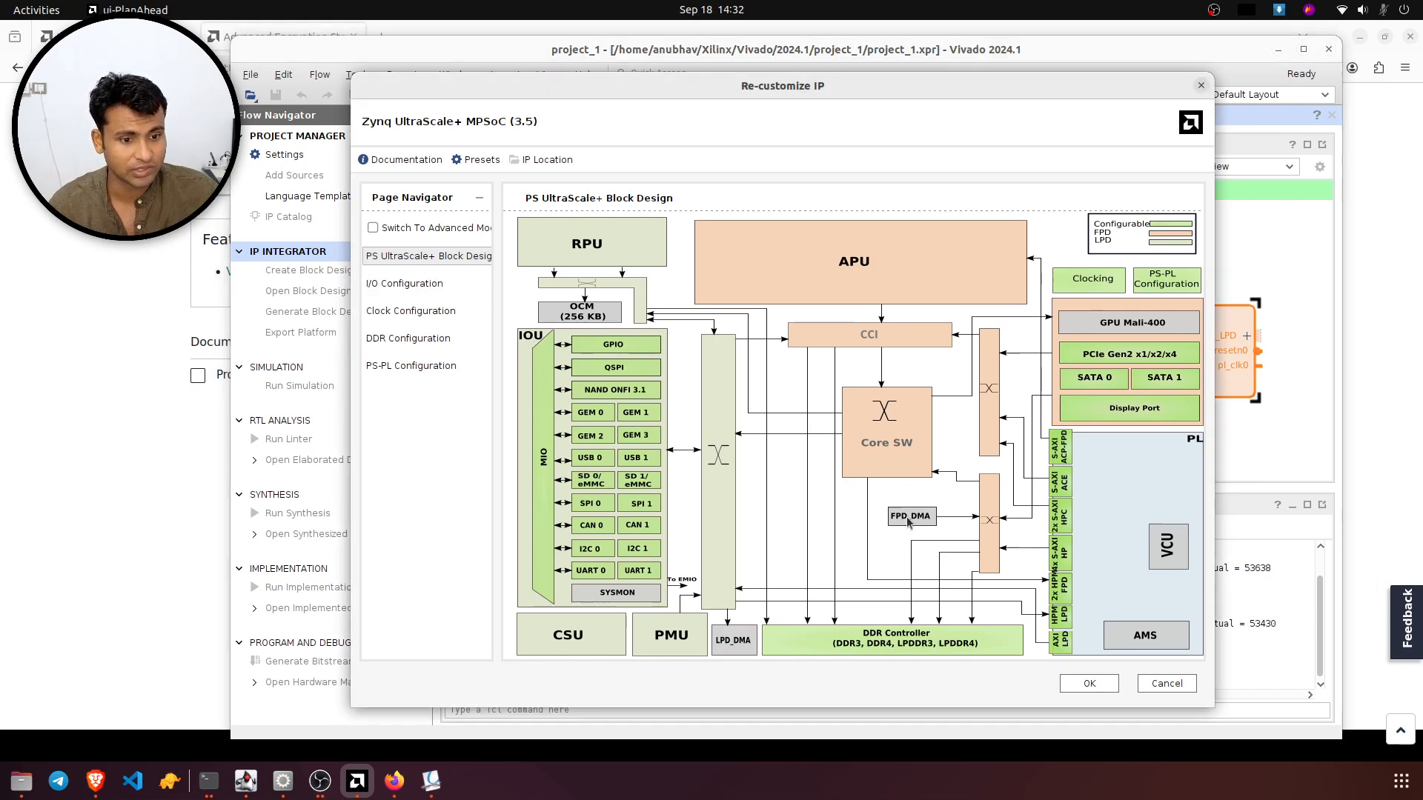
click(918, 646)
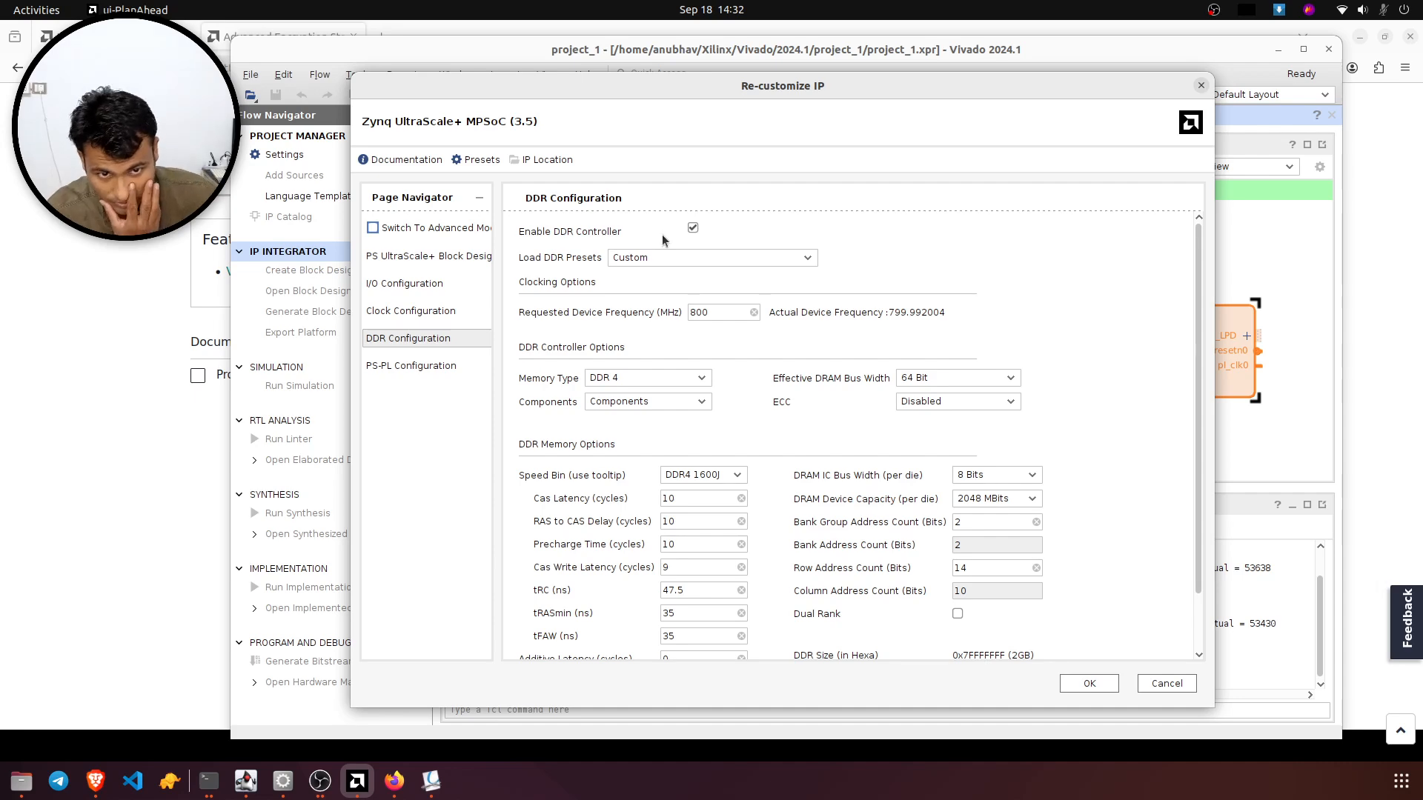
click(676, 375)
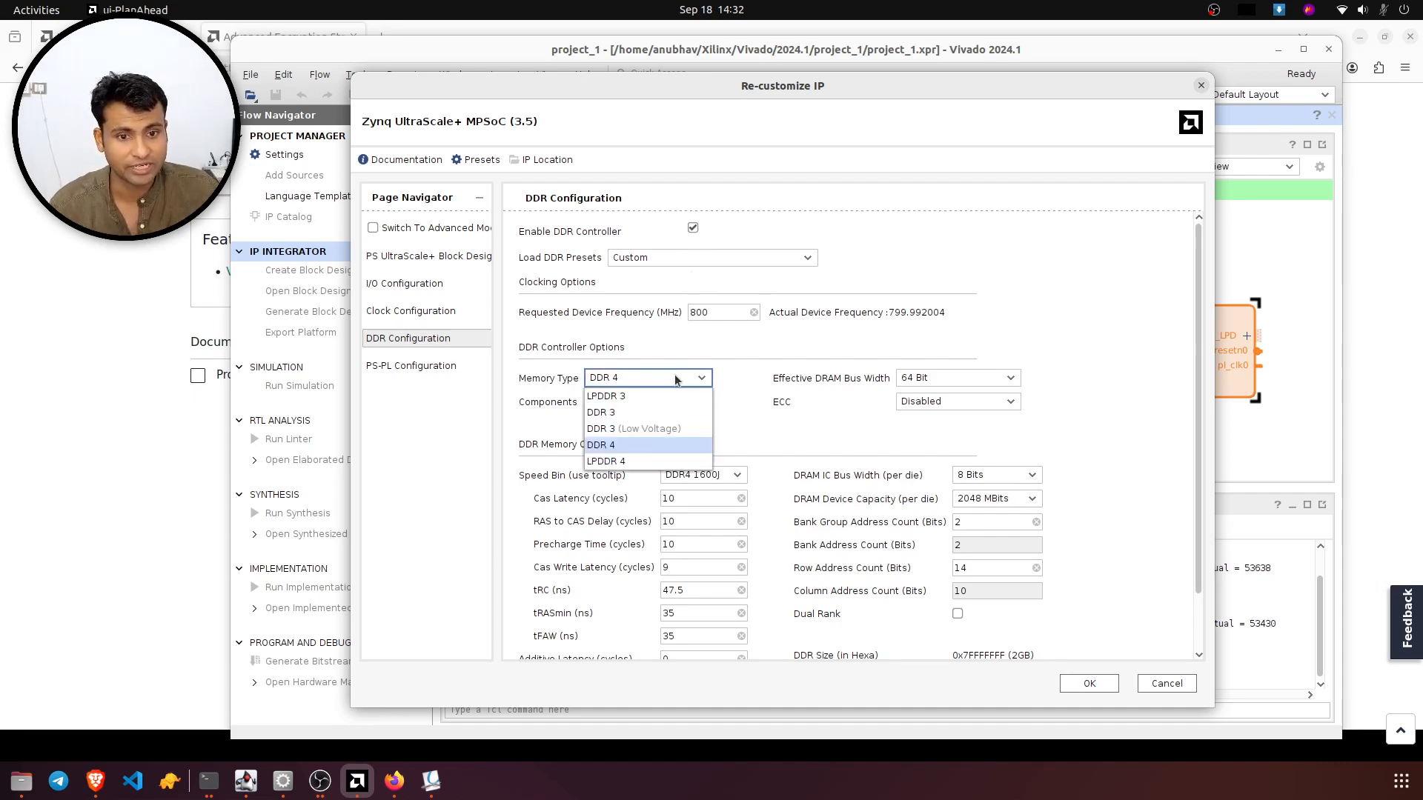
click(762, 420)
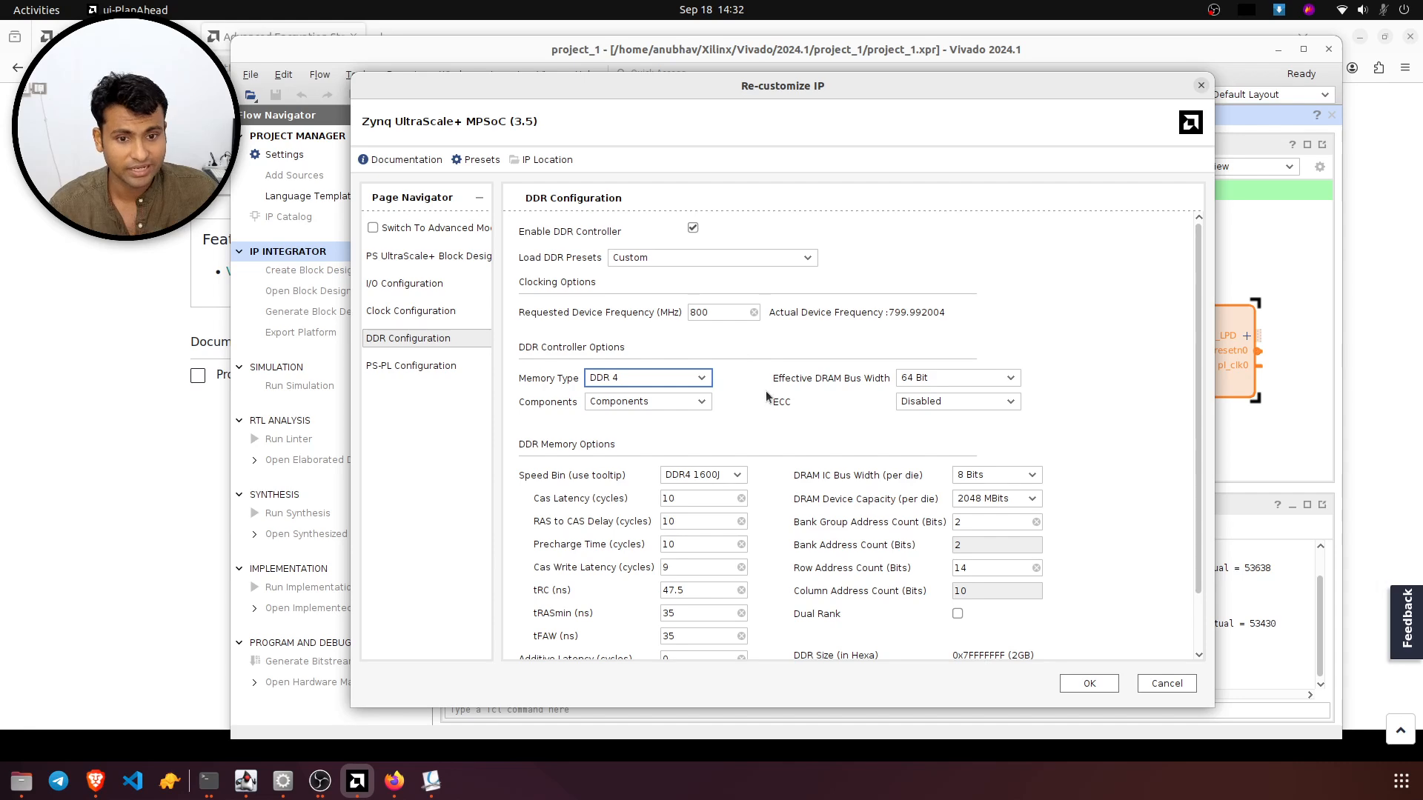
scroll(754, 428, down, 3)
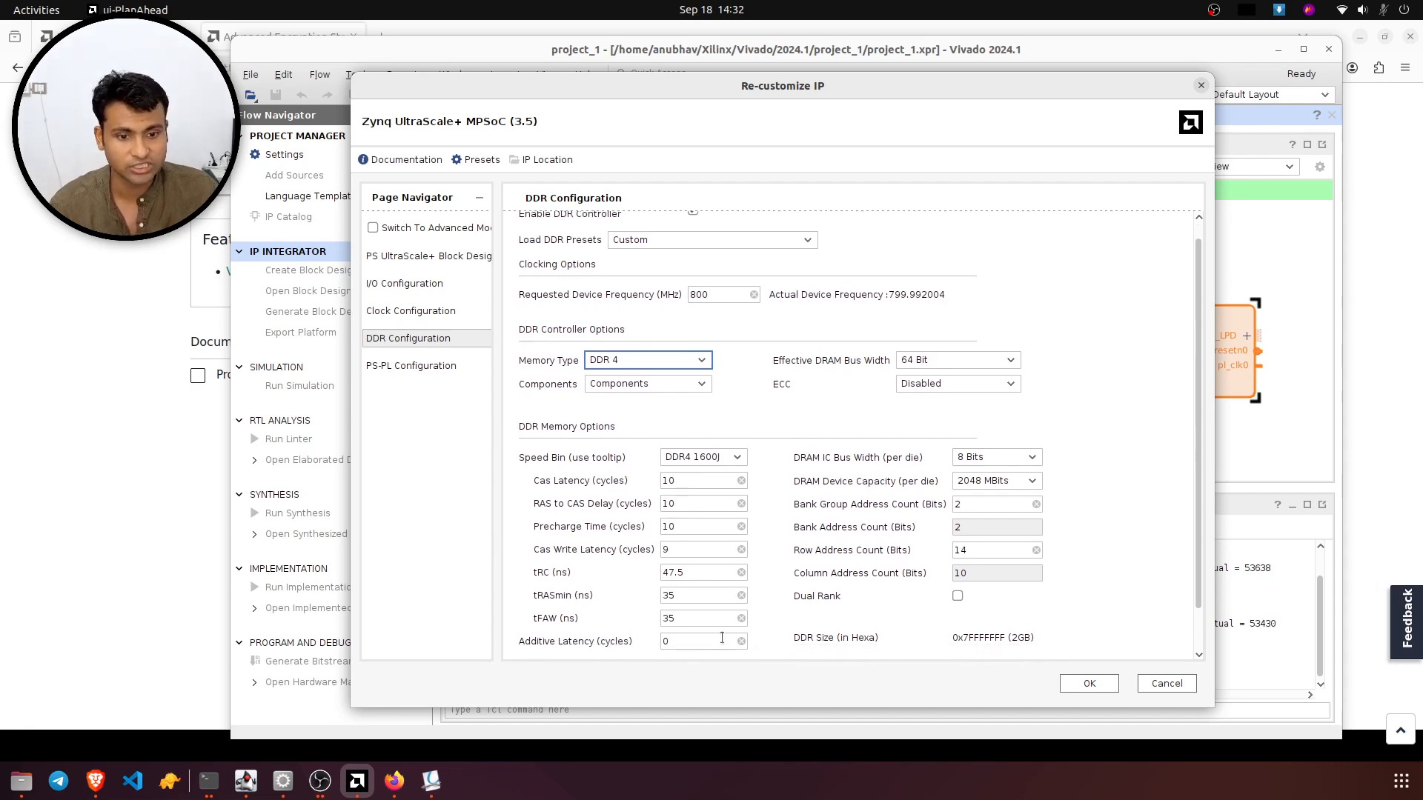
mouse_move(734, 626)
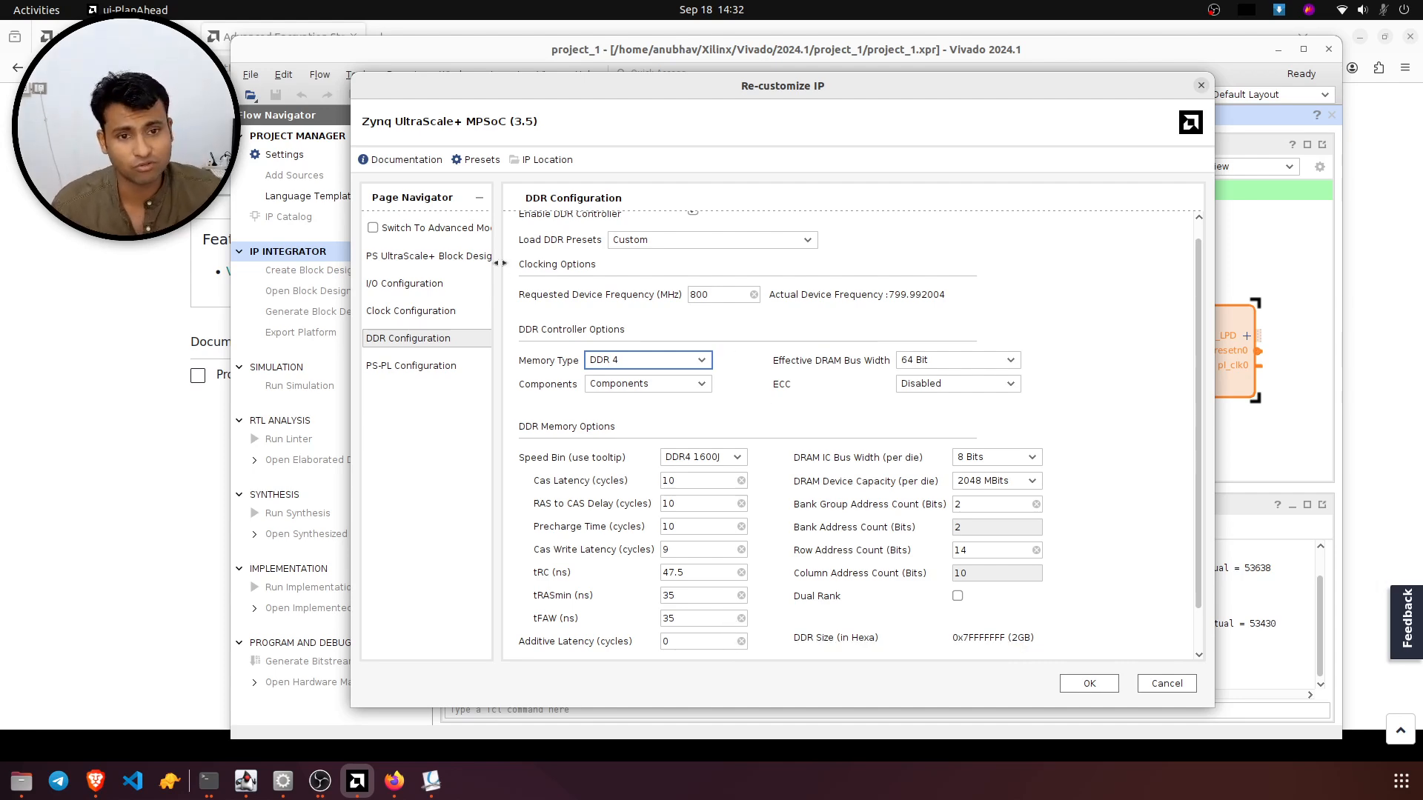
scroll(642, 283, up, 2)
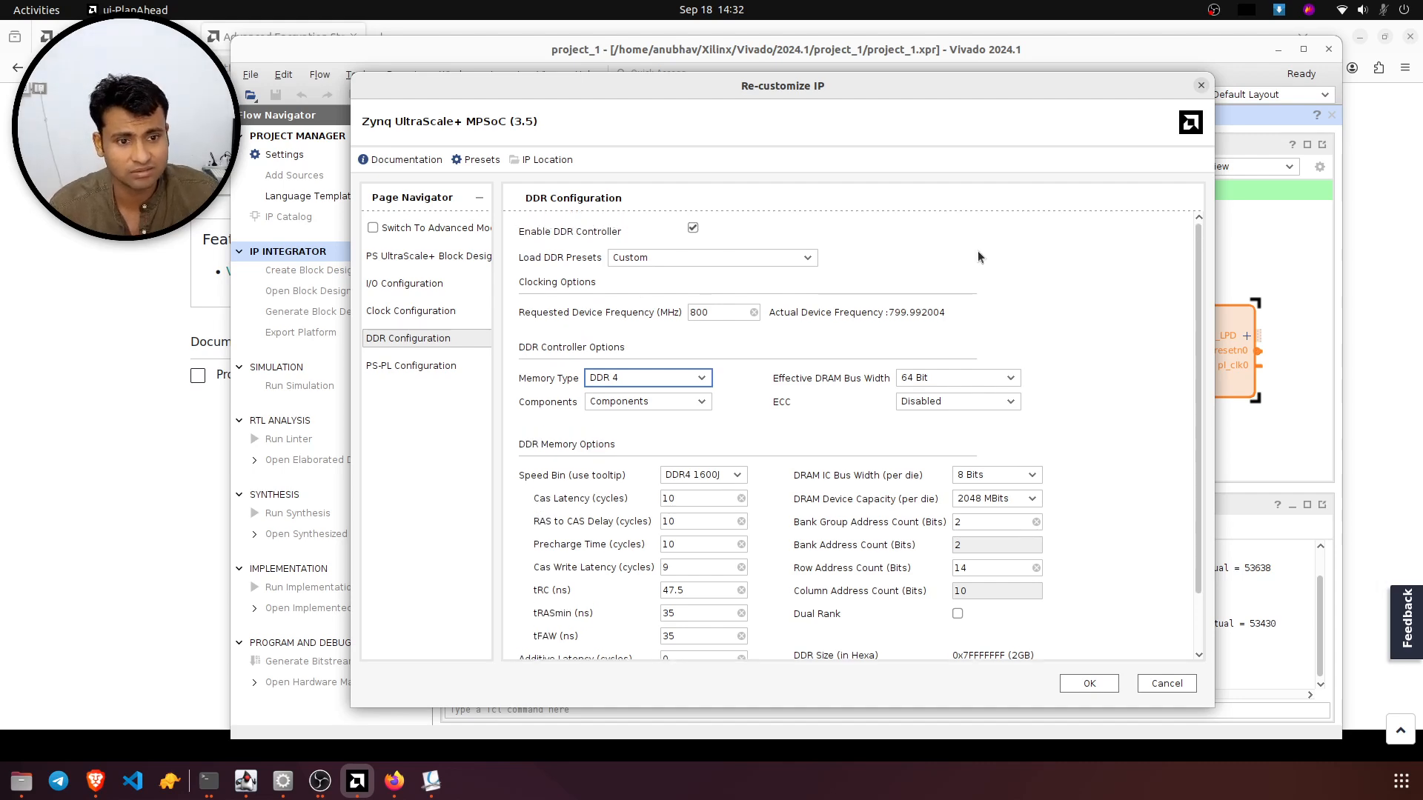
- Show the PS-PL Configuration and expand the General interrupts to inspect the PL to PS and PS to PL options
click(425, 366)
click(509, 284)
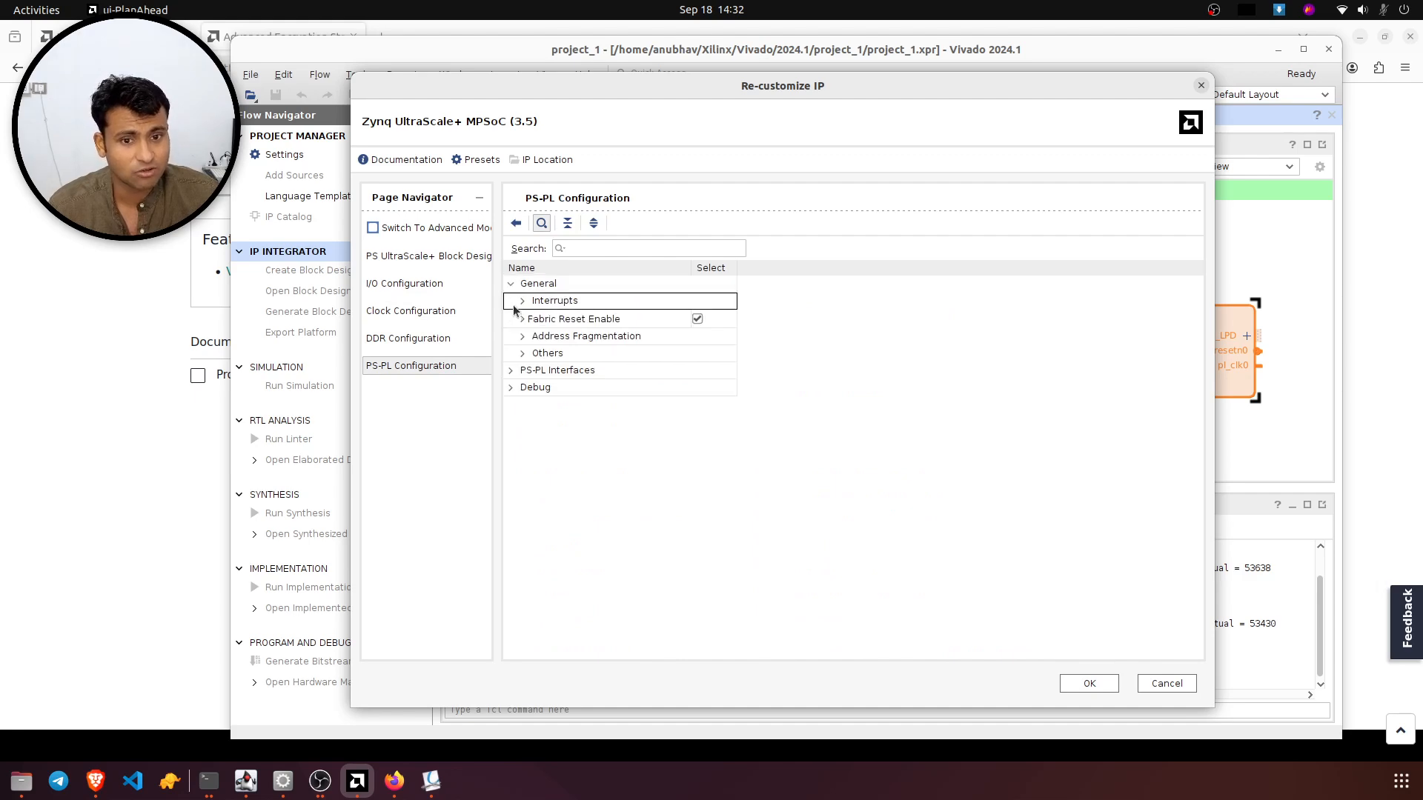
click(523, 301)
click(533, 318)
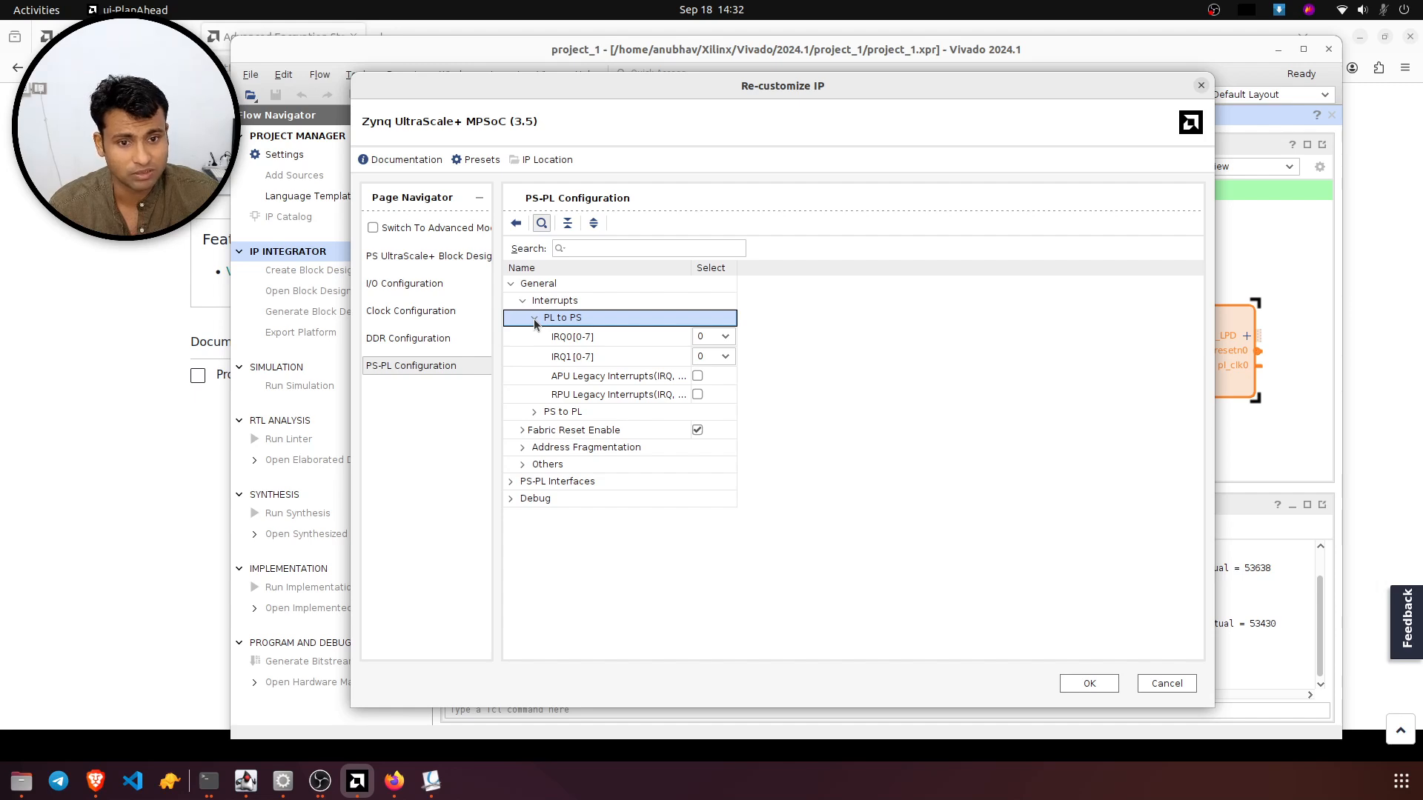
click(533, 319)
click(535, 334)
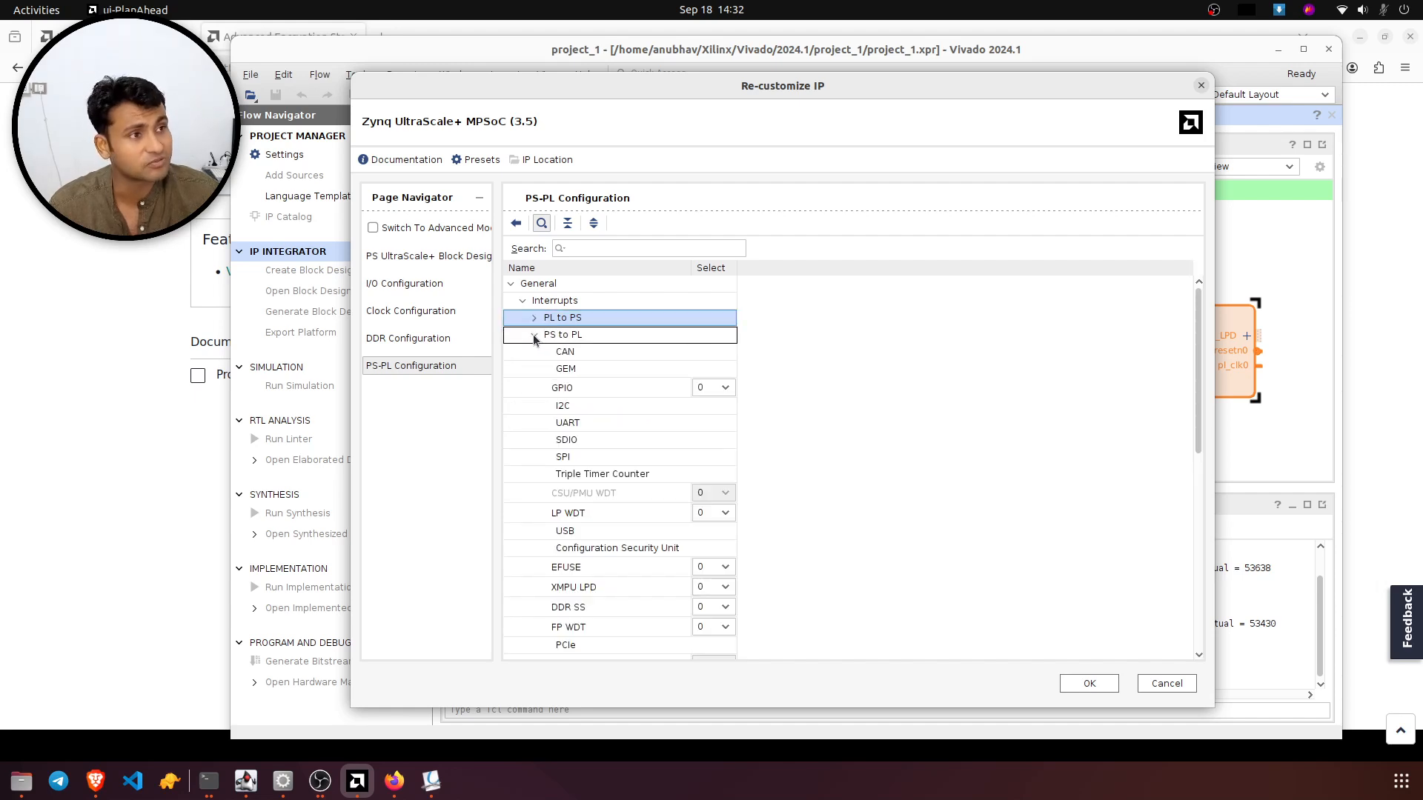
click(535, 334)
click(539, 317)
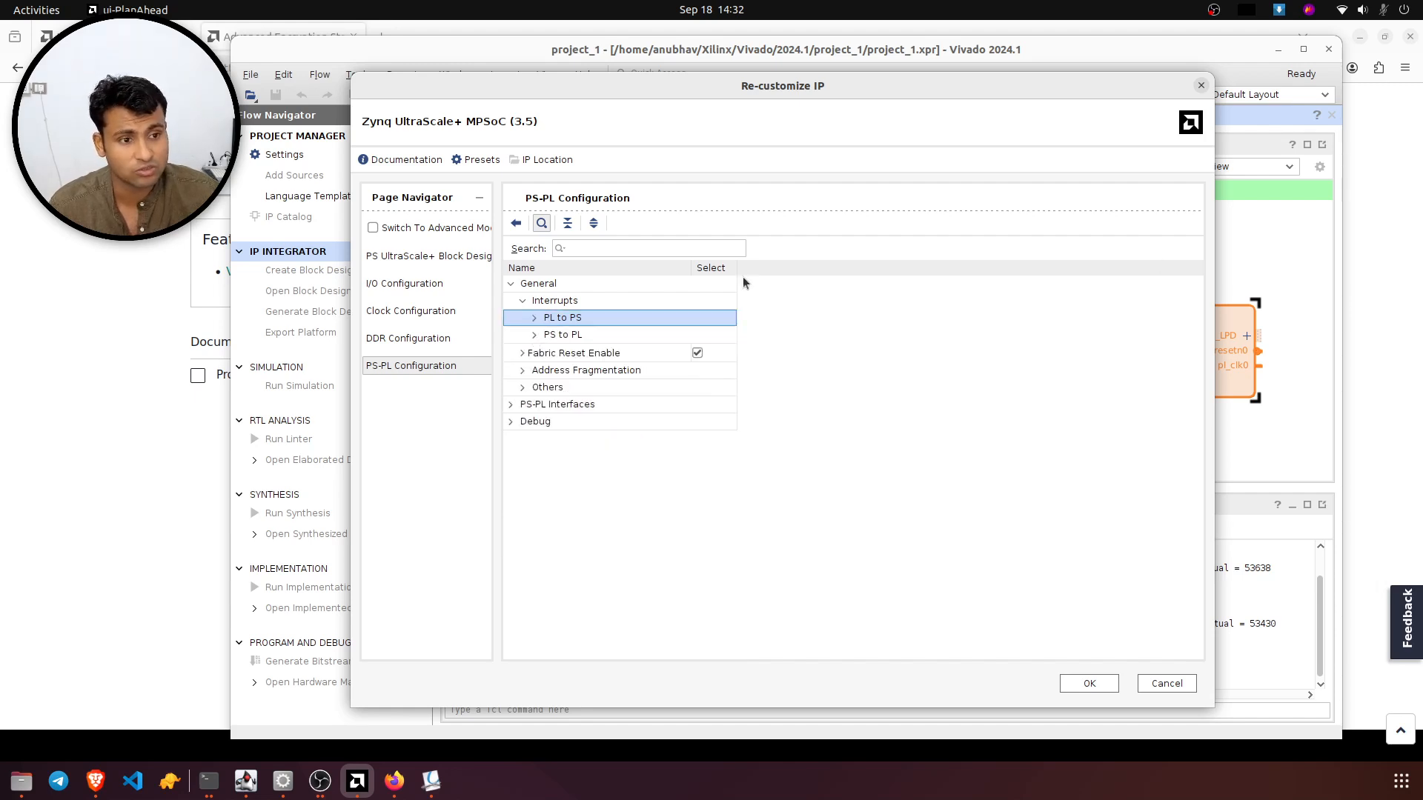
click(535, 318)
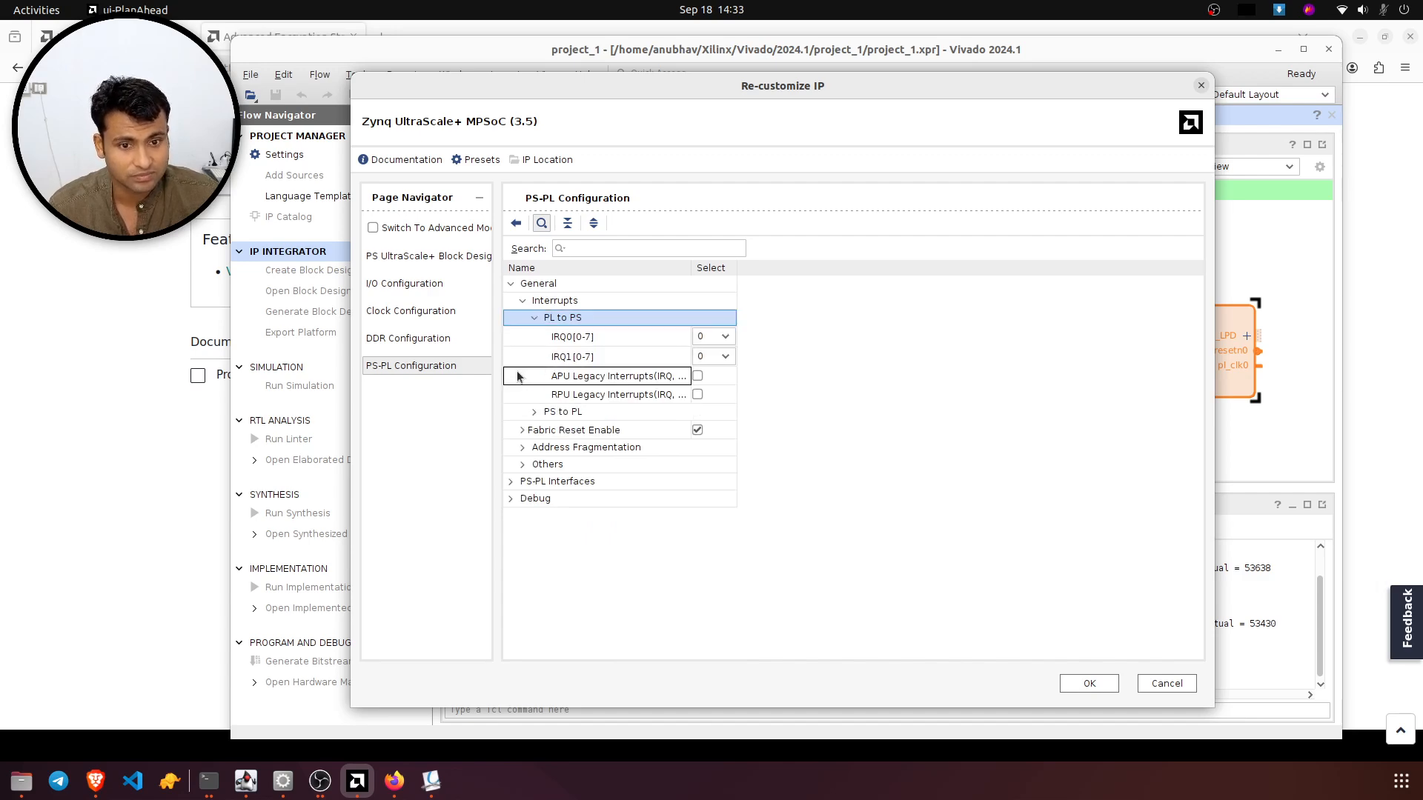
- Set the PL to PS interrupts IRQ0[0-7] and IRQ1[0-7] to 1, enable the APU and RPU legacy interrupts, and apply the customization
click(534, 411)
scroll(835, 455, down, 3)
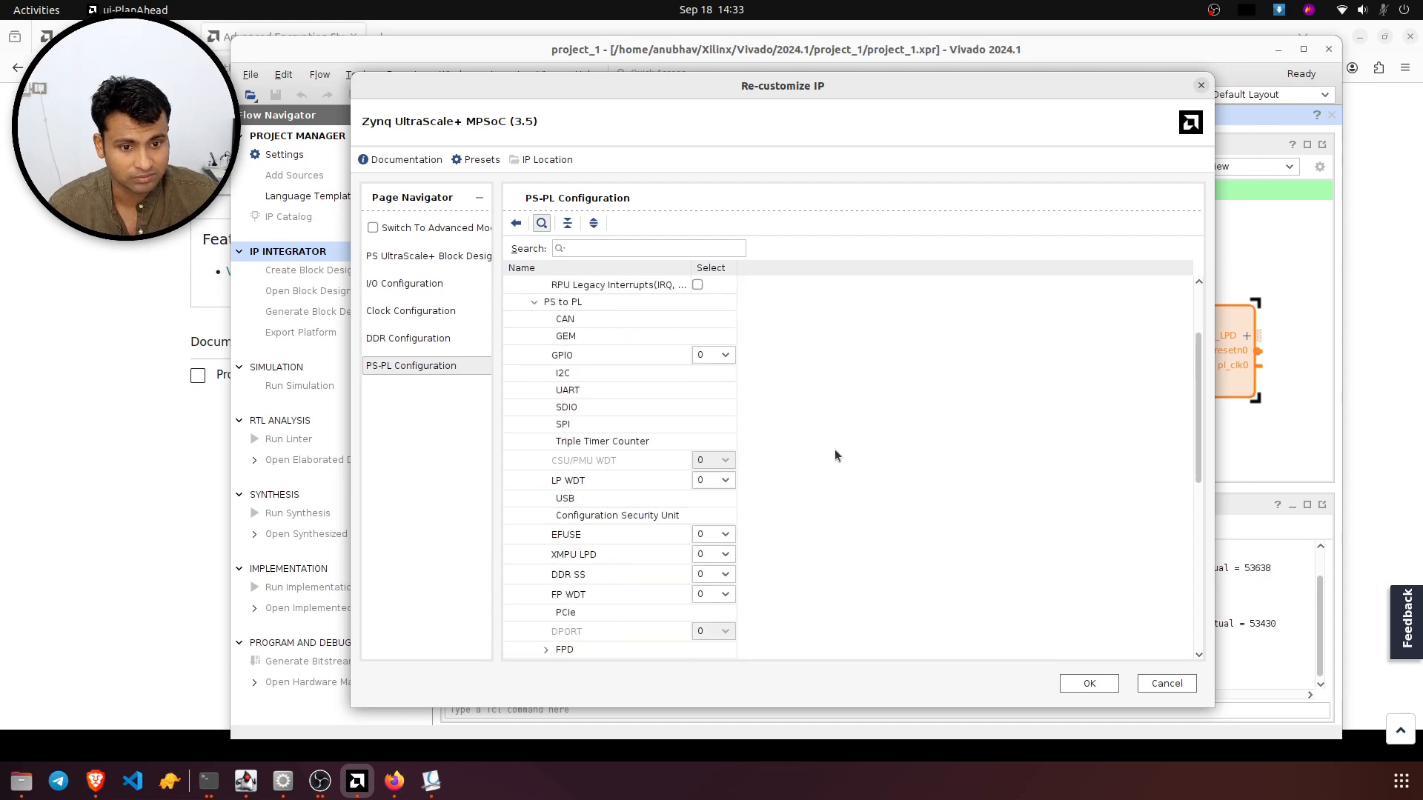
scroll(836, 455, up, 4)
click(712, 305)
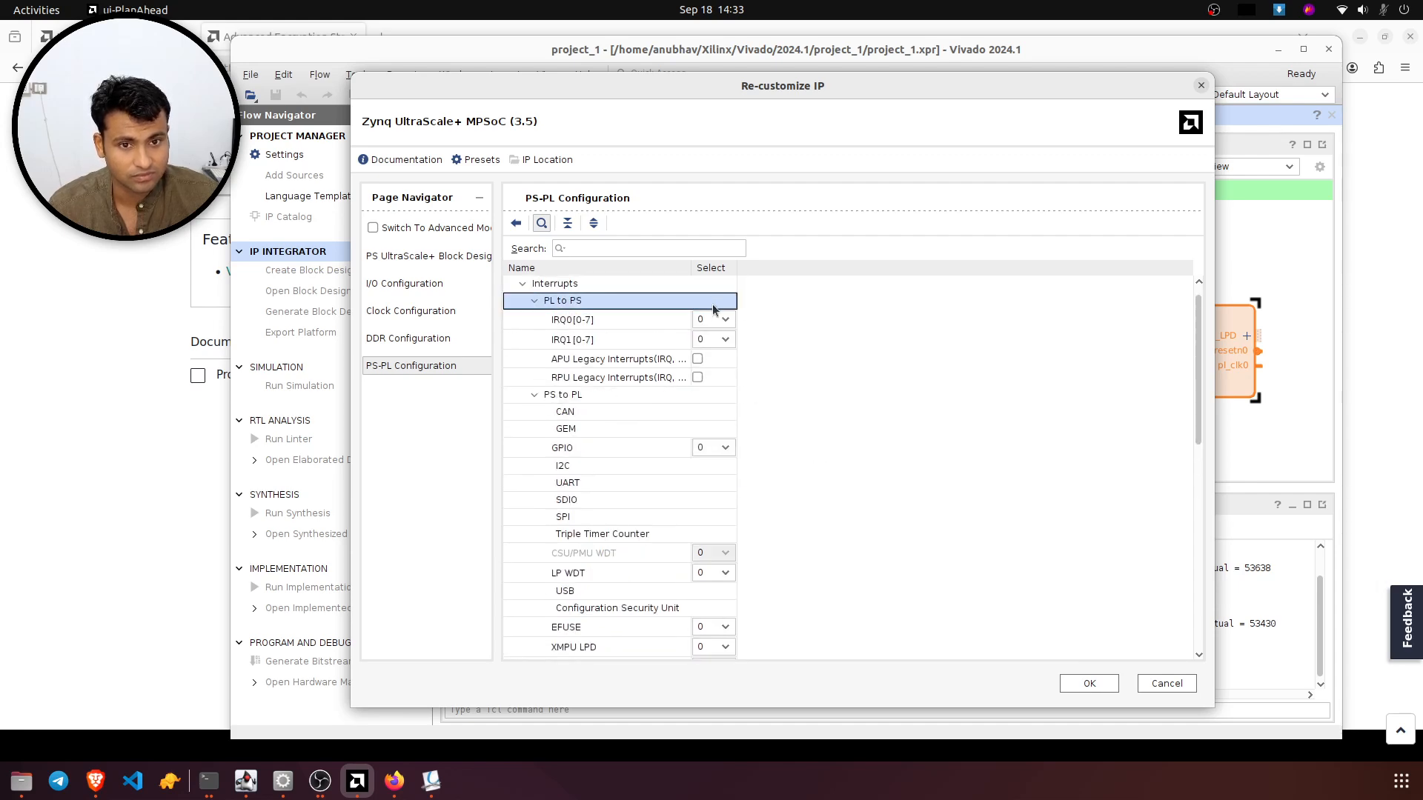
click(713, 320)
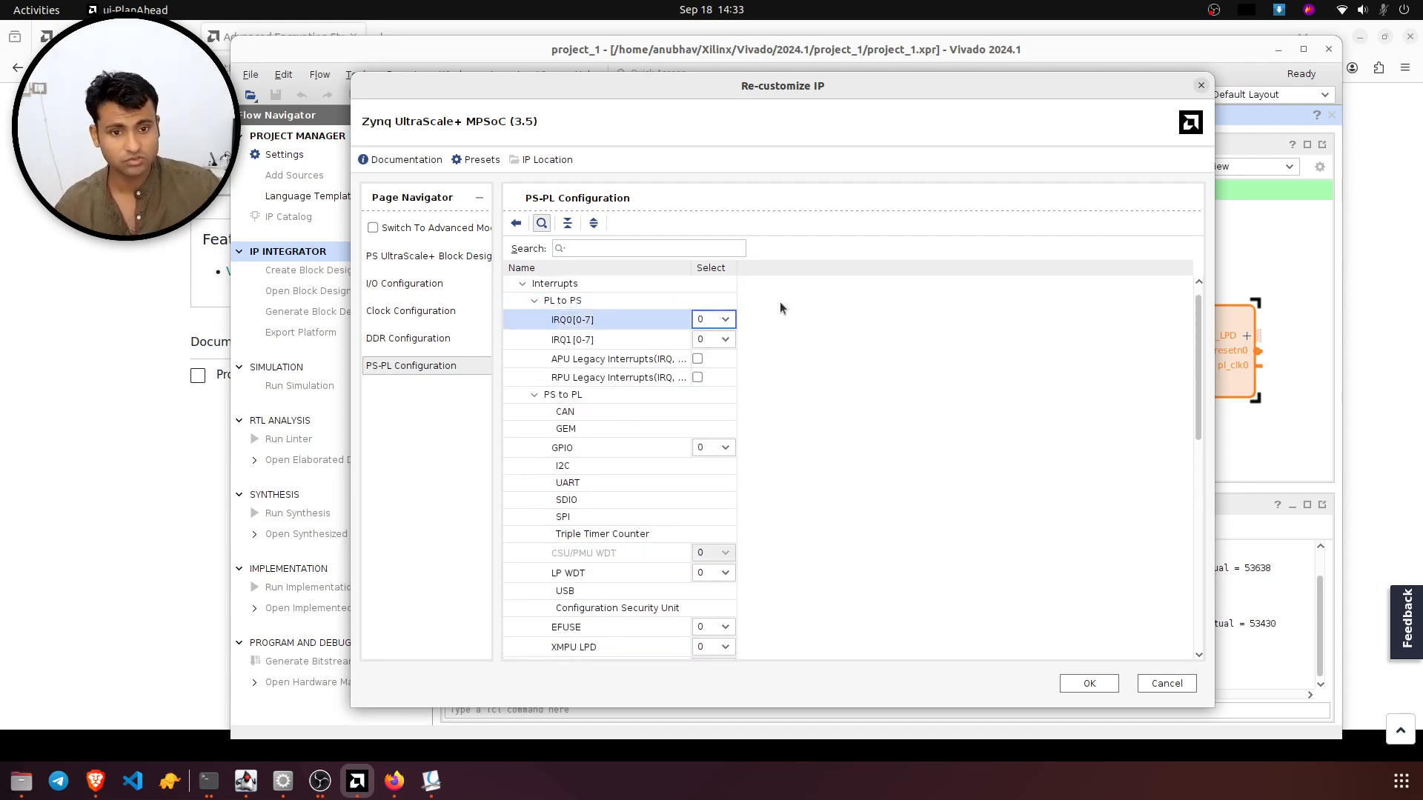
click(714, 320)
click(718, 352)
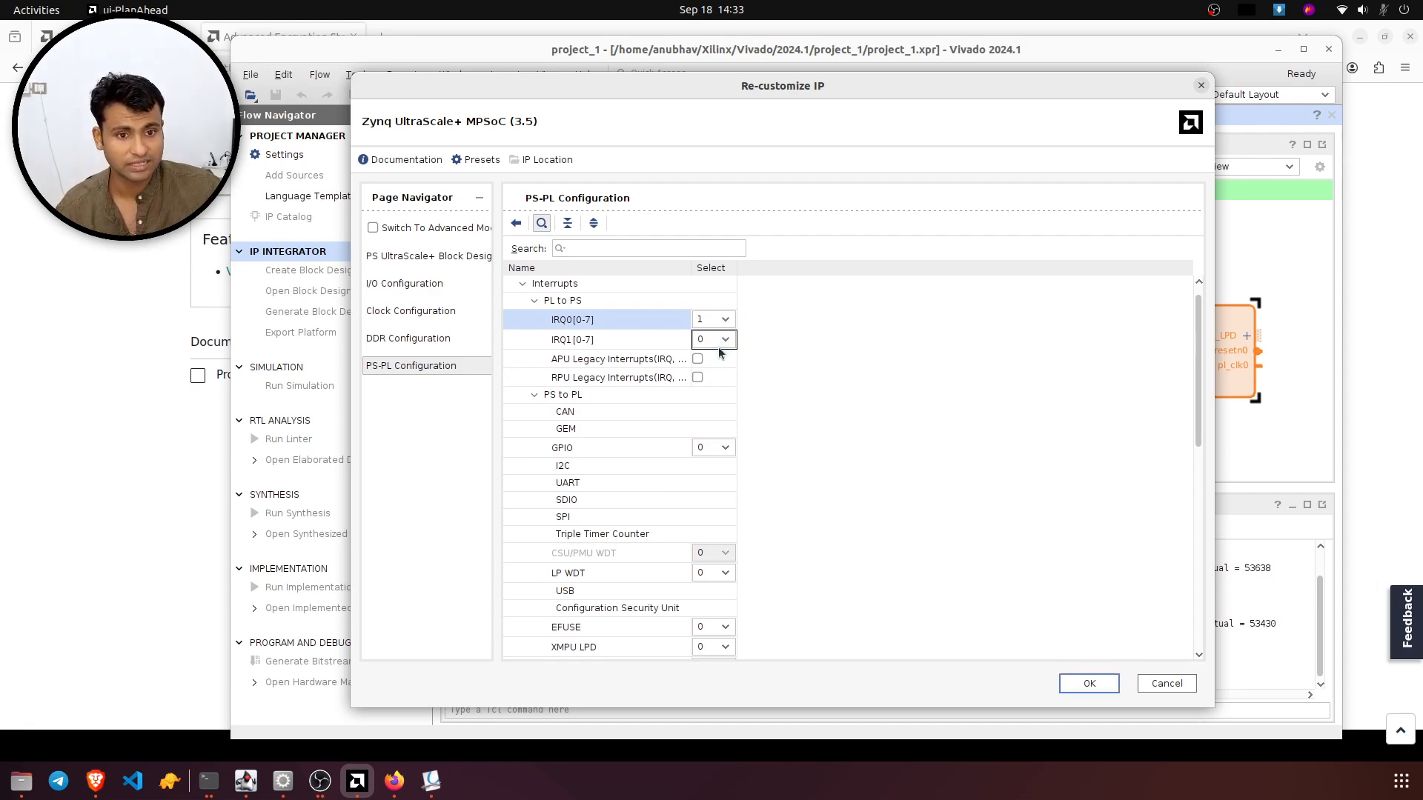
click(714, 339)
click(715, 373)
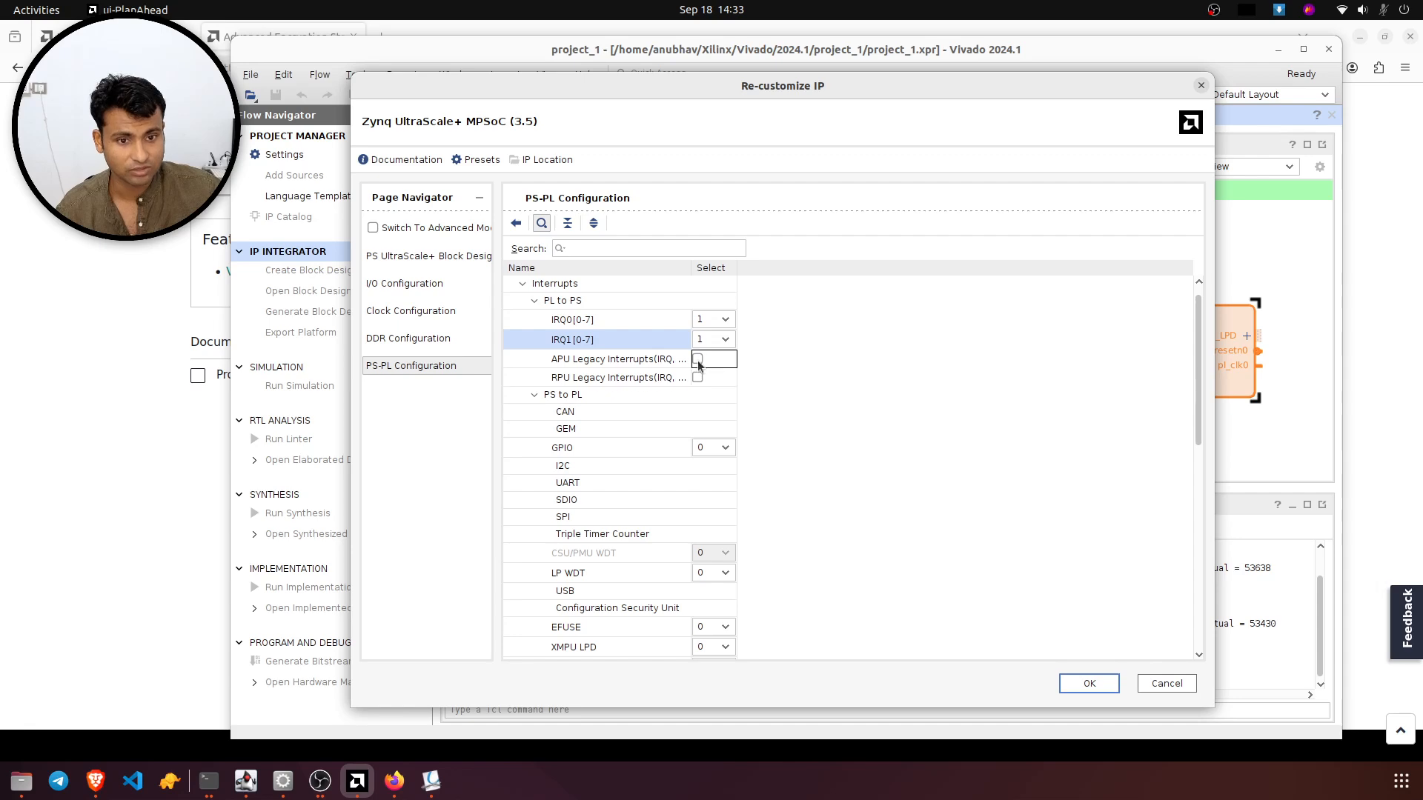
click(698, 358)
click(697, 377)
click(1089, 682)
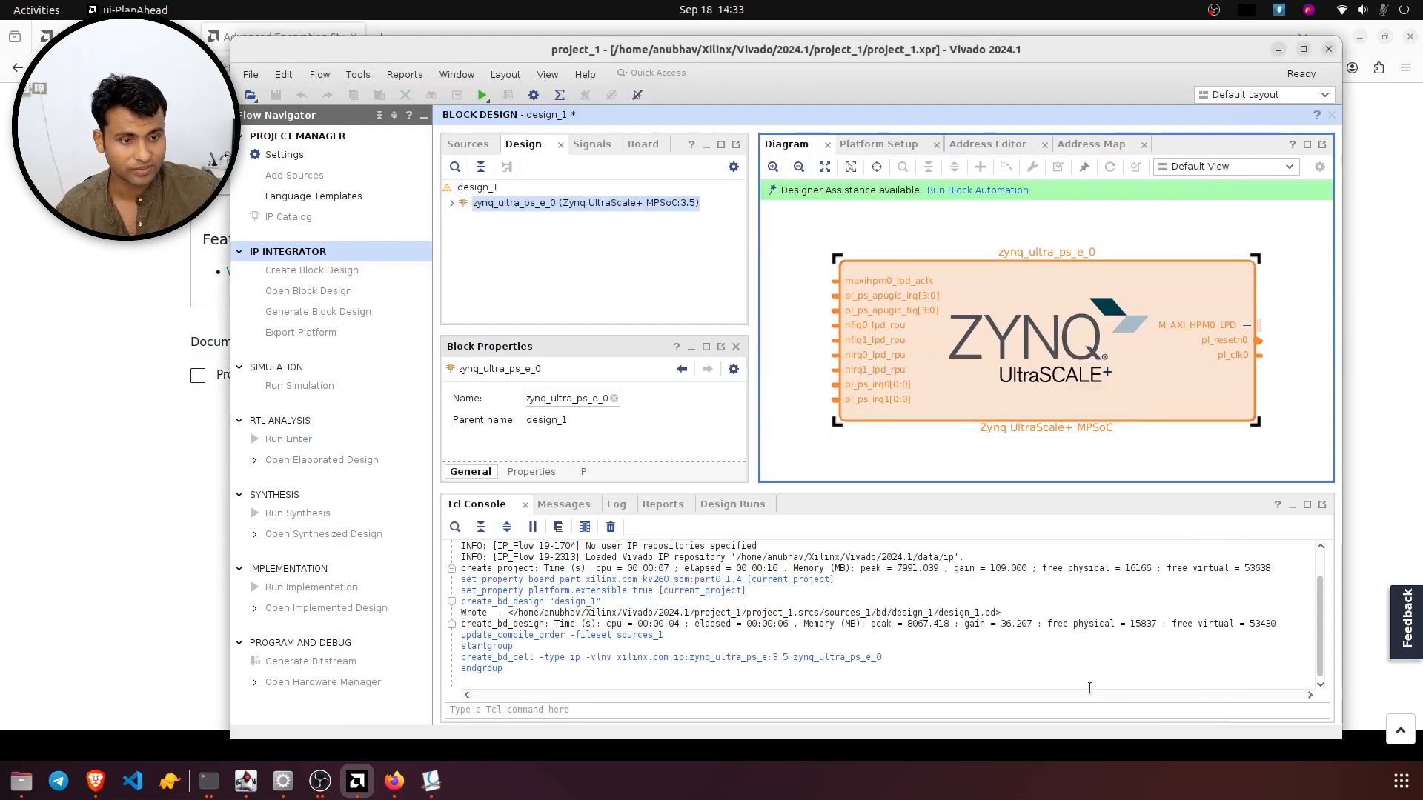
- Reopen the Zynq UltraScale+ MPSoC customization and examine the PS-PL master and slave interfaces and the PL to PS interrupts
double_click(1006, 292)
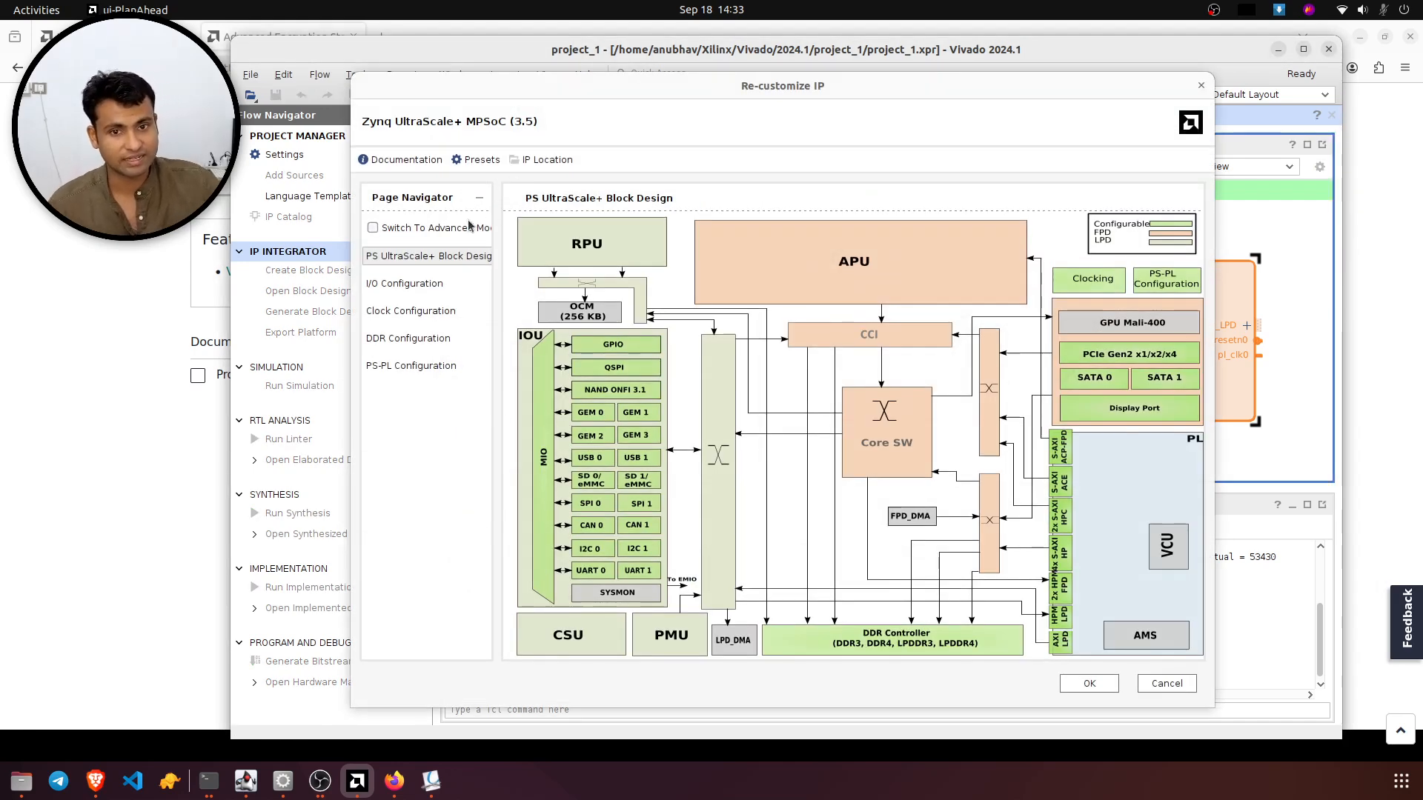
click(436, 366)
click(528, 284)
click(525, 286)
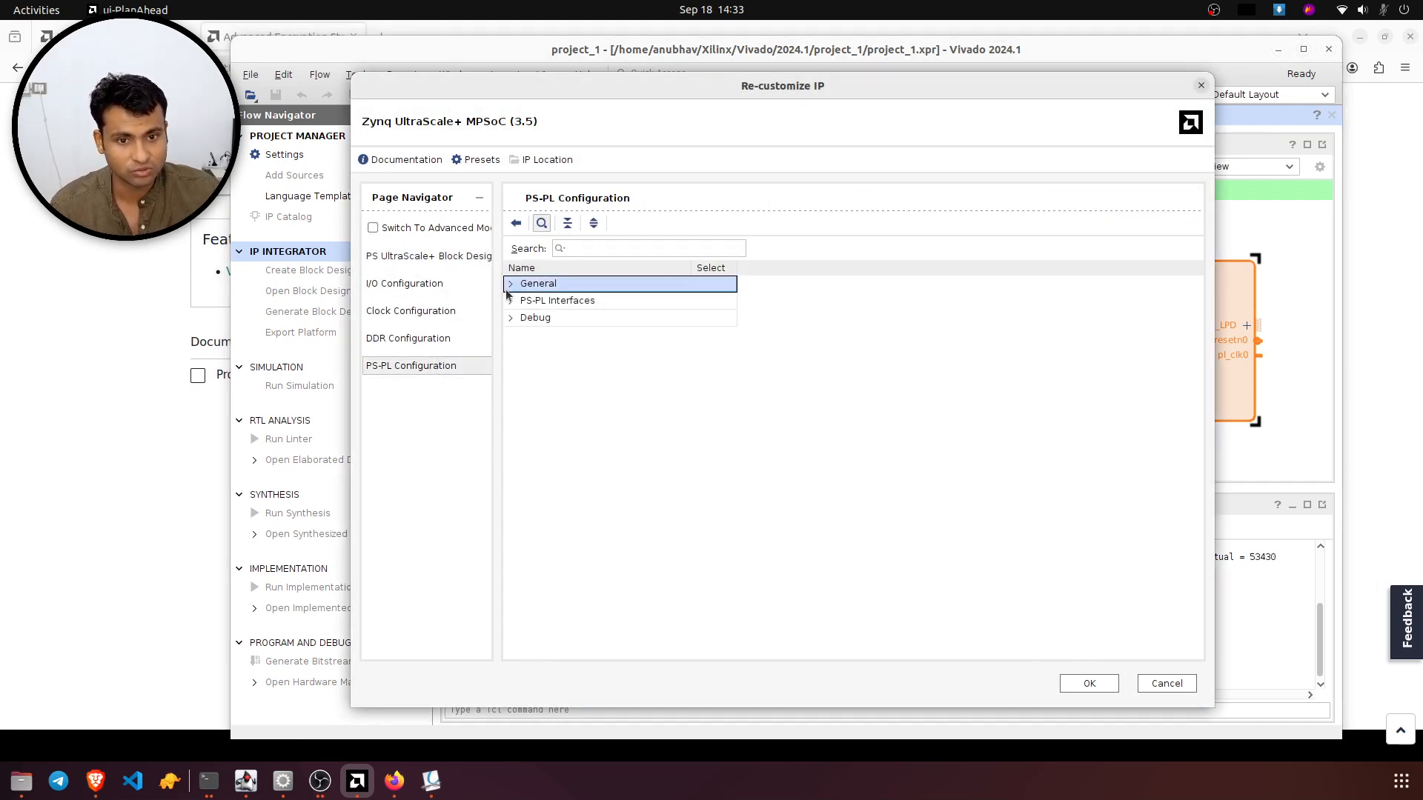
click(510, 285)
click(519, 373)
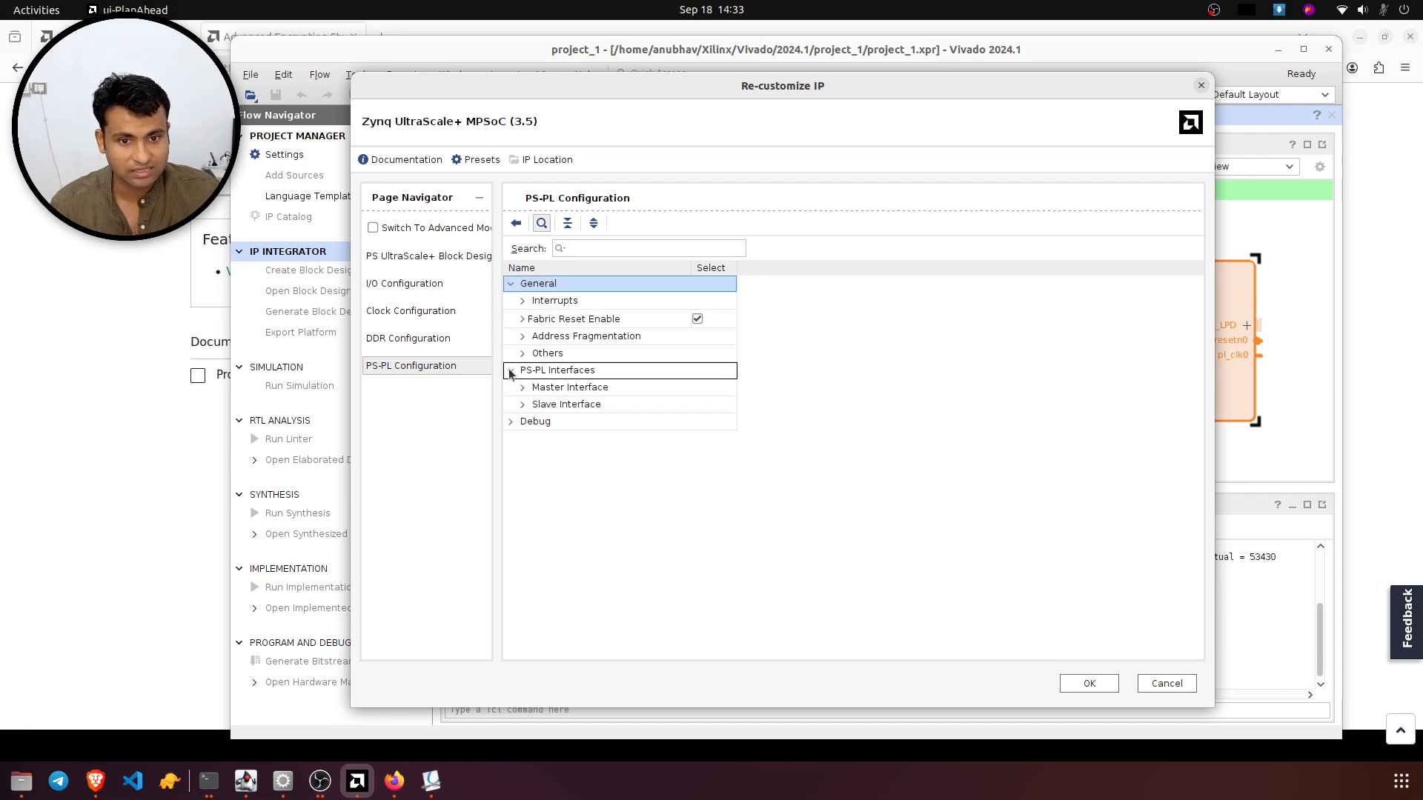
click(522, 387)
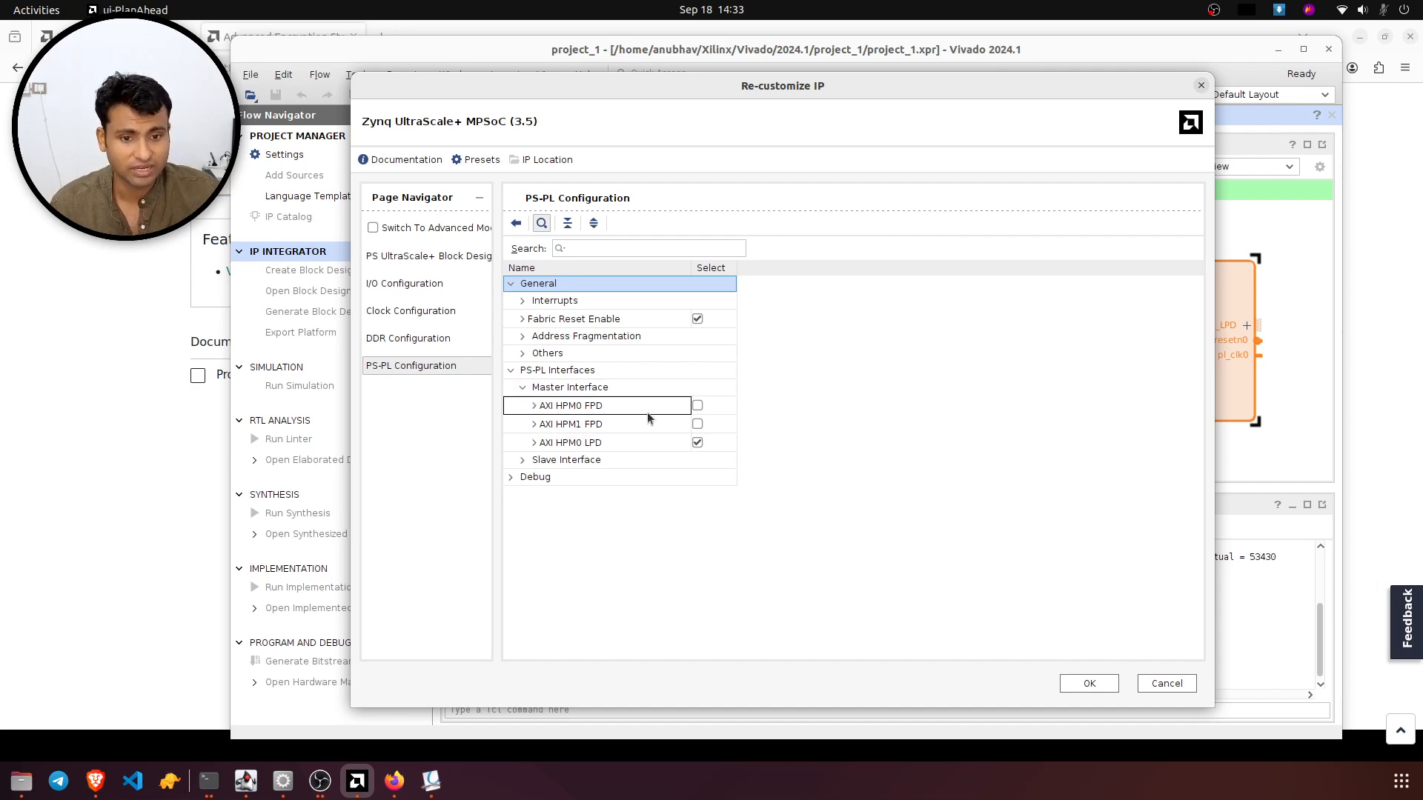
click(525, 460)
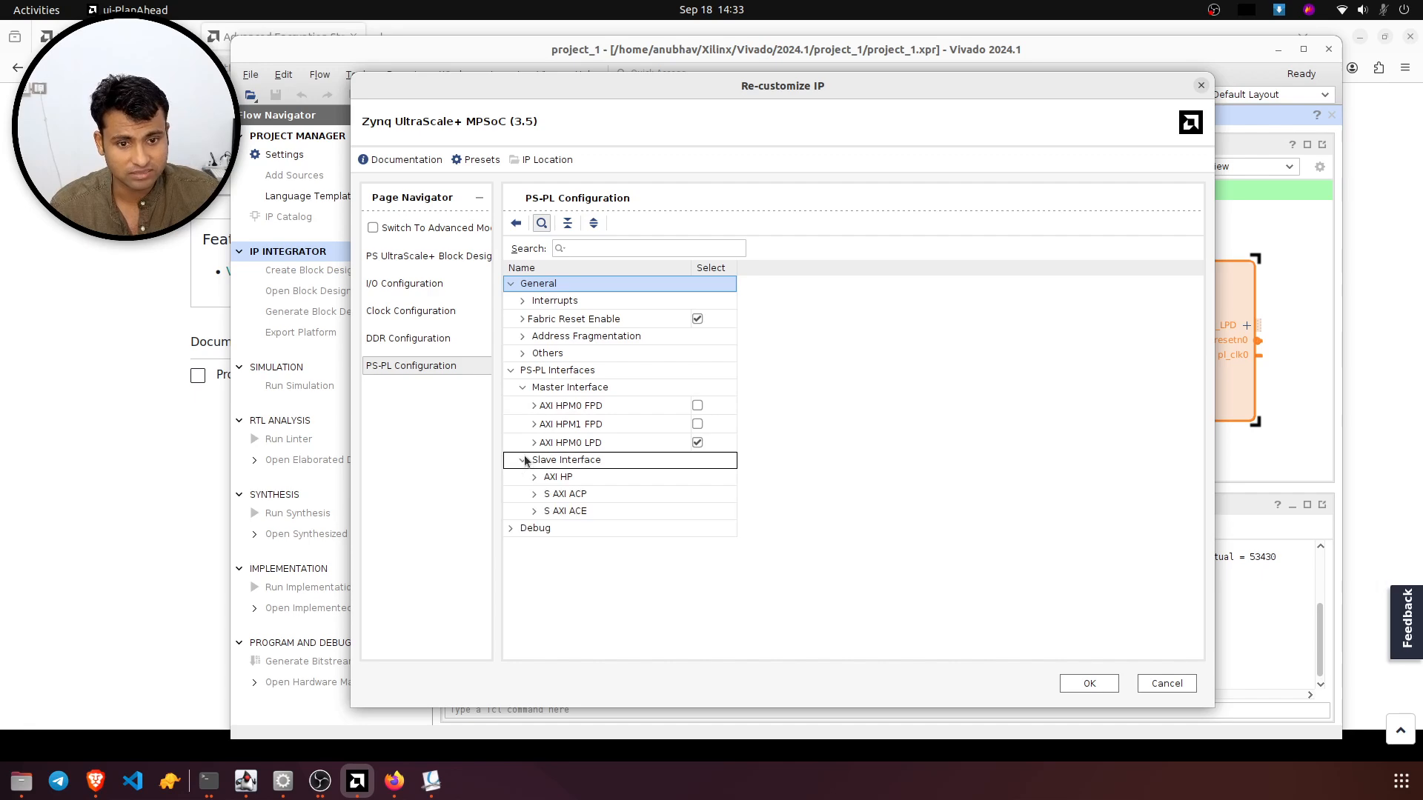
click(521, 301)
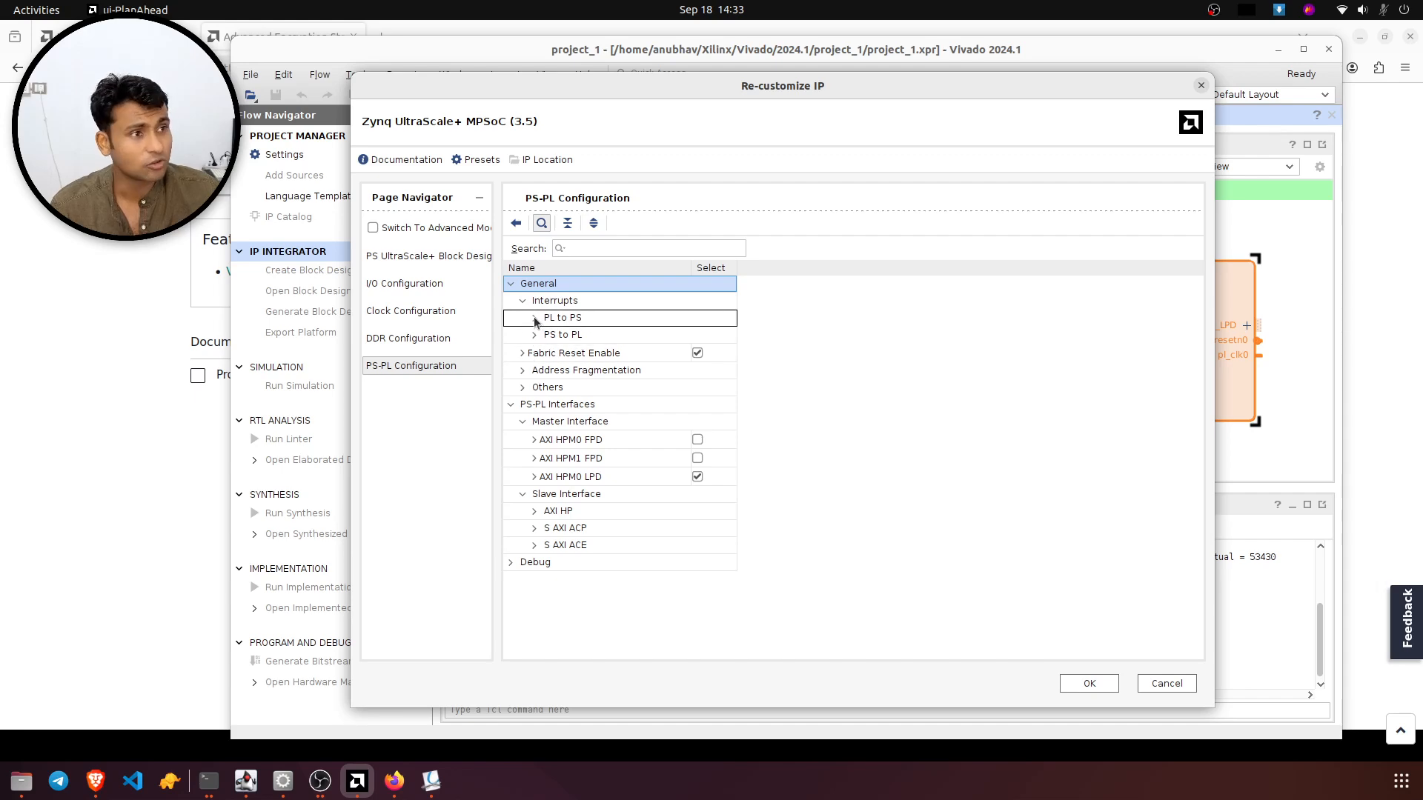
click(534, 318)
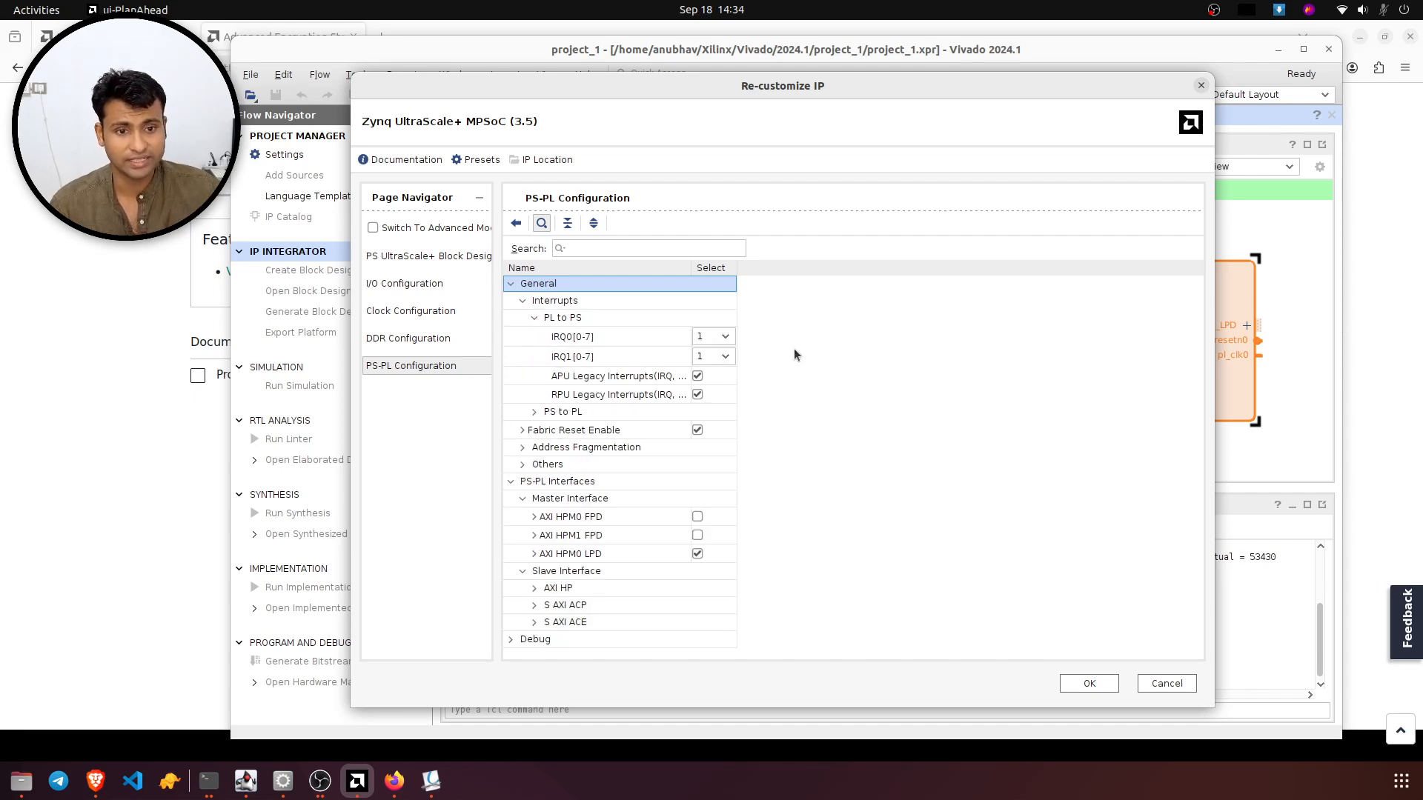
- Set IRQ0[0-7] and IRQ1[0-7] to 0 and disable the APU and RPU legacy interrupts, Fabric Reset Enable and AXI HPM0 LPD
click(701, 337)
click(698, 355)
click(709, 357)
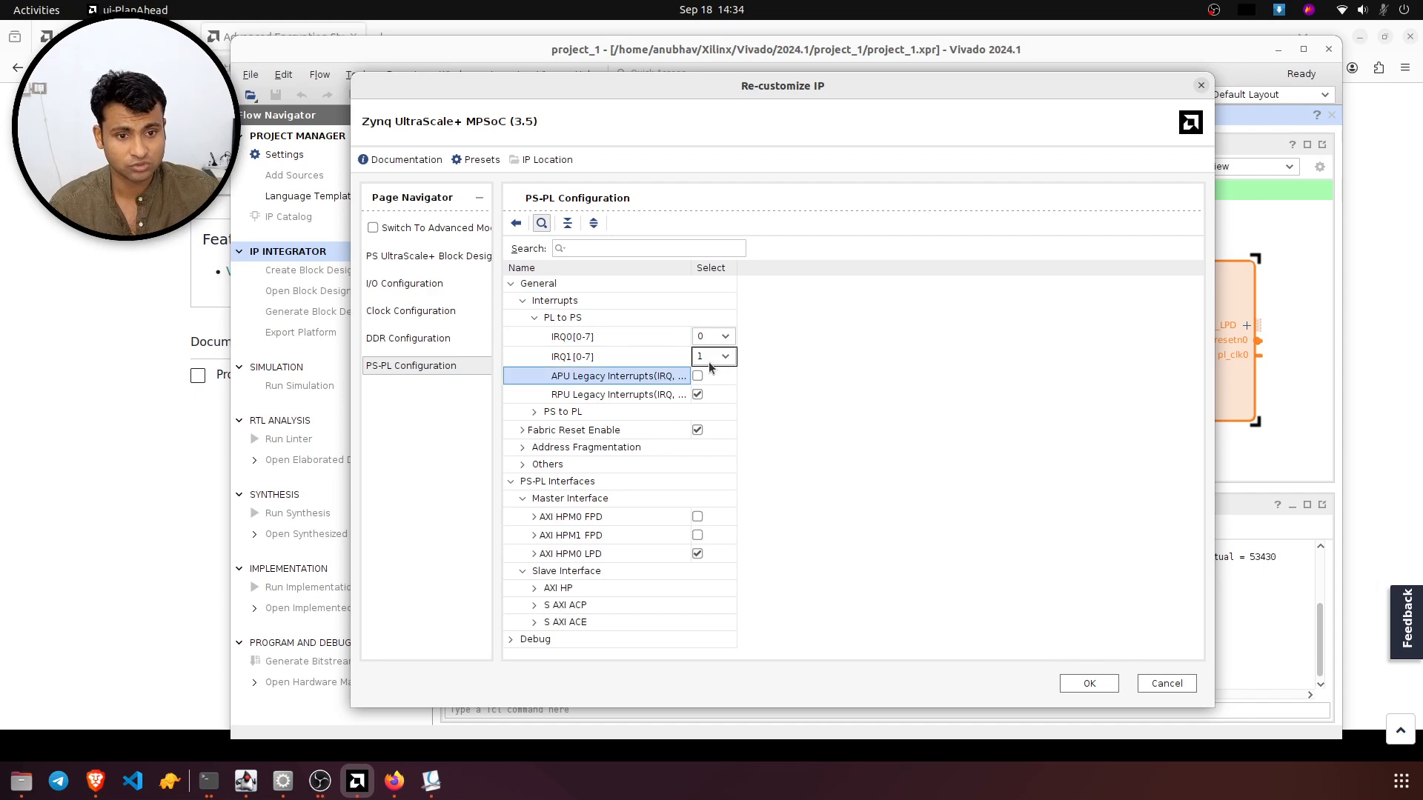
click(710, 376)
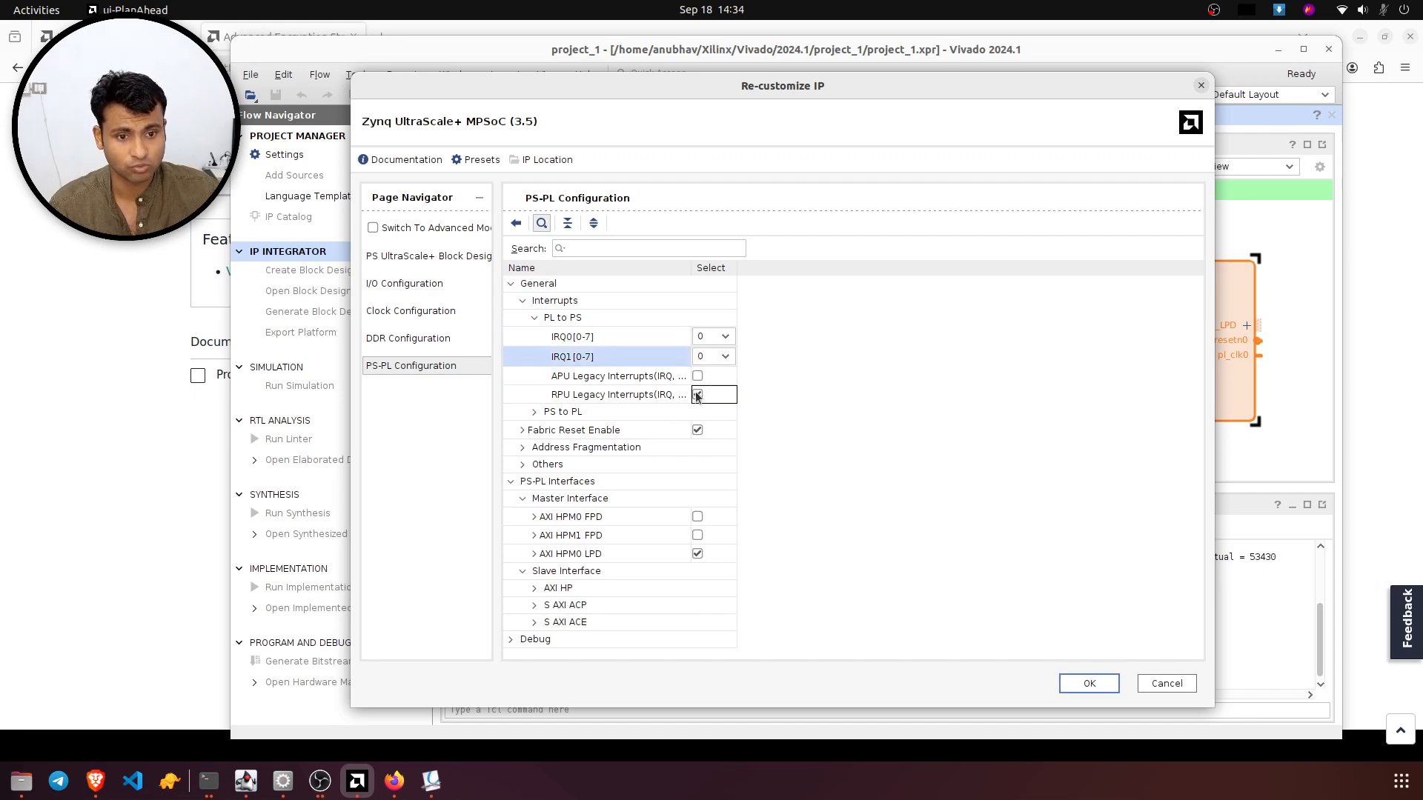
click(697, 430)
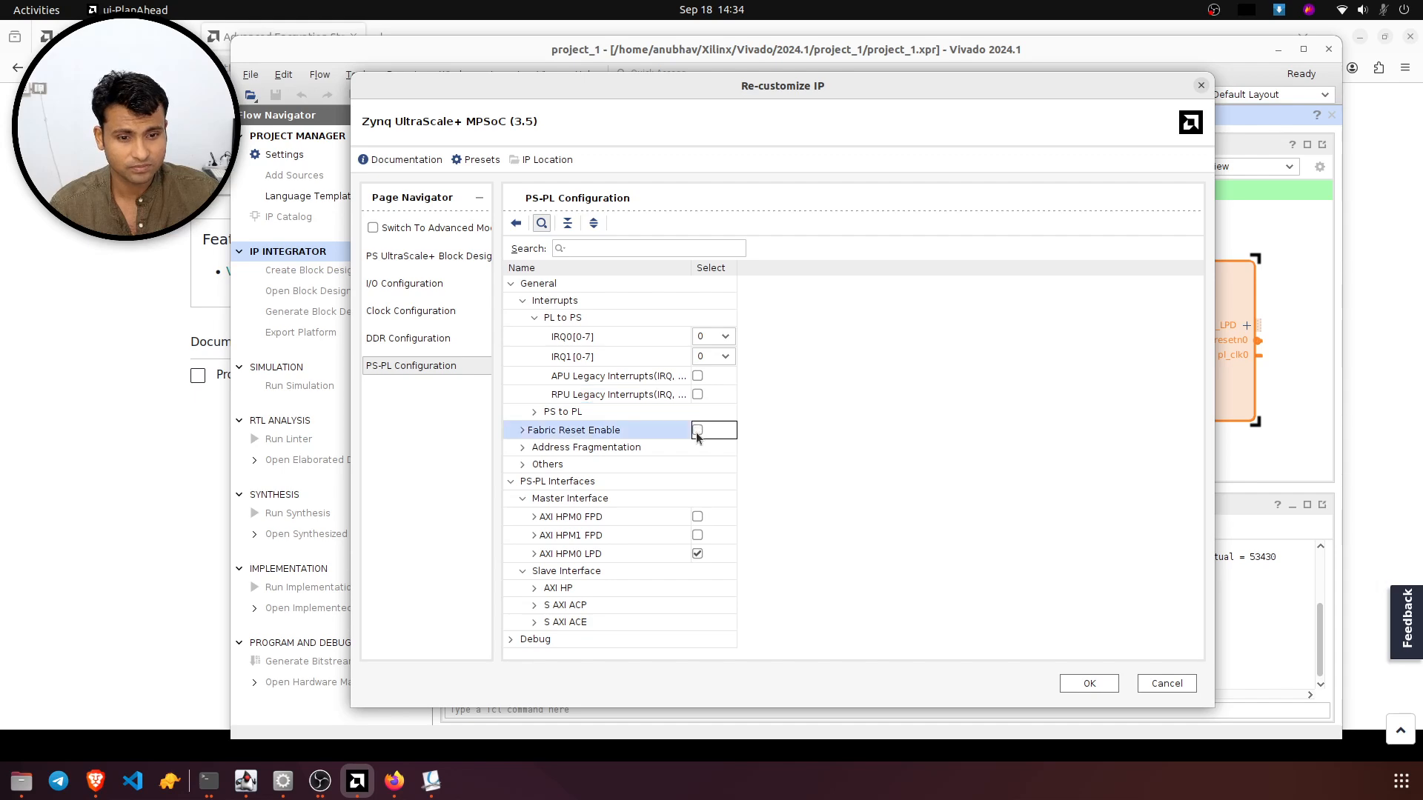
click(697, 555)
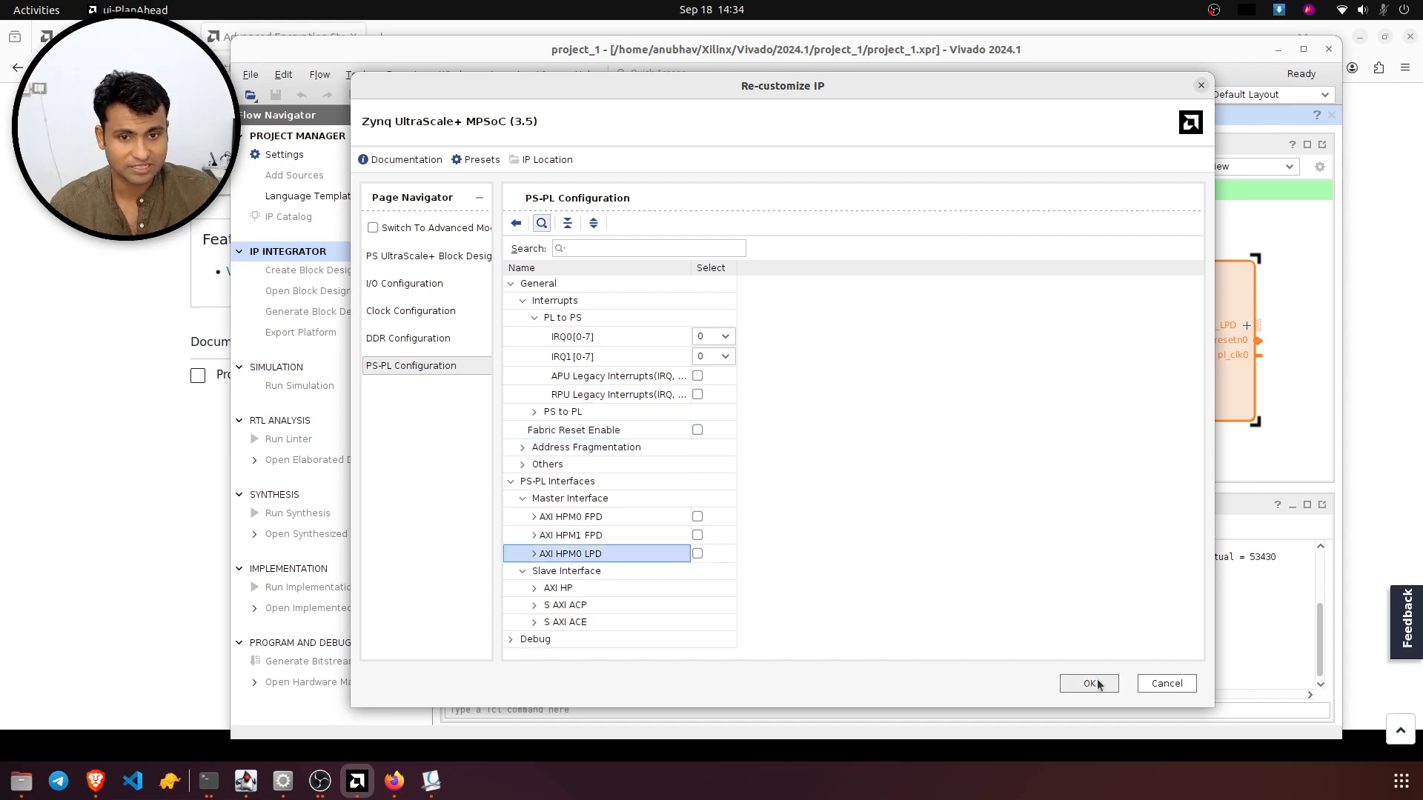
- Review the I/O, Clock and DDR configurations and the advanced mode view, and apply the MPSoC customization with advanced mode off
click(415, 288)
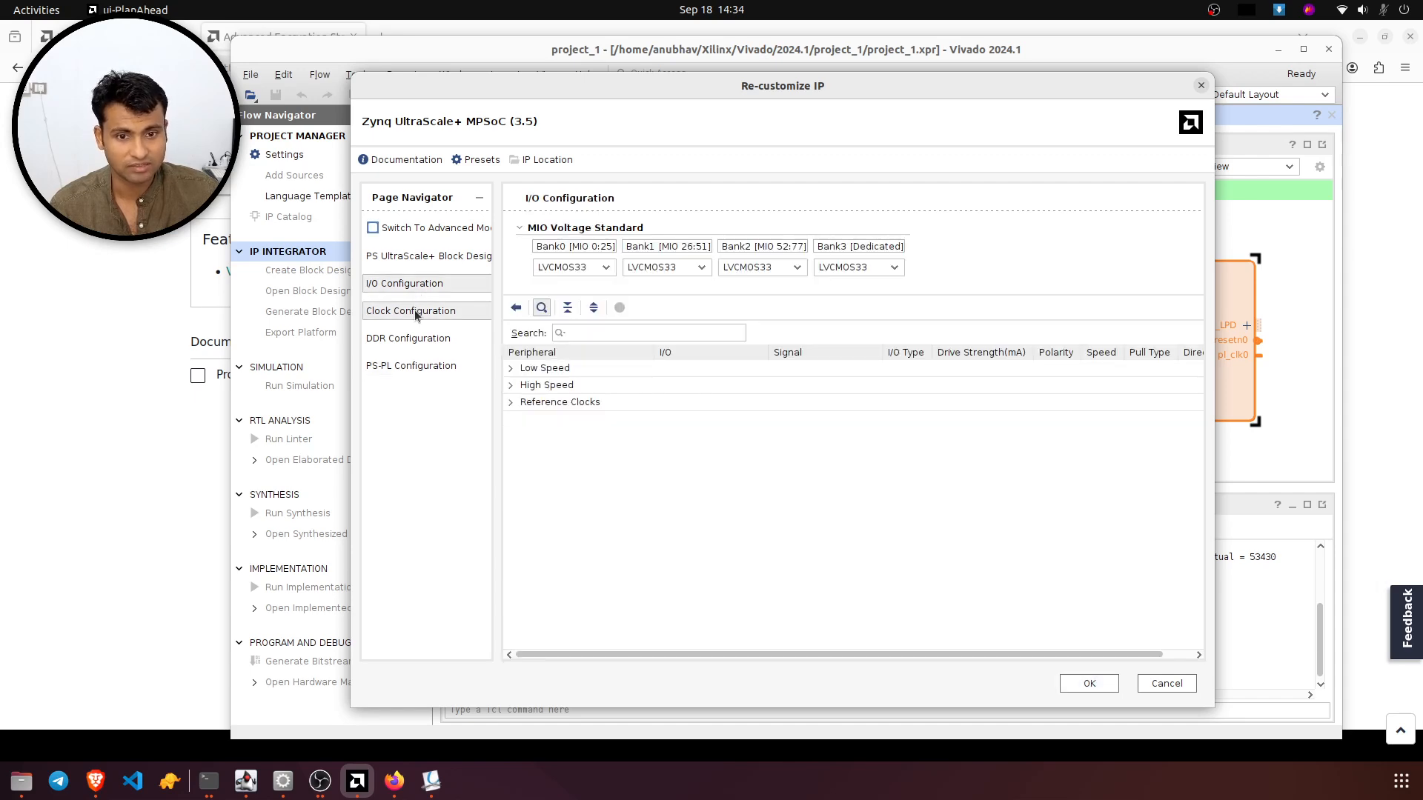
click(415, 309)
click(418, 341)
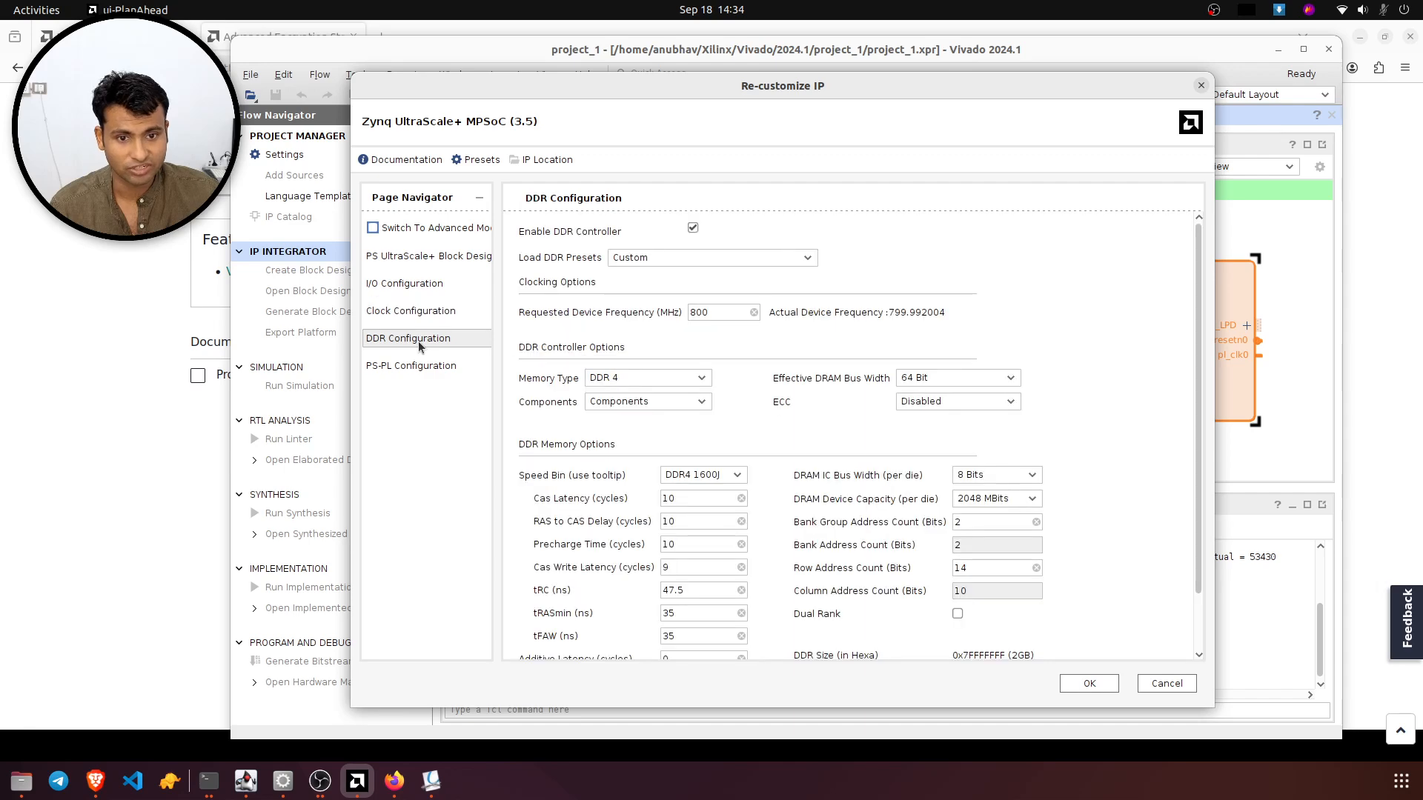
click(413, 263)
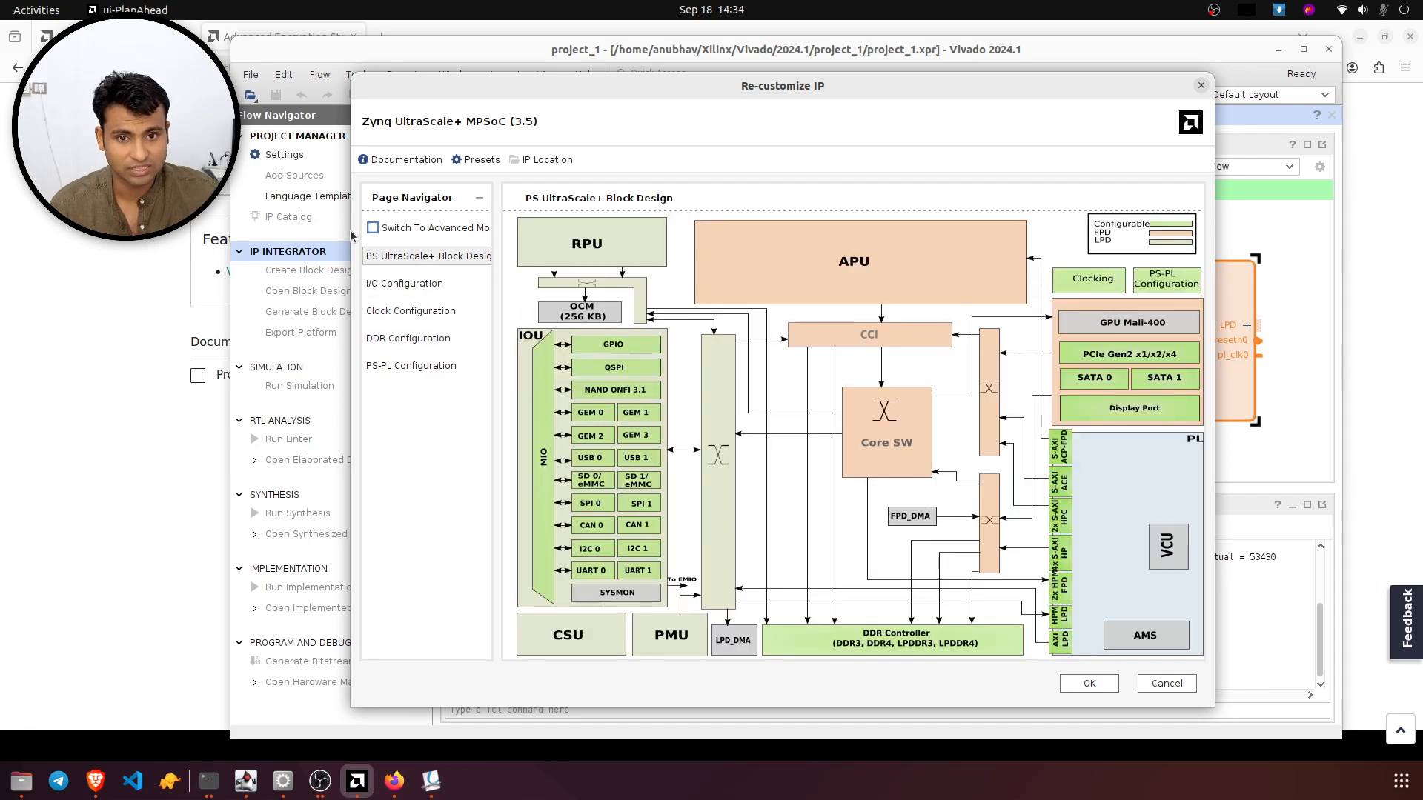
click(373, 227)
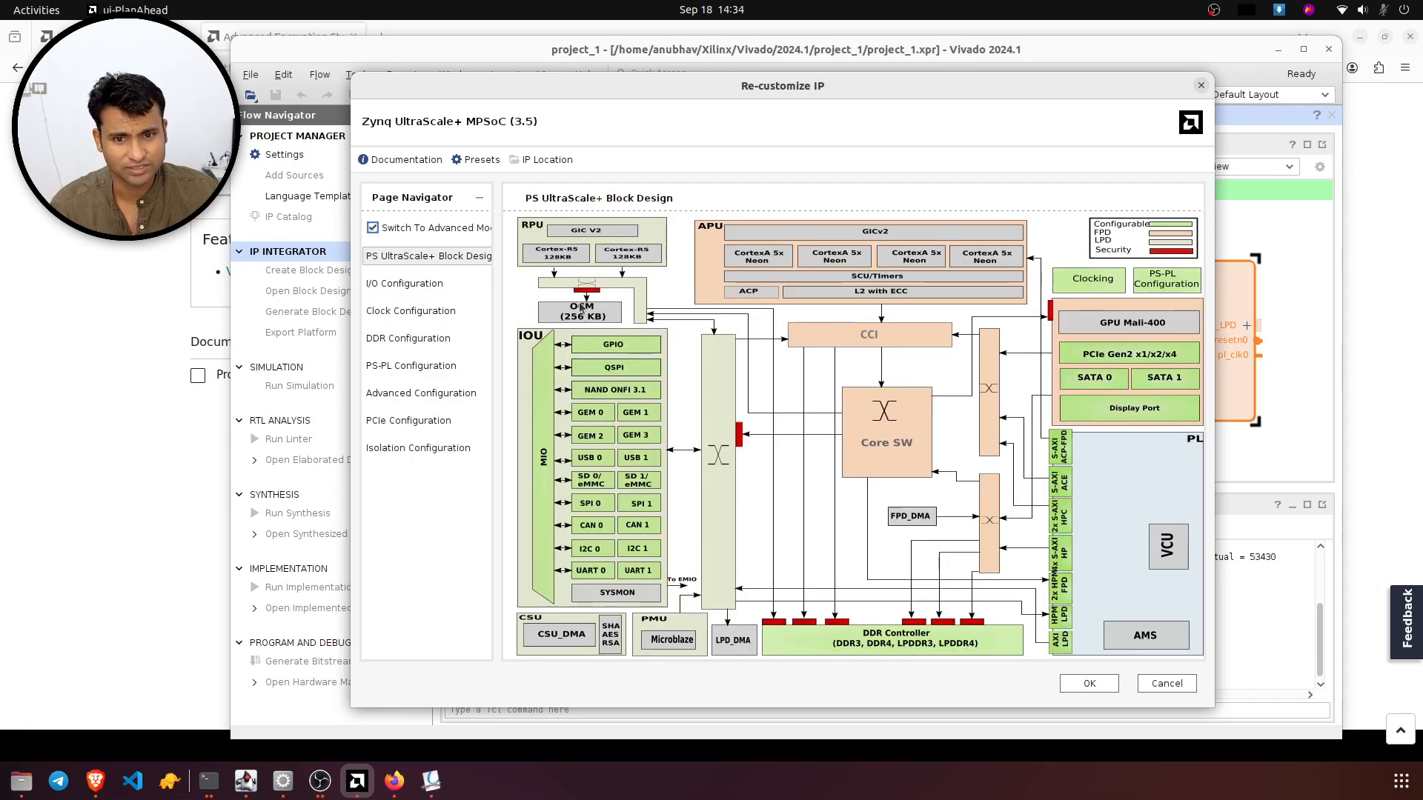
click(373, 228)
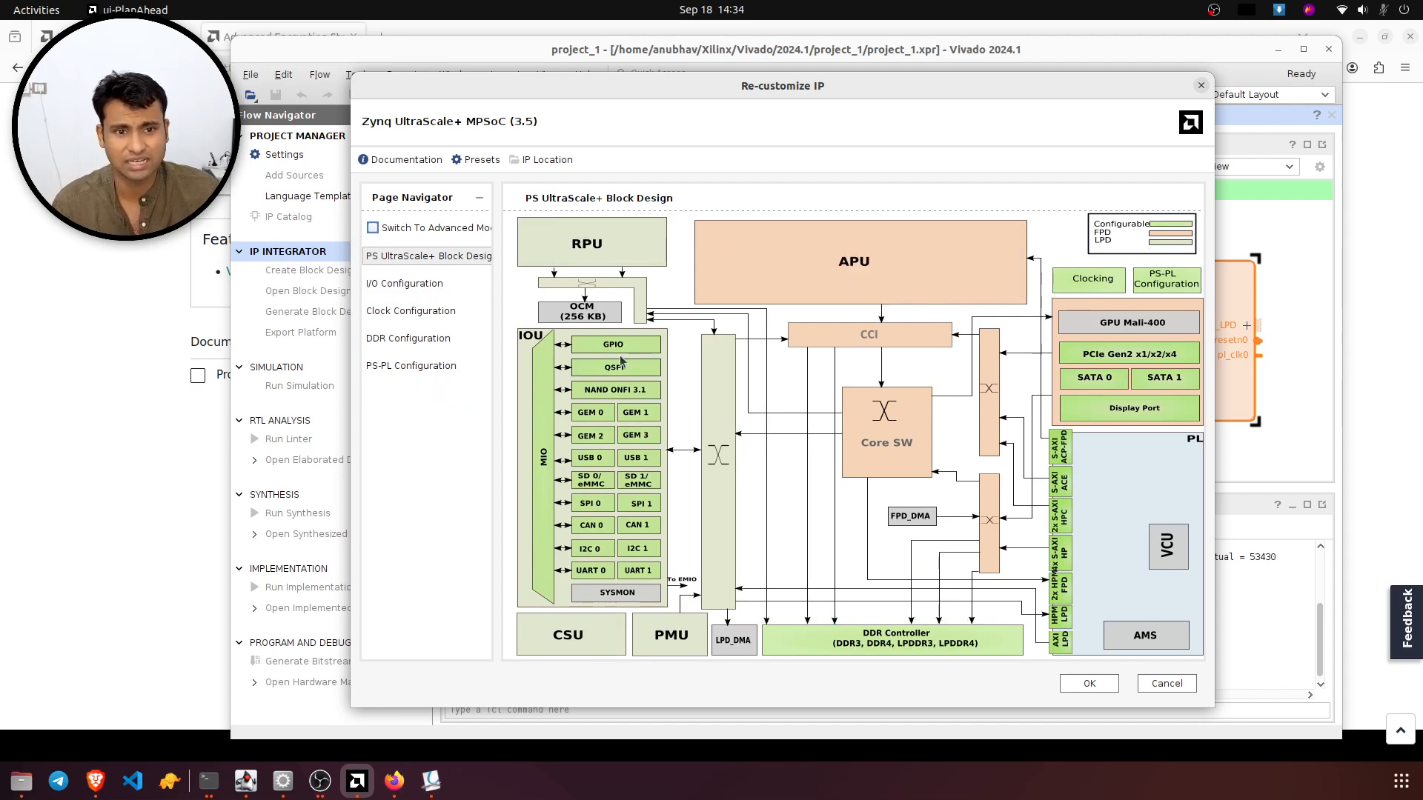
click(1089, 682)
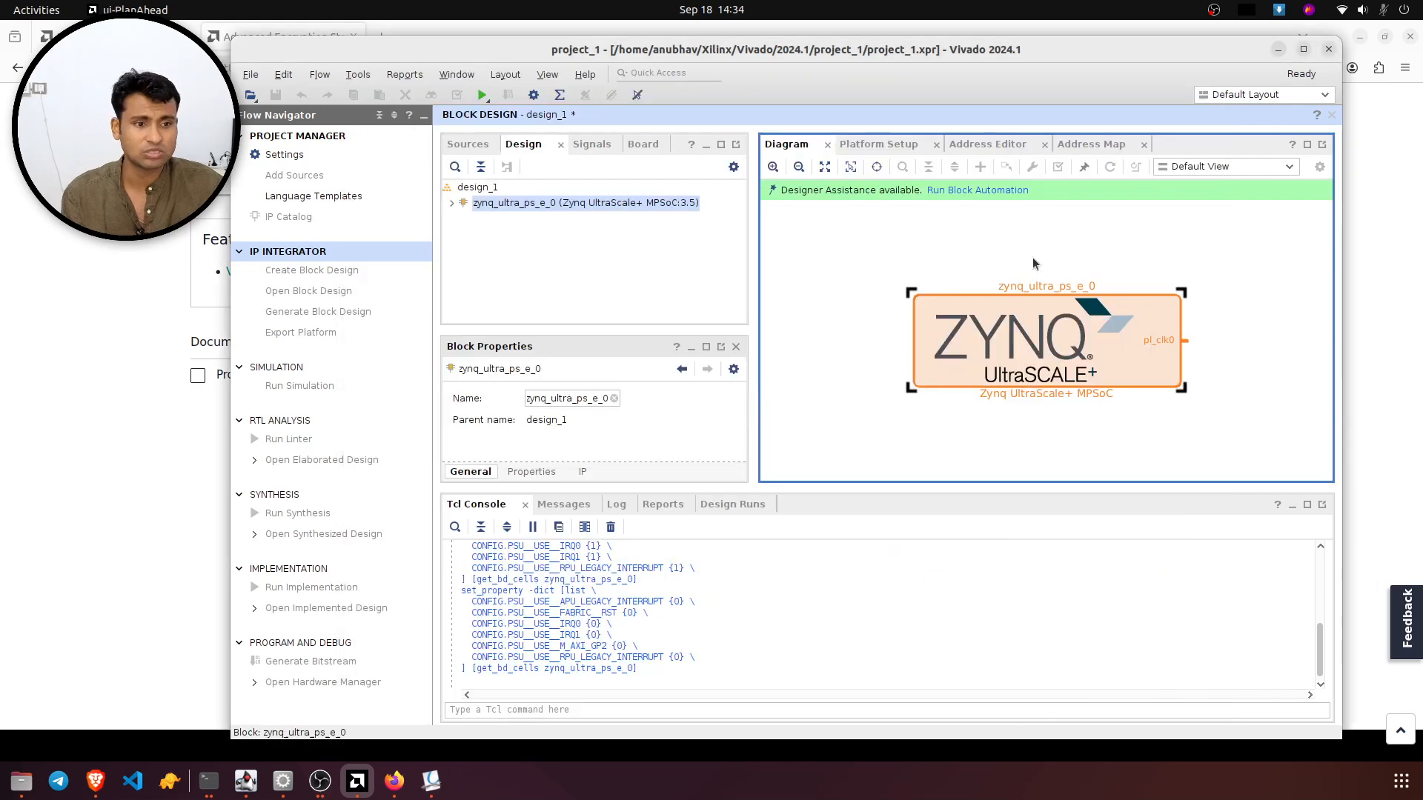
- Run Block Automation on the Zynq UltraScale+ MPSoC with Apply Board Preset enabled
click(970, 191)
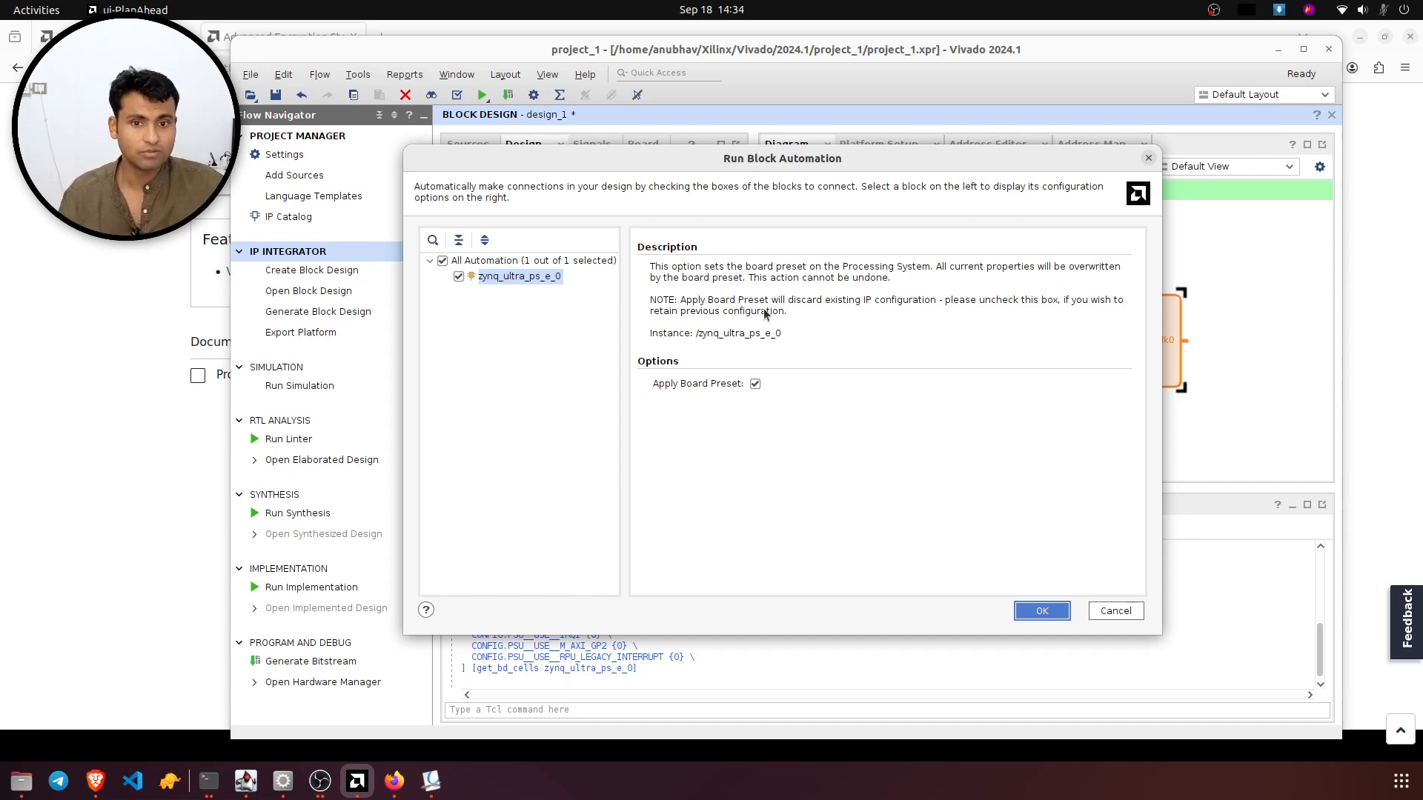
click(1044, 611)
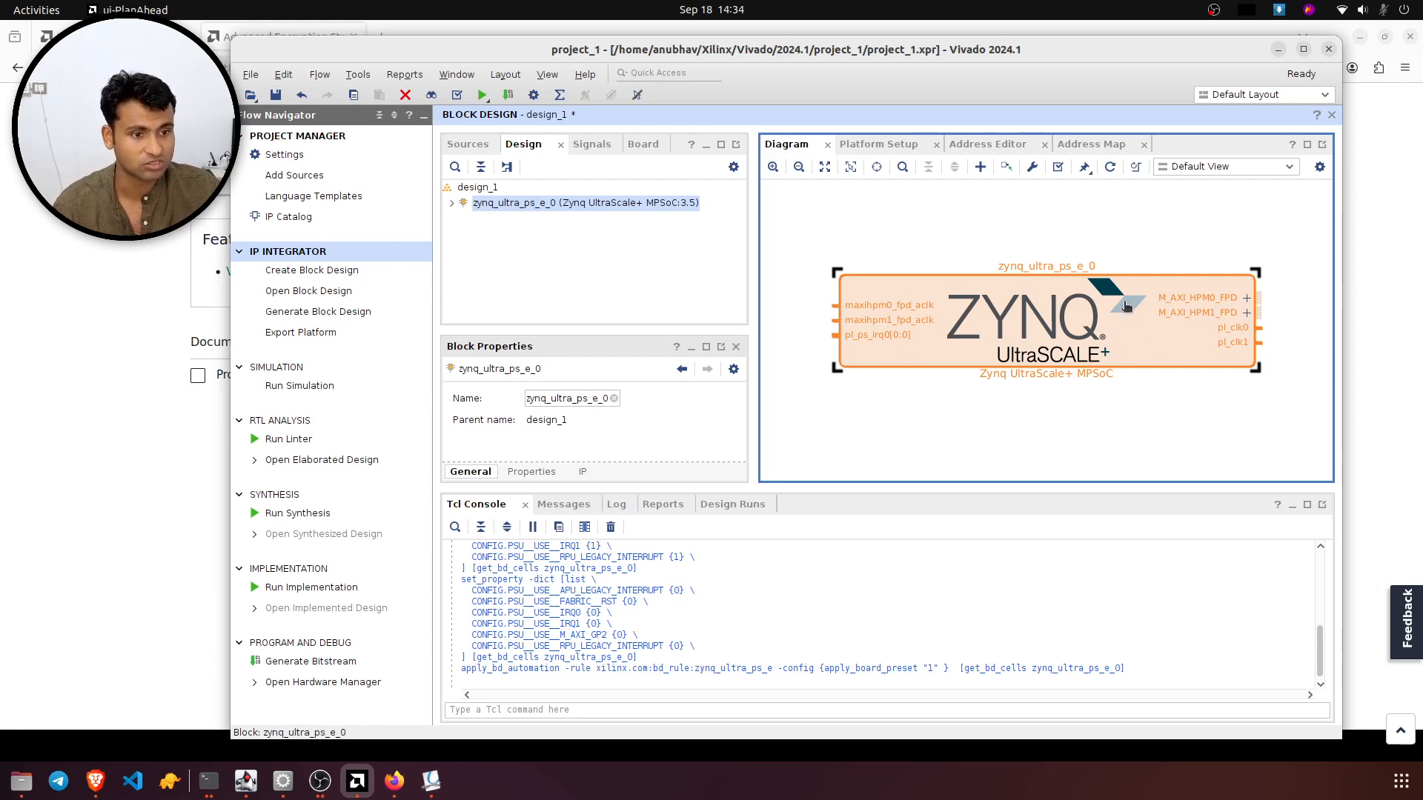
click(935, 223)
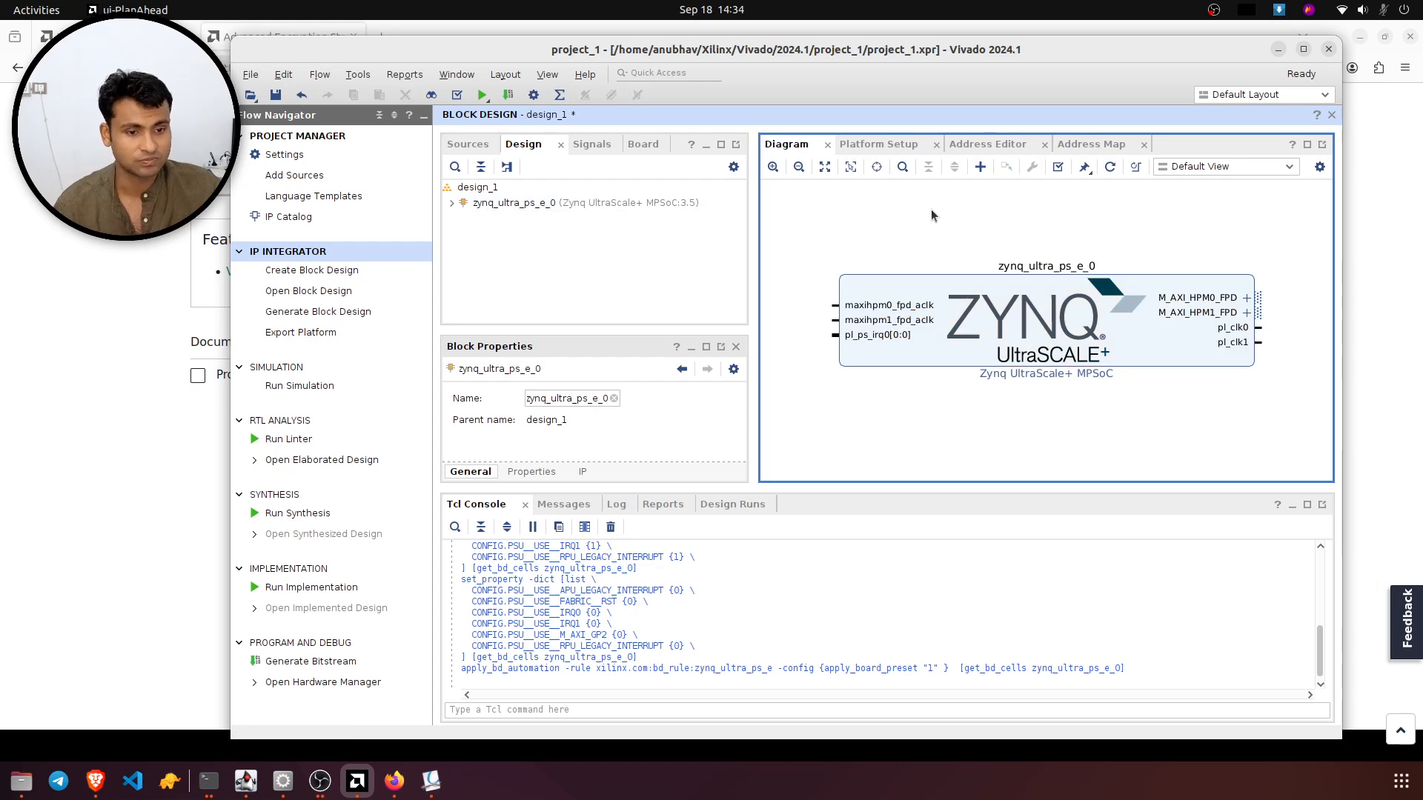
- Search the available IP for "gpio" and add an AXI GPIO to the block design
right_click(931, 211)
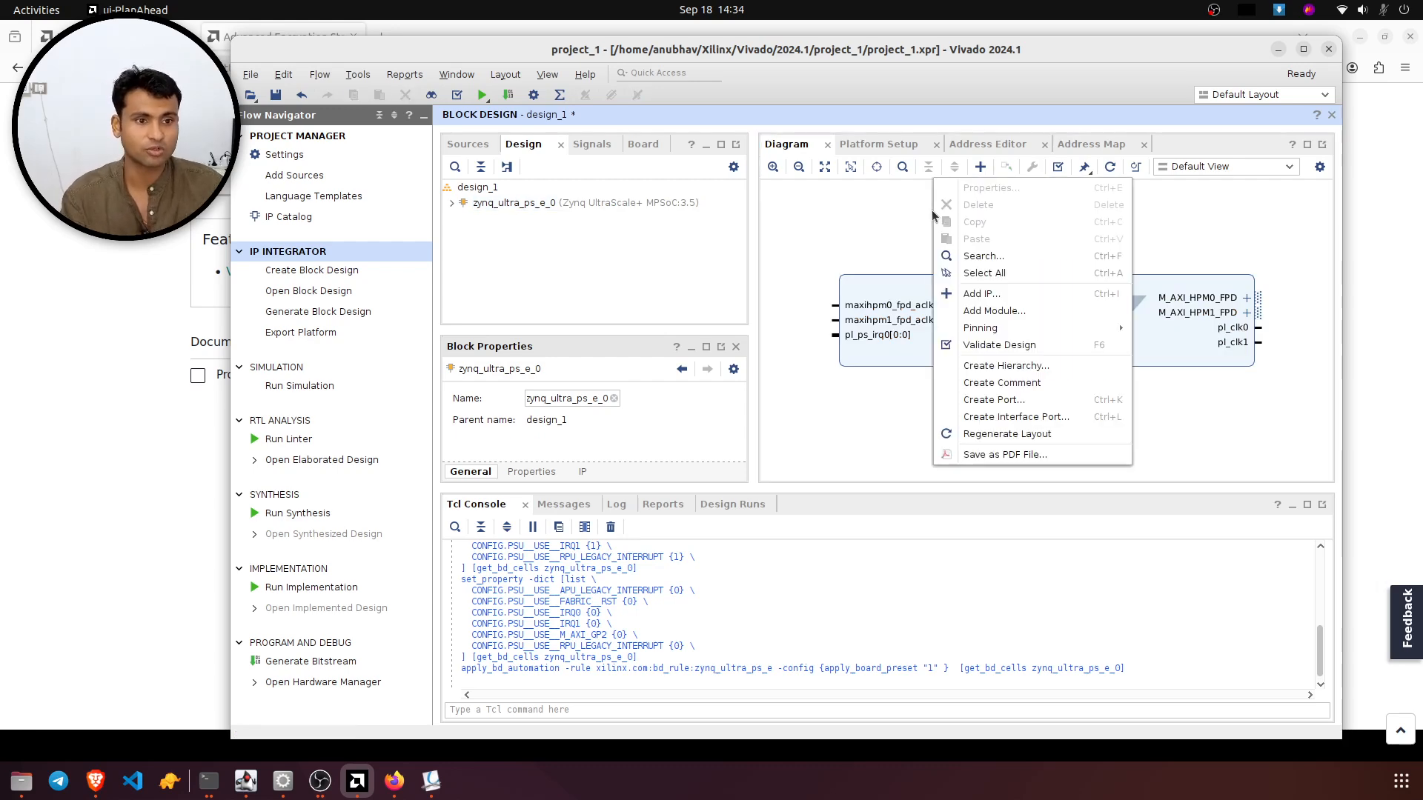
click(1016, 296)
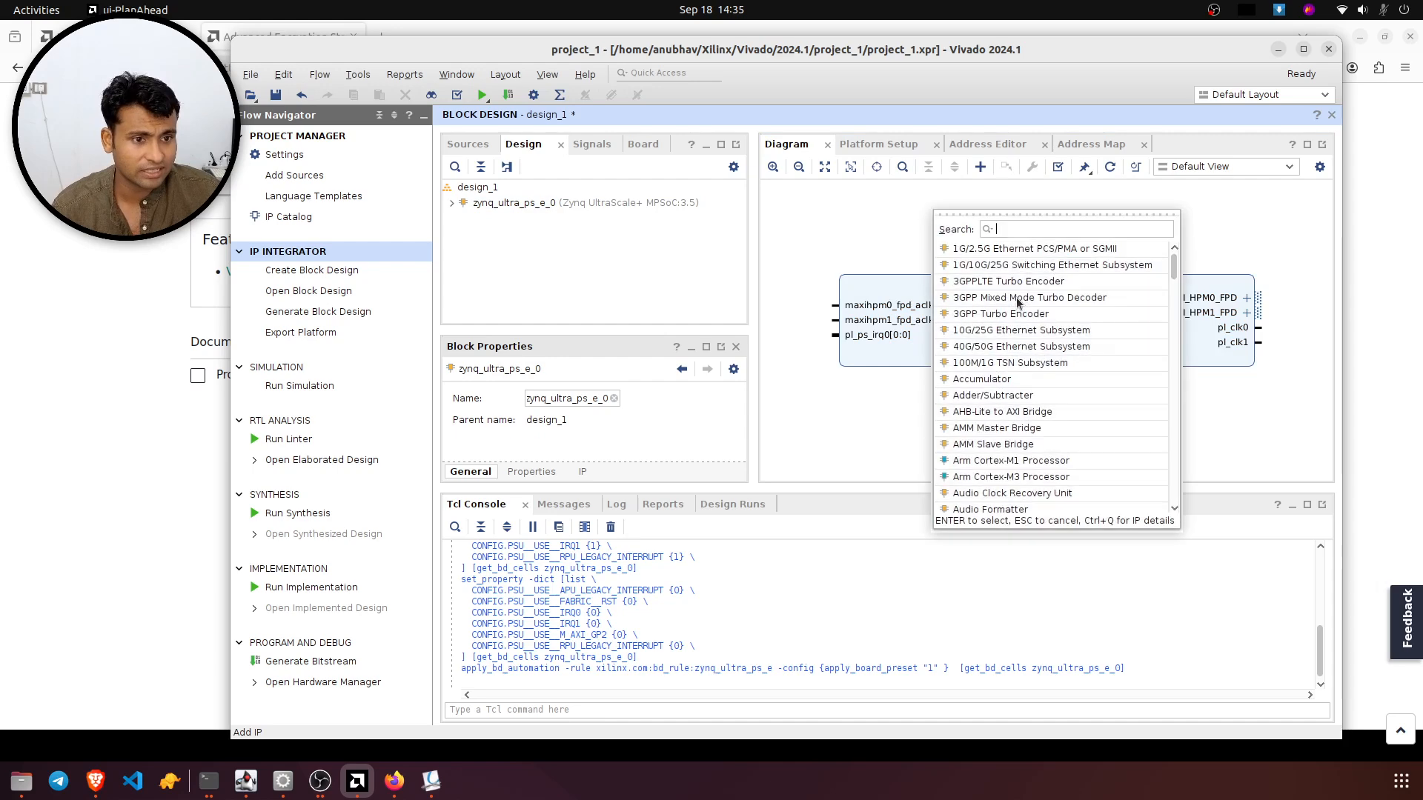
text(gpio)
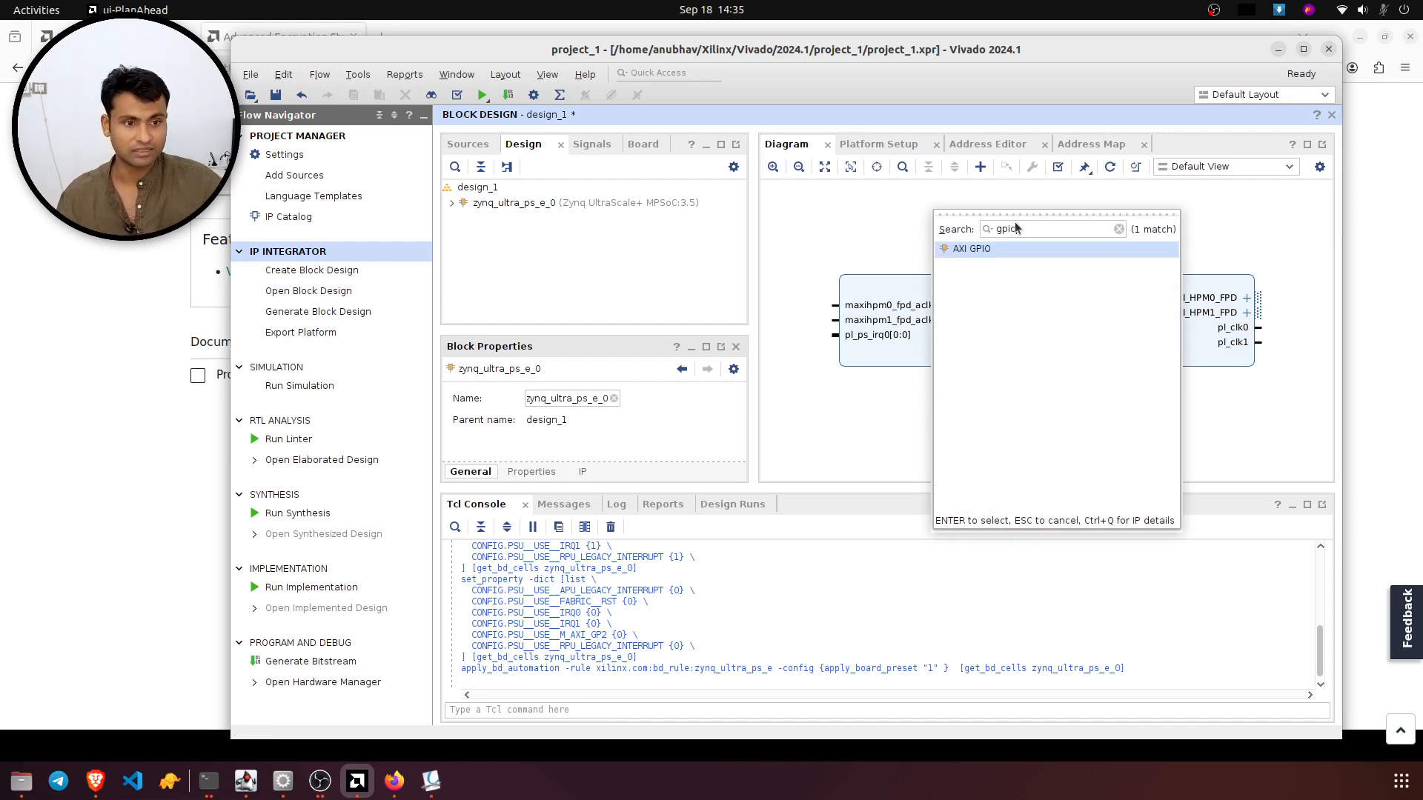
double_click(1009, 251)
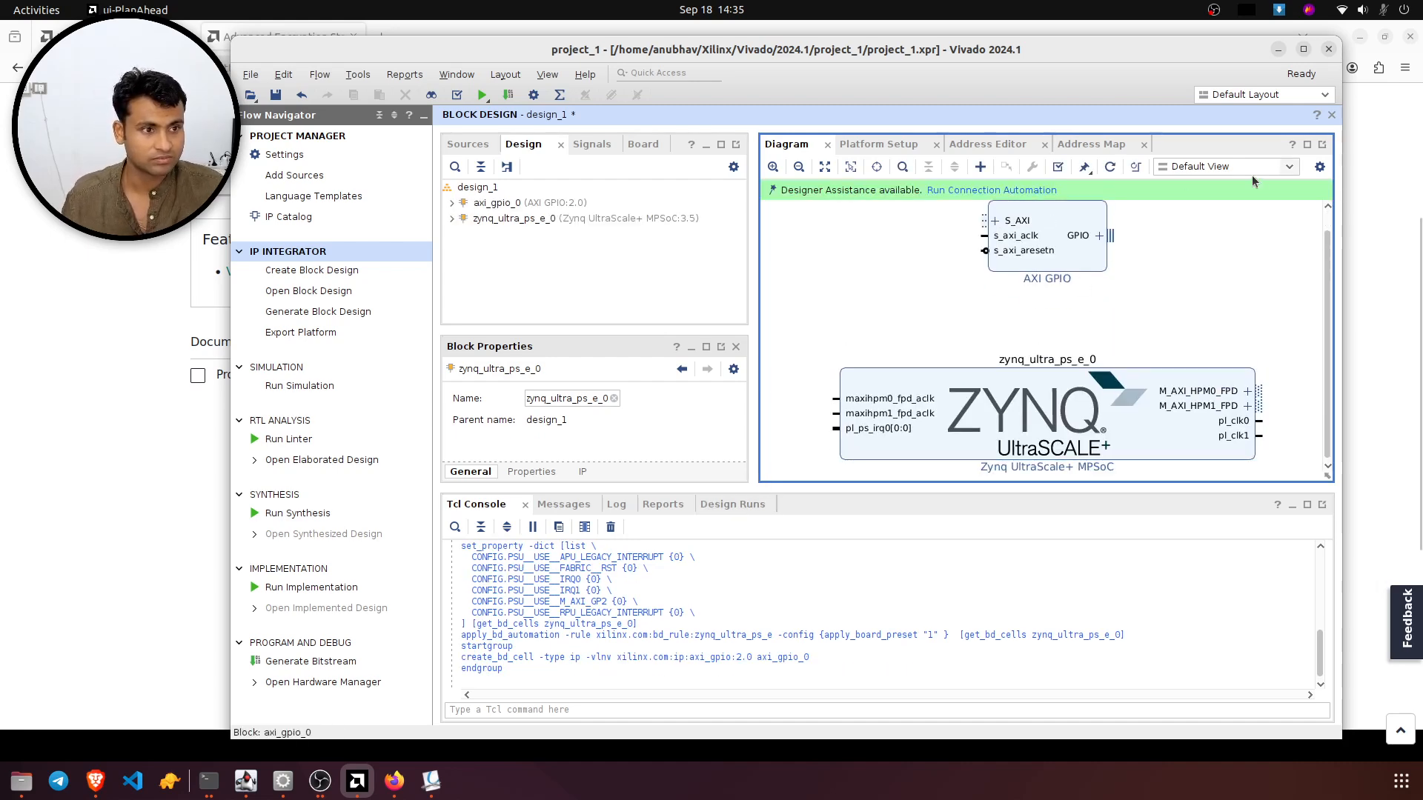
- Enlarge the diagram area and run Connection Automation on axi_gpio_0 for both the GPIO and S_AXI interfaces
drag(749, 166, 655, 166)
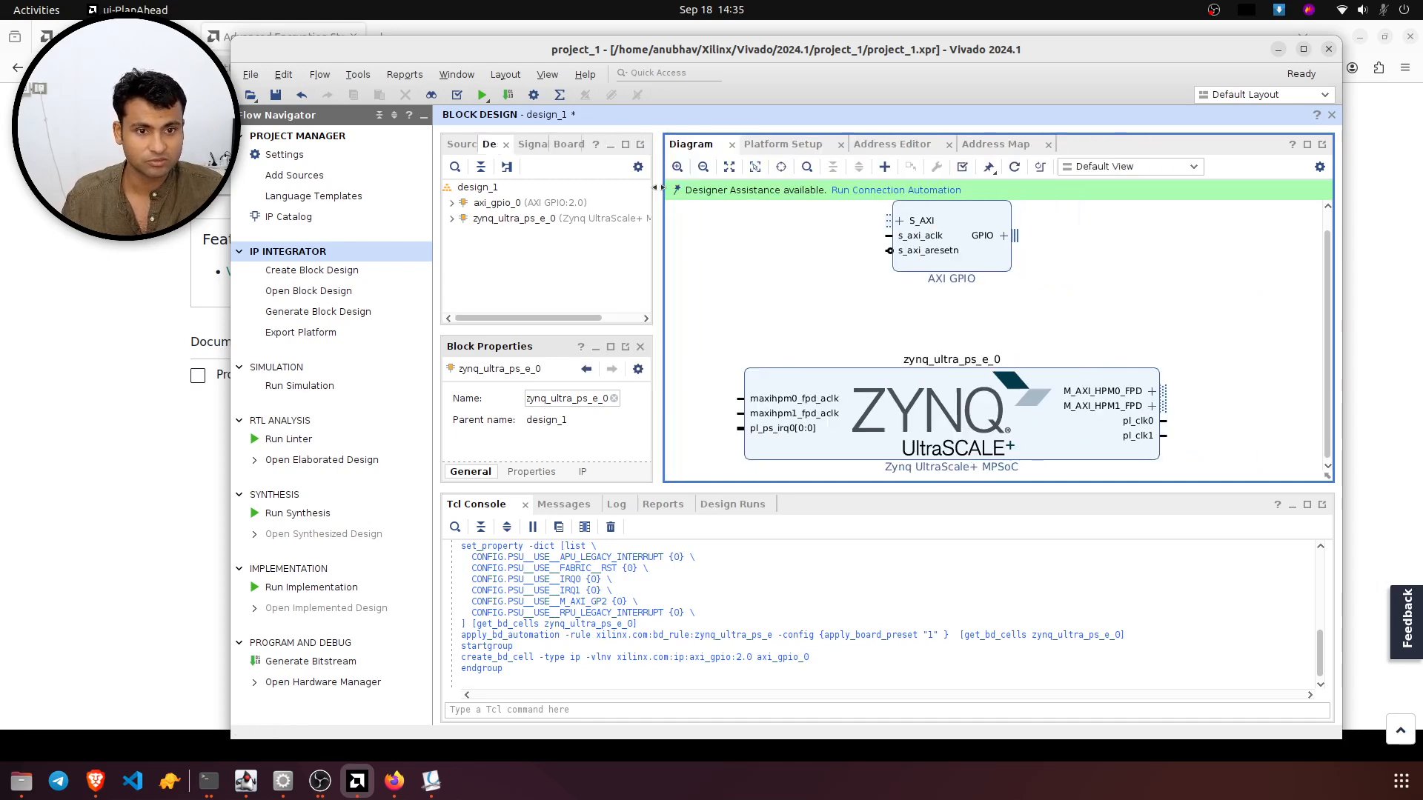
drag(798, 486, 811, 615)
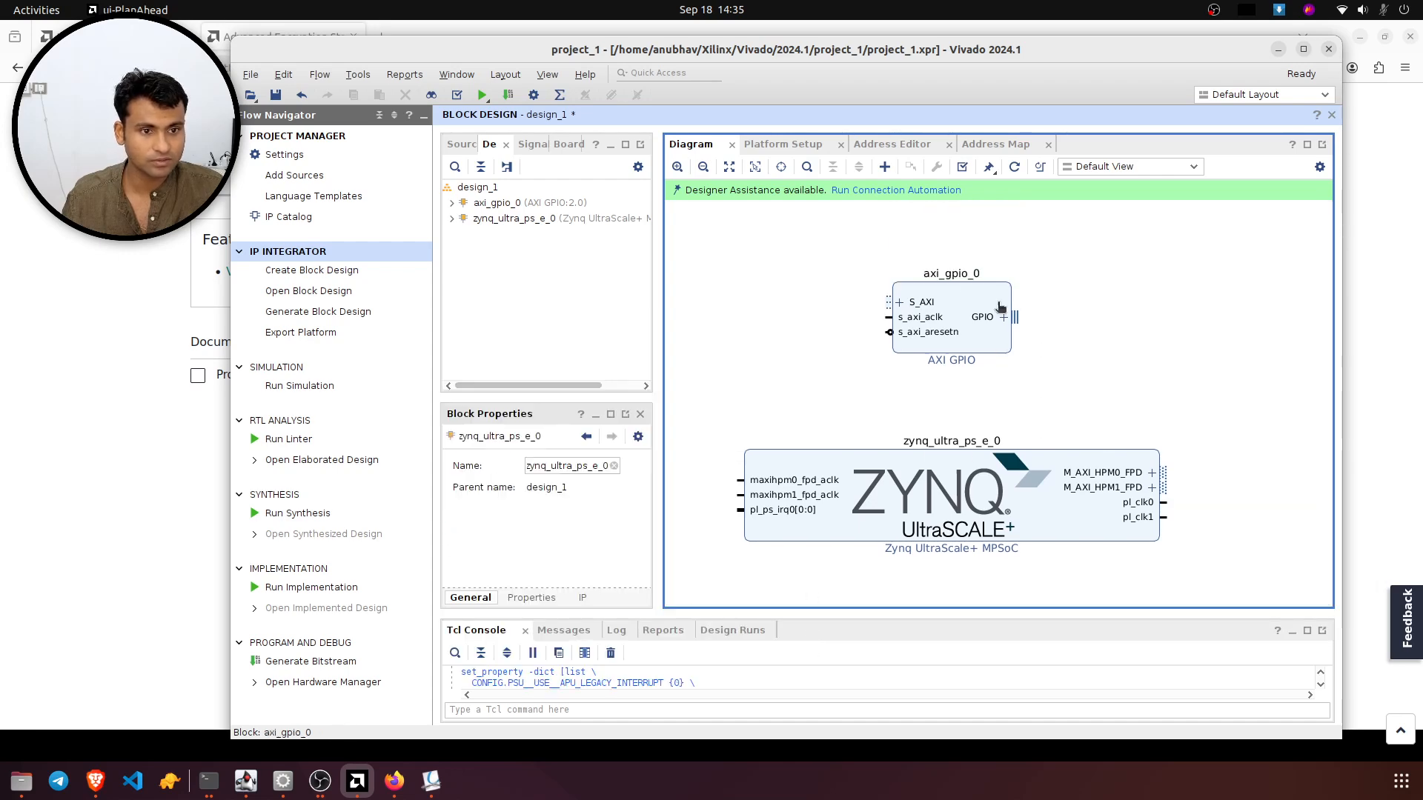
click(891, 191)
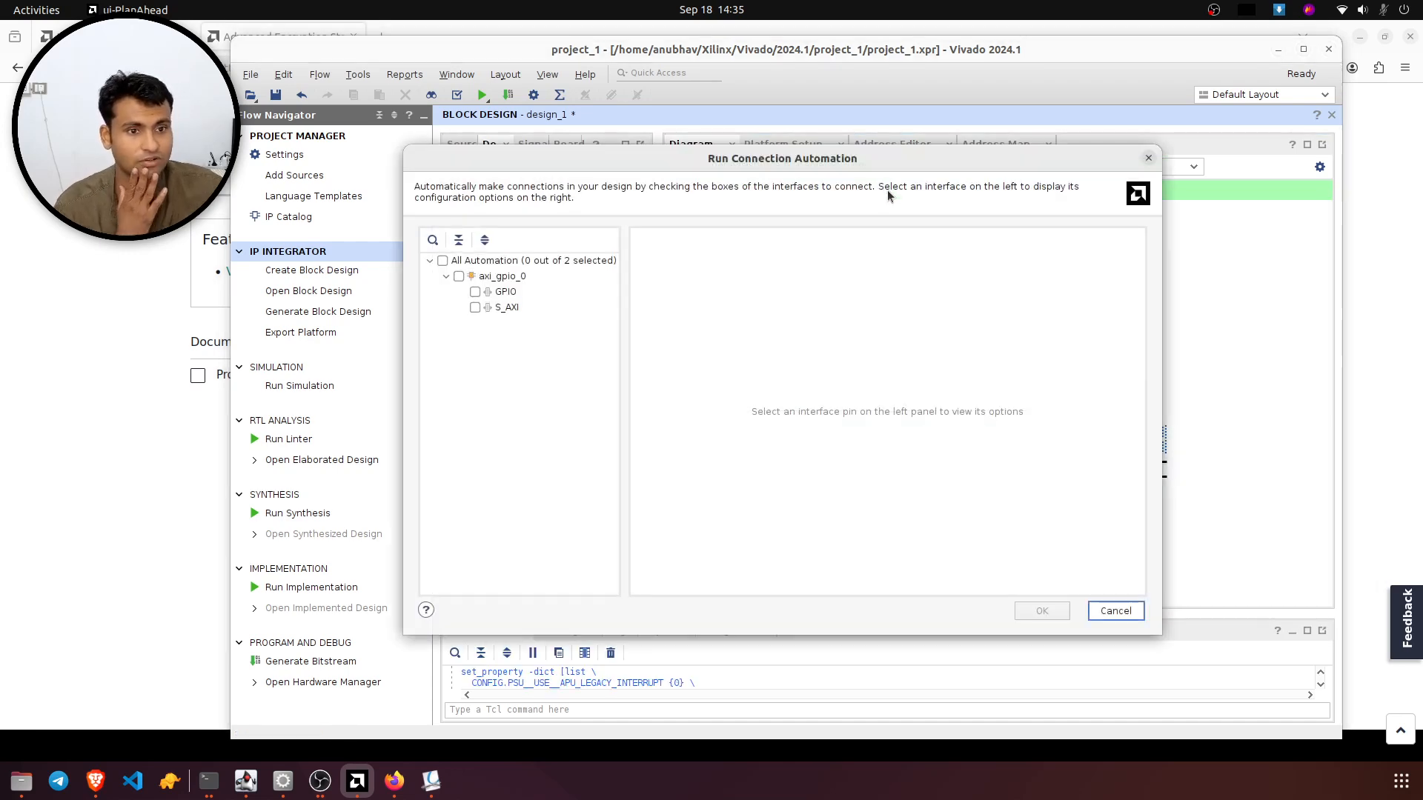
click(442, 260)
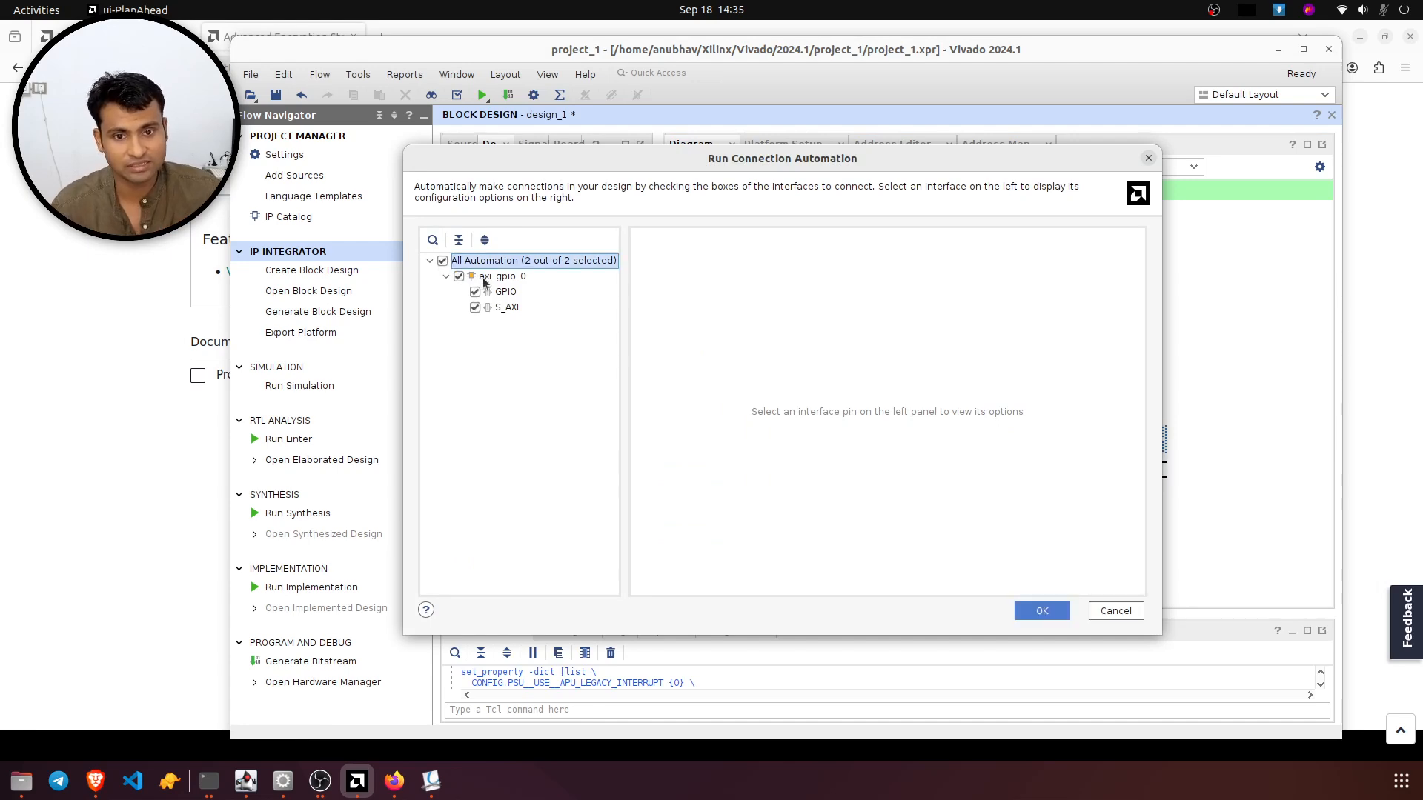
click(506, 292)
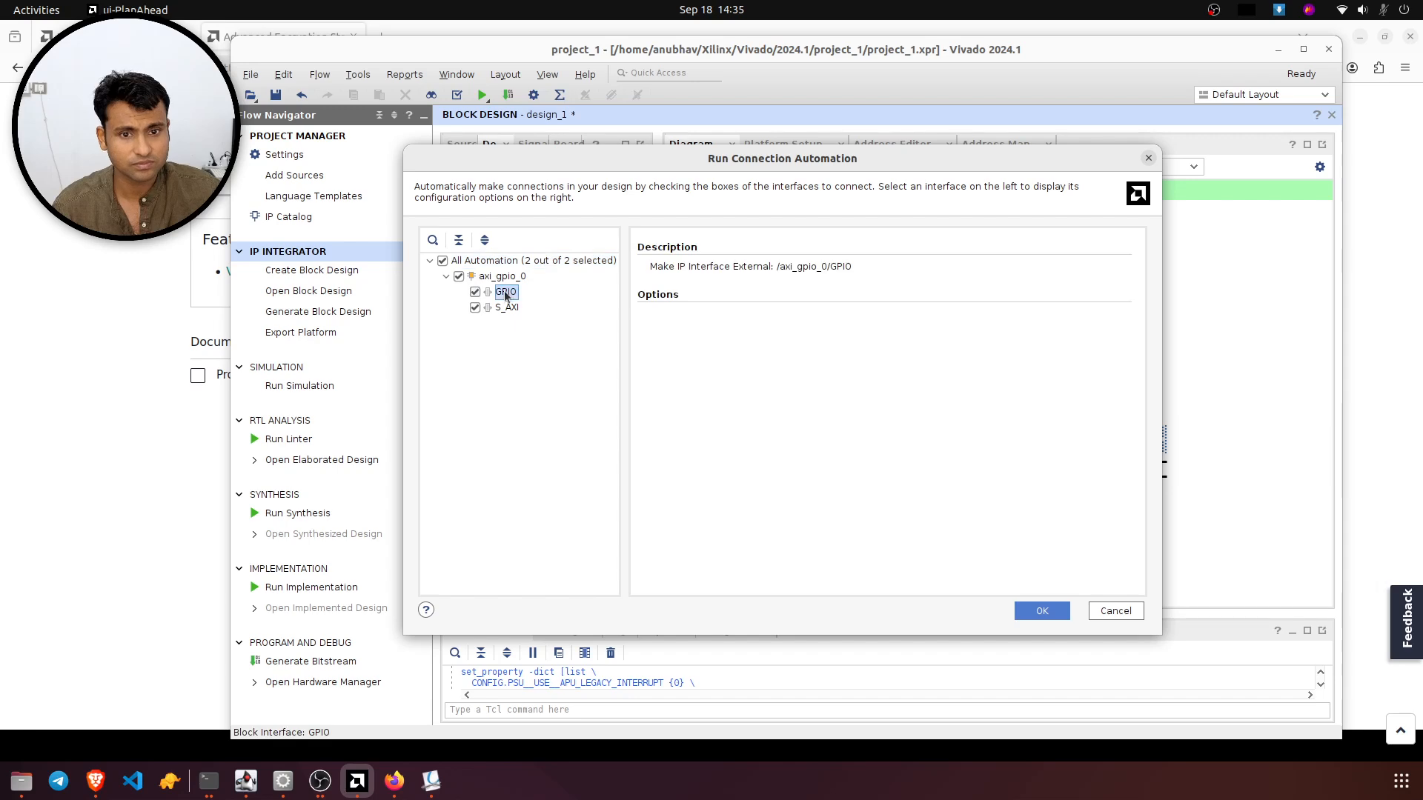
click(516, 310)
click(514, 298)
click(516, 308)
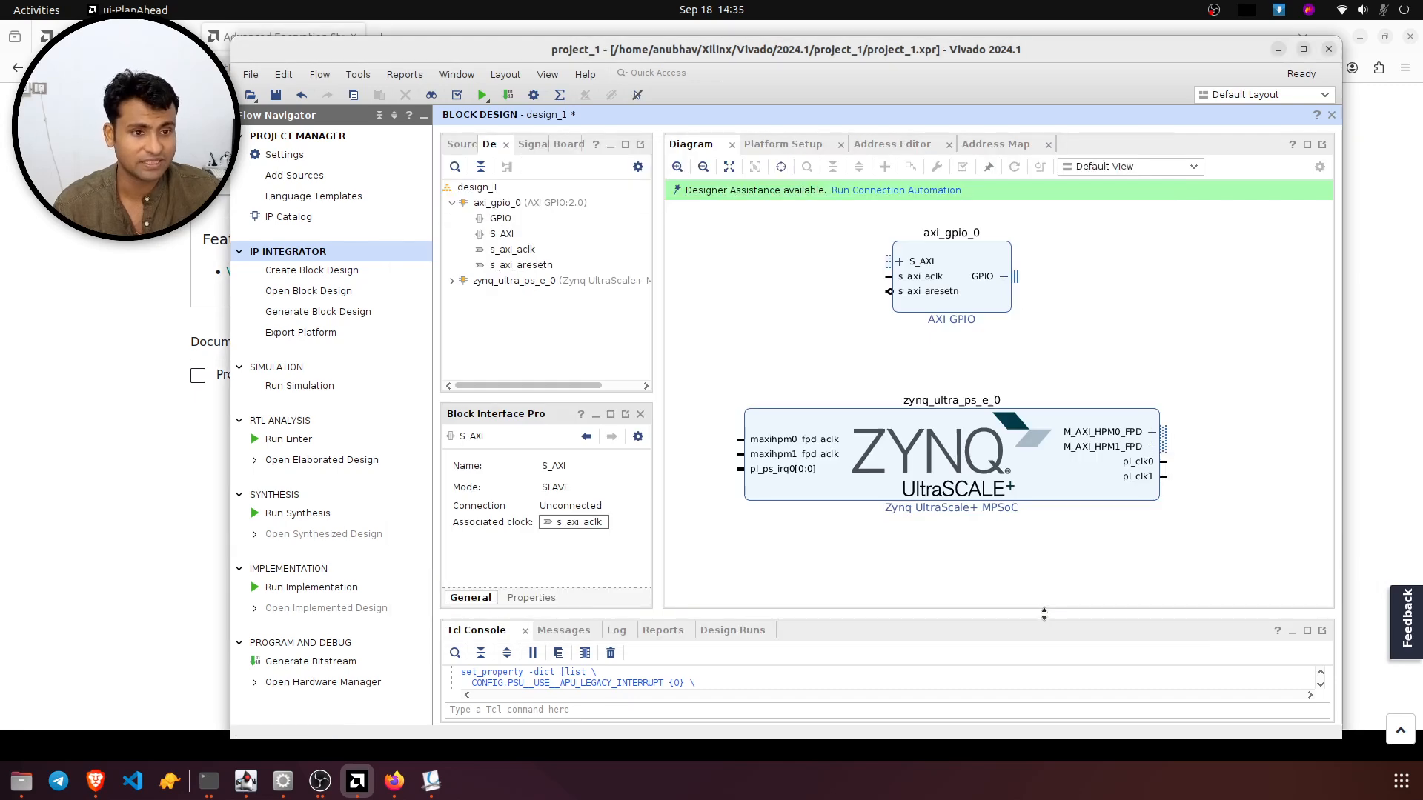
click(1042, 610)
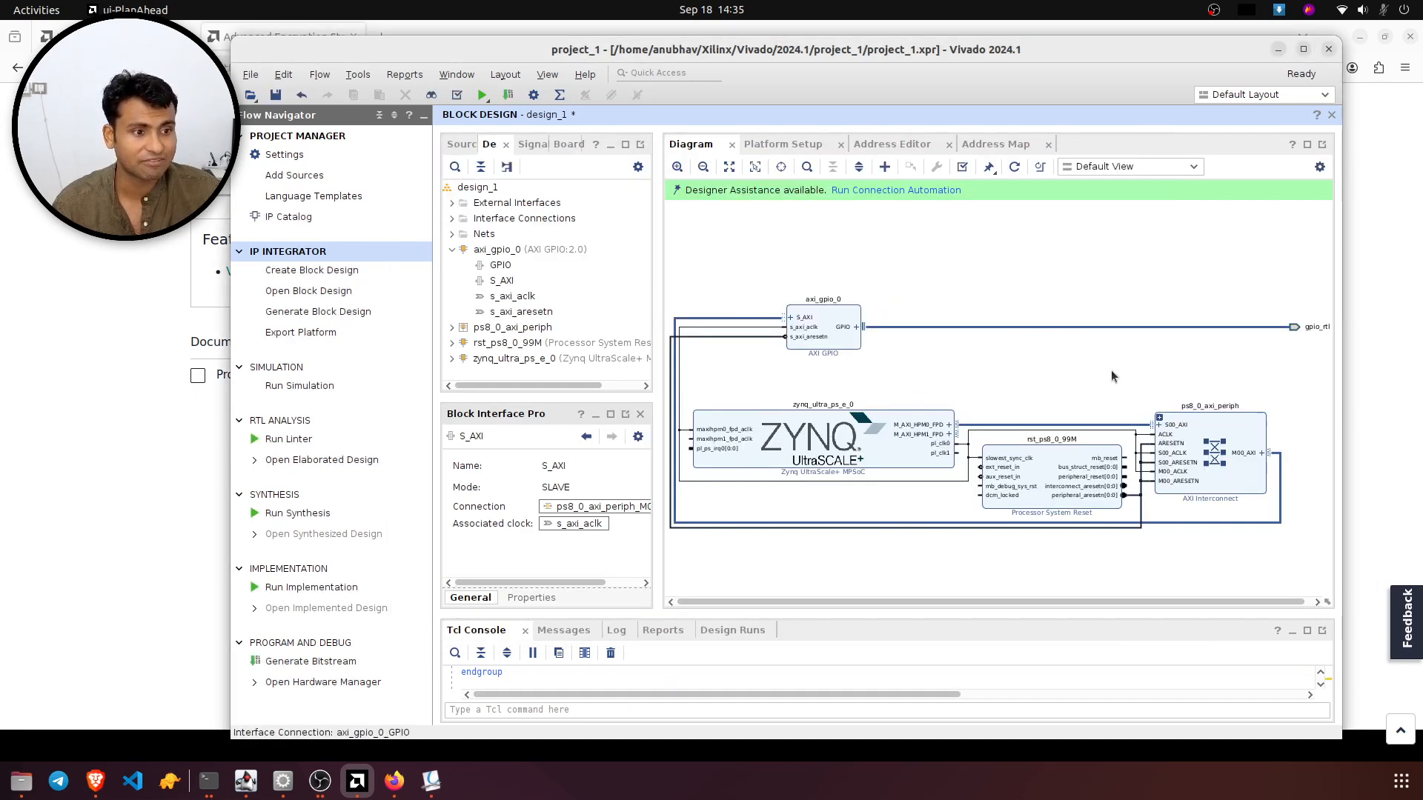
- Run Connection Automation for ext_reset_in on rst_ps8_0_99M and M_AXI_HPM1_FPD on zynq_ultra_ps_e_0, and regenerate the diagram layout
click(923, 192)
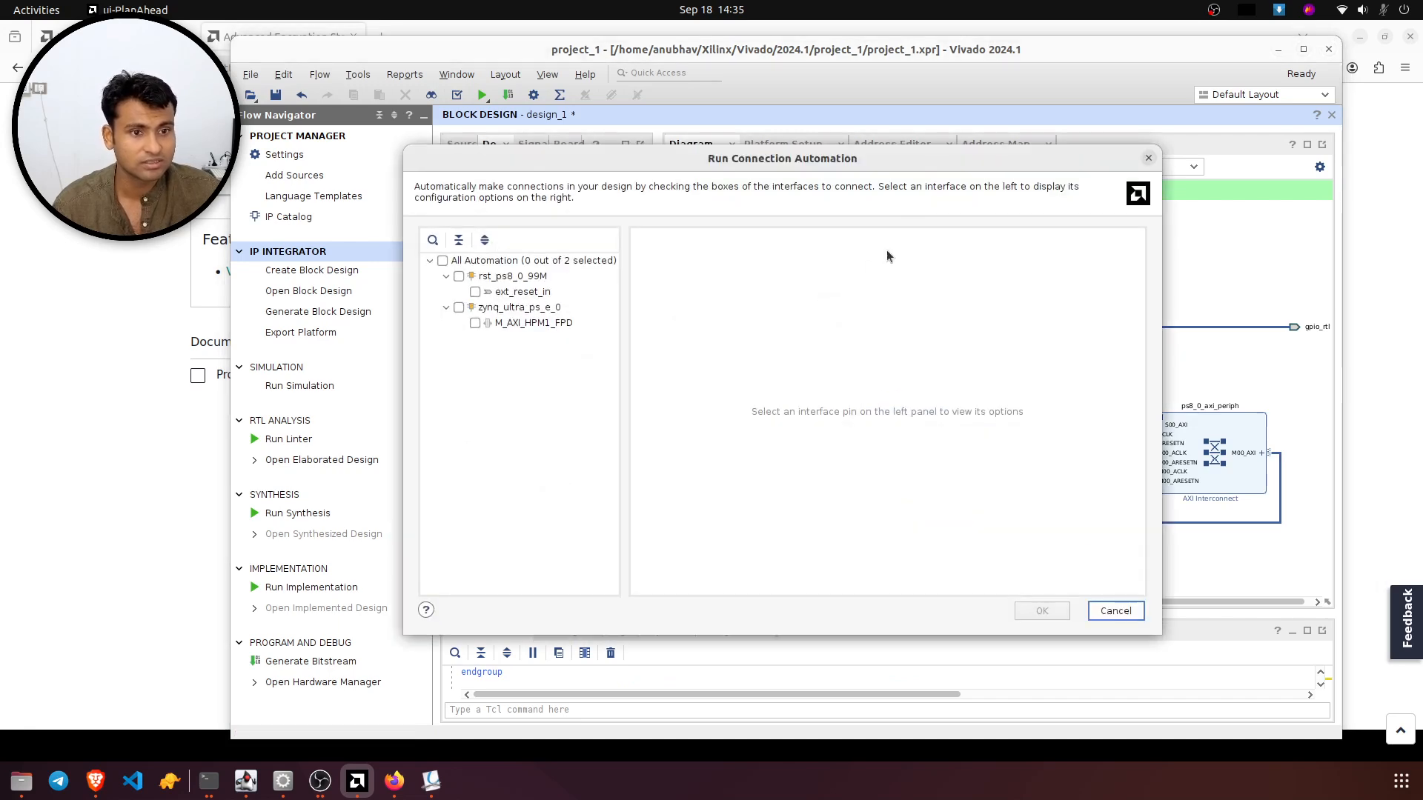
click(443, 261)
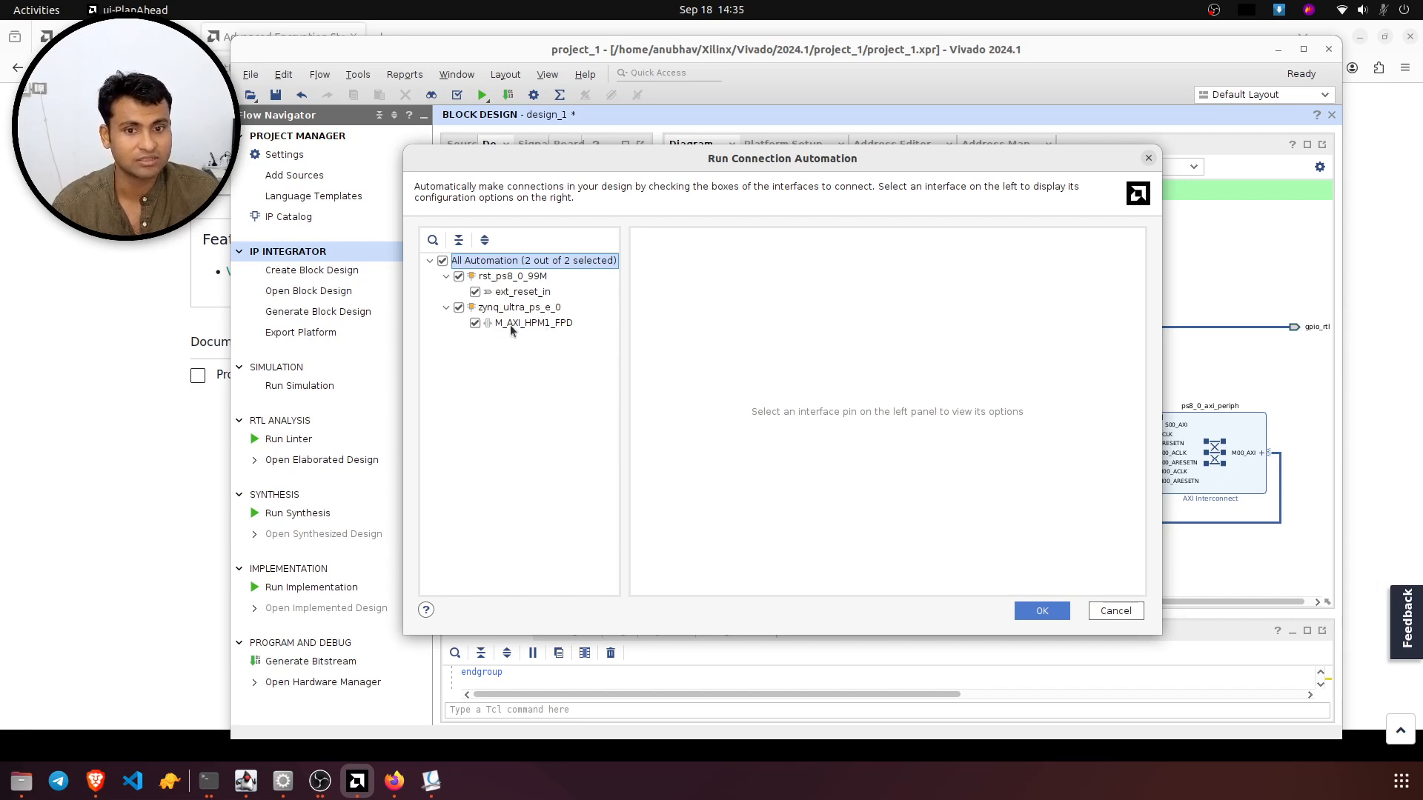
click(1041, 611)
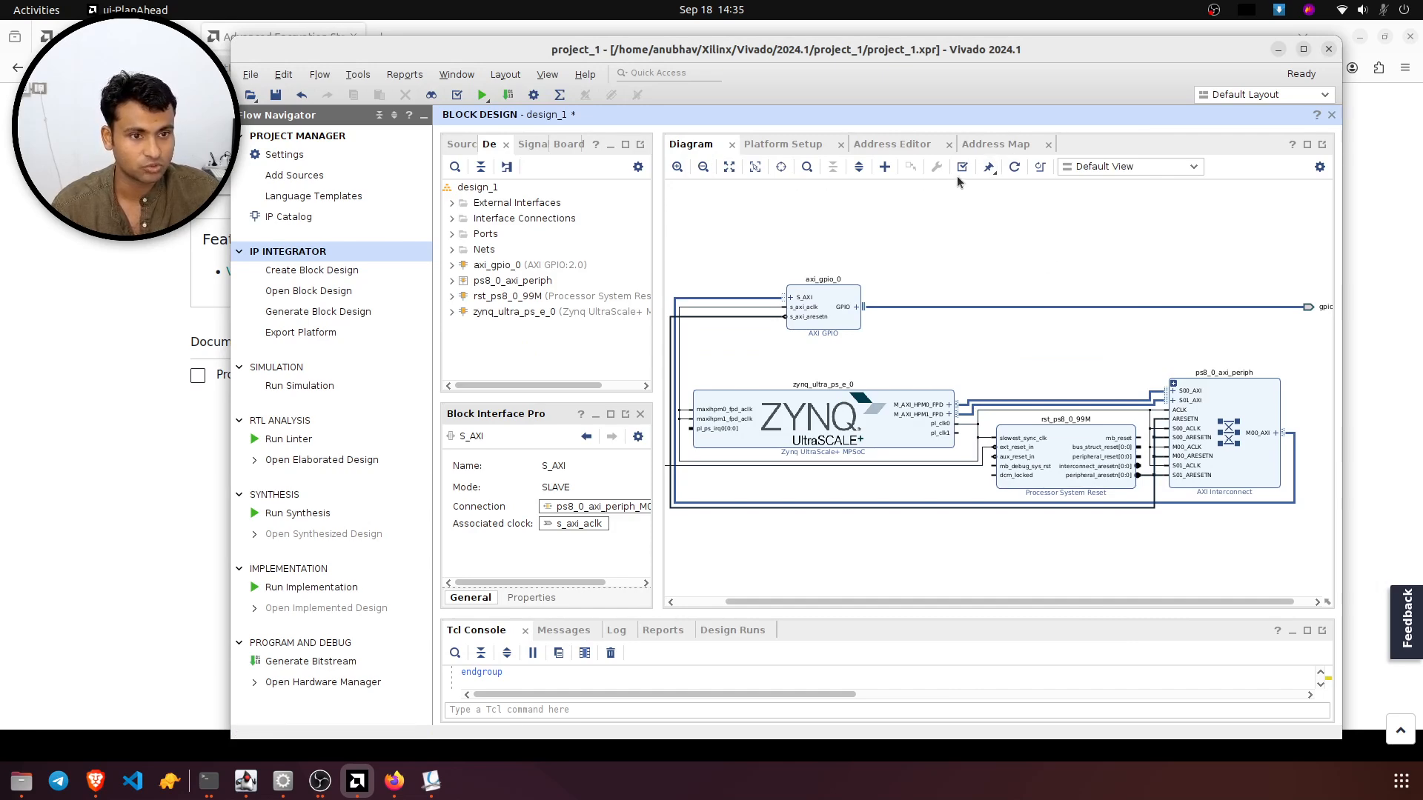
click(1013, 170)
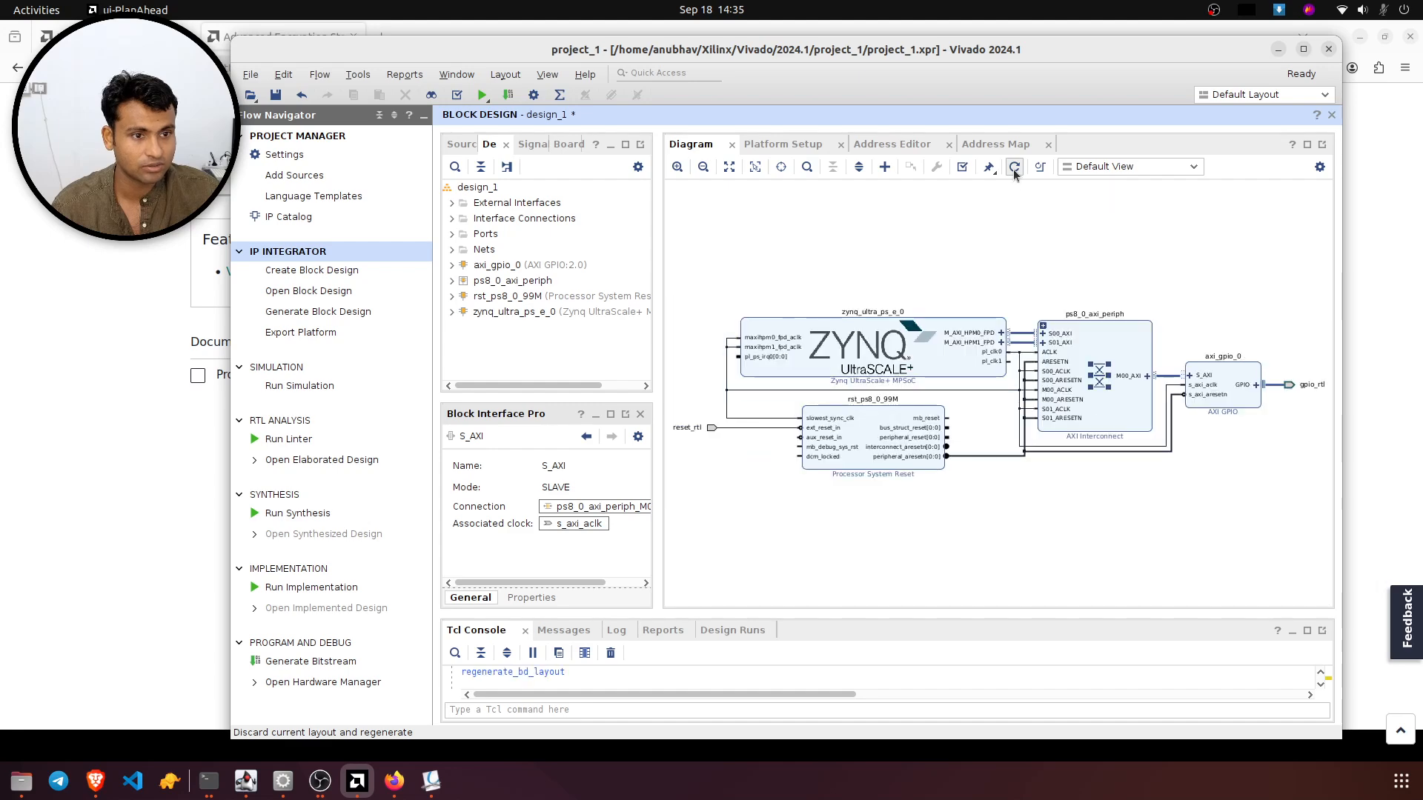
- Examine how the Zynq MPSoC, Processor System Reset, AXI Interconnect and AXI GPIO blocks are connected in the diagram
drag(687, 285, 1186, 549)
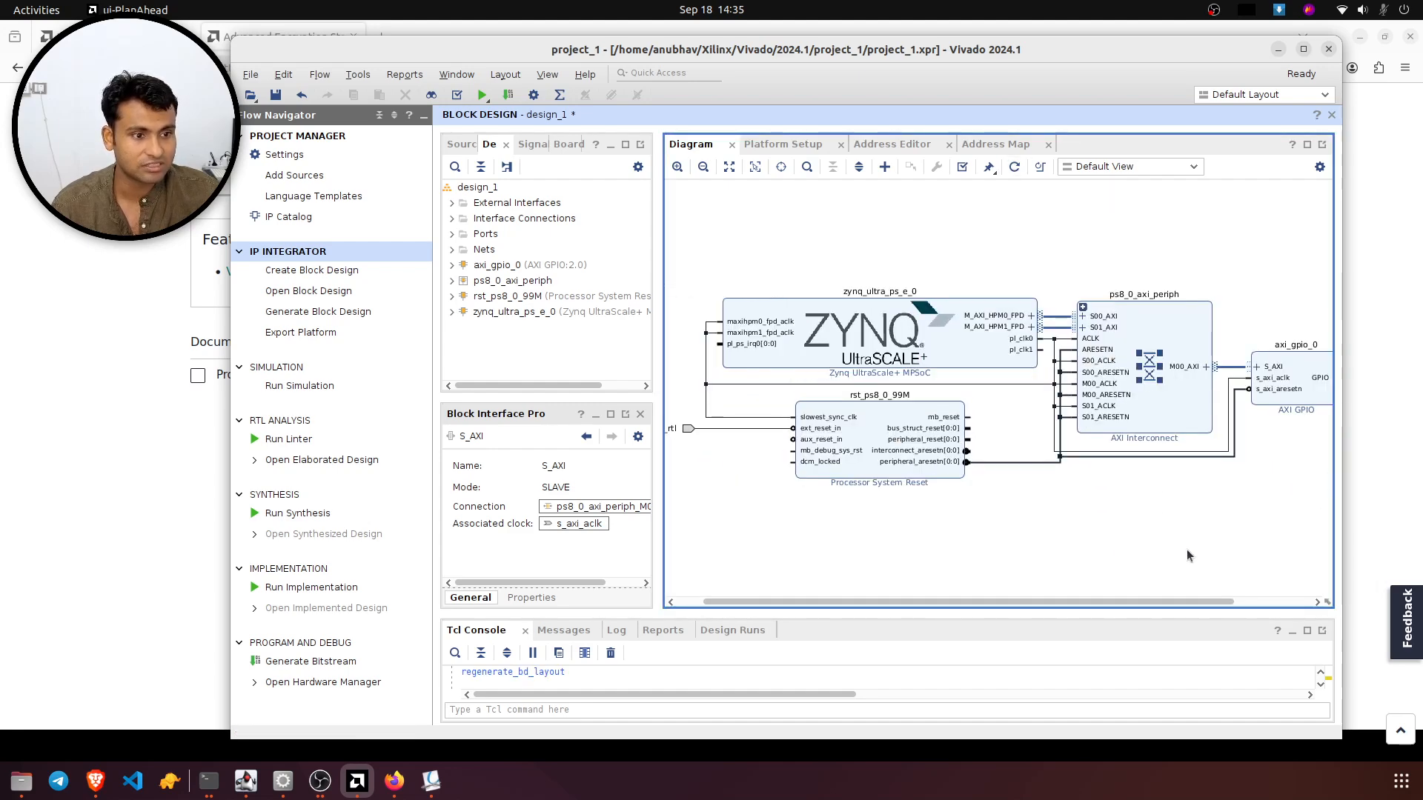
drag(898, 604, 812, 606)
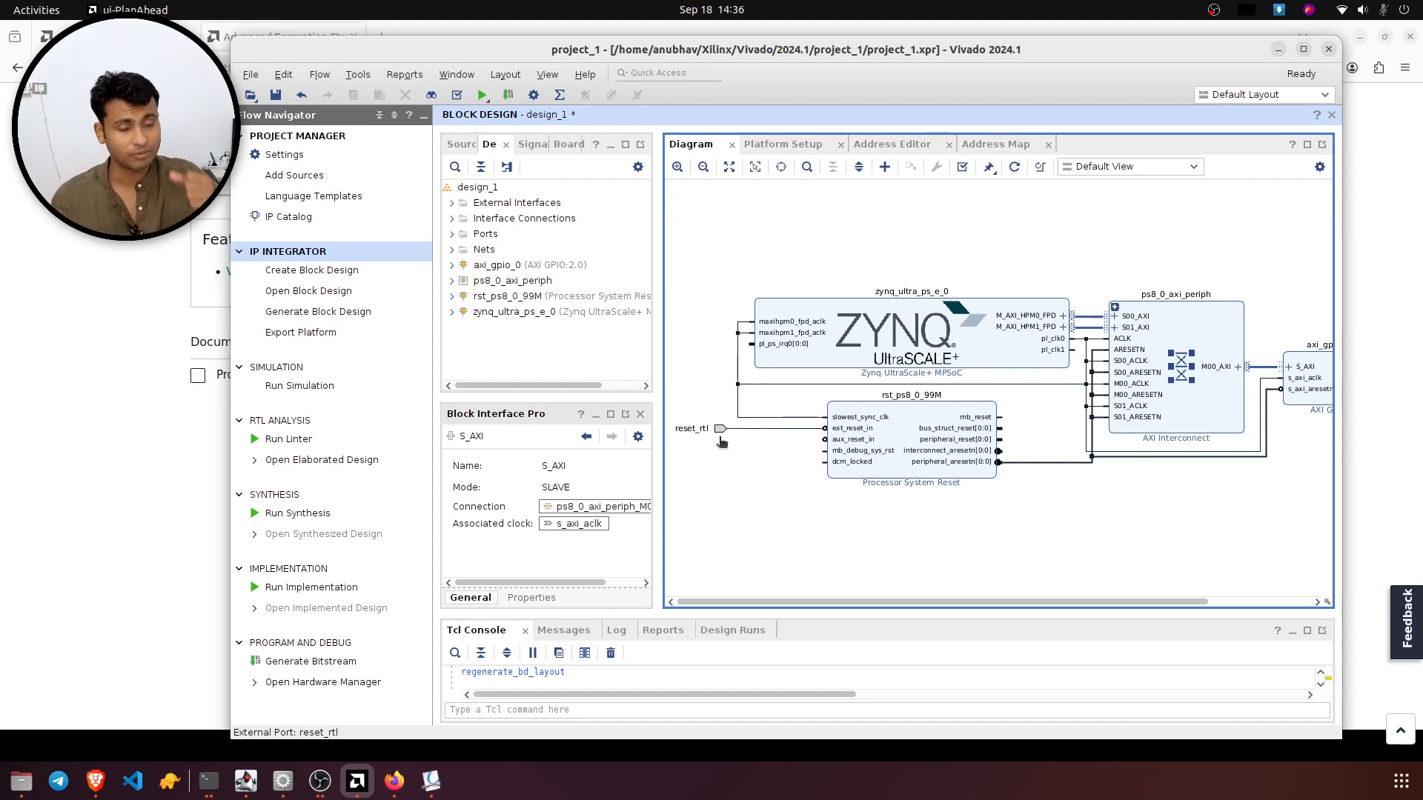
click(924, 445)
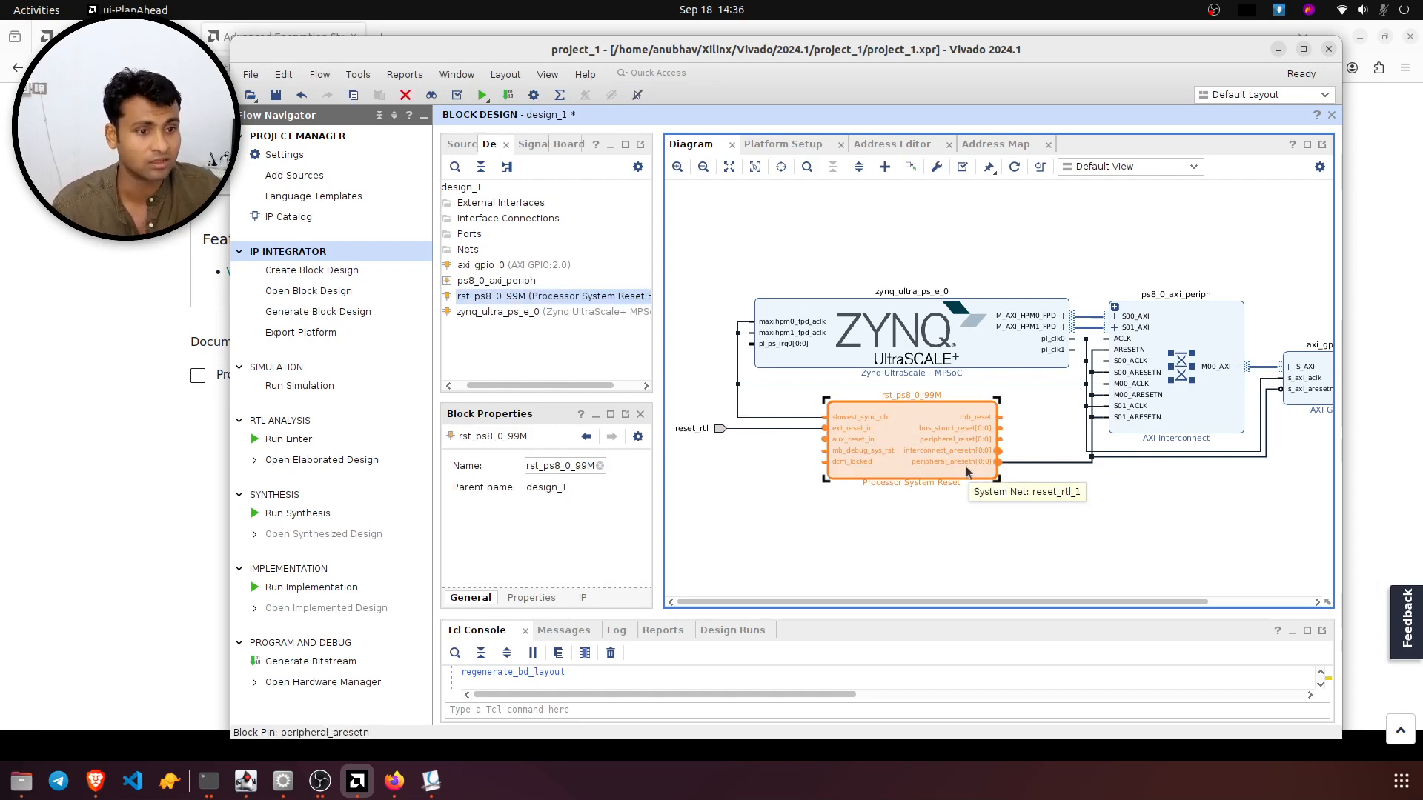
click(944, 328)
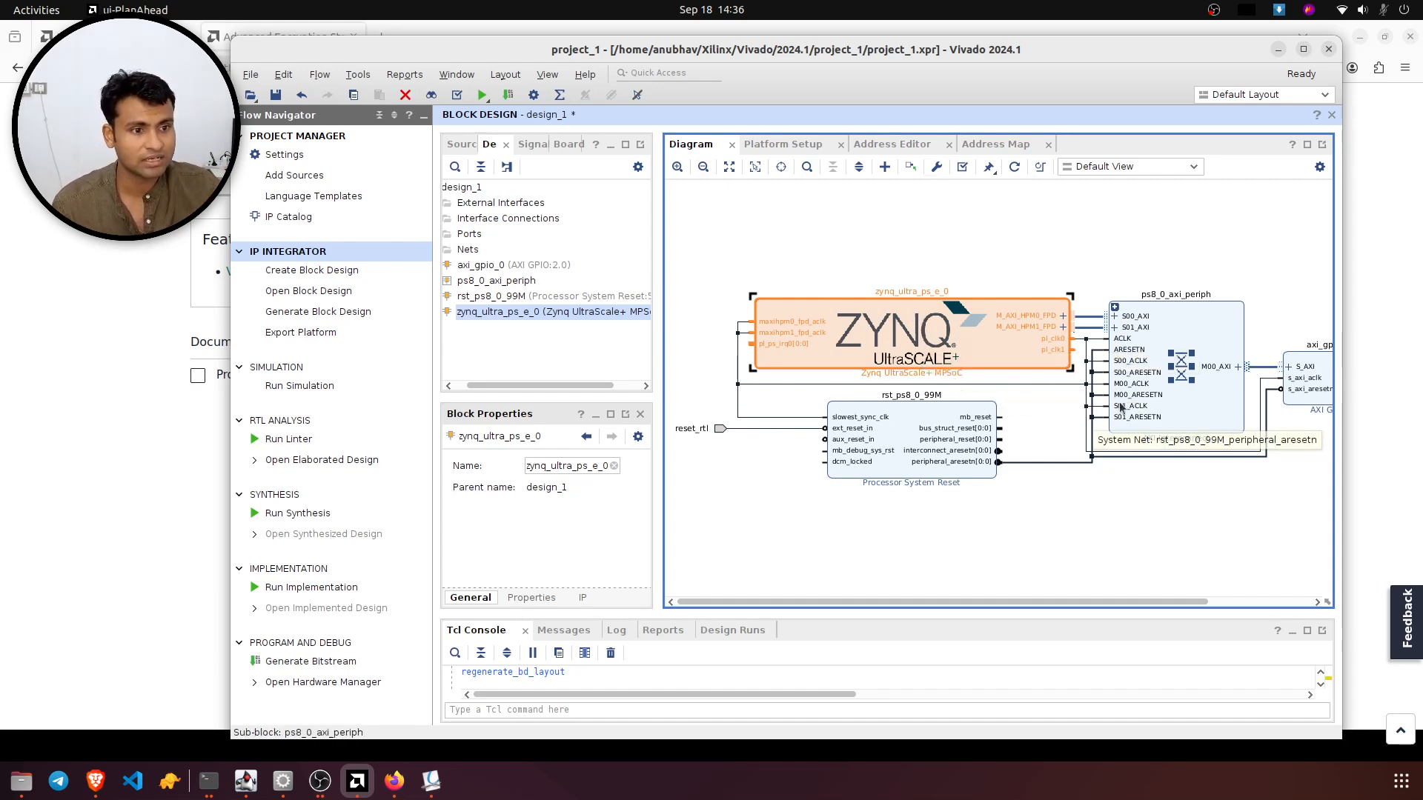
drag(1166, 594, 1215, 605)
scroll(1115, 553, up, 2)
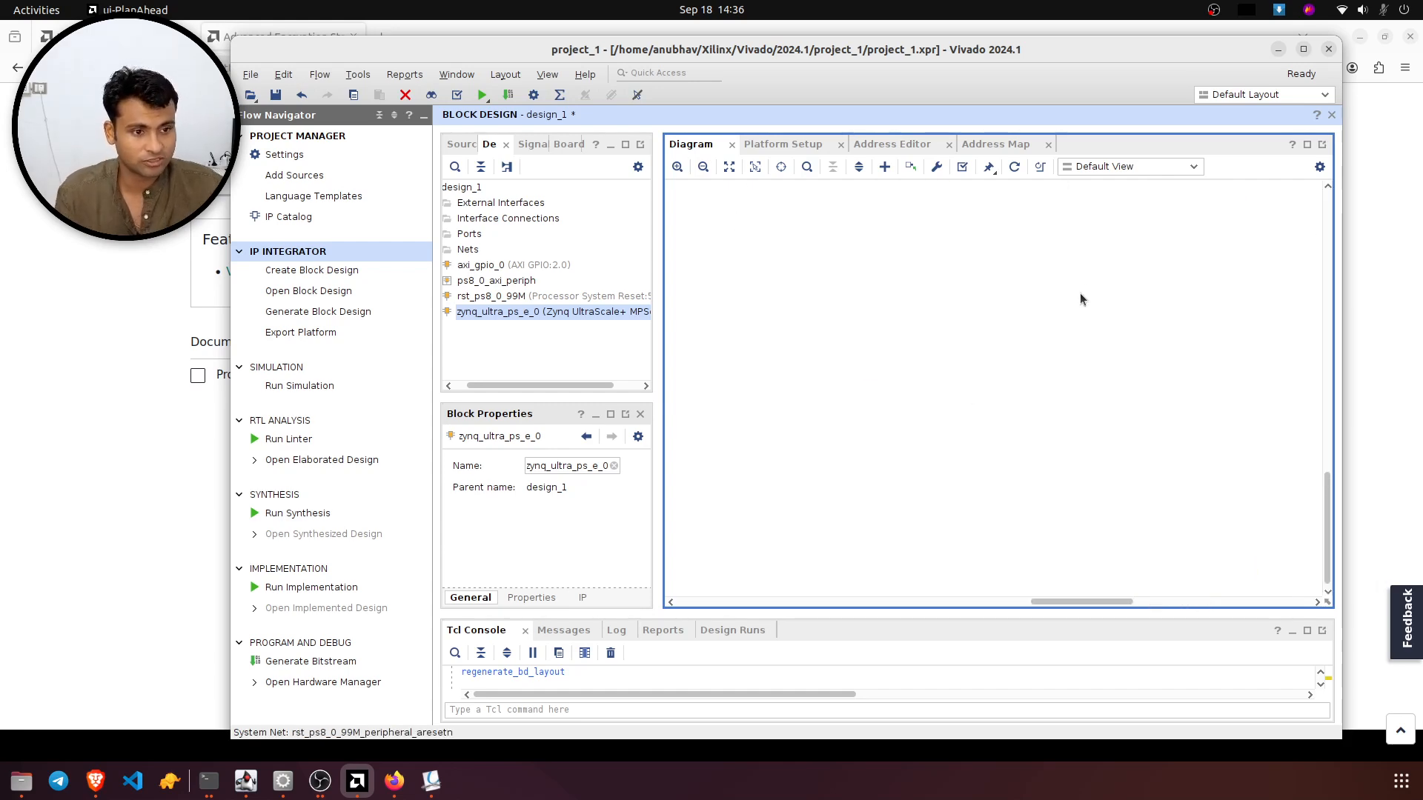
click(1015, 166)
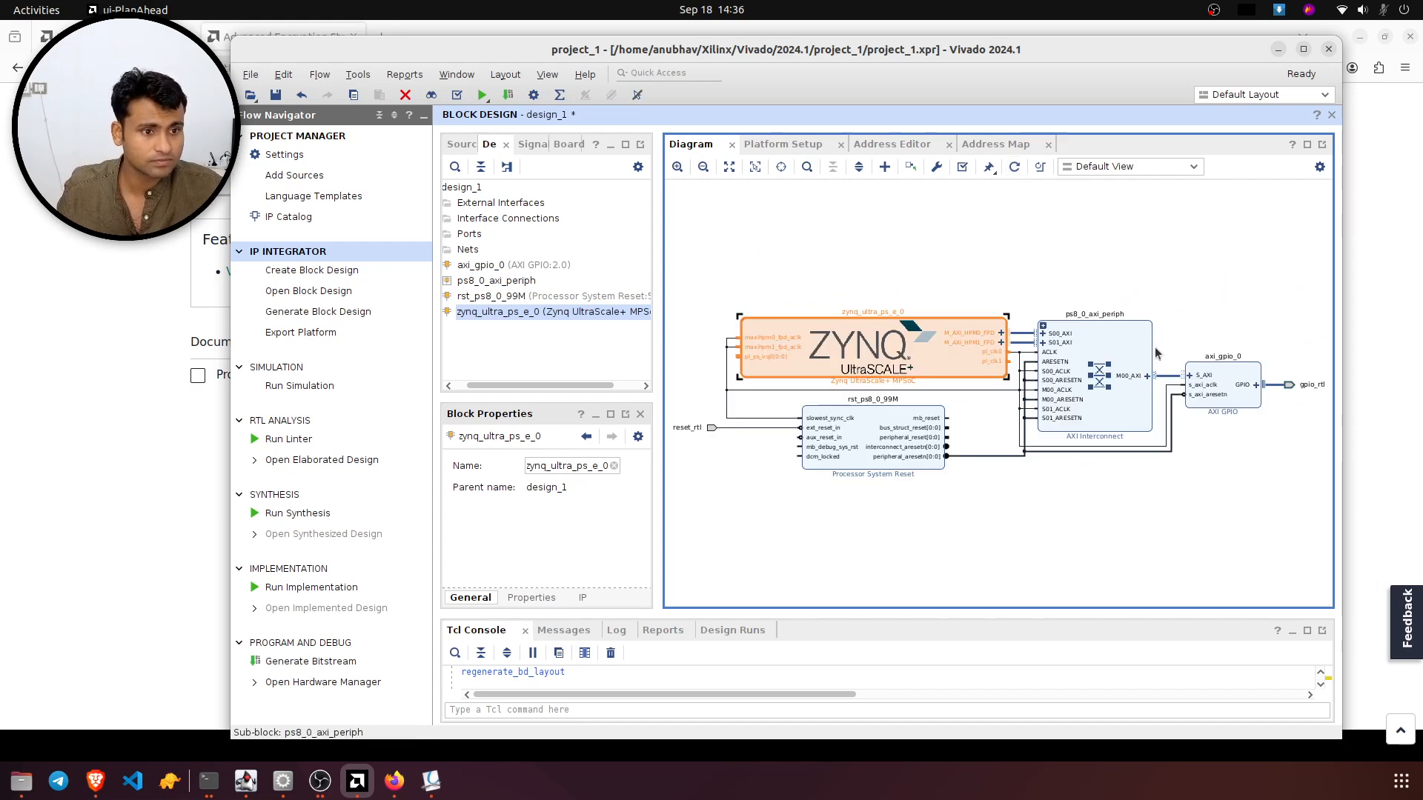
scroll(1146, 357, up, 3)
scroll(1040, 335, down, 2)
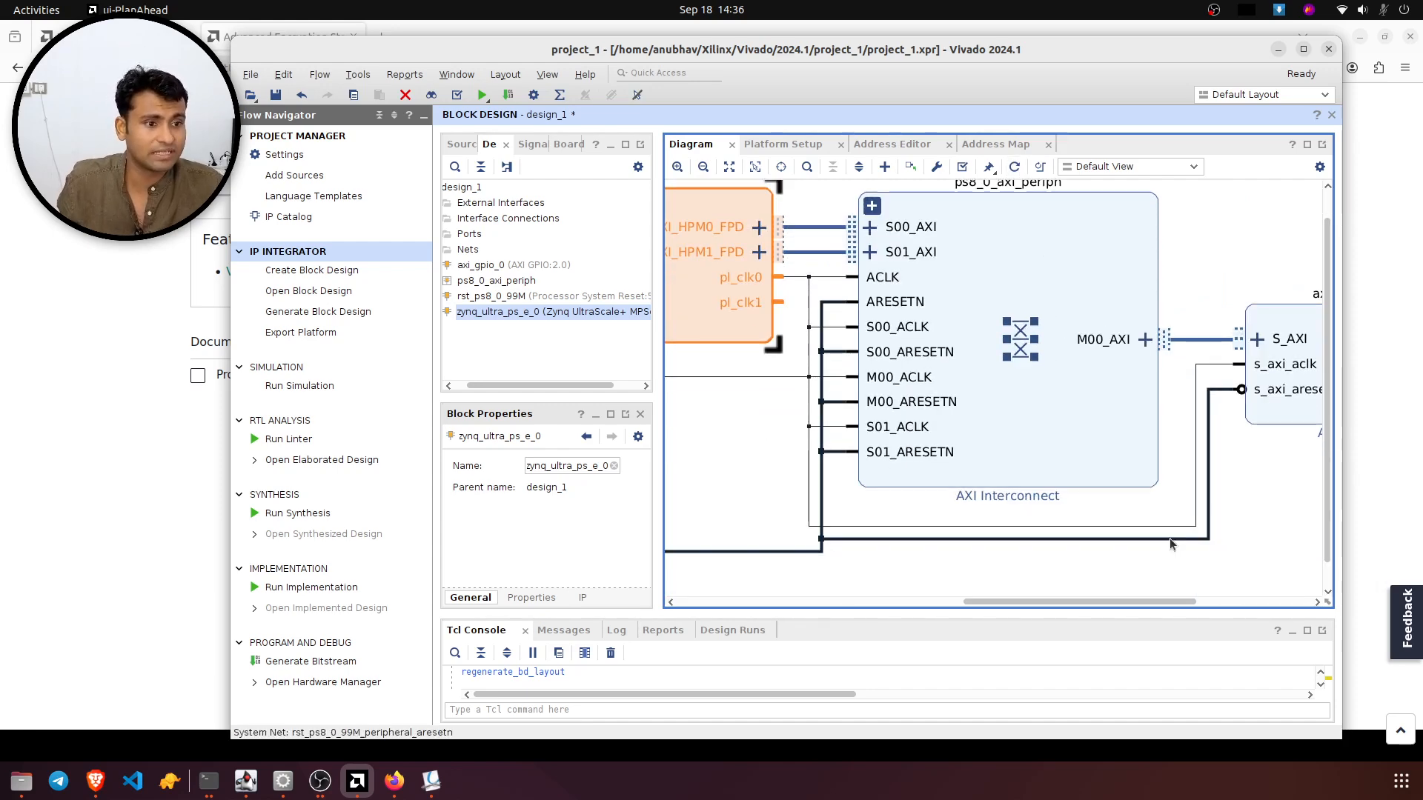
drag(1153, 601, 1243, 602)
click(1110, 372)
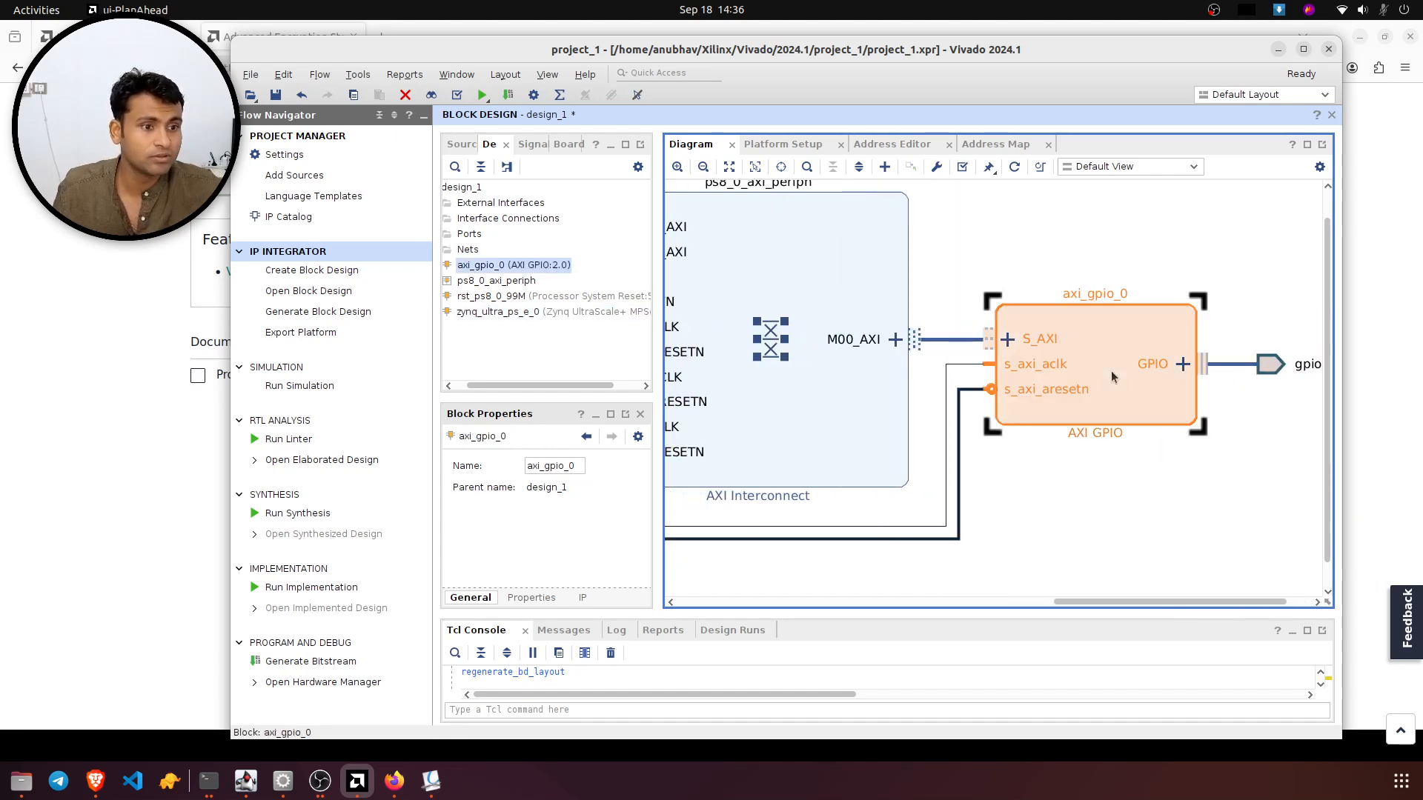
drag(1162, 602, 1071, 629)
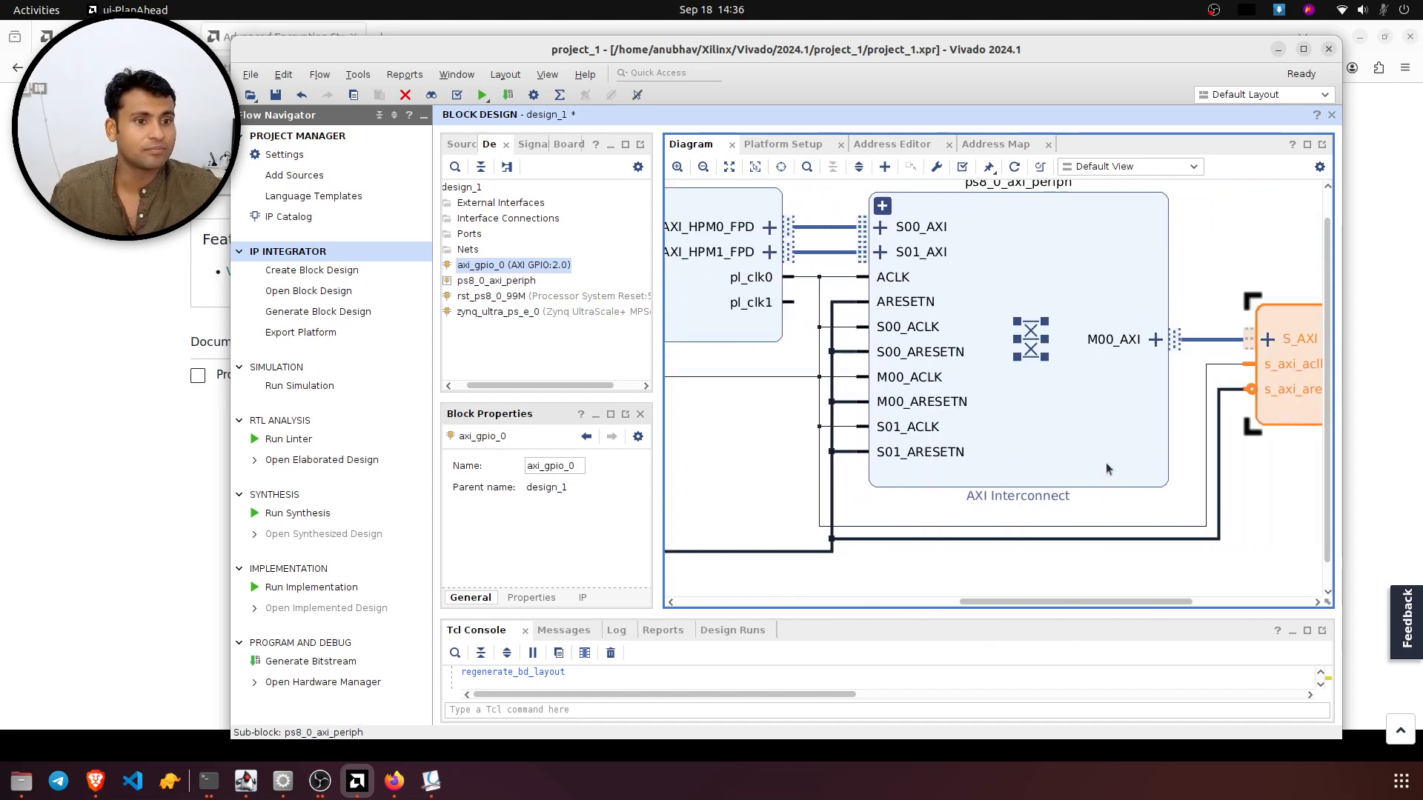
scroll(1104, 461, up, 1)
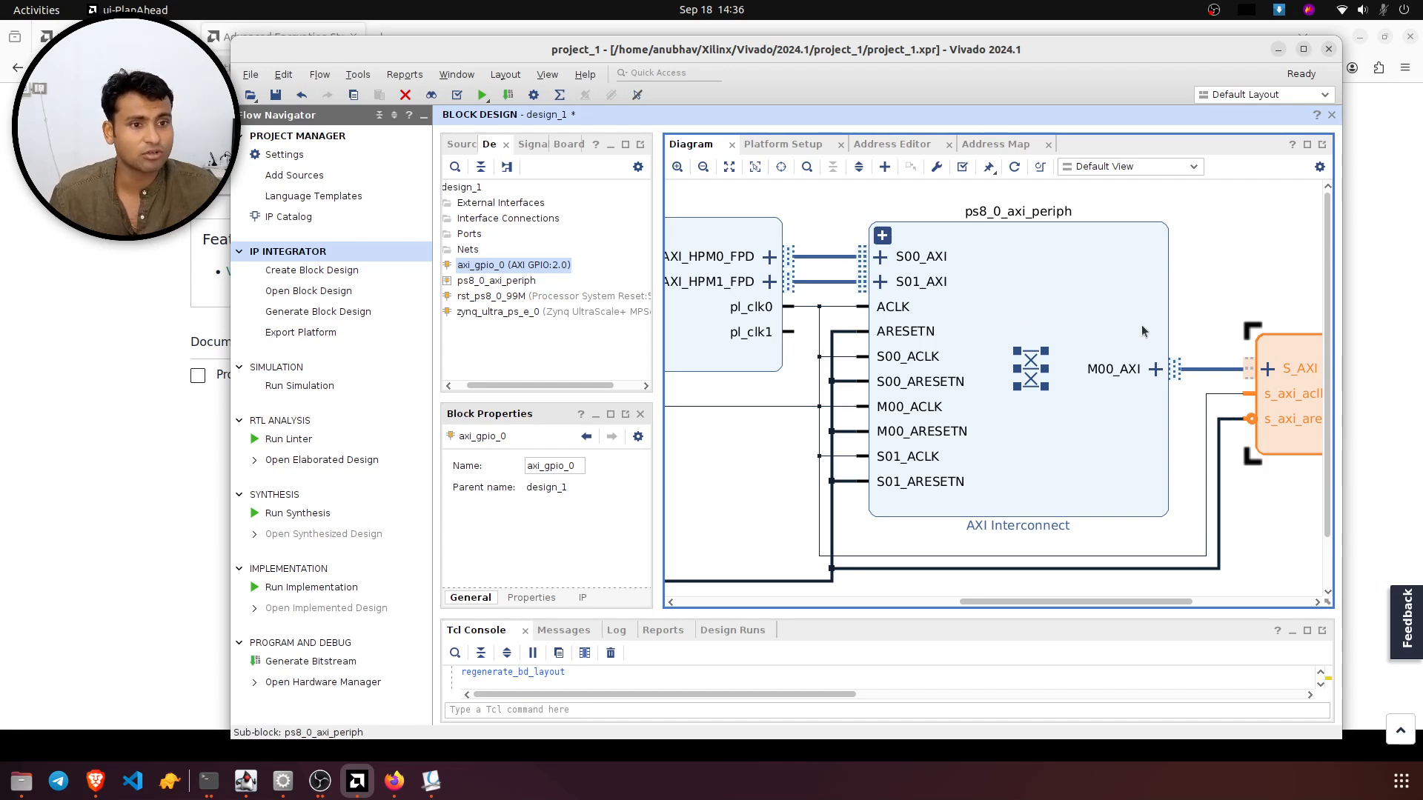
- Review the base address, range and master-to-slave mapping of /axi_gpio_0/S_AXI in the Address Editor and Address Map
click(773, 151)
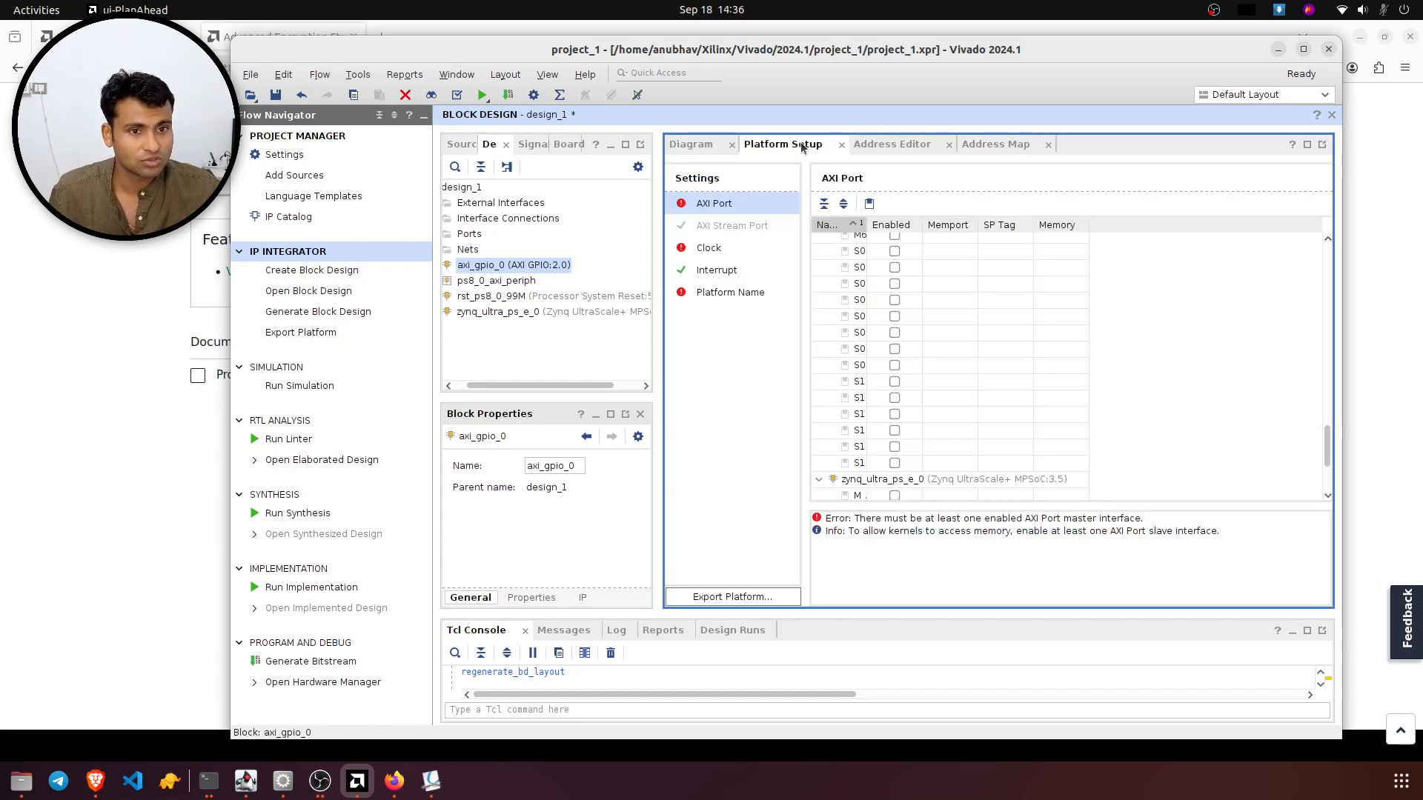
click(895, 146)
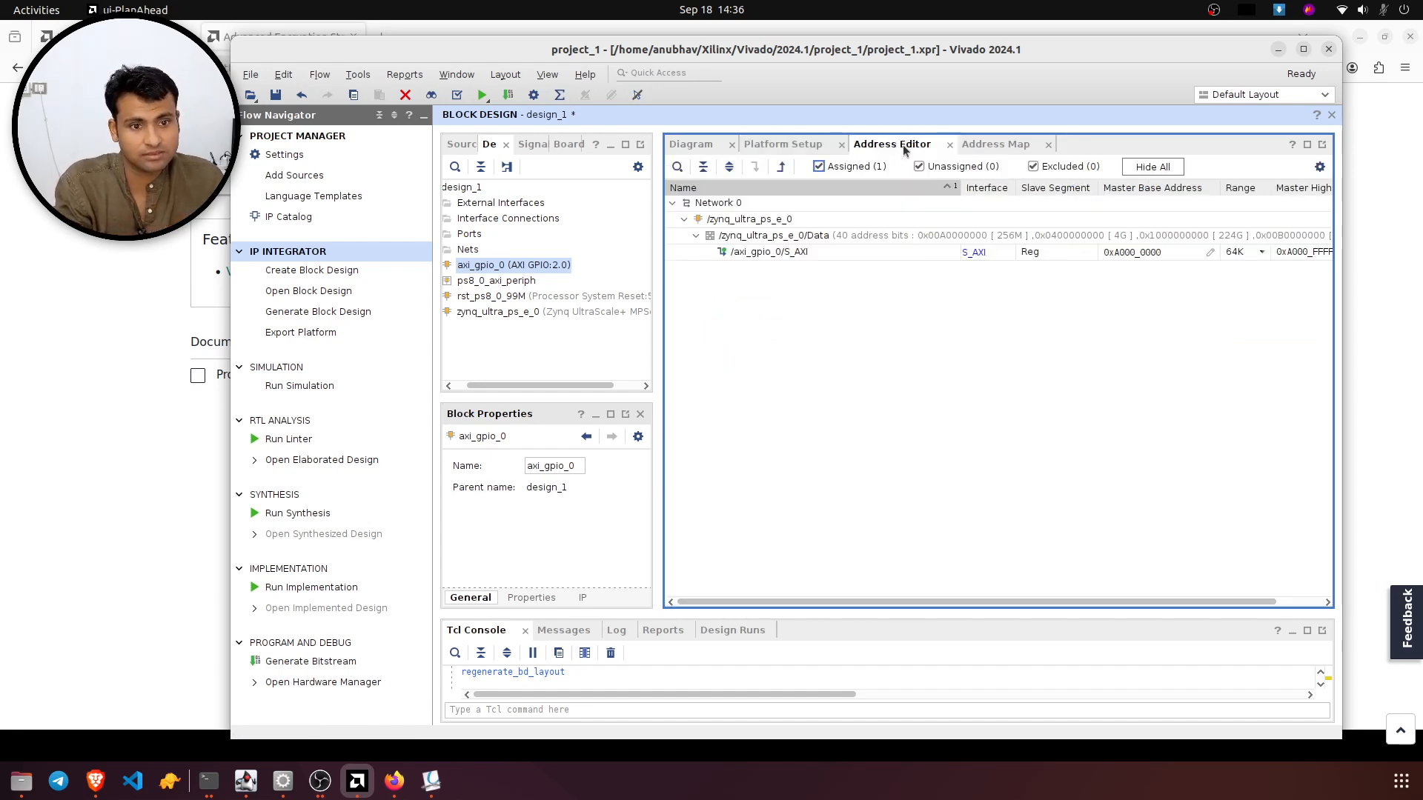
click(994, 144)
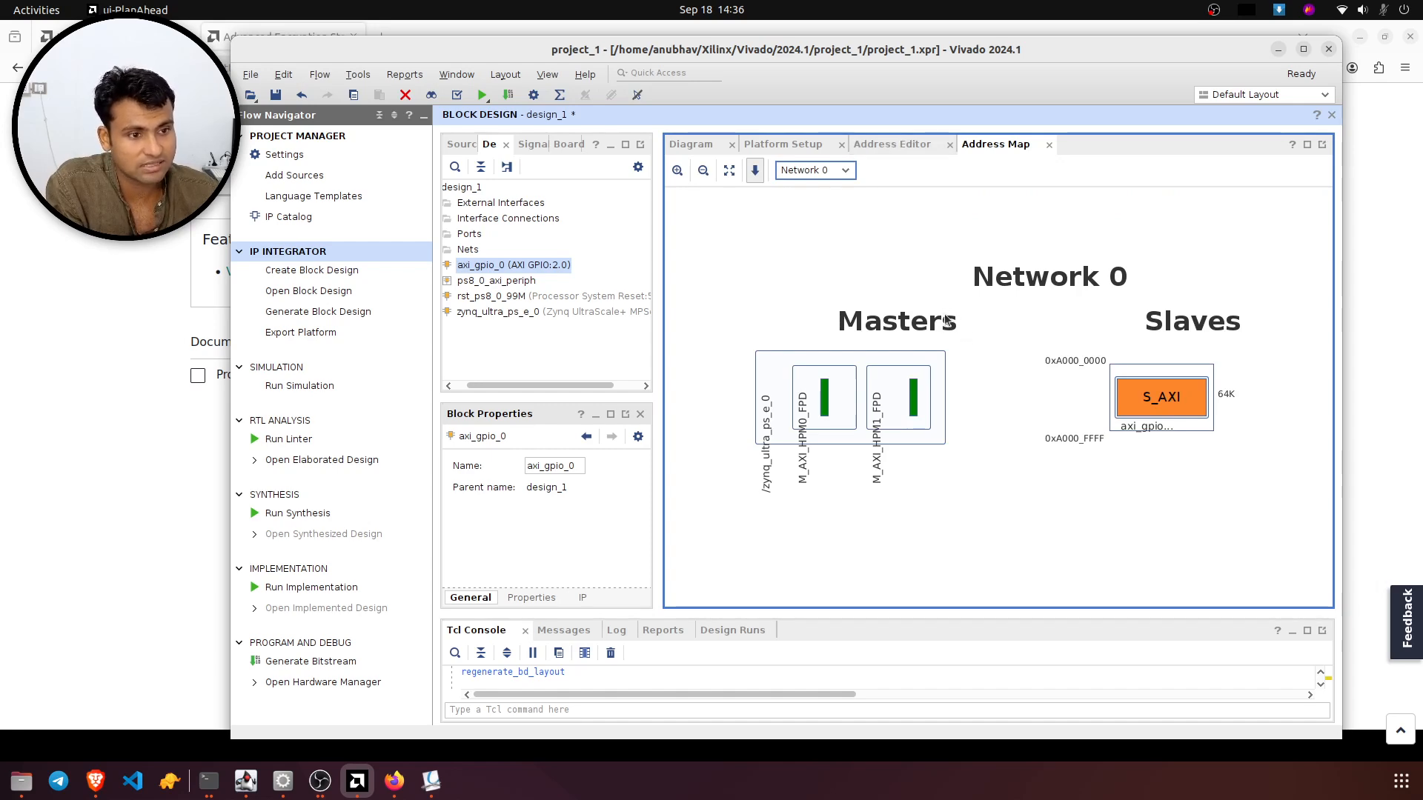
click(885, 145)
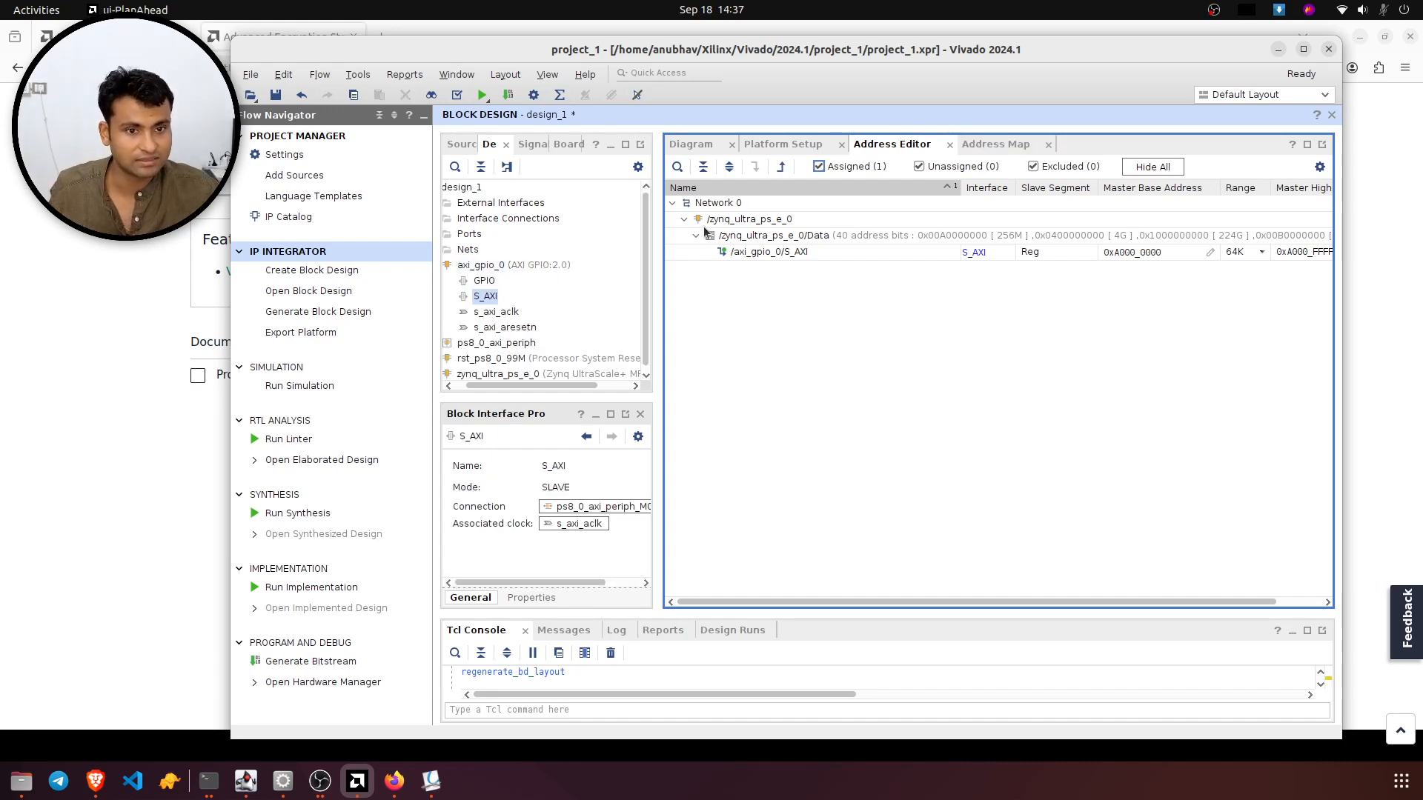
click(917, 253)
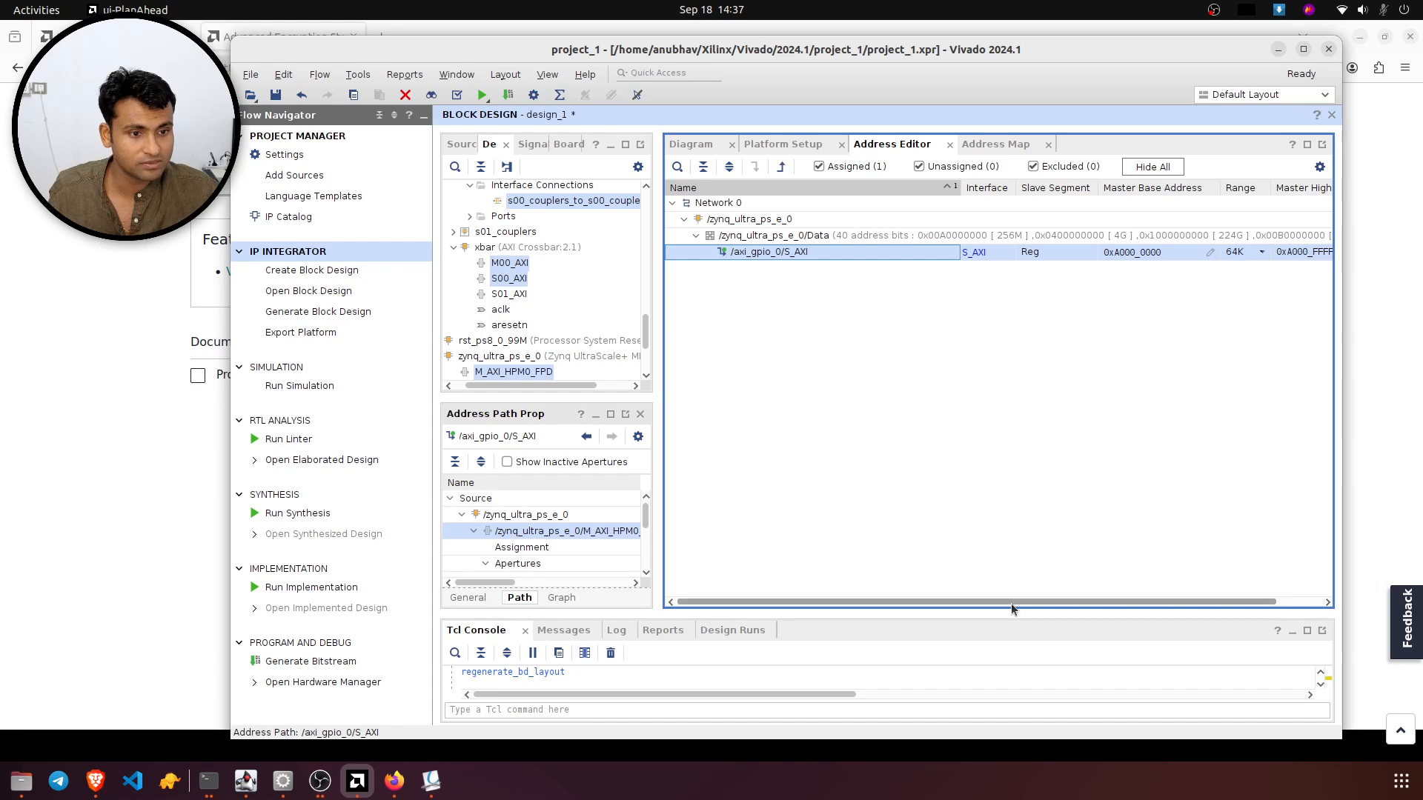
drag(1011, 603, 1105, 609)
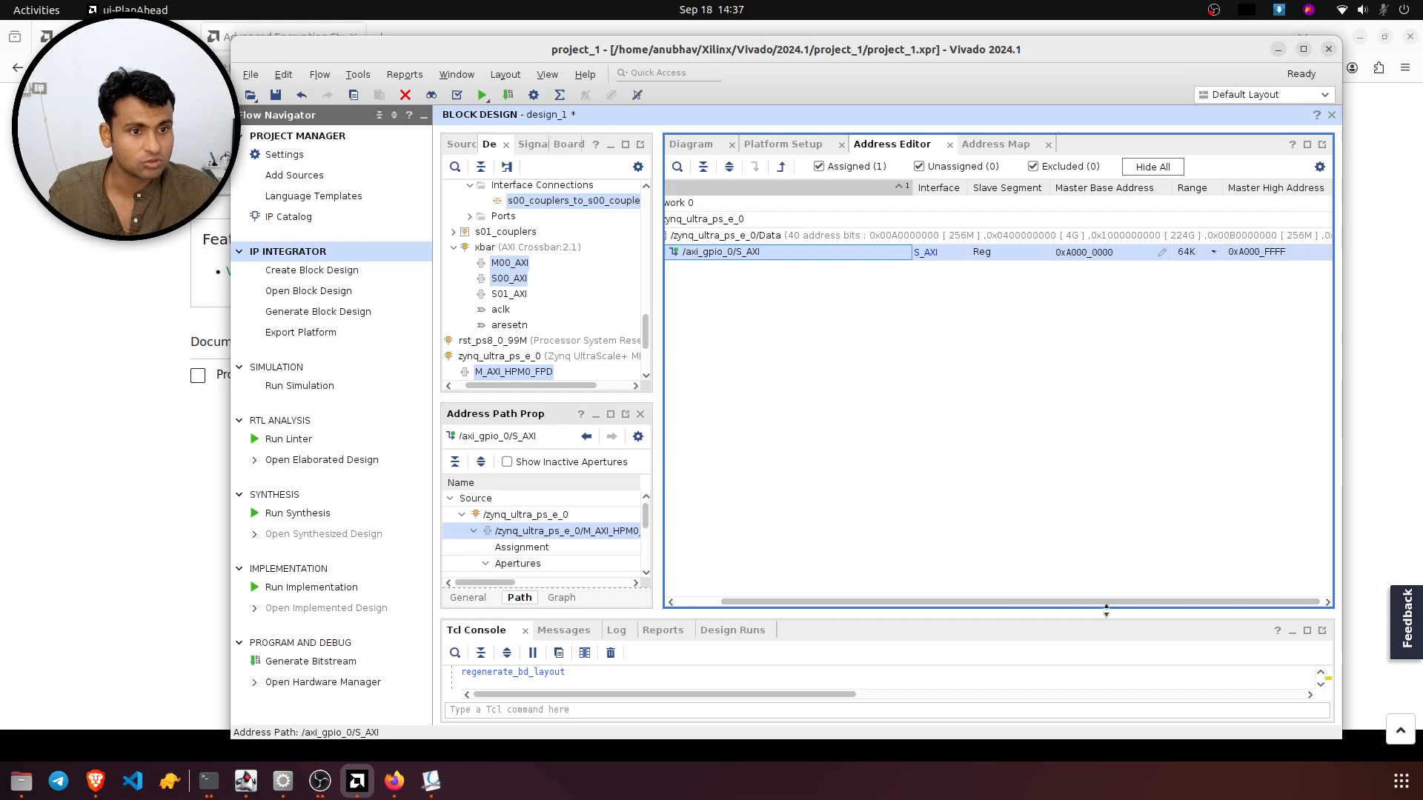
click(1018, 254)
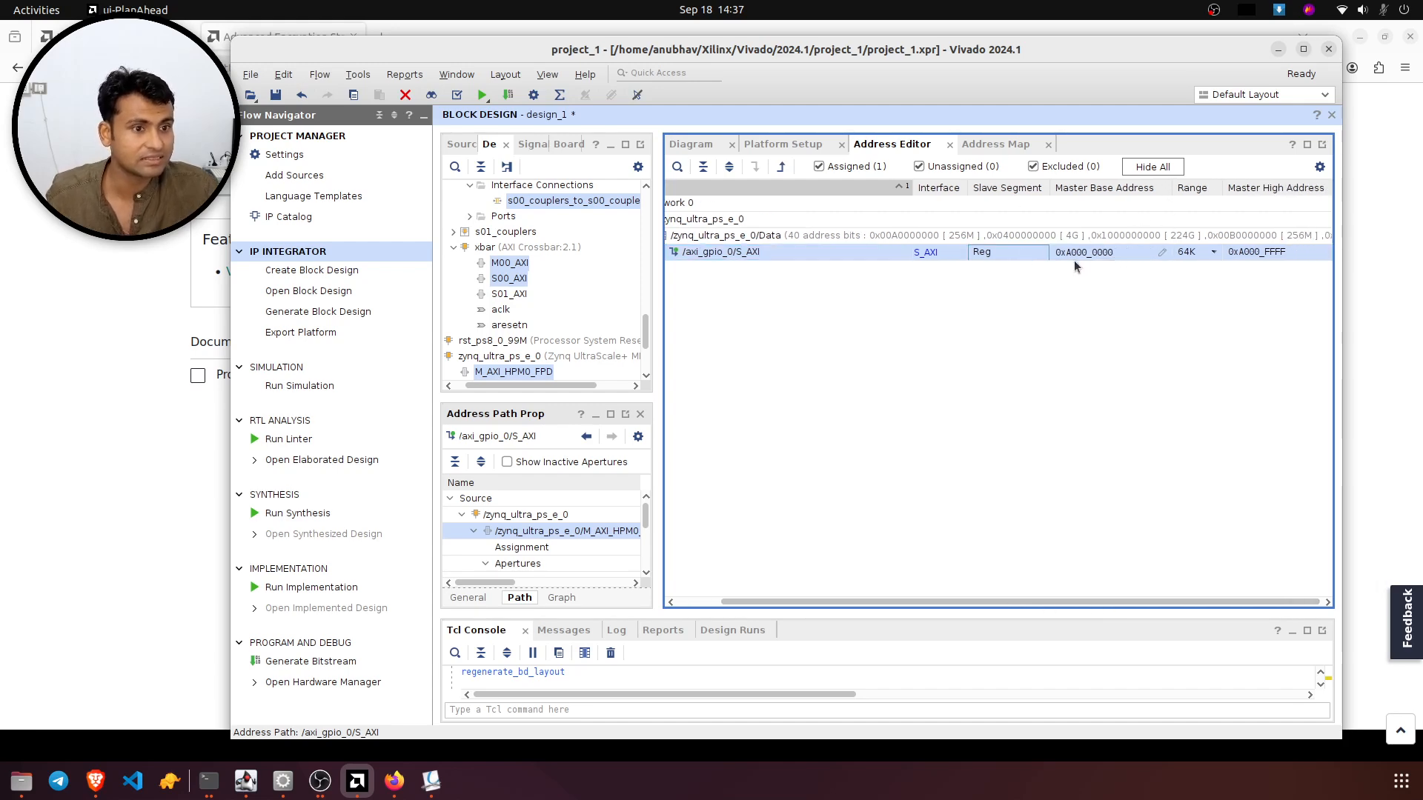
click(1092, 259)
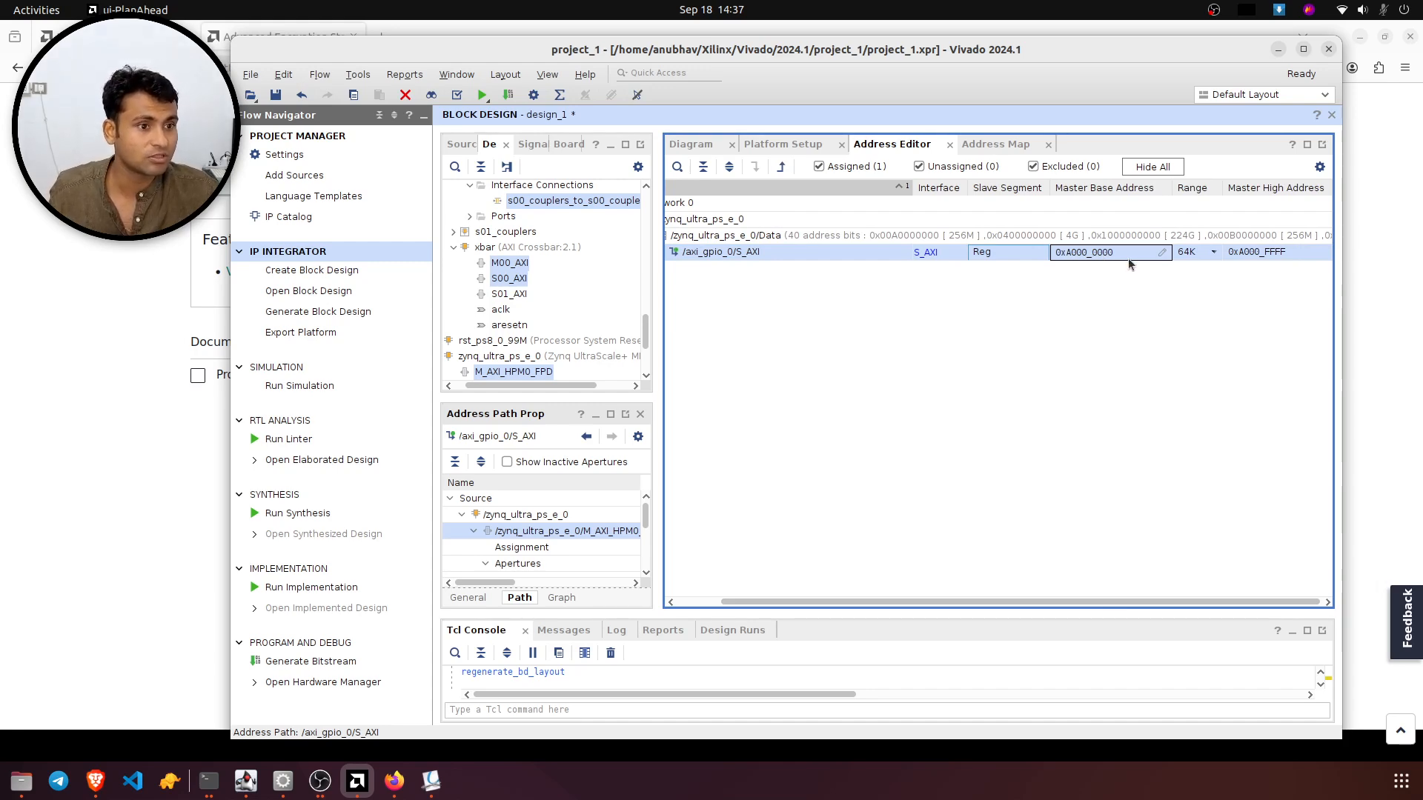
click(1176, 259)
click(1204, 253)
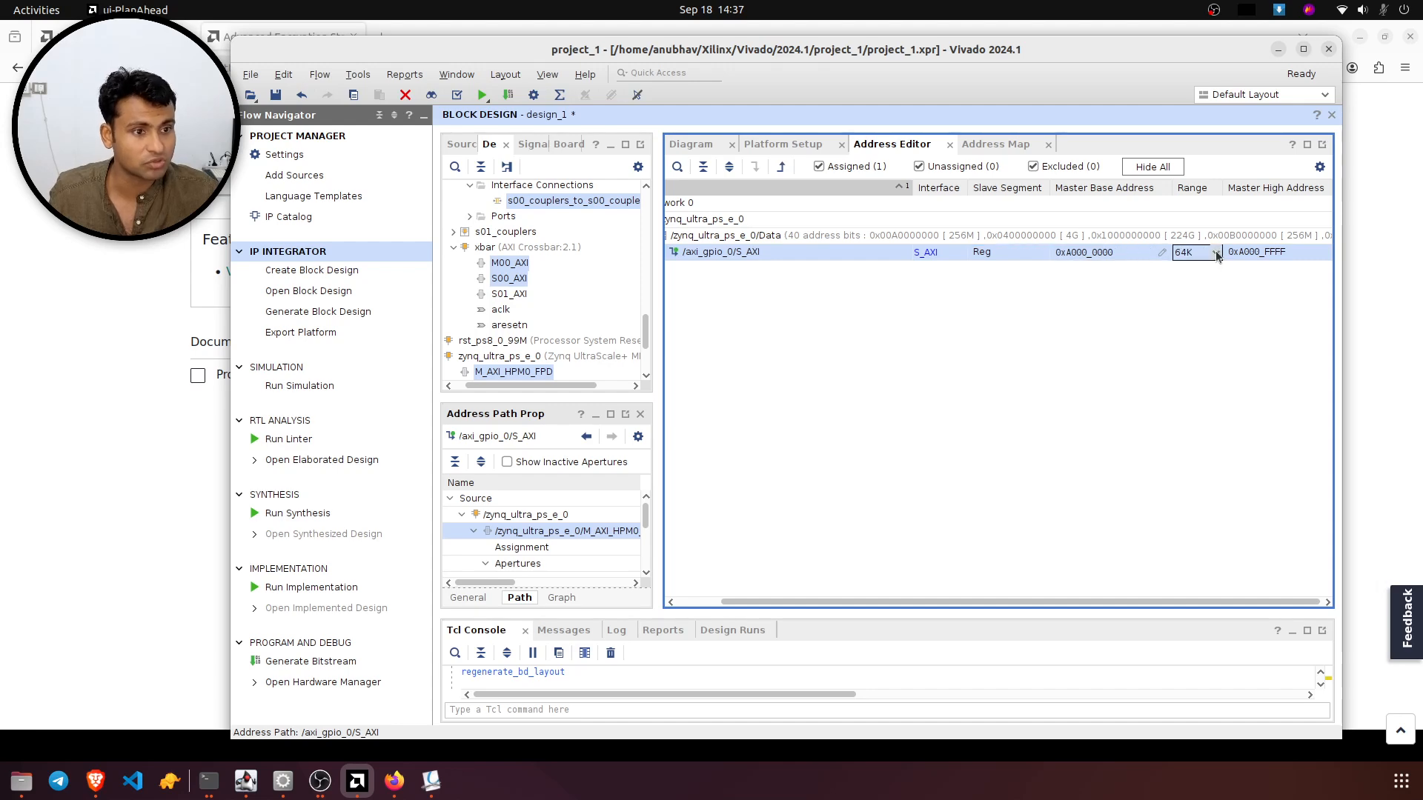
click(1216, 256)
click(1258, 359)
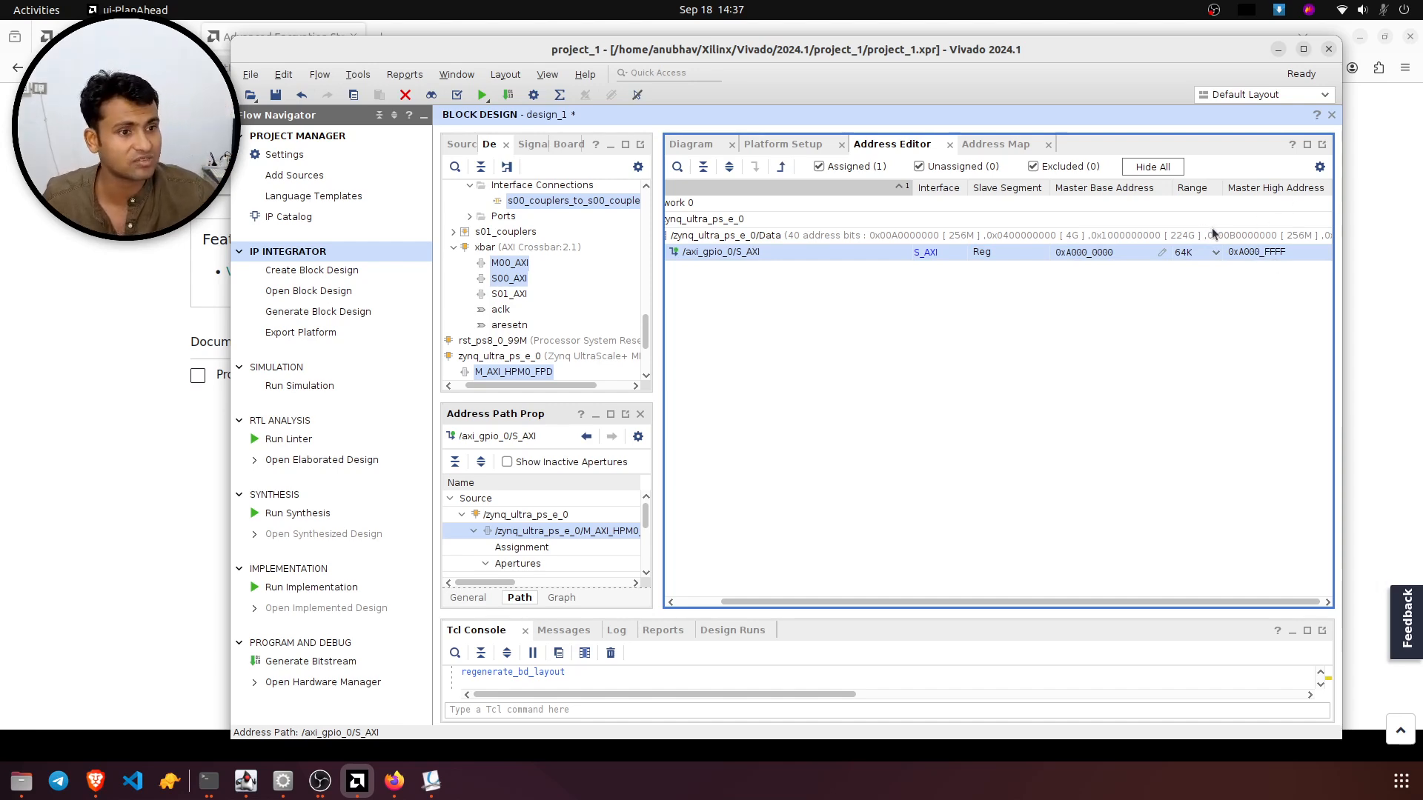
click(971, 144)
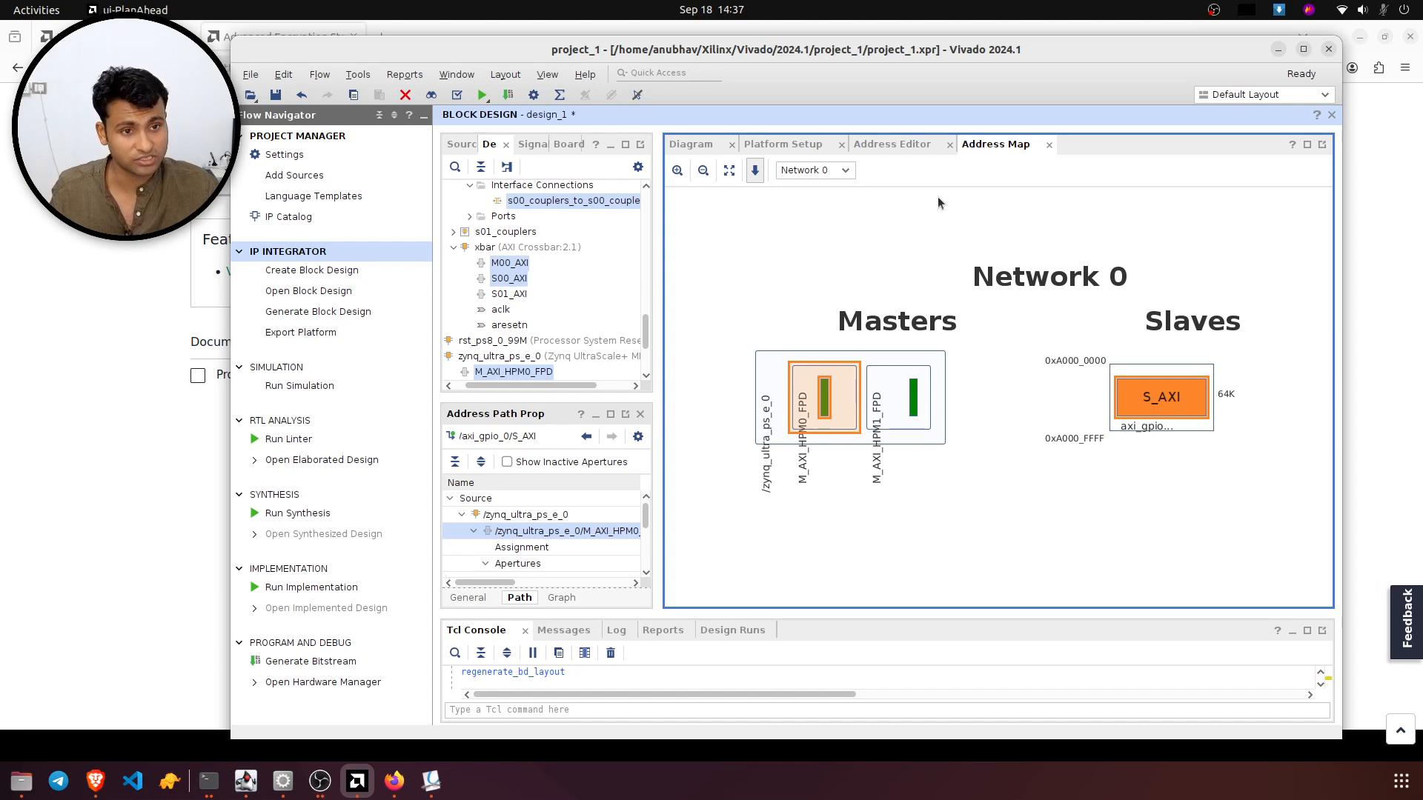
- Review the AXI Port list in Platform Setup, starting from the ps8_0_axi_periph interfaces
click(777, 148)
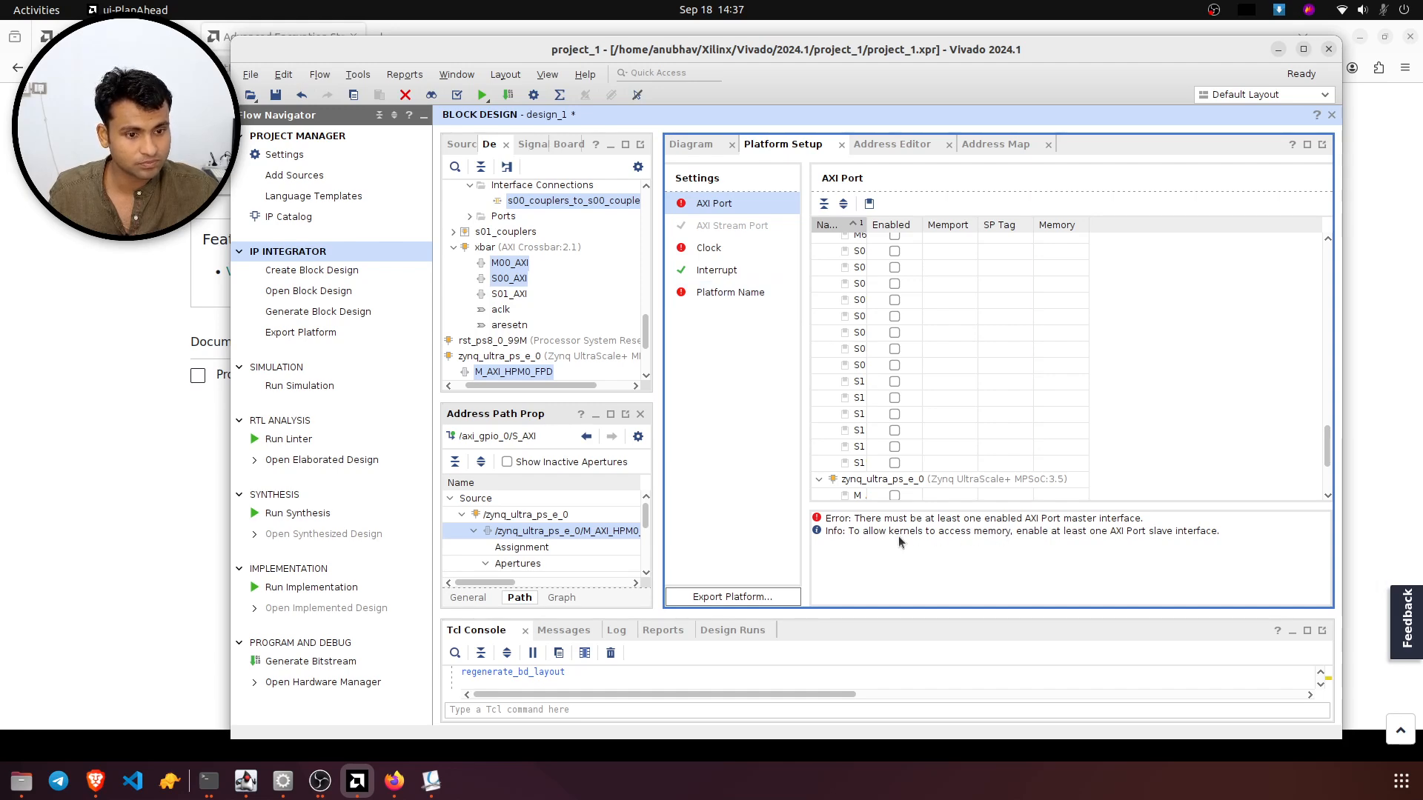
scroll(1030, 278, up, 10)
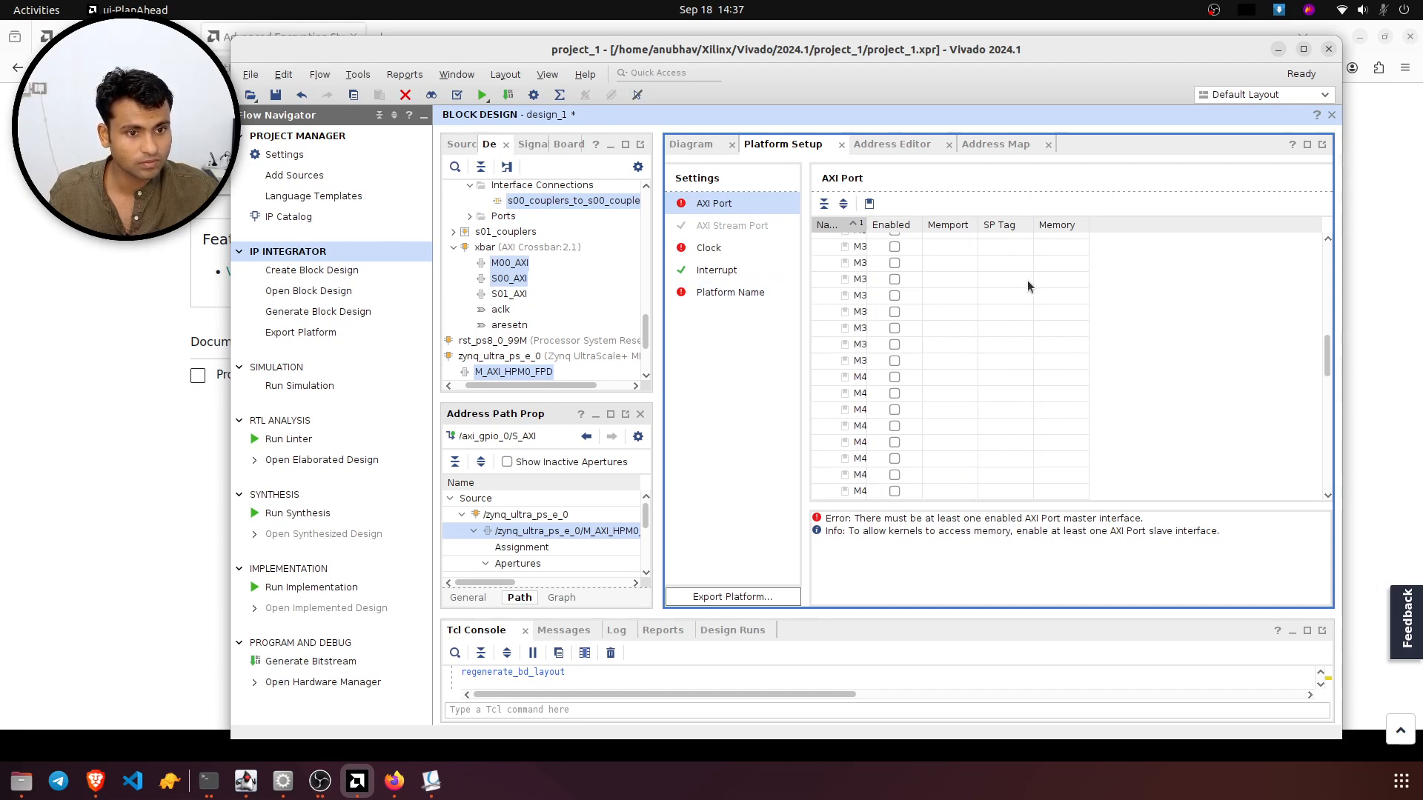
scroll(1027, 280, up, 3)
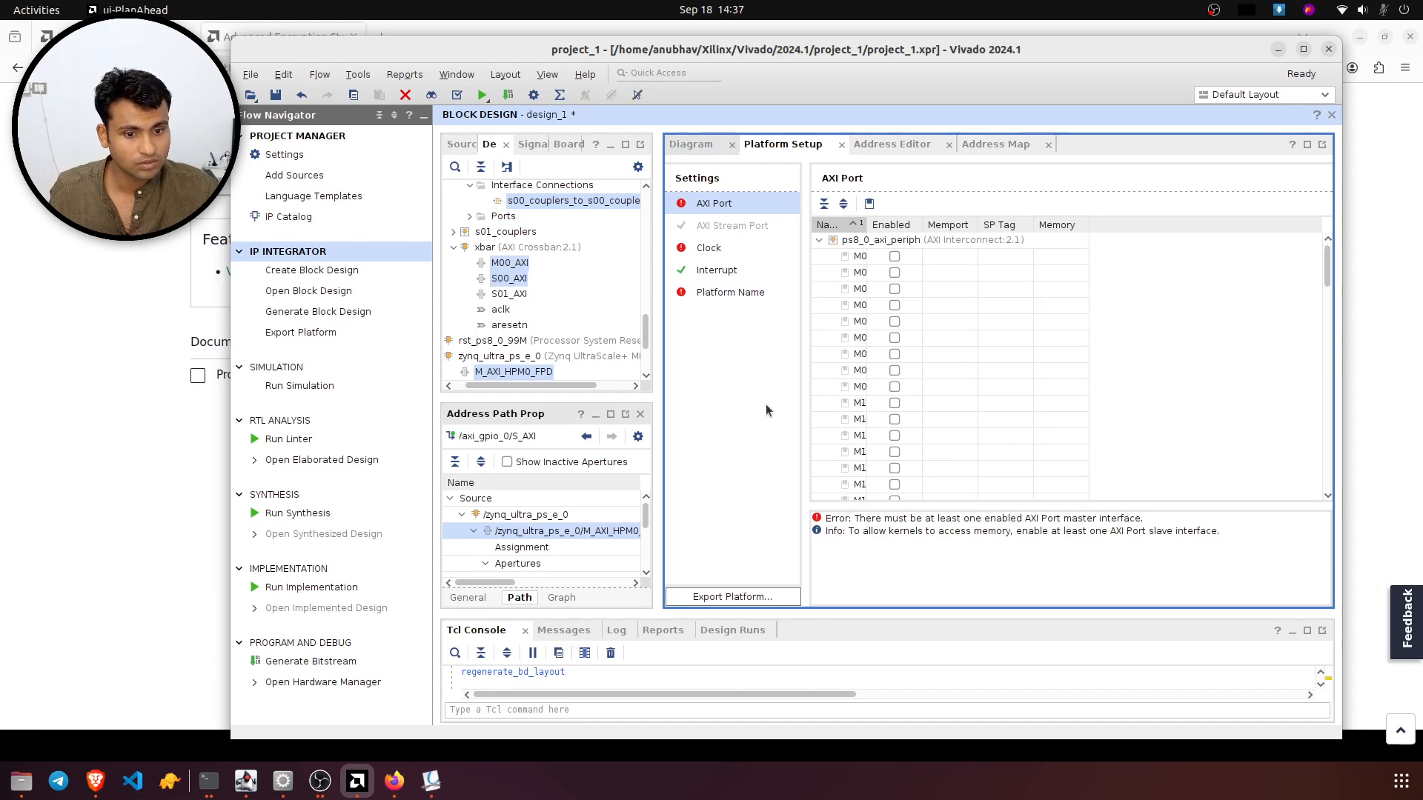
- Return to the block diagram and validate the design
click(697, 145)
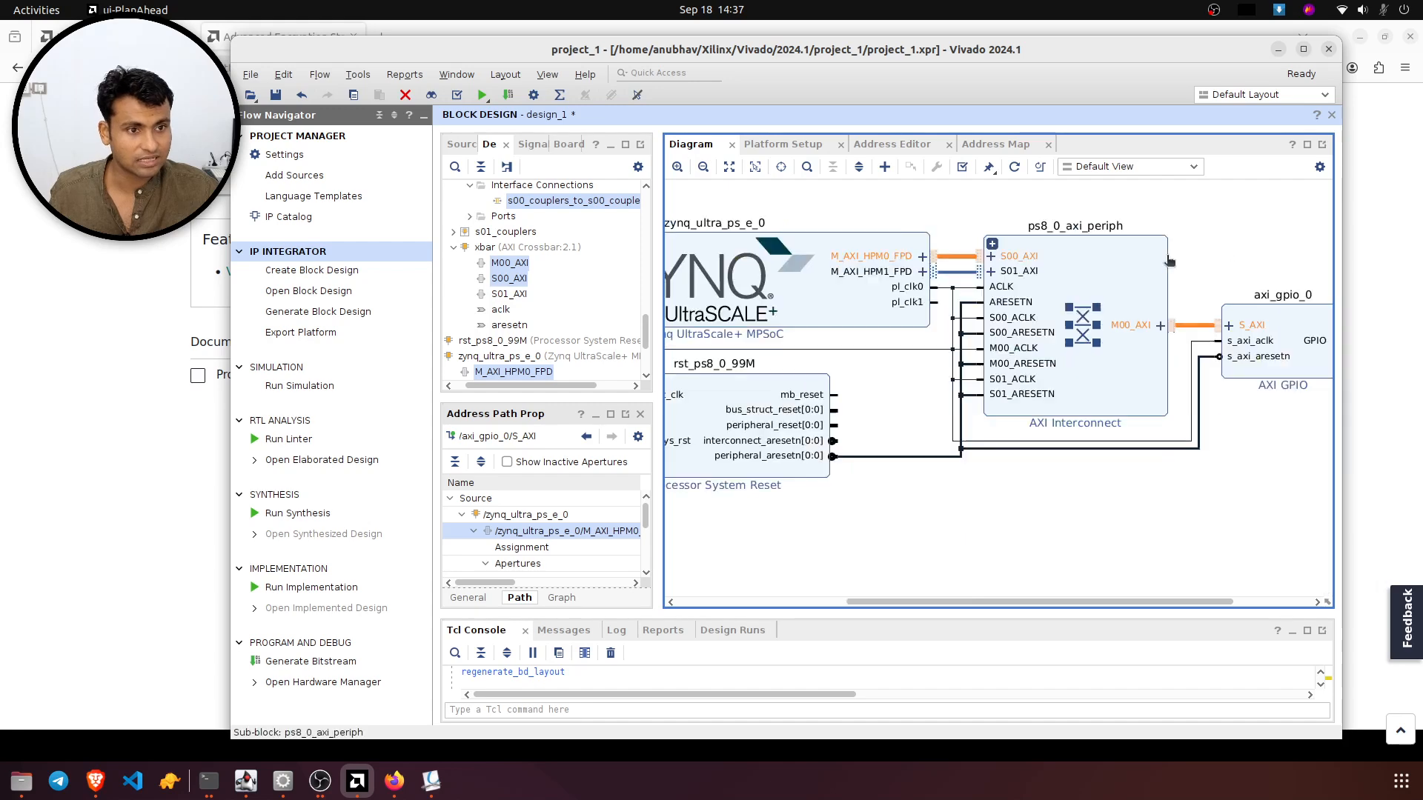
right_click(1008, 226)
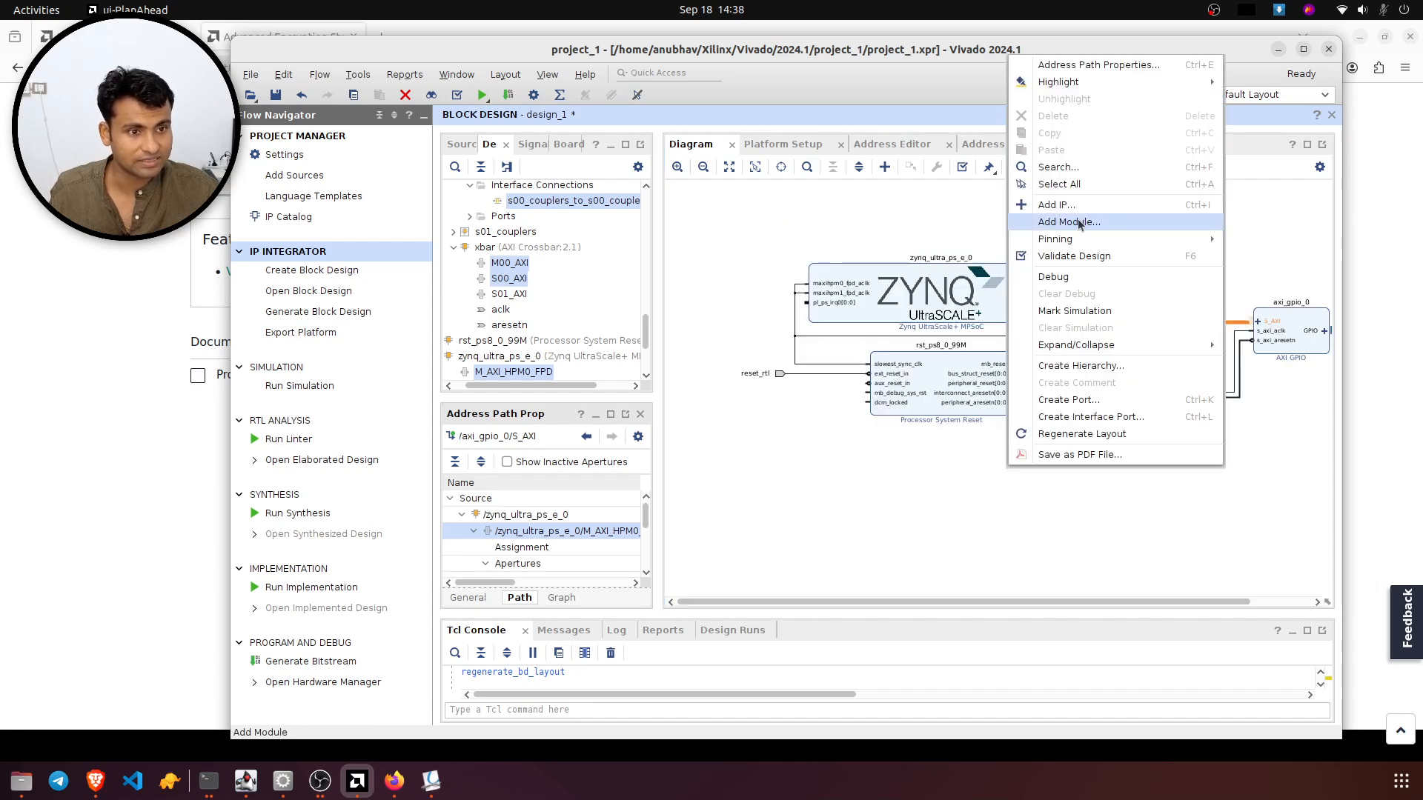
click(1090, 257)
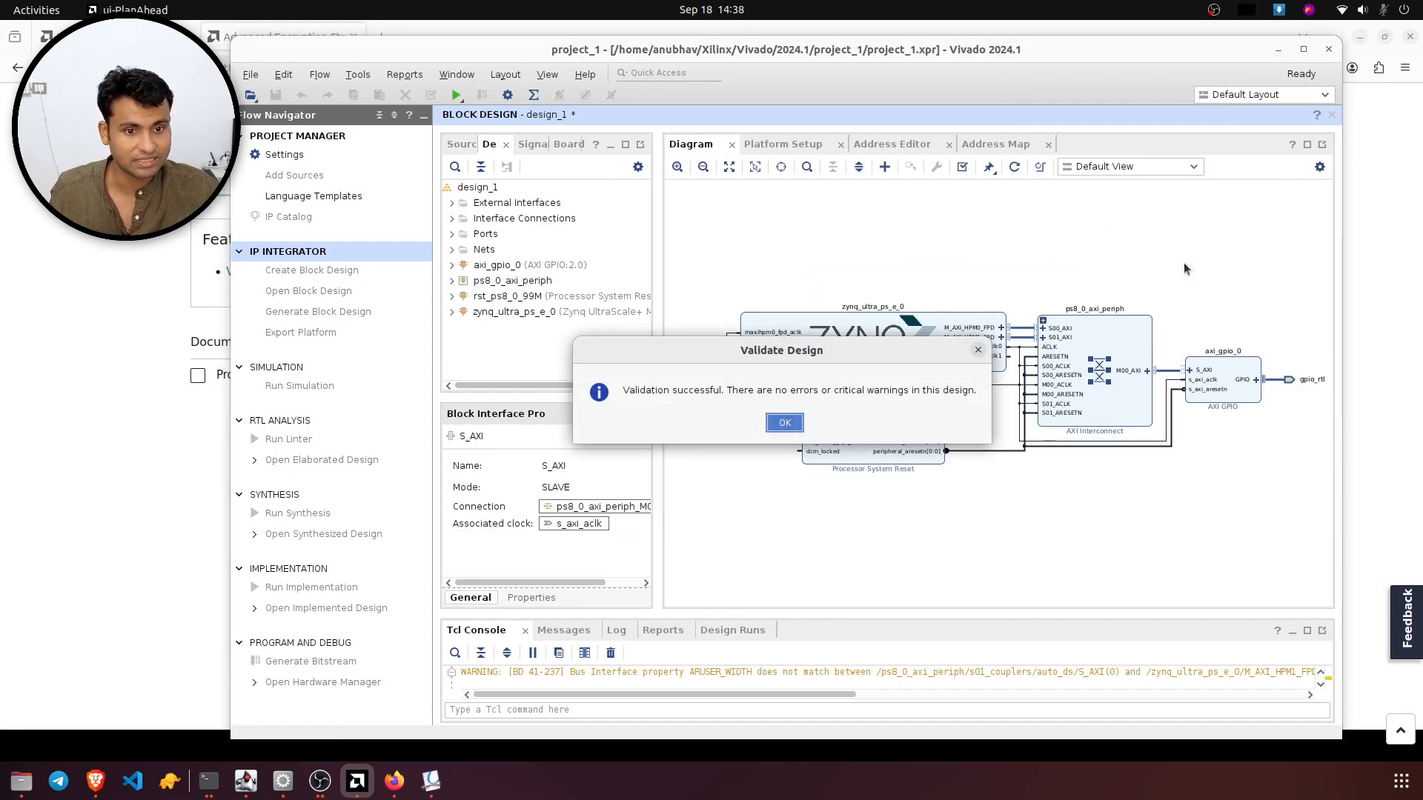
click(785, 421)
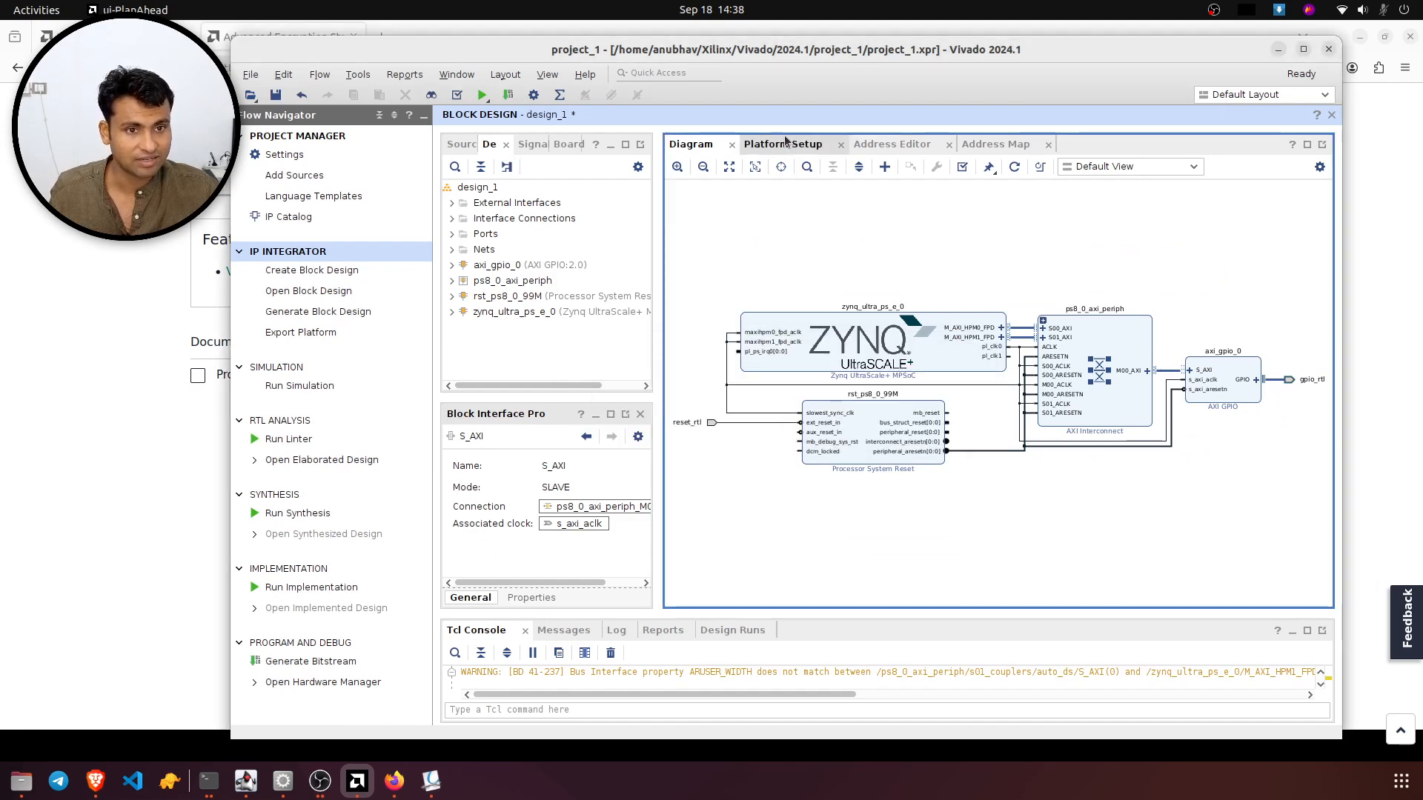
click(741, 146)
click(700, 145)
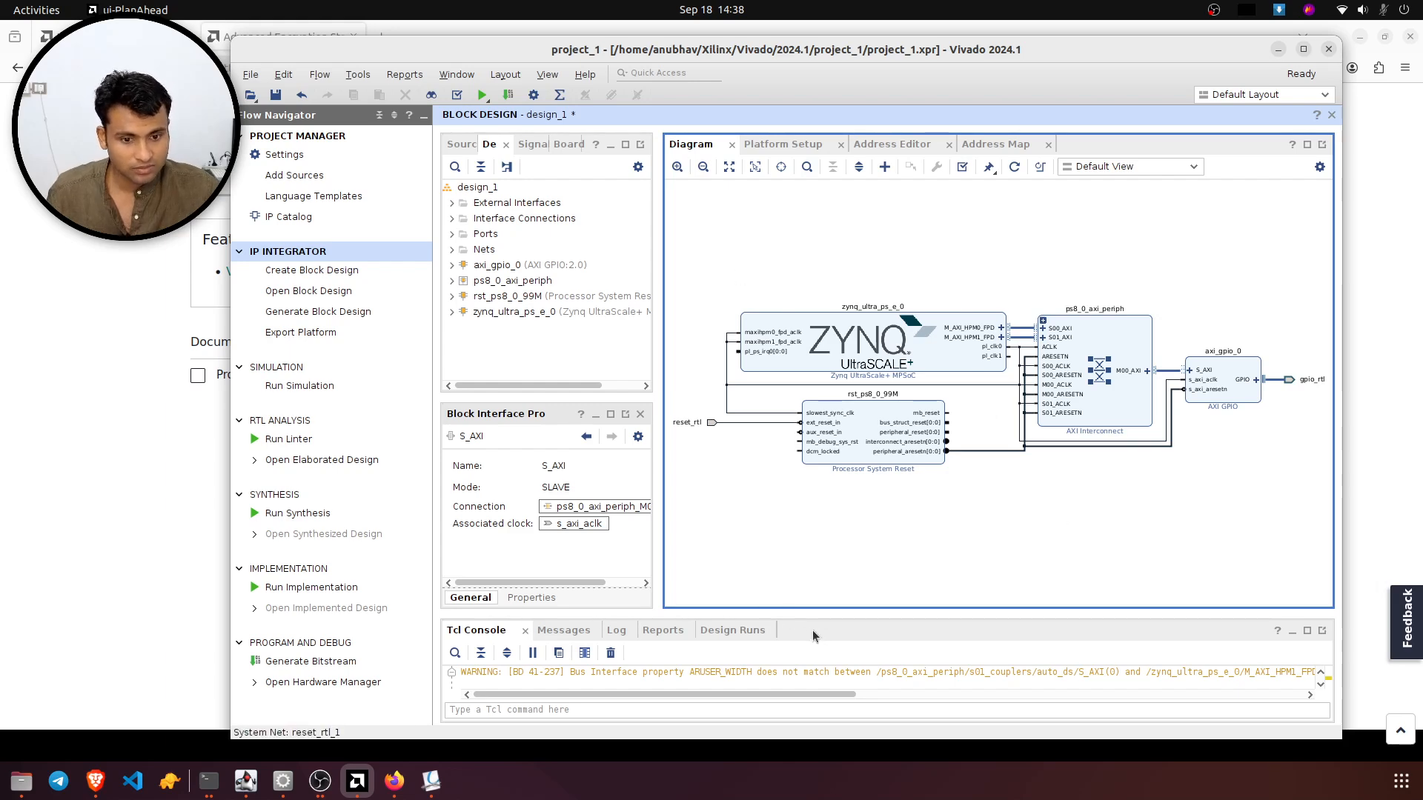
- Enlarge the Tcl Console, narrow the Flow Navigator, and select design_1.bd in the project's design sources
drag(841, 622, 834, 604)
click(474, 187)
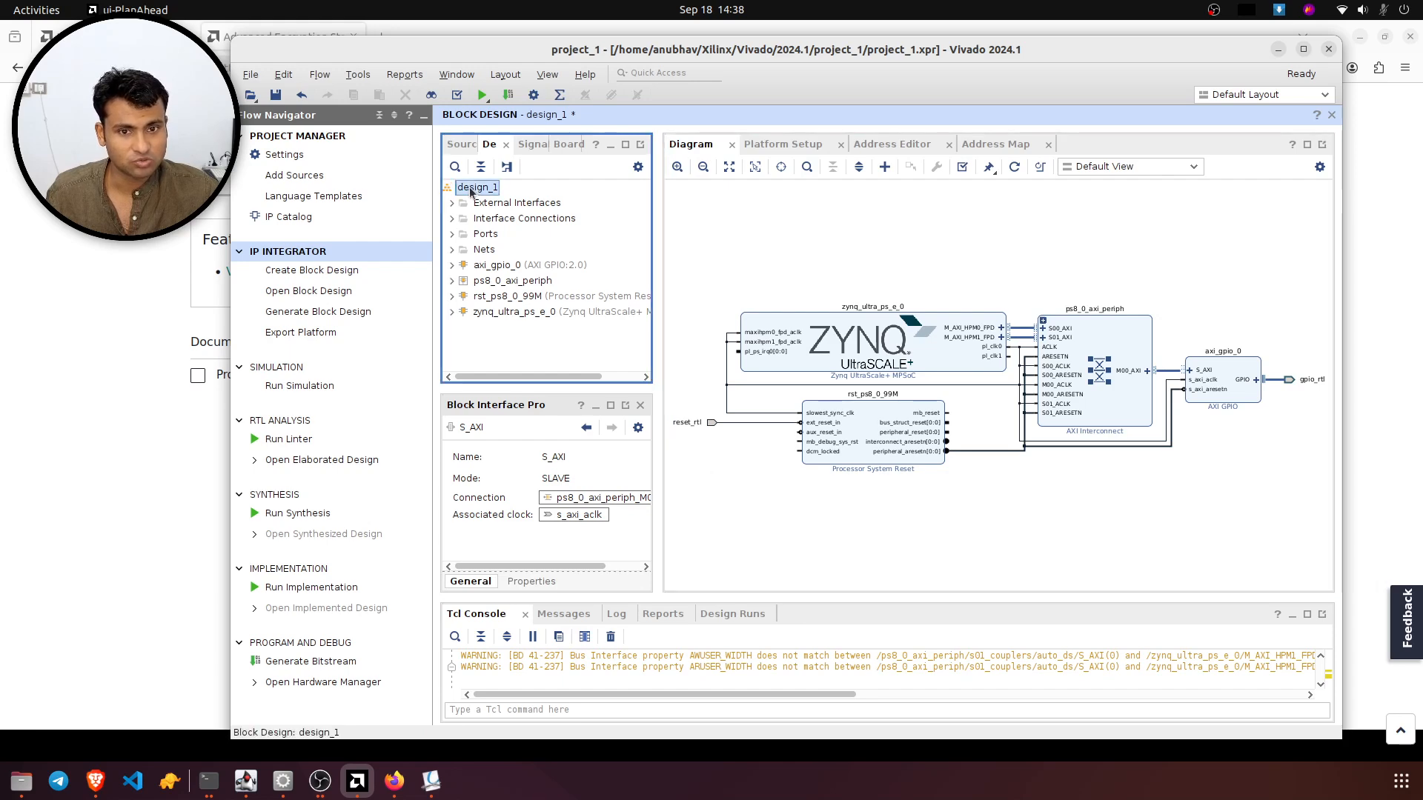
right_click(475, 188)
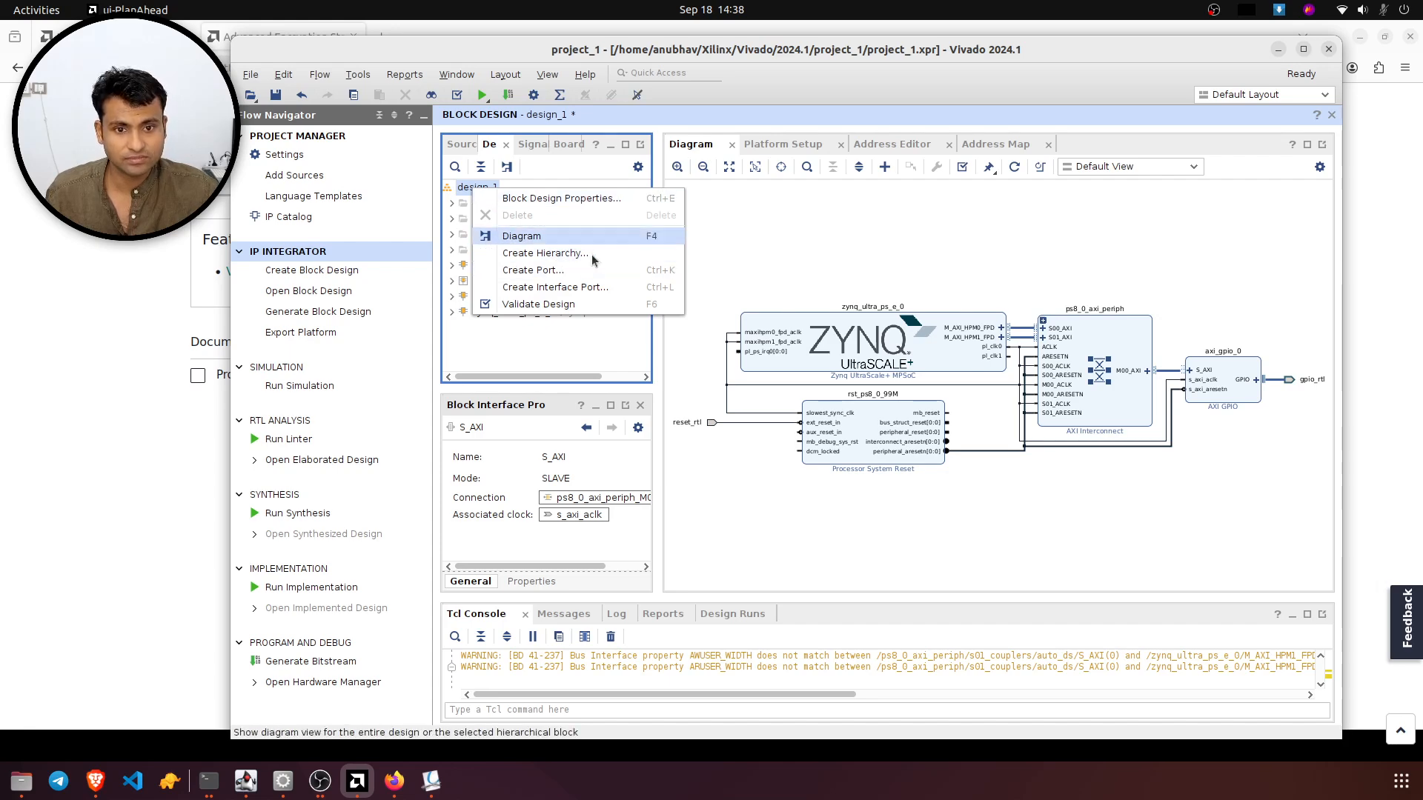
click(785, 226)
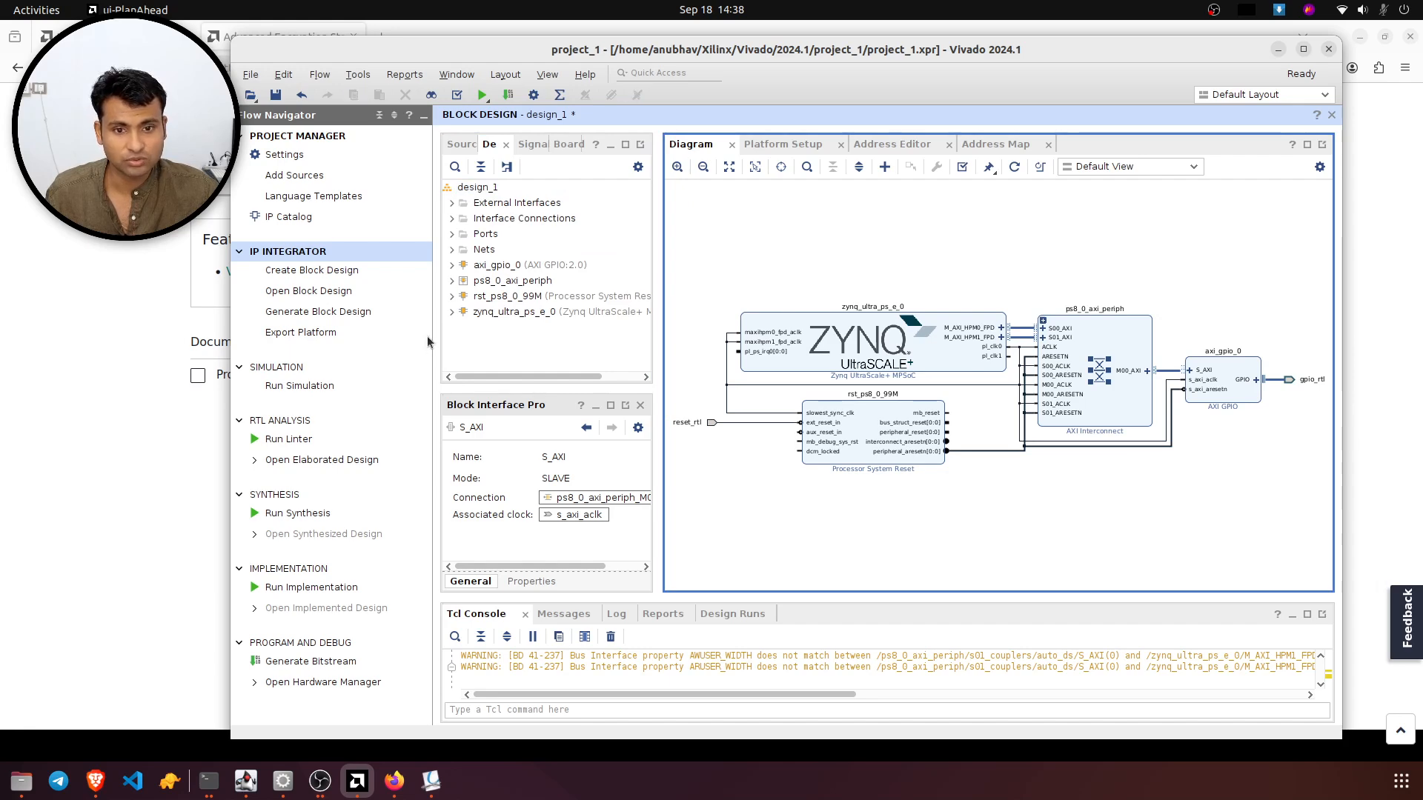
drag(430, 336, 380, 335)
right_click(424, 187)
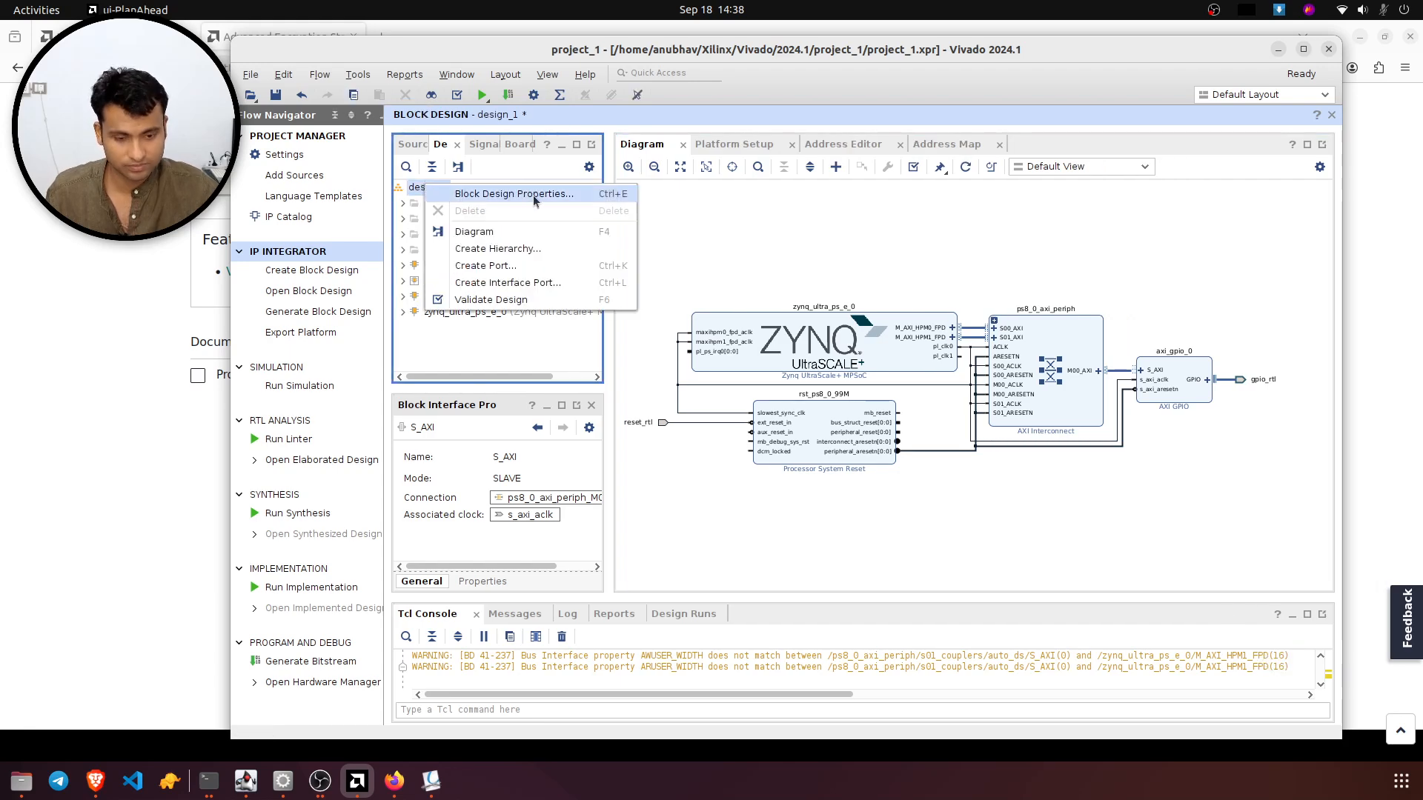
click(411, 144)
click(482, 203)
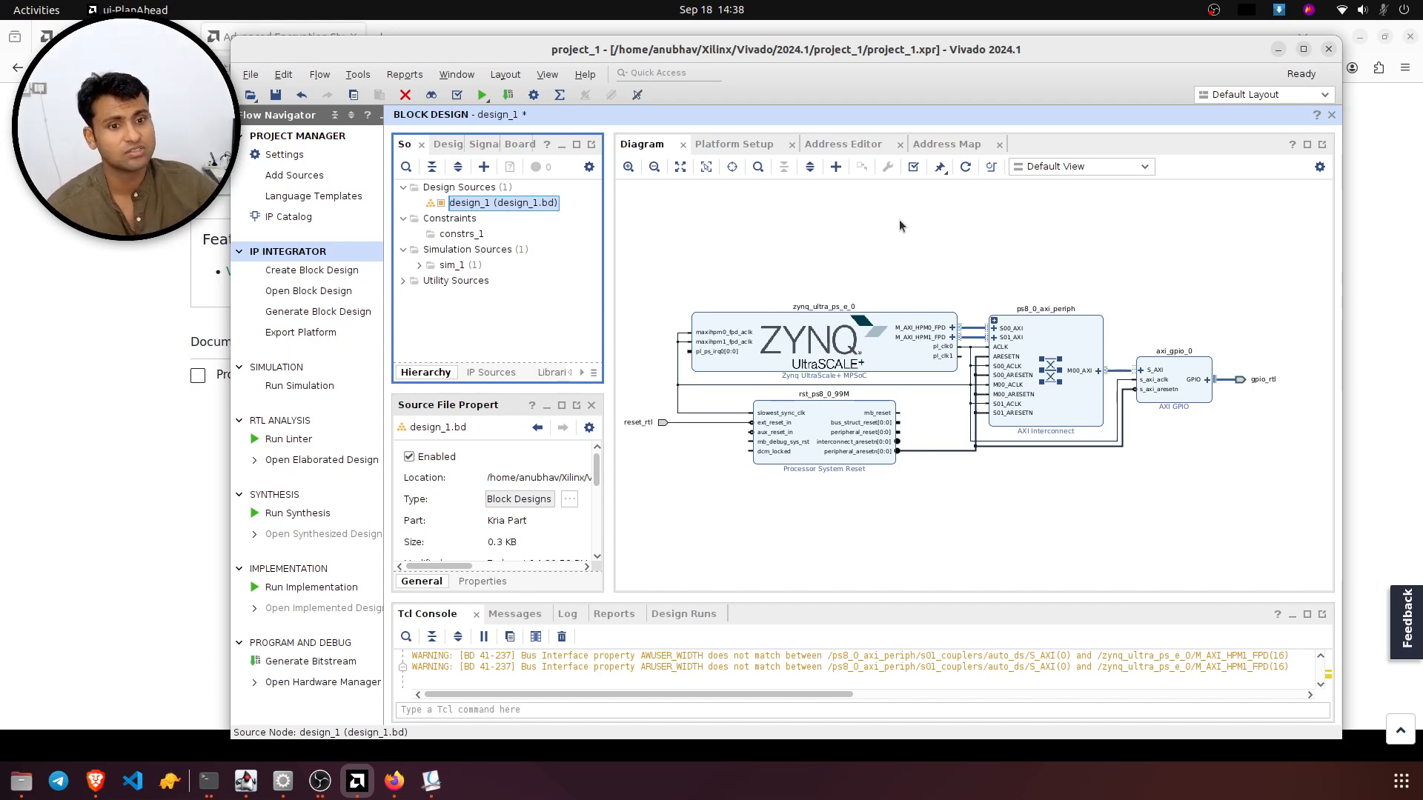
- Create an HDL wrapper for the design_1 block design, letting Vivado manage the wrapper and auto-update it
mouse_move(1294, 273)
mouse_down()
mouse_move(985, 415)
mouse_move(681, 367)
mouse_move(641, 445)
mouse_move(926, 375)
mouse_move(1288, 367)
mouse_move(1288, 272)
mouse_up()
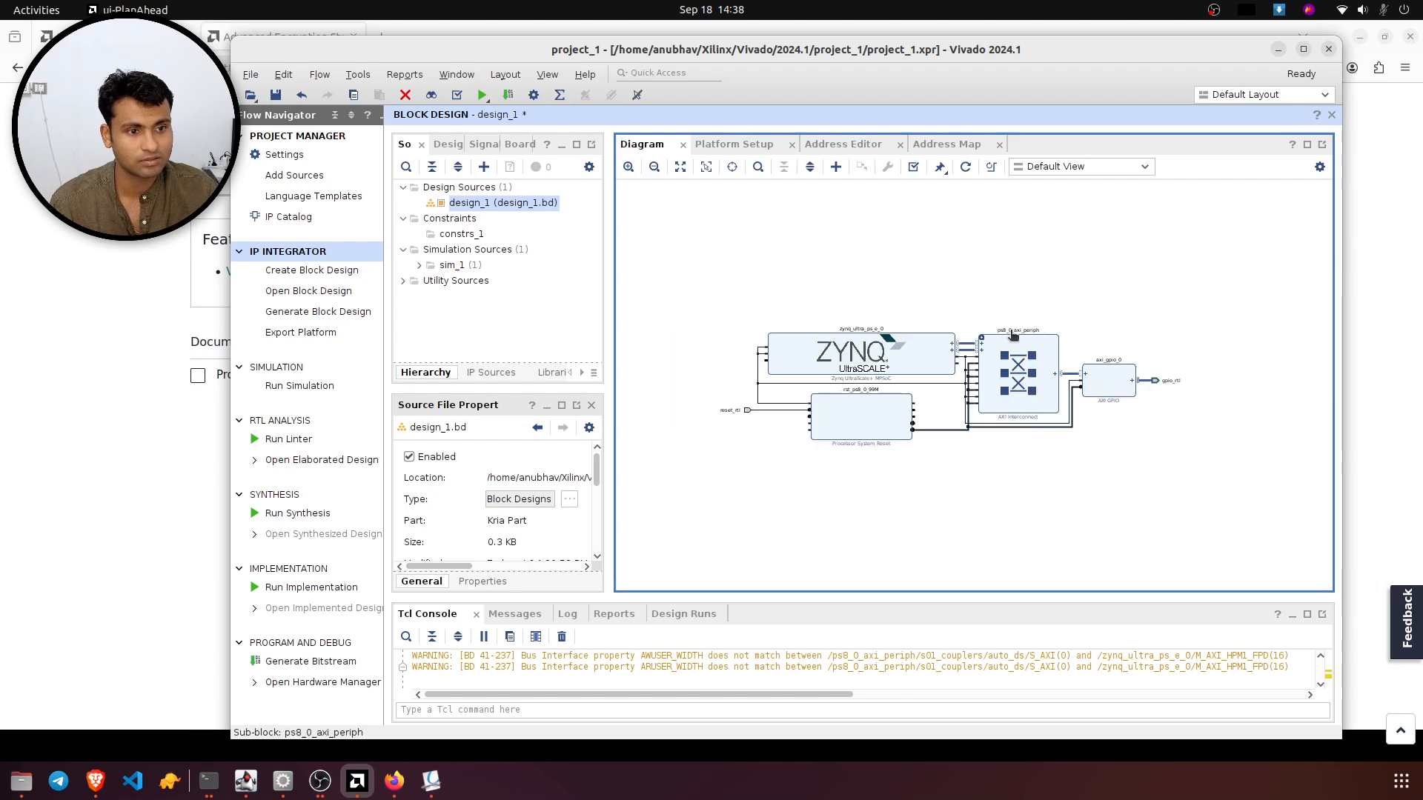
scroll(783, 326, up, 2)
scroll(889, 348, down, 2)
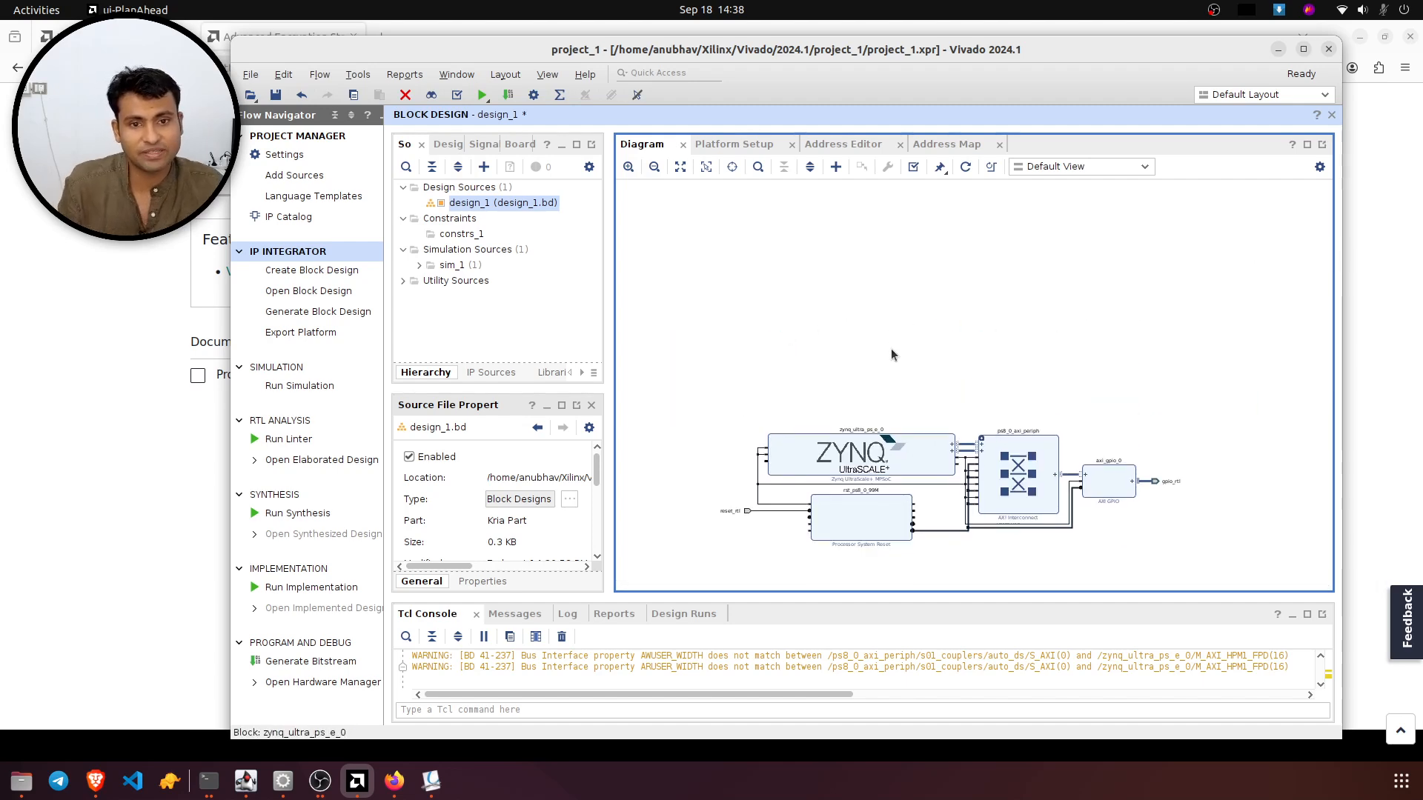
ctrl+scroll(859, 352, up, 1)
scroll(858, 354, down, 1)
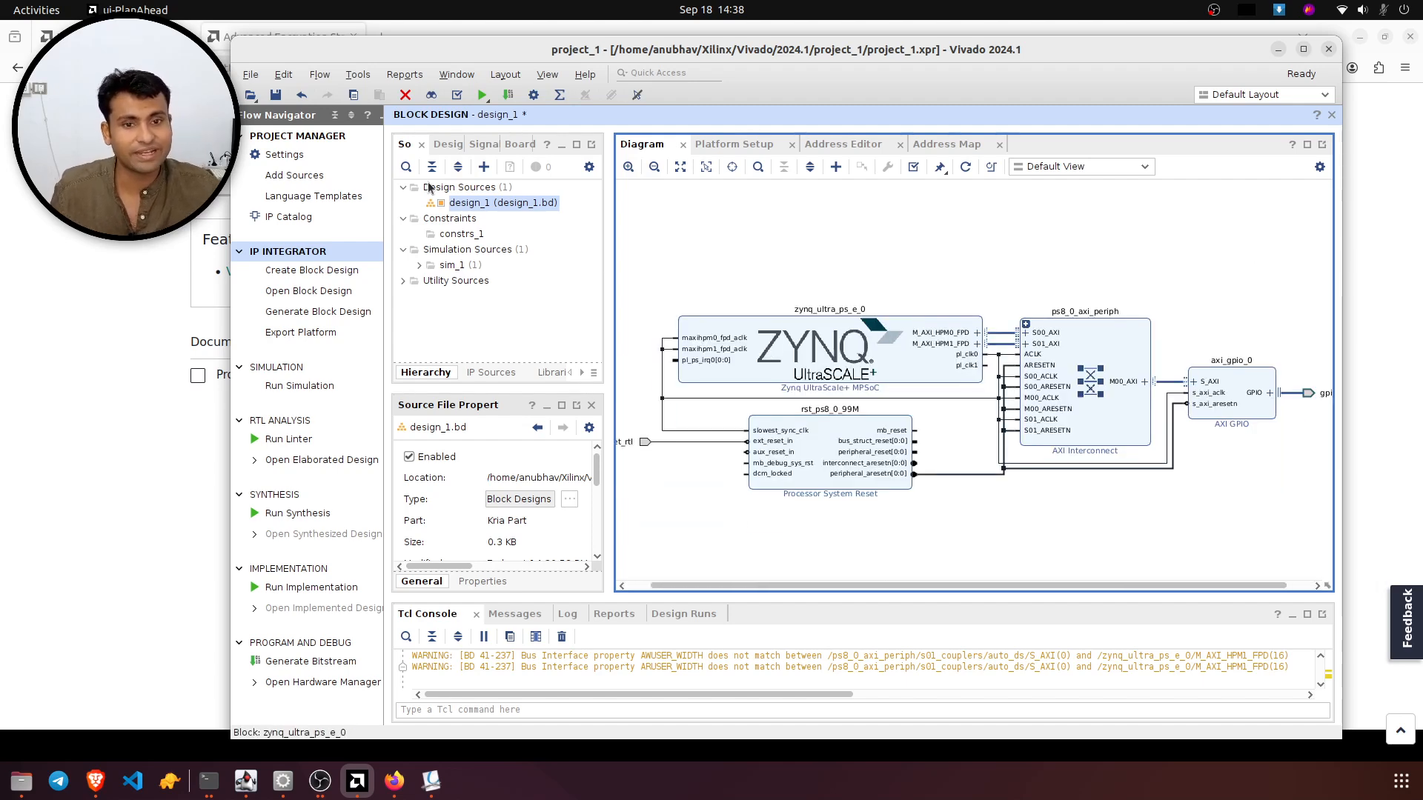
right_click(529, 210)
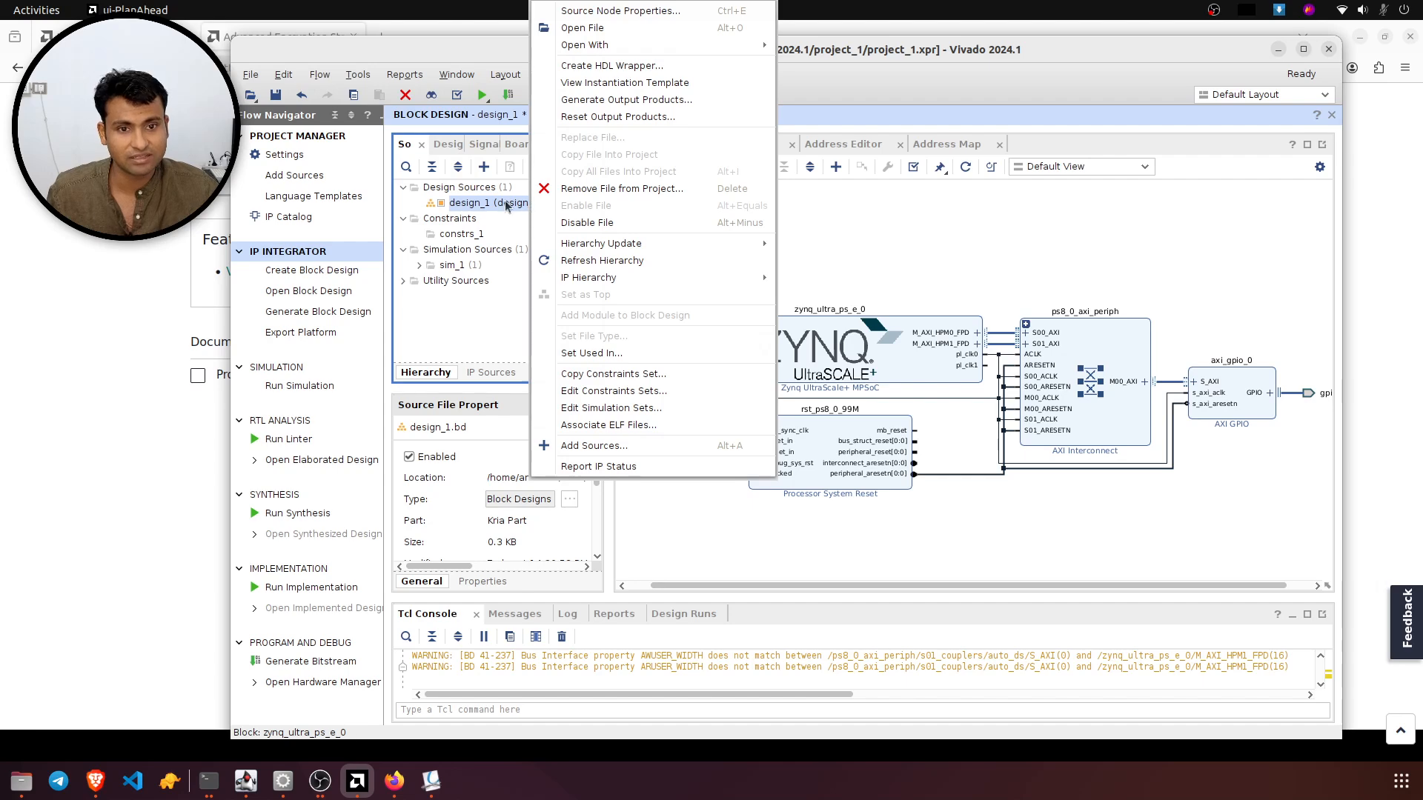
click(673, 65)
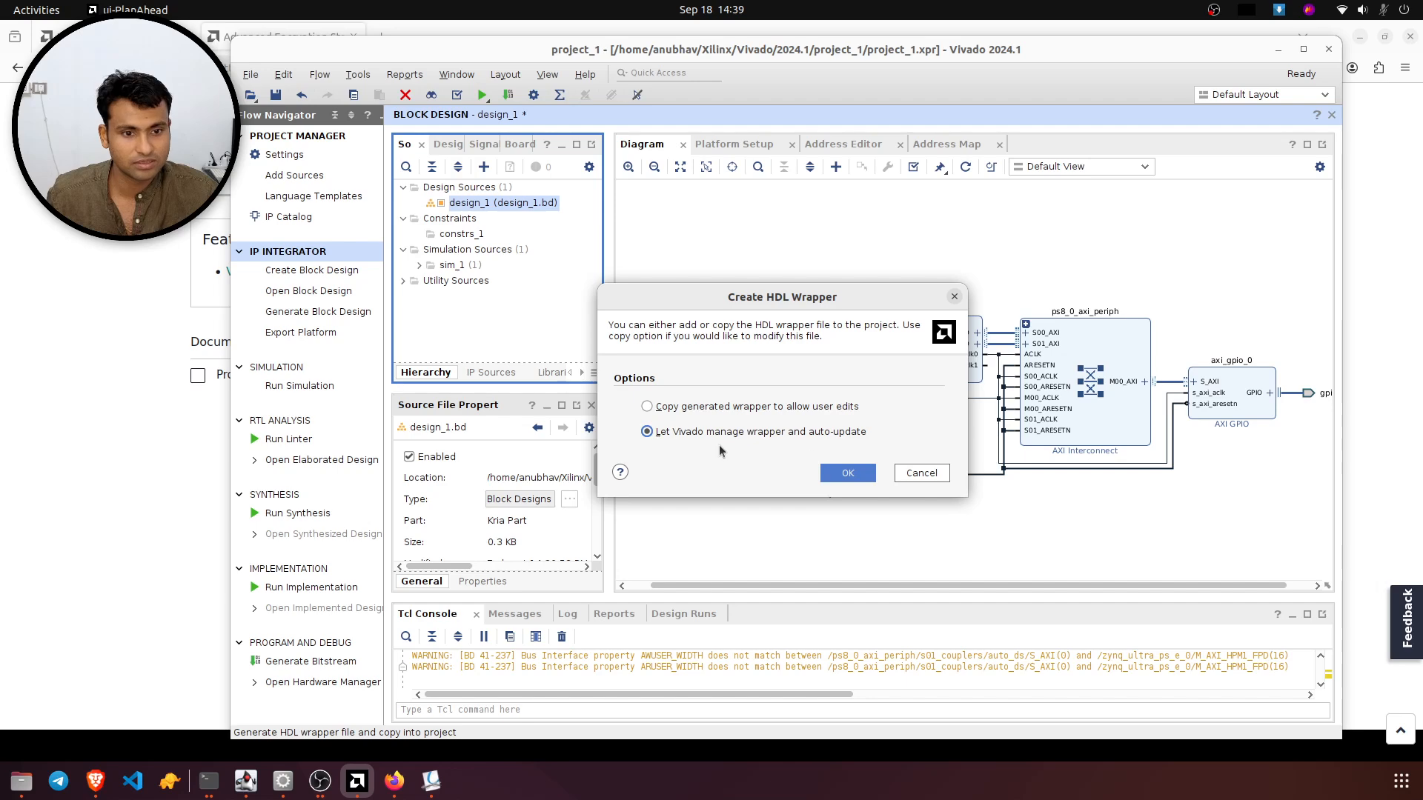
click(858, 474)
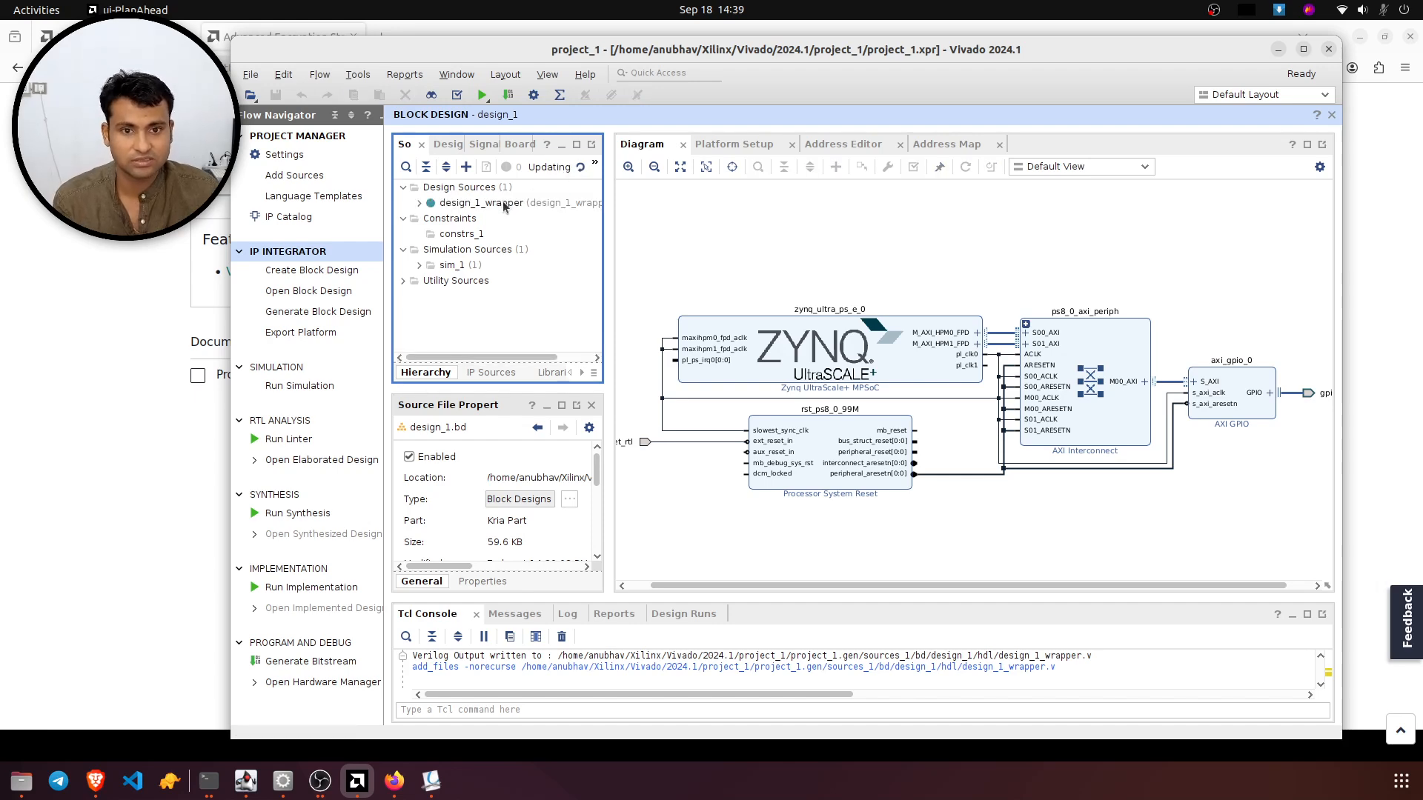
- Open design_1_wrapper.v and examine its ports, wire declarations and the design_1 instantiation
click(419, 204)
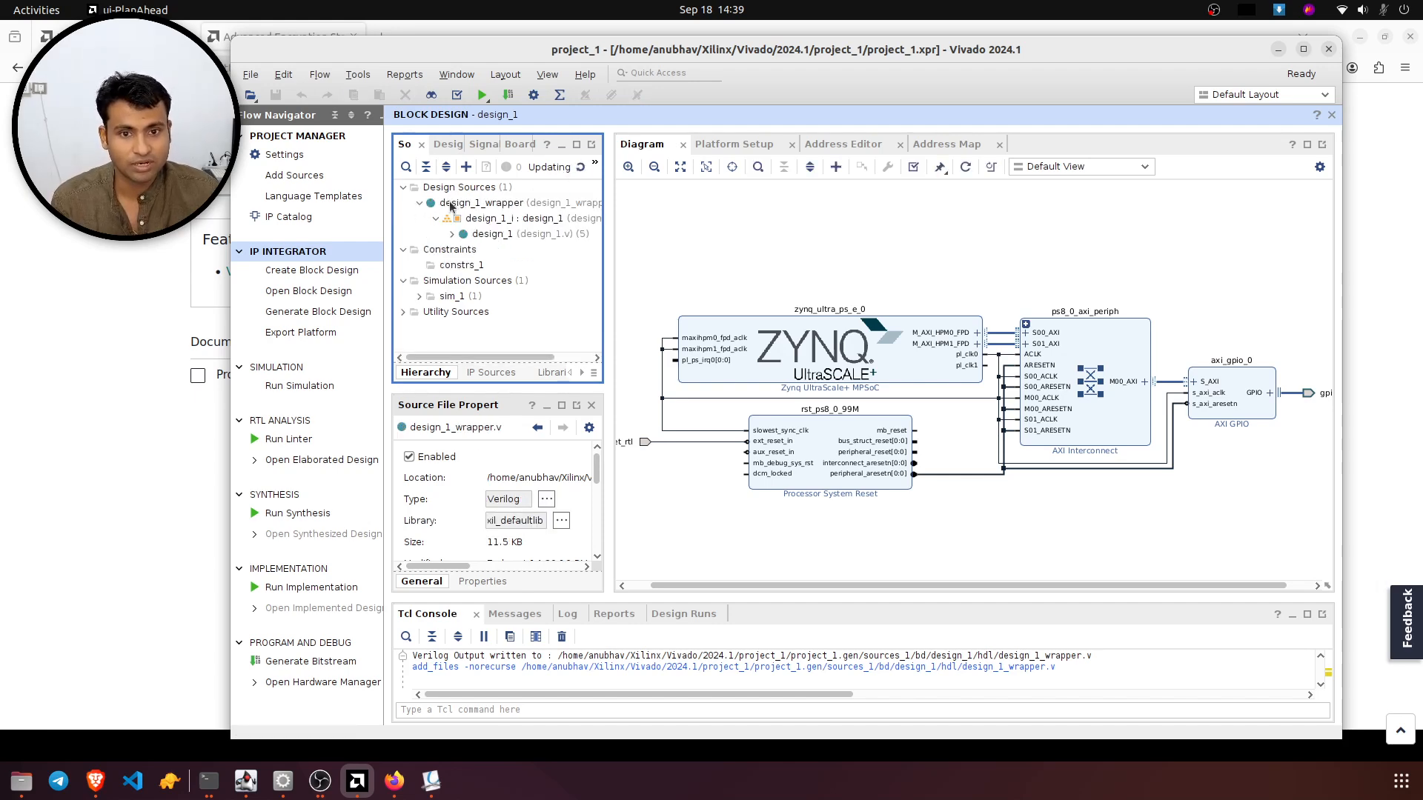
double_click(511, 207)
scroll(1206, 373, down, 20)
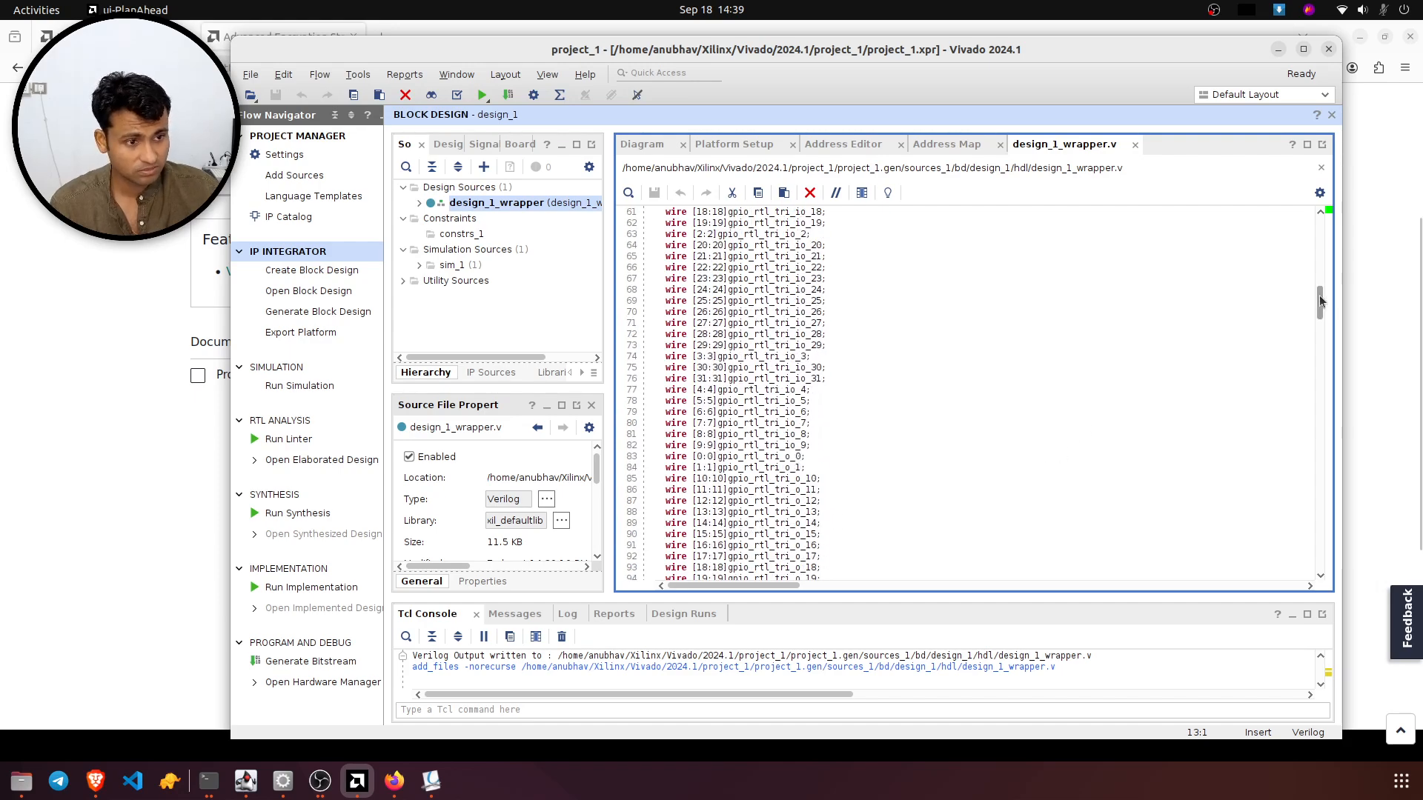
drag(1320, 302, 1350, 215)
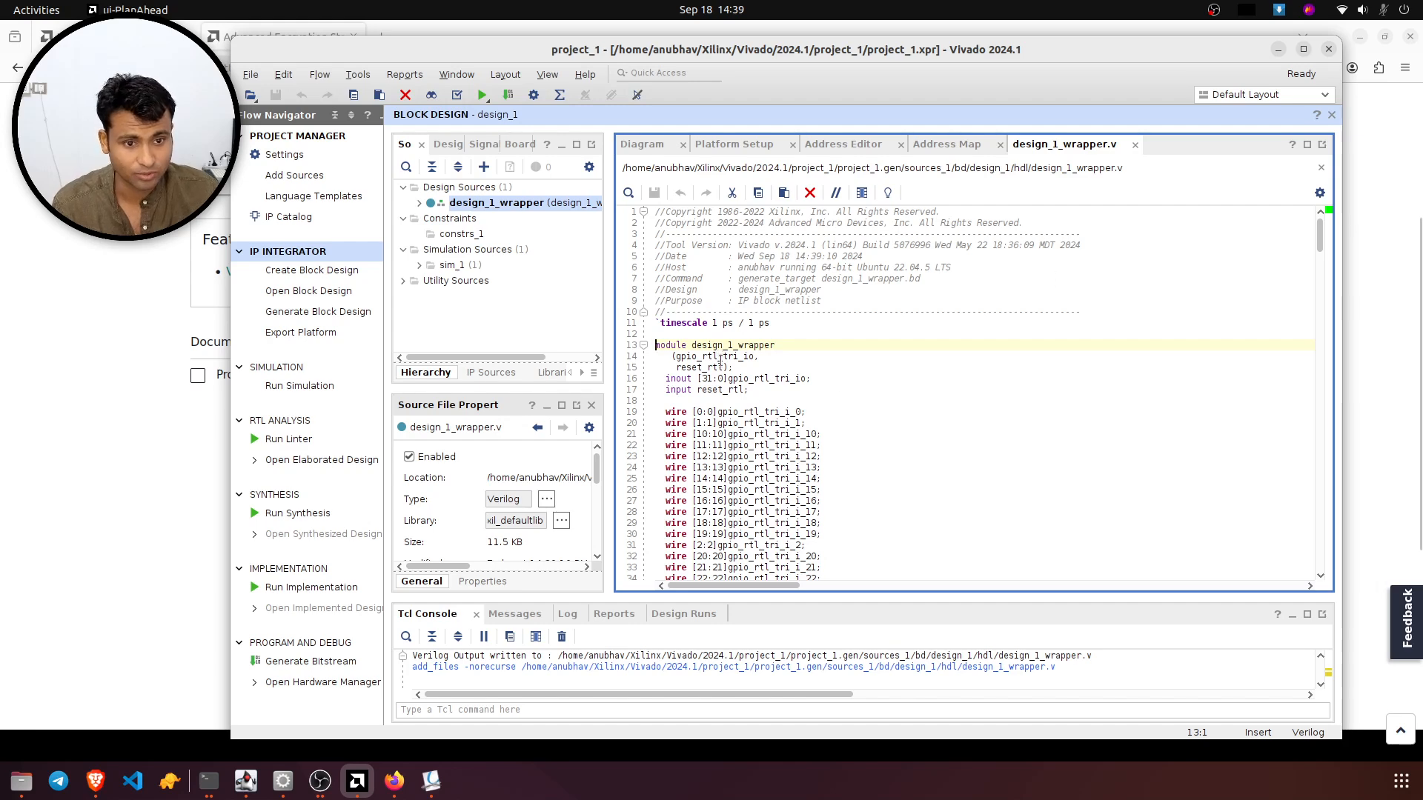
scroll(778, 365, down, 17)
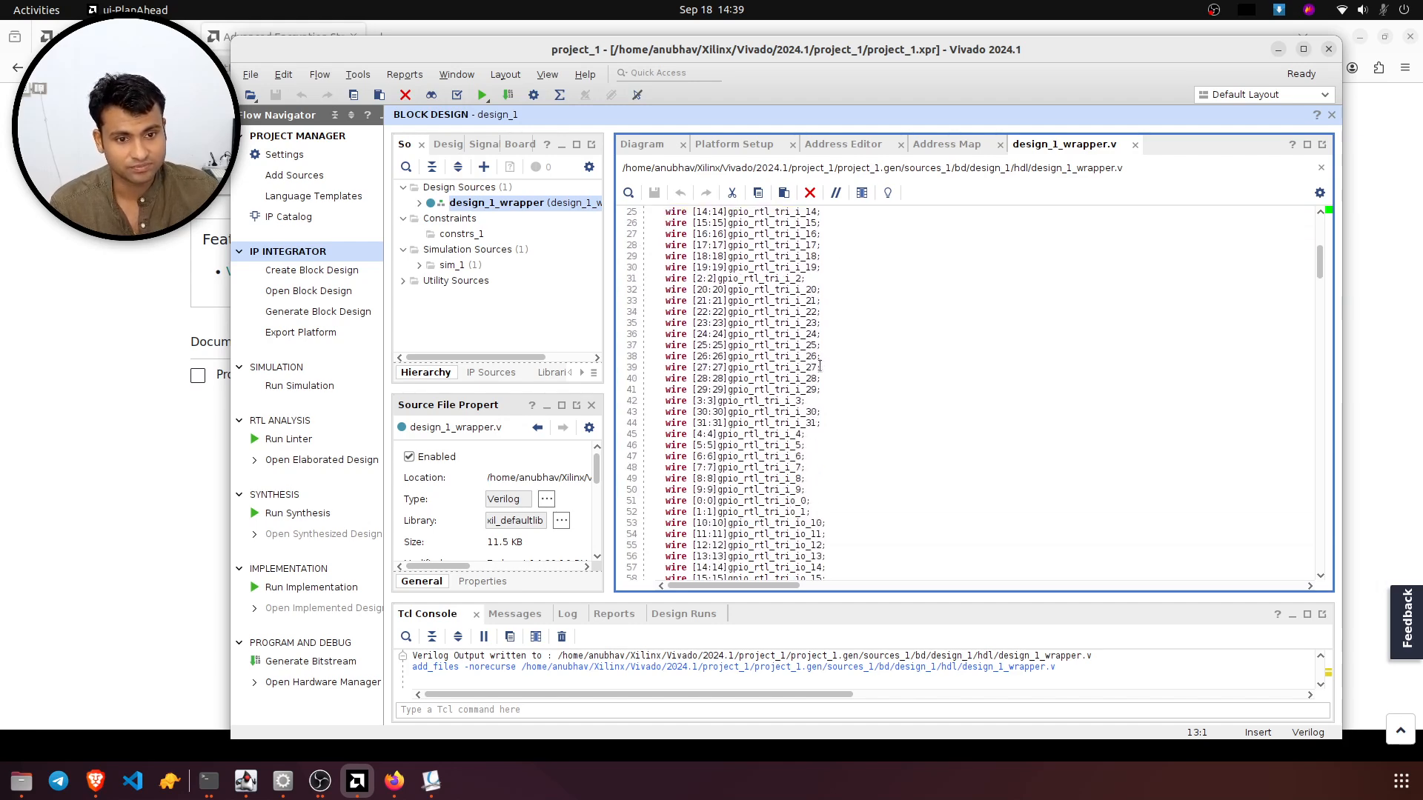
scroll(1123, 304, down, 20)
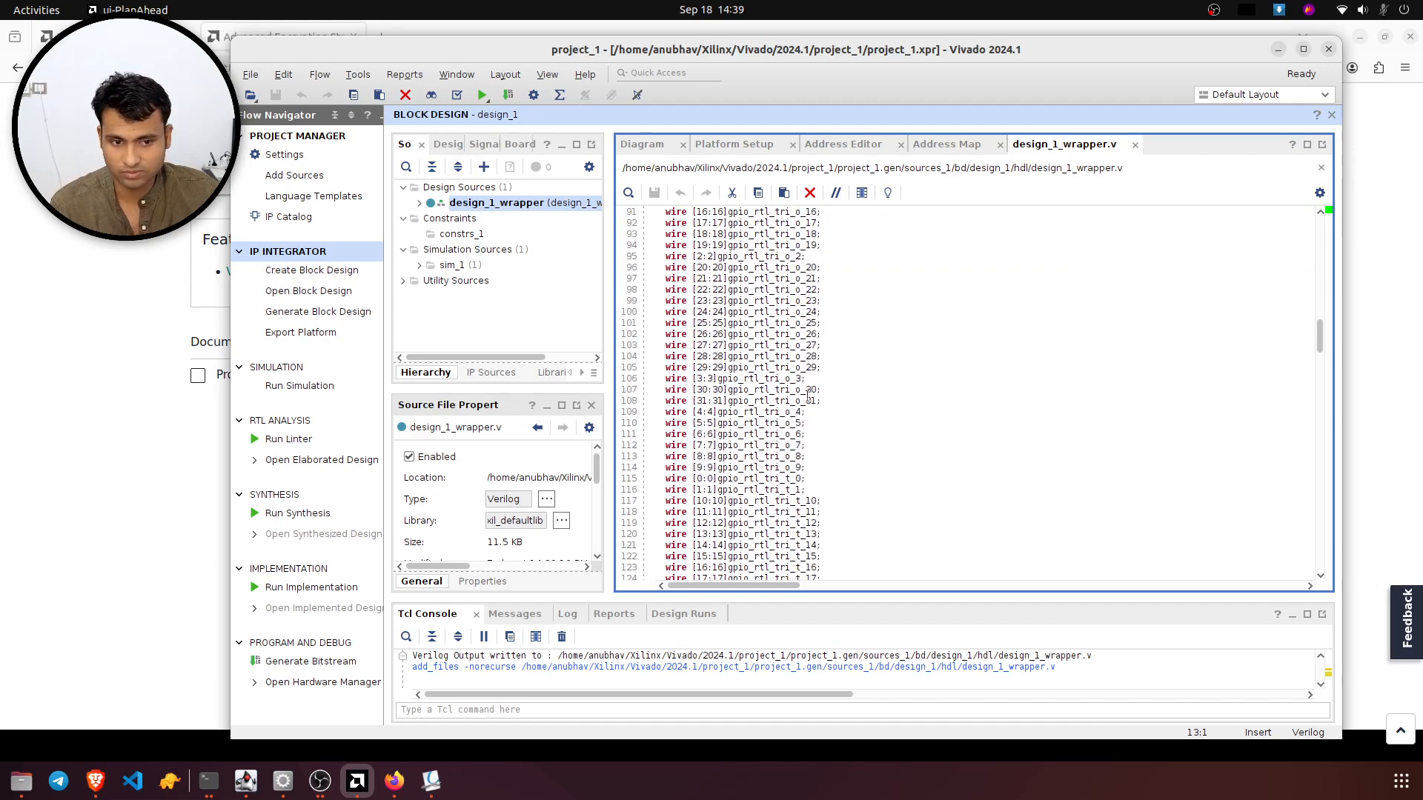
scroll(811, 393, down, 1)
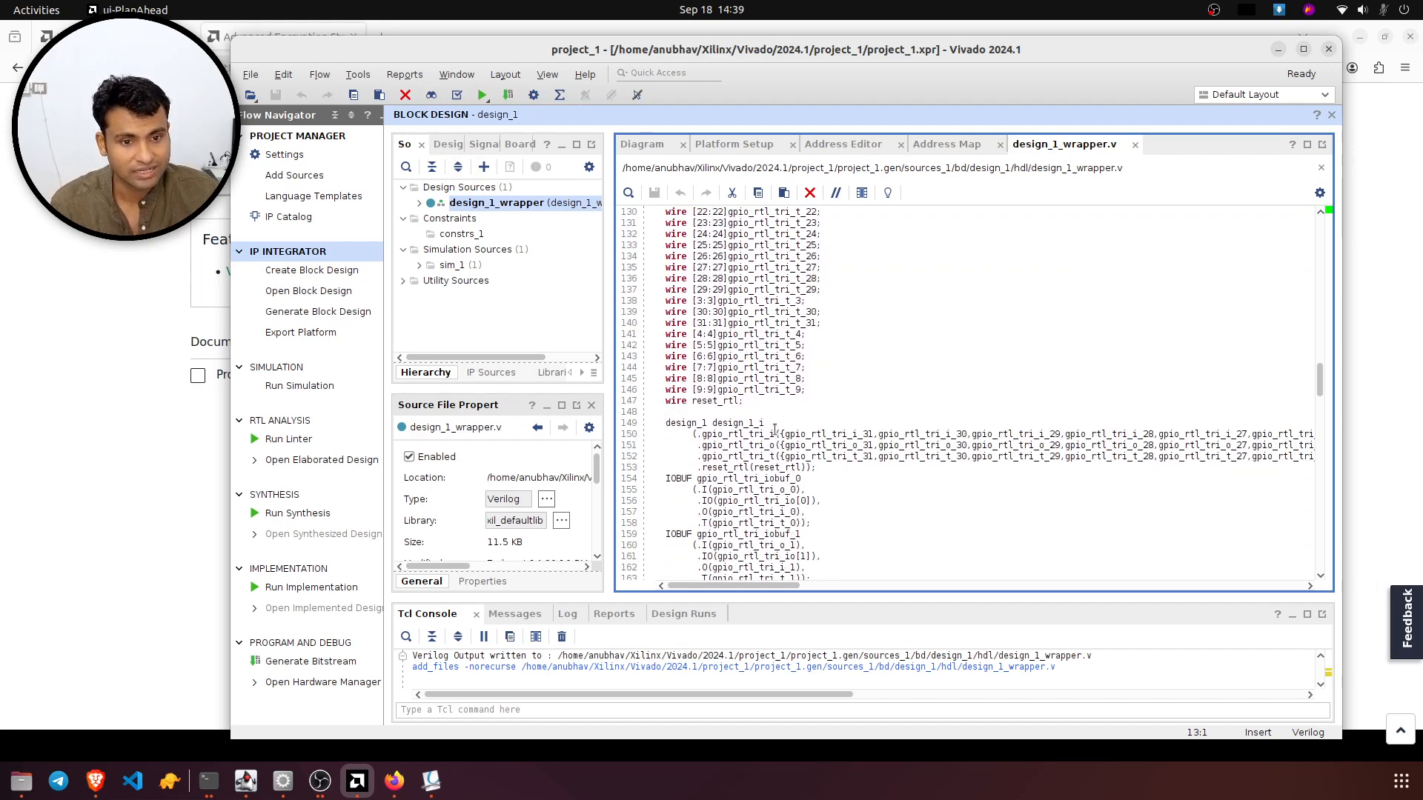
scroll(774, 429, down, 3)
double_click(706, 323)
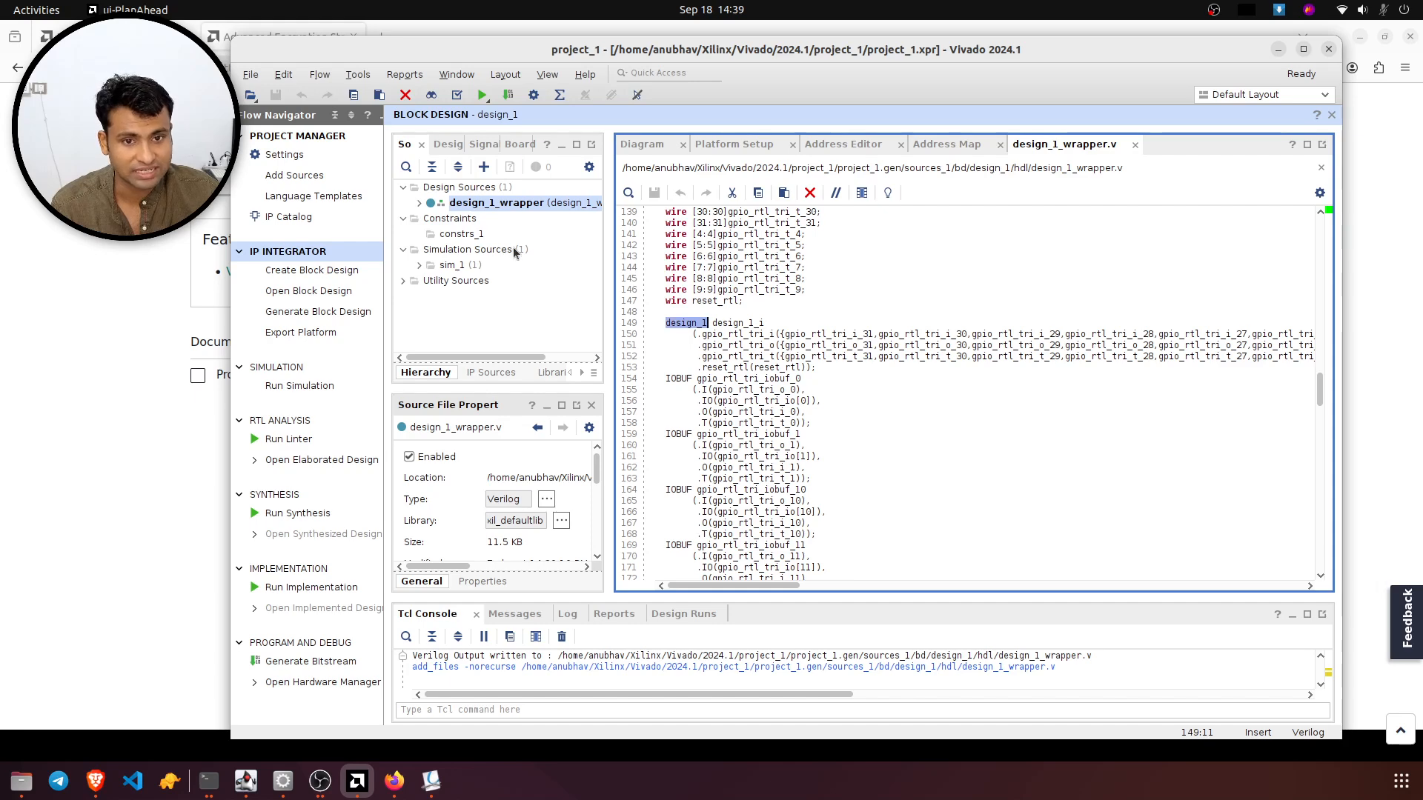
- Expand the wrapper hierarchy, open design_1.v and examine its Verilog down to the s00_couplers module's port list
click(415, 209)
click(420, 203)
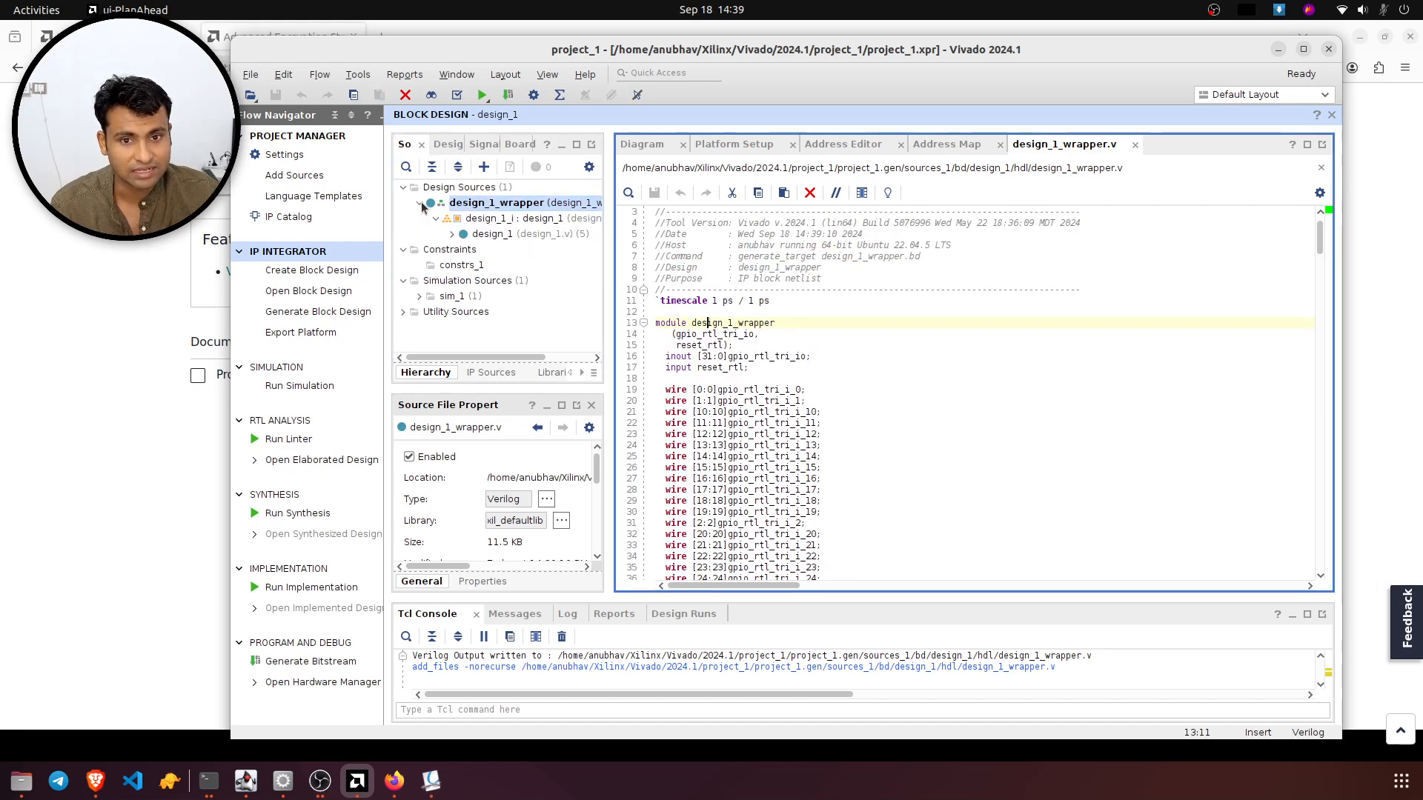
double_click(493, 235)
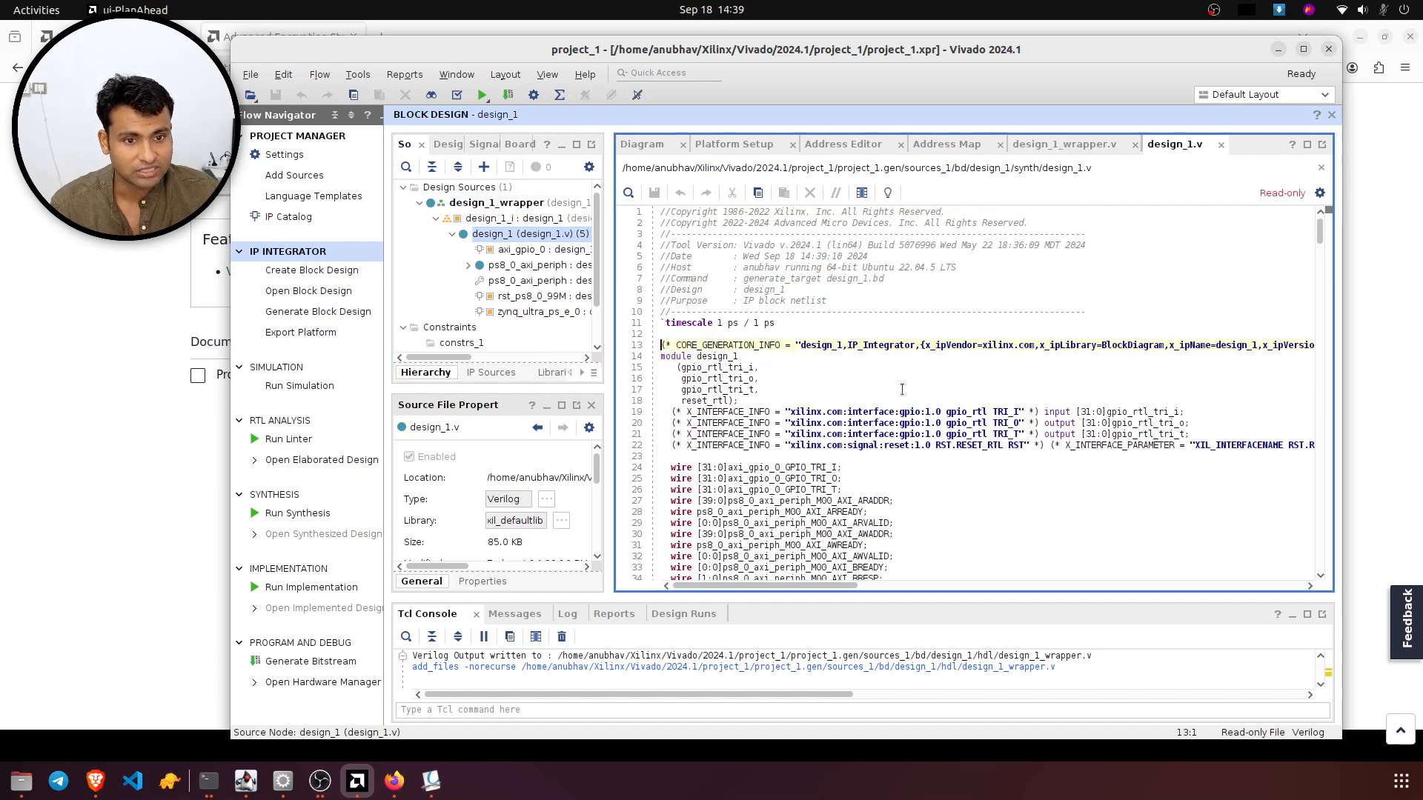
scroll(845, 423, down, 9)
scroll(846, 423, down, 8)
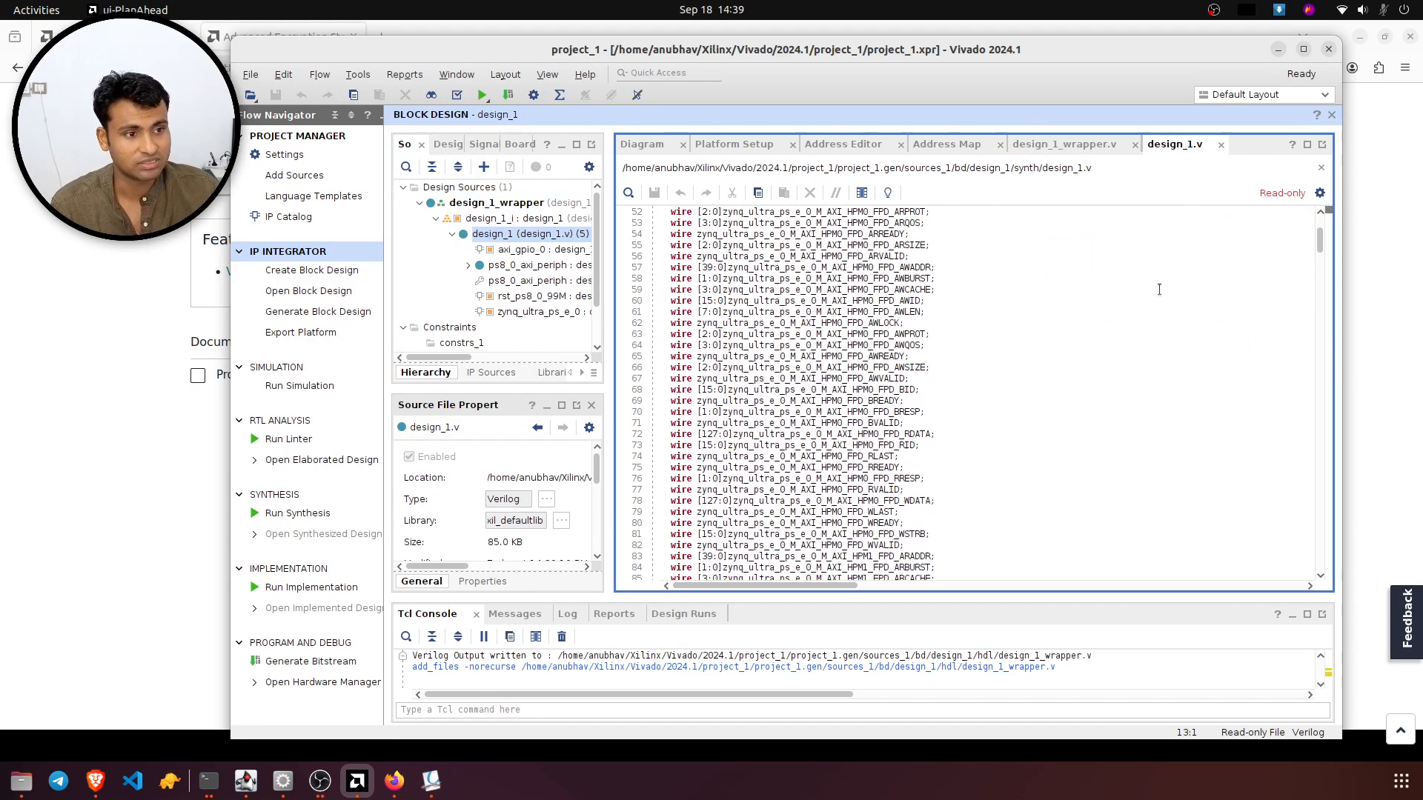
drag(1319, 241, 1299, 417)
scroll(1298, 418, down, 7)
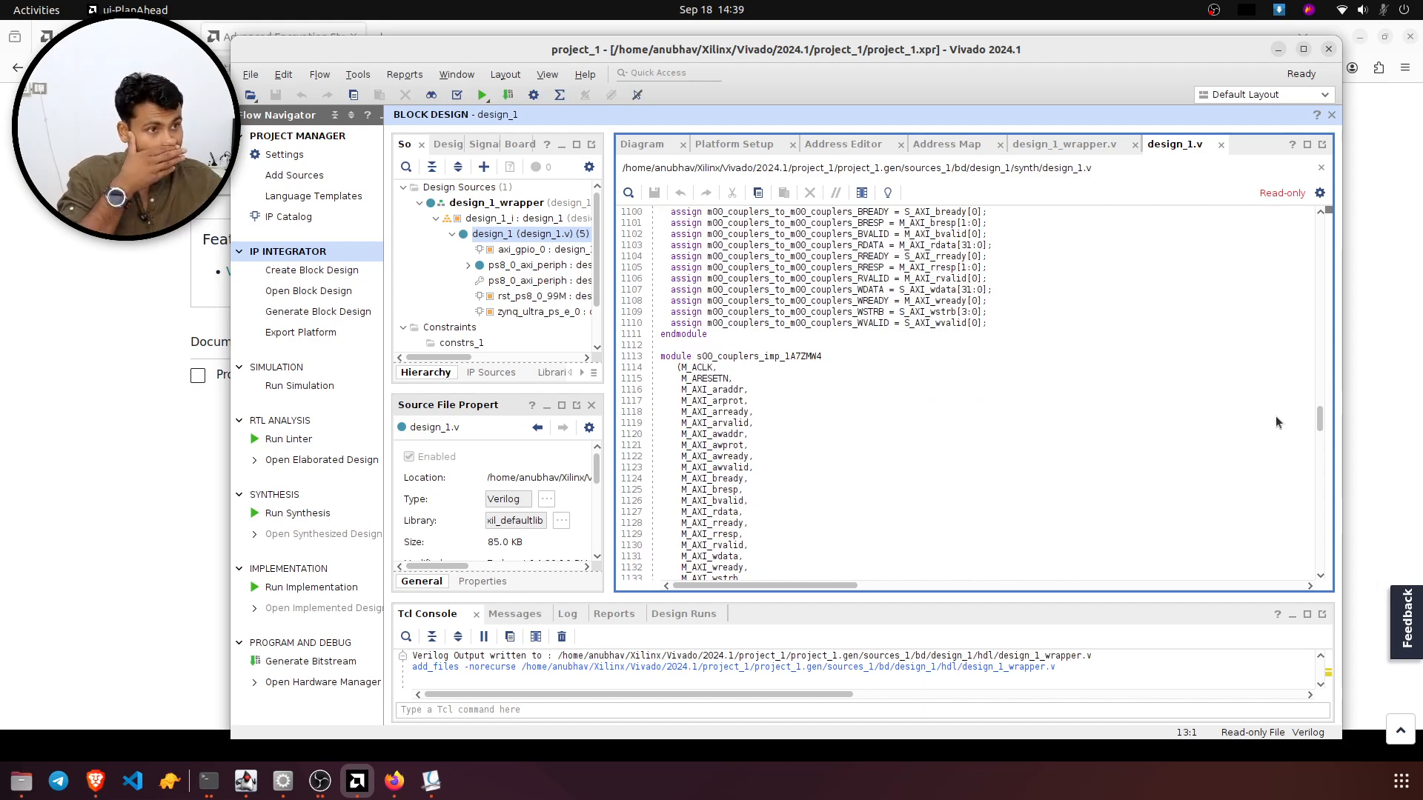
scroll(1276, 422, down, 2)
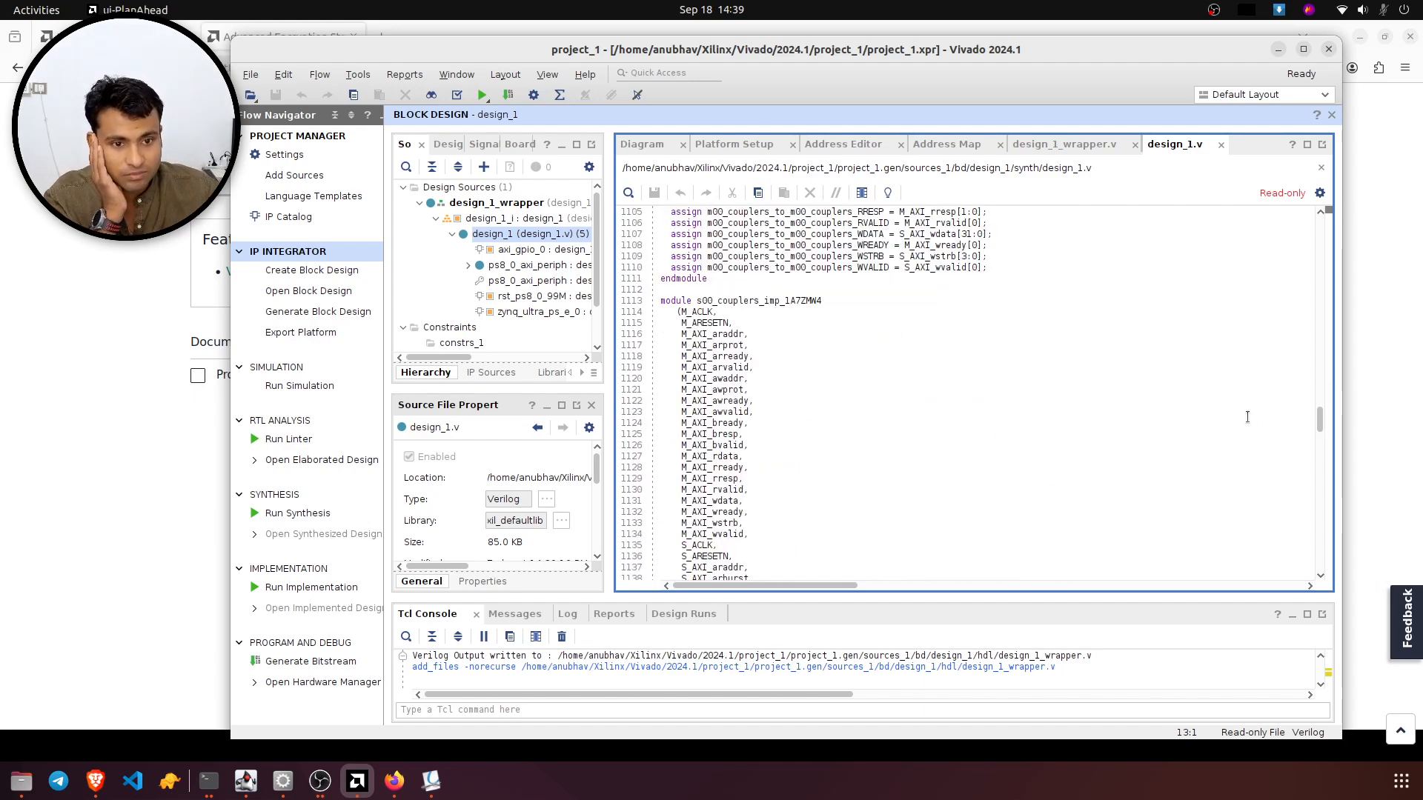
scroll(1247, 417, up, 3)
scroll(1252, 416, down, 5)
scroll(674, 267, up, 1)
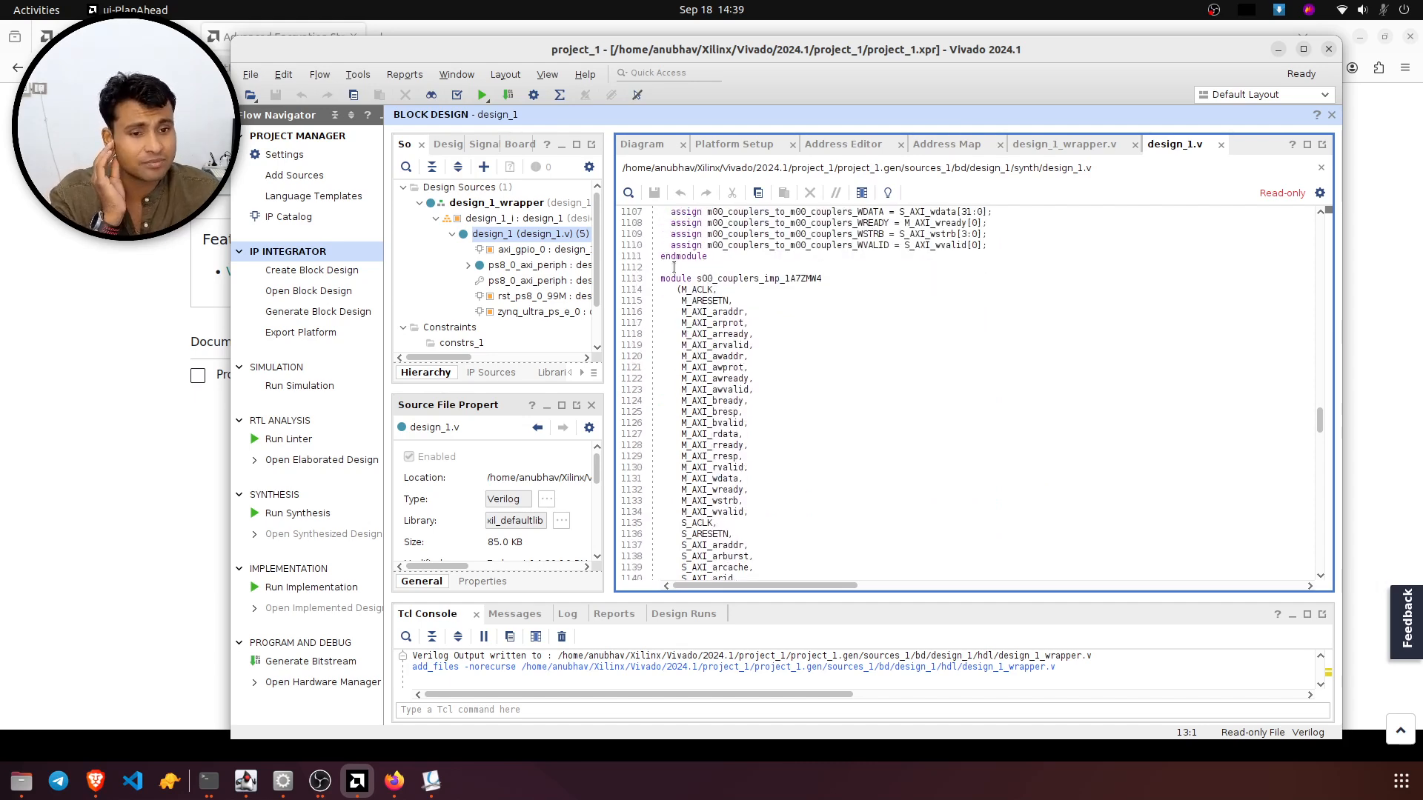
drag(737, 293, 833, 367)
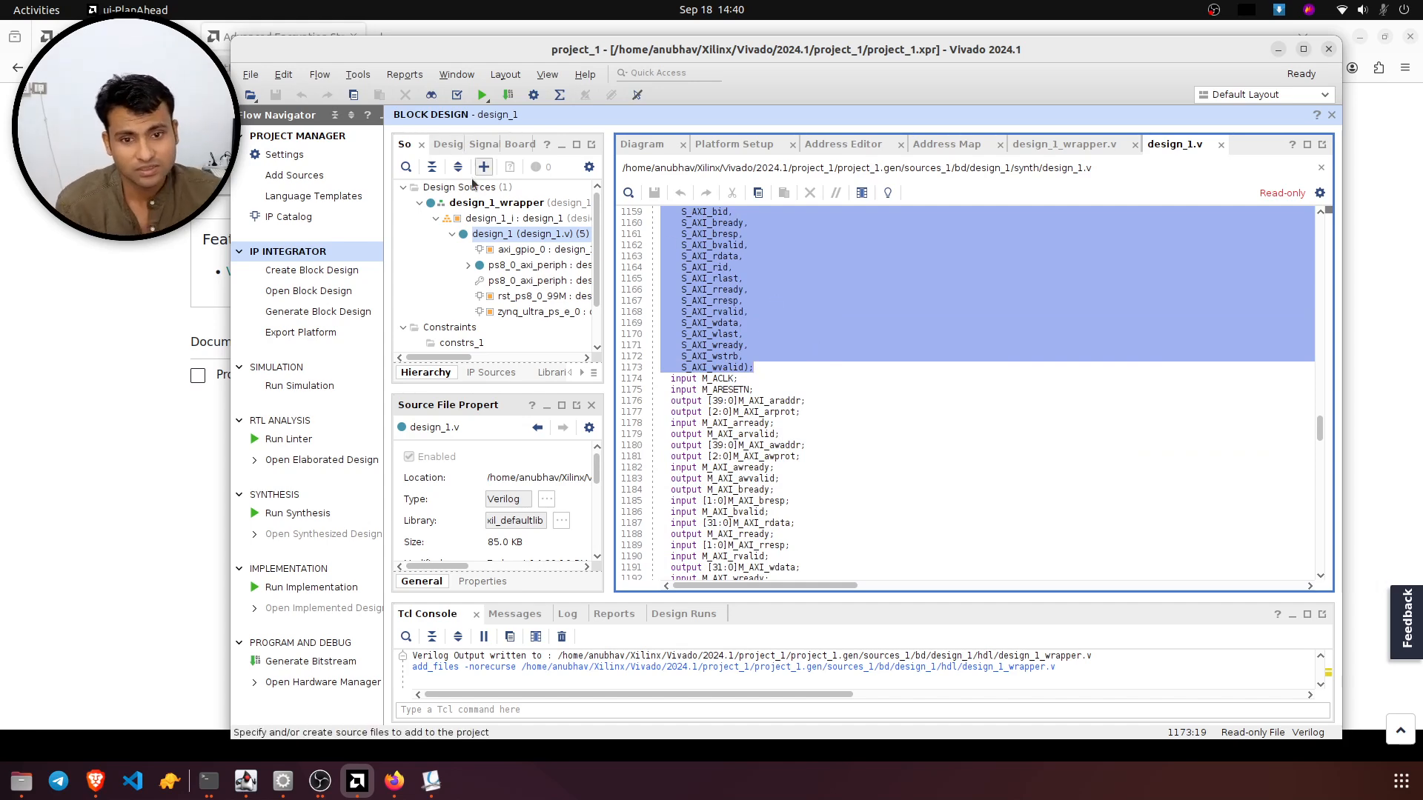
- Try to re-customize the axi_gpio_0 IP from the design sources hierarchy
double_click(508, 255)
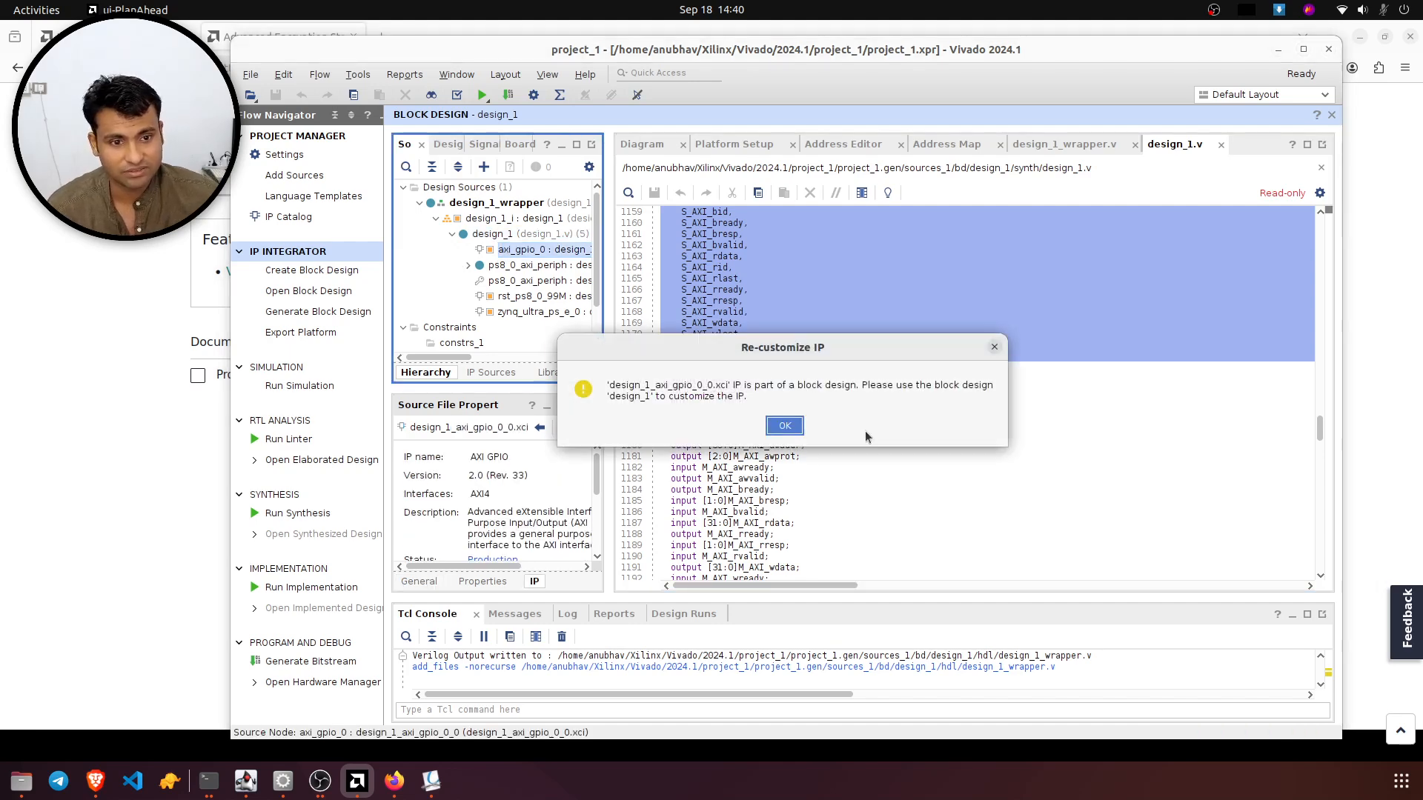
click(784, 426)
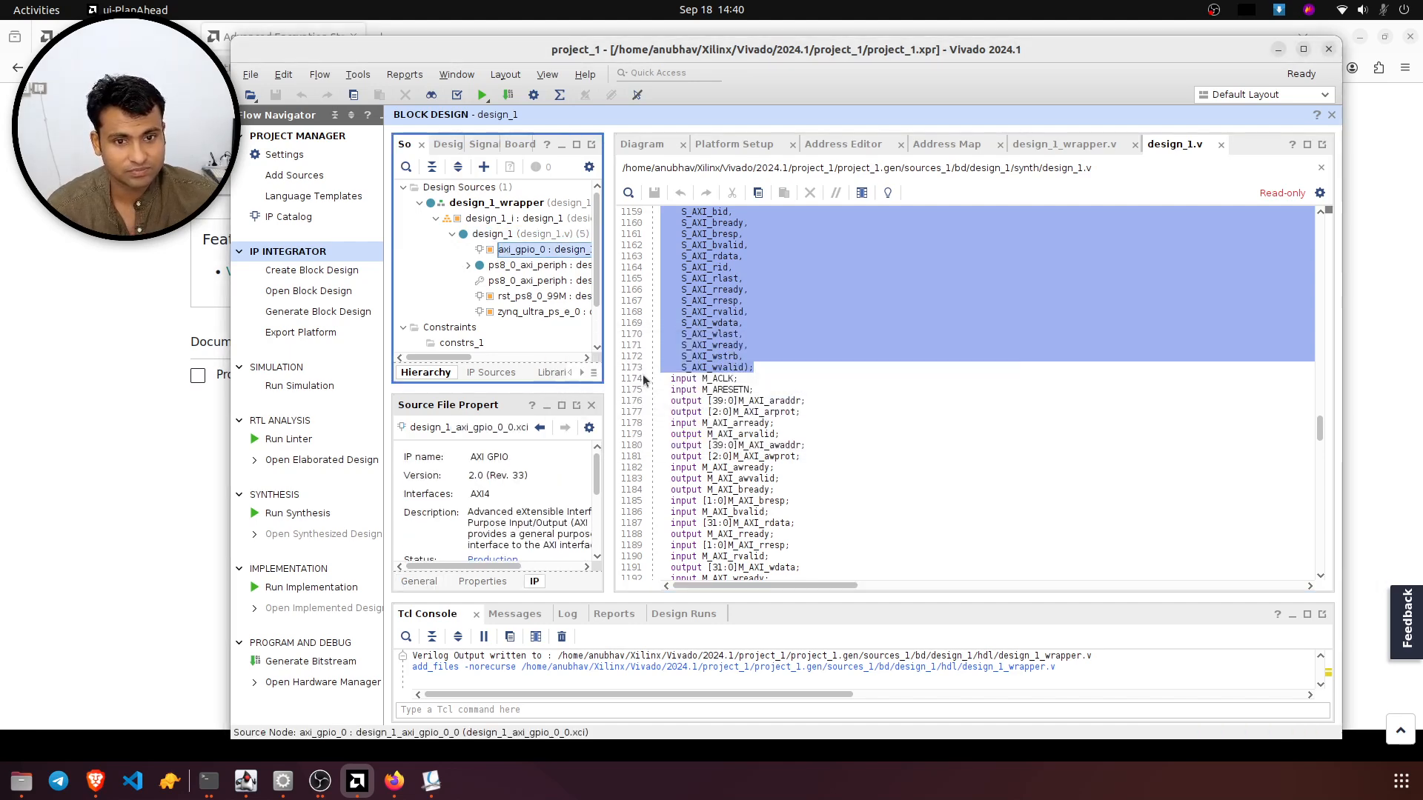
- Open the ps8_0_axi_periph module source in design_1.v and examine its port list and input/output declarations
double_click(540, 266)
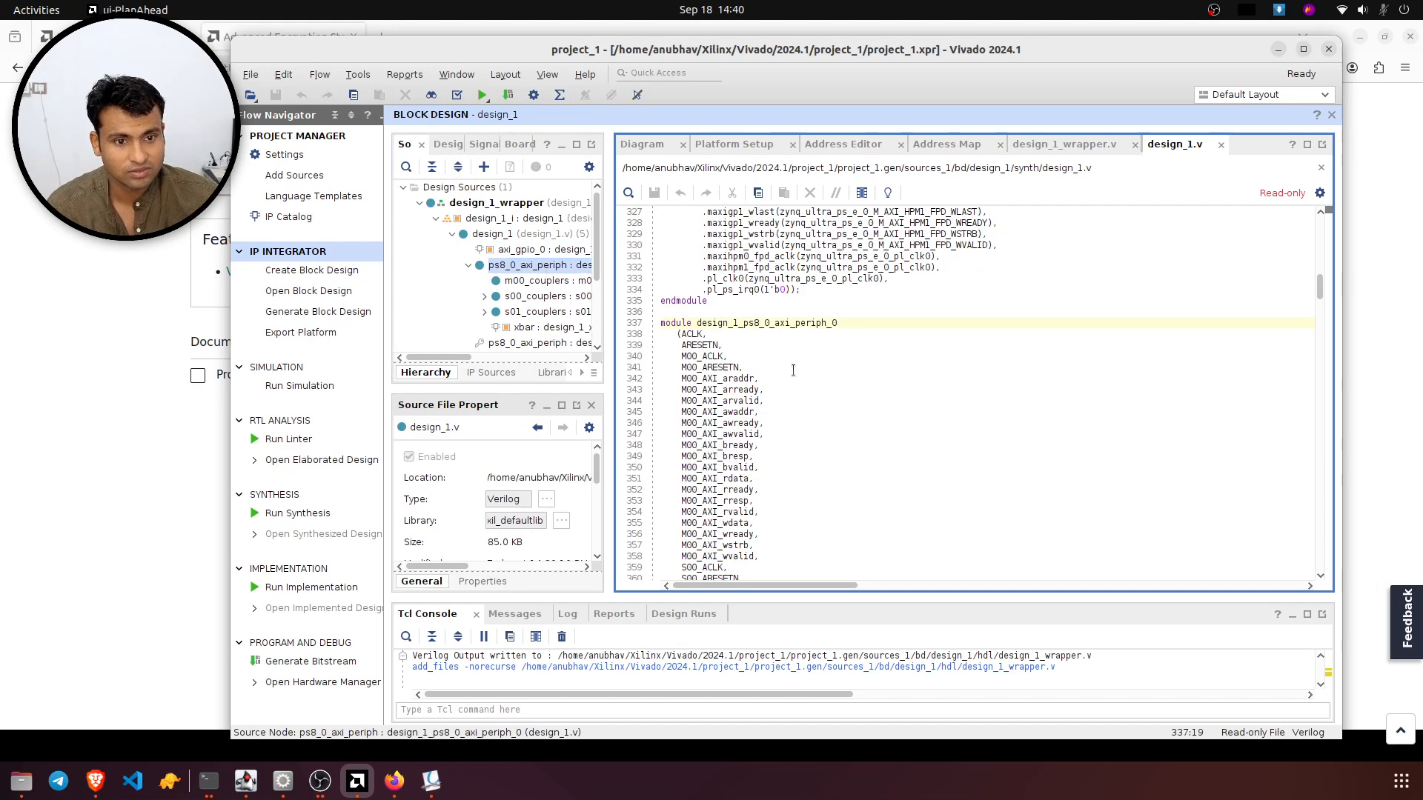
scroll(790, 369, down, 1)
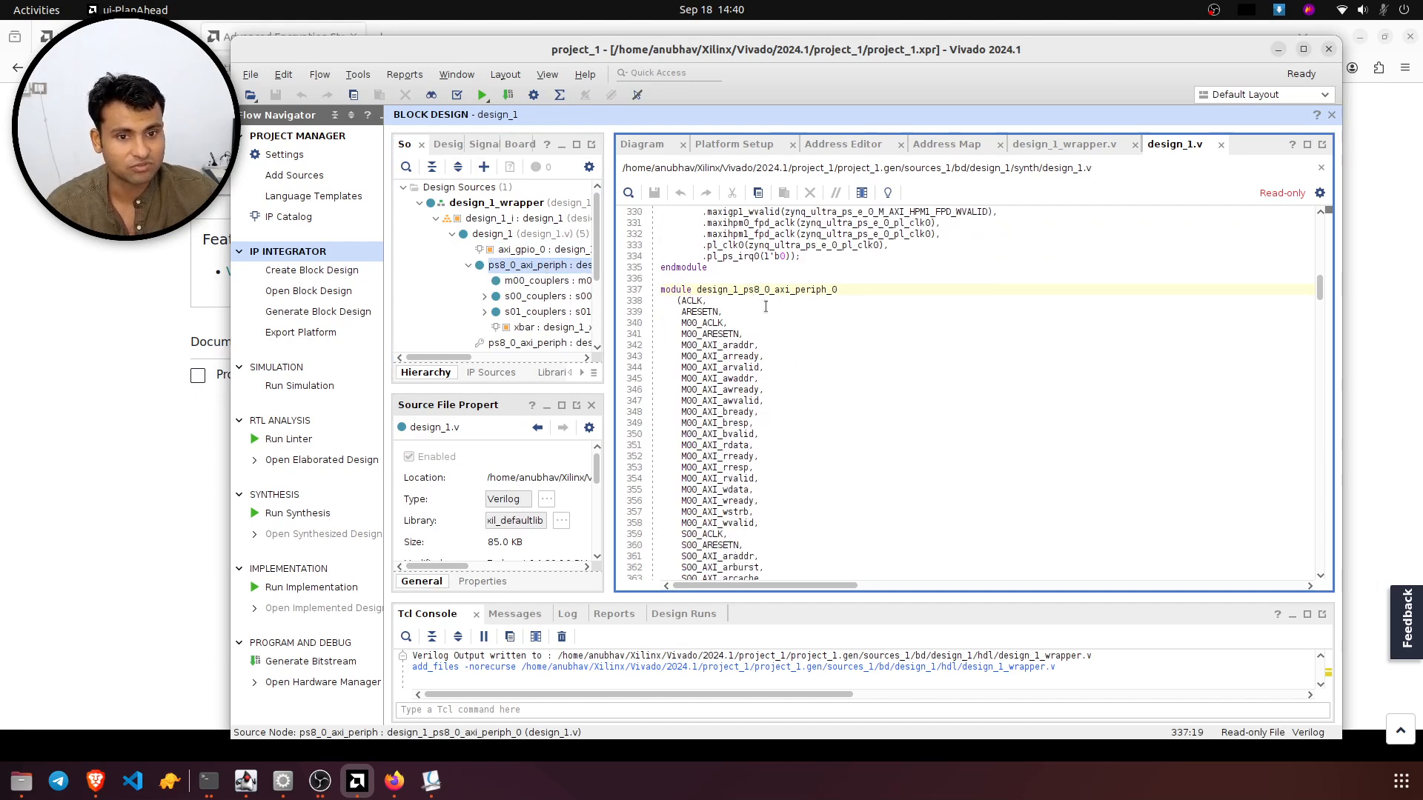
scroll(765, 306, down, 19)
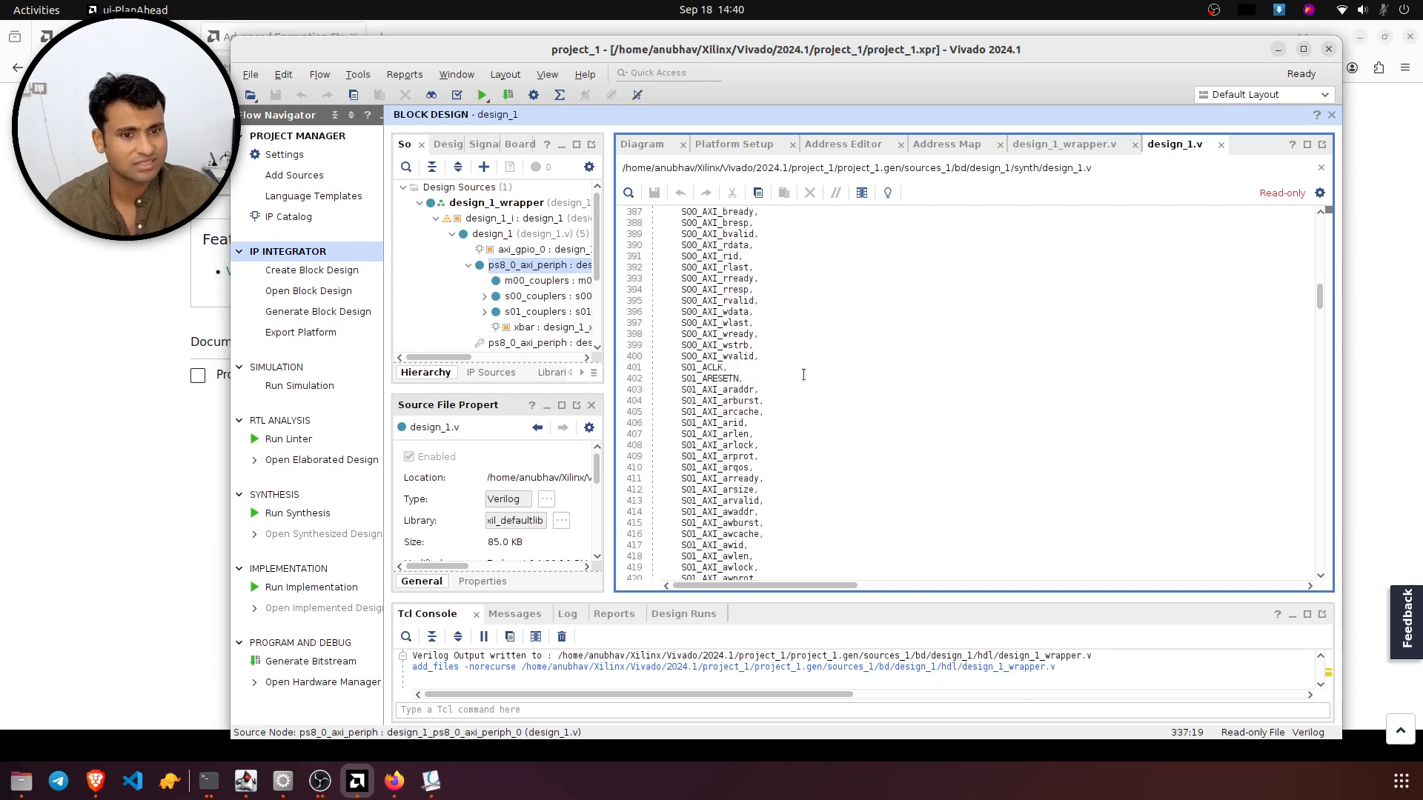
scroll(803, 374, down, 11)
scroll(780, 386, down, 18)
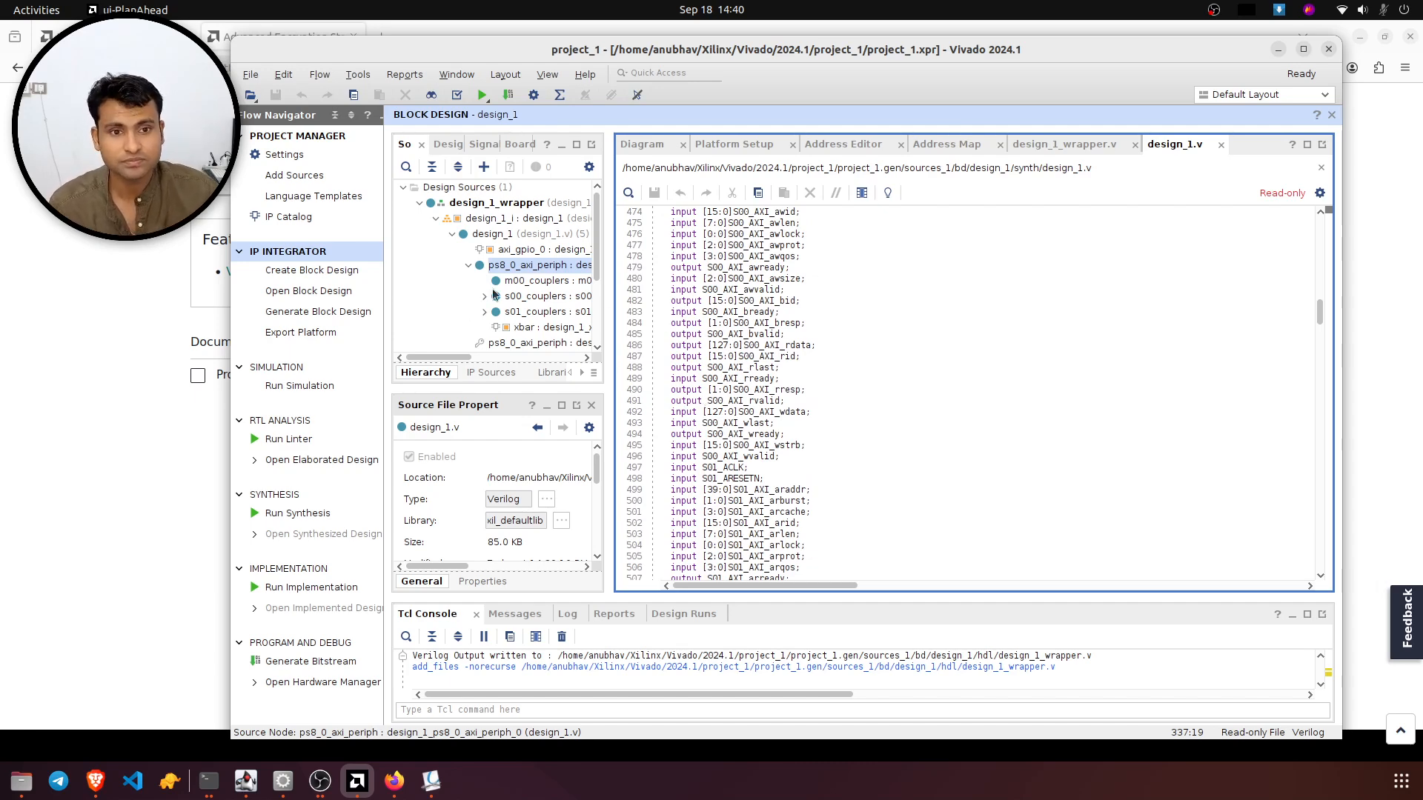
- Collapse the design_1_wrapper hierarchy in the design sources and review the commands available for the wrapper file
click(404, 188)
click(404, 188)
click(420, 202)
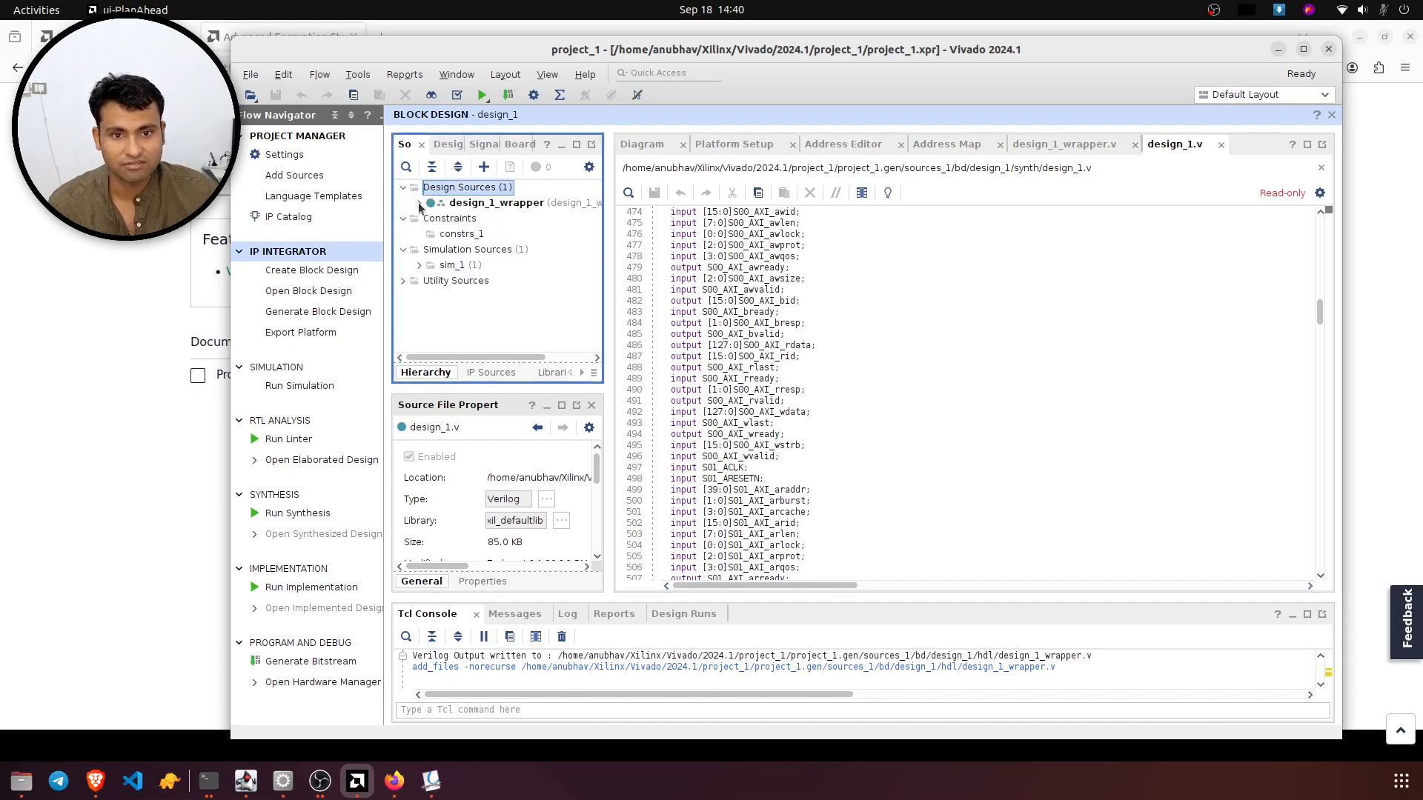
right_click(509, 203)
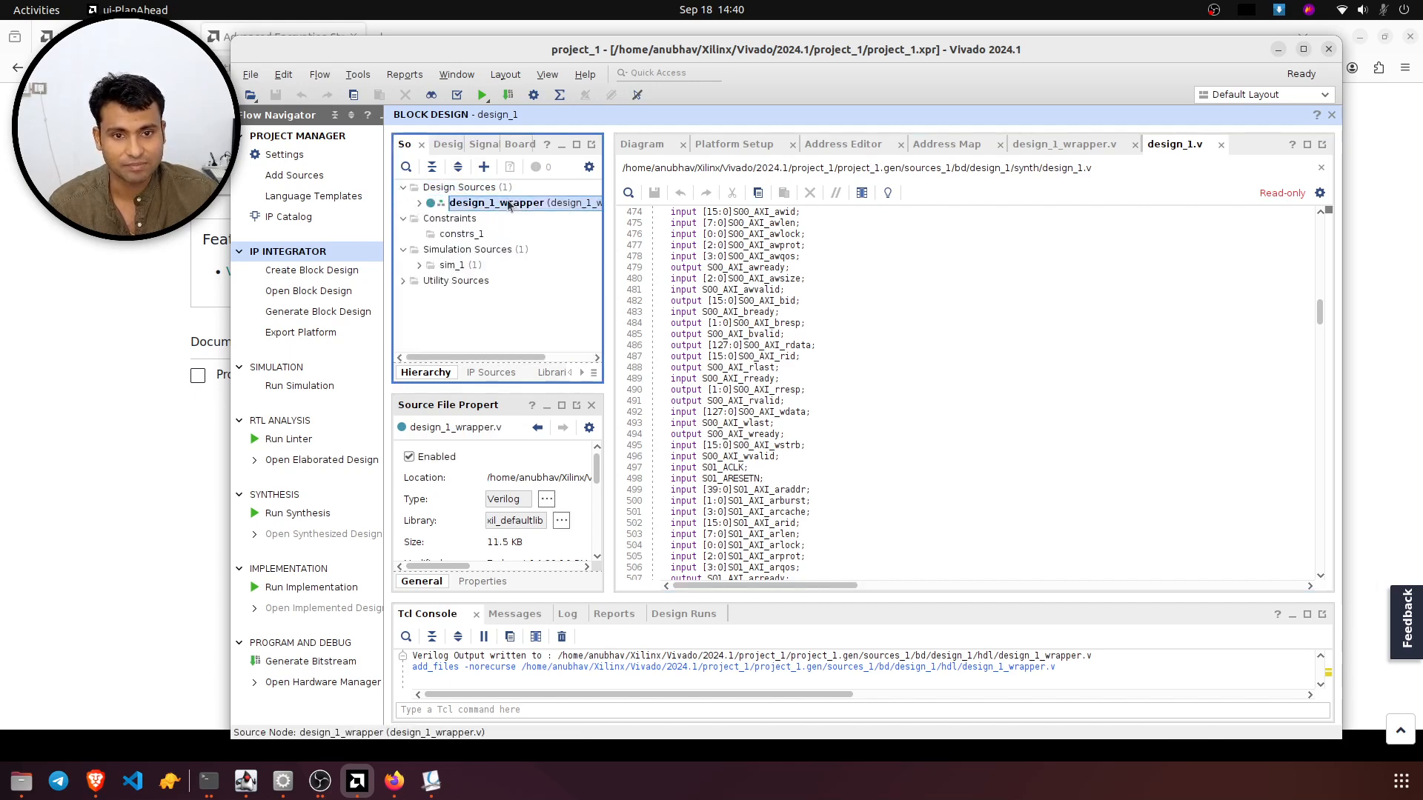
click(983, 372)
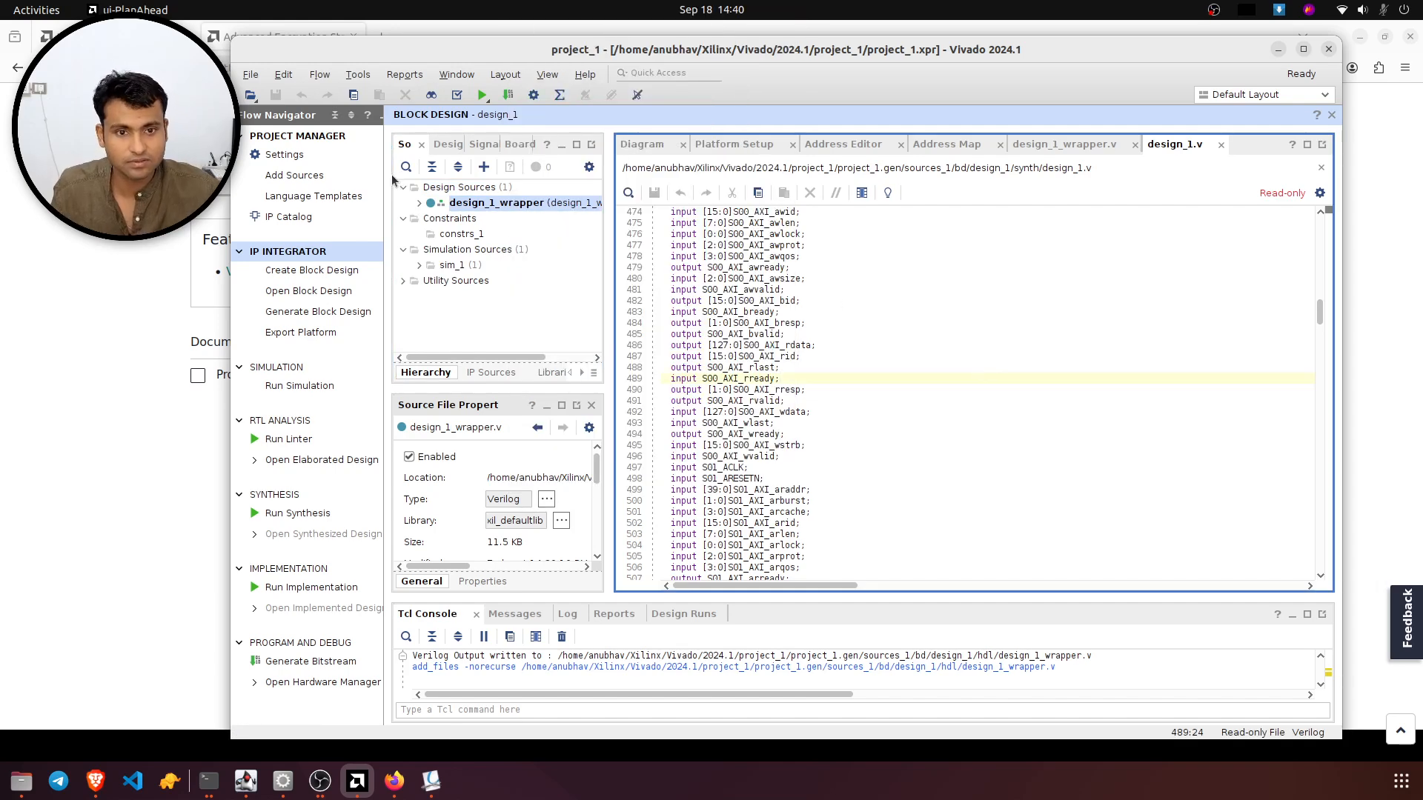
right_click(506, 208)
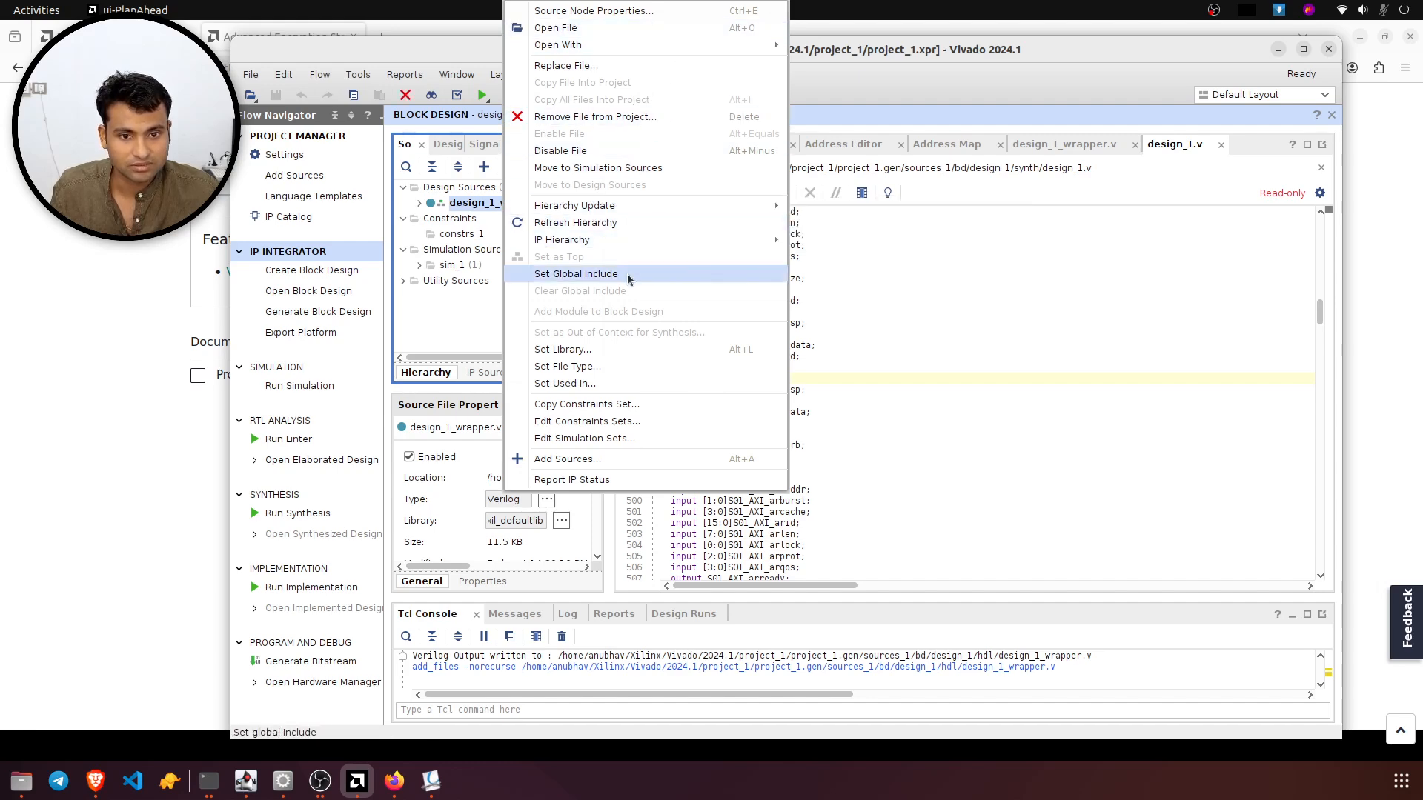
click(946, 396)
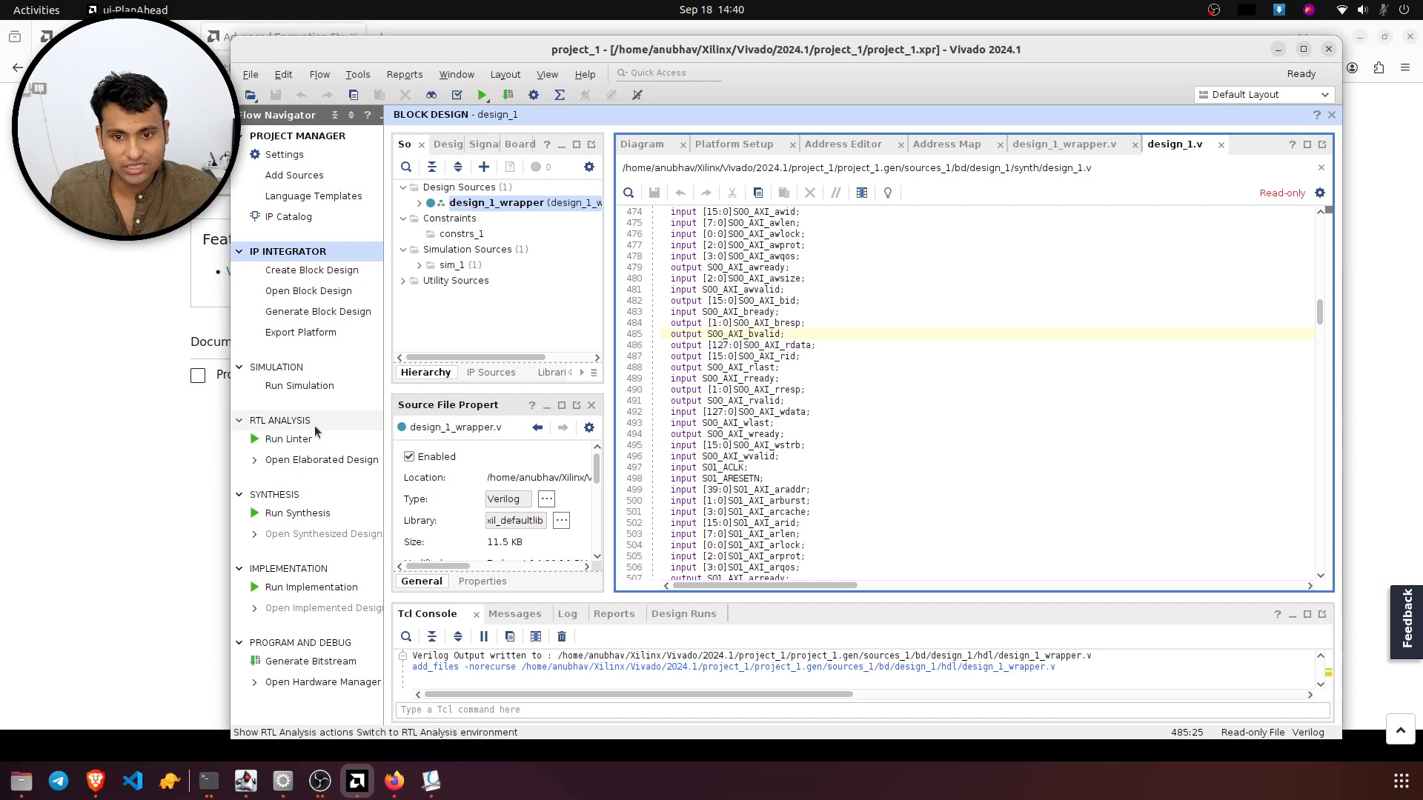
- Run the linter on the design and open the implemented design once implementation has completed
click(289, 439)
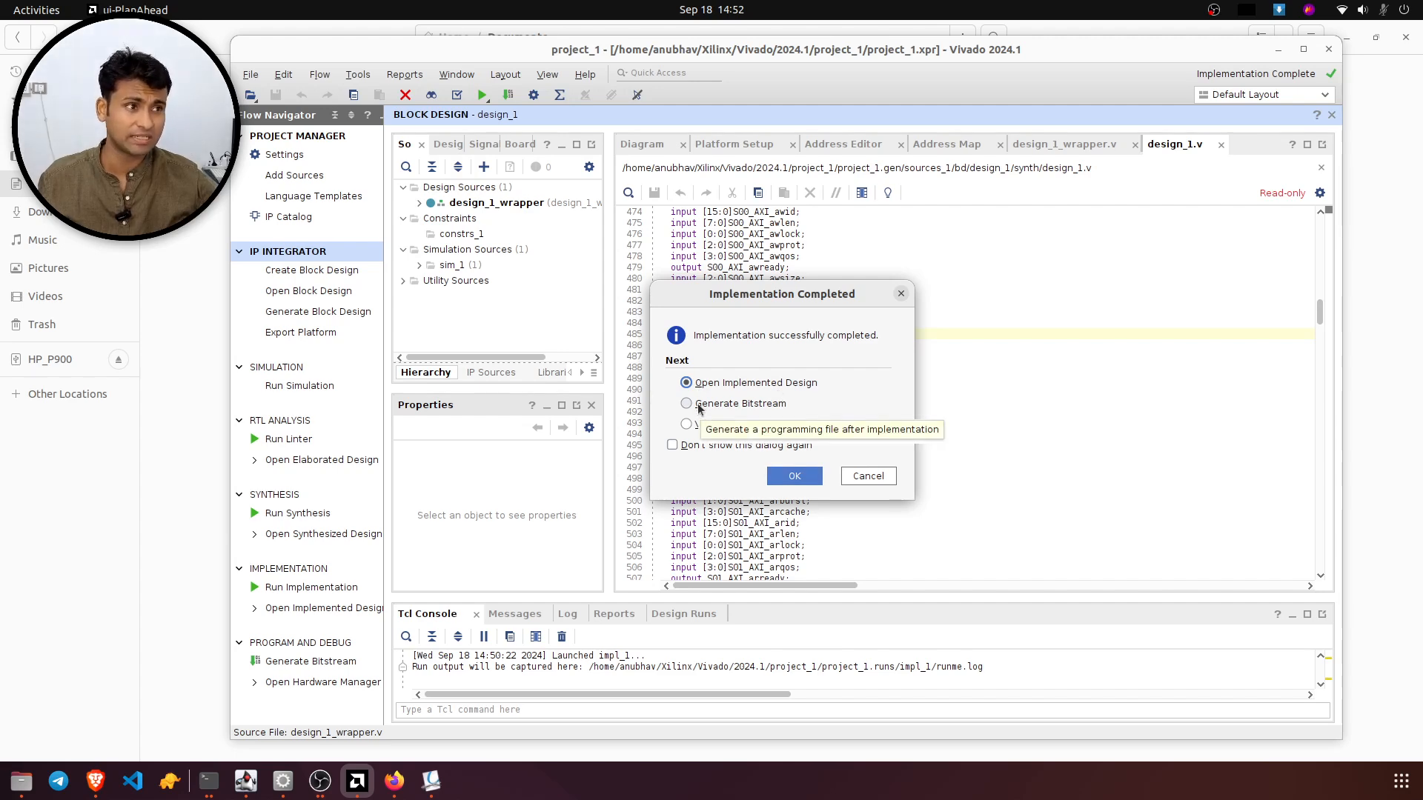
click(802, 472)
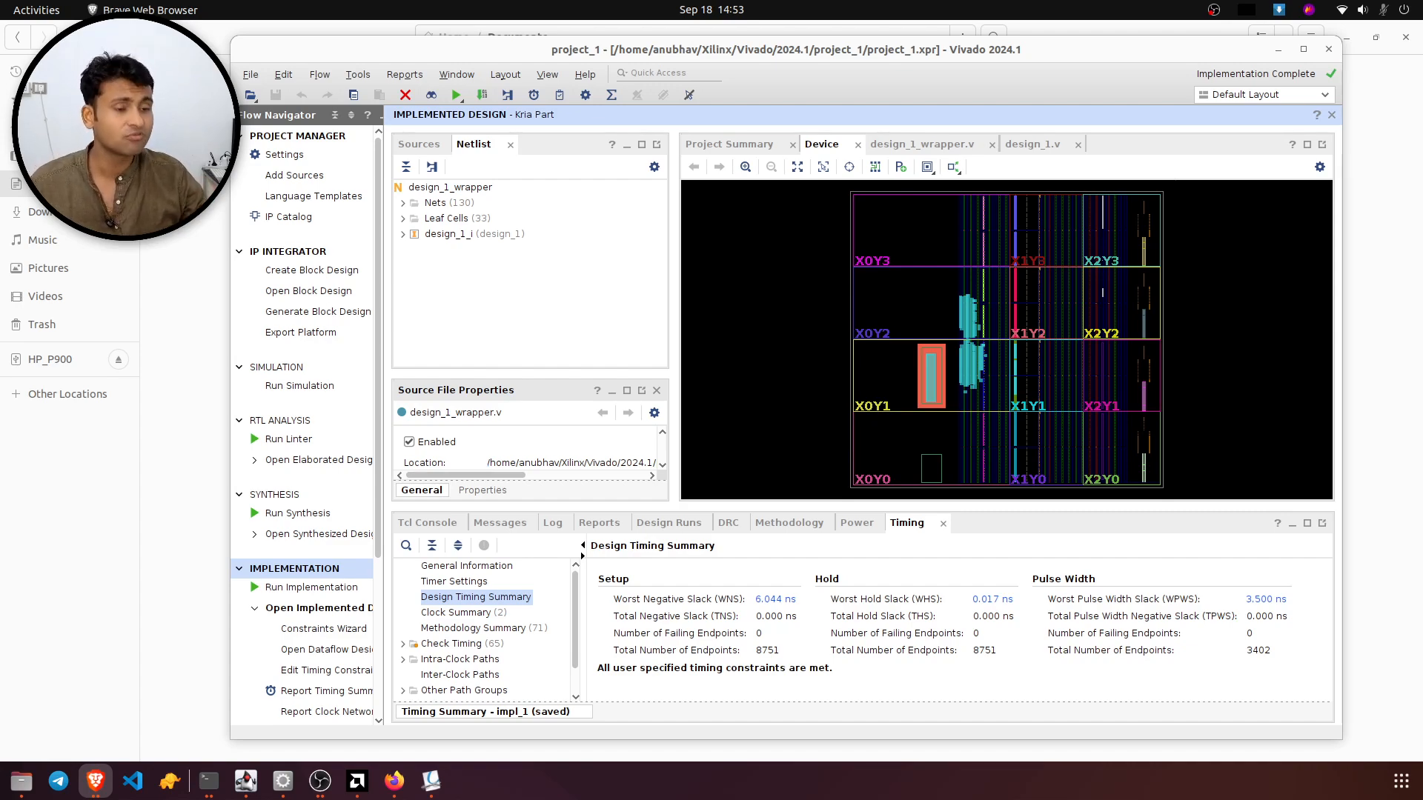
- Open the project summary and compare post-synthesis and post-implementation resource utilization, viewing the post-synthesis figures as a table
click(289, 137)
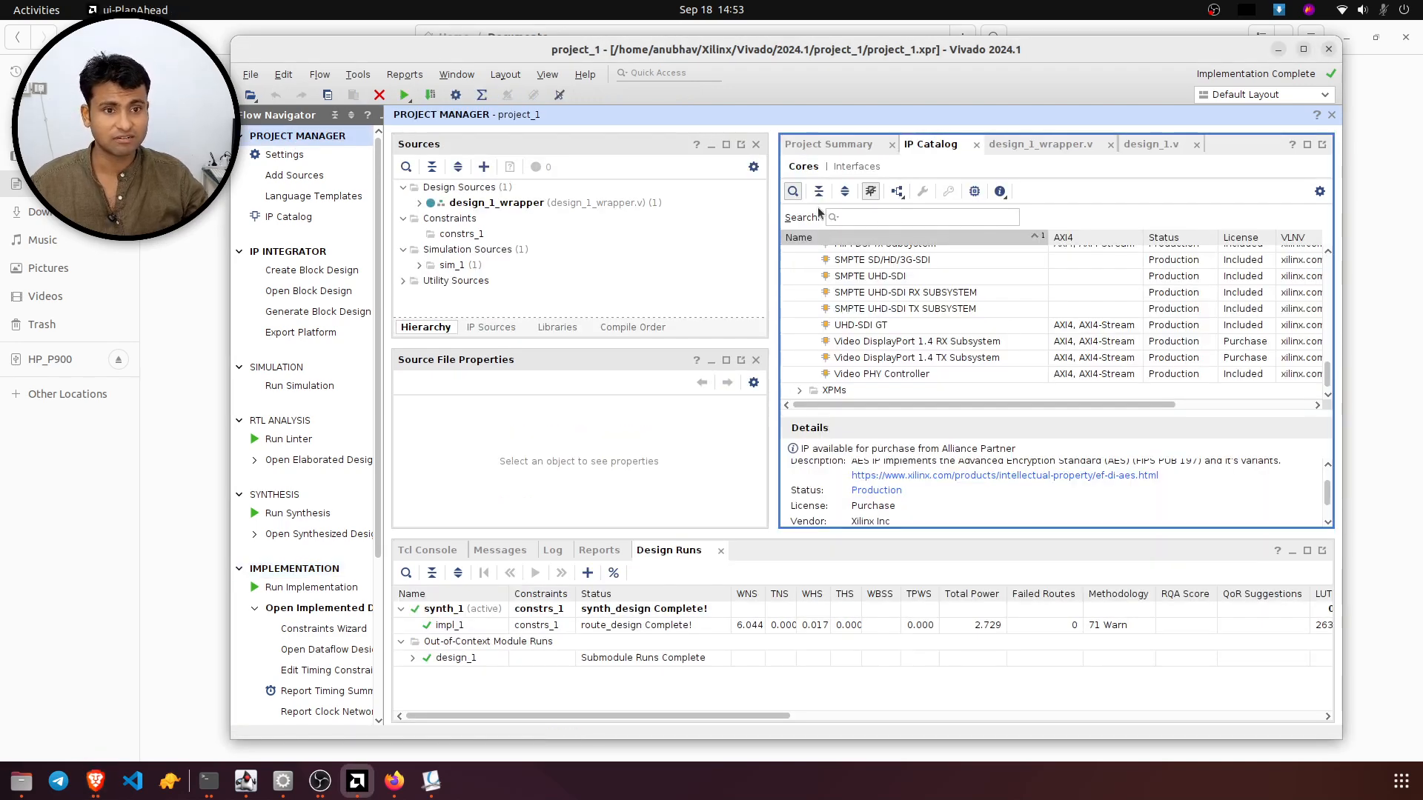
click(860, 140)
scroll(1108, 323, down, 6)
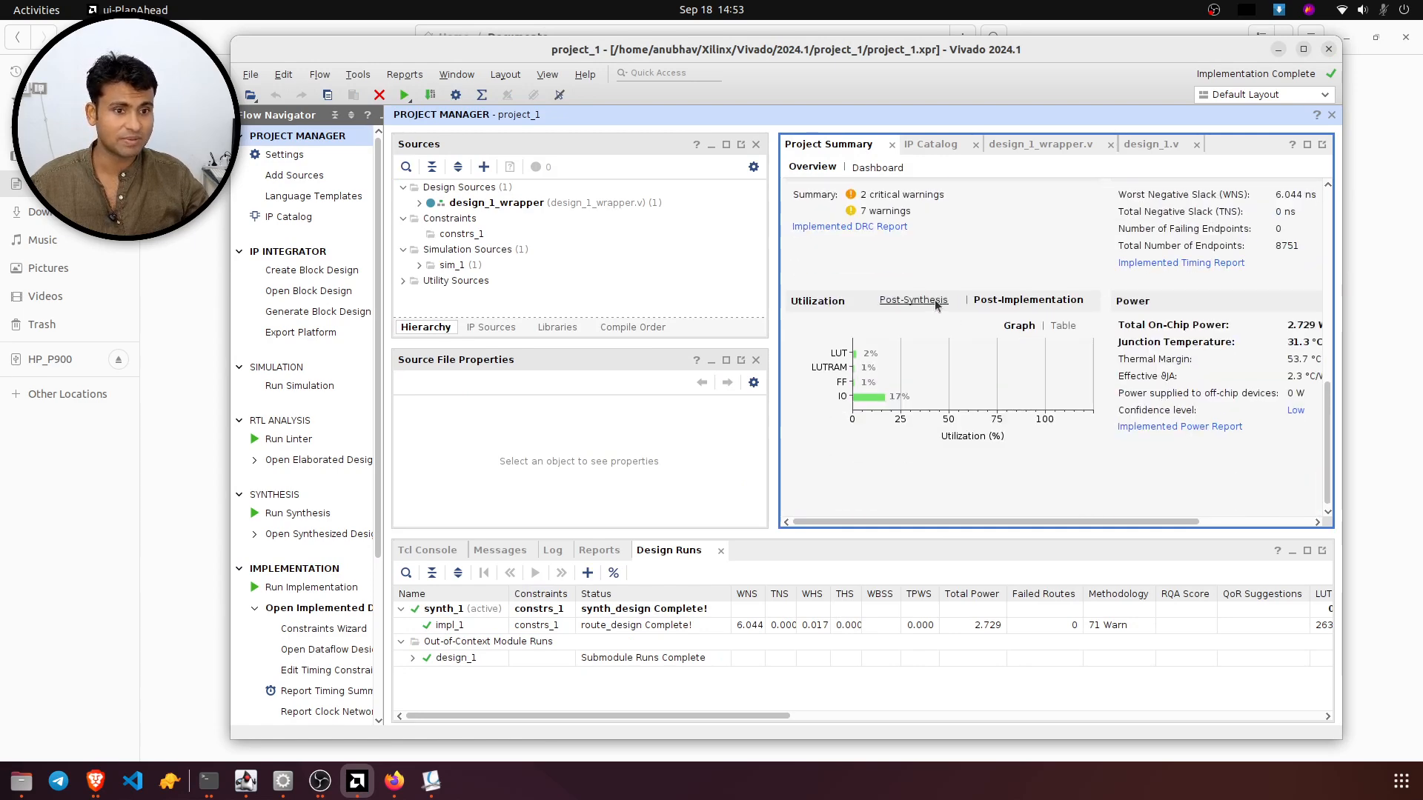
click(913, 300)
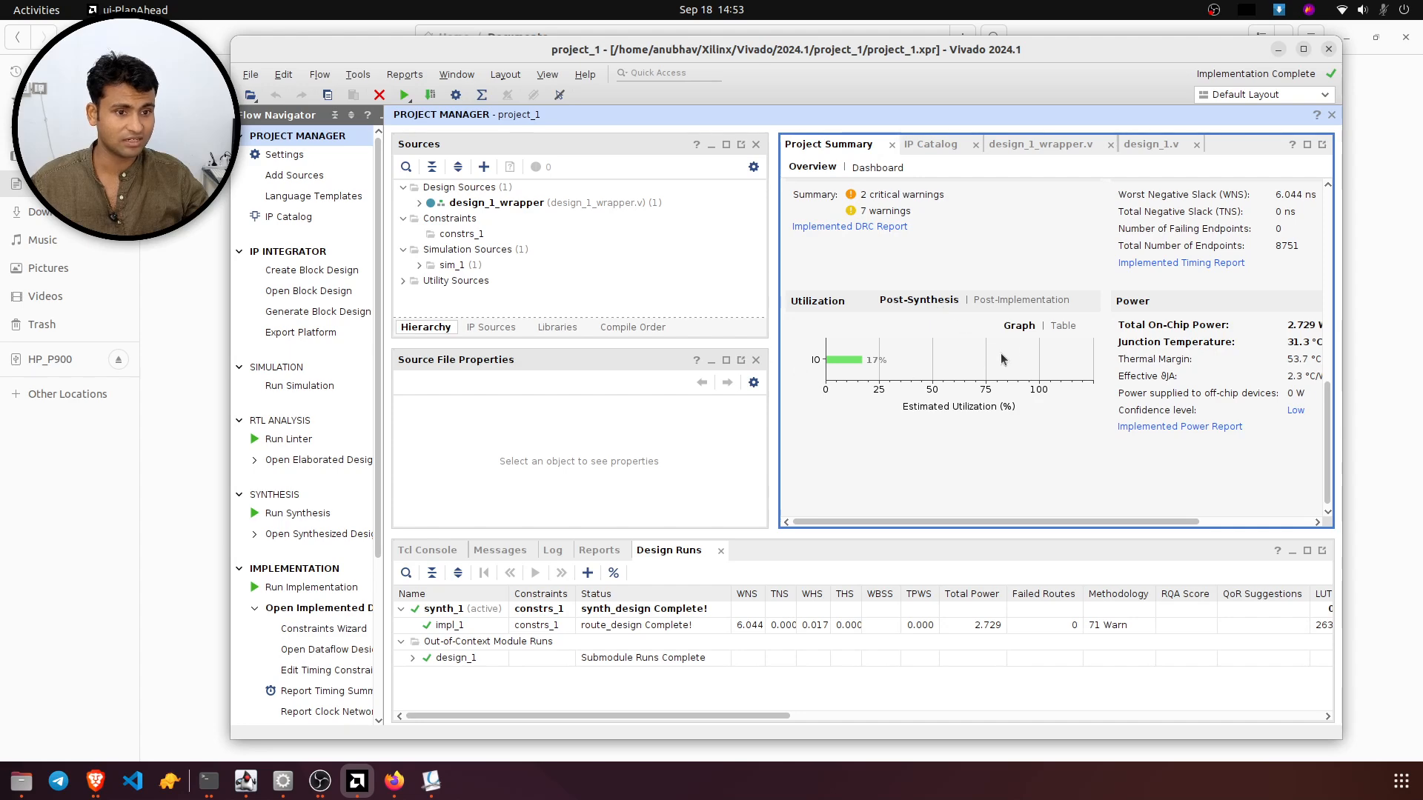
click(1065, 326)
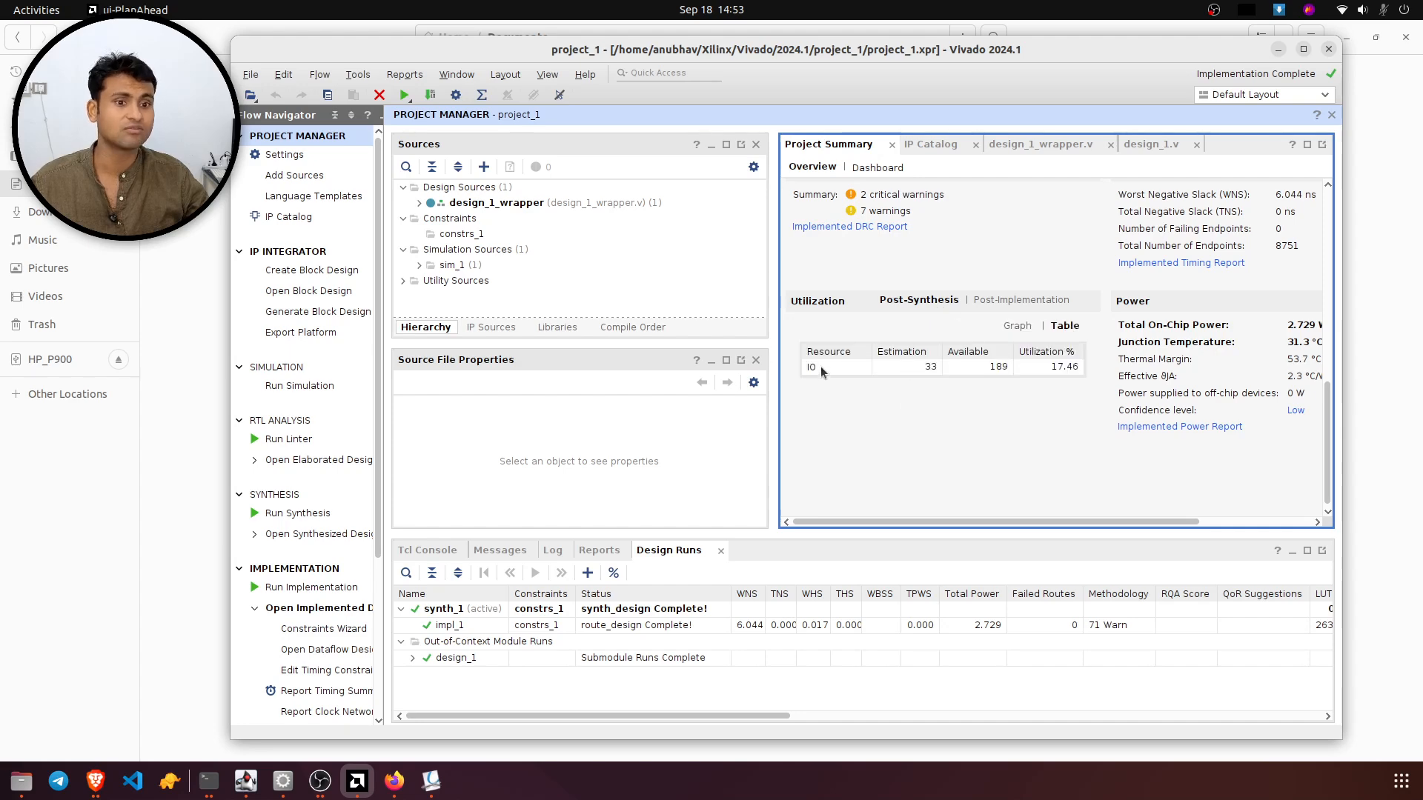
click(1009, 300)
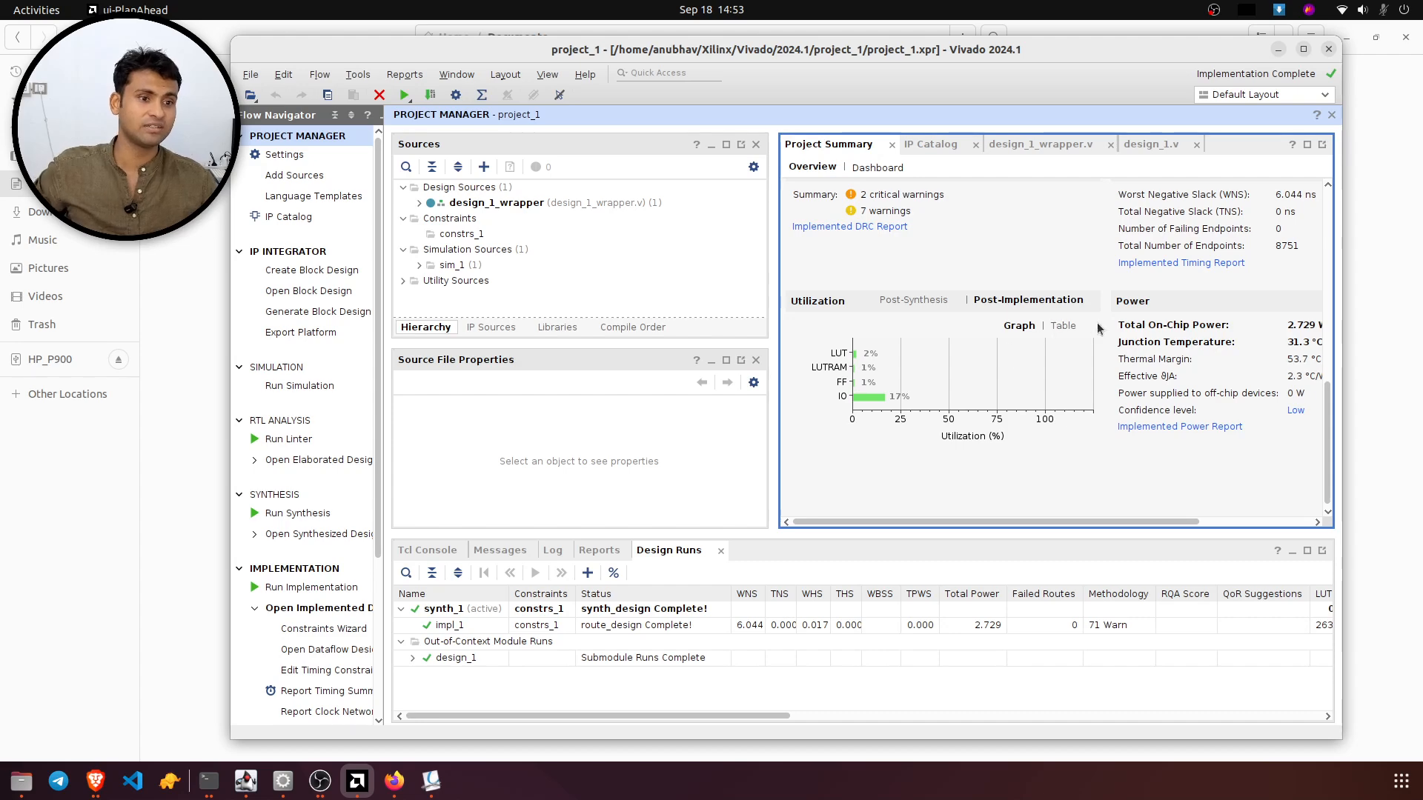
- Examine the timing, power, DRC violations, synthesis, implementation and board part sections of the project summary
drag(1197, 522, 1334, 512)
scroll(1153, 394, up, 3)
scroll(1154, 395, down, 3)
scroll(1155, 395, up, 3)
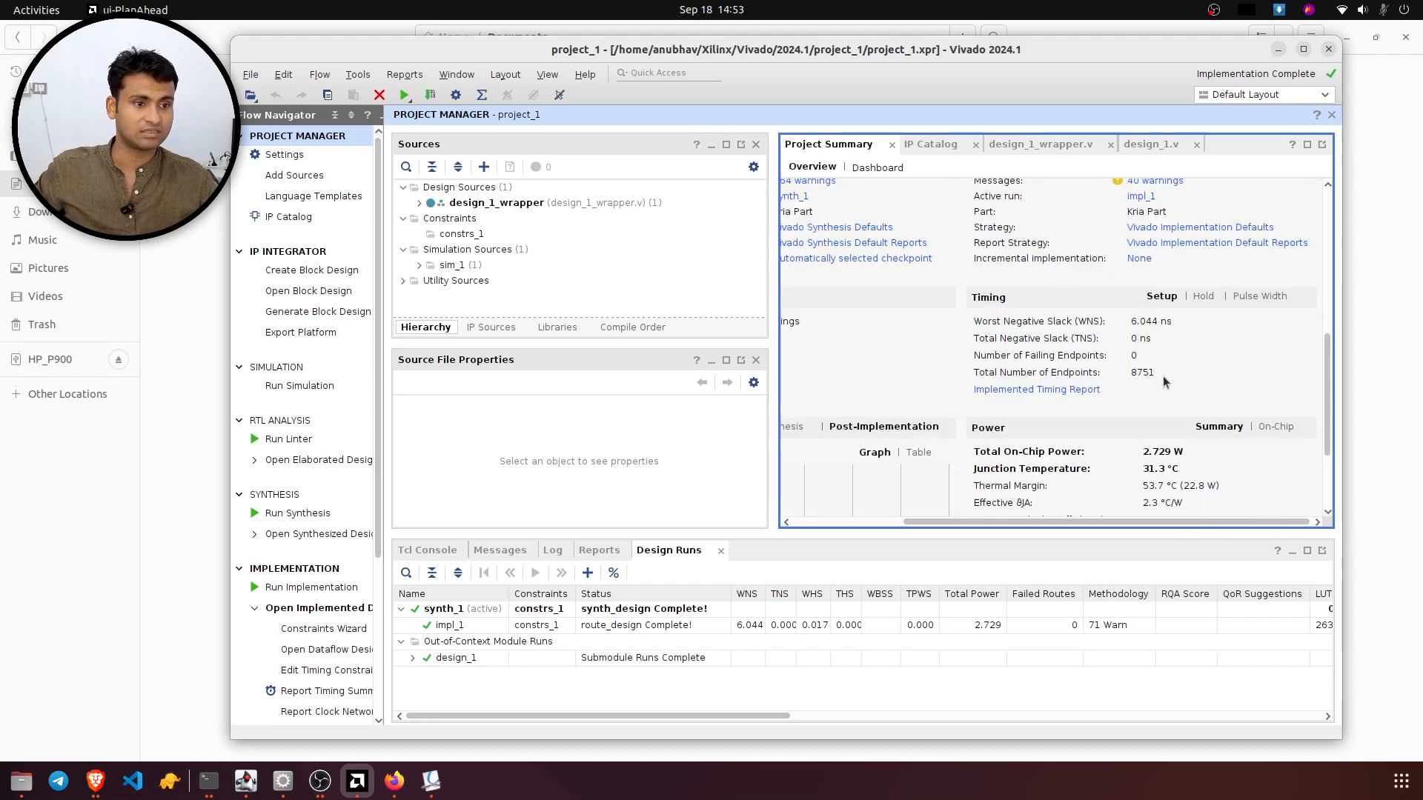
drag(1108, 522, 955, 549)
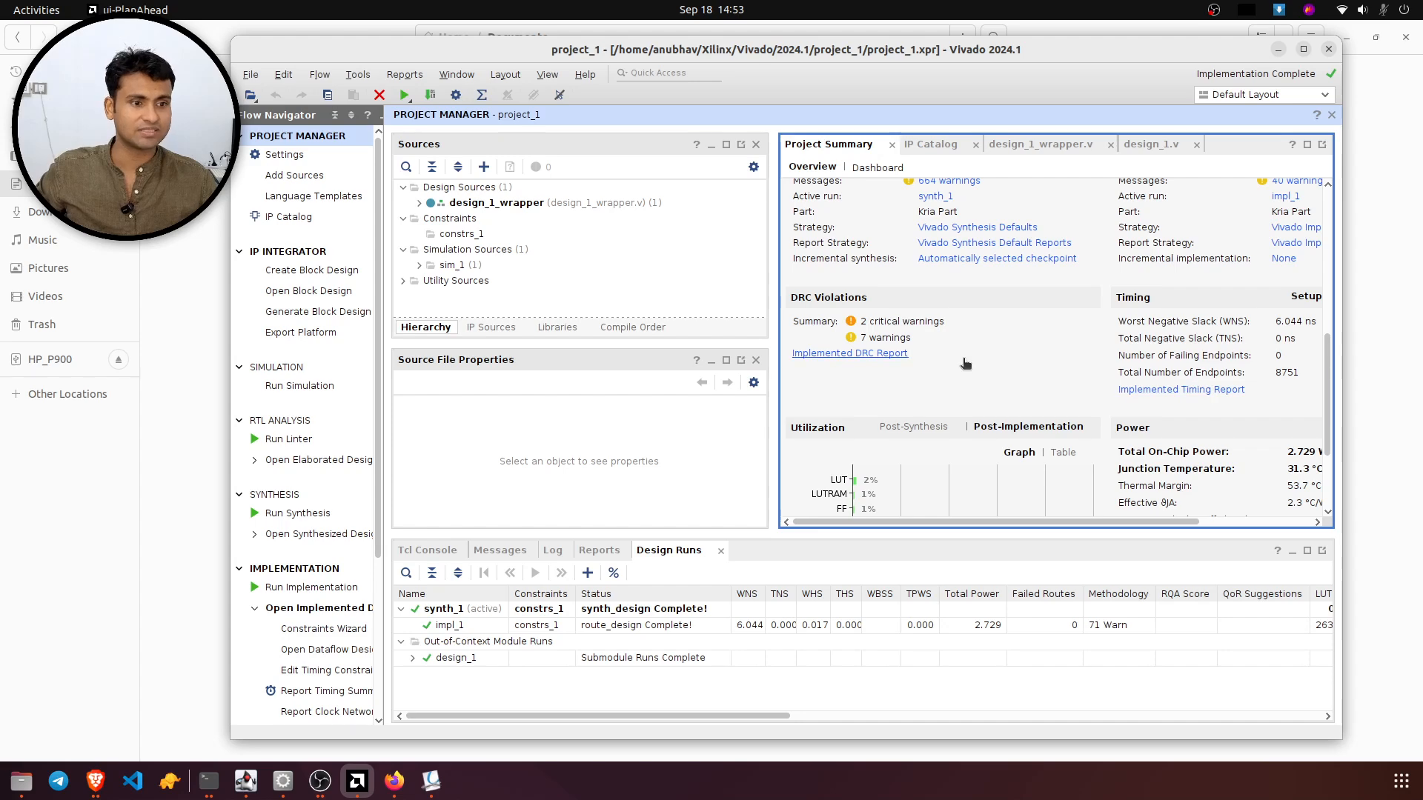
scroll(963, 362, up, 3)
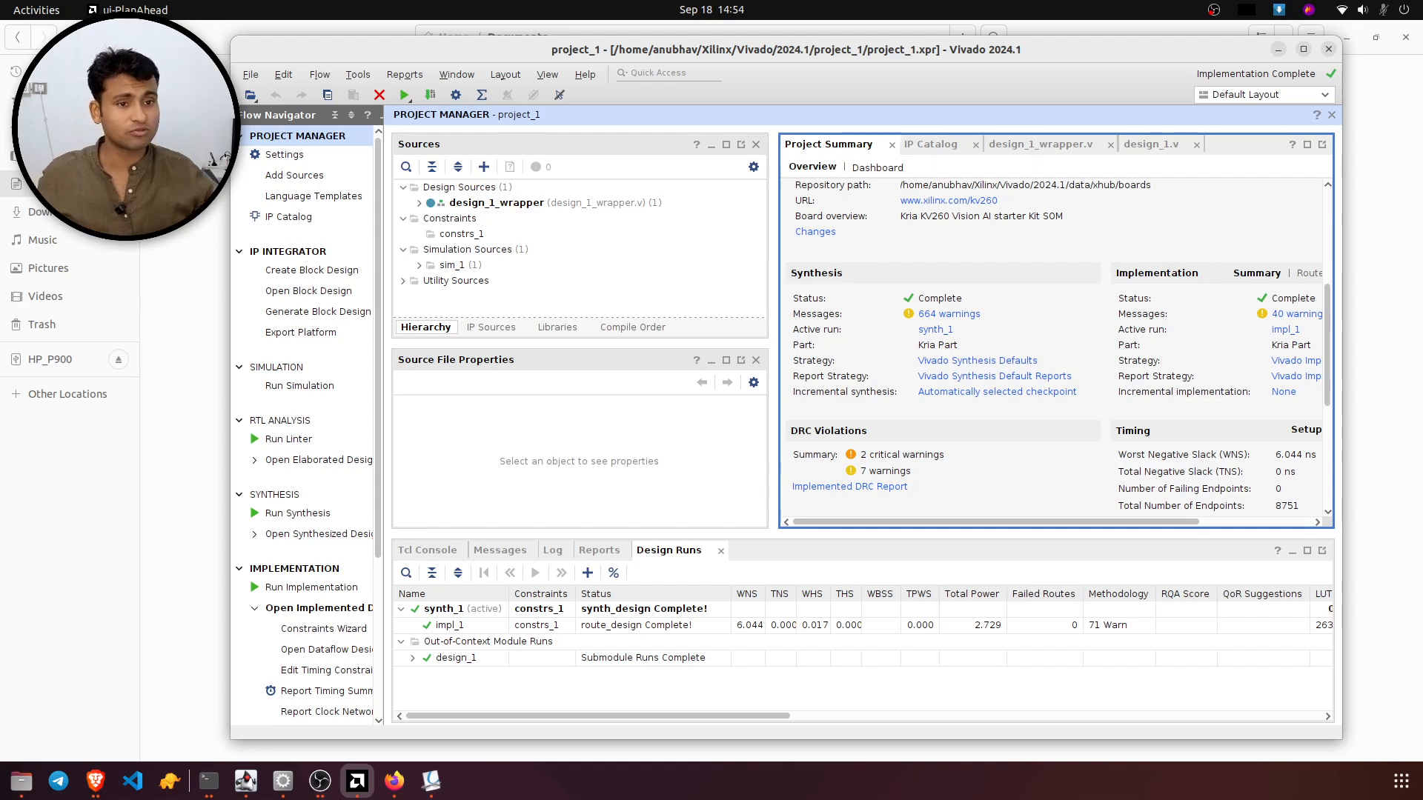
scroll(1265, 370, up, 5)
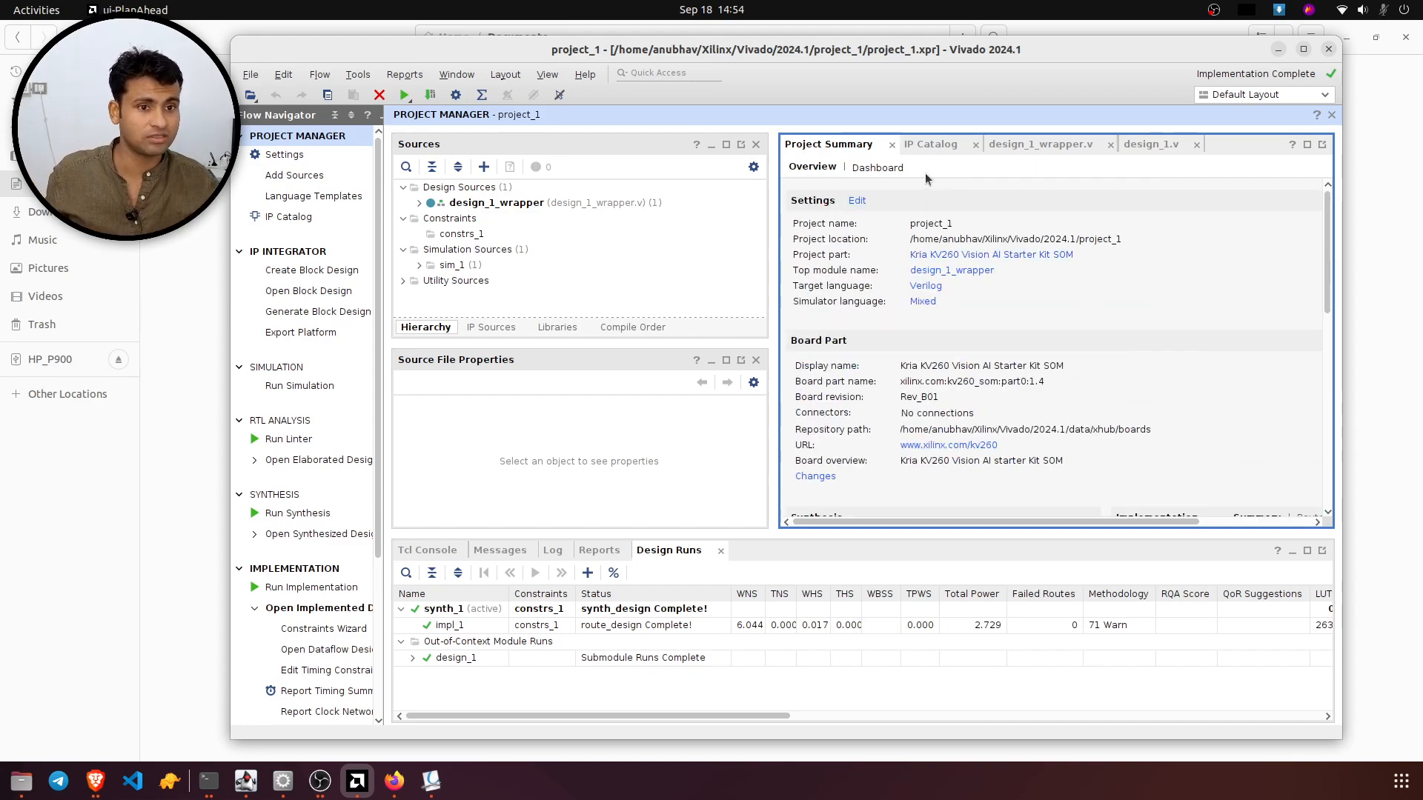
- Check the project summary's dashboard charts for power, DRC and methodology, and return to the overview
click(878, 168)
scroll(1287, 413, down, 5)
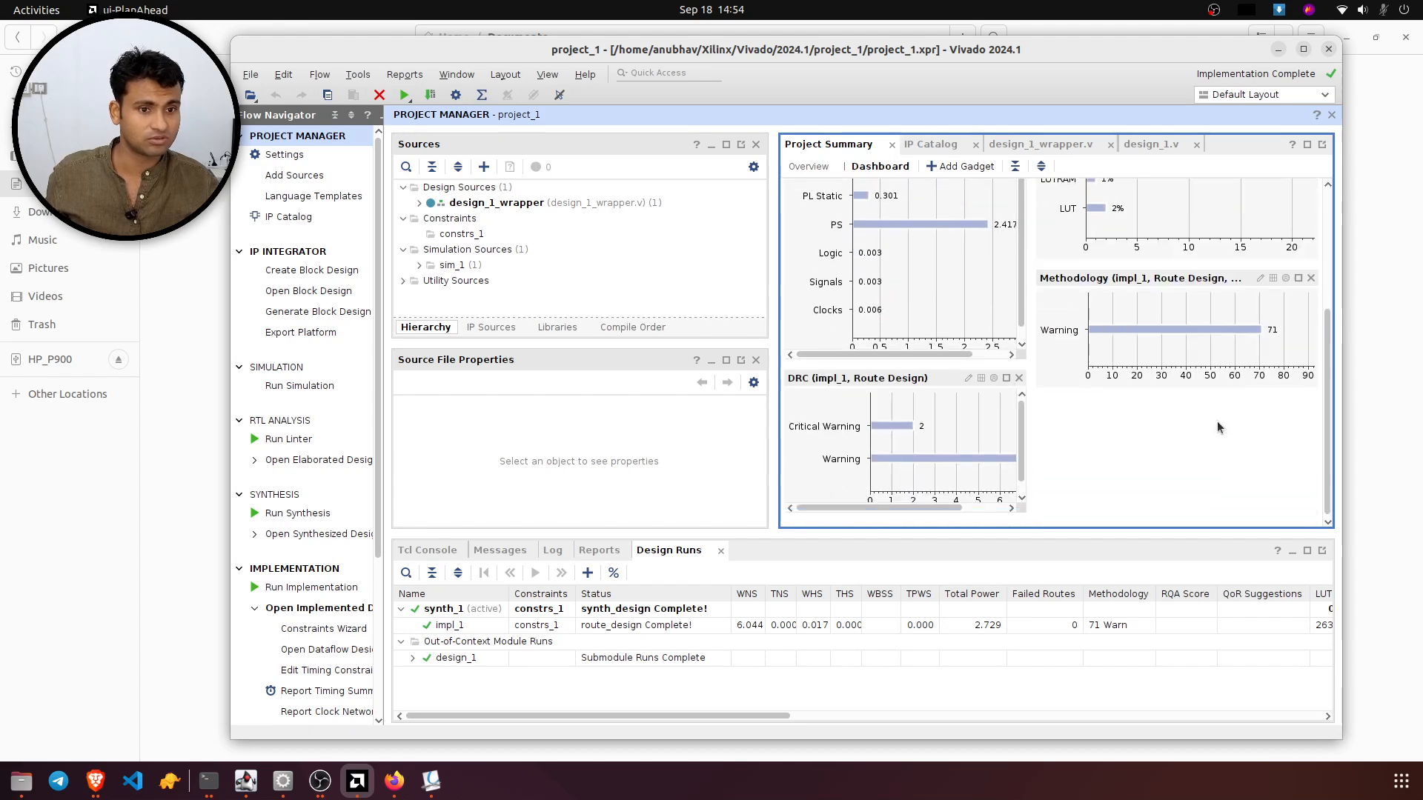
click(808, 166)
scroll(1128, 350, down, 5)
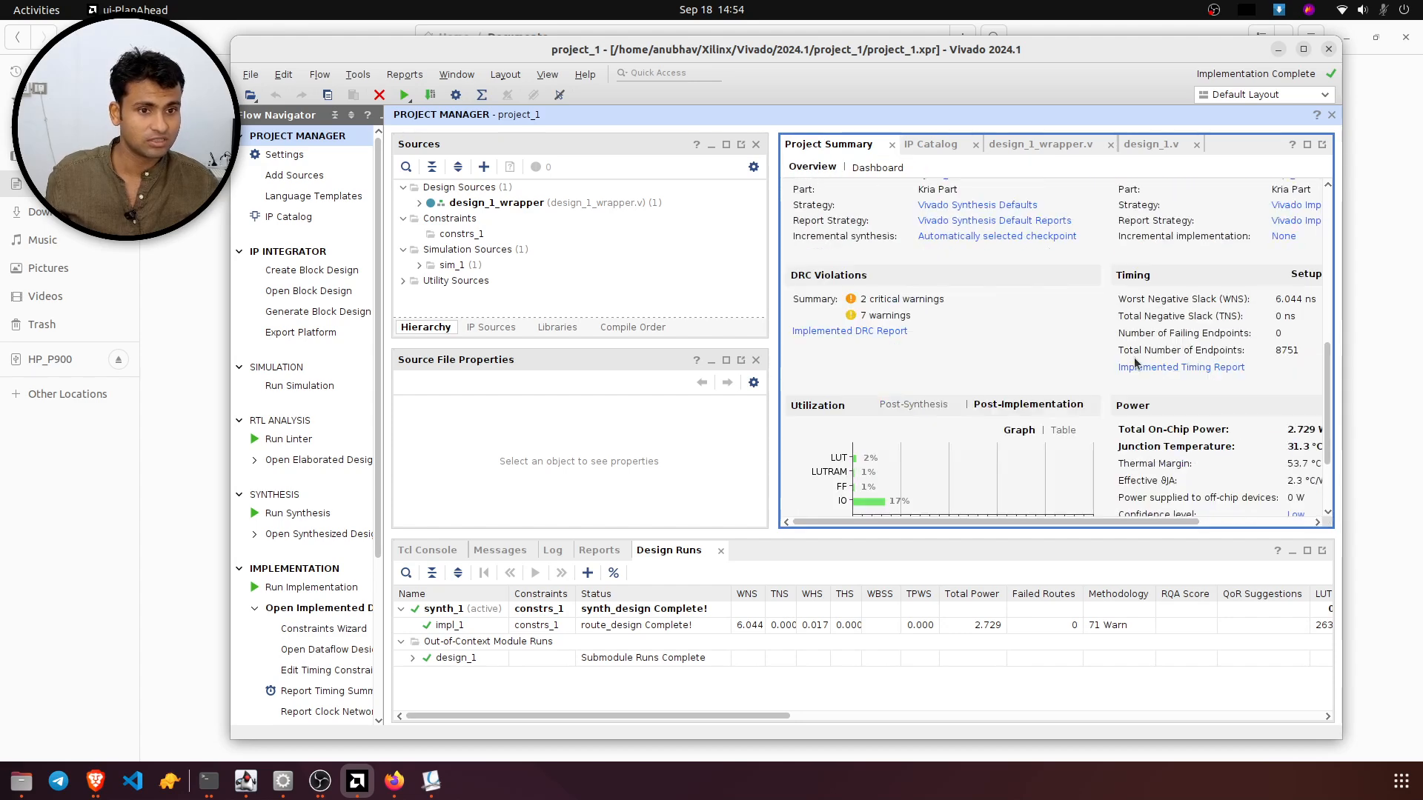
scroll(1133, 358, up, 5)
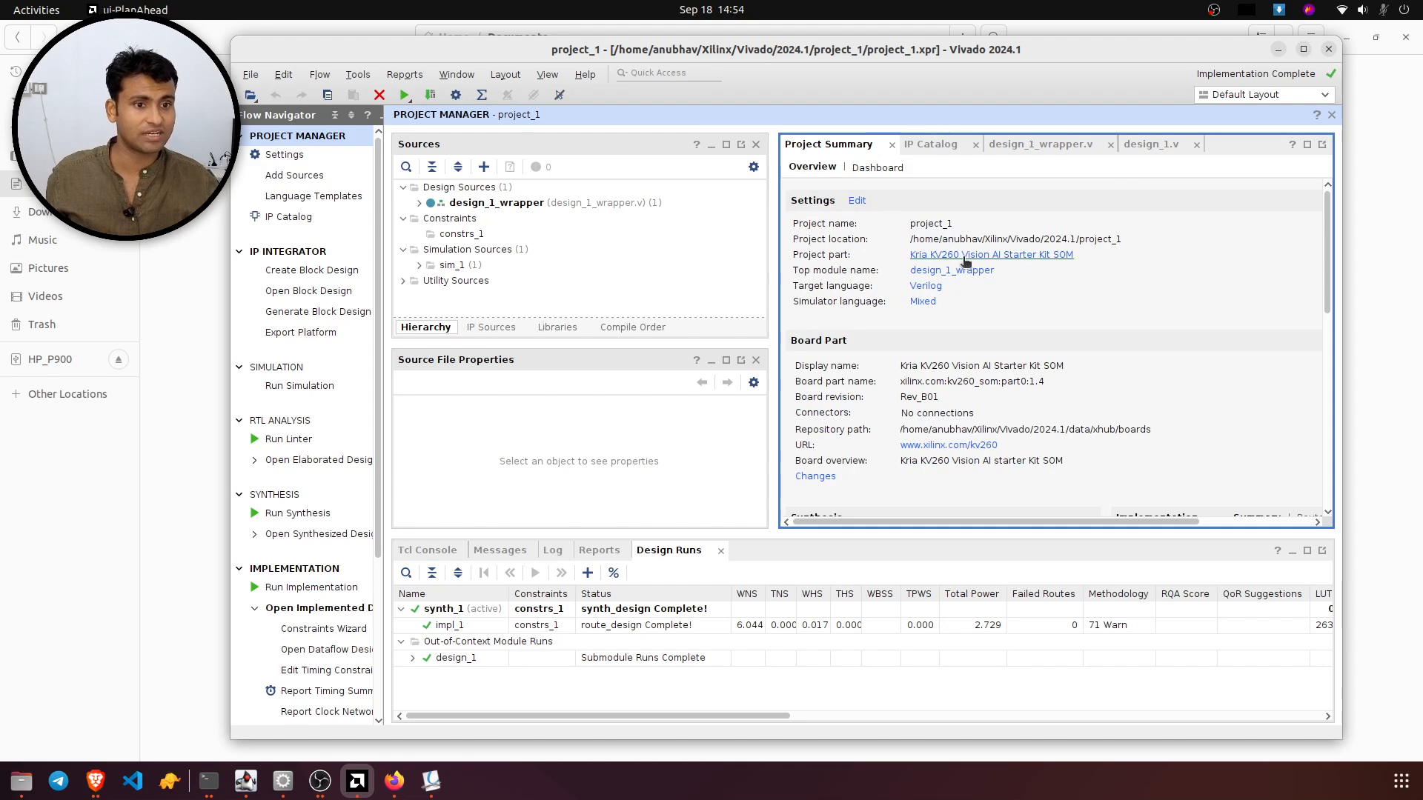
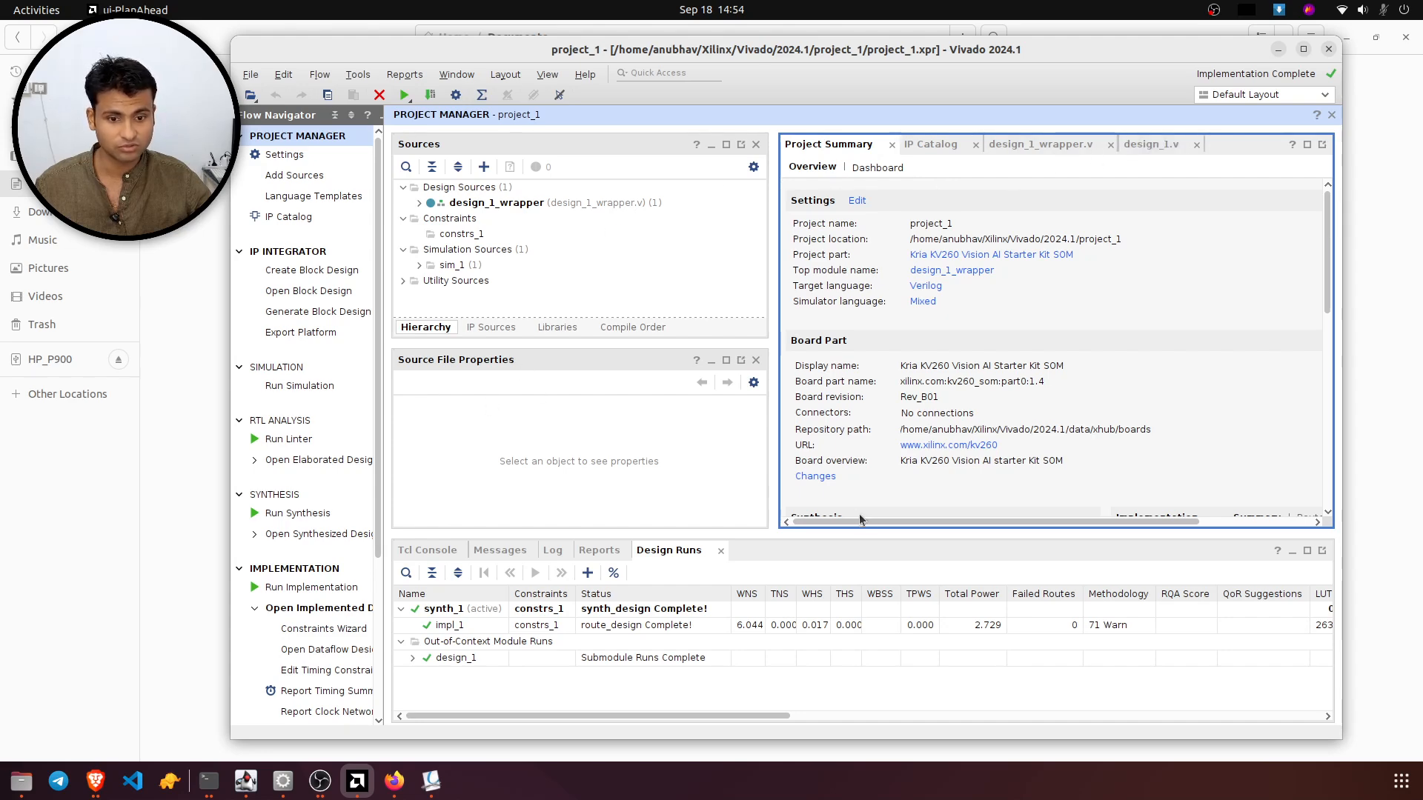
- Widen the project summary area and open the schematic of the implemented design
drag(770, 418, 717, 418)
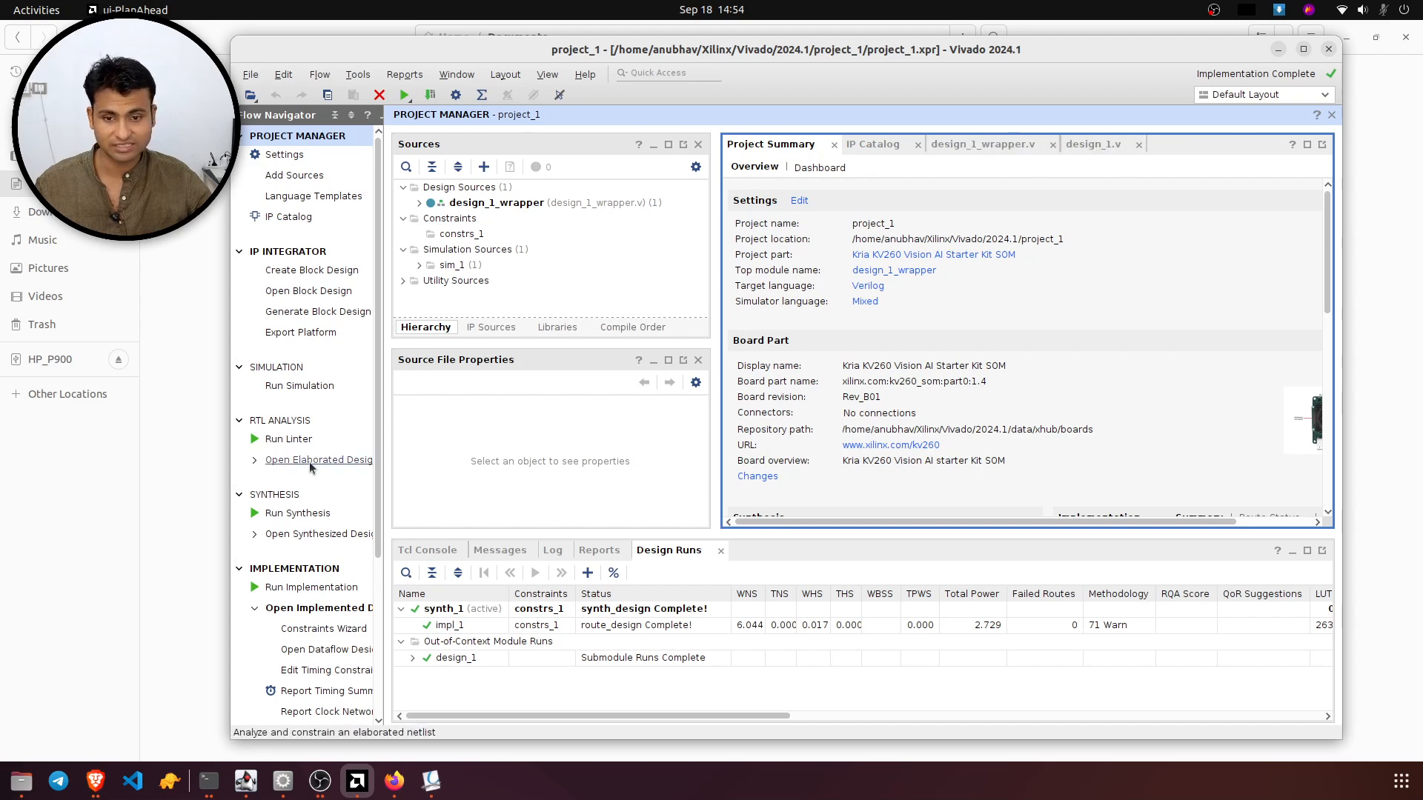
scroll(317, 625, down, 3)
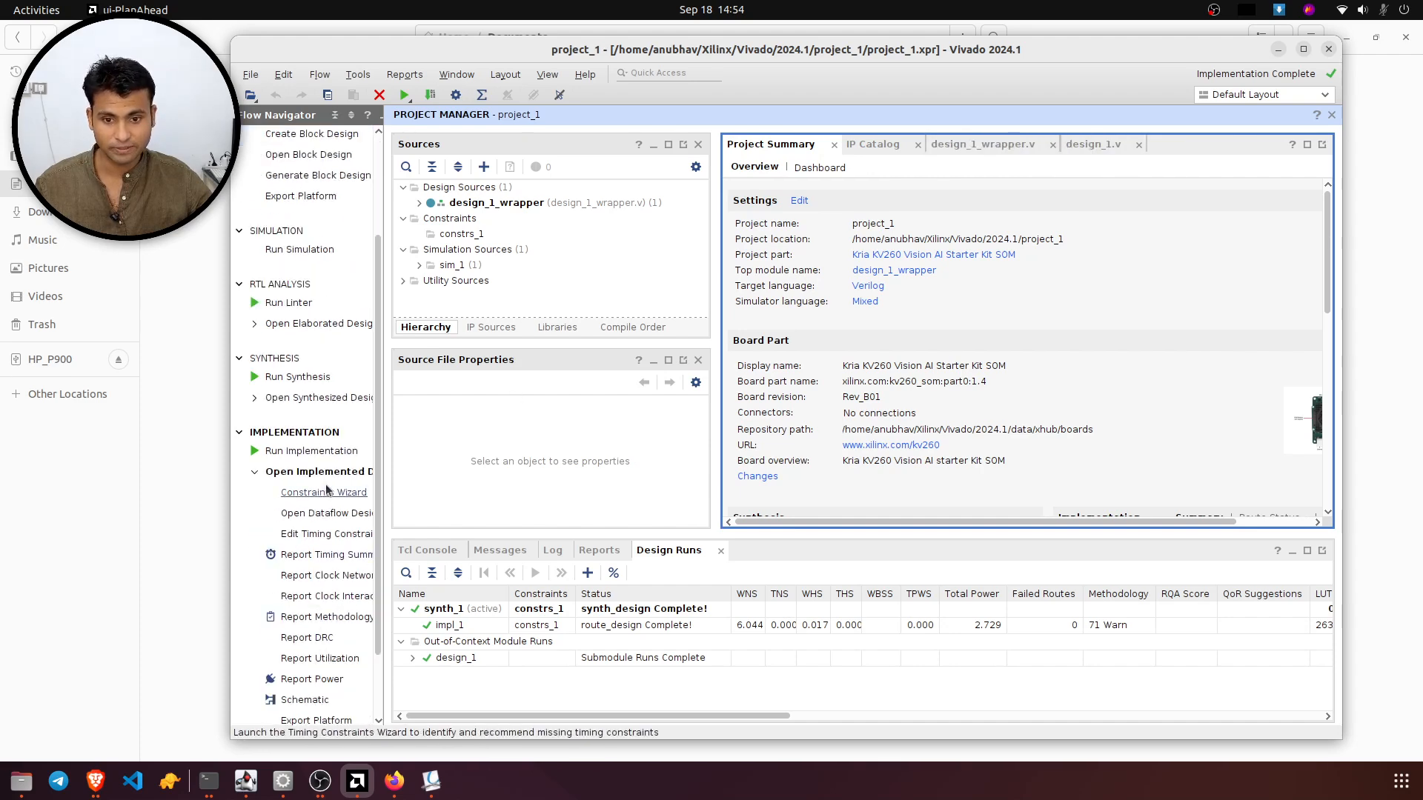
scroll(329, 519, down, 2)
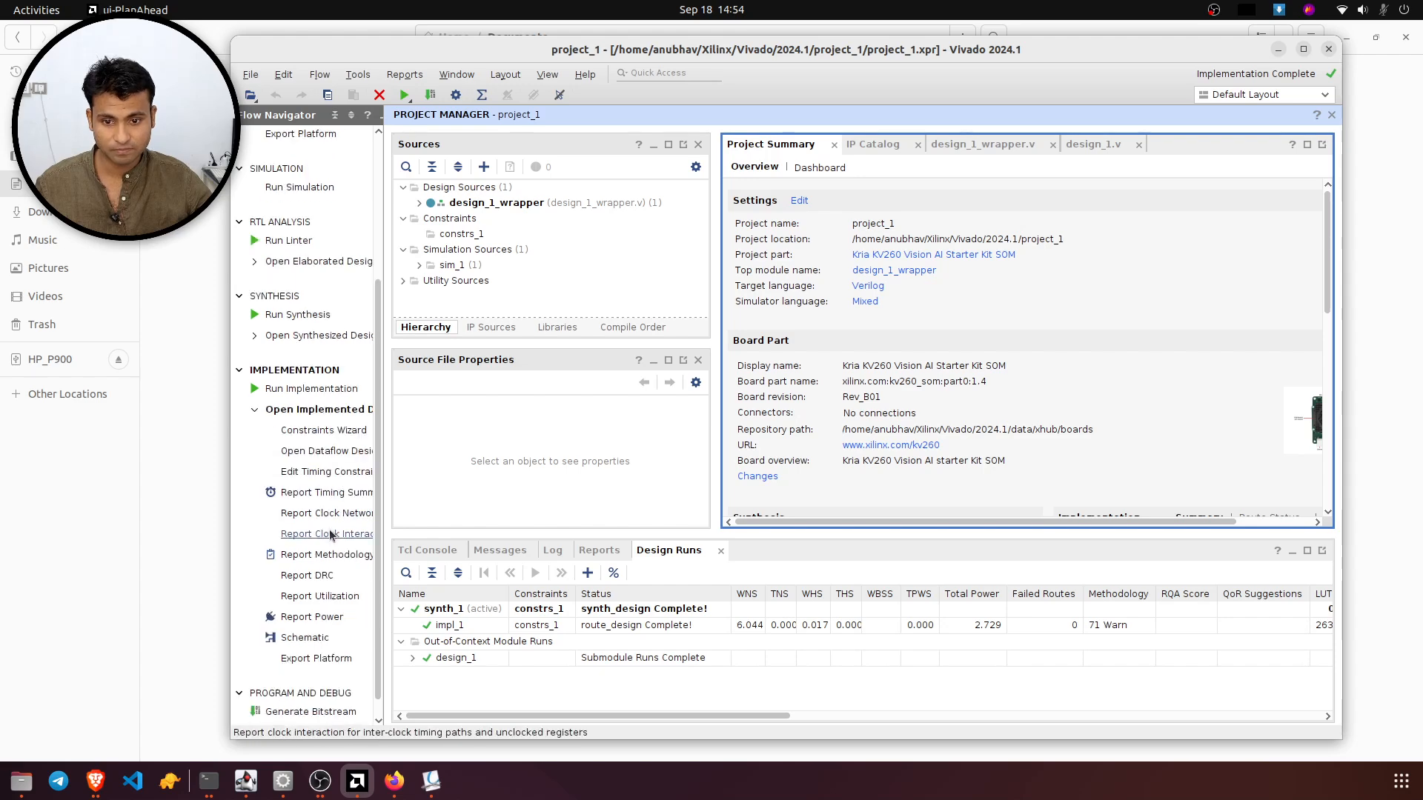
click(310, 640)
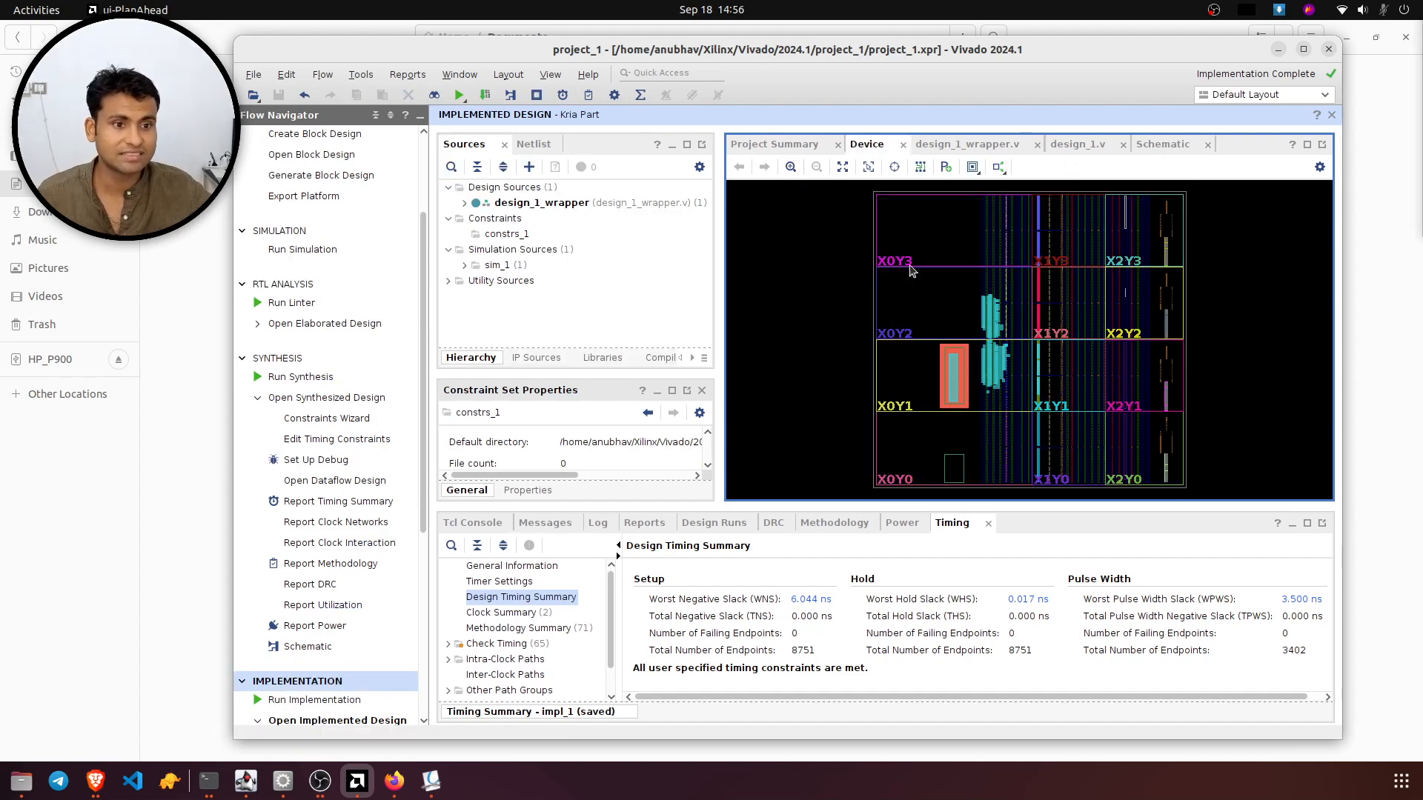
- Inspect the placed logic in the implemented device view, from the processing system block down to a single LUT in SLICE_X0Y109
drag(864, 367, 1144, 496)
scroll(1016, 323, up, 3)
drag(958, 313, 1036, 439)
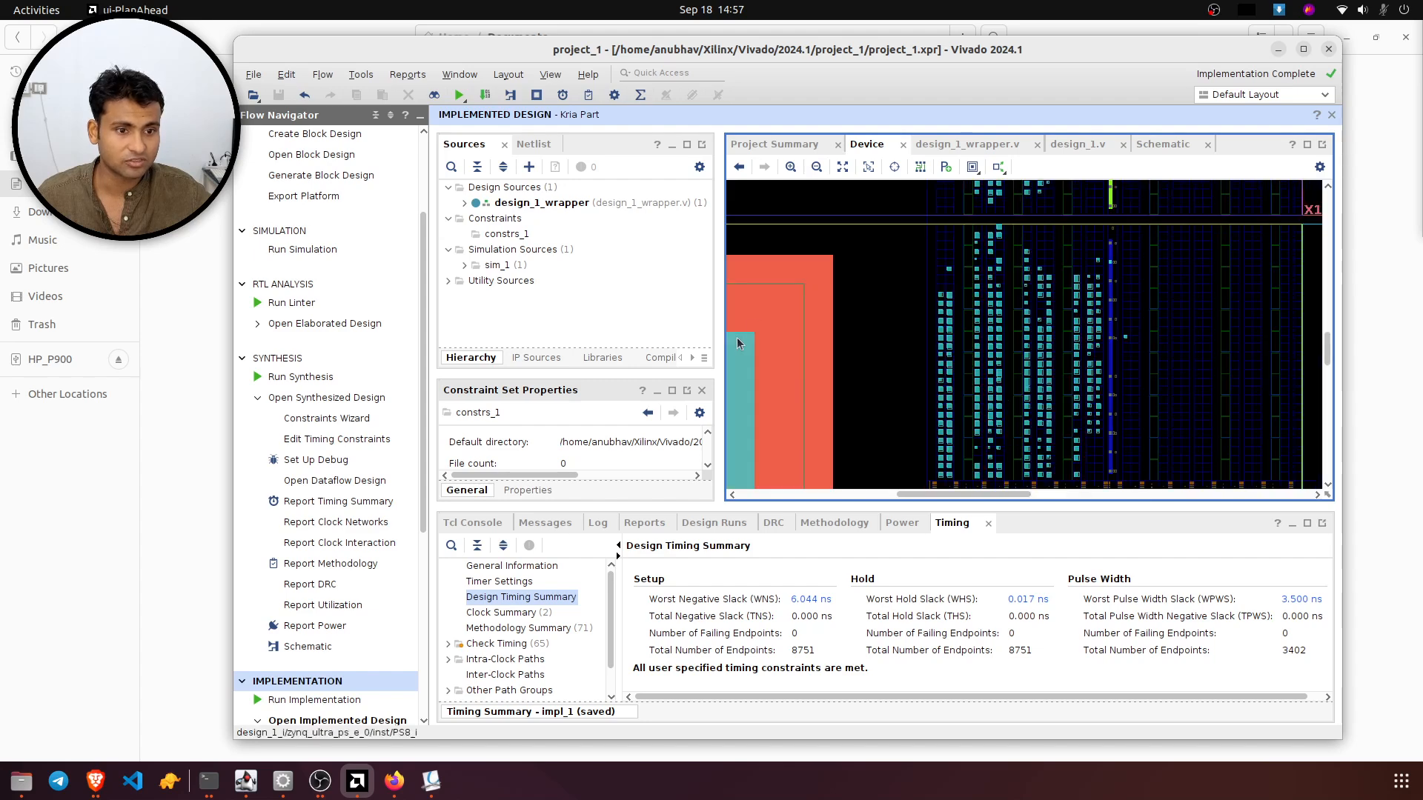
drag(920, 299, 1005, 334)
drag(819, 300, 887, 367)
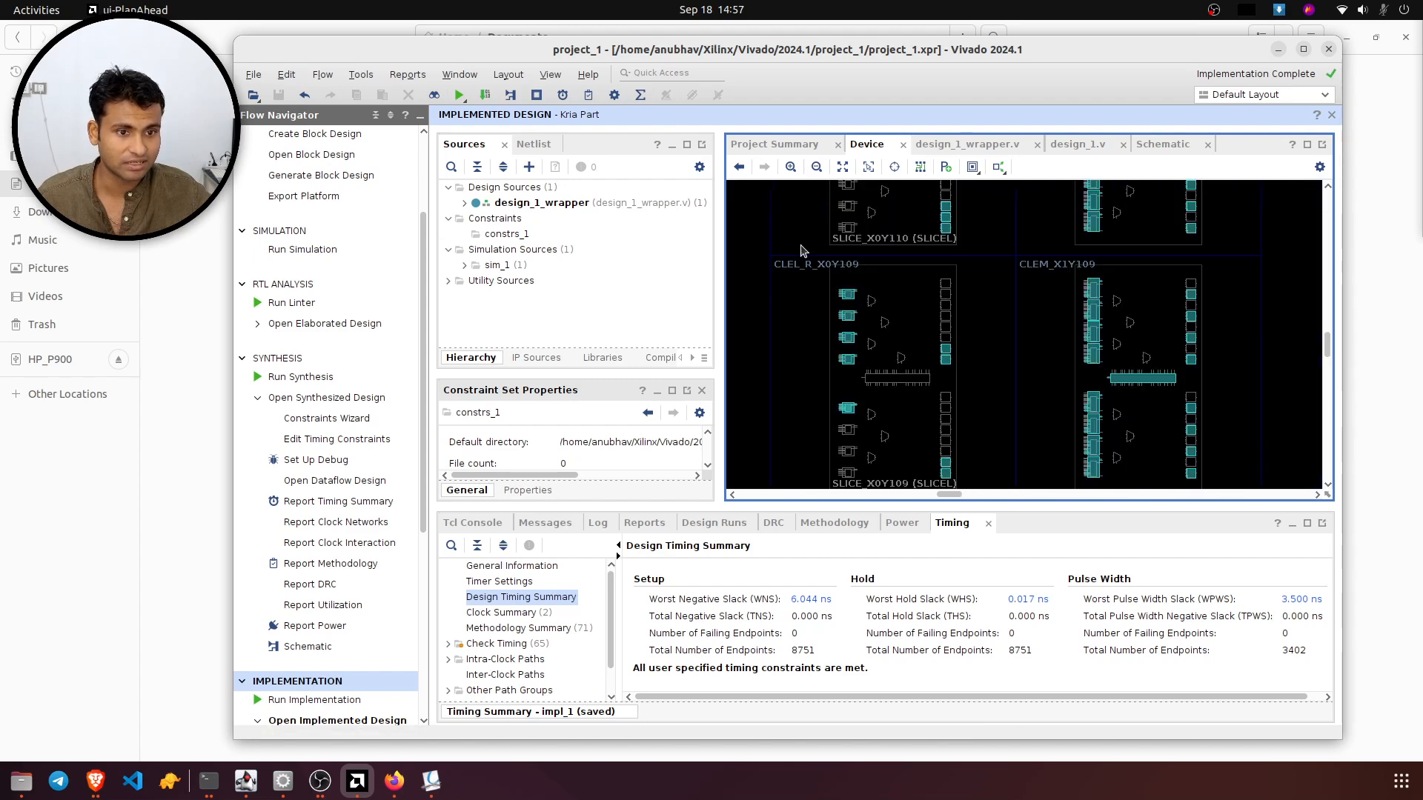
drag(797, 246, 892, 350)
drag(1043, 291, 1078, 374)
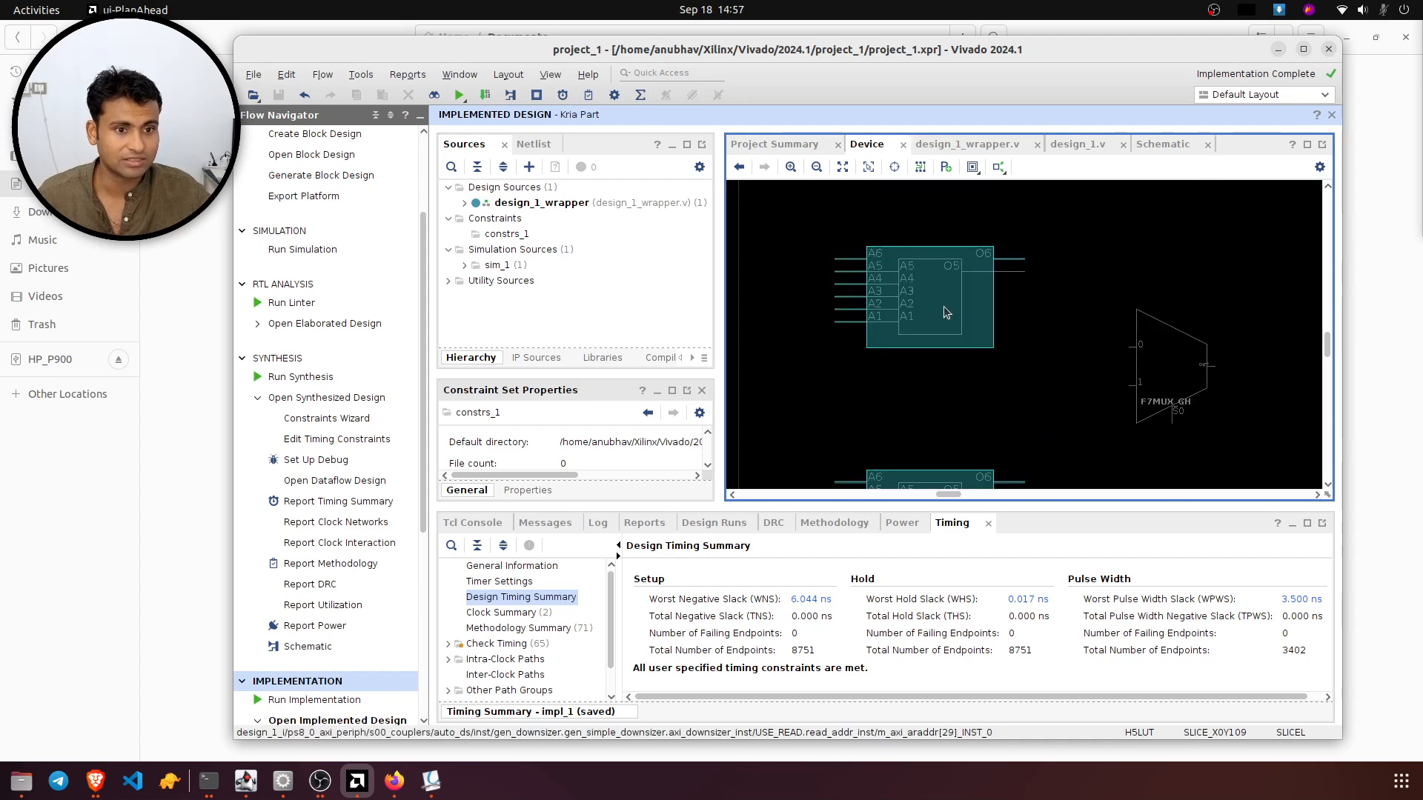
- Examine the neighbouring LUTs, multiplexers and carry logic in the device view, and the slice columns around SLICE_X11Y119
scroll(944, 305, down, 1)
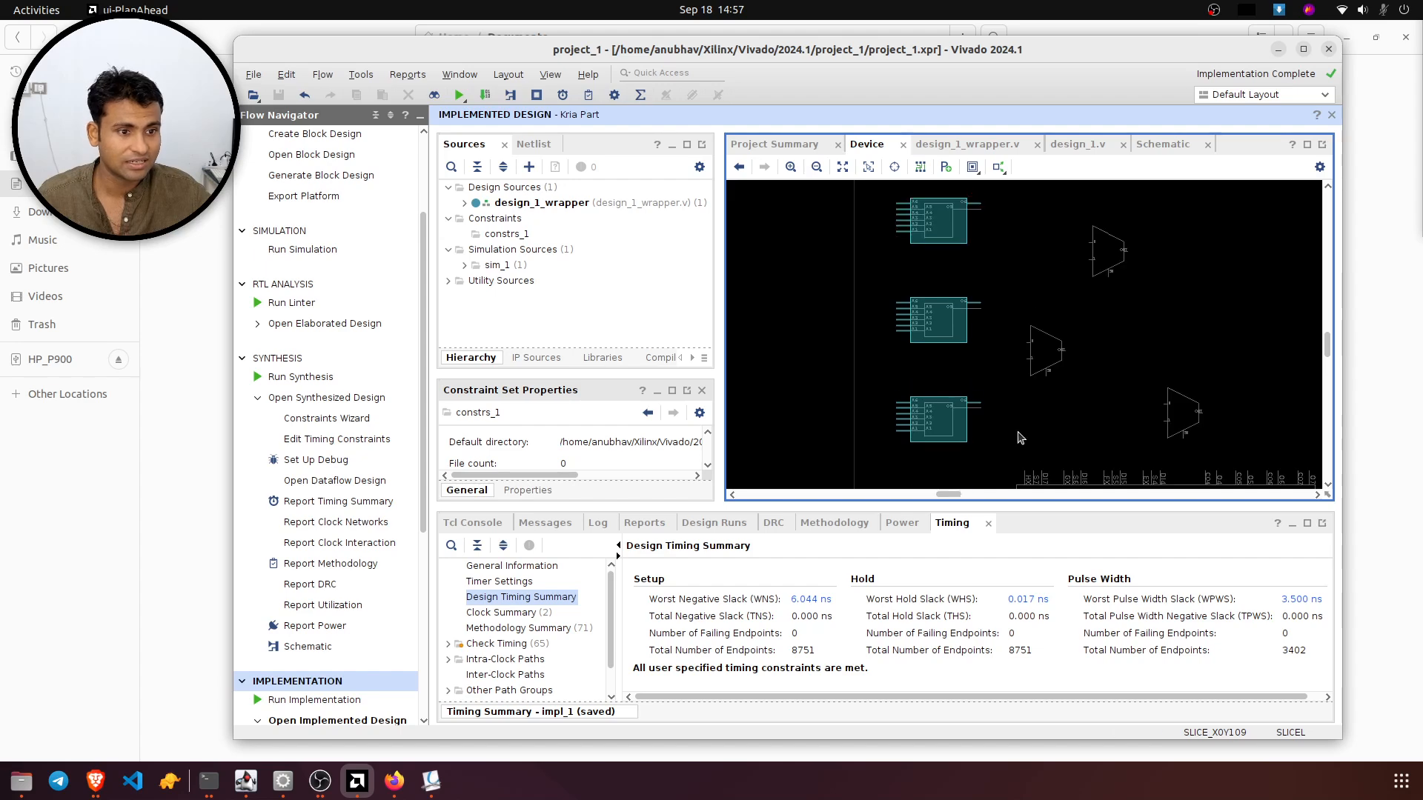
scroll(1022, 440, down, 2)
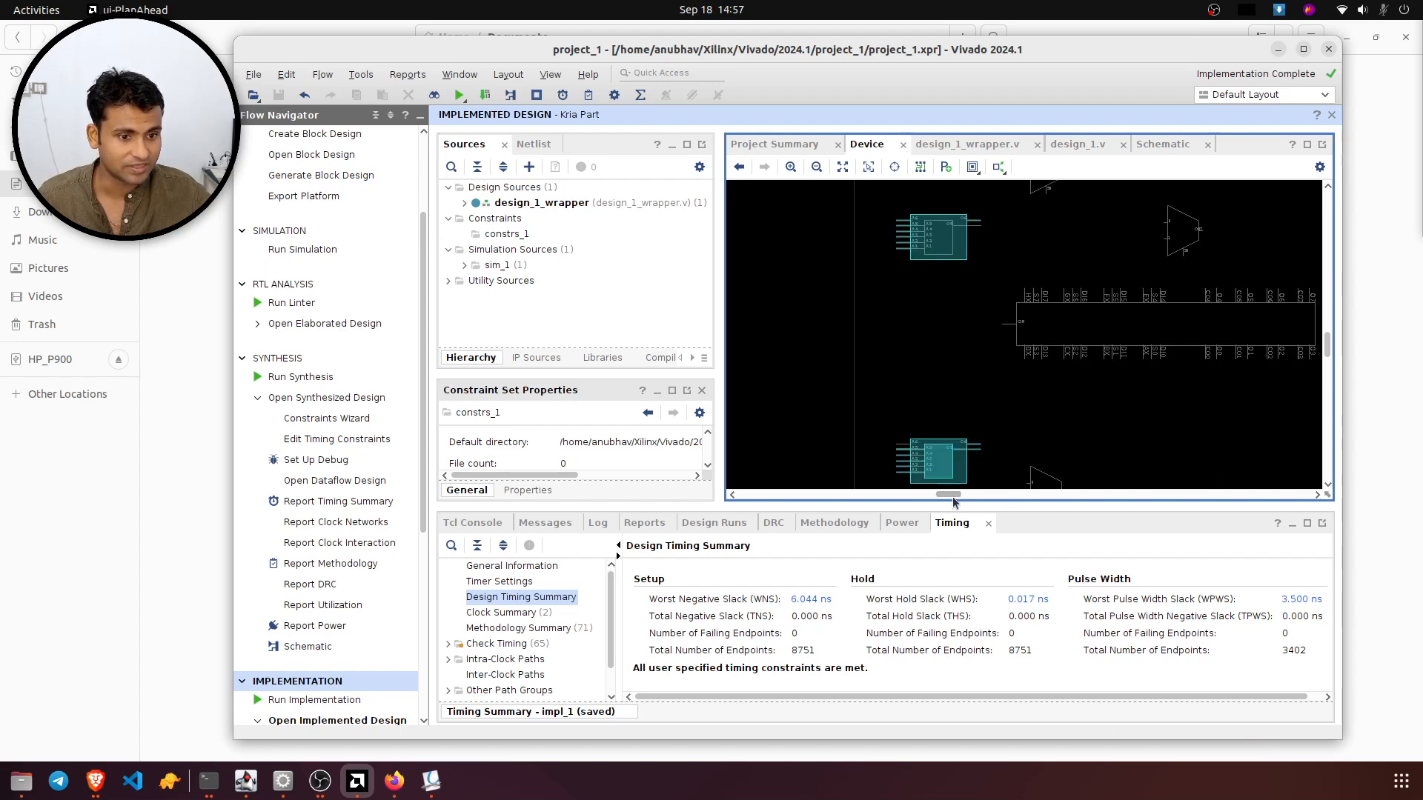
drag(951, 495, 972, 498)
ctrl+scroll(1012, 414, down, 5)
scroll(1022, 412, down, 2)
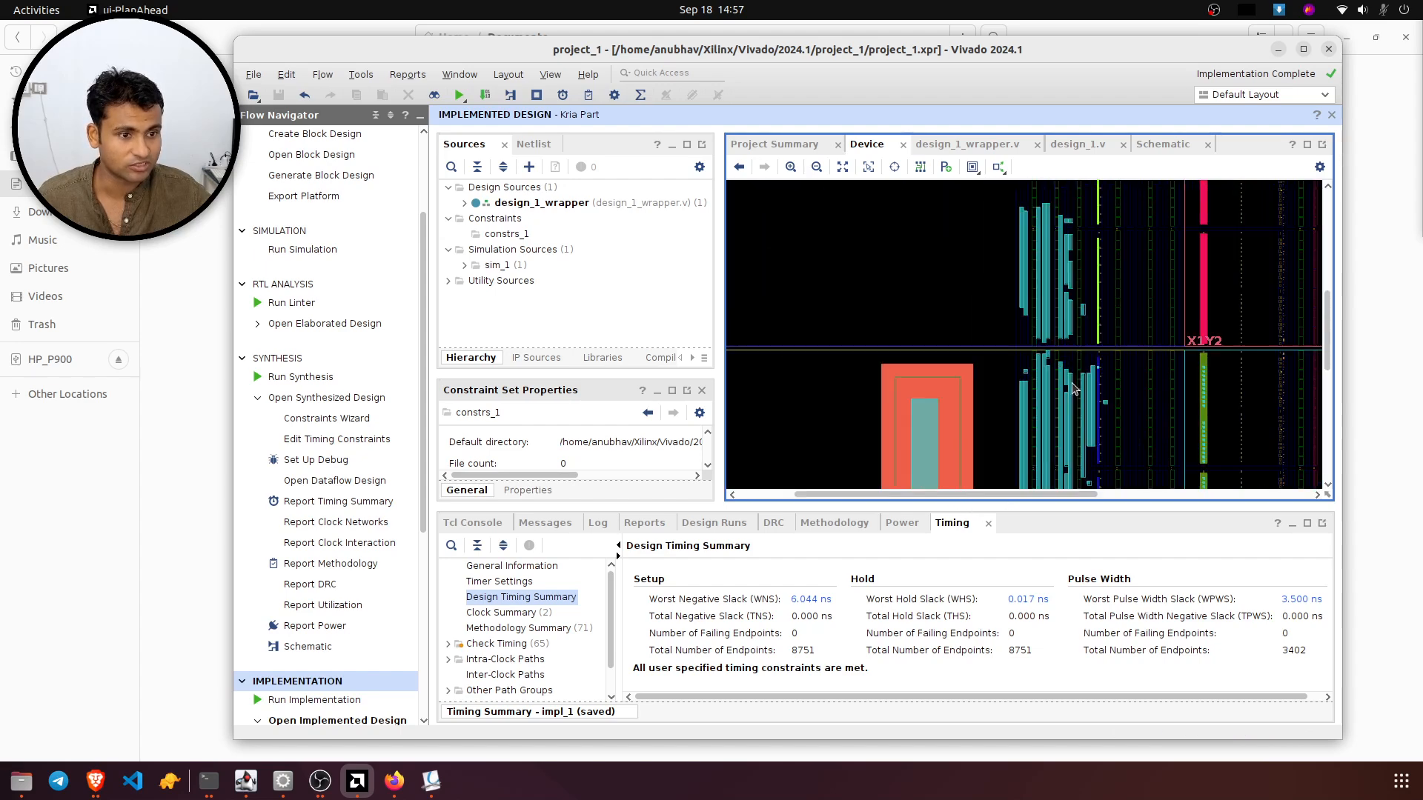
scroll(1145, 307, up, 3)
scroll(1144, 308, up, 1)
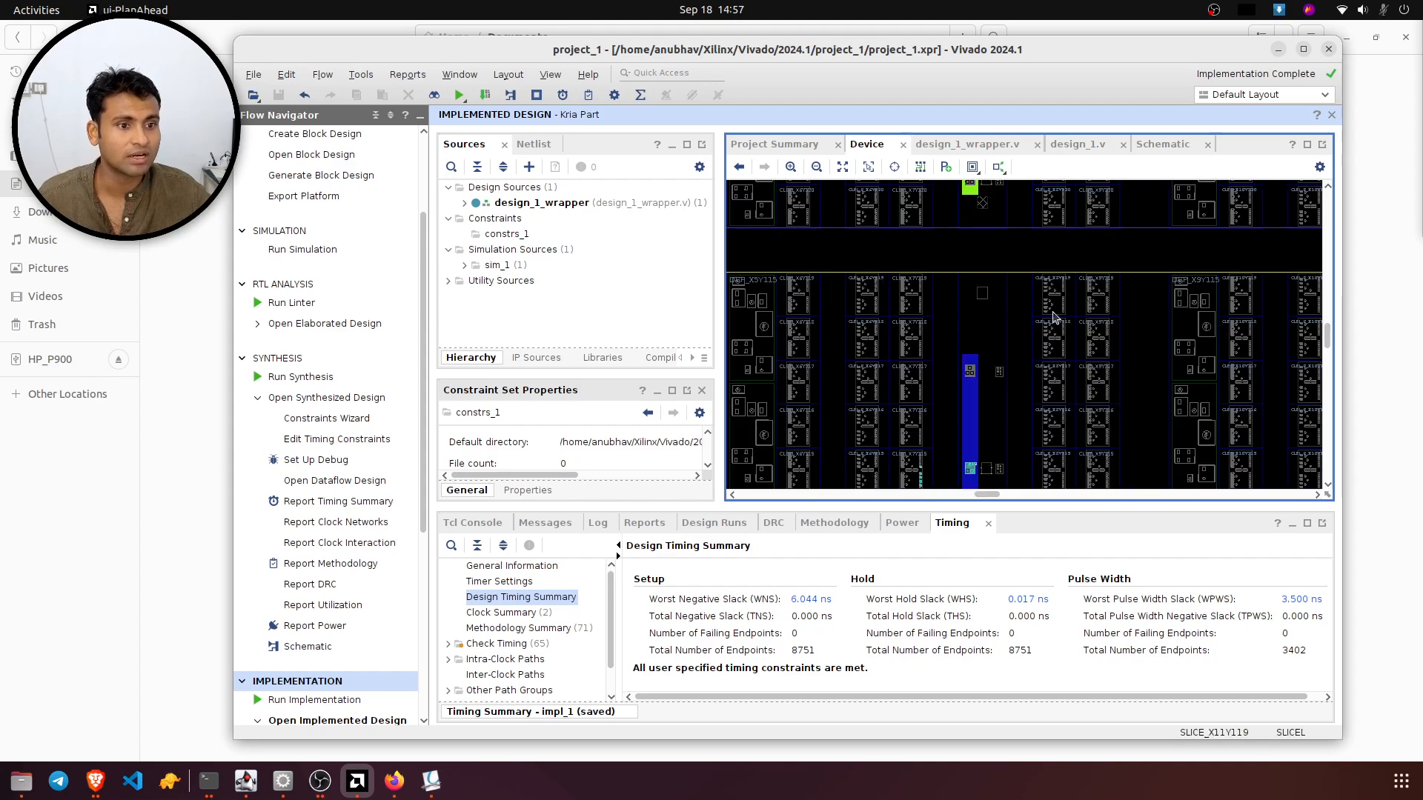
- Inspect the I/O pad site AA12 and the processing system block in clock region X0Y1 in the device view
scroll(1006, 410, up, 2)
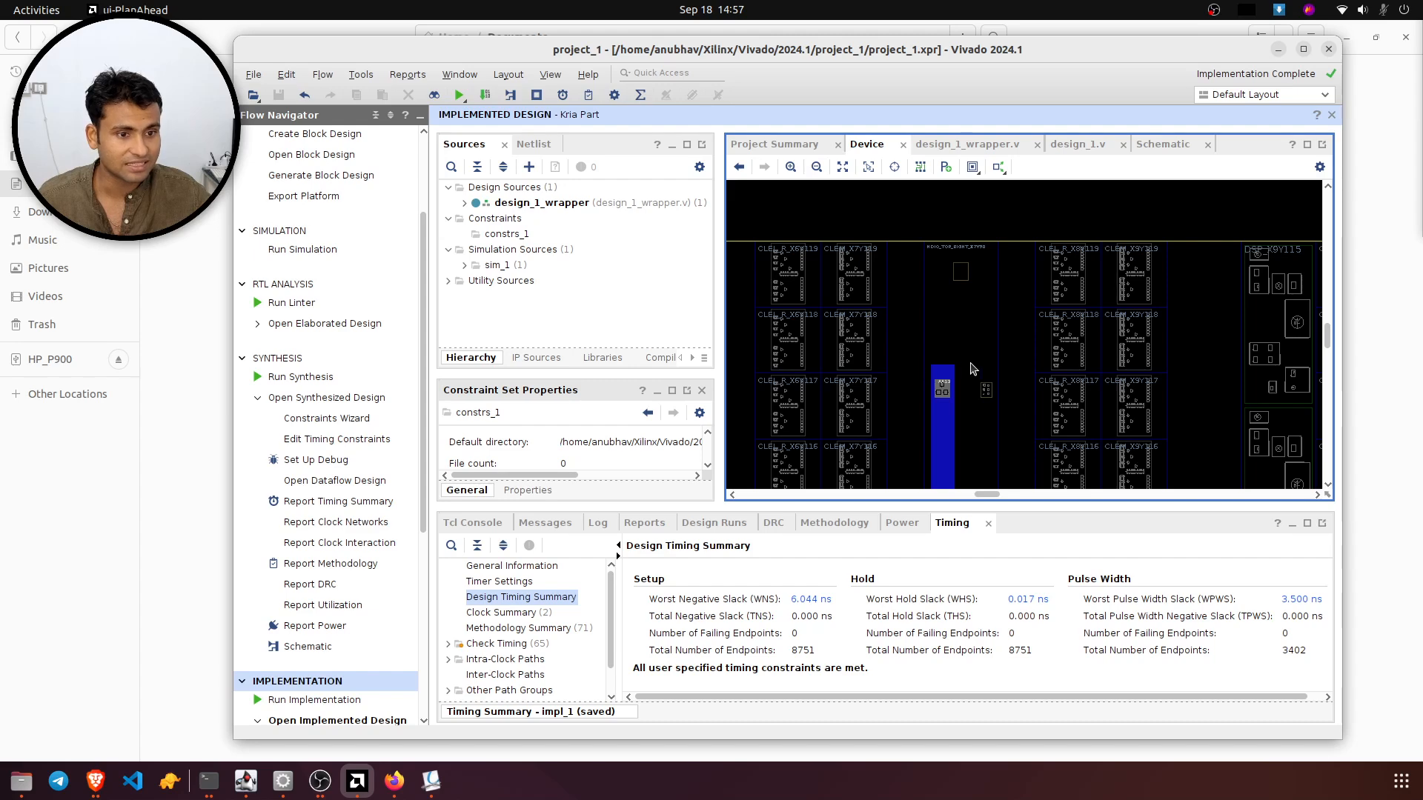
scroll(963, 401, up, 2)
scroll(976, 437, up, 2)
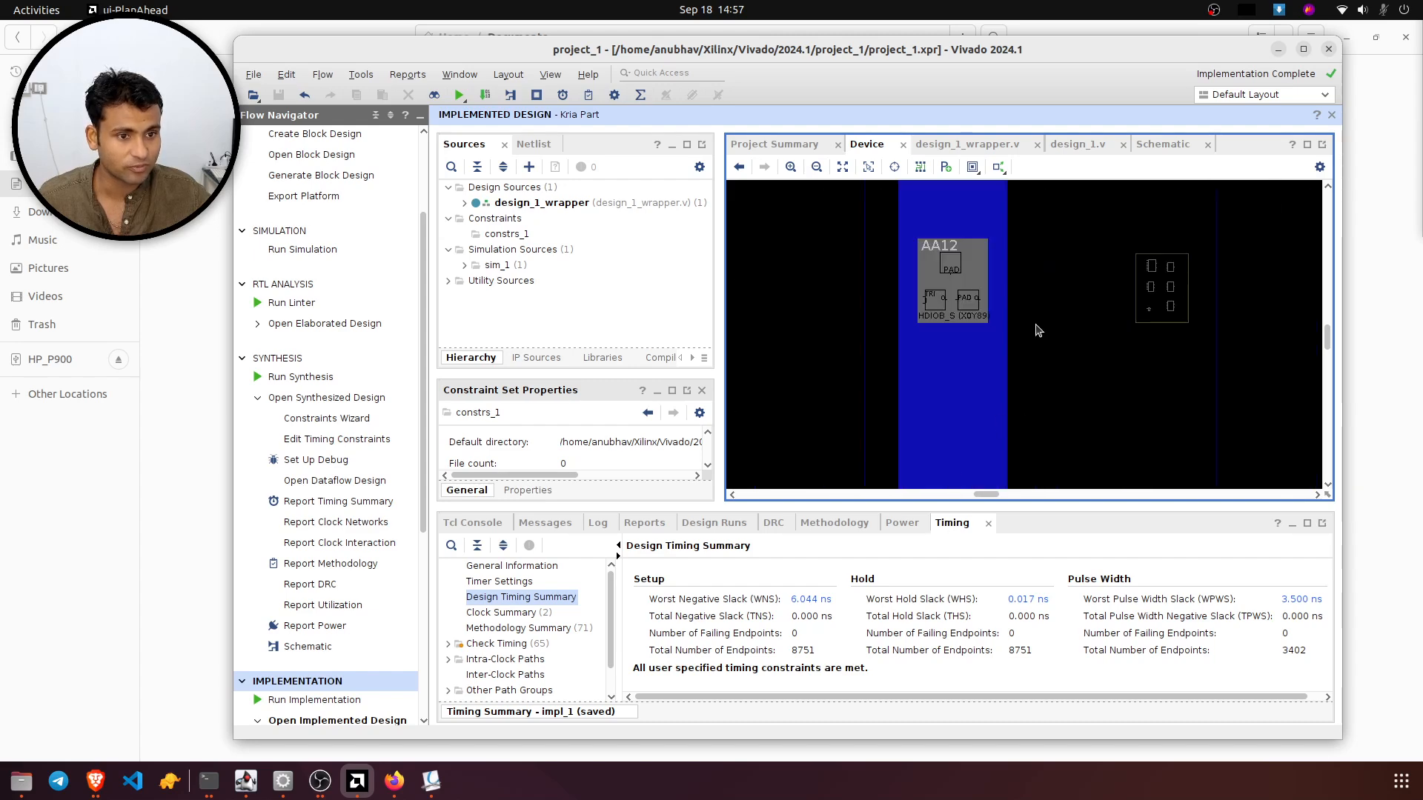
scroll(1041, 326, down, 4)
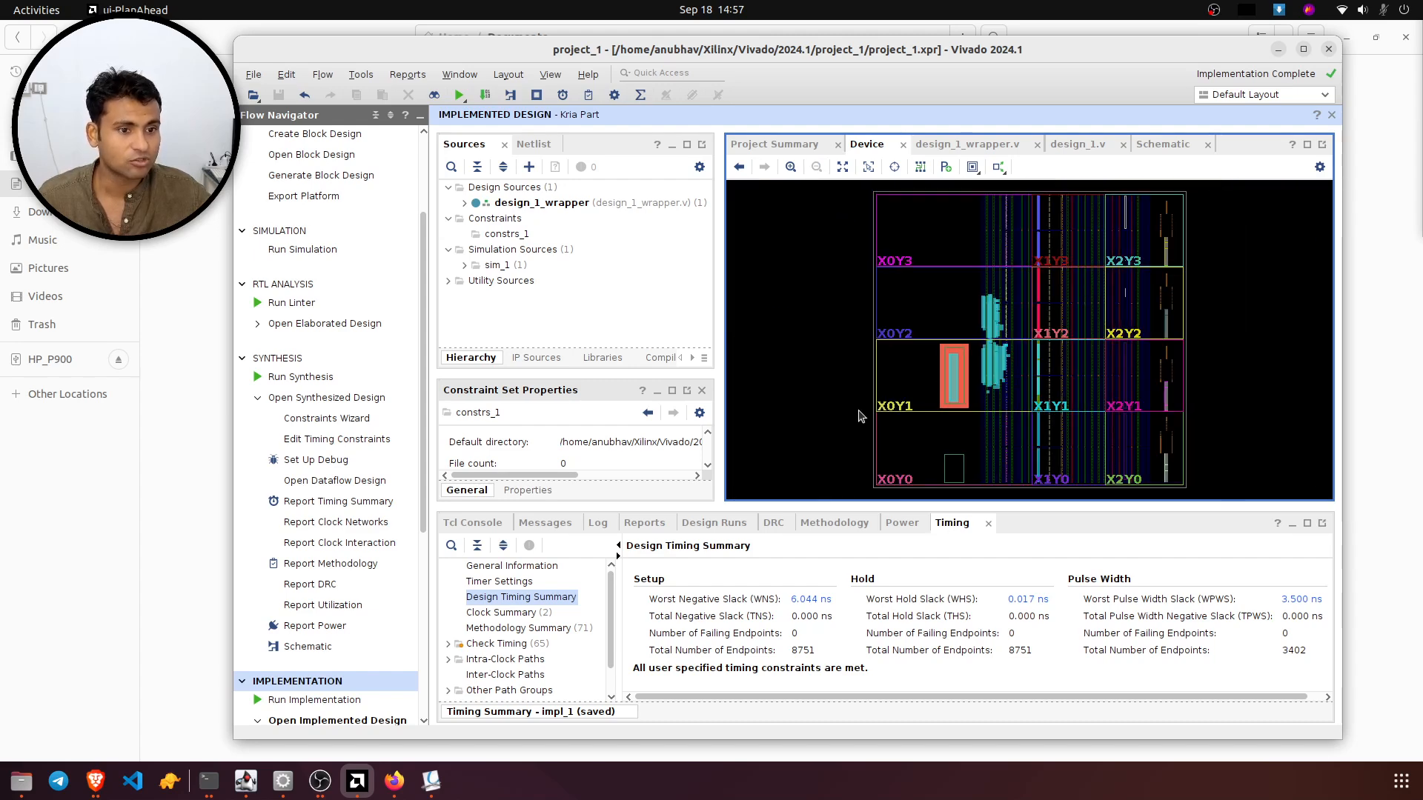
mouse_move(890, 329)
mouse_down()
mouse_move(969, 438)
mouse_move(973, 424)
mouse_up()
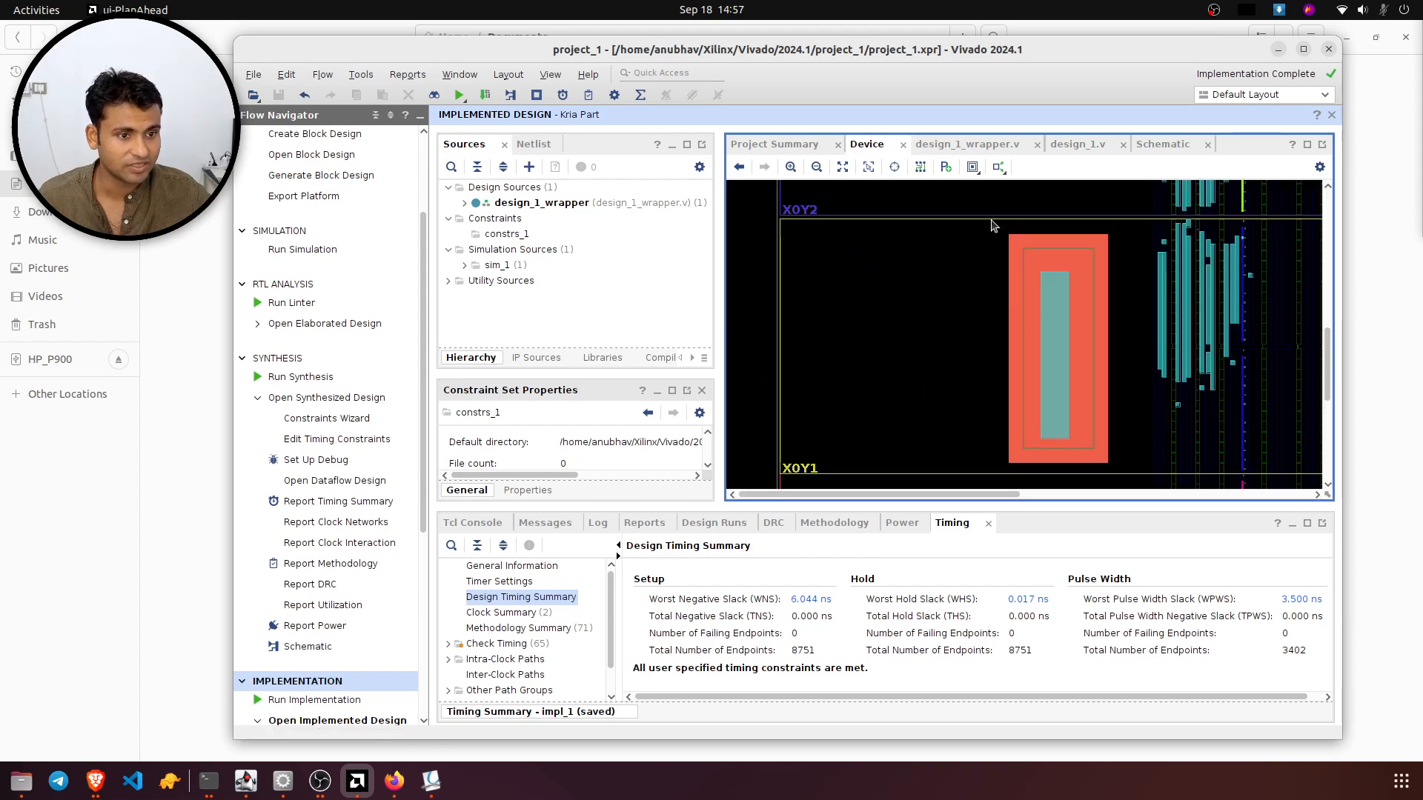
scroll(1059, 392, up, 2)
scroll(1056, 390, up, 4)
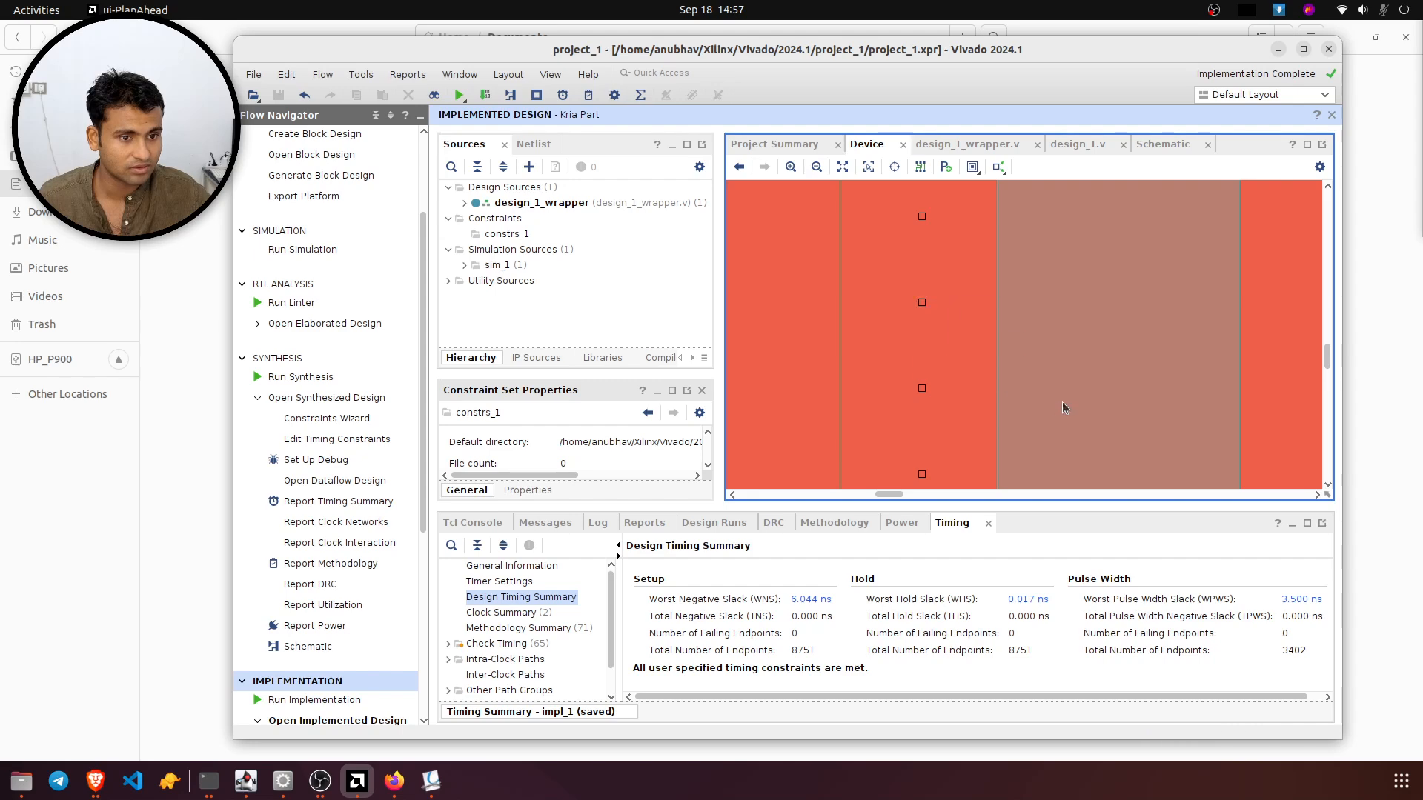
scroll(1013, 366, down, 8)
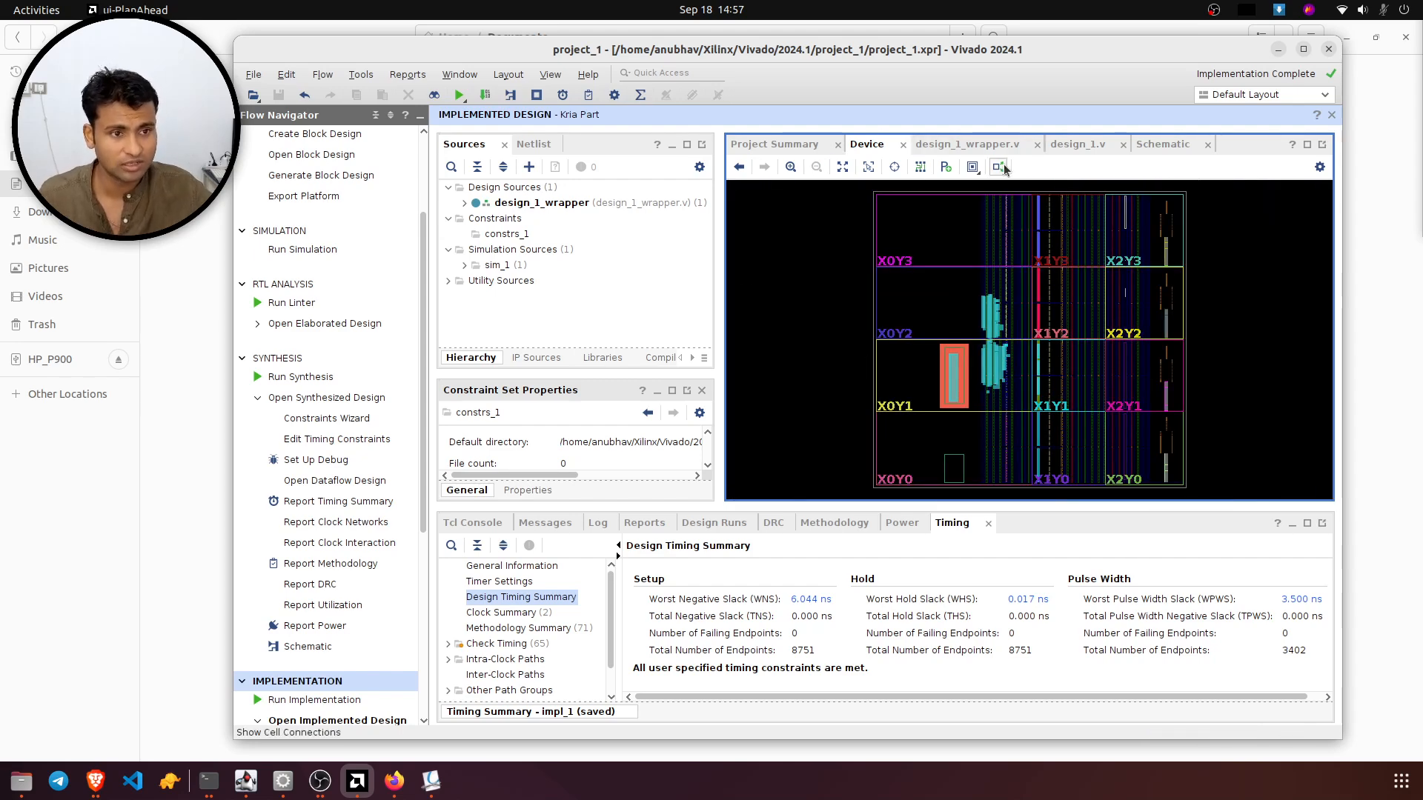
- Examine how design_1_i connects to the gpio_rtl_tri IOBUF cells in the implemented design's schematic
click(1147, 146)
drag(960, 237, 1072, 438)
drag(719, 340, 880, 406)
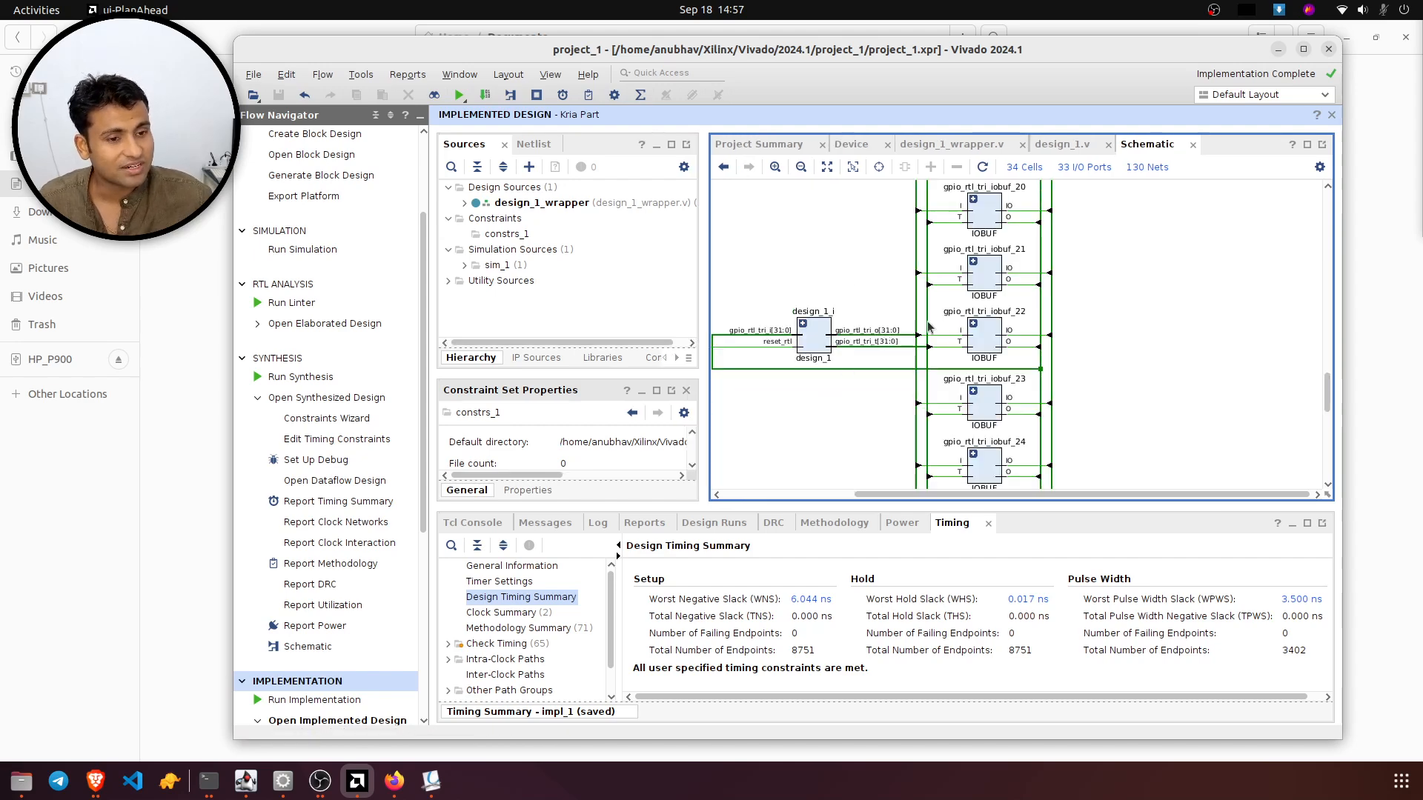
- View the synthesized design's schematic and its dataflow design, examining the AXI nets between the Zynq processor and ps8_0_axi_periph
scroll(295, 474, down, 3)
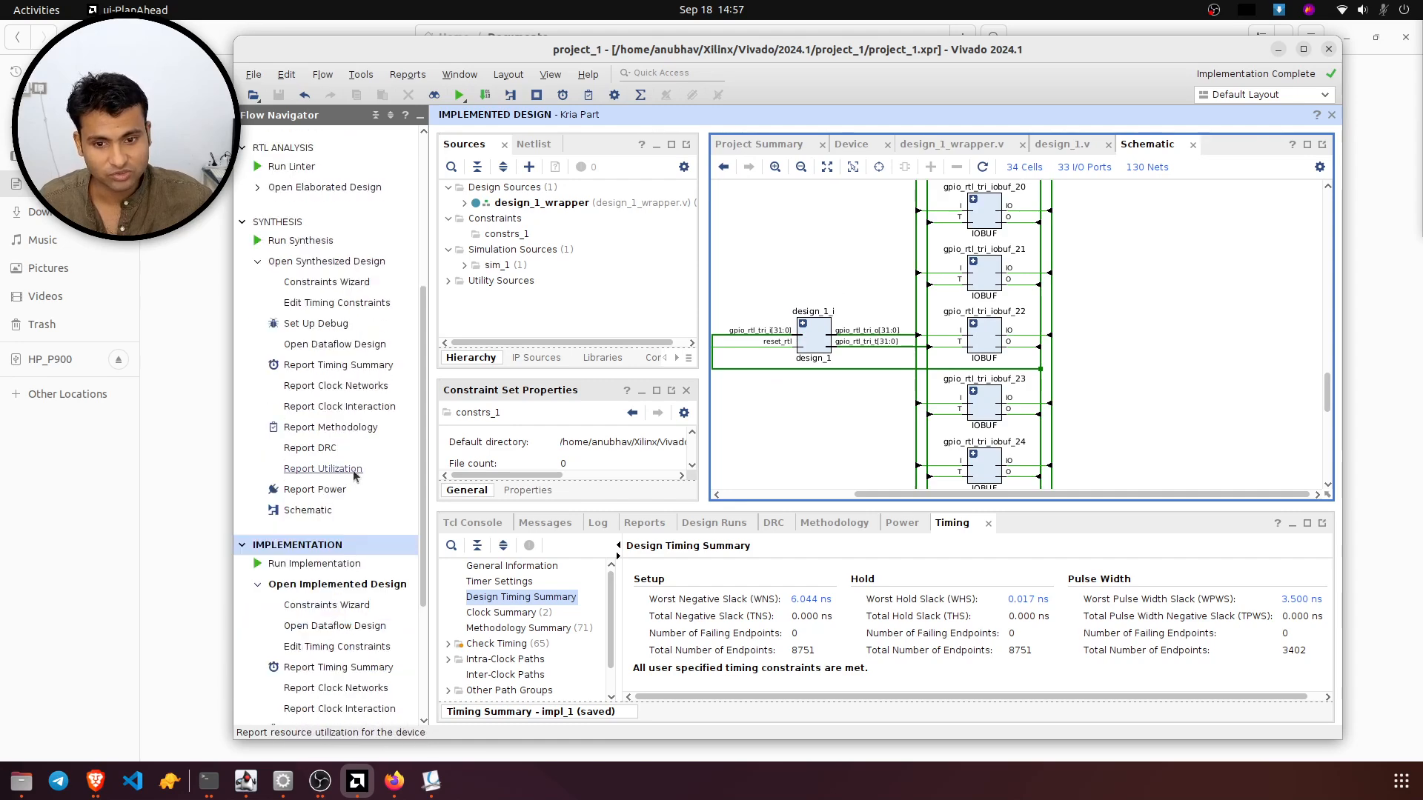
click(305, 510)
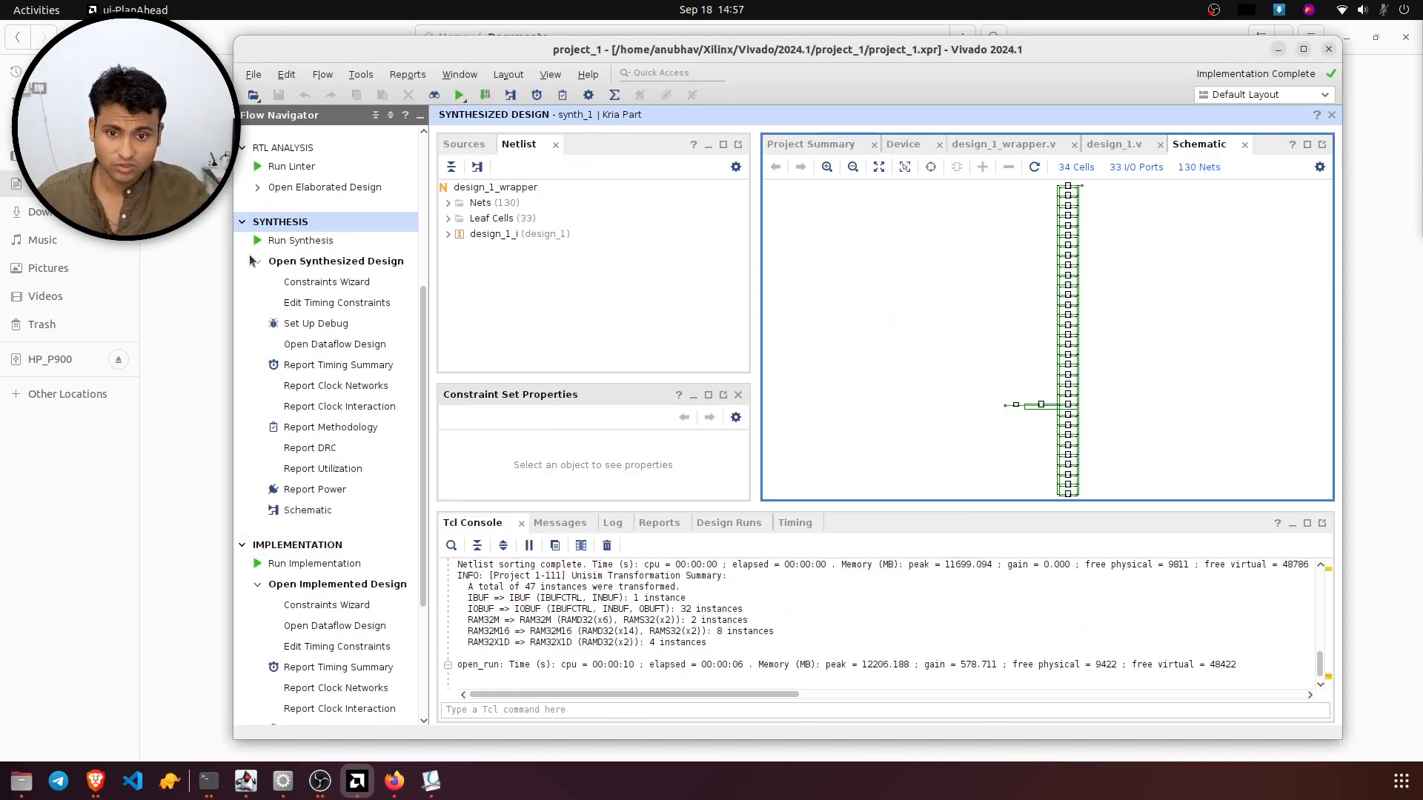
click(349, 343)
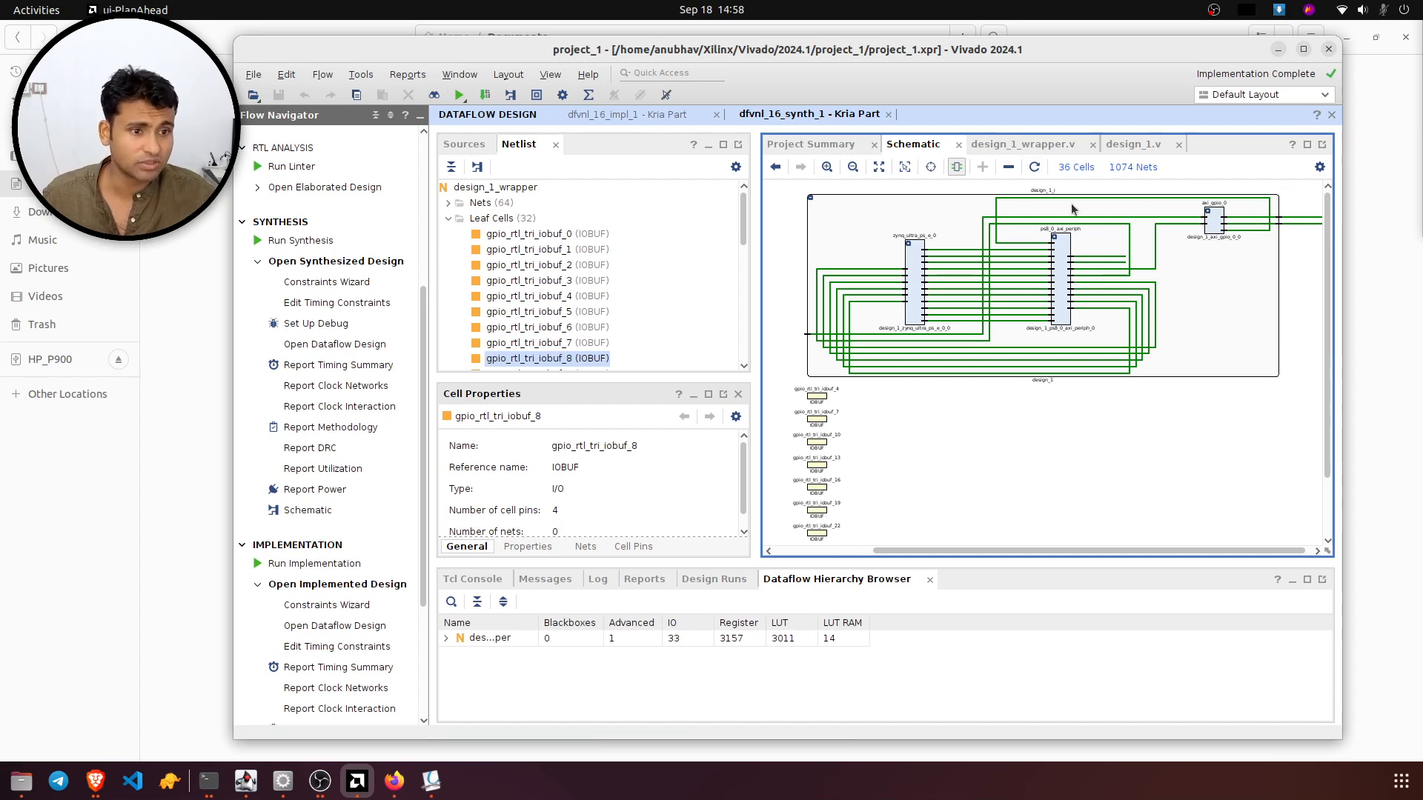
drag(918, 205, 1059, 342)
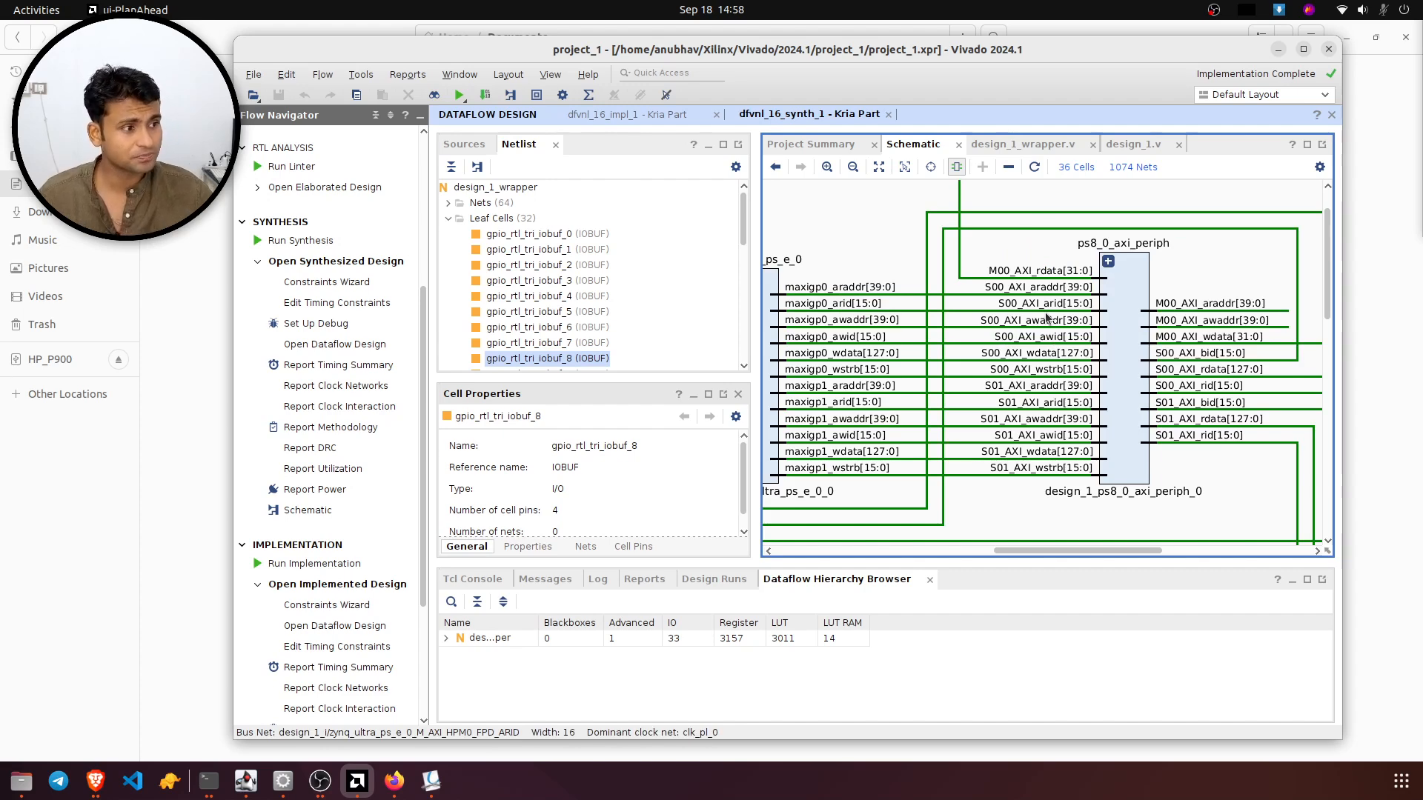
scroll(326, 512, down, 5)
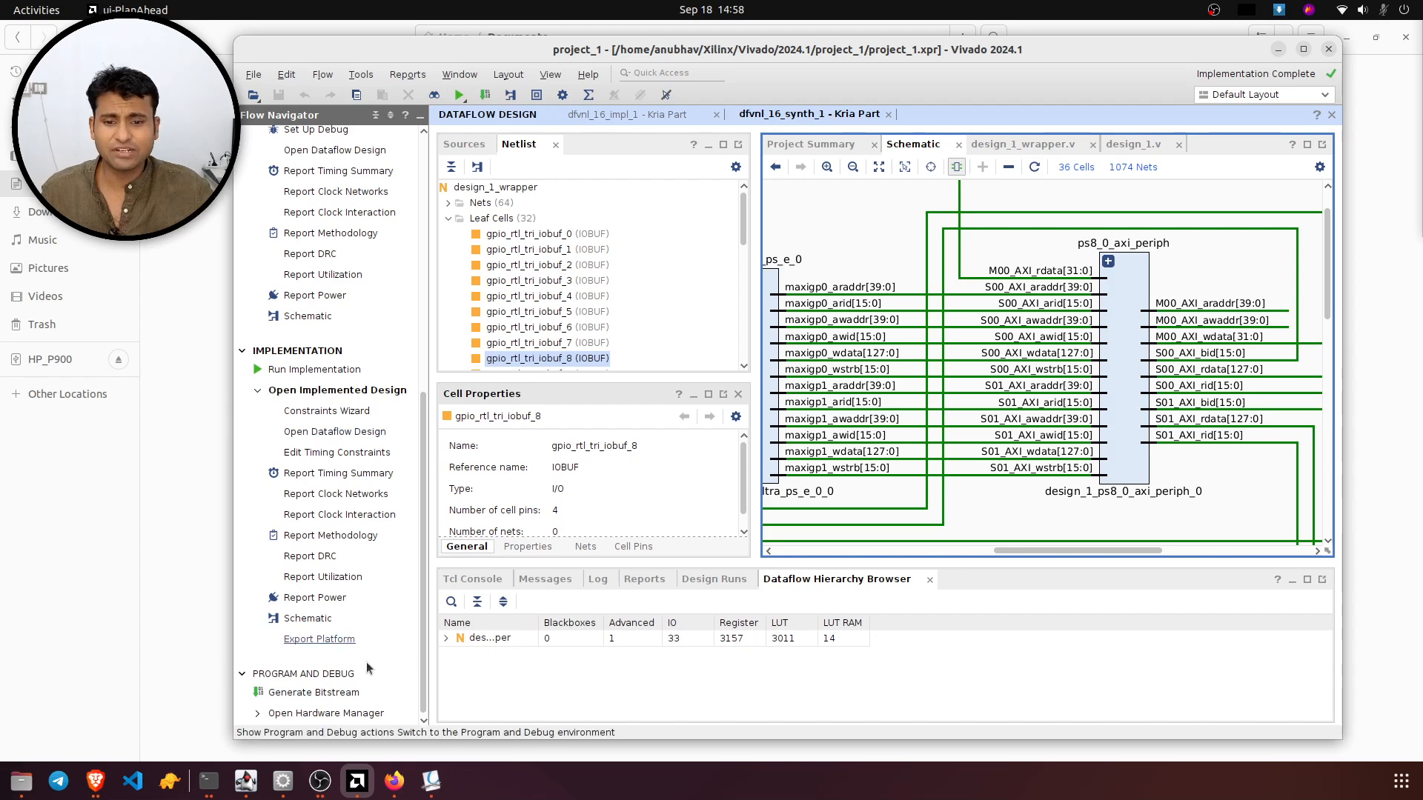
- Switch to the file manager and open a terminal in the Documents folder
click(182, 485)
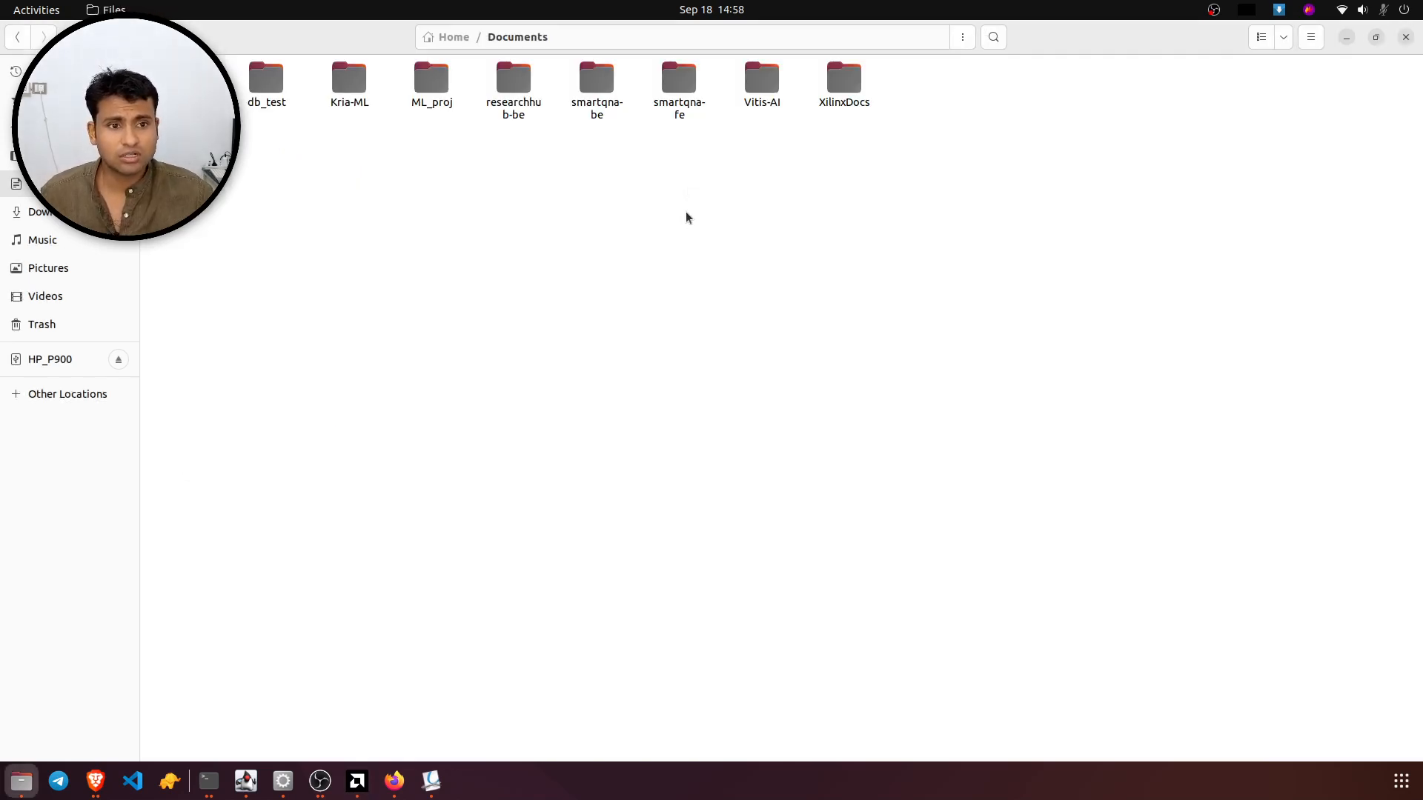
right_click(577, 284)
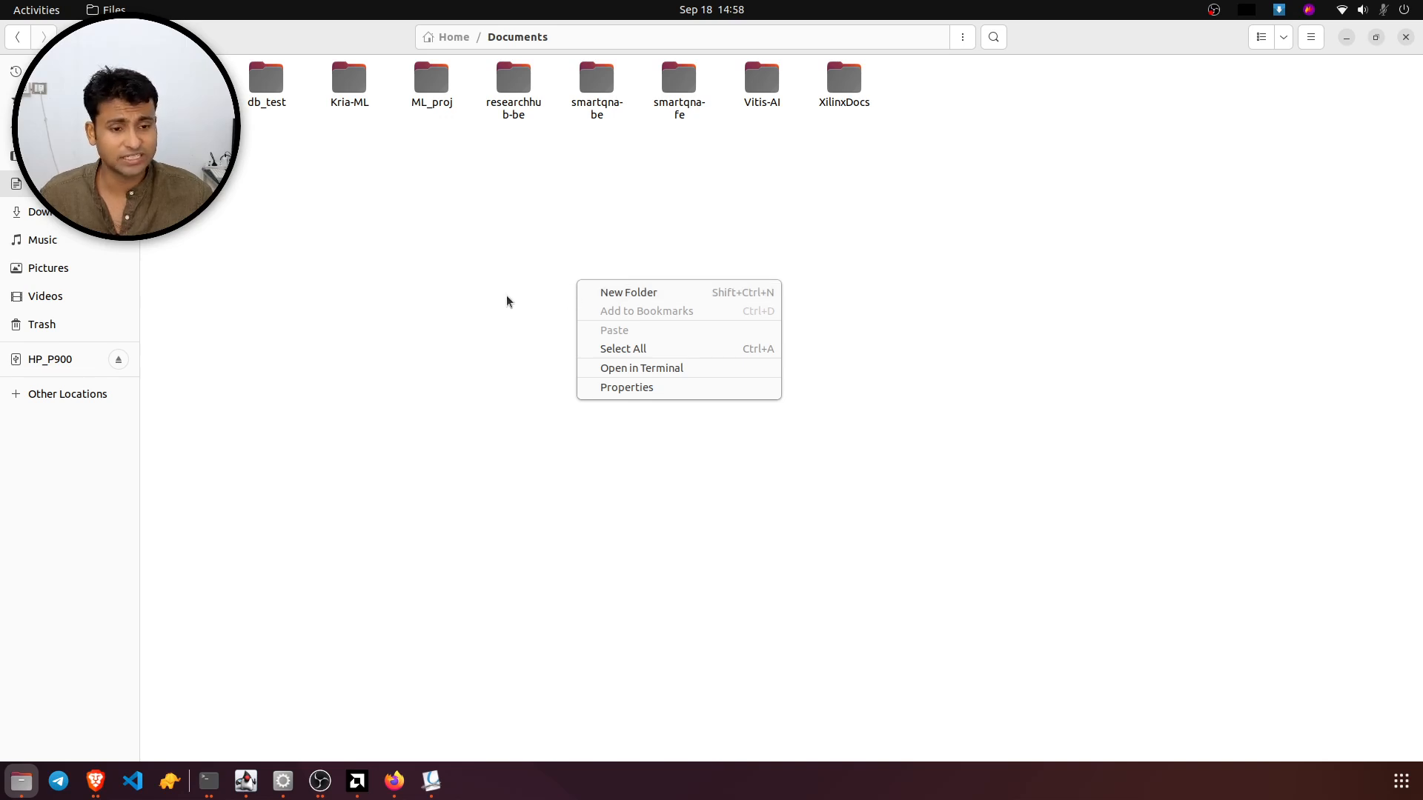
click(658, 369)
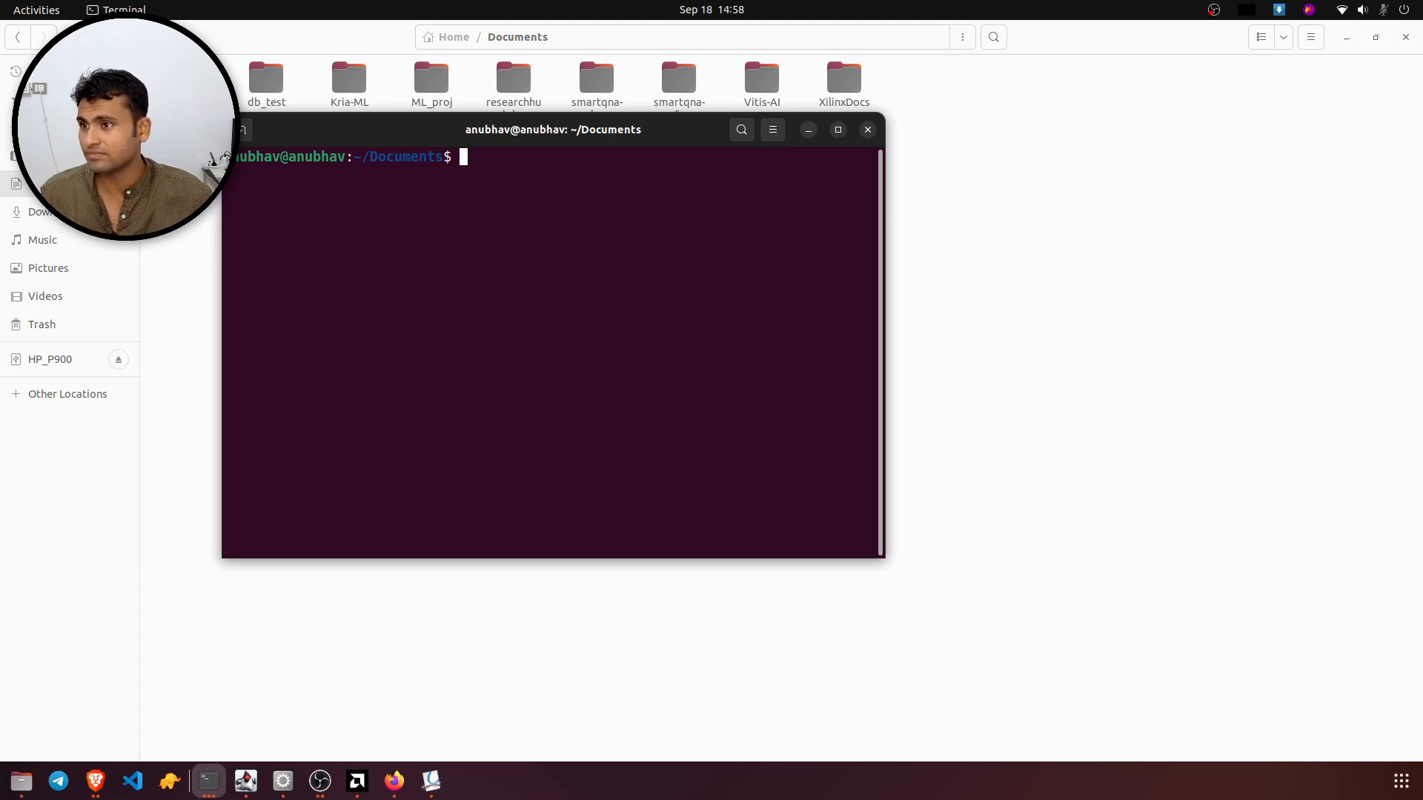
- Switch to the Brave browser, maximize its window and go from resizer.tcl to the upstream Xilinx/PYNQ-HelloWorld repository
key(alt+Tab)
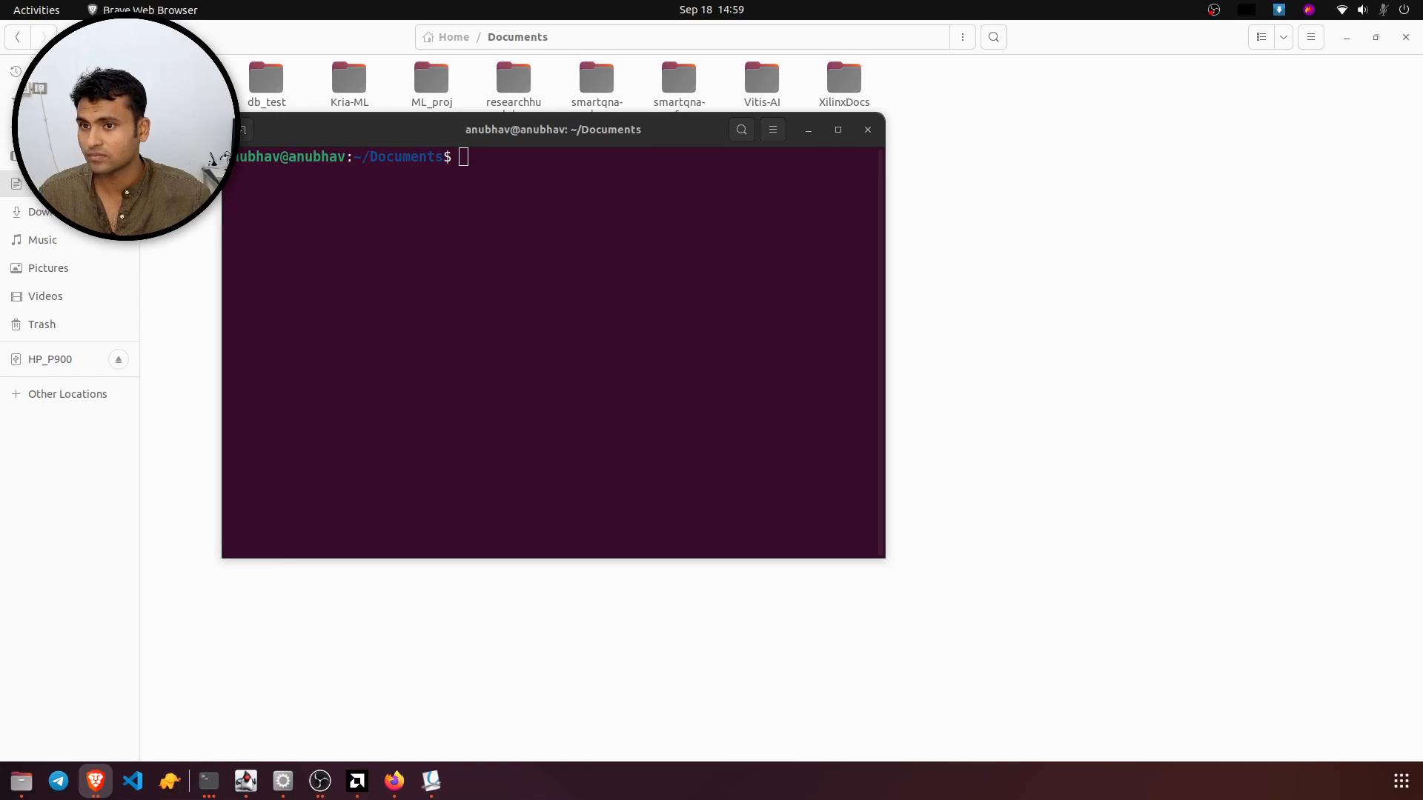
drag(651, 249, 790, 51)
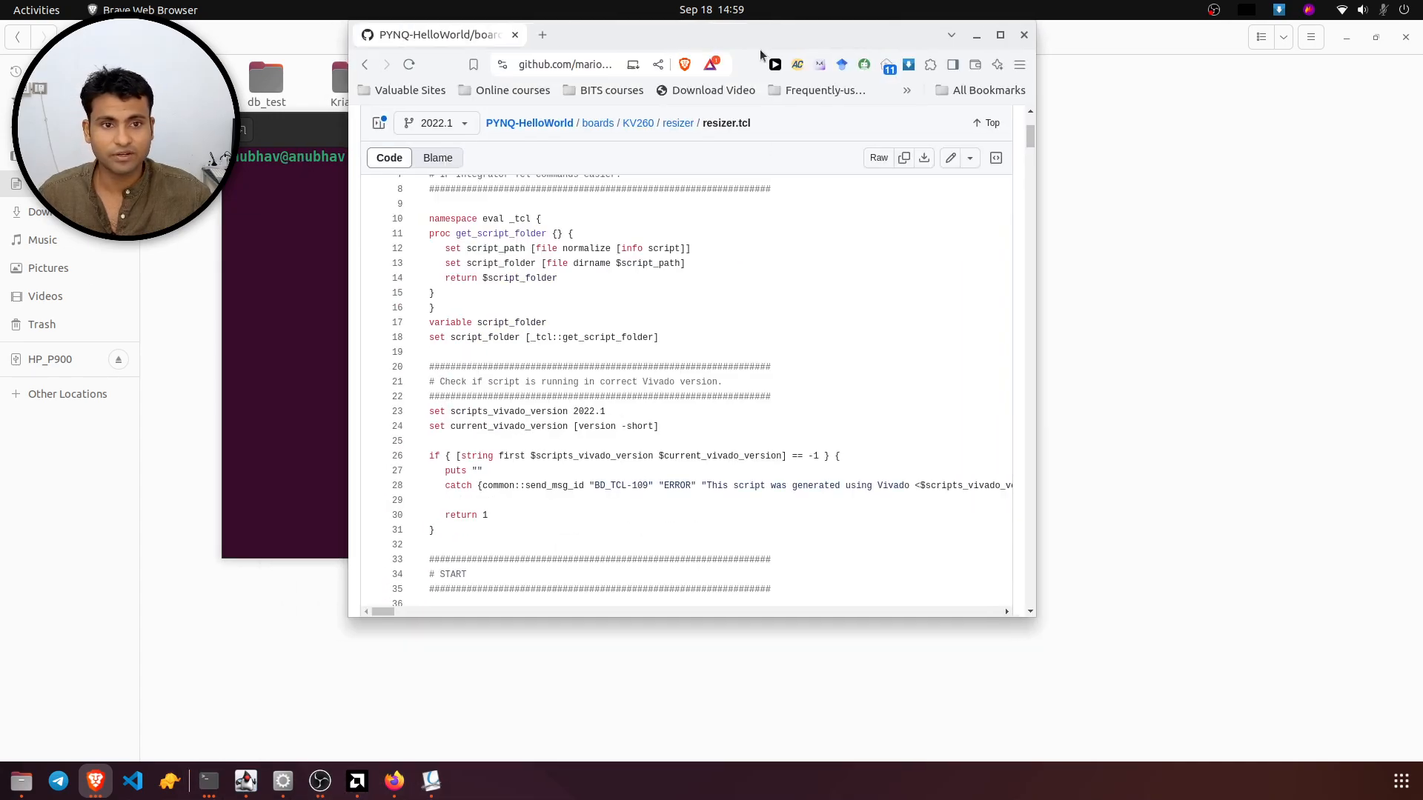
double_click(768, 40)
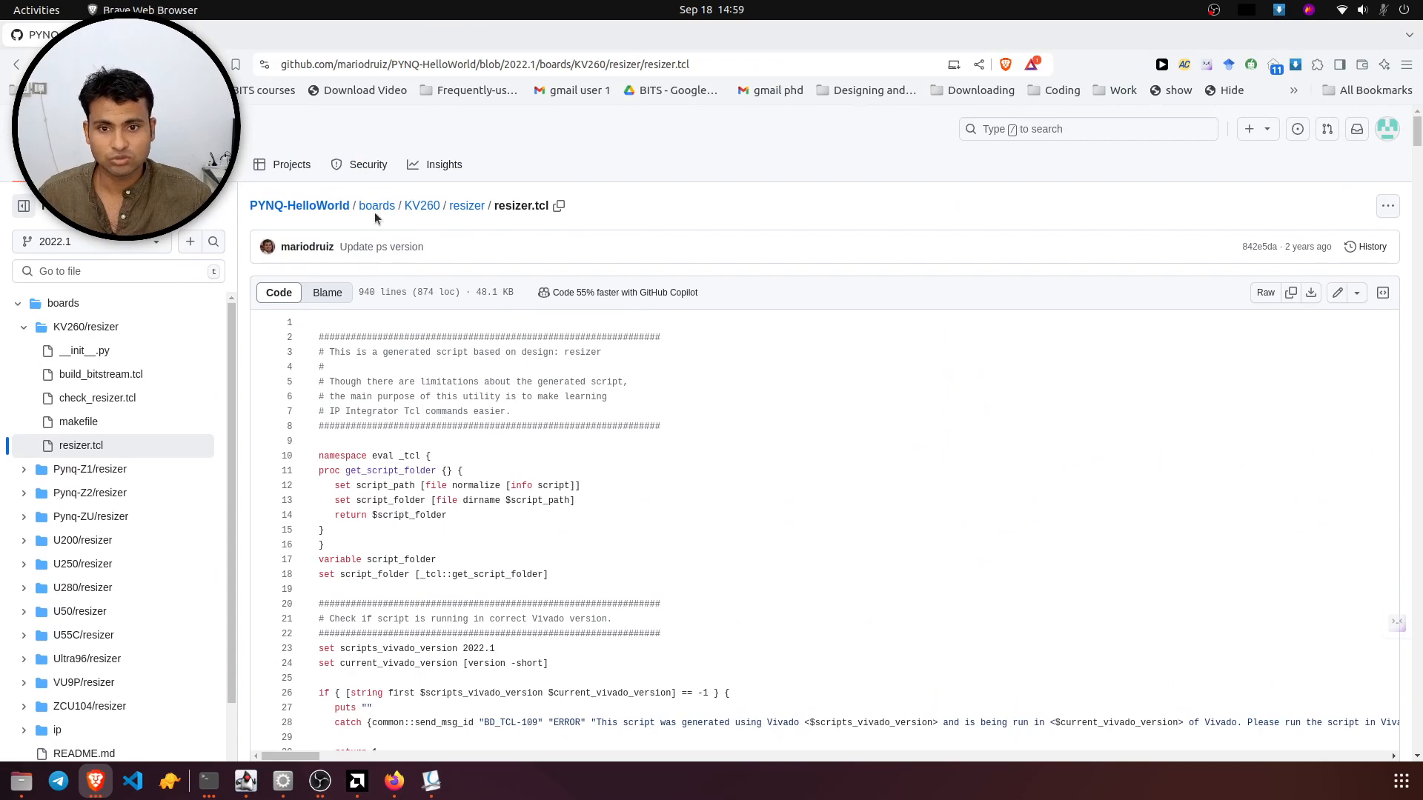
click(347, 208)
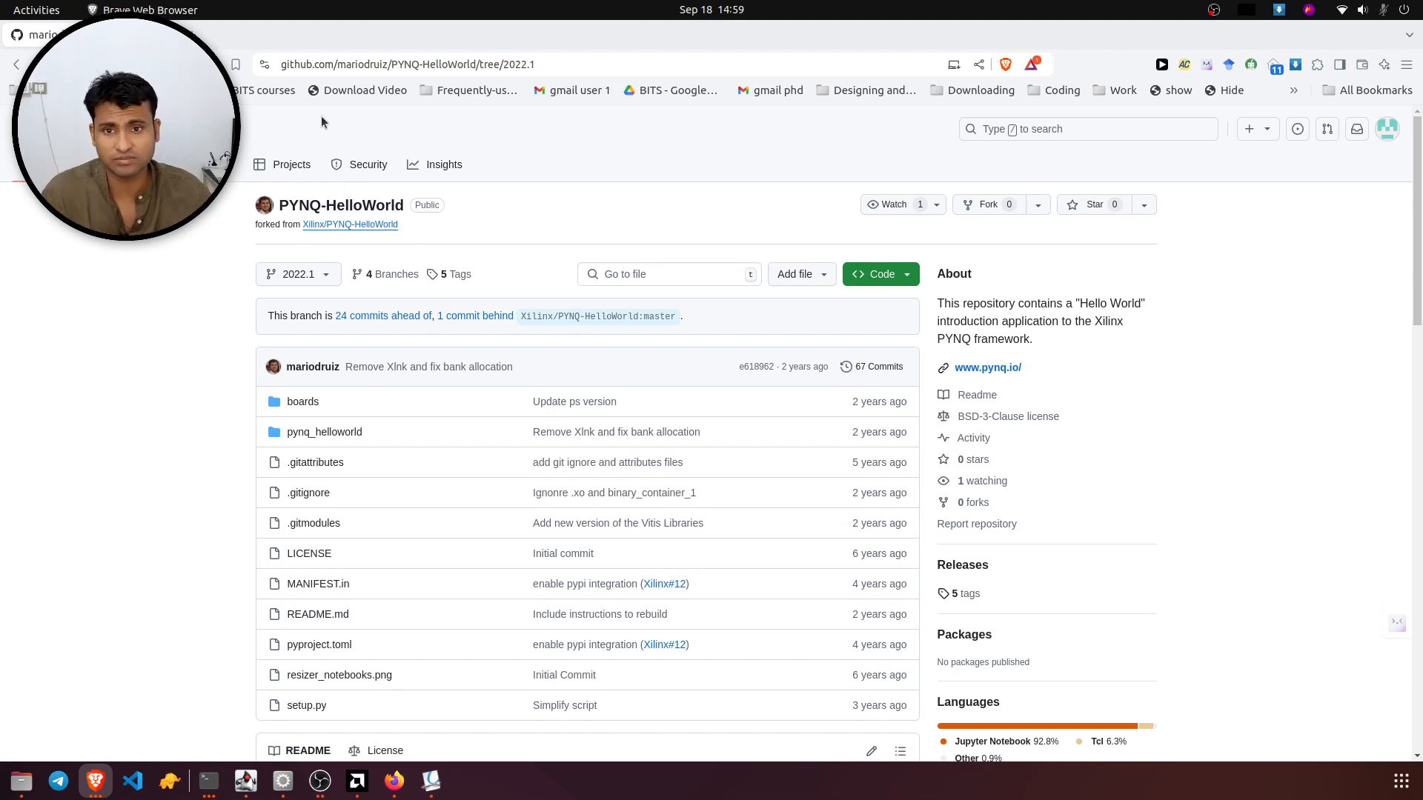
click(337, 226)
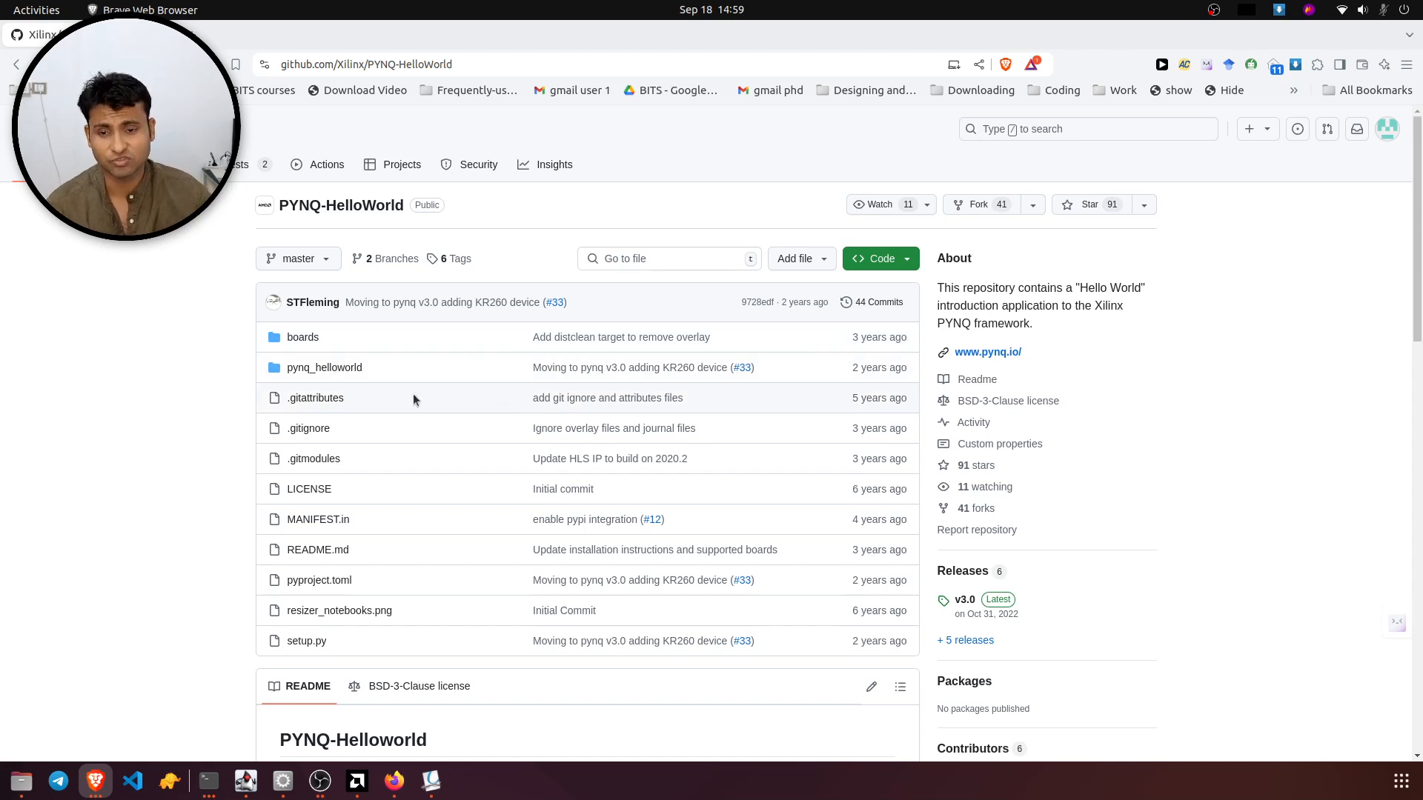
- Open resizer.hwh.link in pynq_helloworld/notebooks/edge and read the download URLs, especially the KV260 entry
click(335, 370)
click(304, 358)
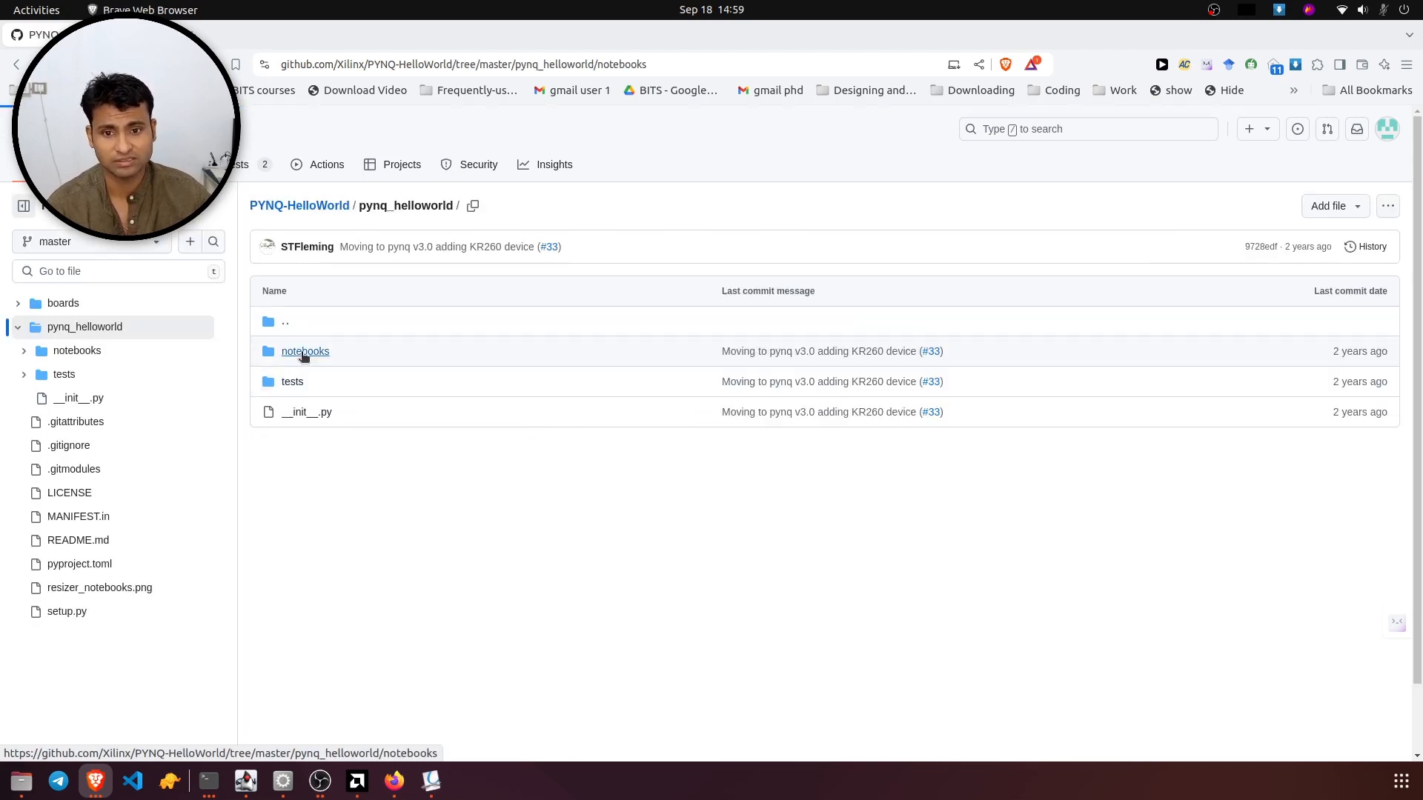
click(288, 354)
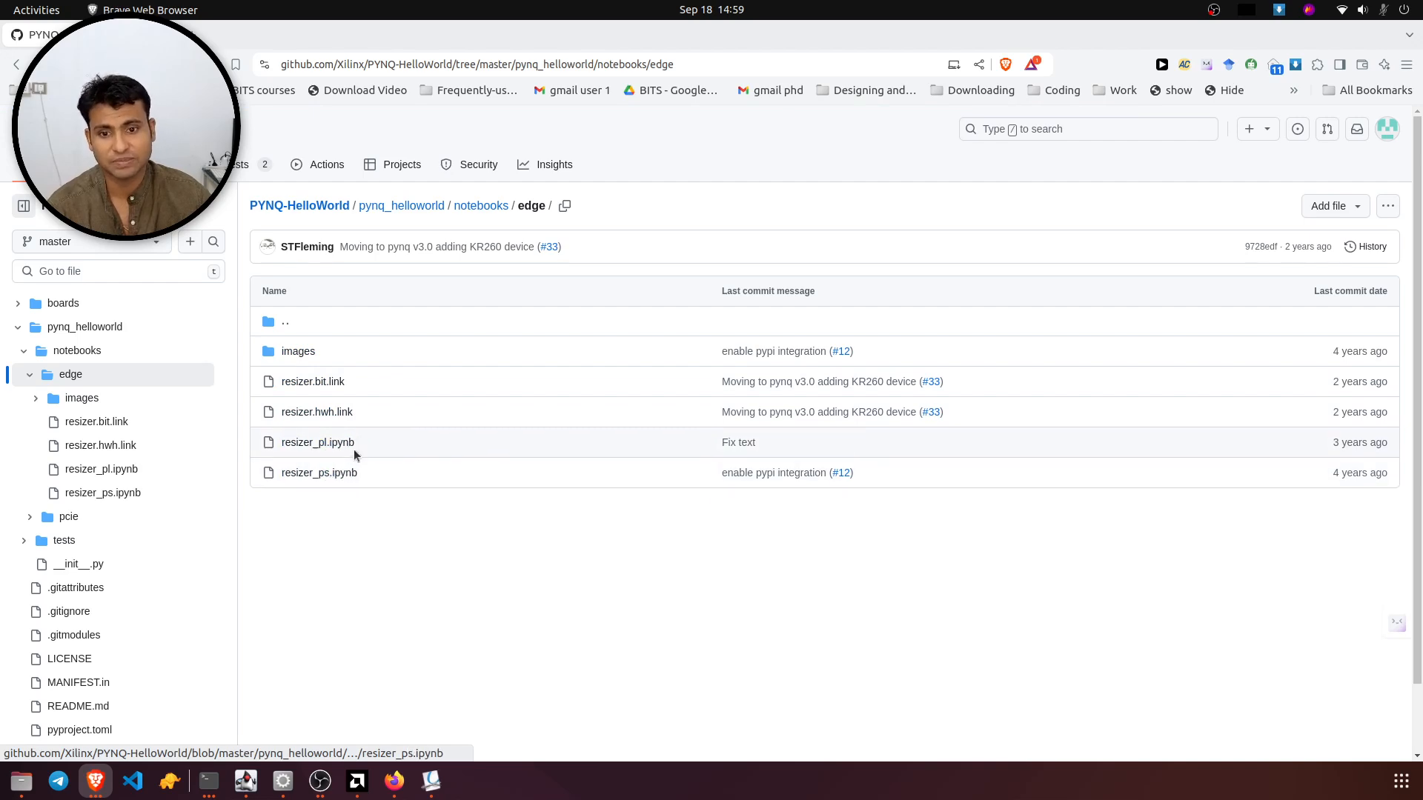
click(331, 412)
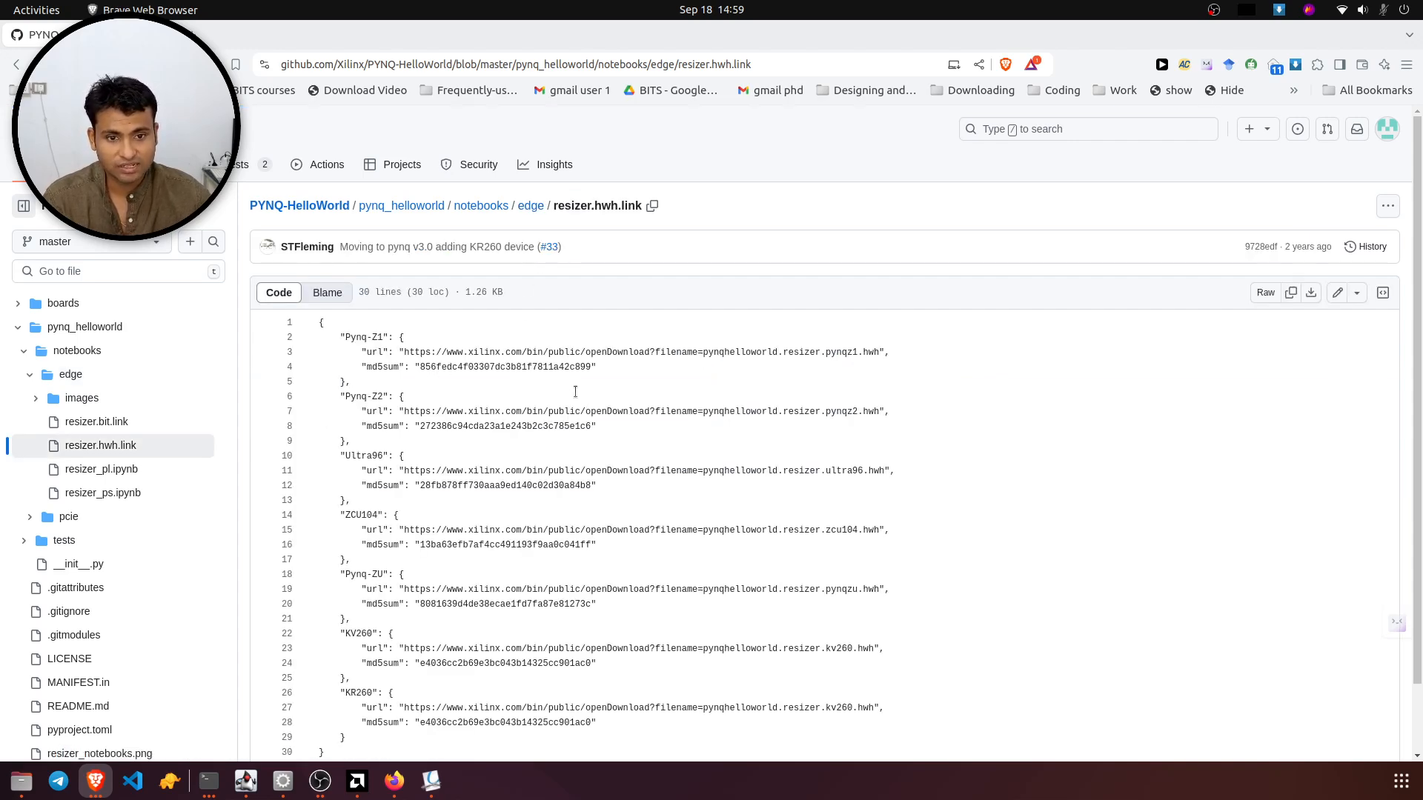
double_click(706, 353)
click(706, 353)
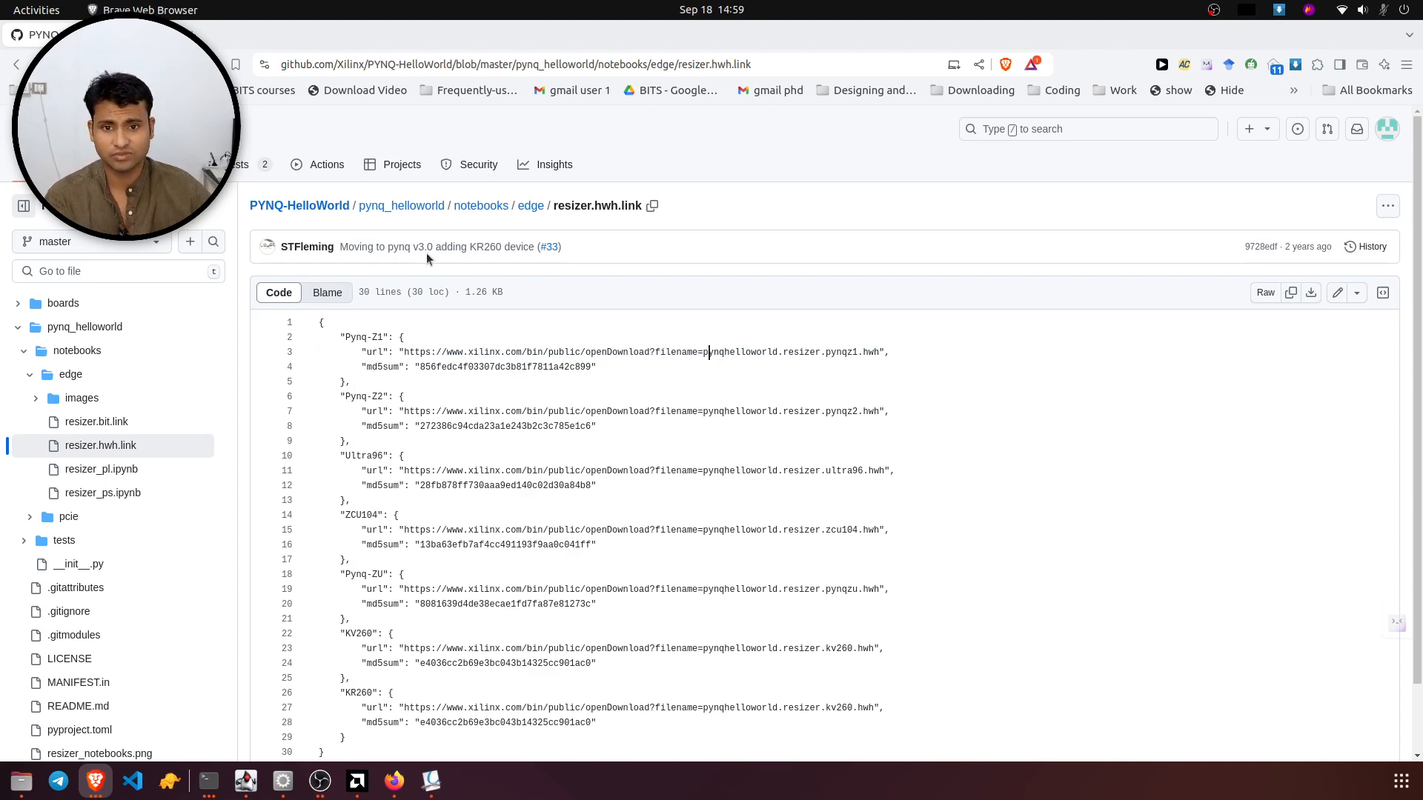
scroll(417, 418, down, 2)
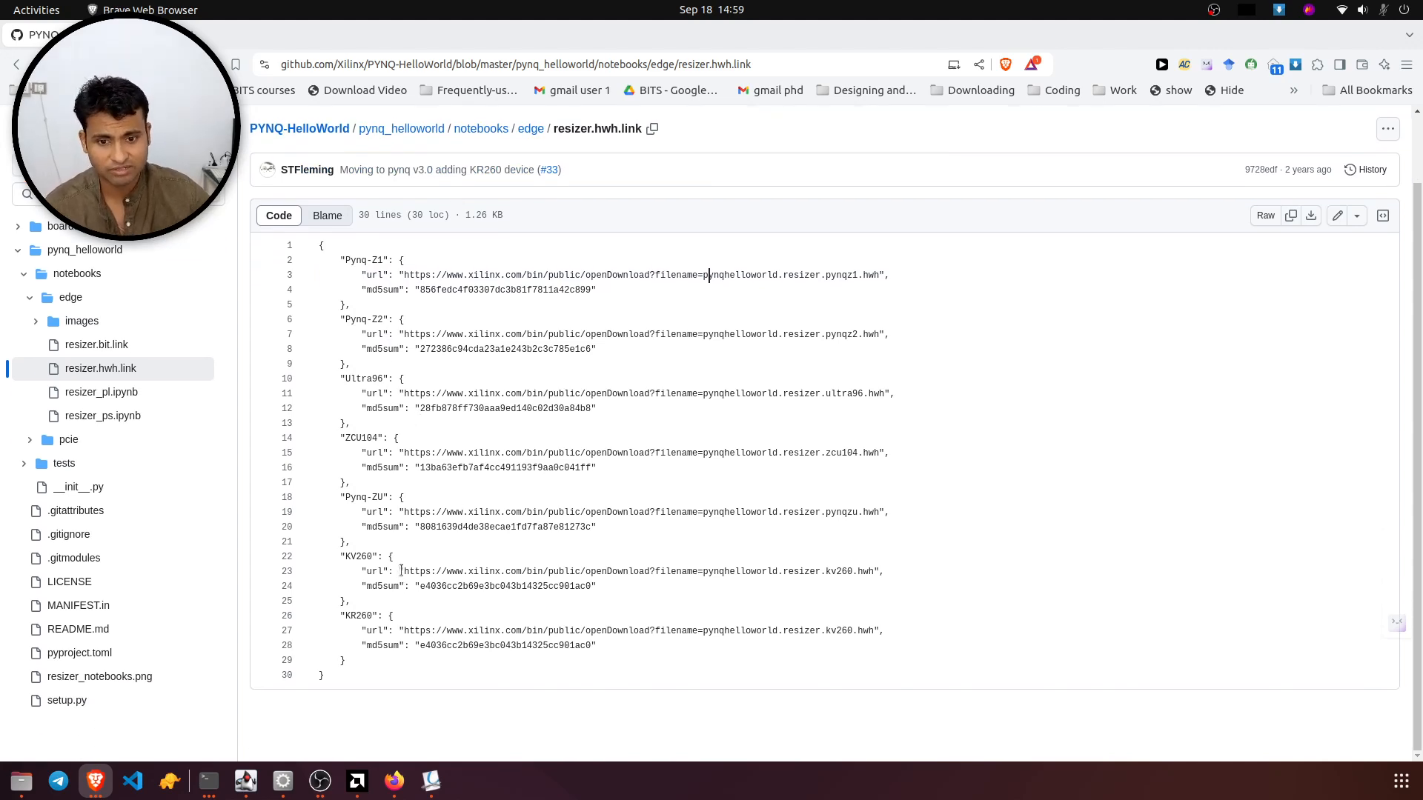
drag(401, 570, 595, 587)
click(589, 596)
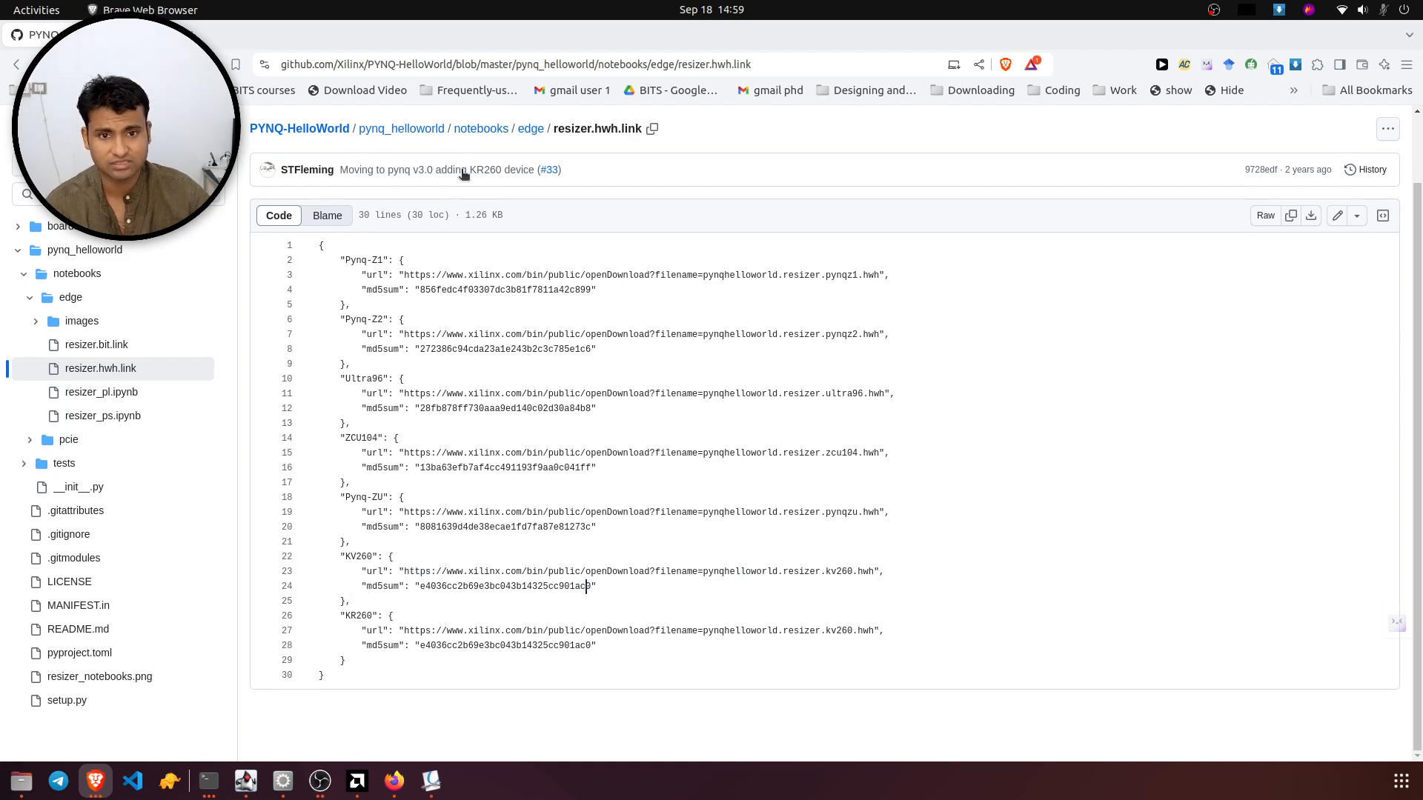
- View the bitstream download URLs in resizer.bit.link and return to the edge folder
click(530, 129)
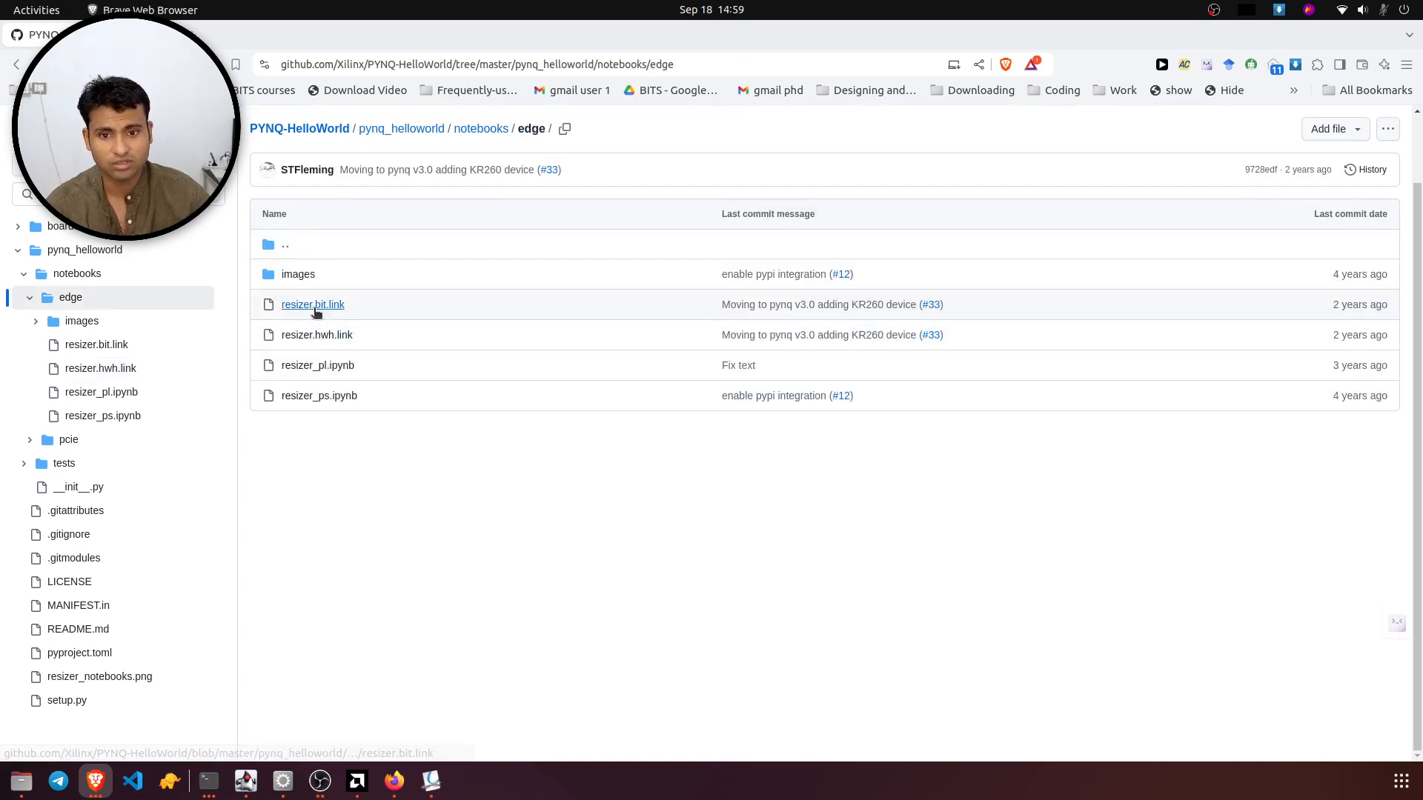
click(307, 310)
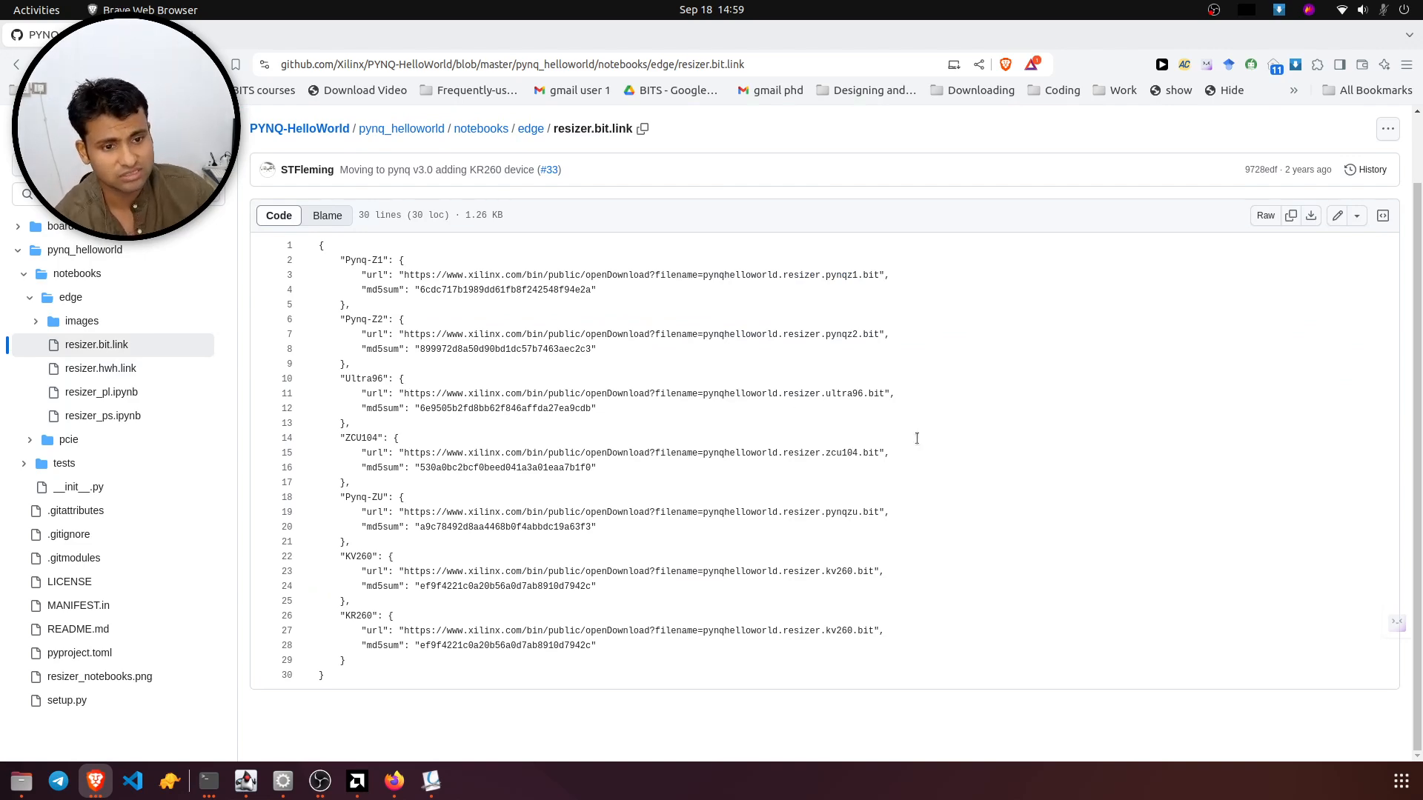
click(530, 131)
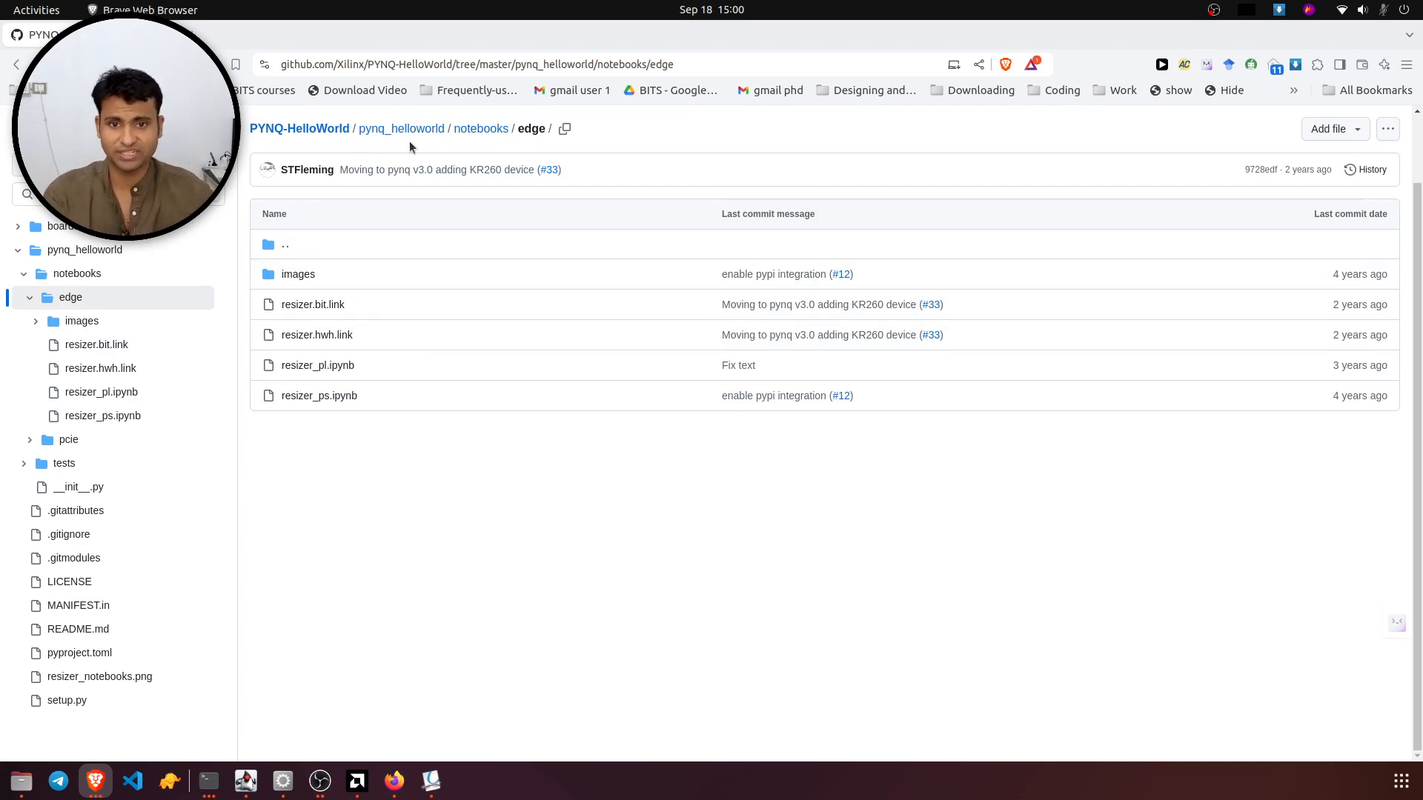
- Return to the PYNQ-HelloWorld repository root and copy its HTTPS clone URL
double_click(334, 129)
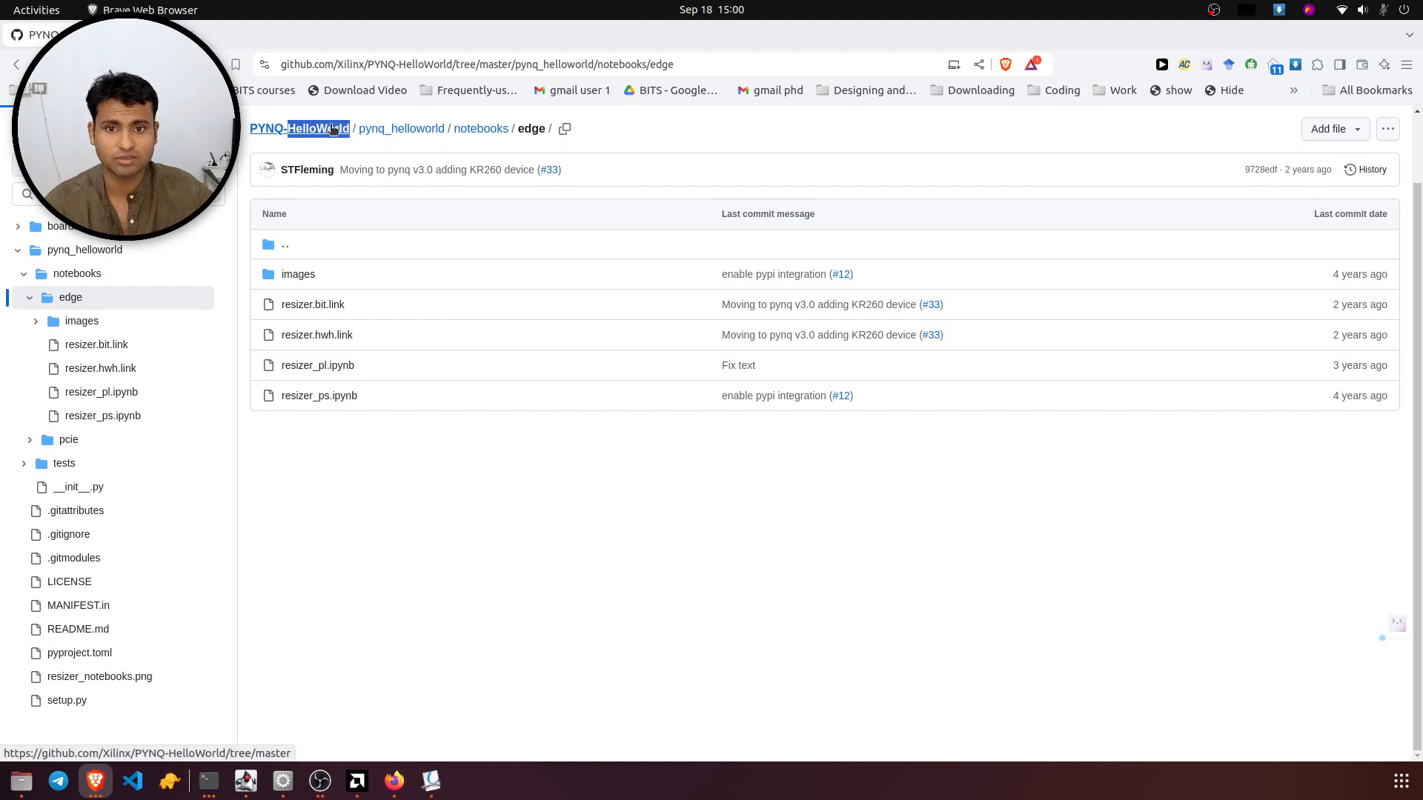
click(910, 259)
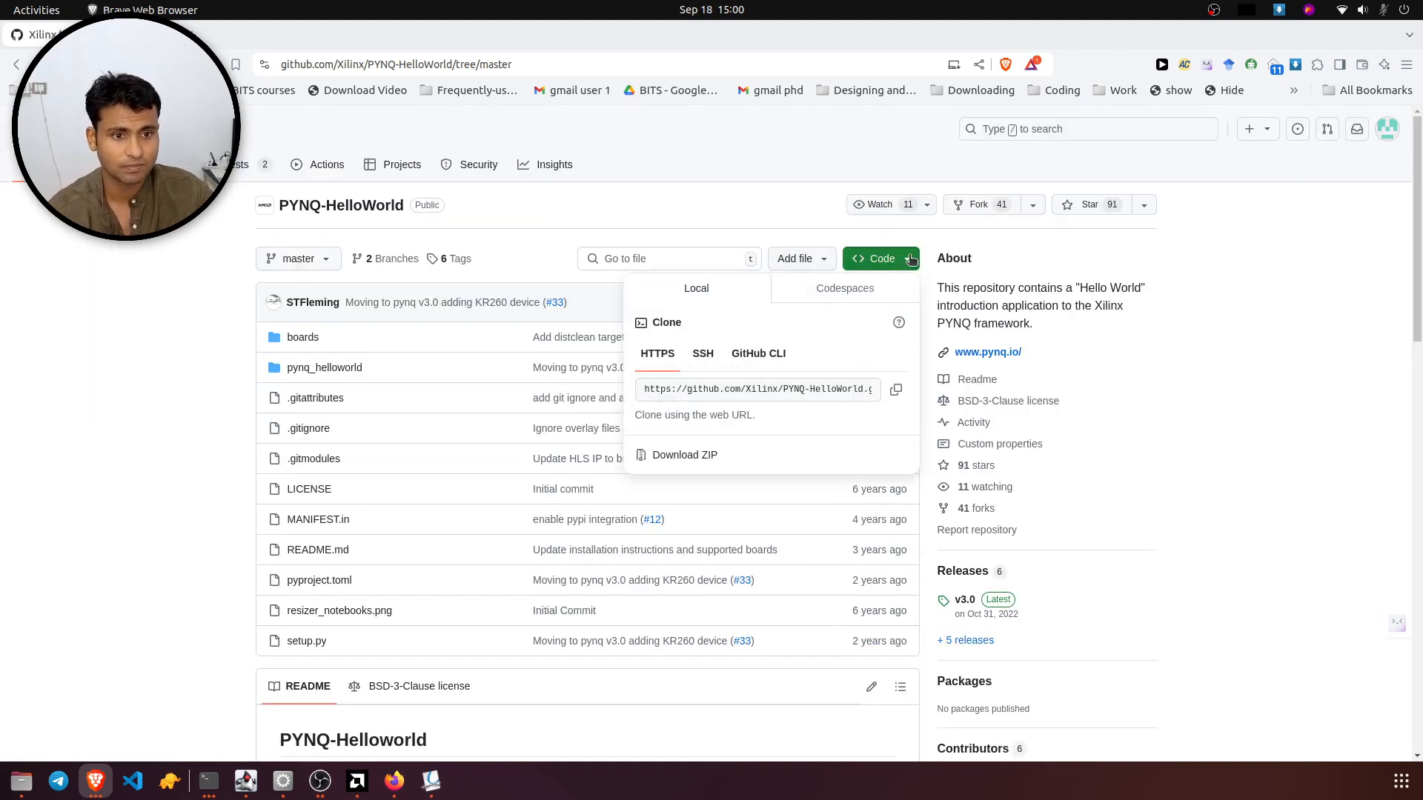
click(895, 389)
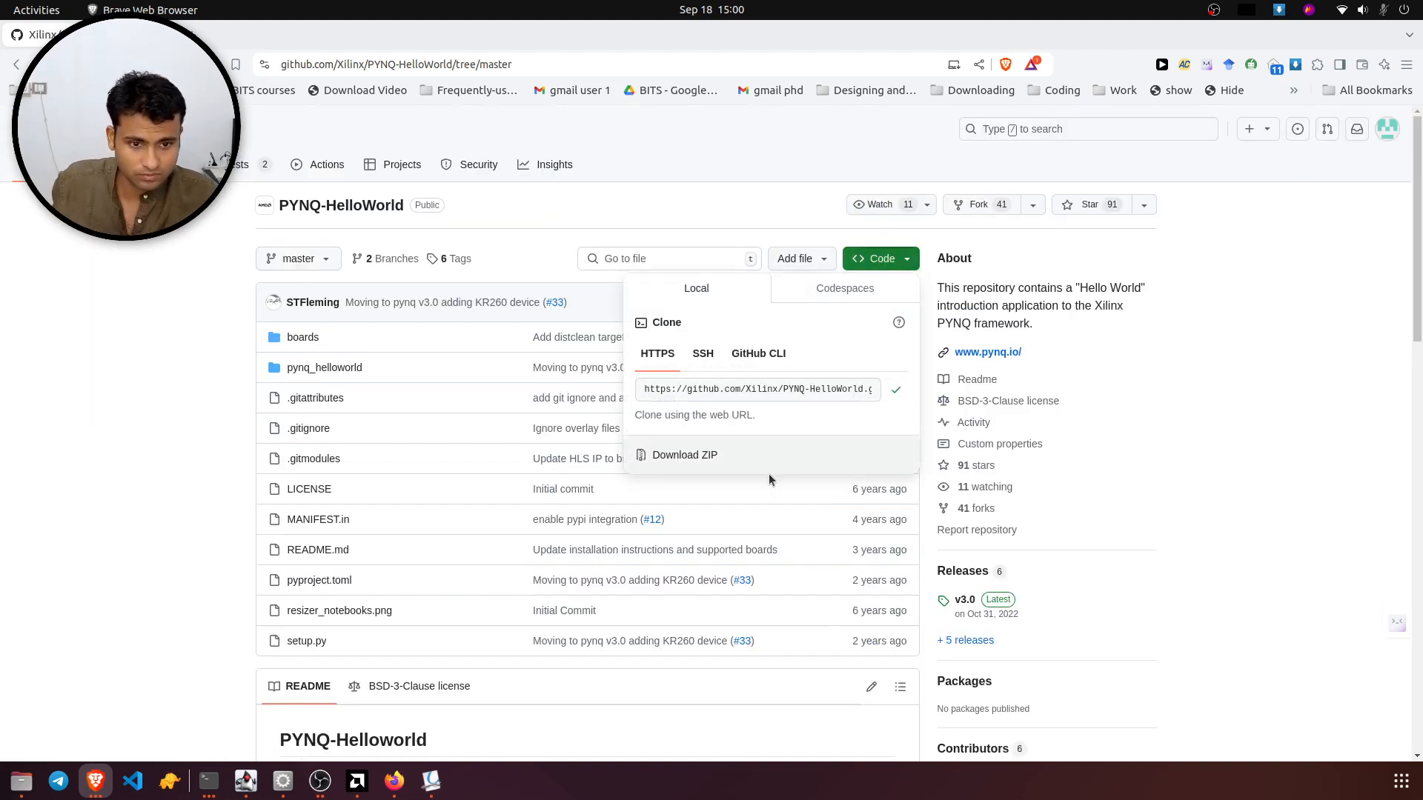
click(208, 781)
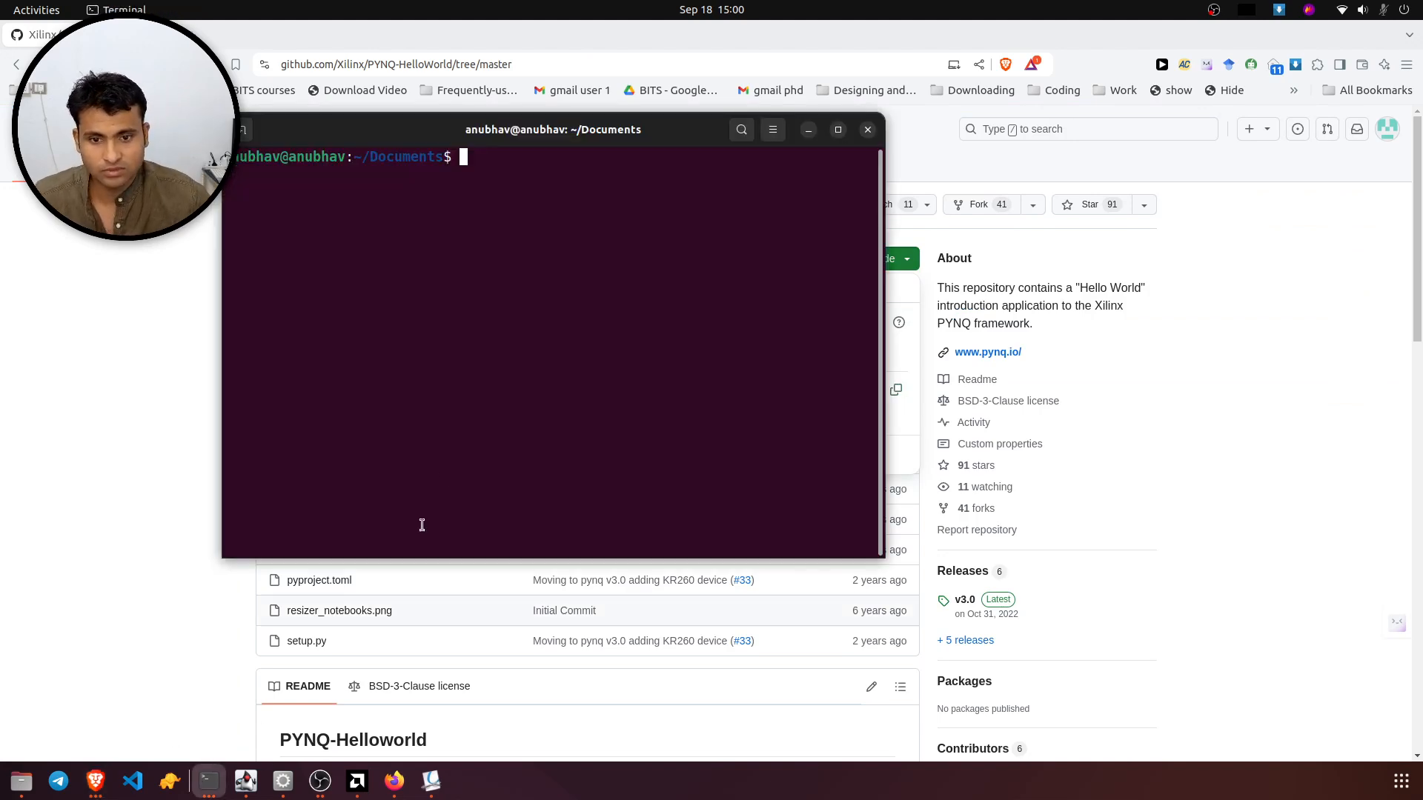
text(g)
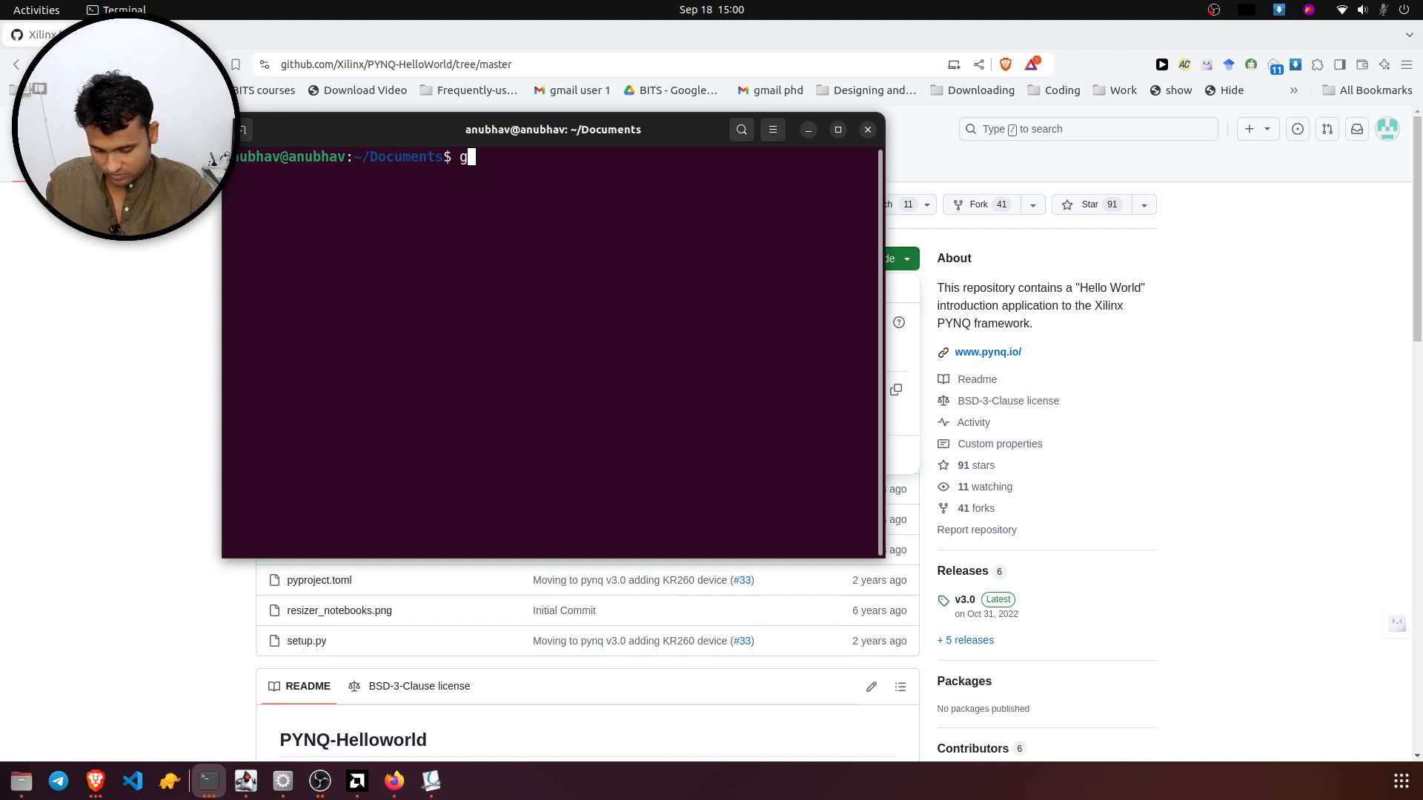
text(it clone)
key(ctrl+shift+v)
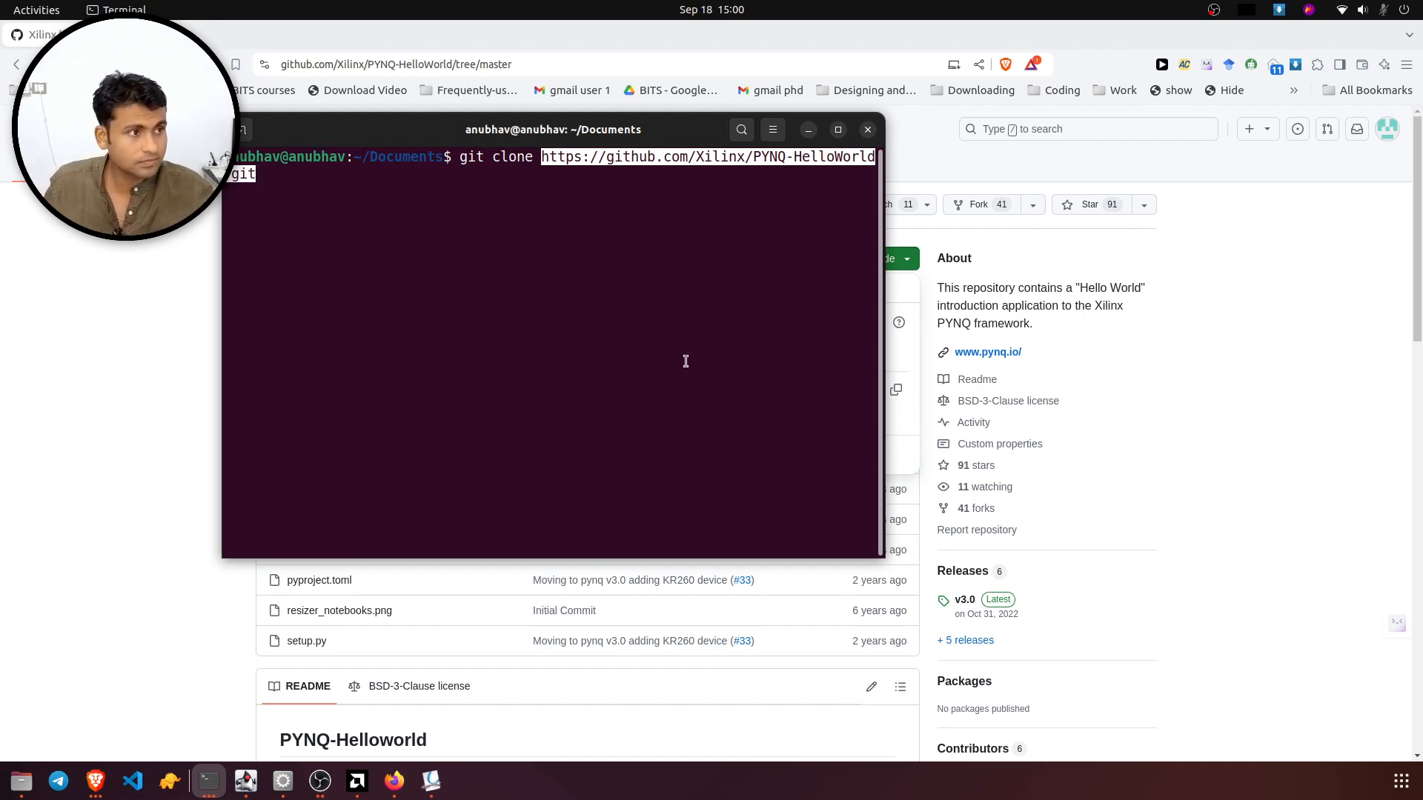
key(Return)
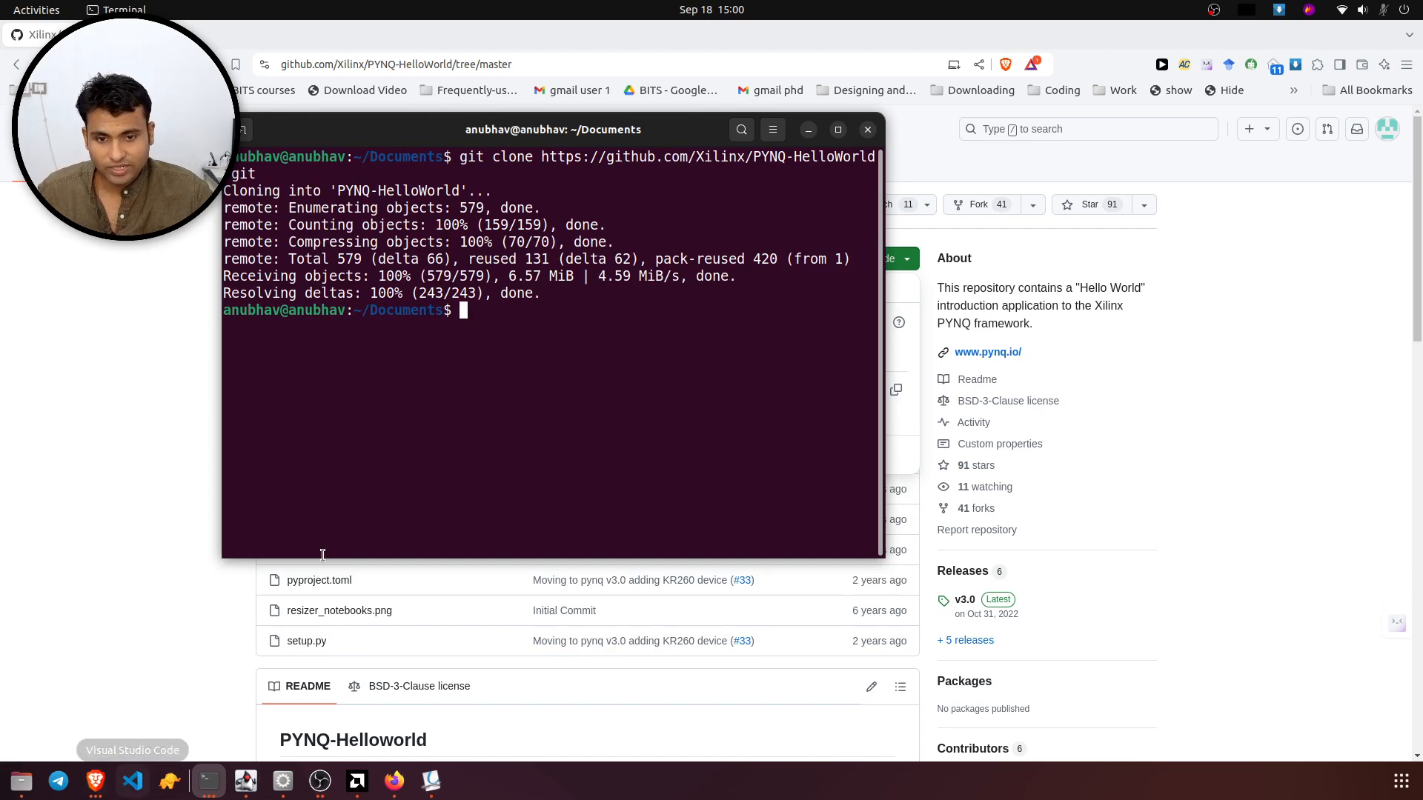
- Change into the cloned PYNQ-HelloWorld directory and list its contents
text(cd )
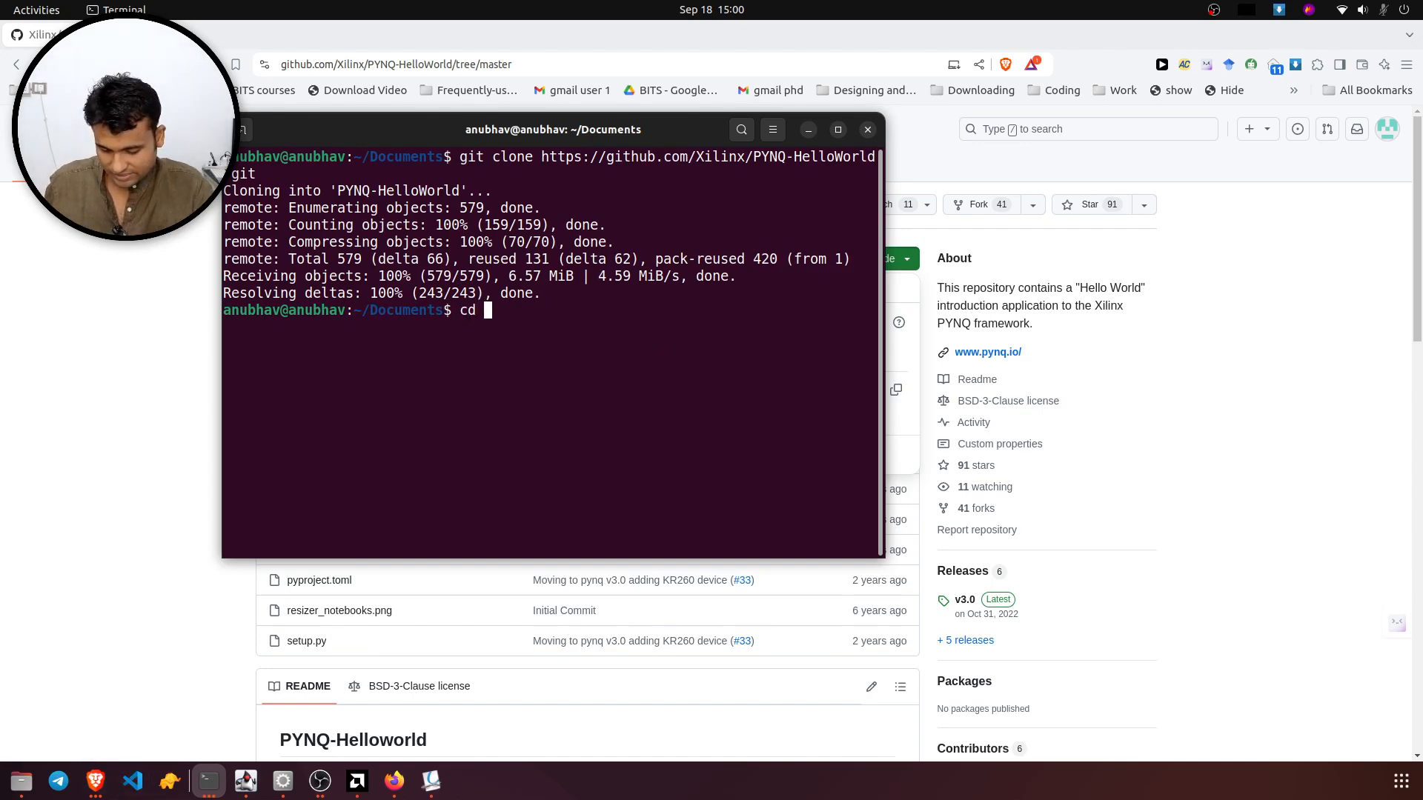
text(PYNQ)
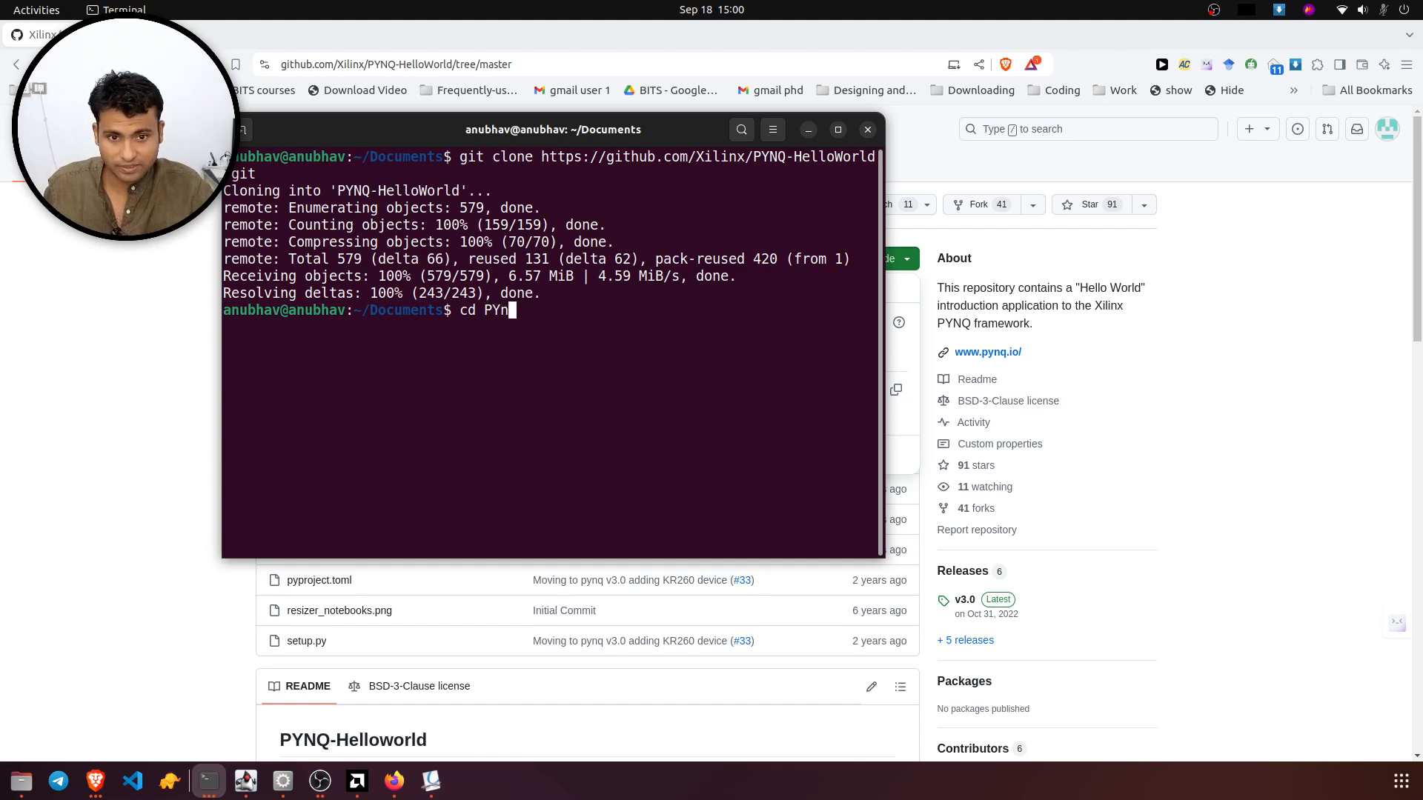
key(Tab)
key(Return)
text(ls)
key(Return)
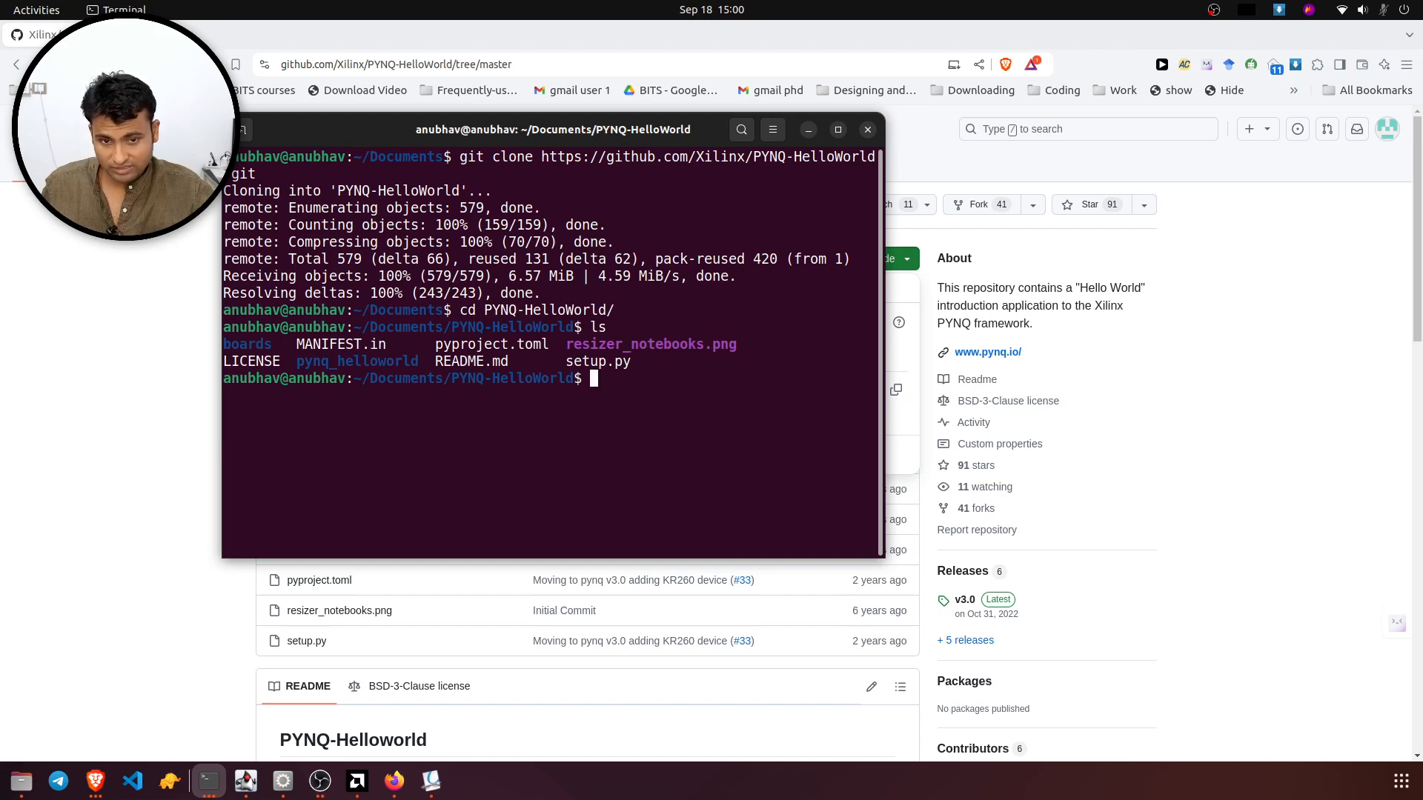
- Open the PYNQ-HelloWorld folder in a new Visual Studio Code window with "code -n .", then restore and enlarge that window
text(code -n )
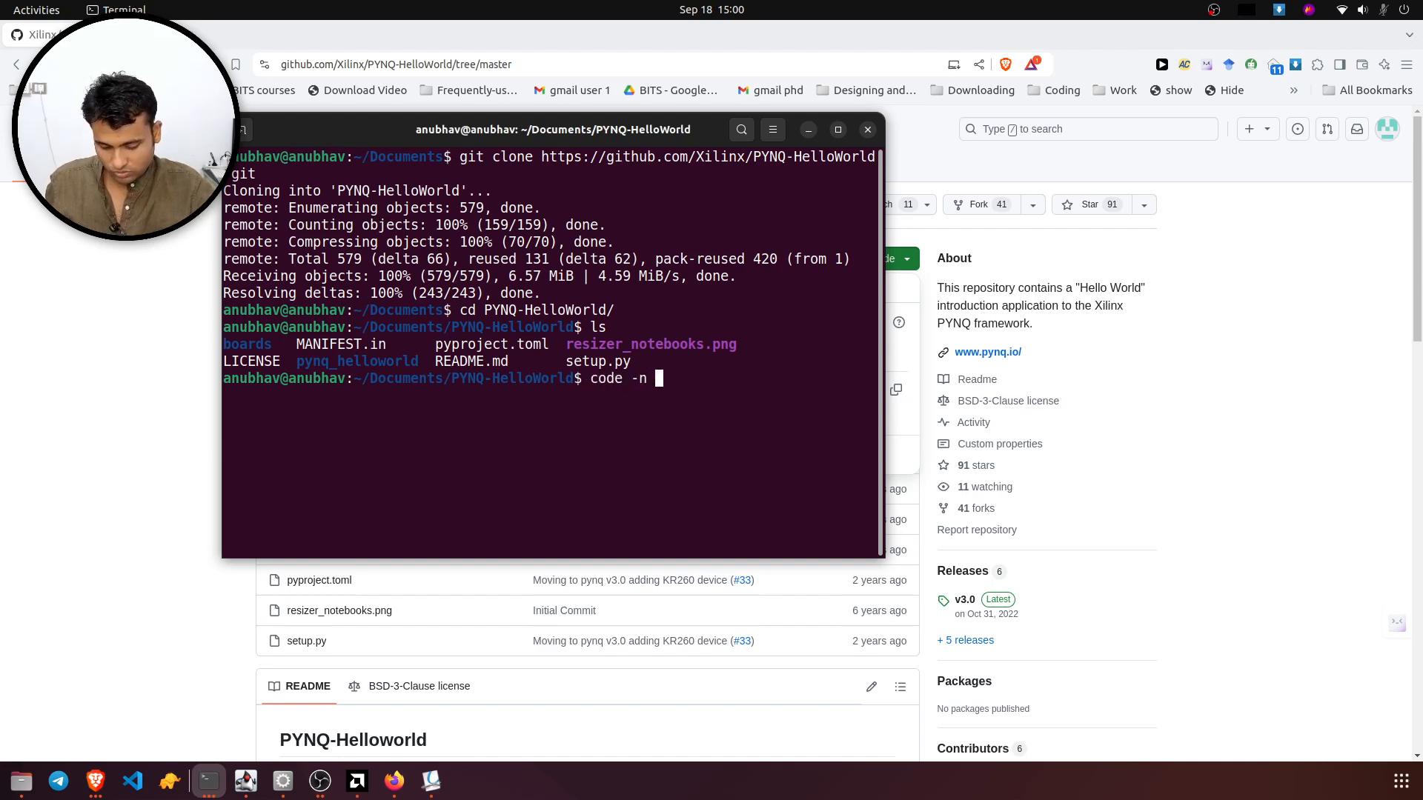
text(.)
key(Return)
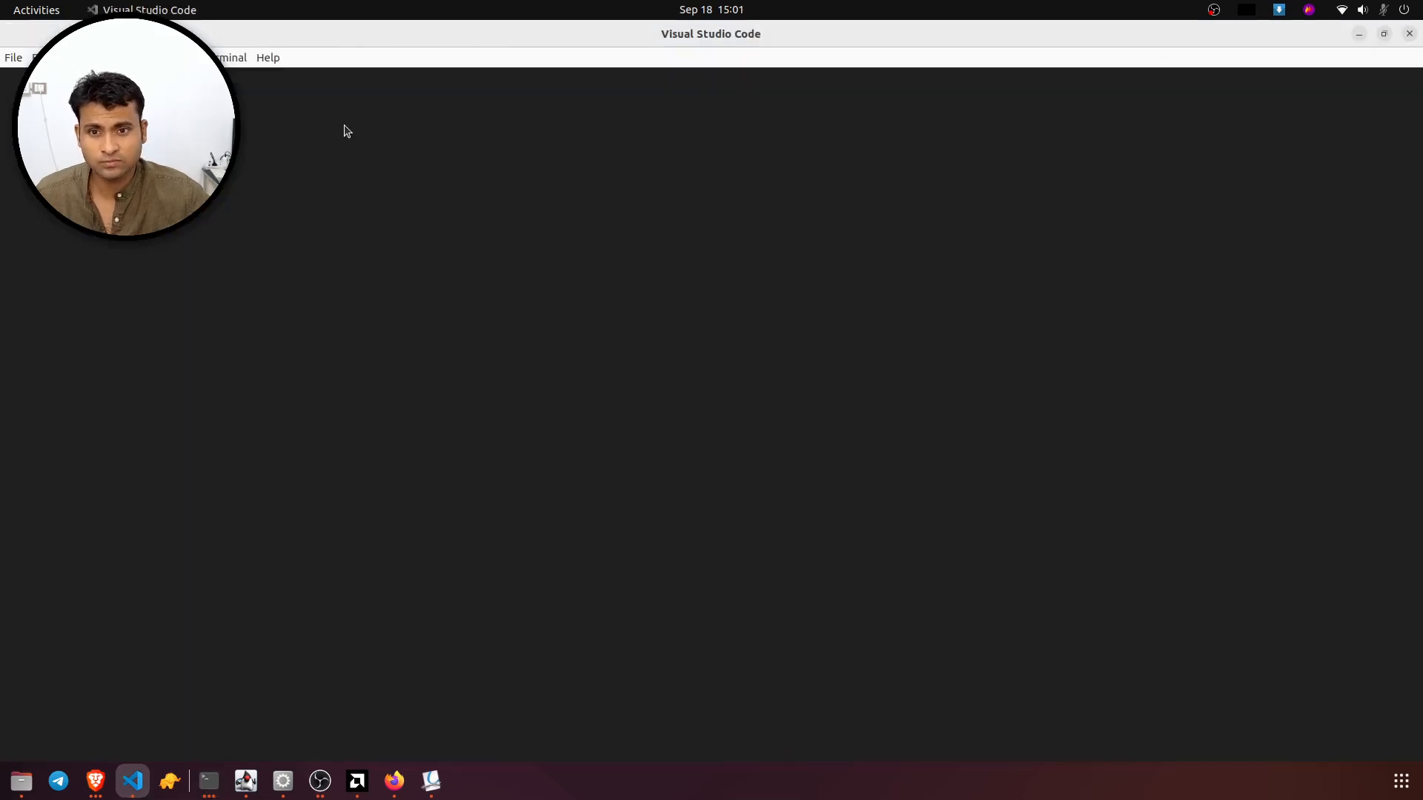
drag(492, 34, 386, 50)
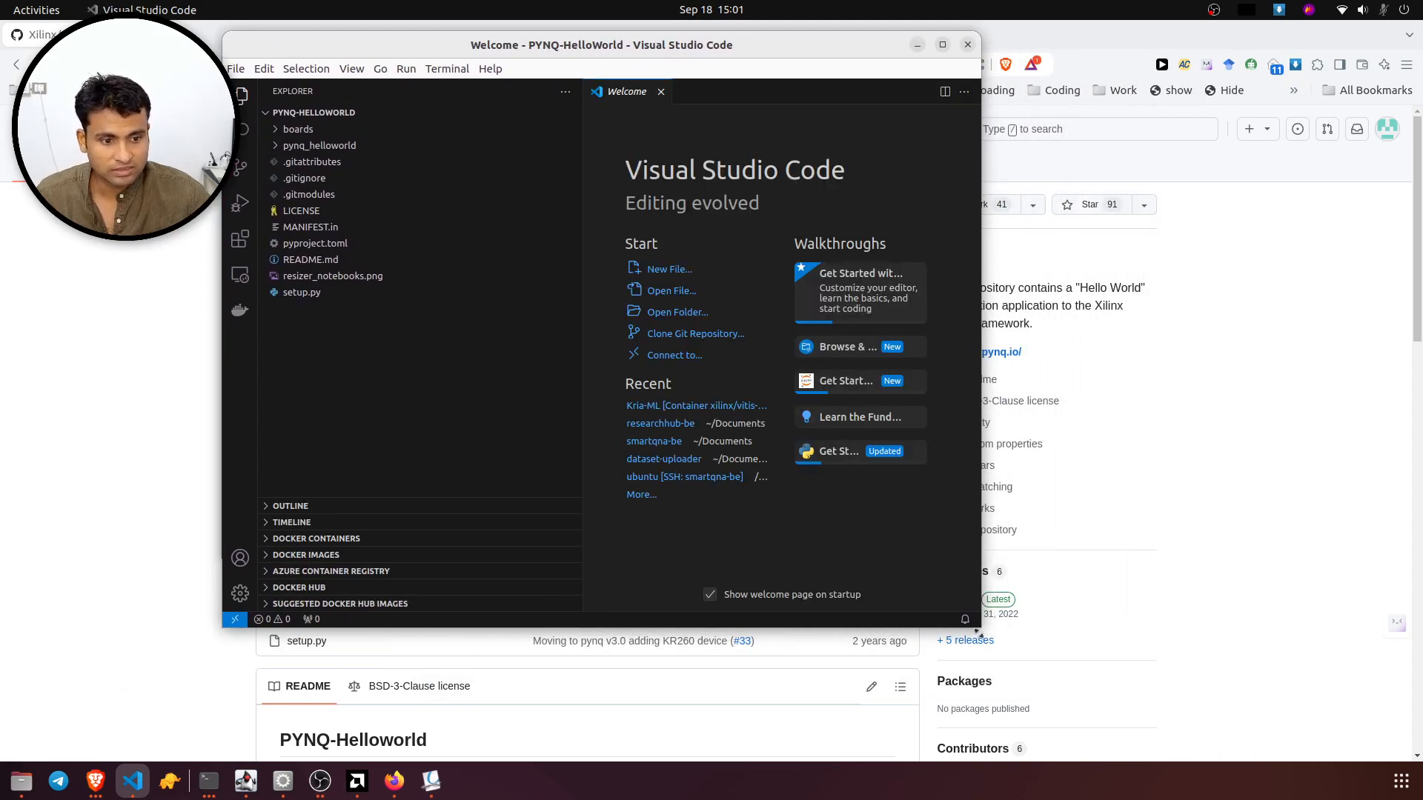
drag(976, 630, 1404, 737)
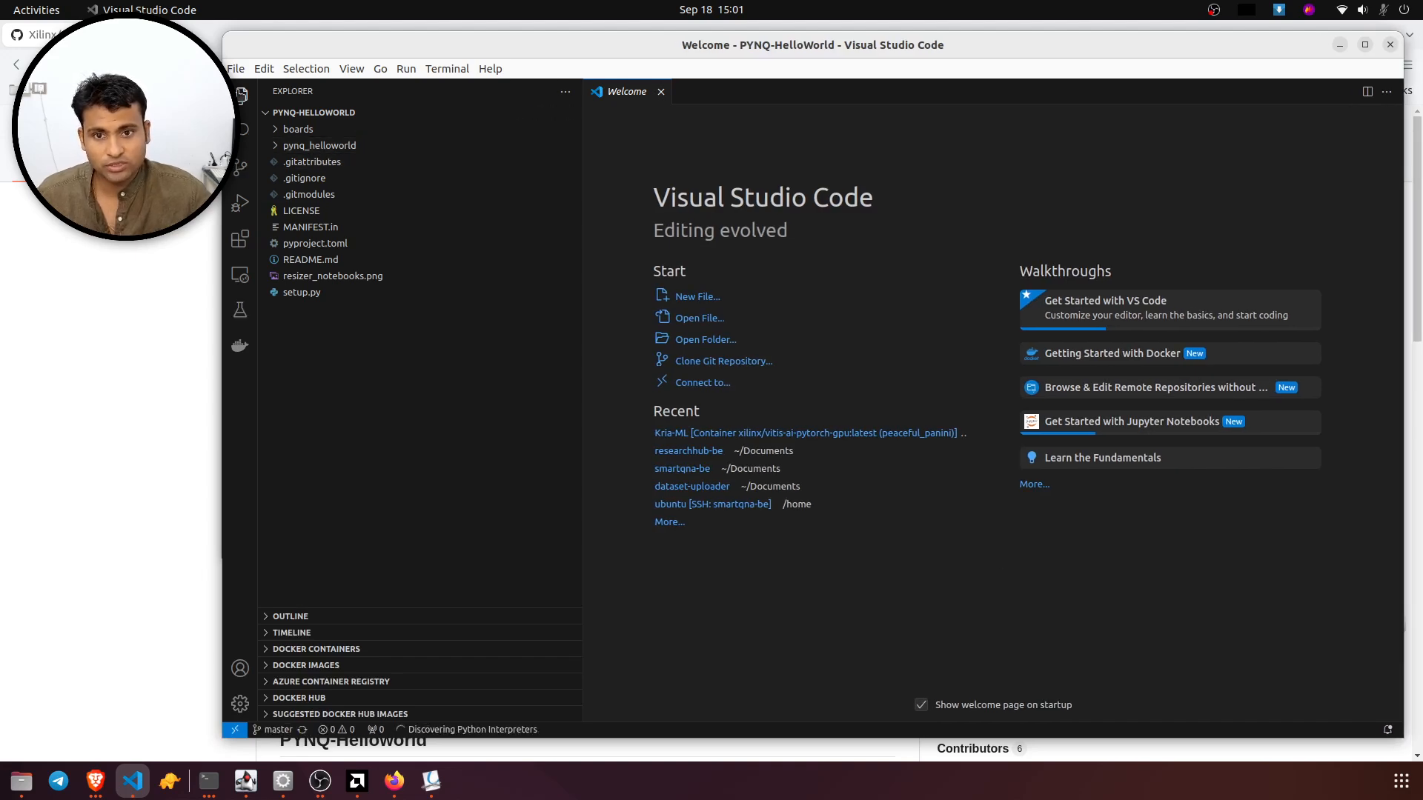
- Expand boards/ip with its vitis_lib and src folders, and open xf_resize_accel_stream.cpp
click(300, 131)
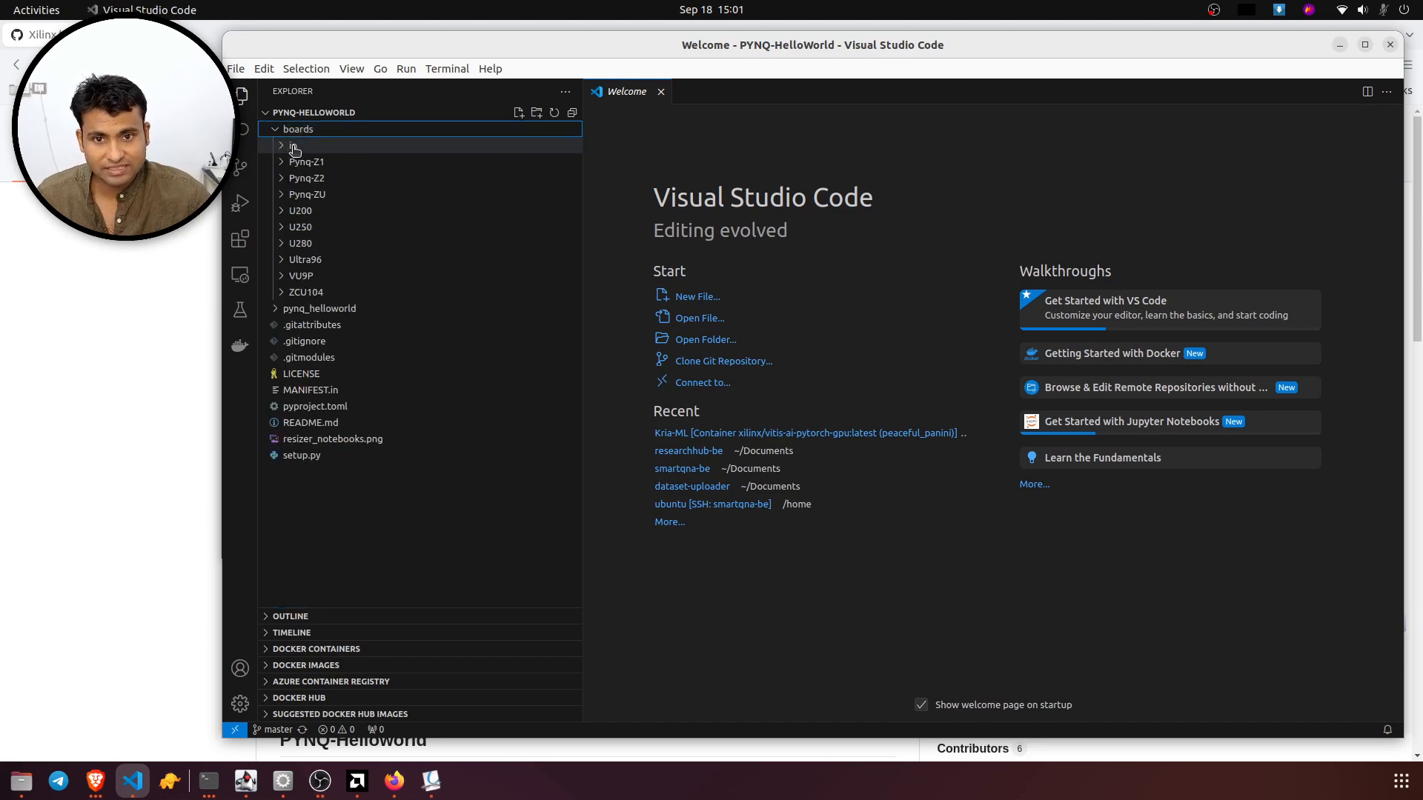
click(294, 146)
click(333, 180)
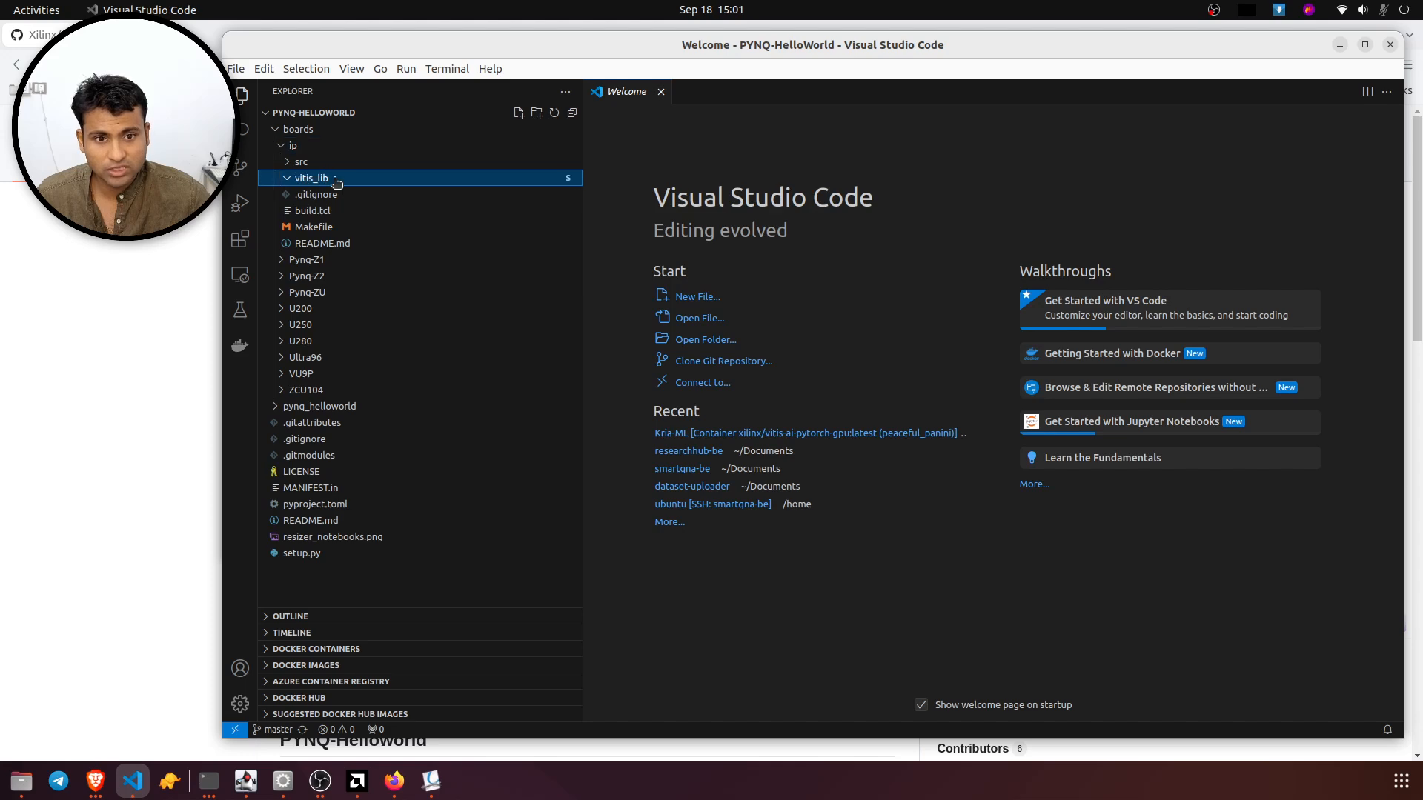
click(300, 162)
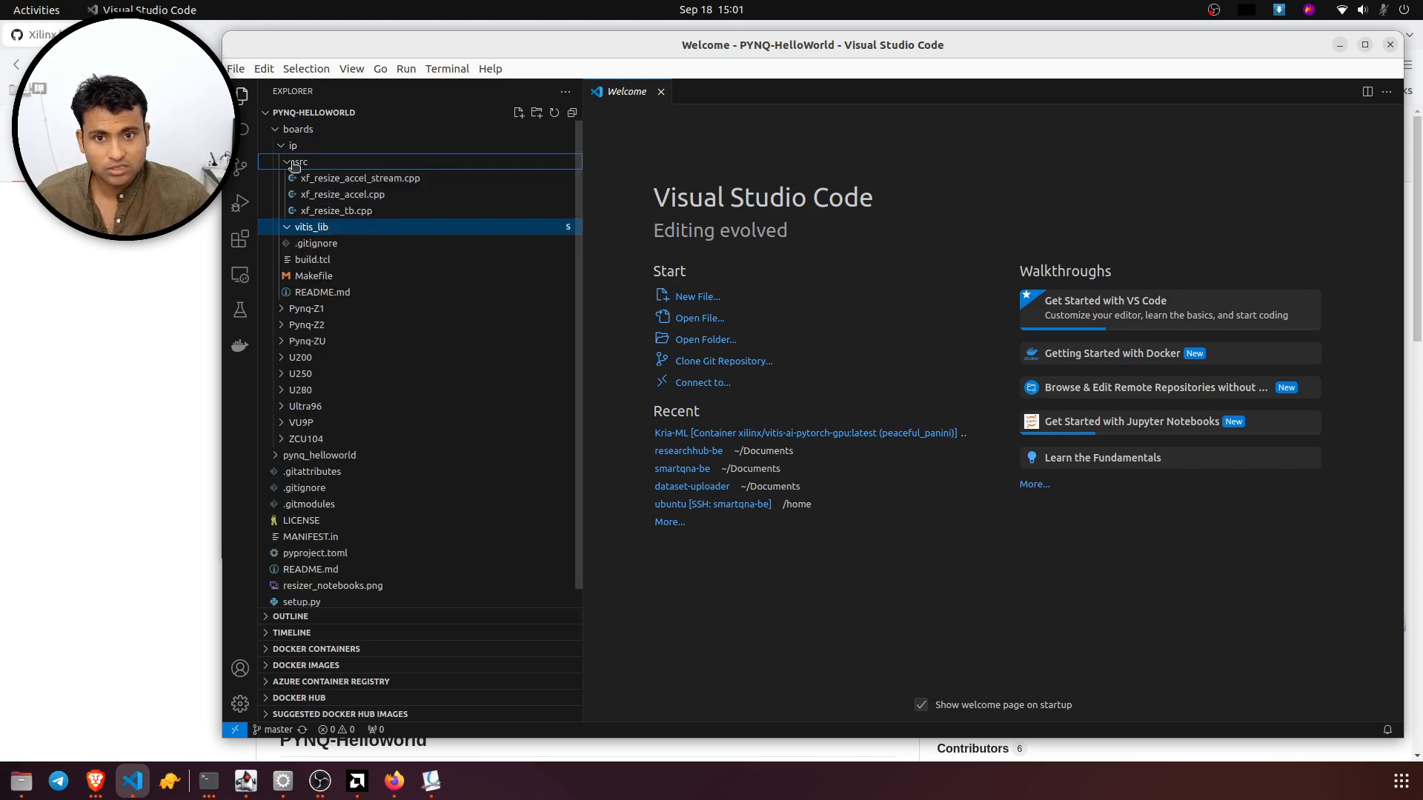
click(353, 182)
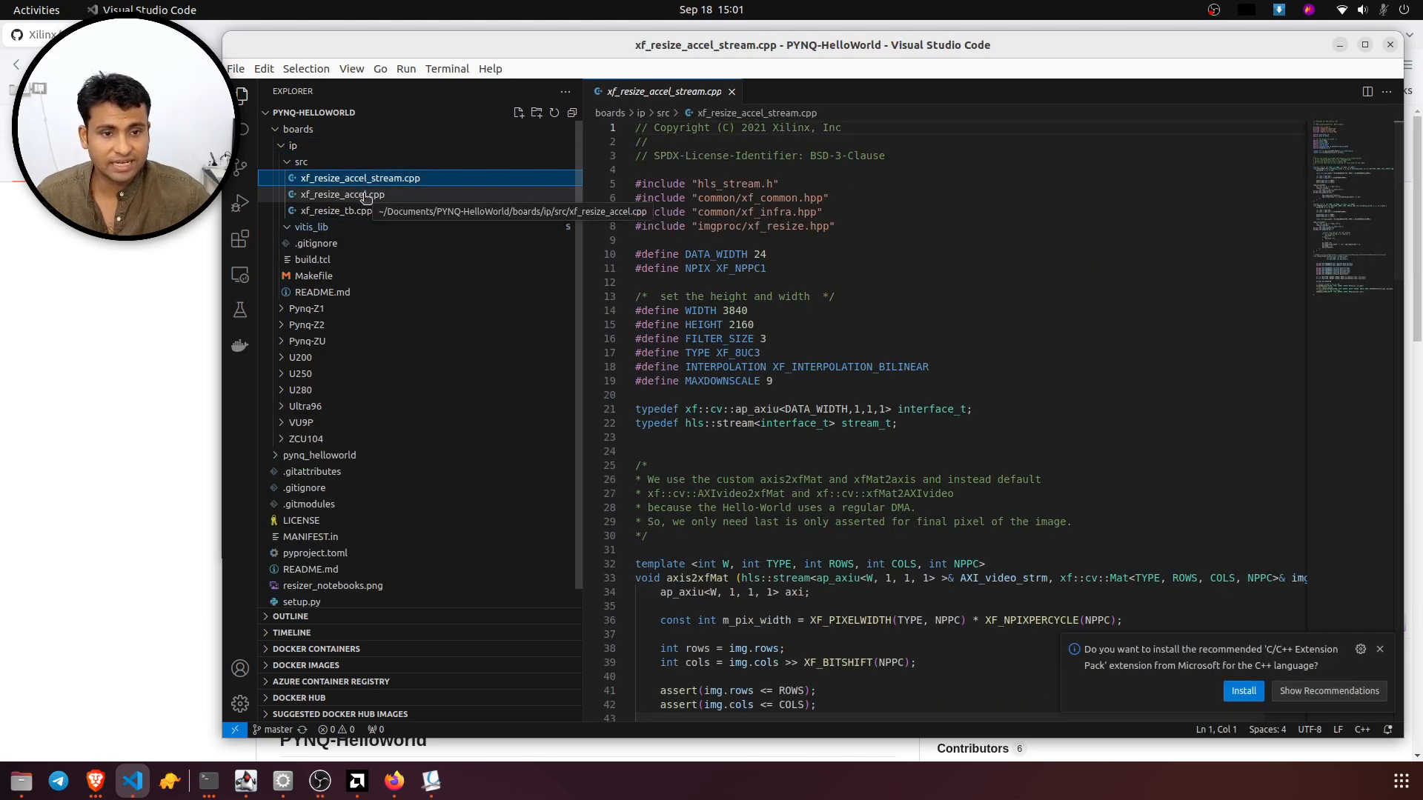
- Read through xf_resize_accel_stream.cpp, highlighting the resize_accel function with its HLS interface pragmas
scroll(780, 199, down, 12)
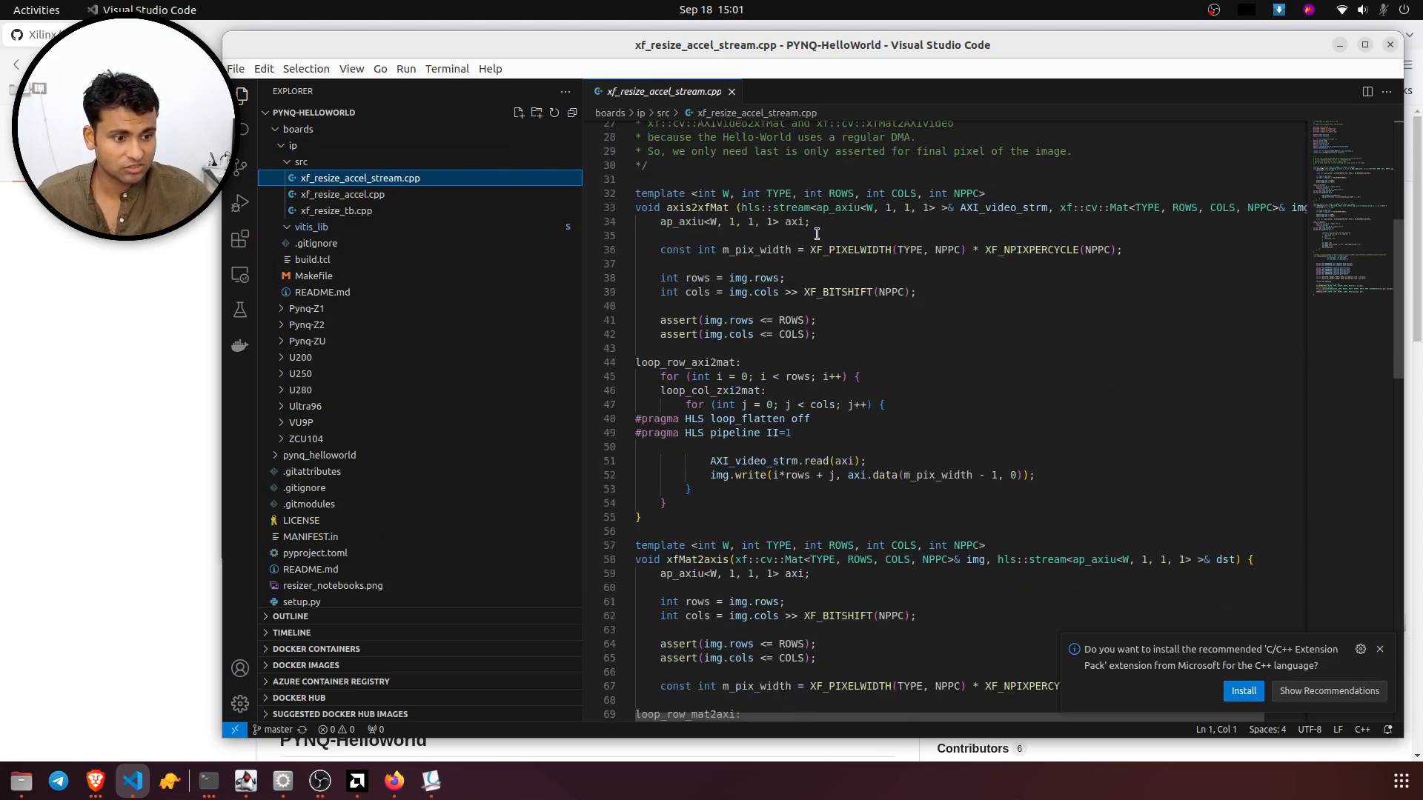
scroll(813, 257, down, 11)
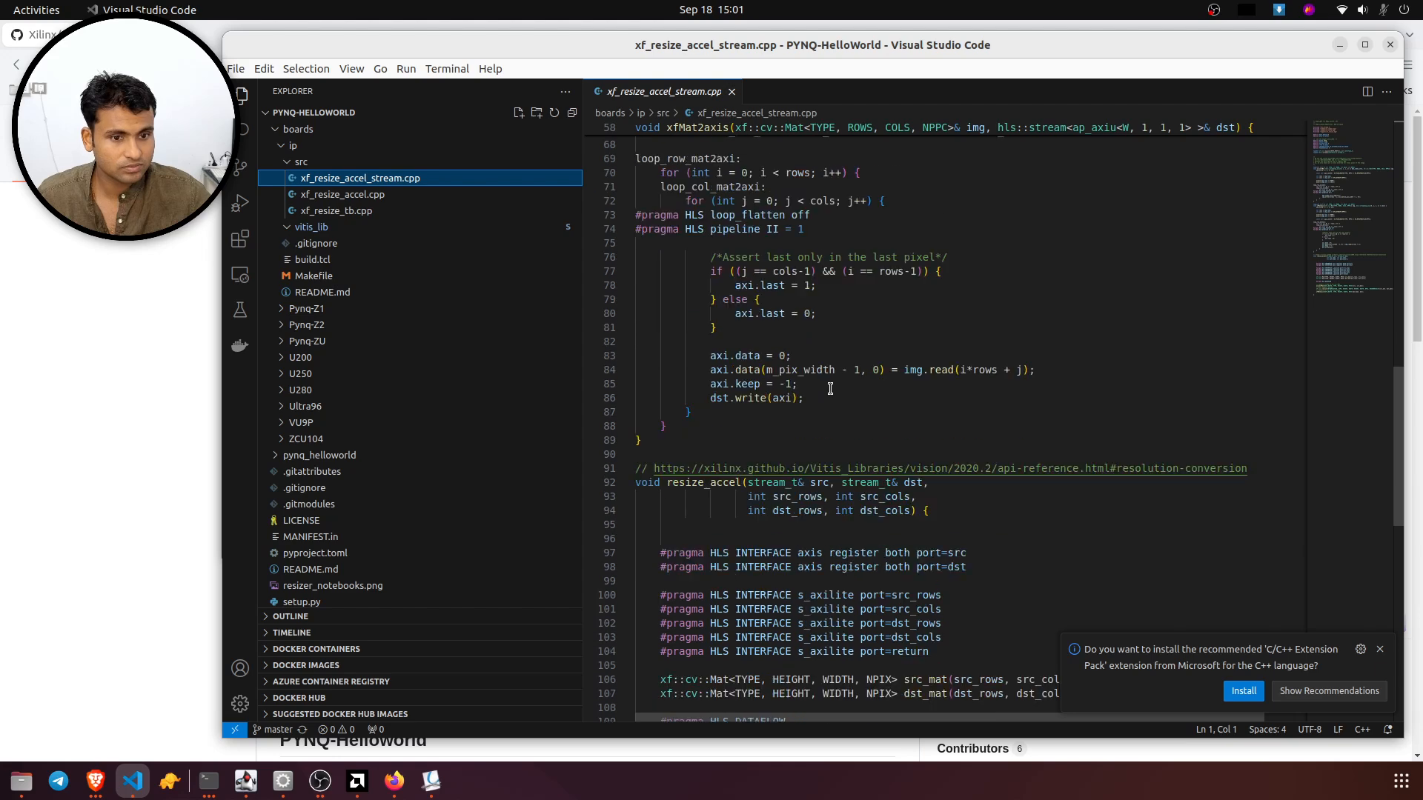
scroll(800, 408, down, 4)
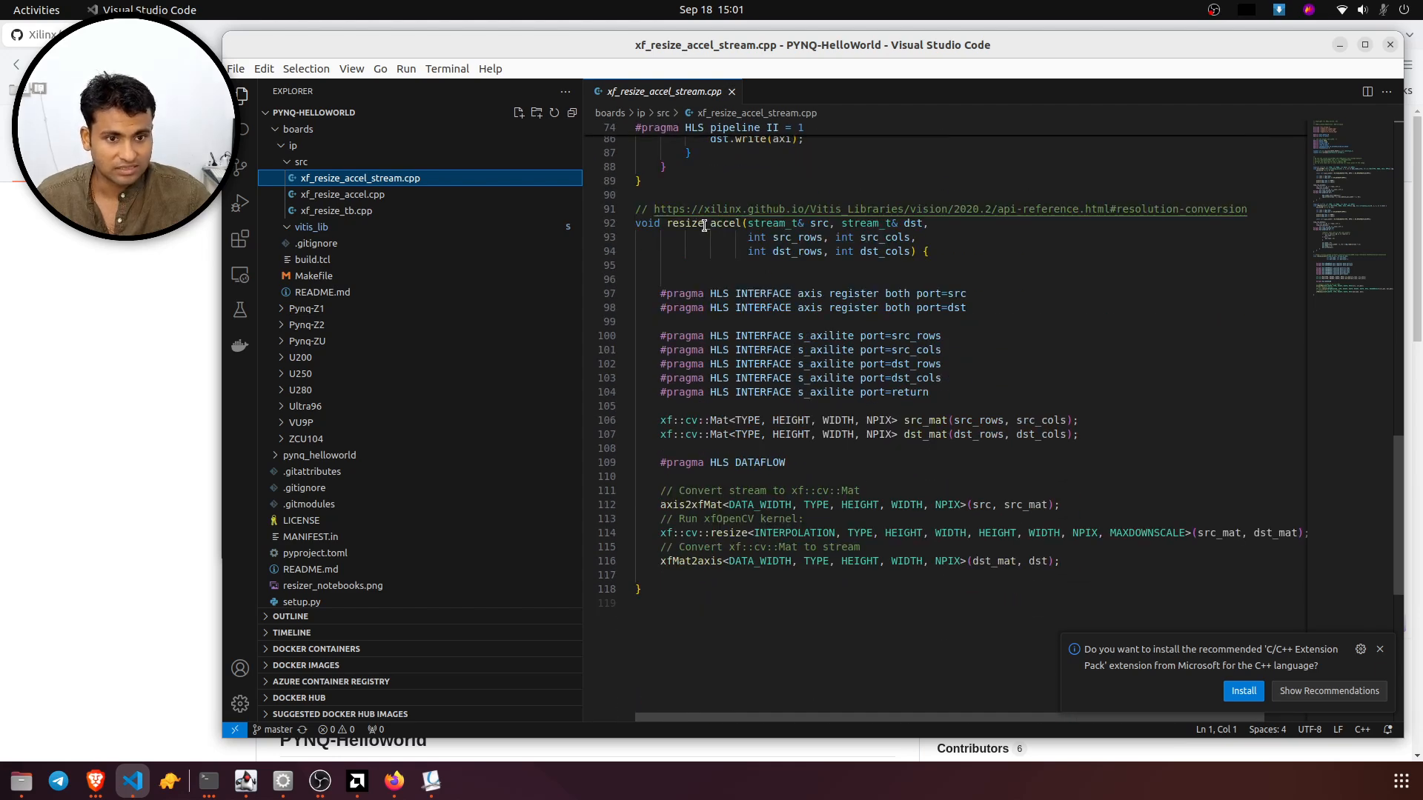
drag(704, 225, 967, 545)
scroll(1148, 296, up, 3)
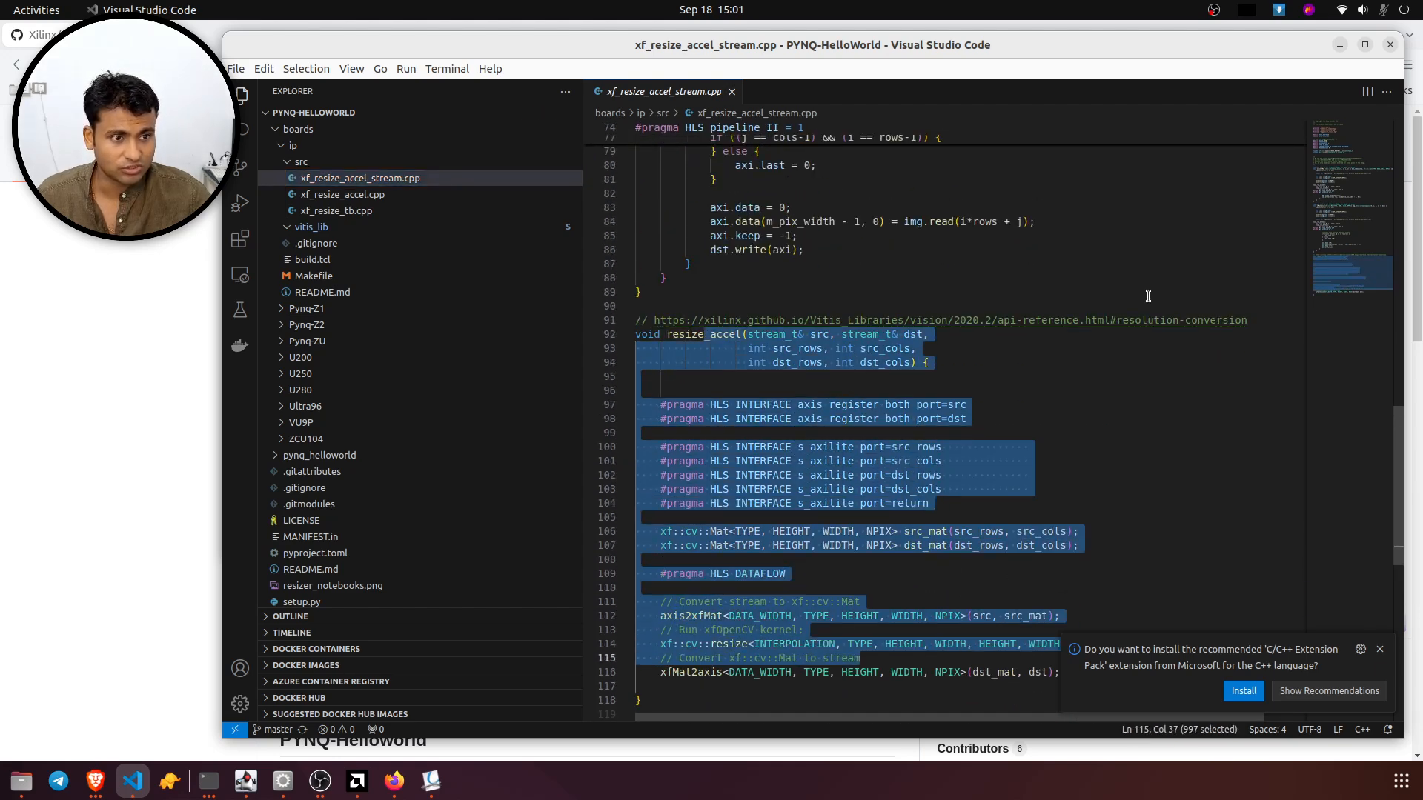
scroll(1148, 296, up, 5)
scroll(1128, 302, up, 12)
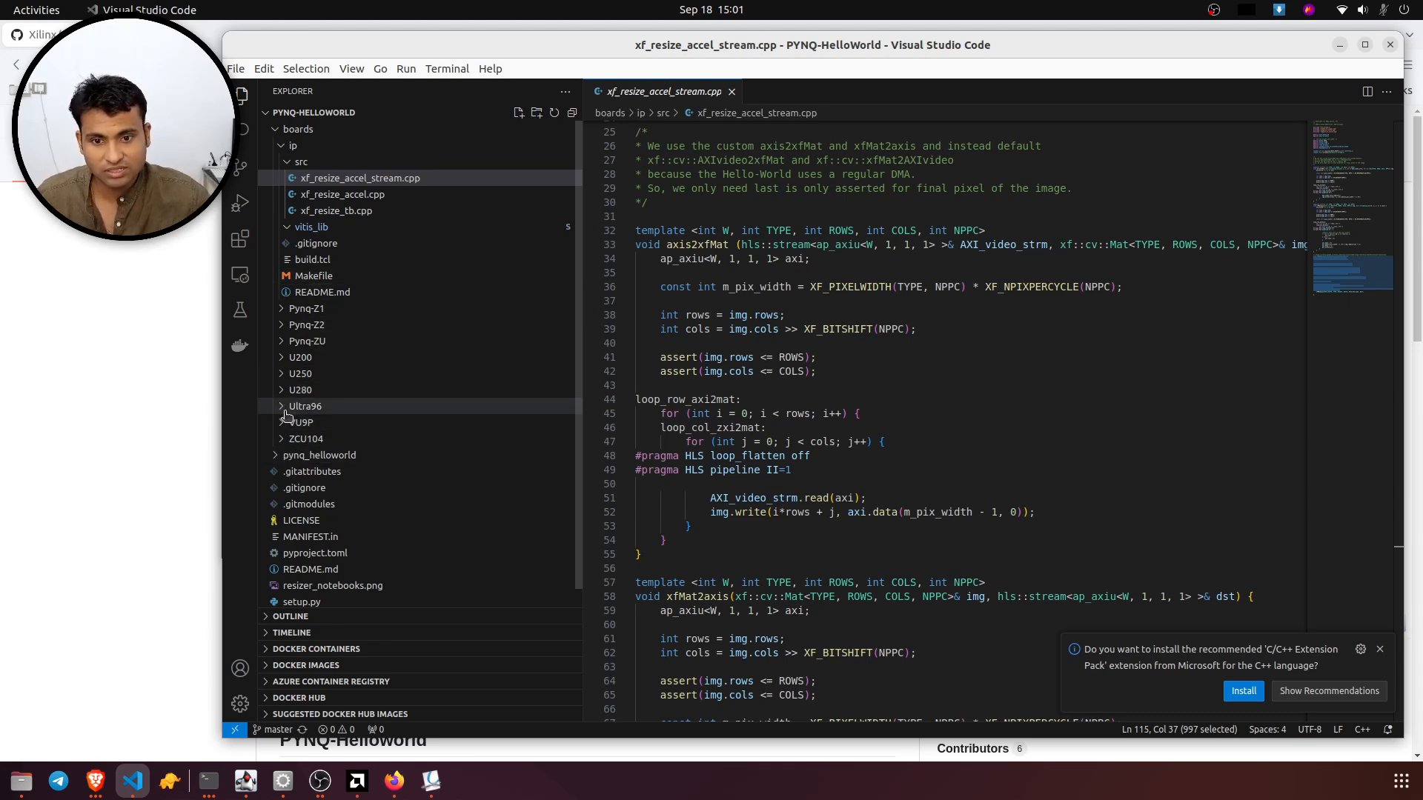
- Expand the ZCU104, VU9P and Ultra96 resizer folders and view Ultra96's linked __init__.py, build_bitstream.tcl and makefile
click(304, 438)
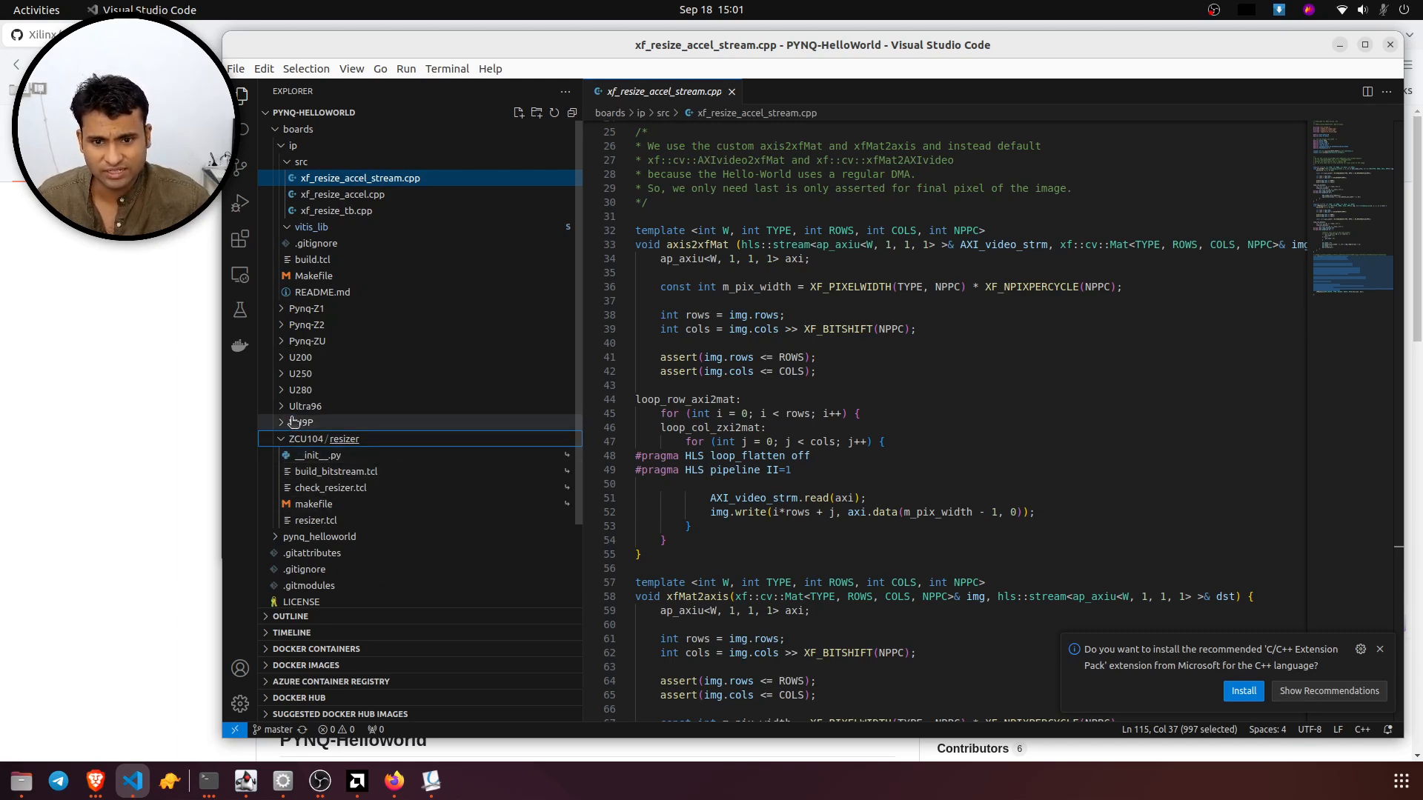
click(283, 423)
click(282, 407)
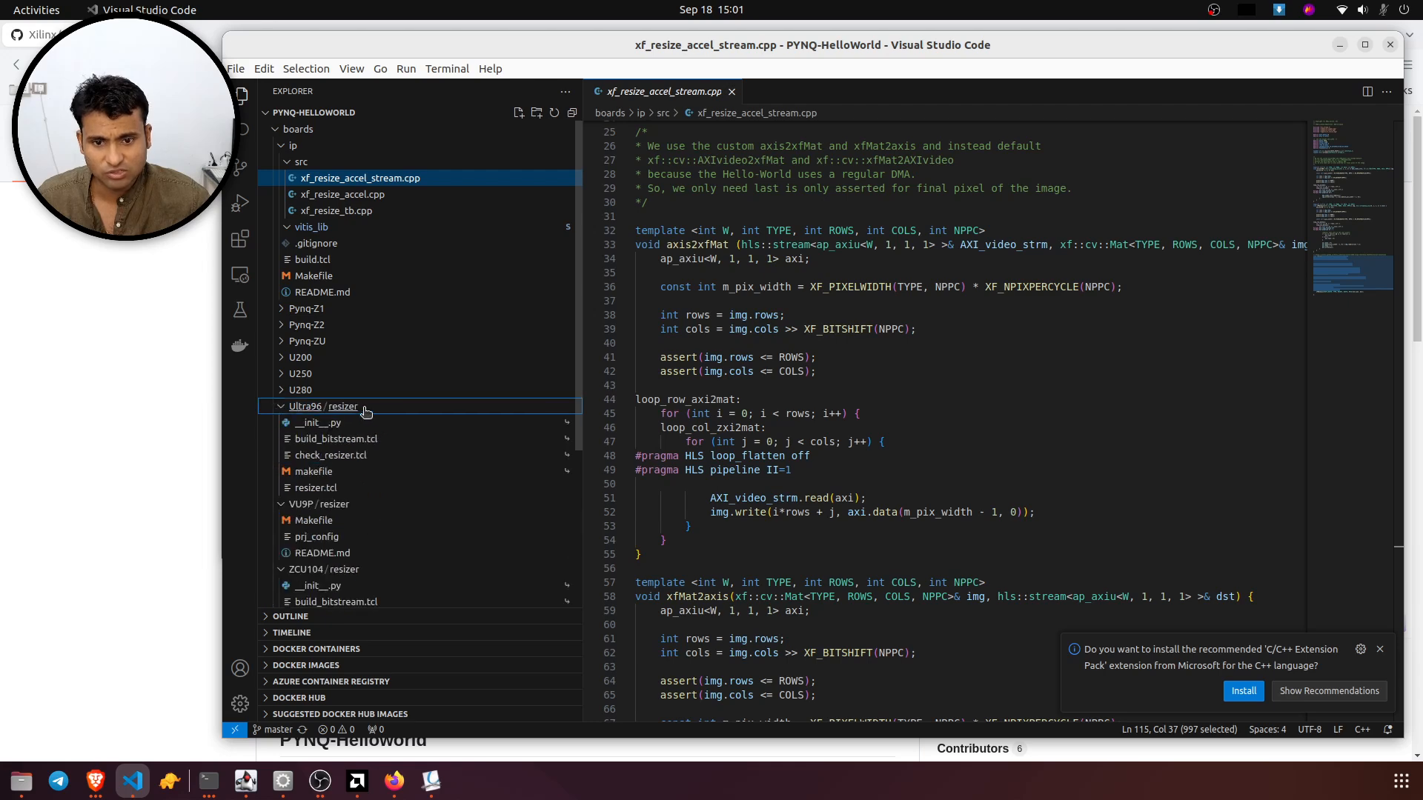
click(561, 427)
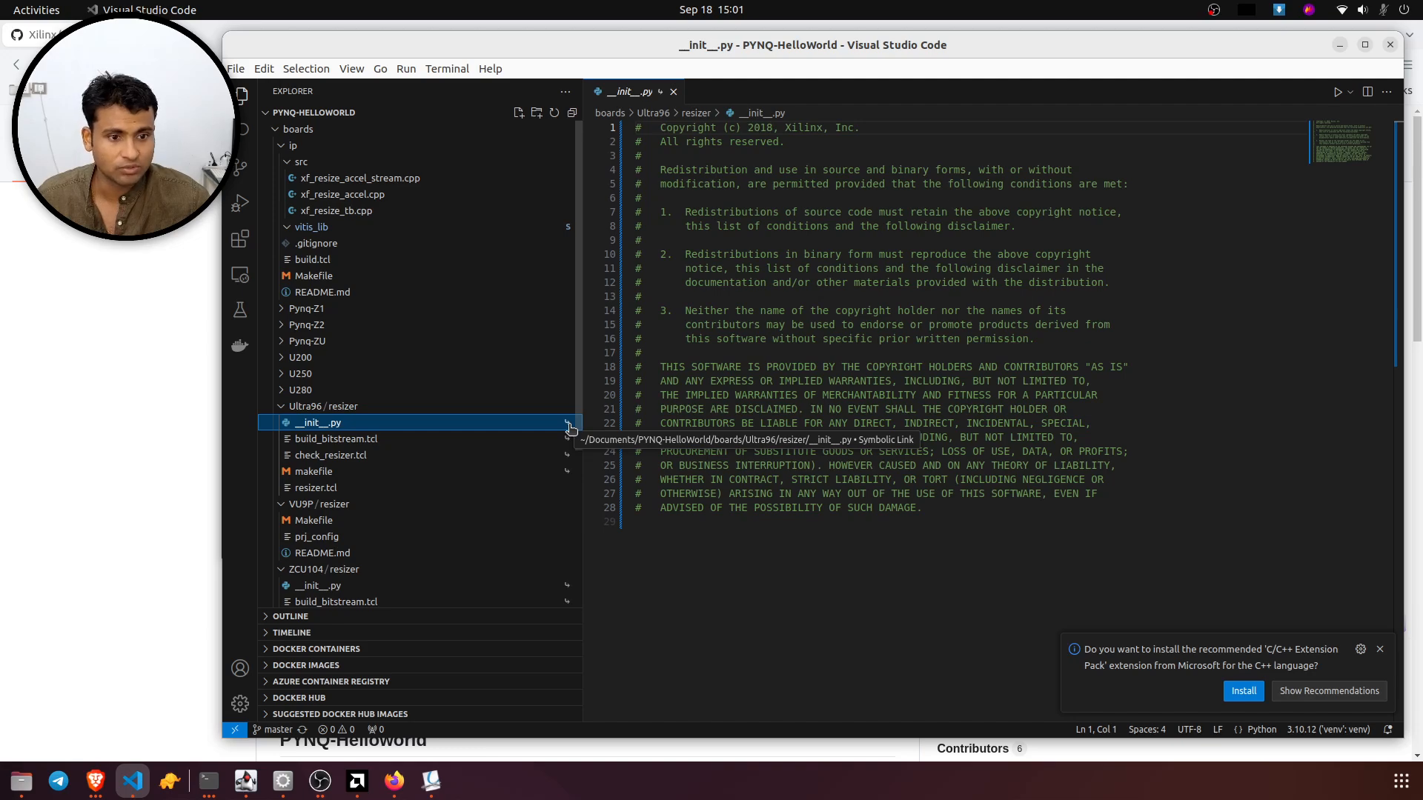
click(470, 442)
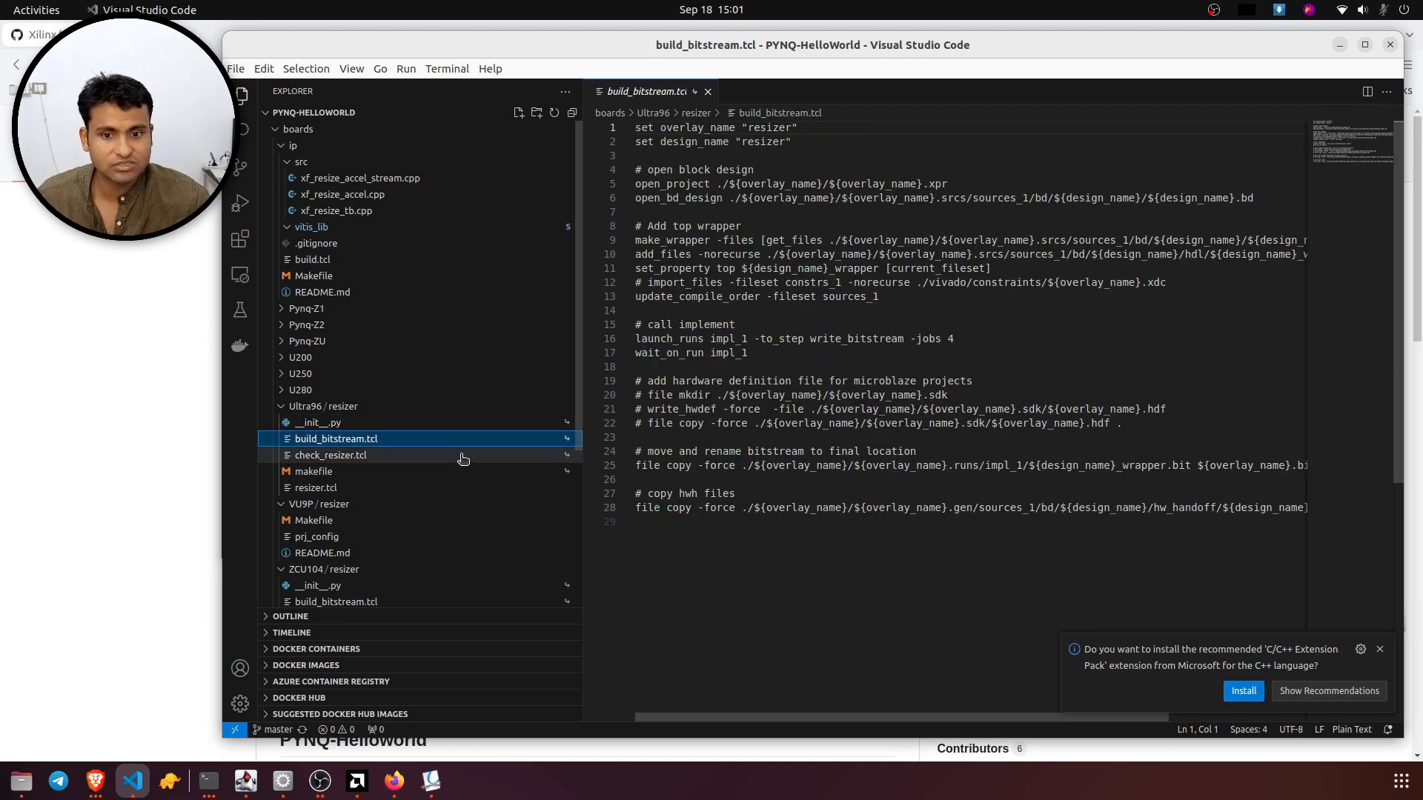
click(455, 470)
click(427, 443)
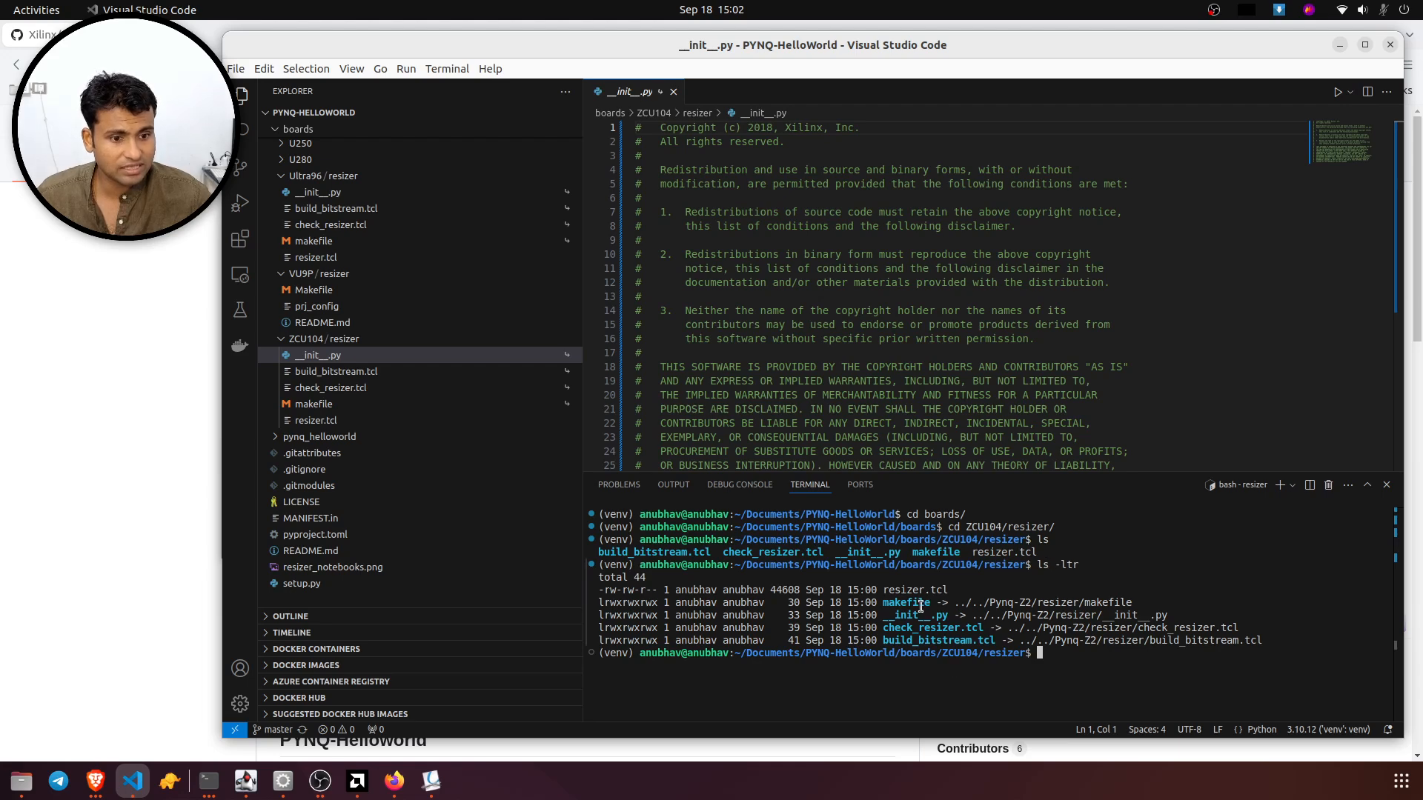
- Inspect the makefile's link target in the ZCU104 resizer listing, expand the Pynq-Z2 resizer folder and glance into Pynq-Z1
double_click(1069, 604)
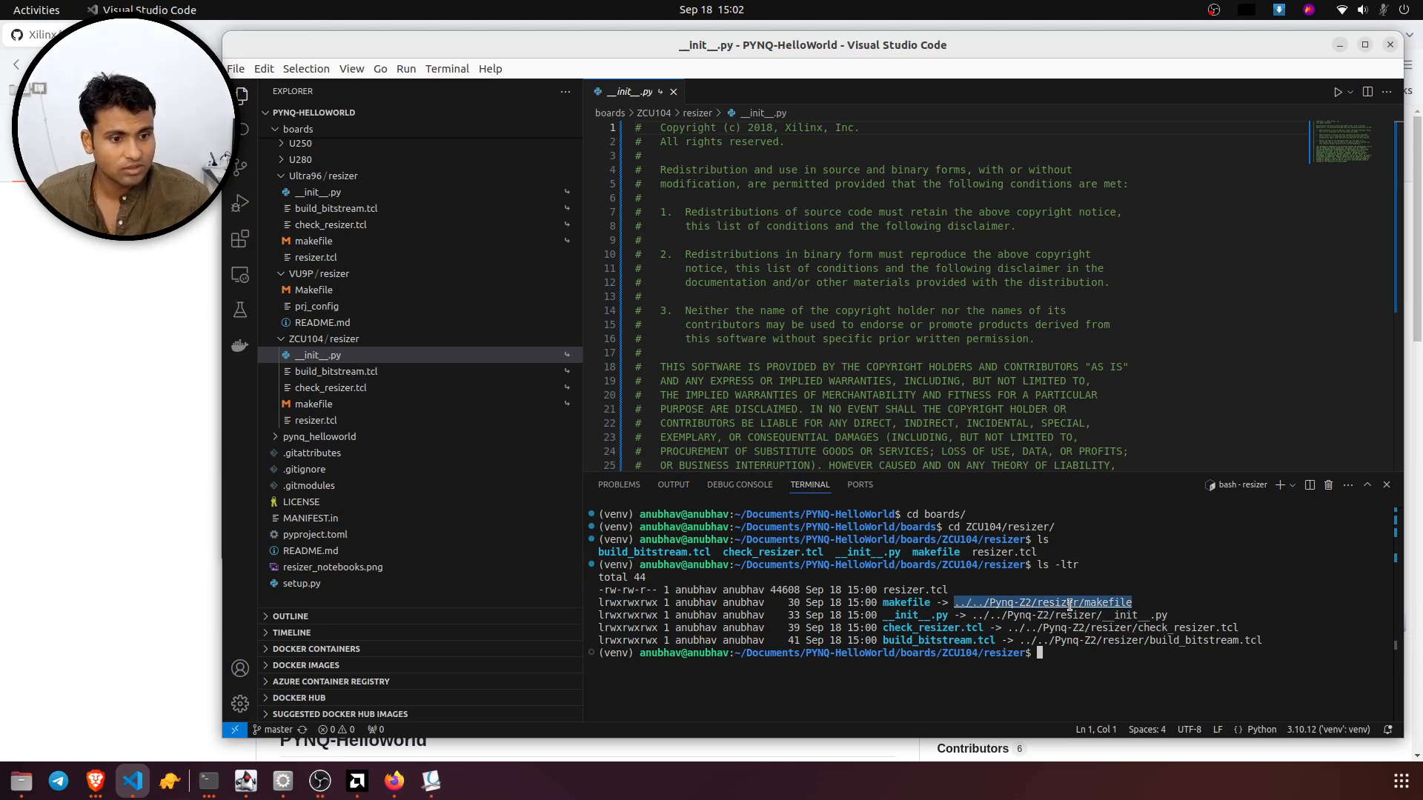
click(1235, 594)
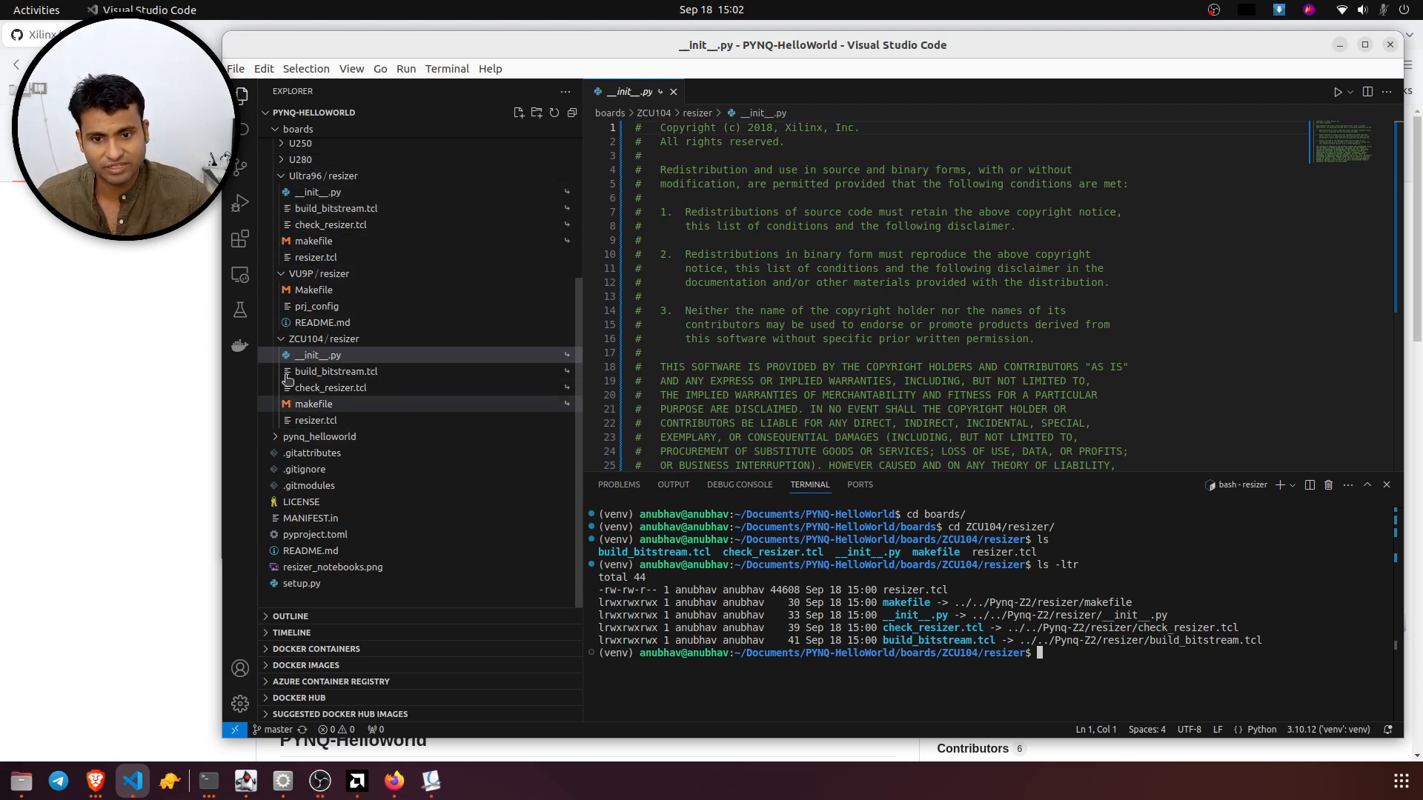
scroll(301, 222, up, 5)
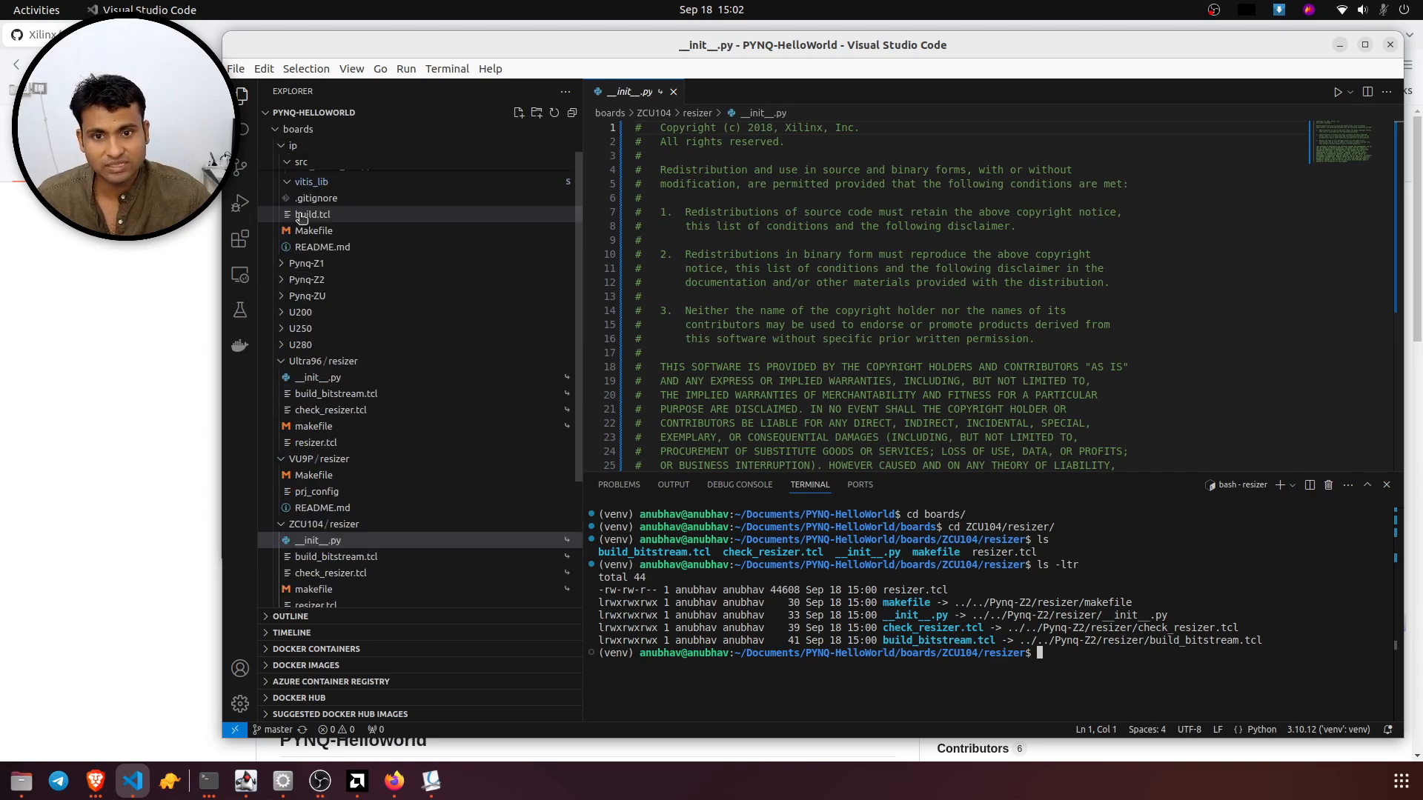
scroll(296, 259, up, 1)
click(305, 317)
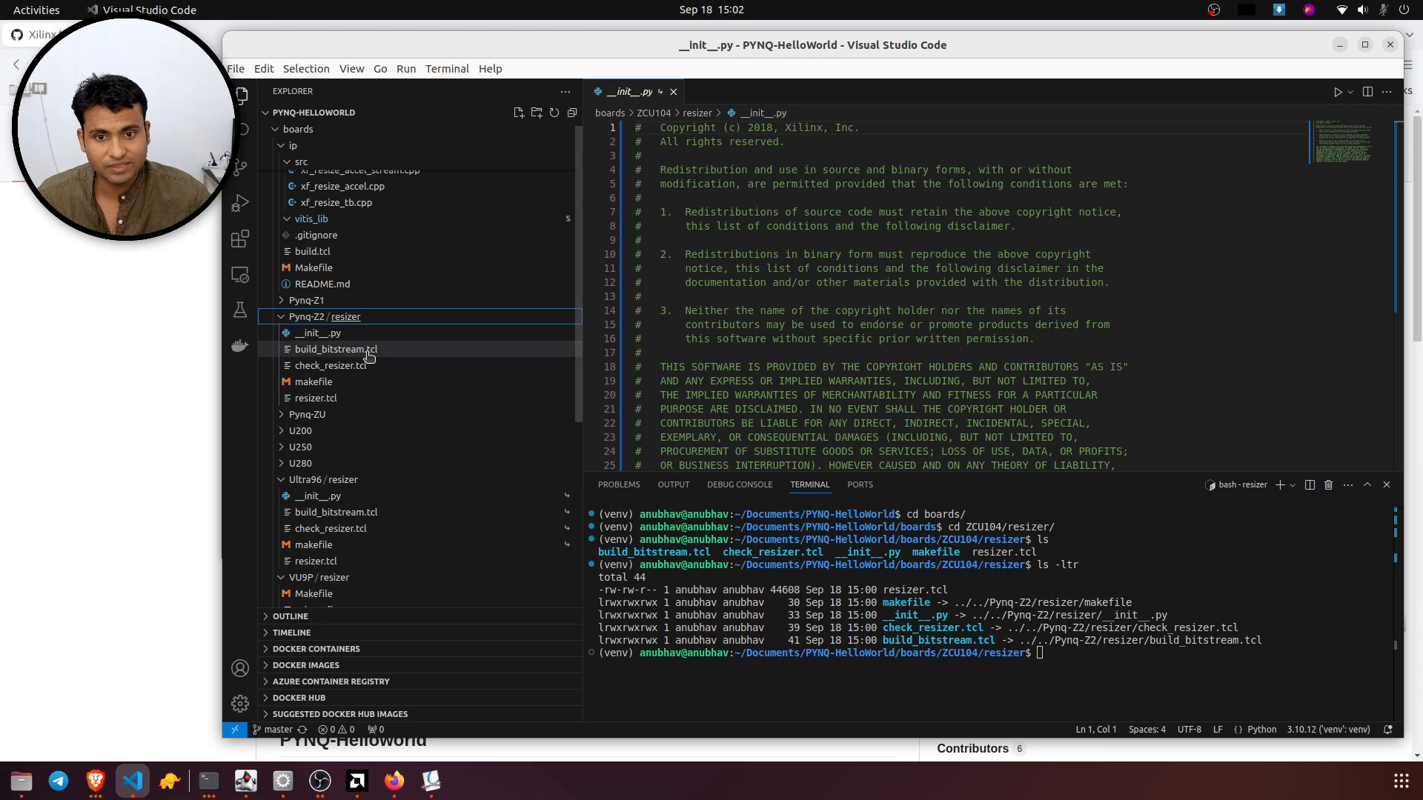
click(282, 300)
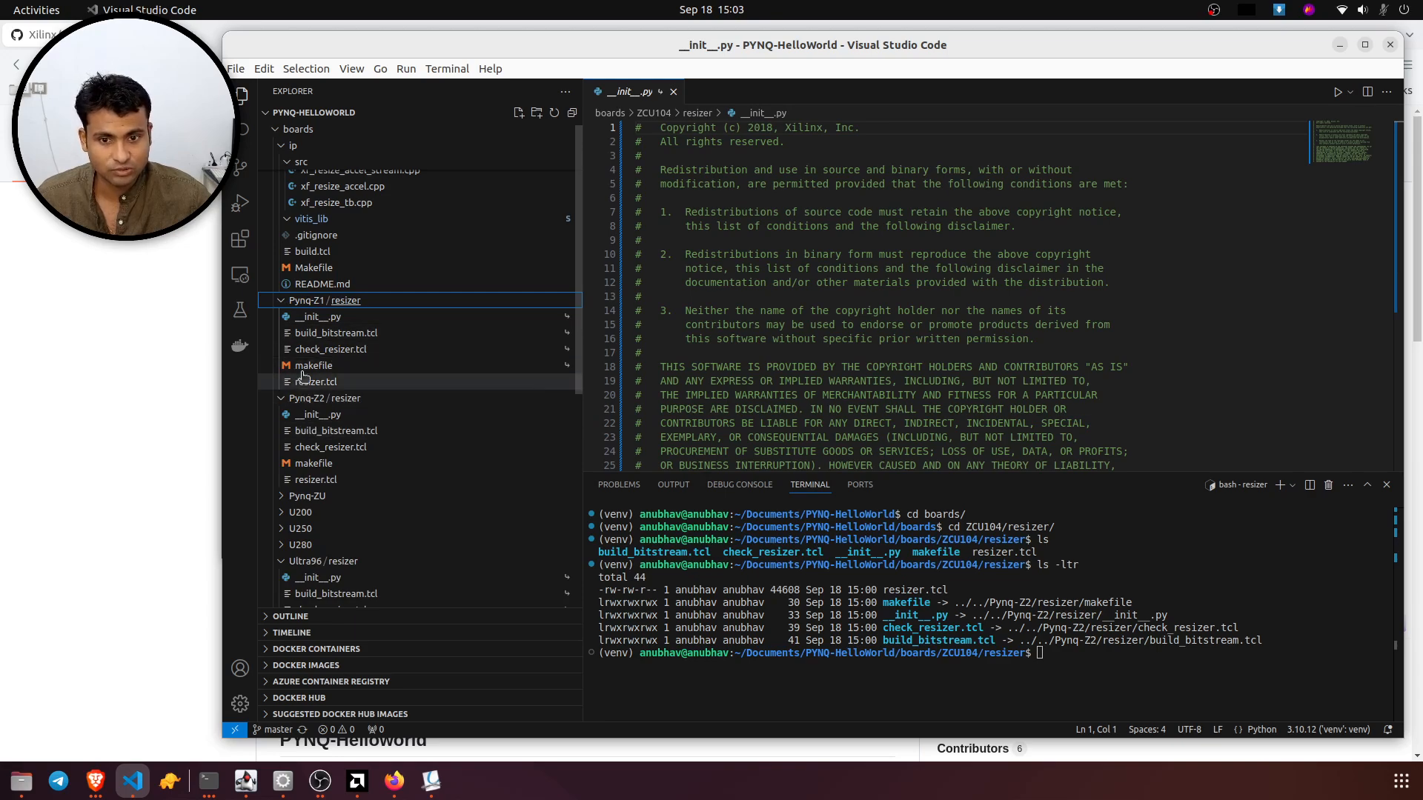
click(282, 301)
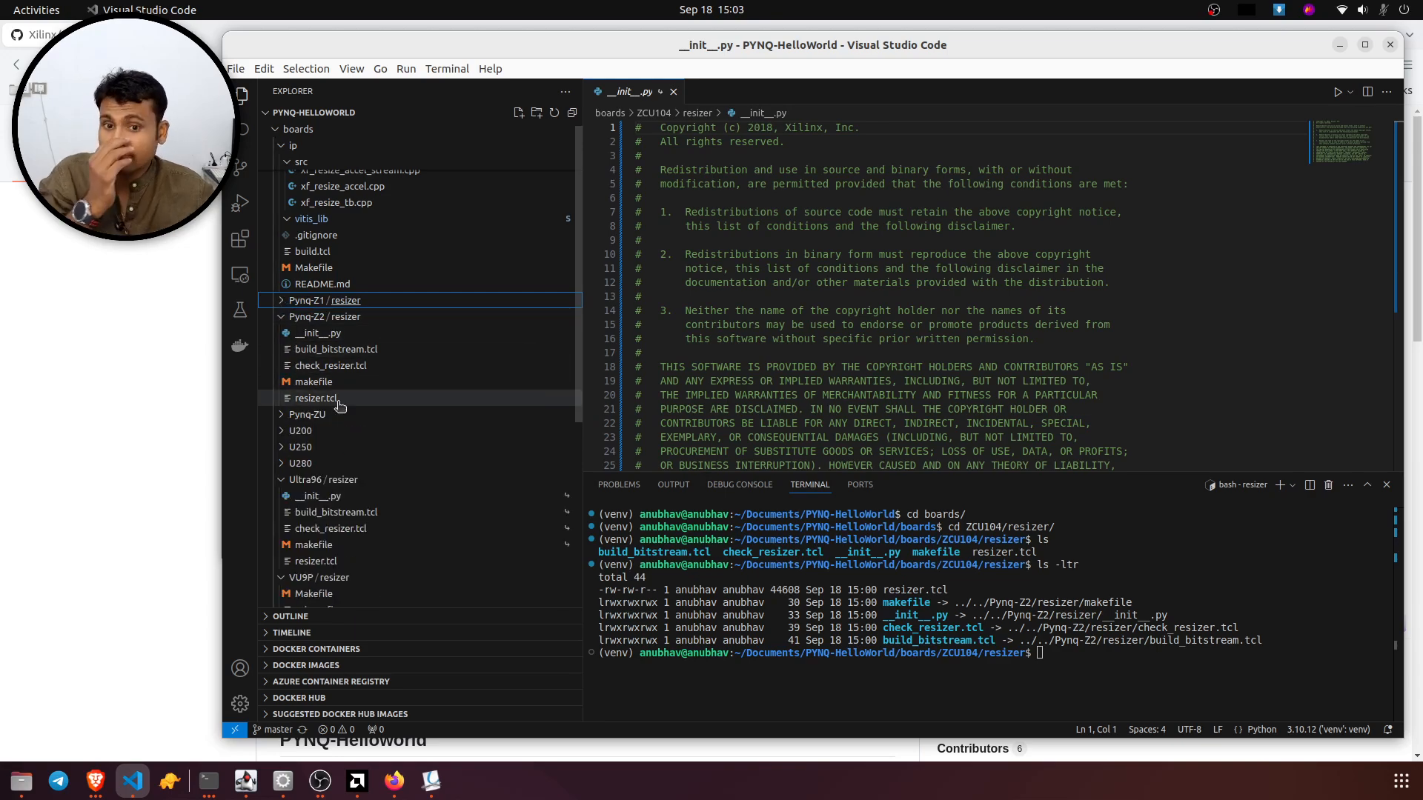
- Collapse the Ultra96, VU9P and ZCU104 resizer folders in the file tree
click(282, 480)
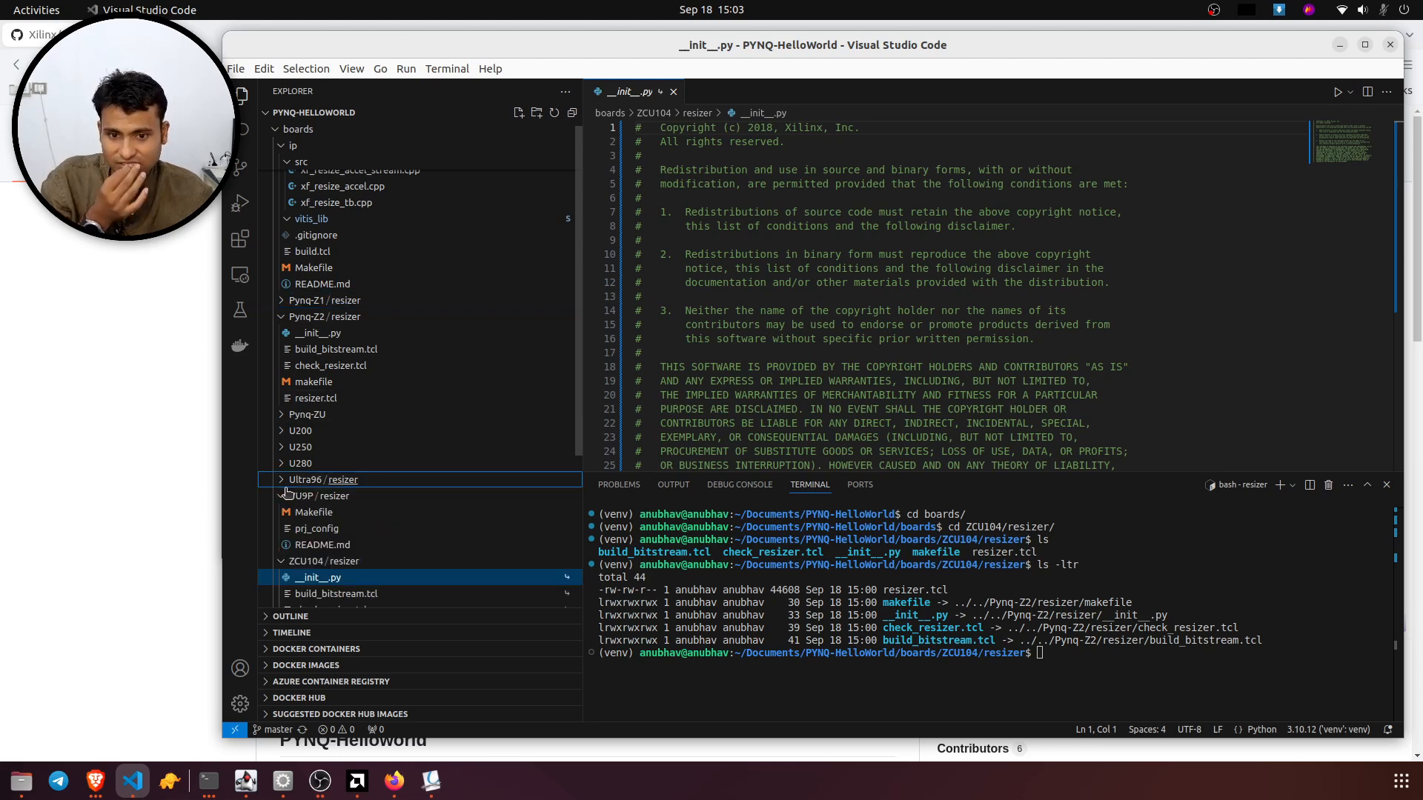
click(281, 496)
click(282, 513)
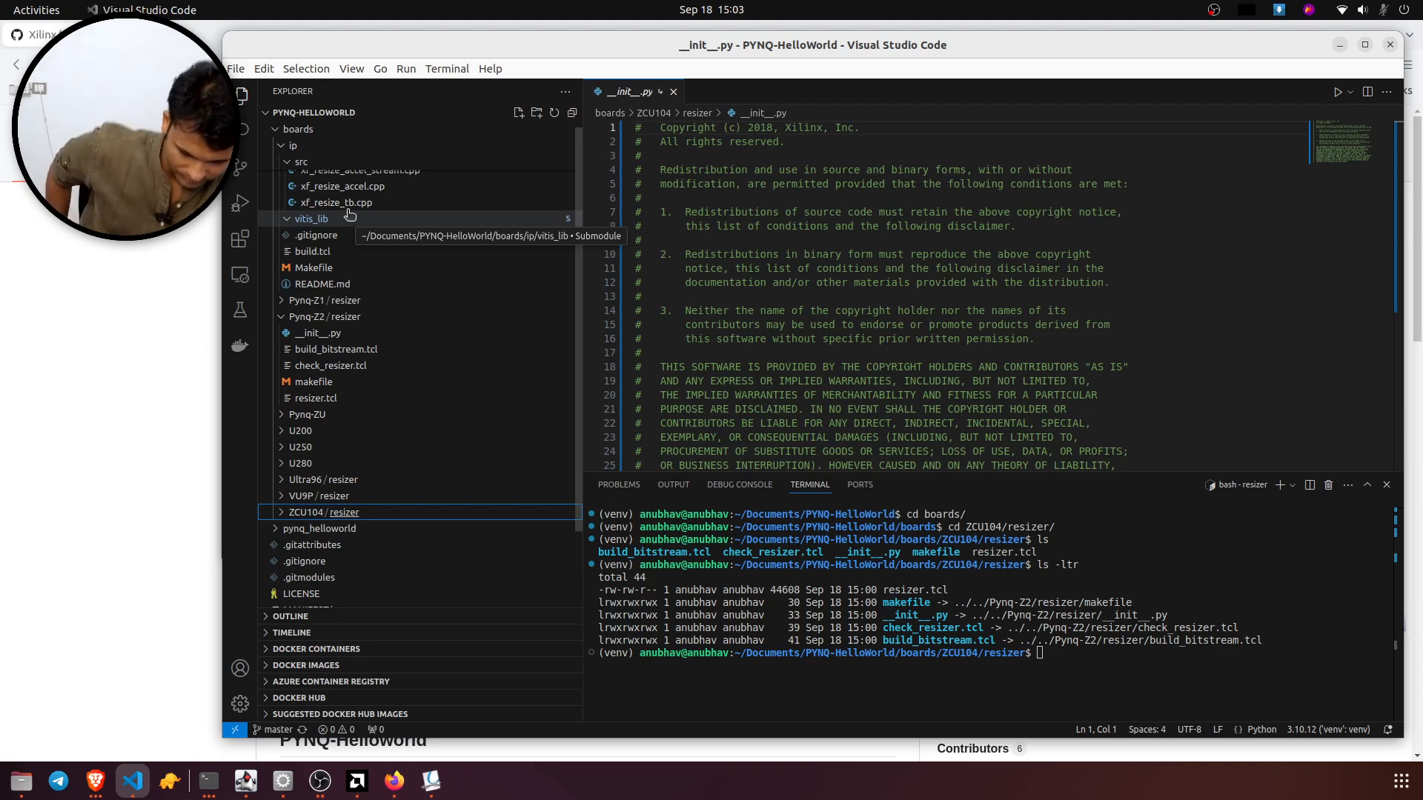
- Open README.md in boards/ip and read its description of the Vitis Library IP rebuild and vitis_lib submodule
click(315, 284)
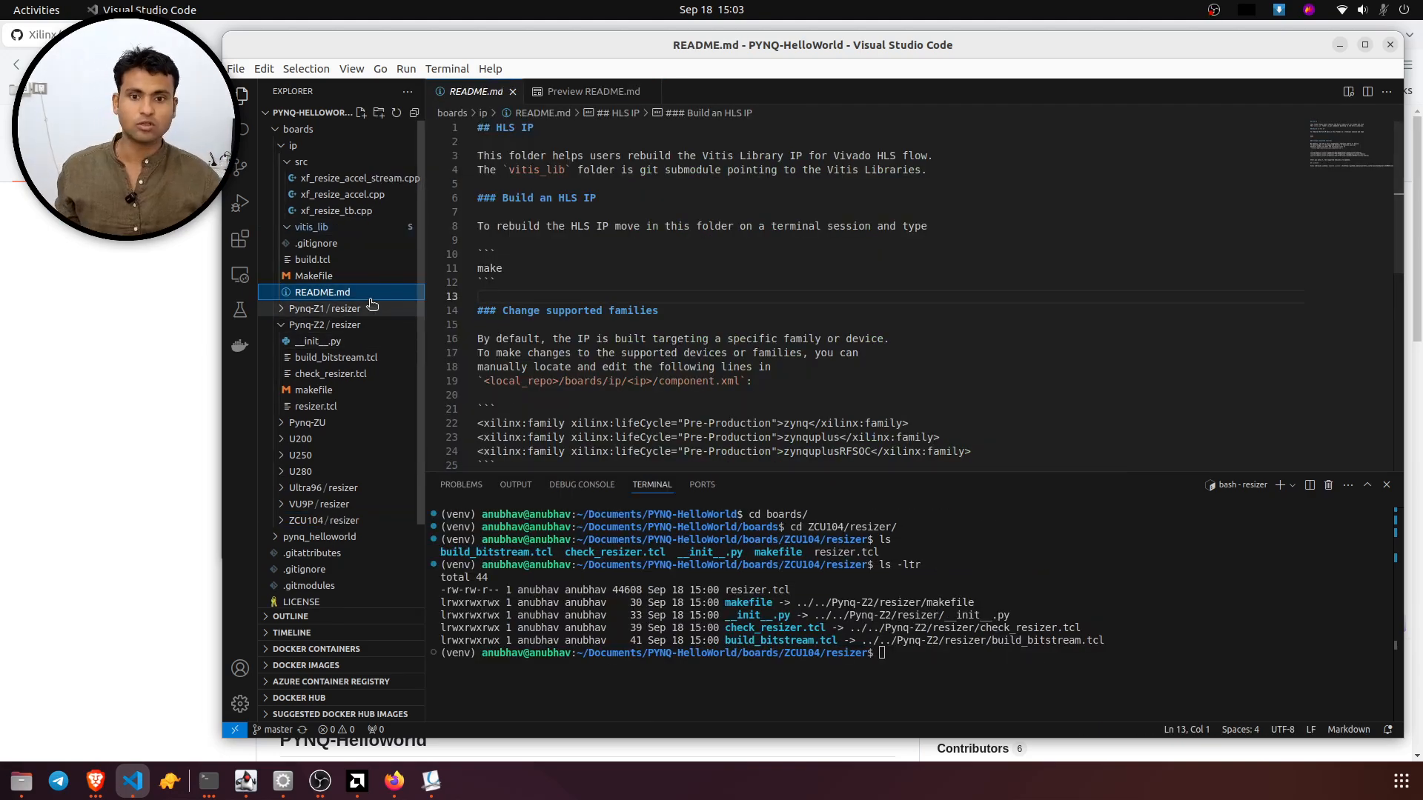
drag(549, 155, 905, 169)
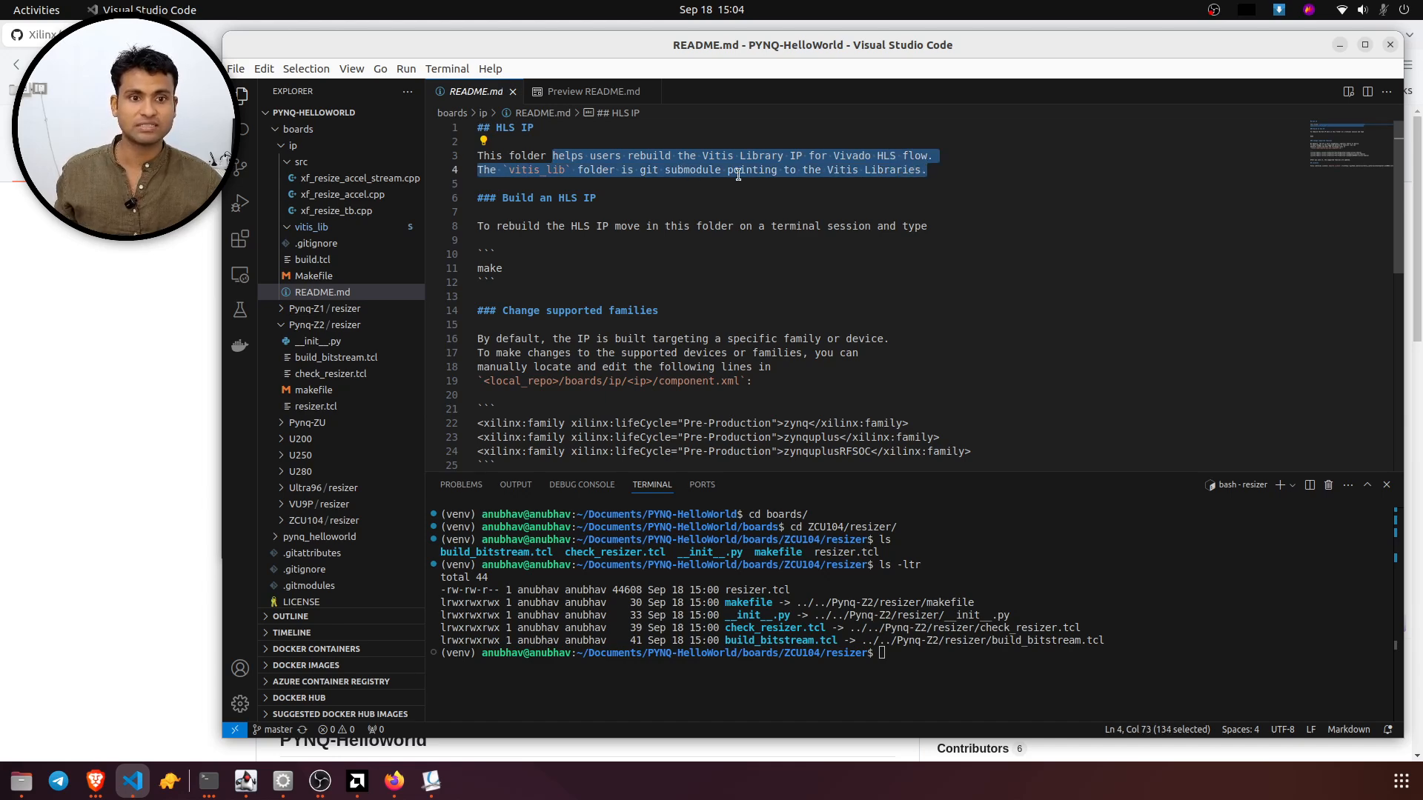
- Read the README's note that vitis_lib is a git submodule, and switch to the PYNQ-HelloWorld repository in the Brave browser
double_click(849, 170)
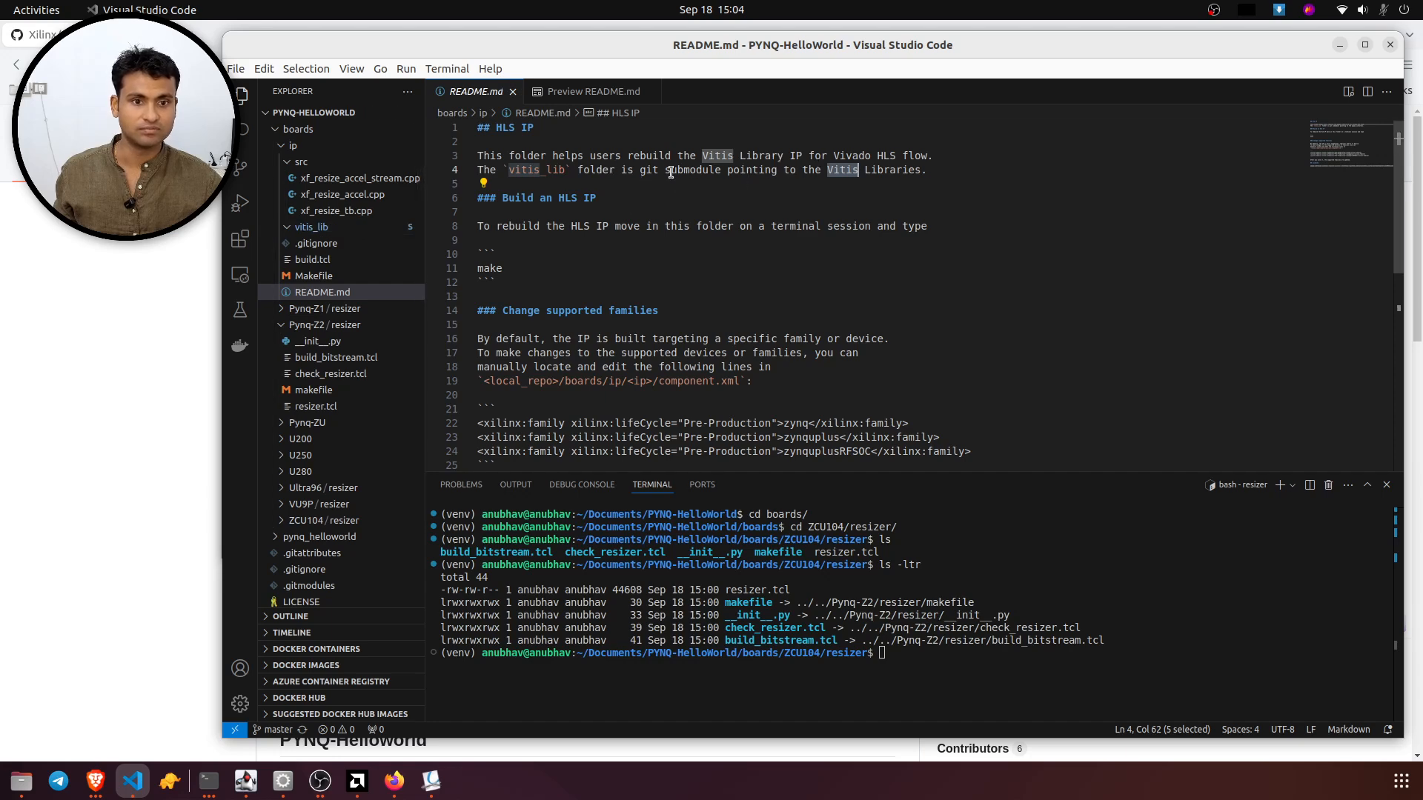
drag(685, 174, 875, 184)
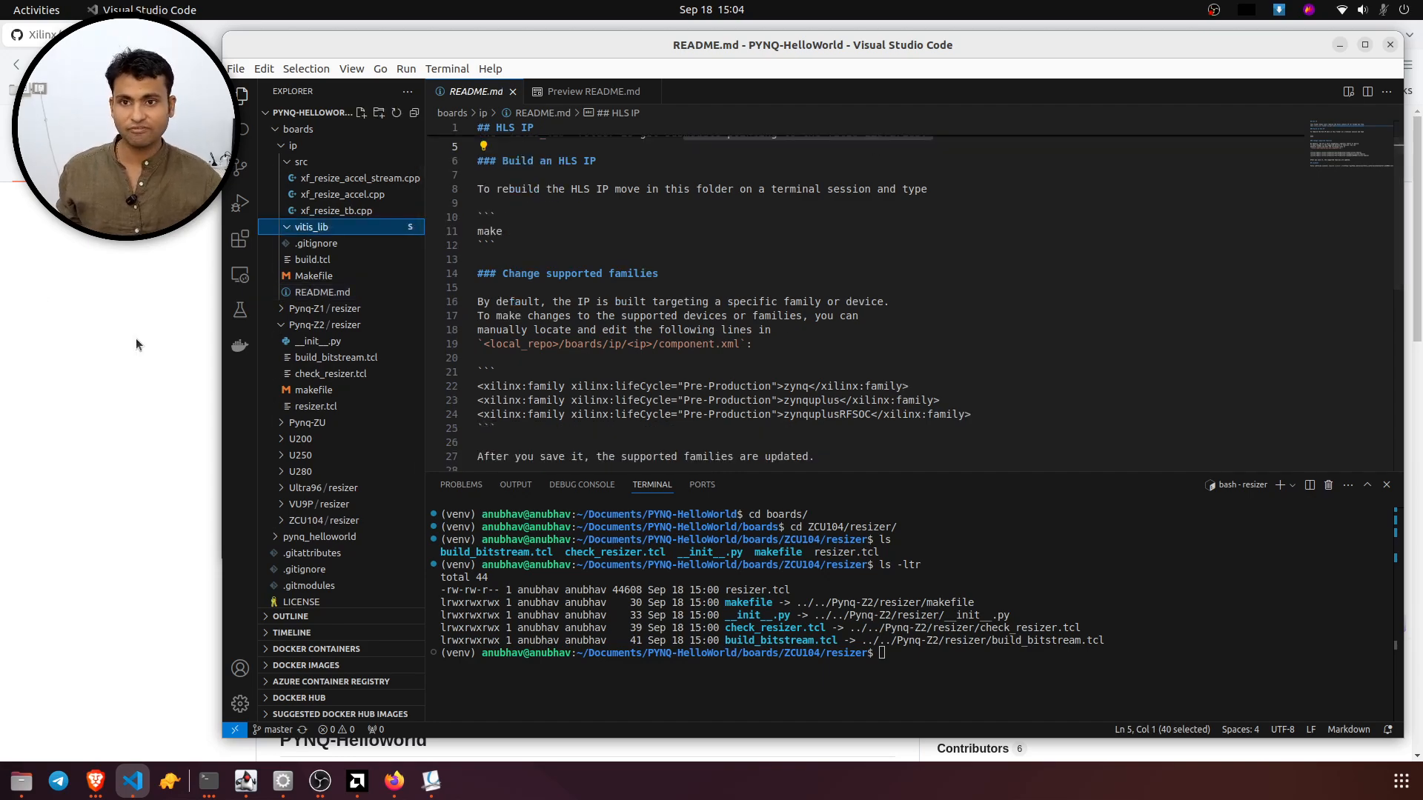
click(136, 340)
key(ctrl+t)
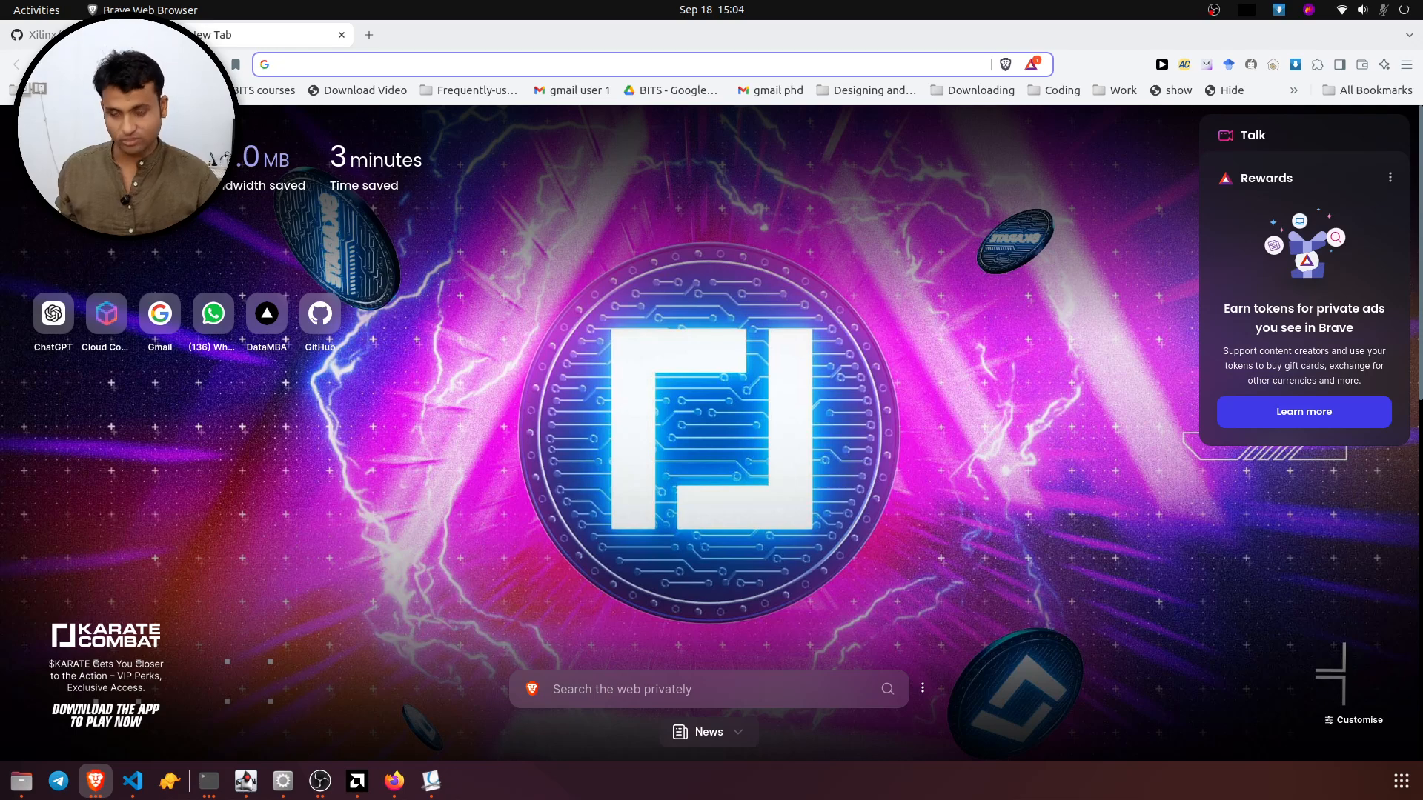
key(ctrl+Tab)
- Browse the repository's boards folder, glance into Pynq-Z2/resizer, and open the vitis_lib submodule link in boards/ip
click(314, 341)
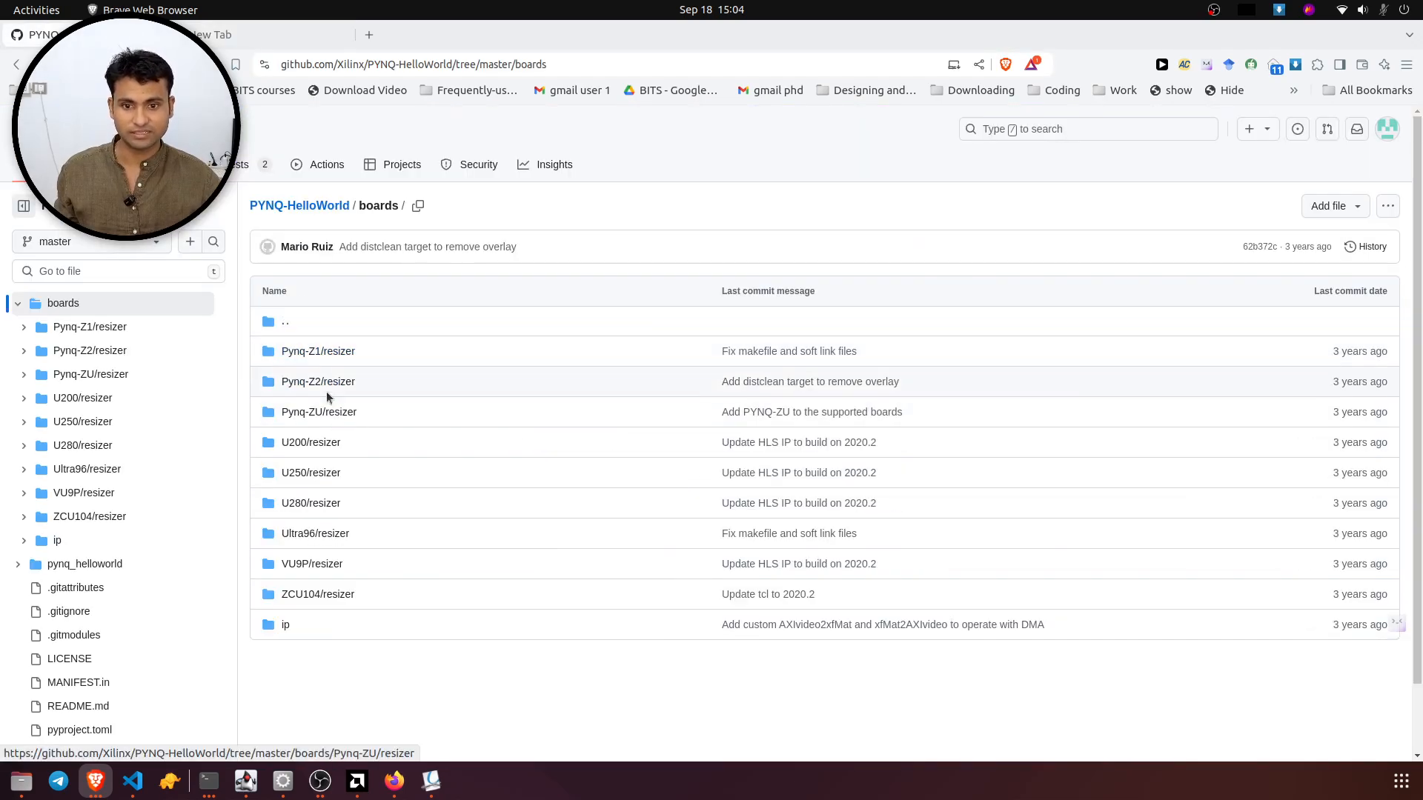
click(328, 382)
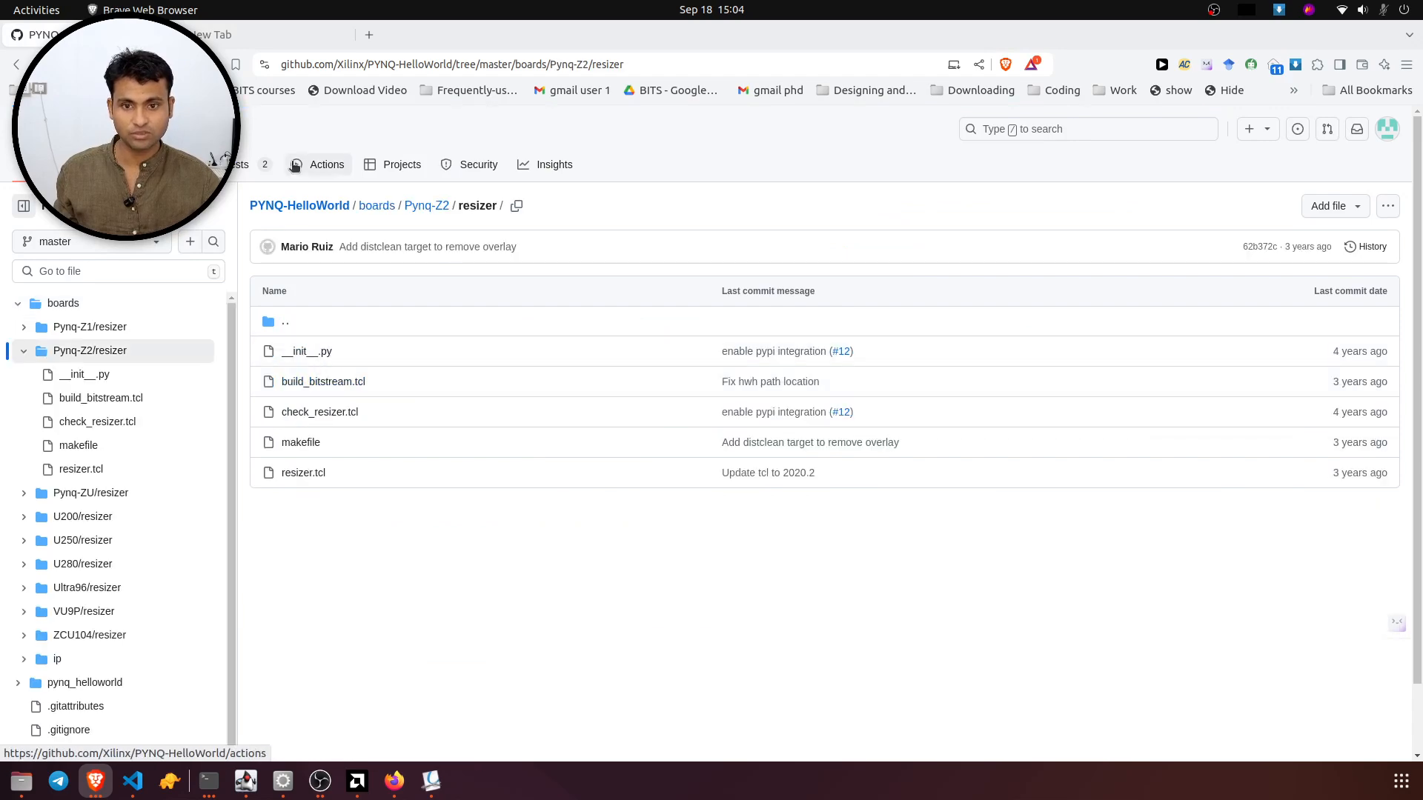
click(377, 205)
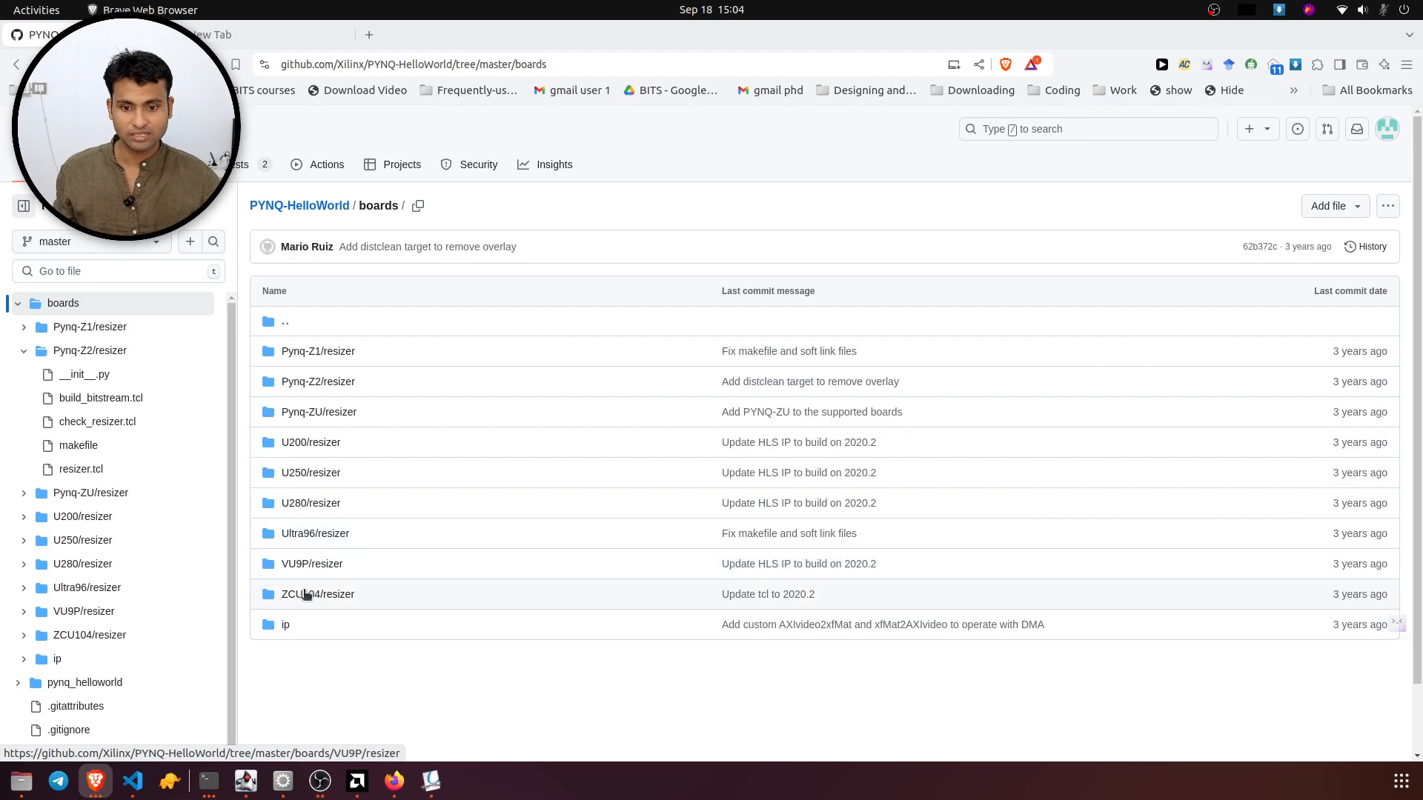
click(287, 626)
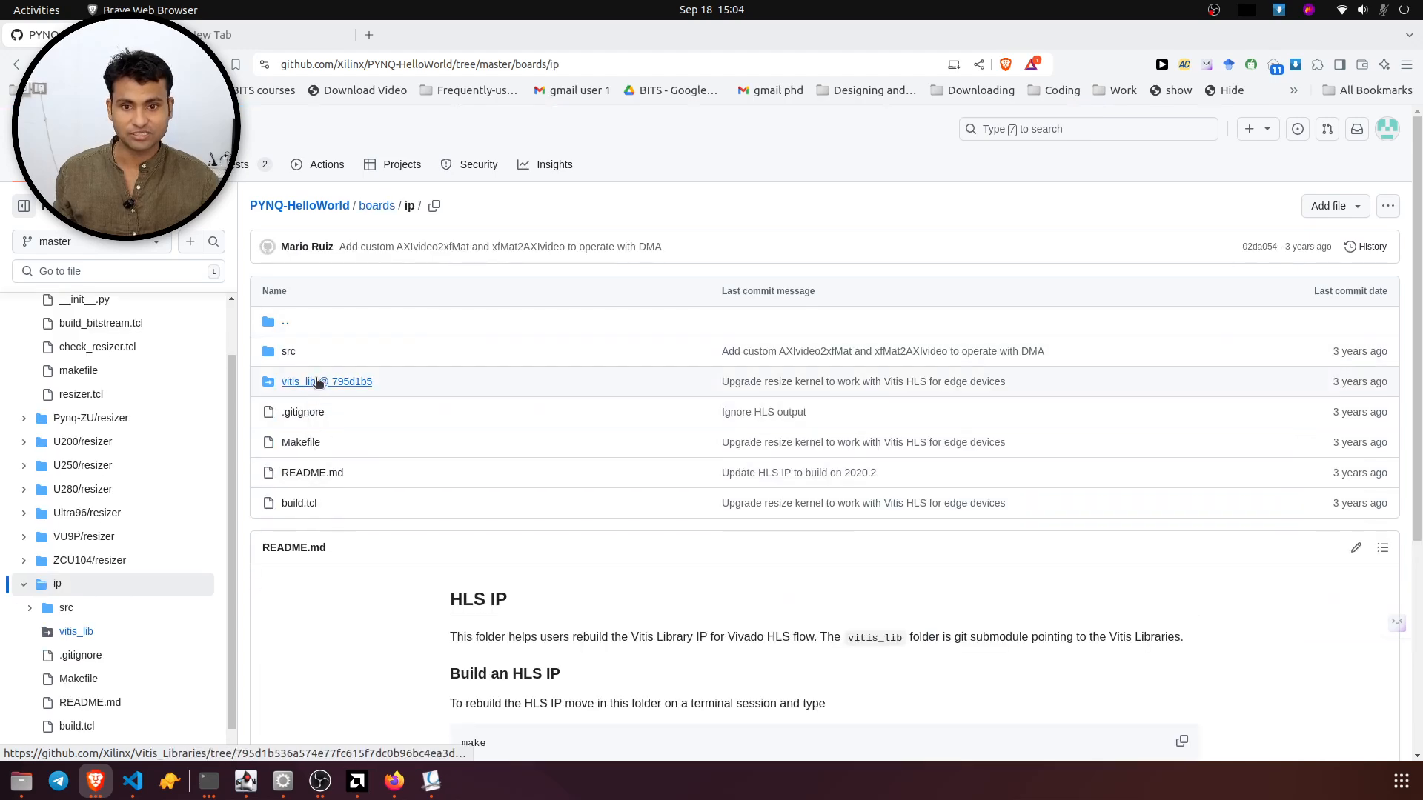
click(320, 382)
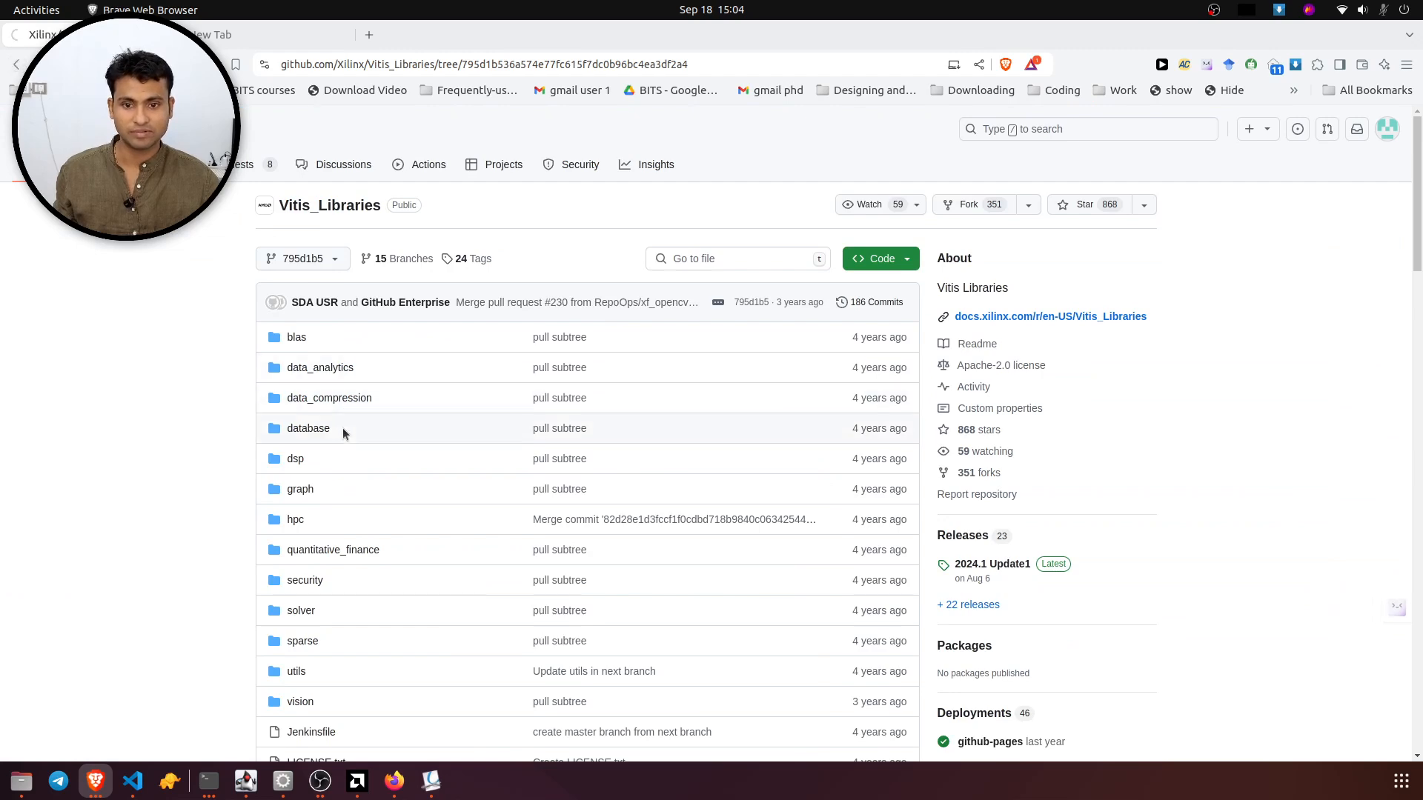
- Return to the boards/ip folder and open its vitis_lib @ 795d1b5 link in a separate tab
key(alt+Left)
click(306, 380)
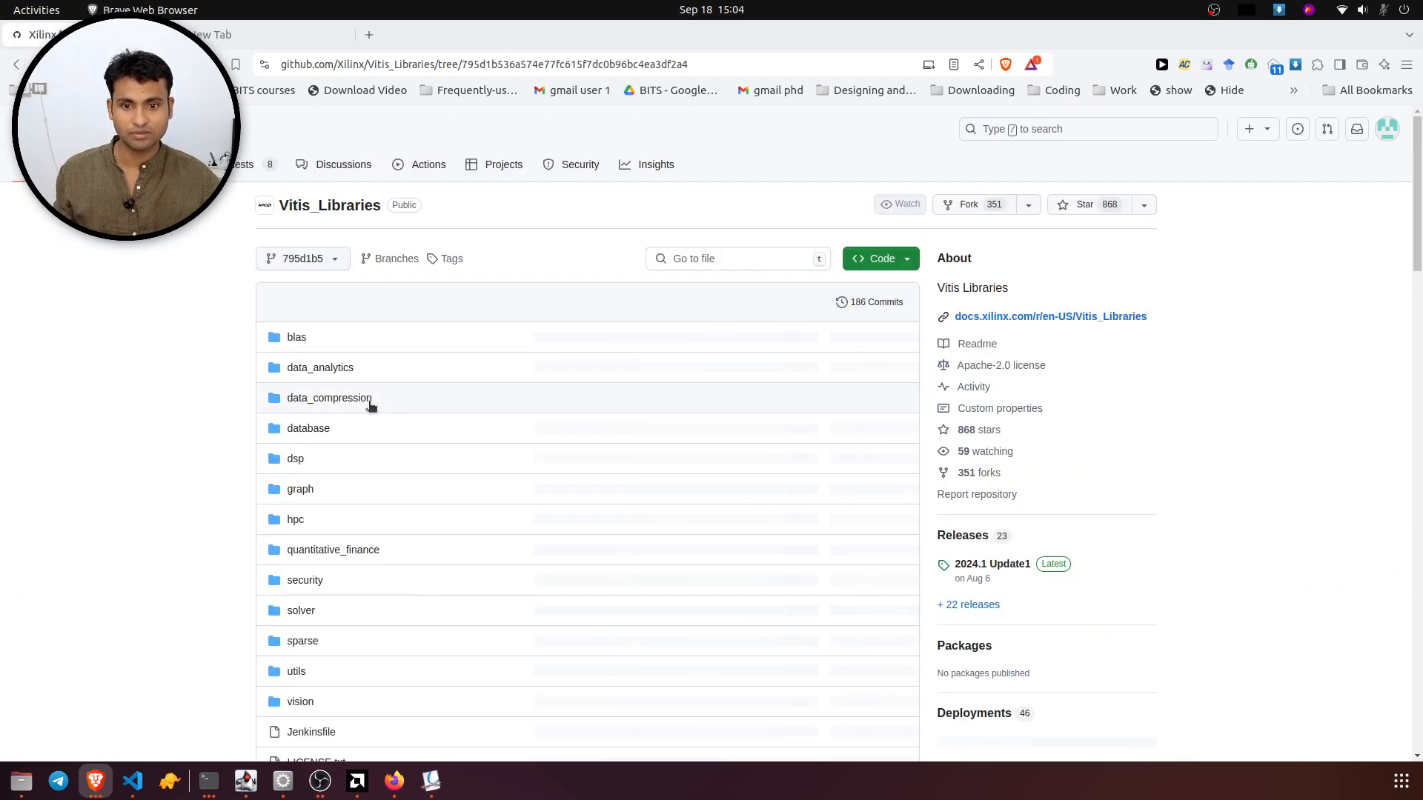
click(16, 64)
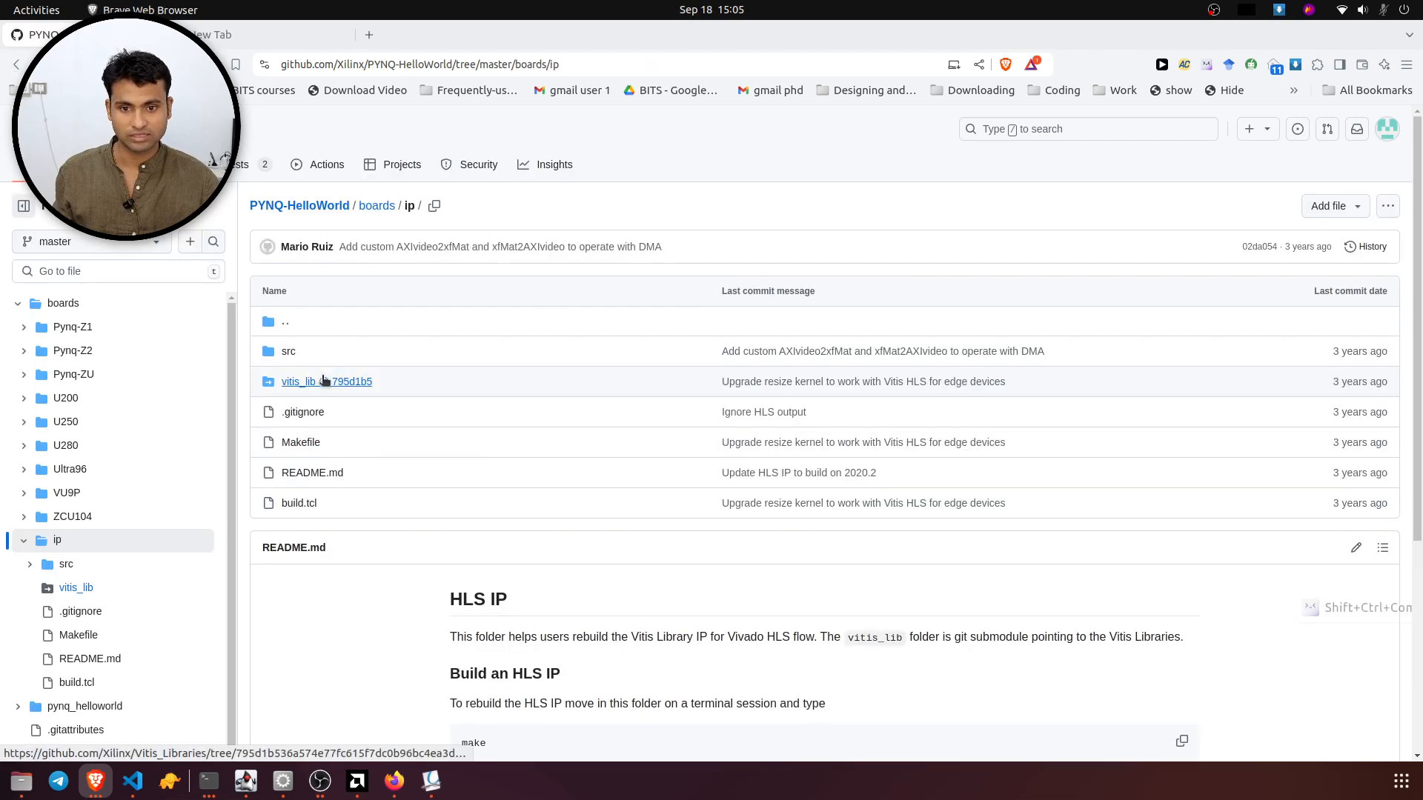
right_click(324, 381)
click(363, 393)
click(238, 39)
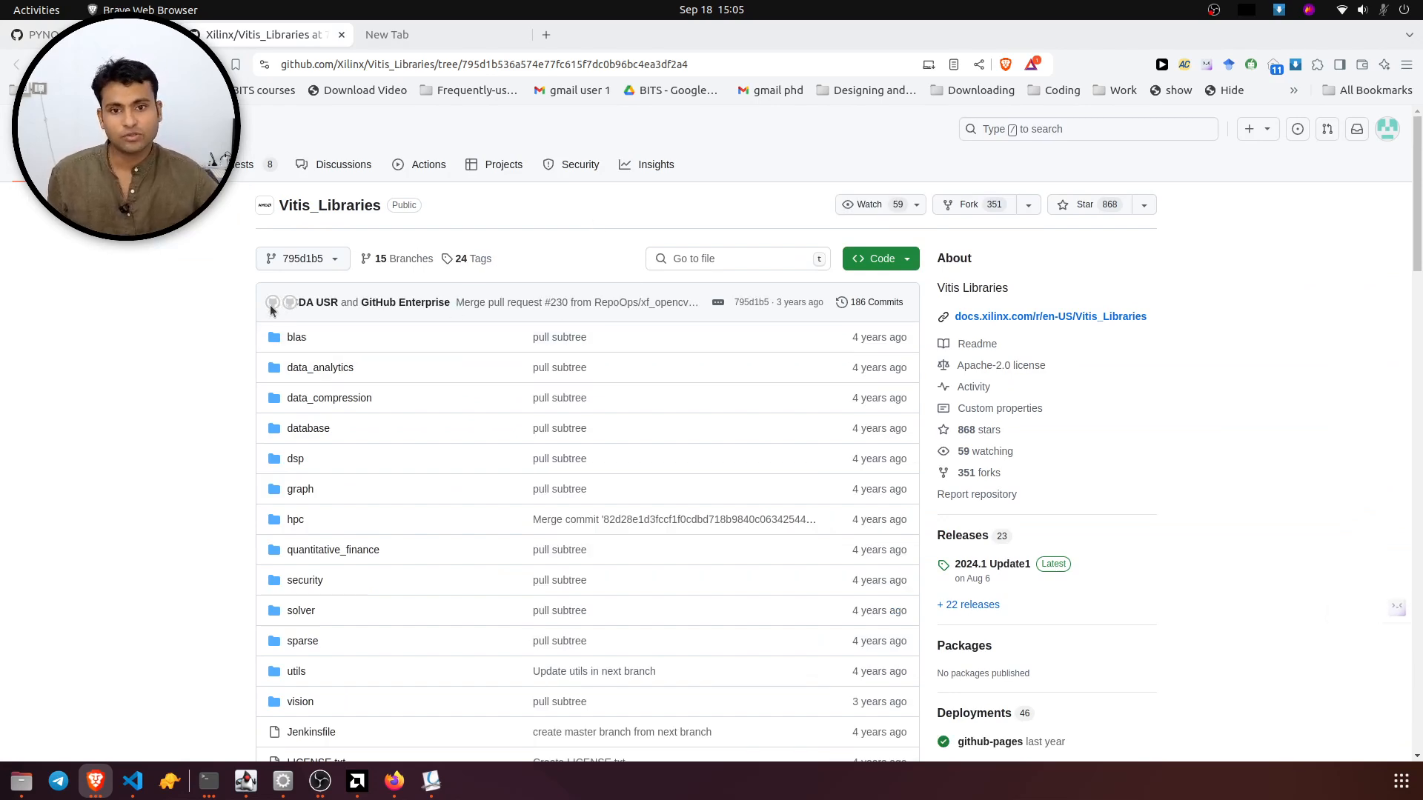
- Look through the Vitis_Libraries file listing at commit 795d1b5 and check its branch selector
scroll(249, 295, down, 2)
scroll(300, 294, down, 6)
scroll(273, 351, up, 9)
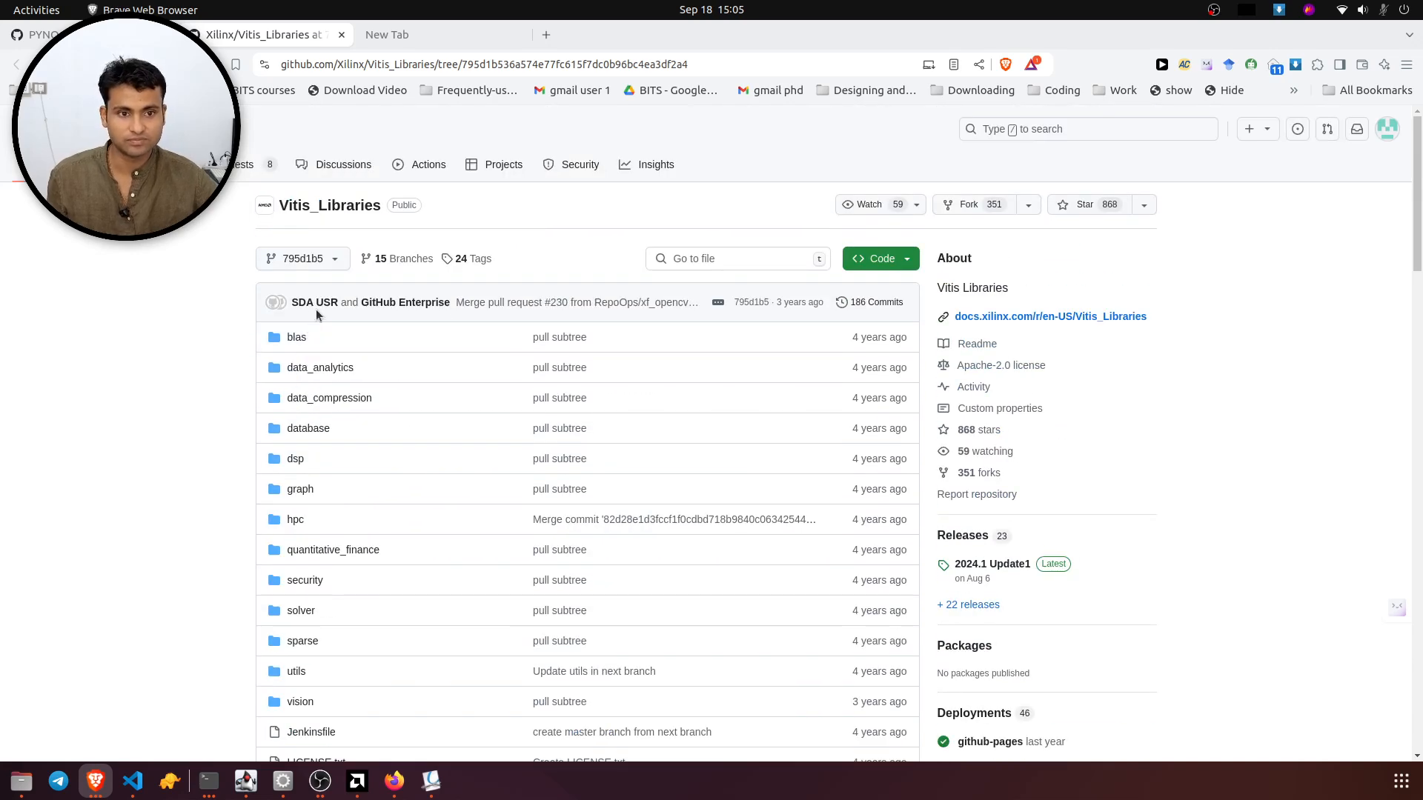
click(340, 259)
click(195, 428)
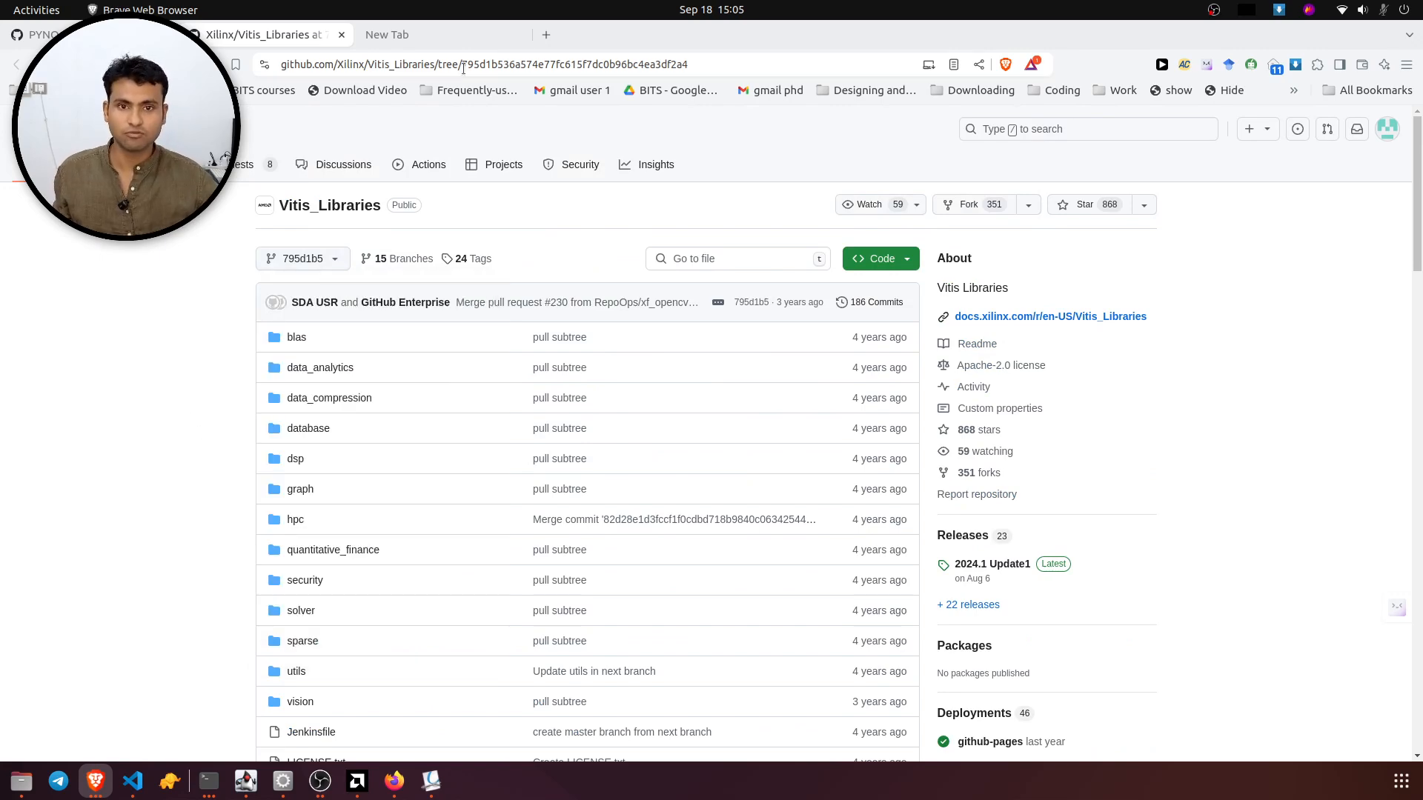
- Load the repository root at github.com/Xilinx/Vitis_Libraries/ and look over its library folders
drag(445, 70, 1127, 78)
key(BackSpace)
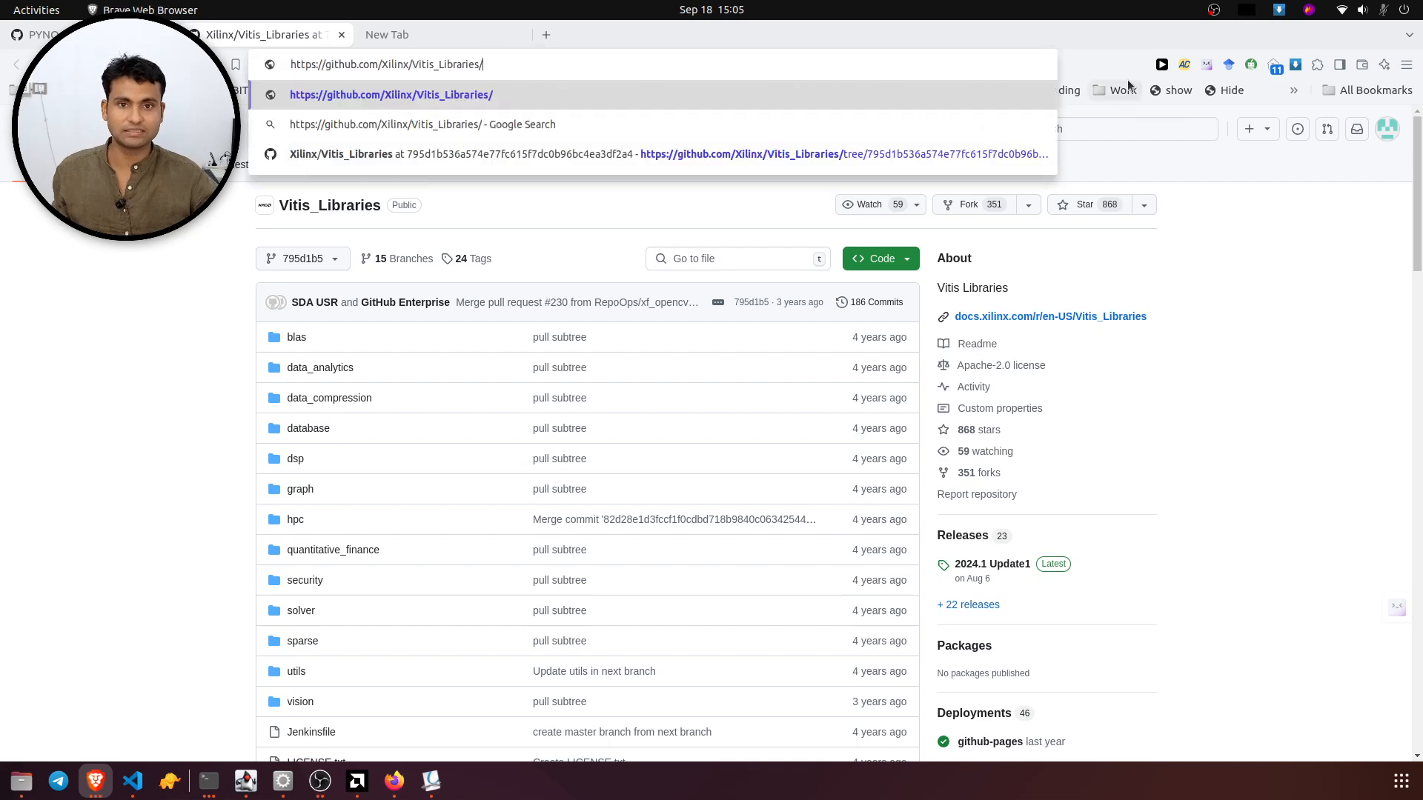
key(Return)
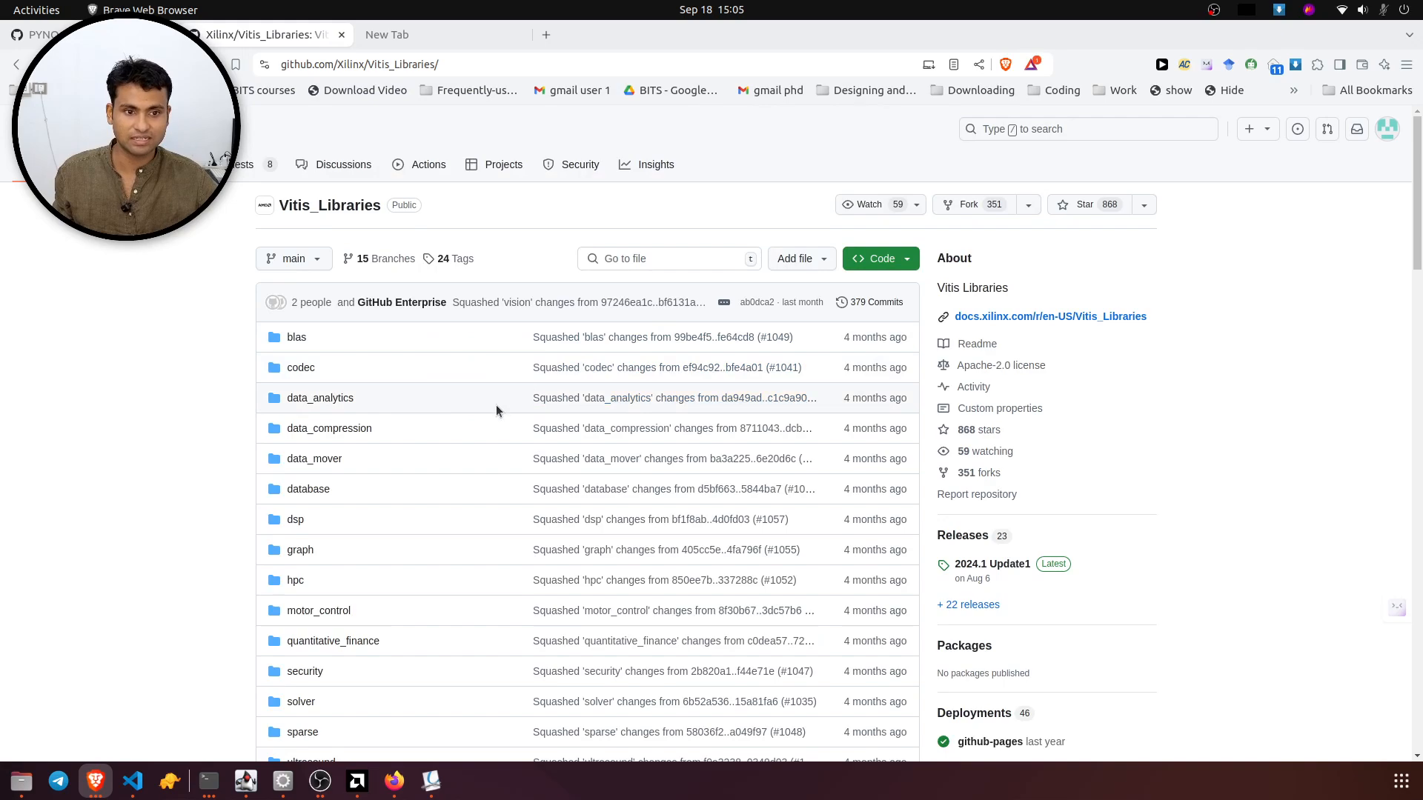
scroll(260, 386, down, 5)
scroll(303, 371, up, 3)
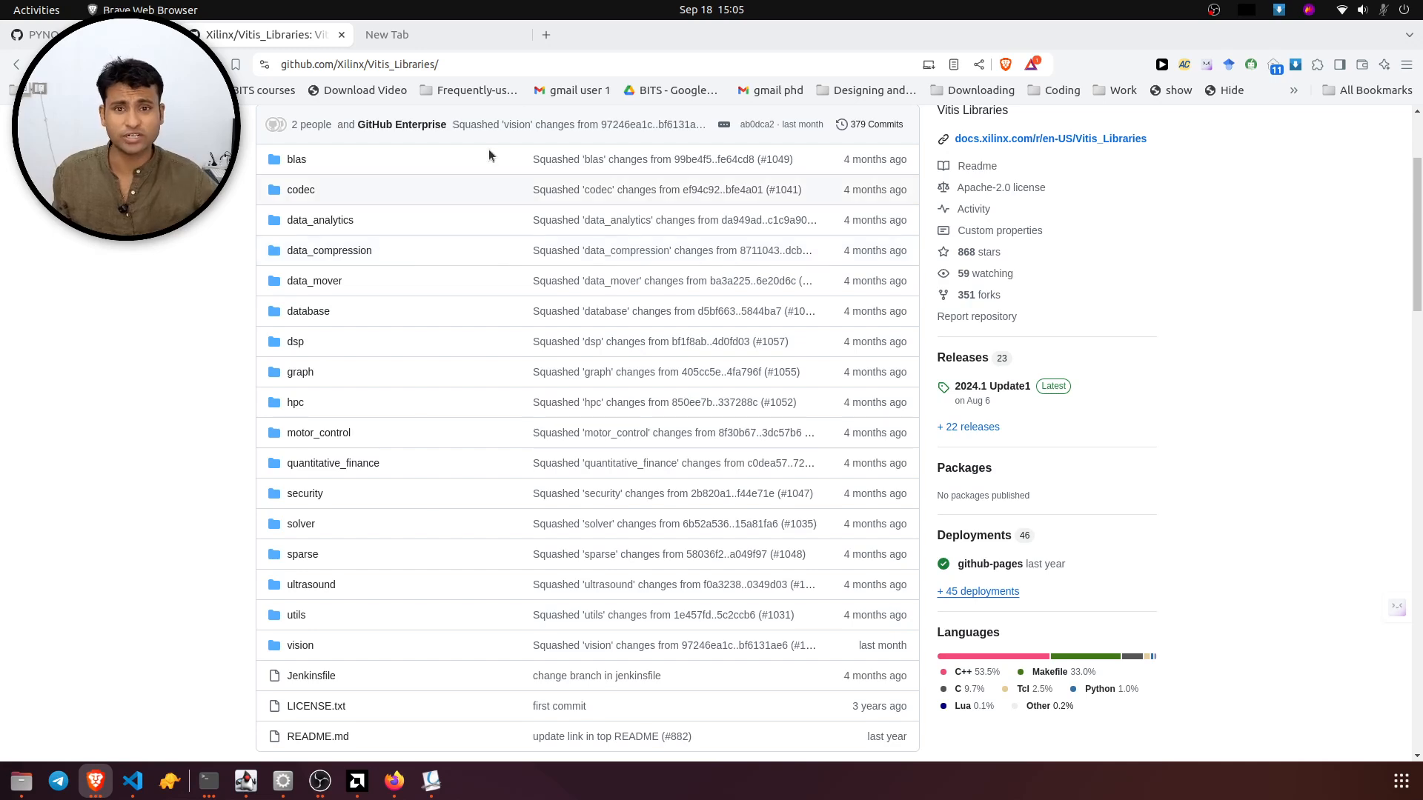
- Search the web for "vitis libraries" in a new tab and open the AMD Vitis Accelerated Libraries result
click(547, 34)
text(vitis)
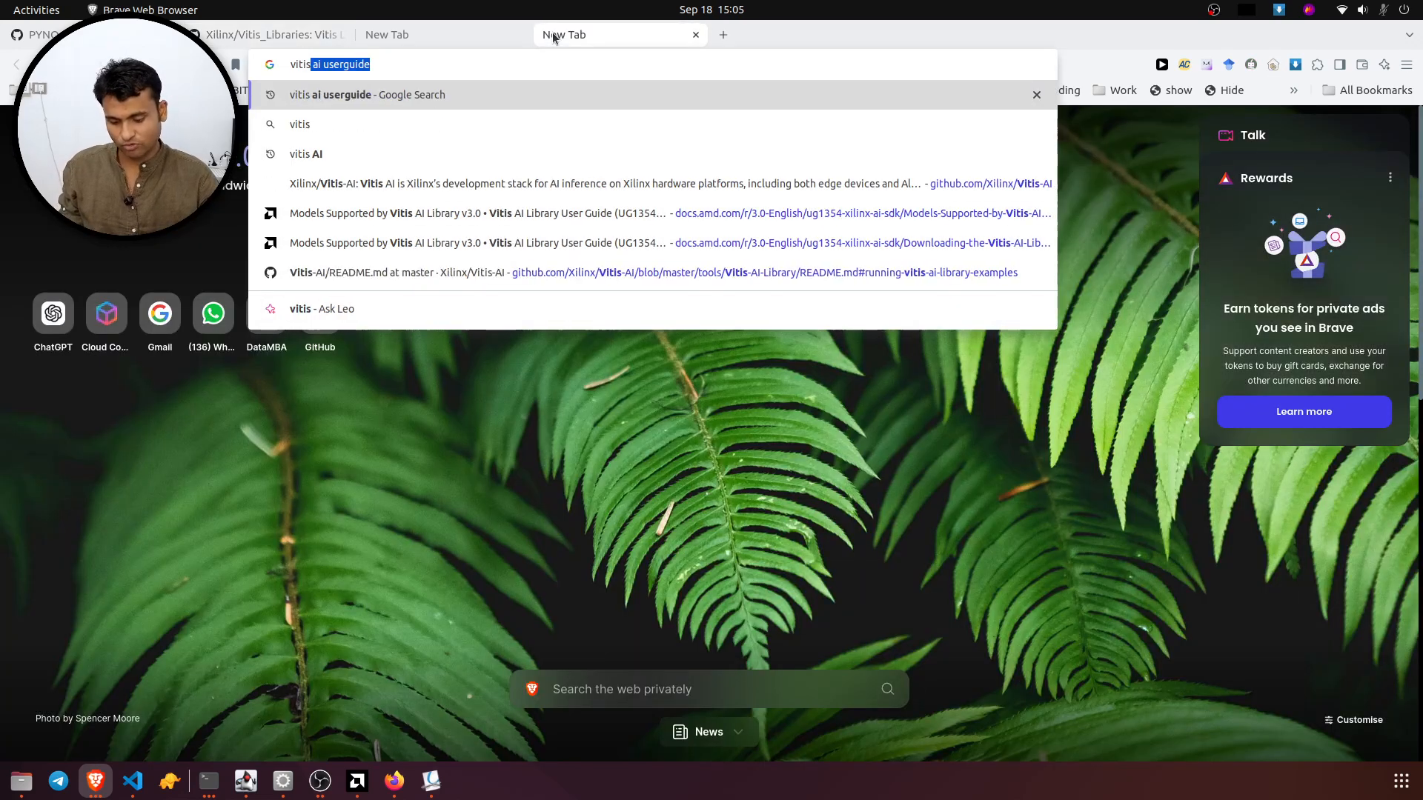
text( libraries)
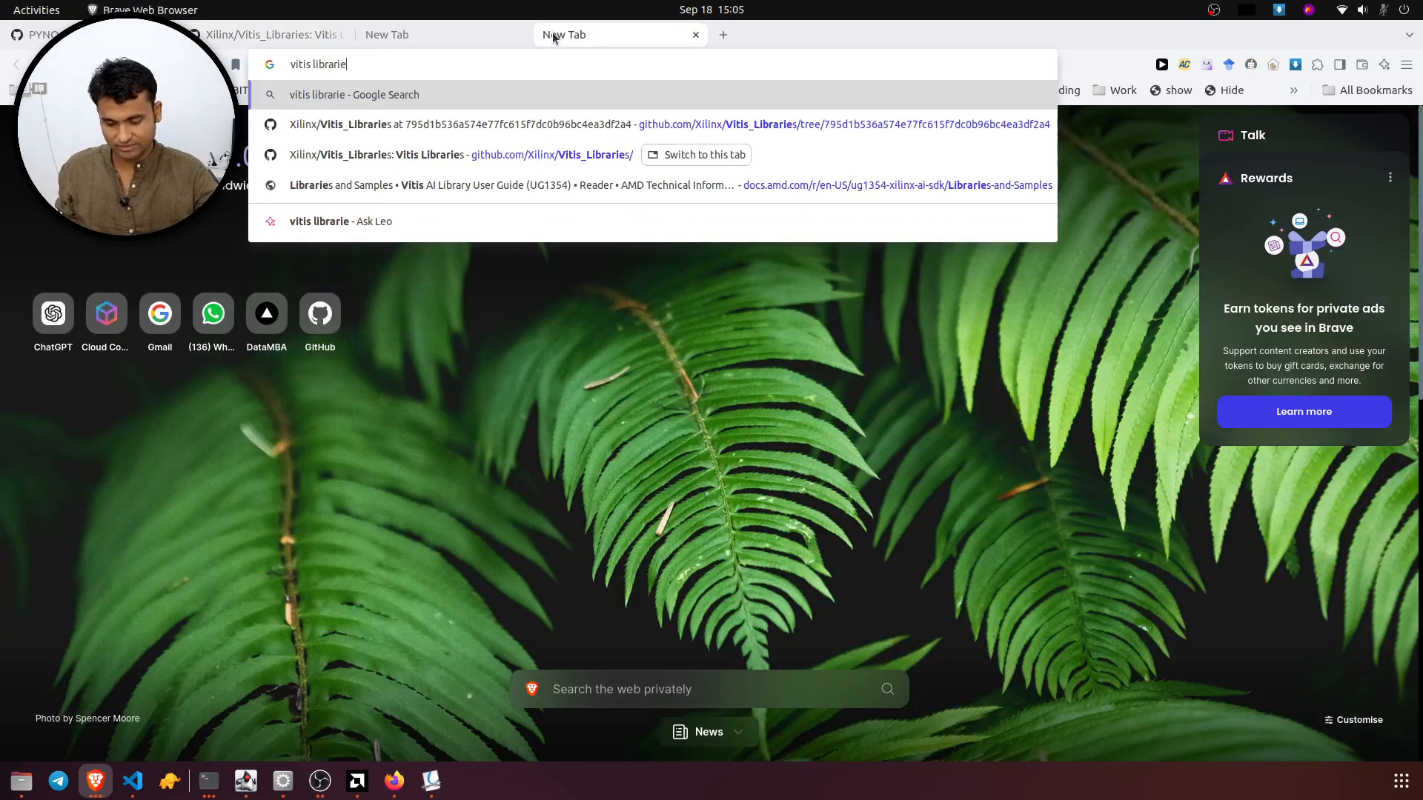
key(Return)
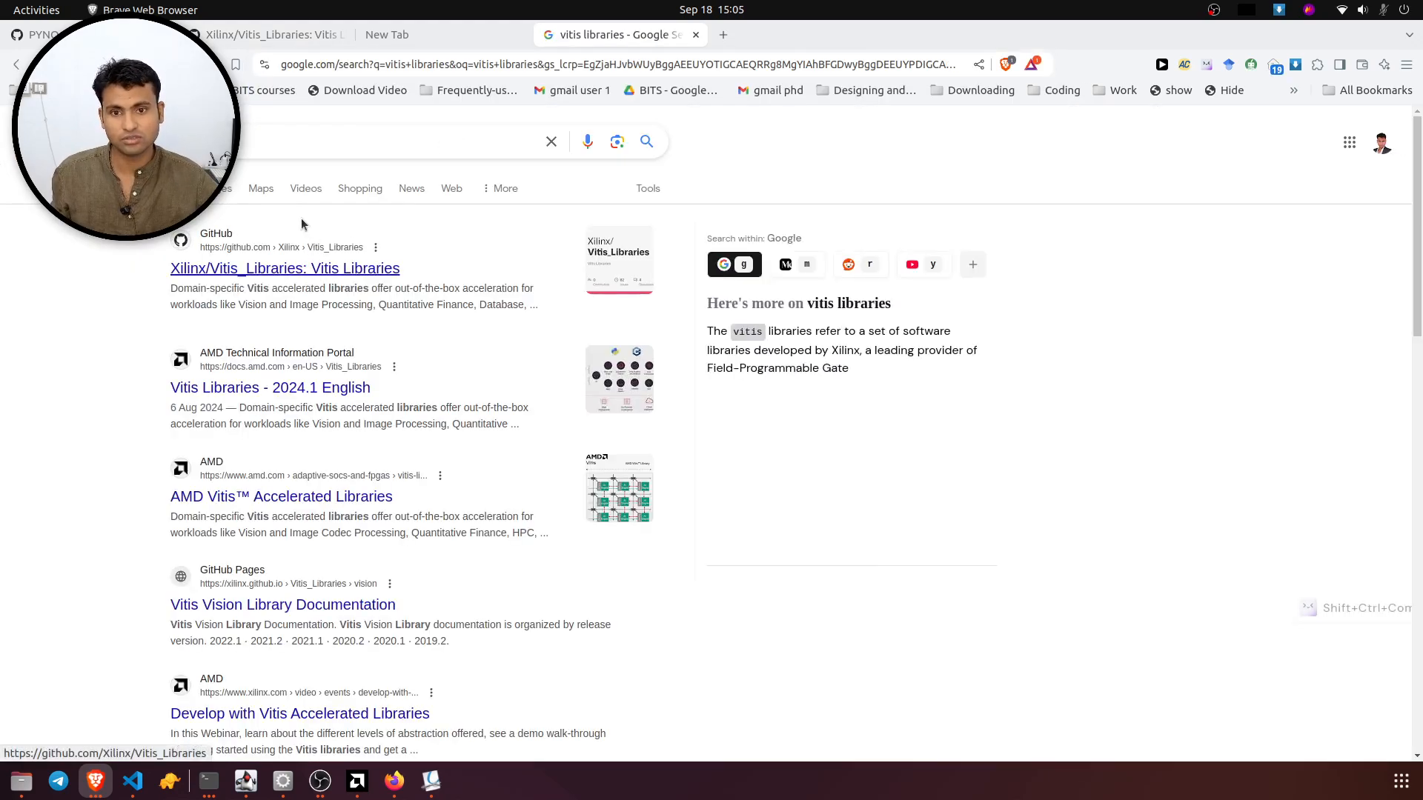
click(339, 497)
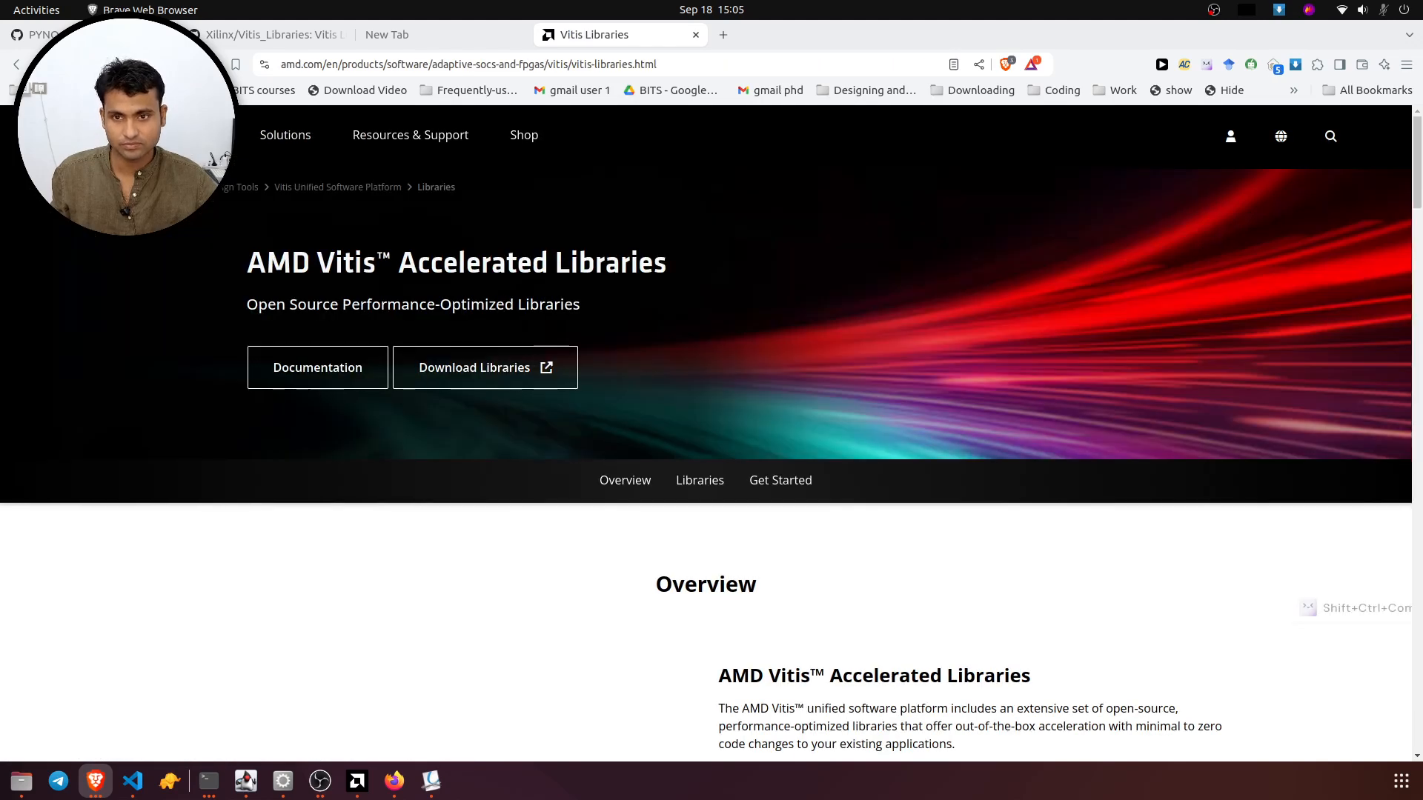
- Read the overview on AMD's Vitis Accelerated Libraries page, including its diagram and the programming languages section
drag(356, 260, 746, 333)
scroll(746, 333, down, 5)
scroll(678, 282, down, 10)
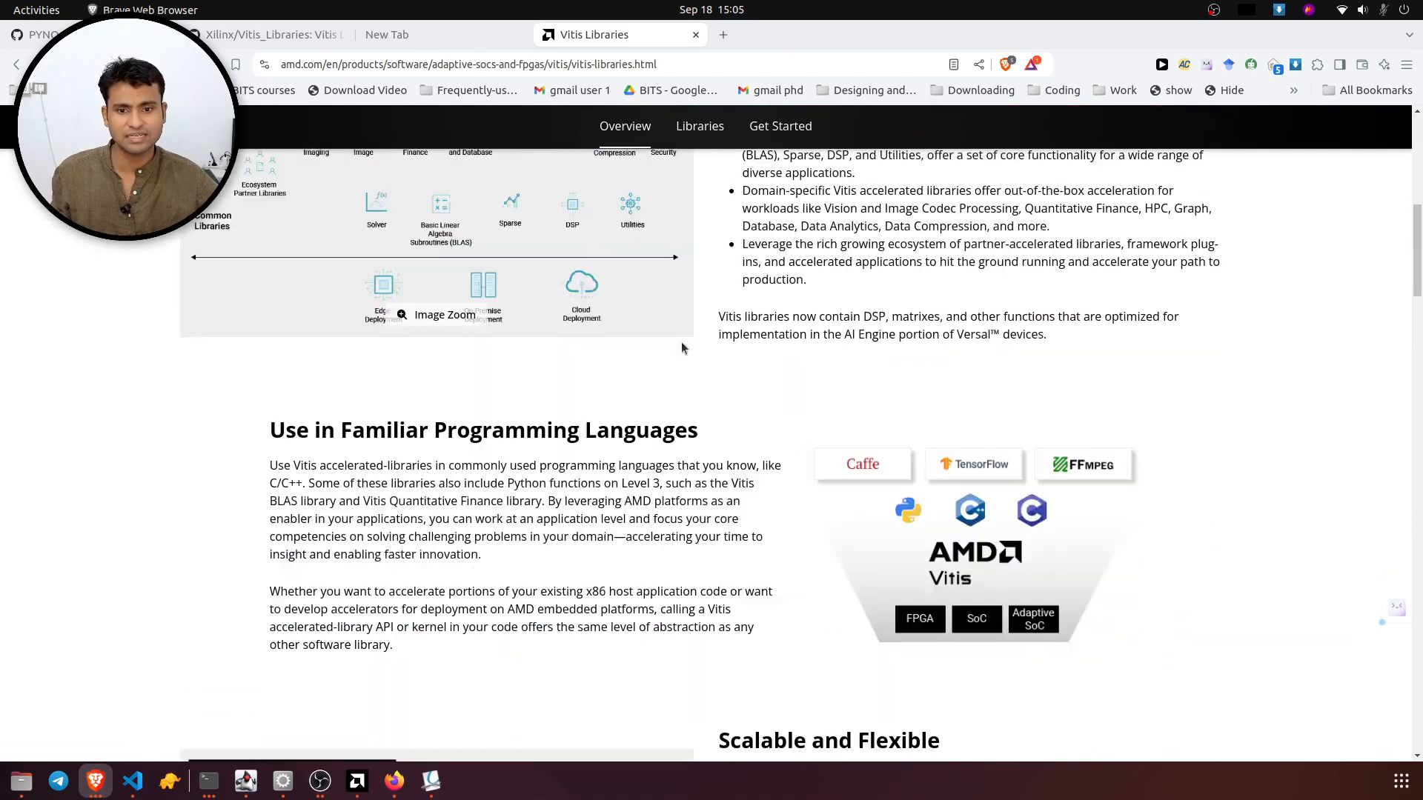
scroll(673, 330, up, 4)
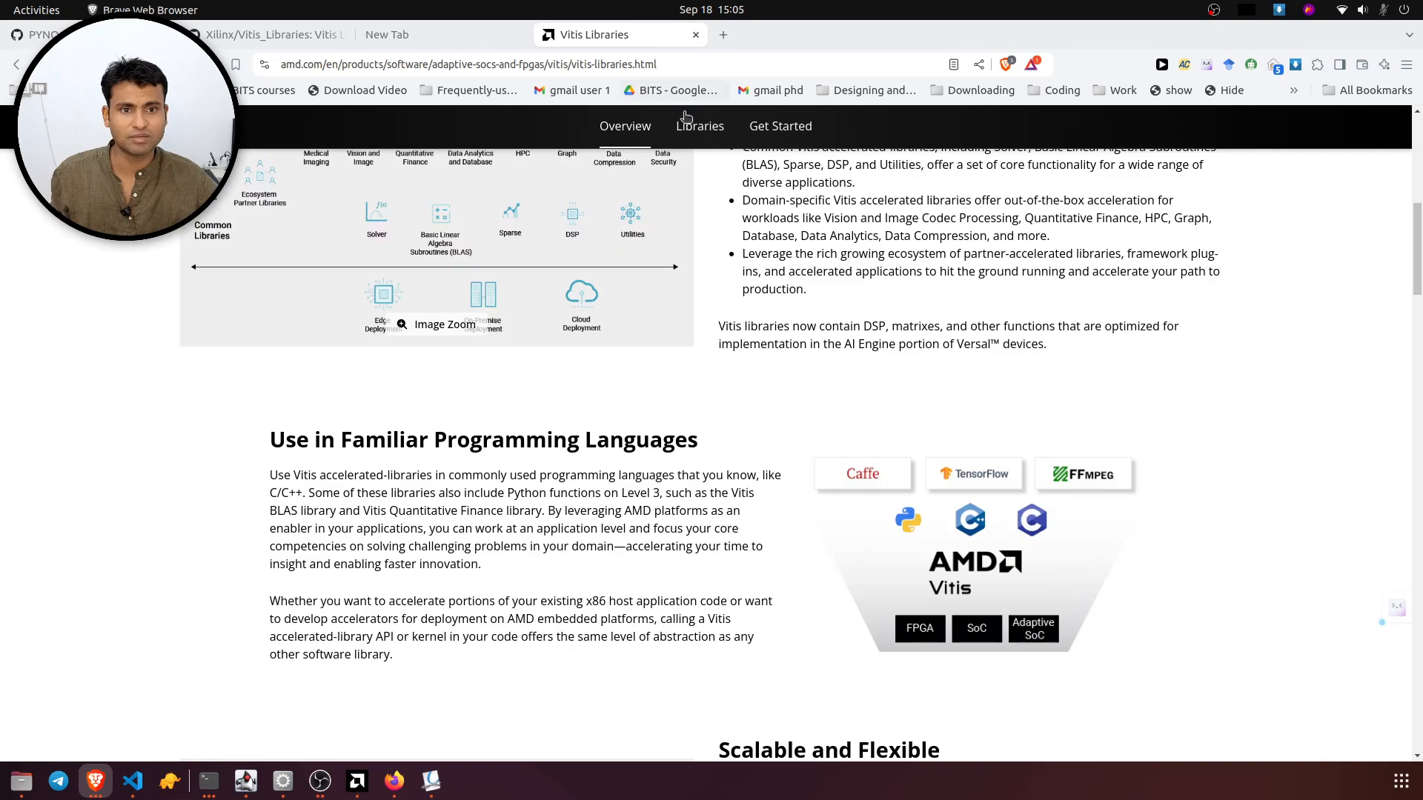
- Go to the page's Libraries section and read the Vitis BLAS Library description
click(692, 126)
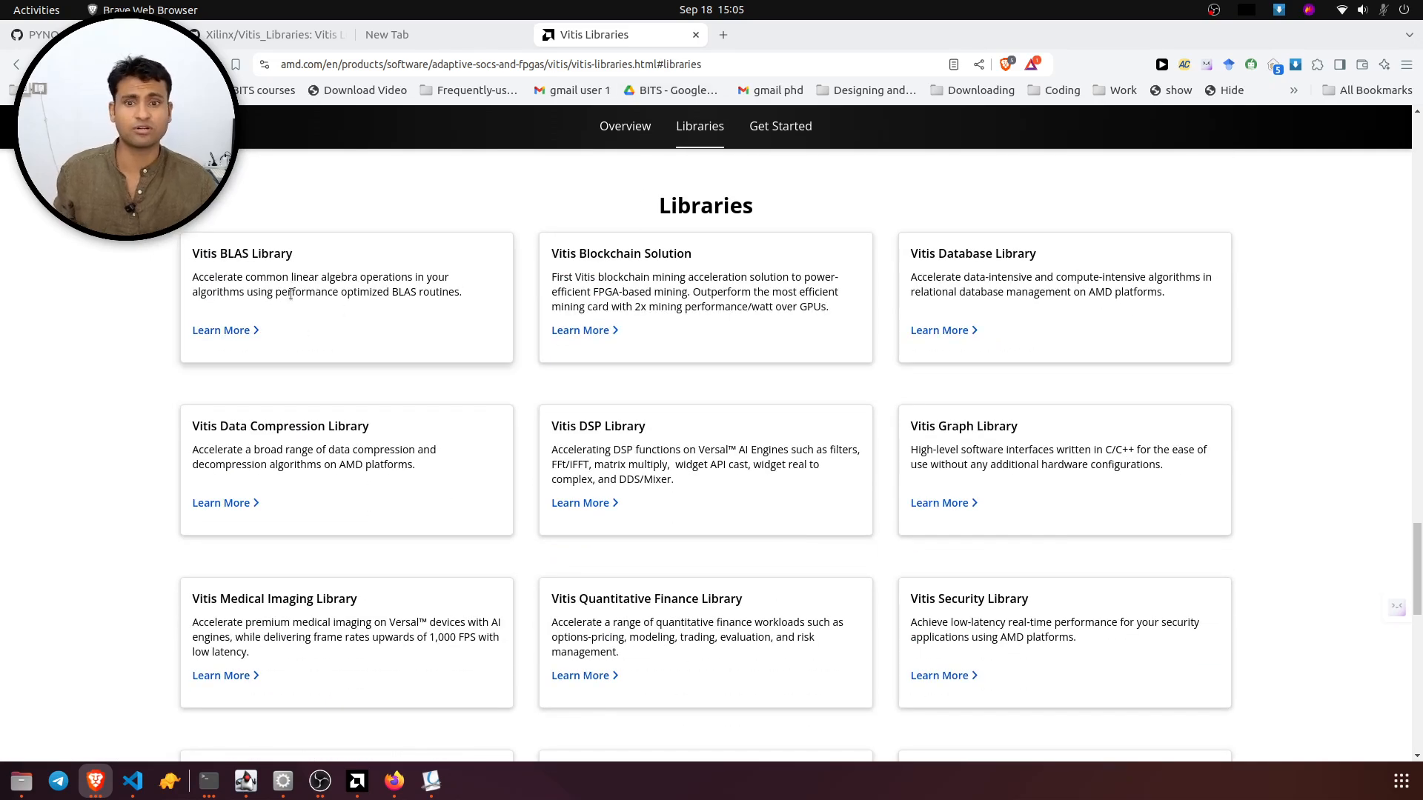
drag(379, 278, 413, 288)
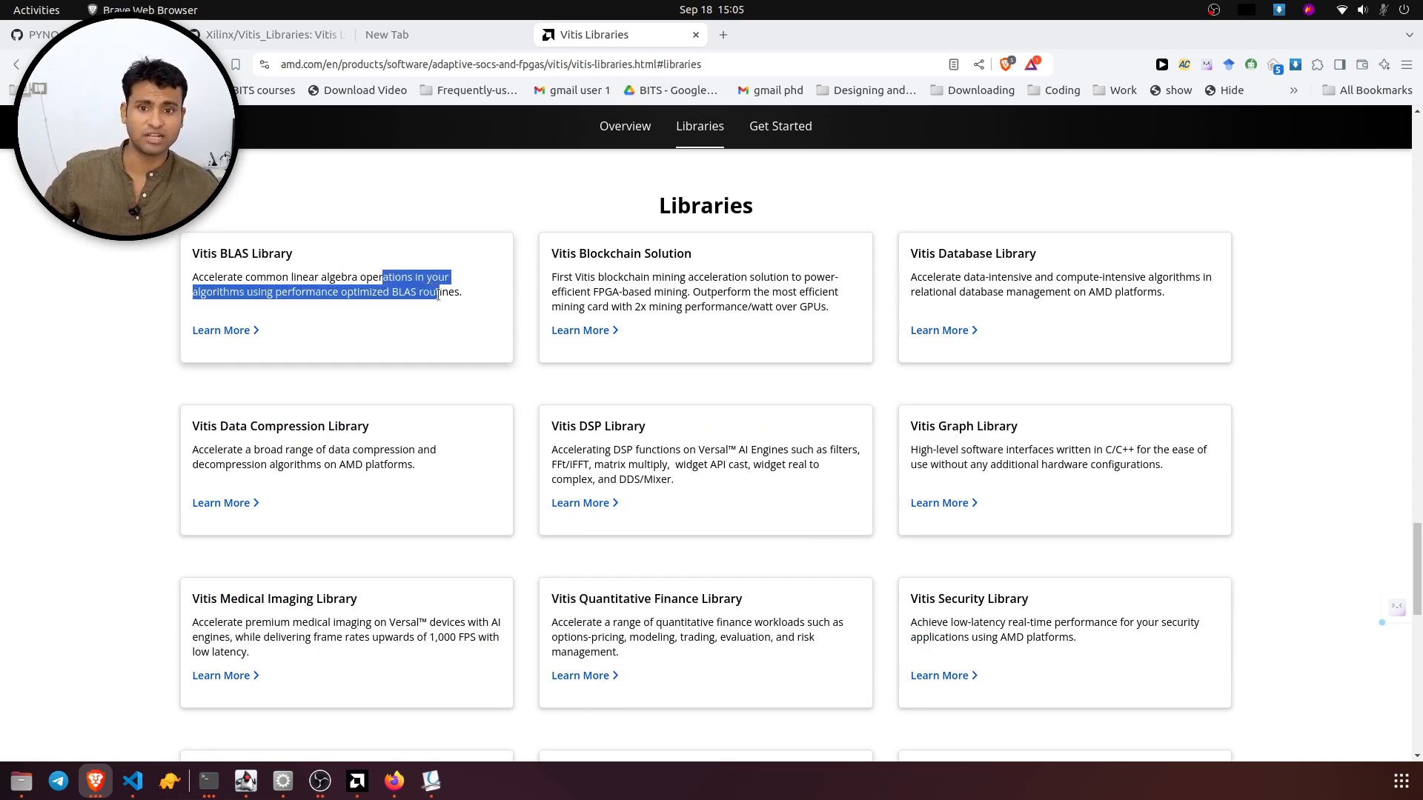
drag(448, 298, 452, 298)
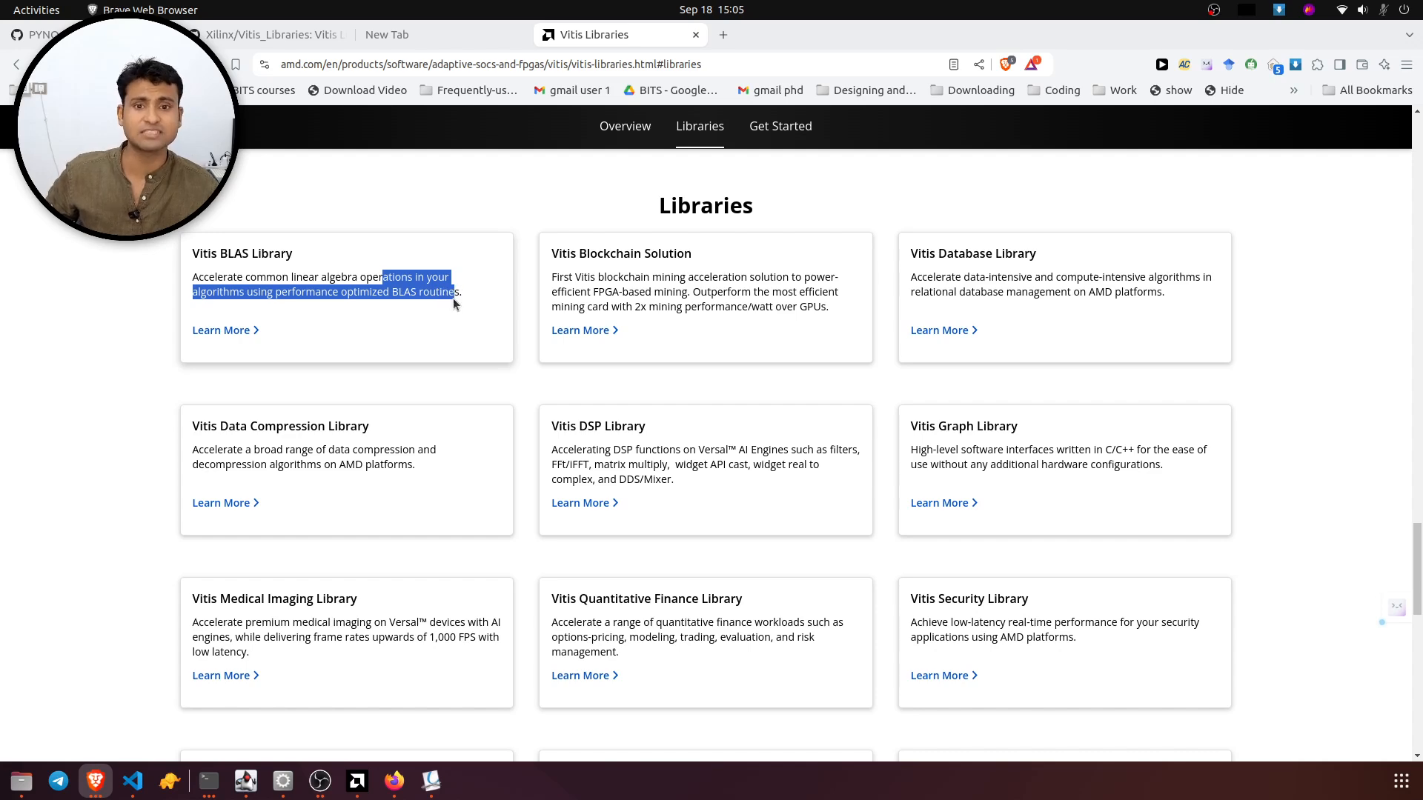
- Search the web for "cudaBLAS" in a new tab and open NVIDIA's cuBLAS documentation
click(722, 39)
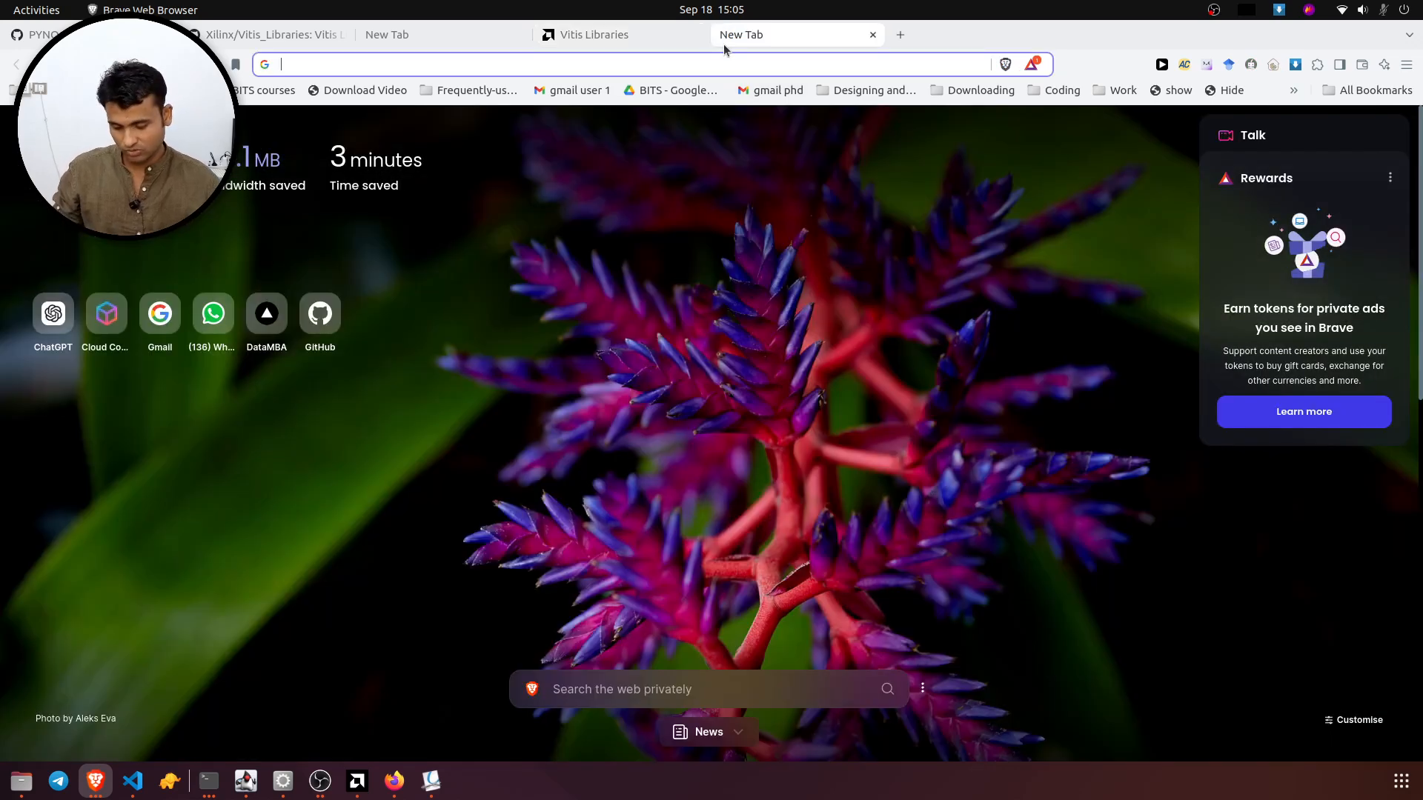
text(cudaBLAS)
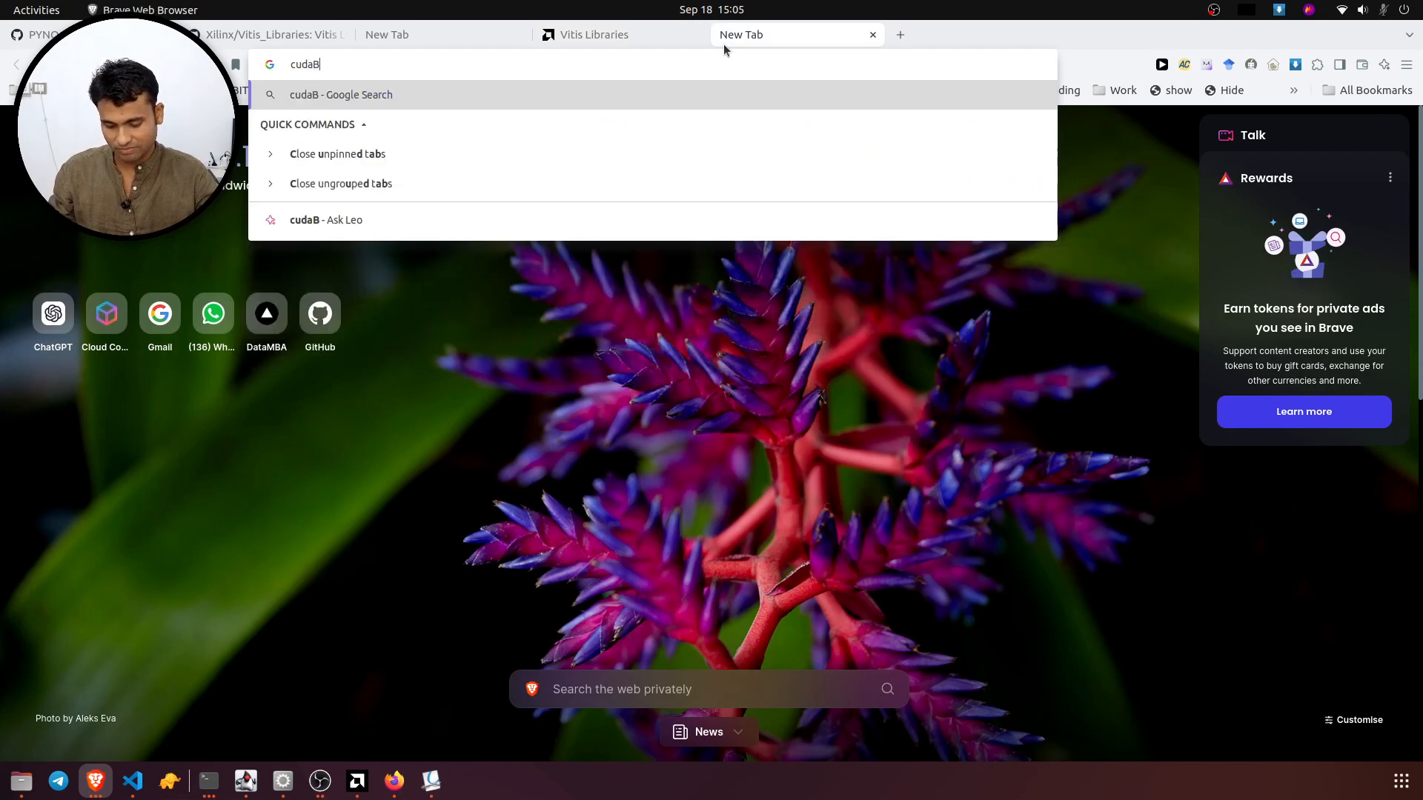
key(Return)
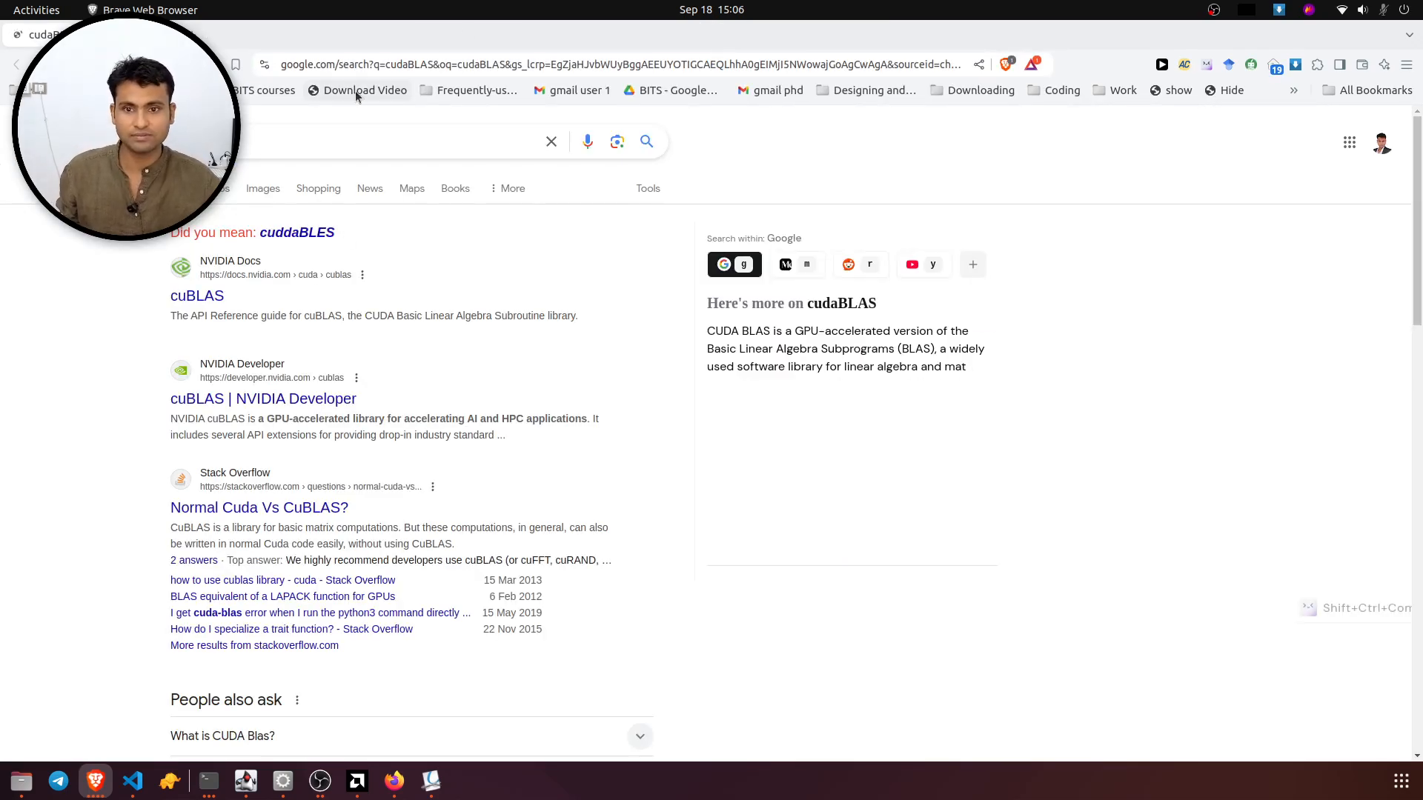
click(189, 297)
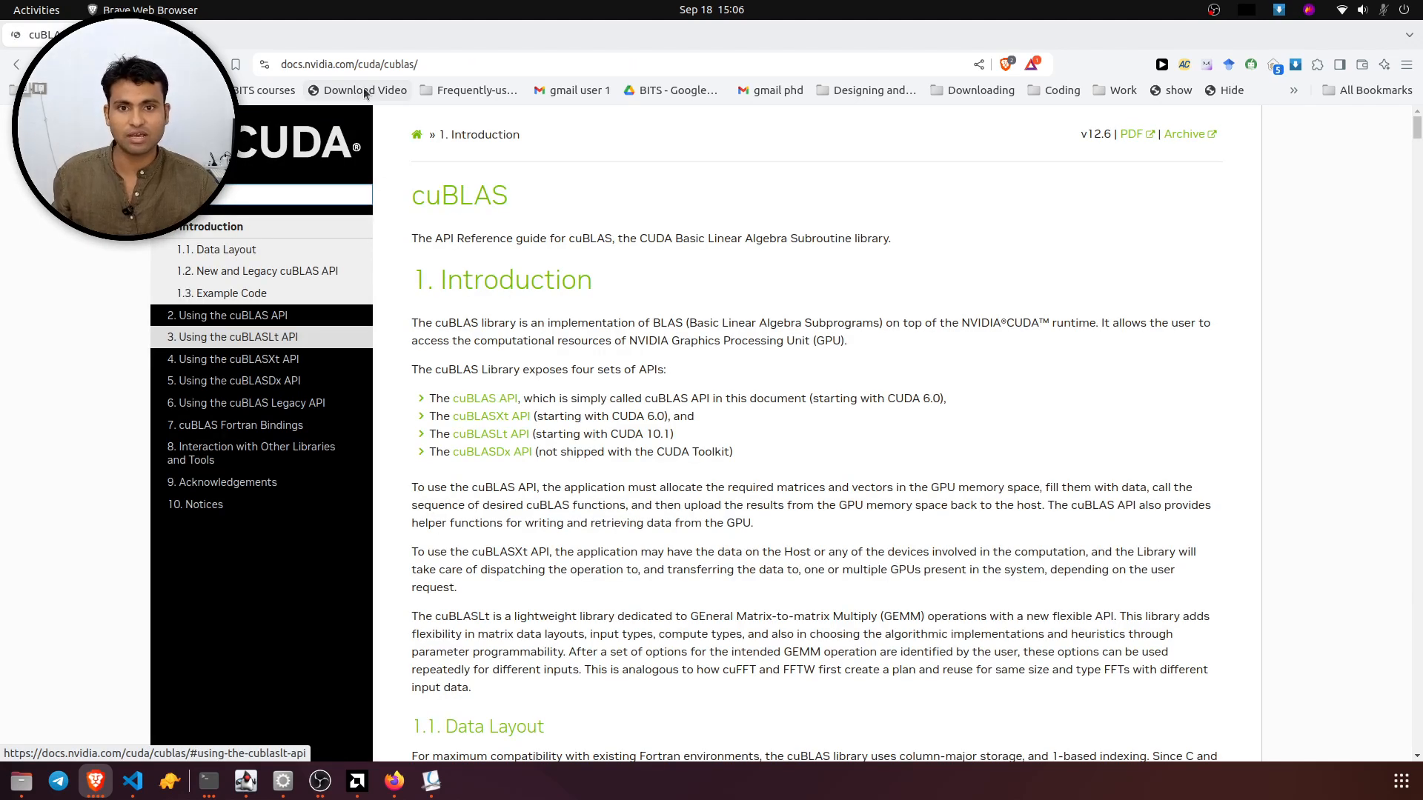
- Shorten the cuBLAS address to docs.nvidia.com/cuda/ and look through the CUDA Toolkit Documentation contents
drag(383, 65, 418, 64)
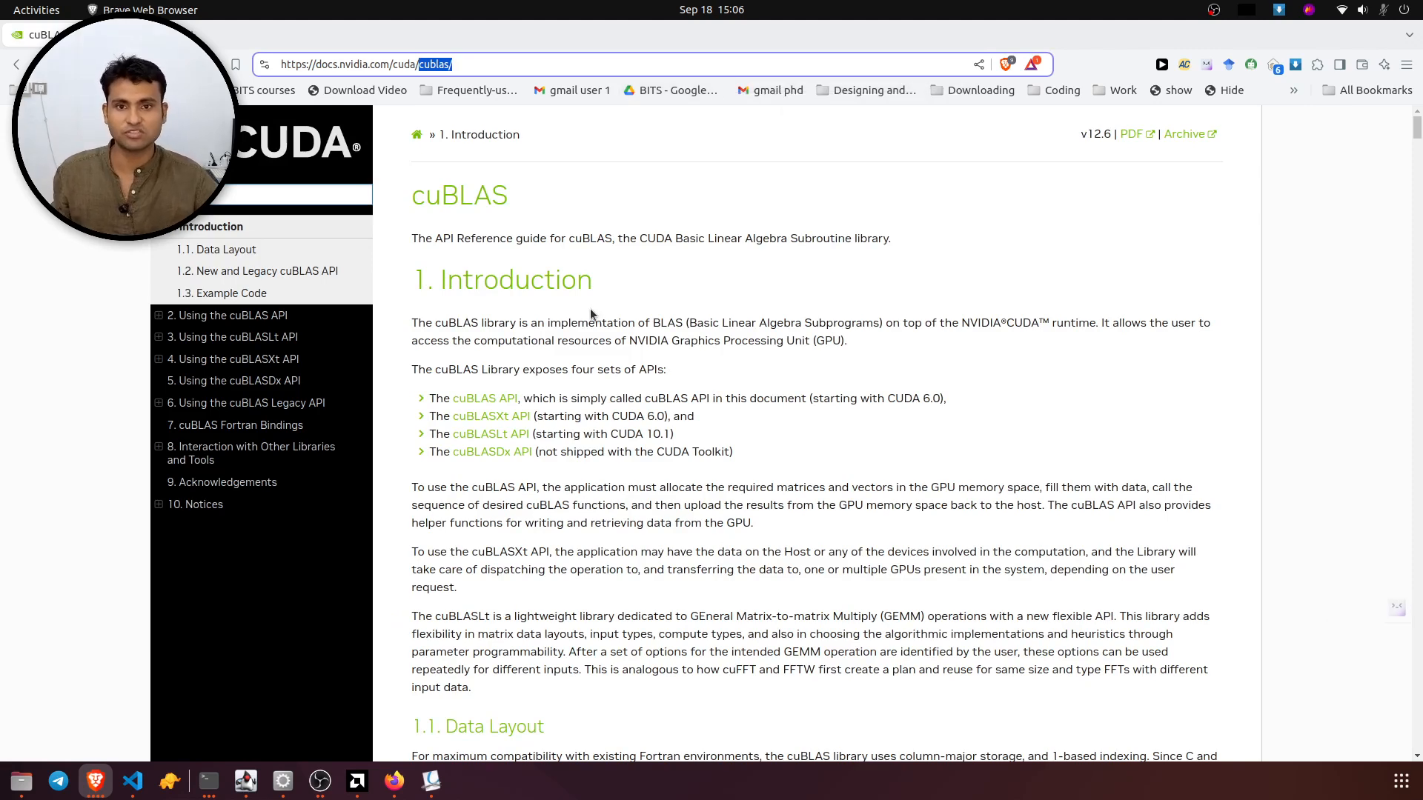
text(')
key(Return)
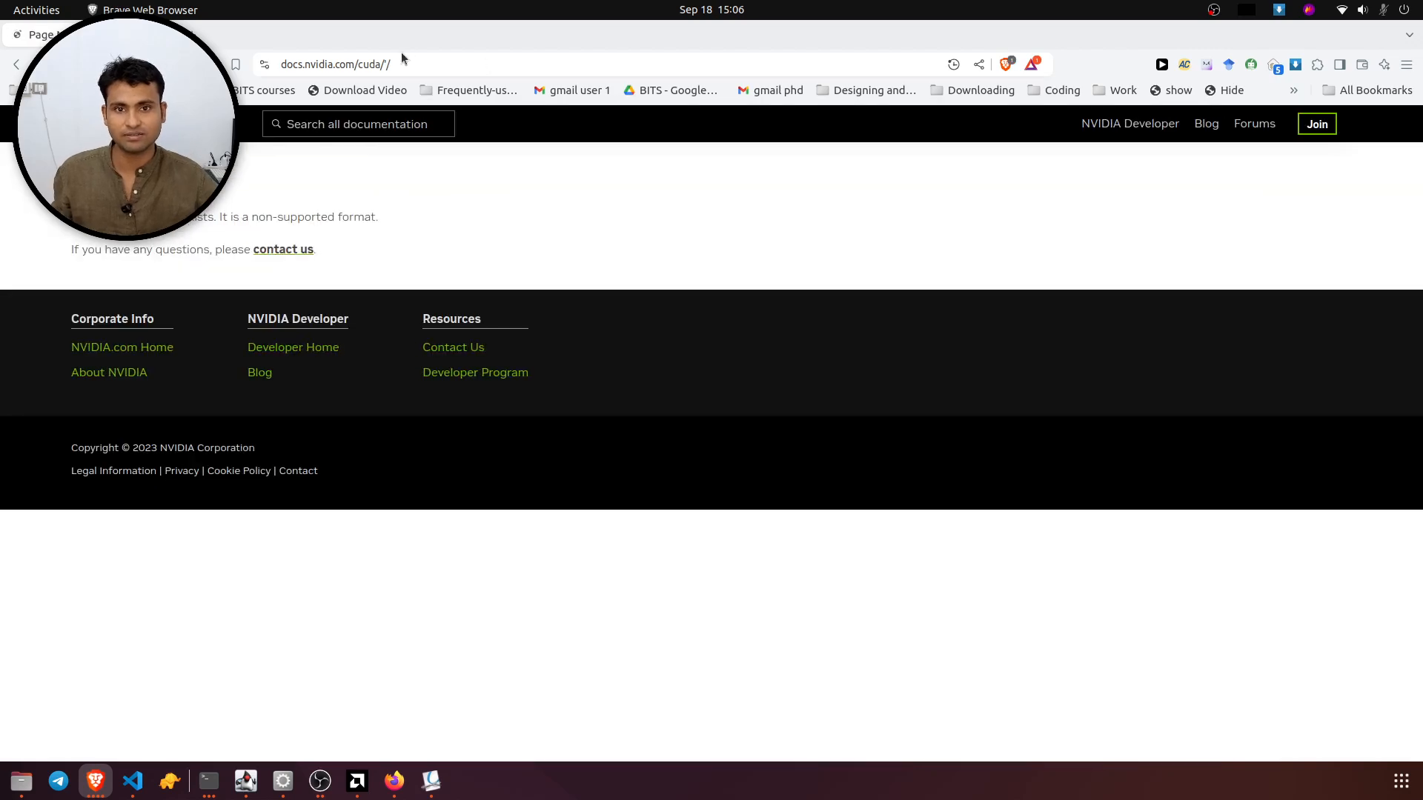
click(383, 64)
key(BackSpace)
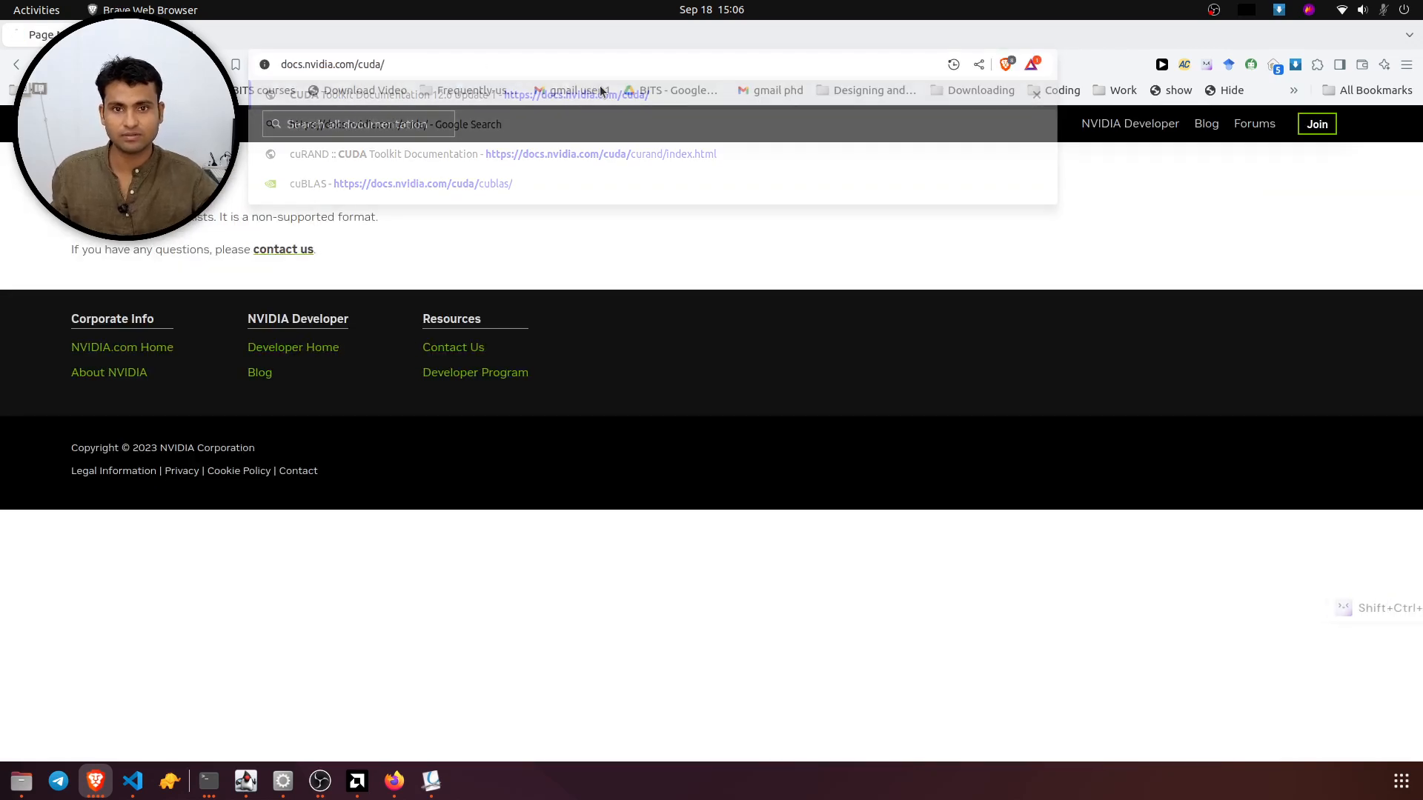
key(Return)
scroll(363, 561, down, 3)
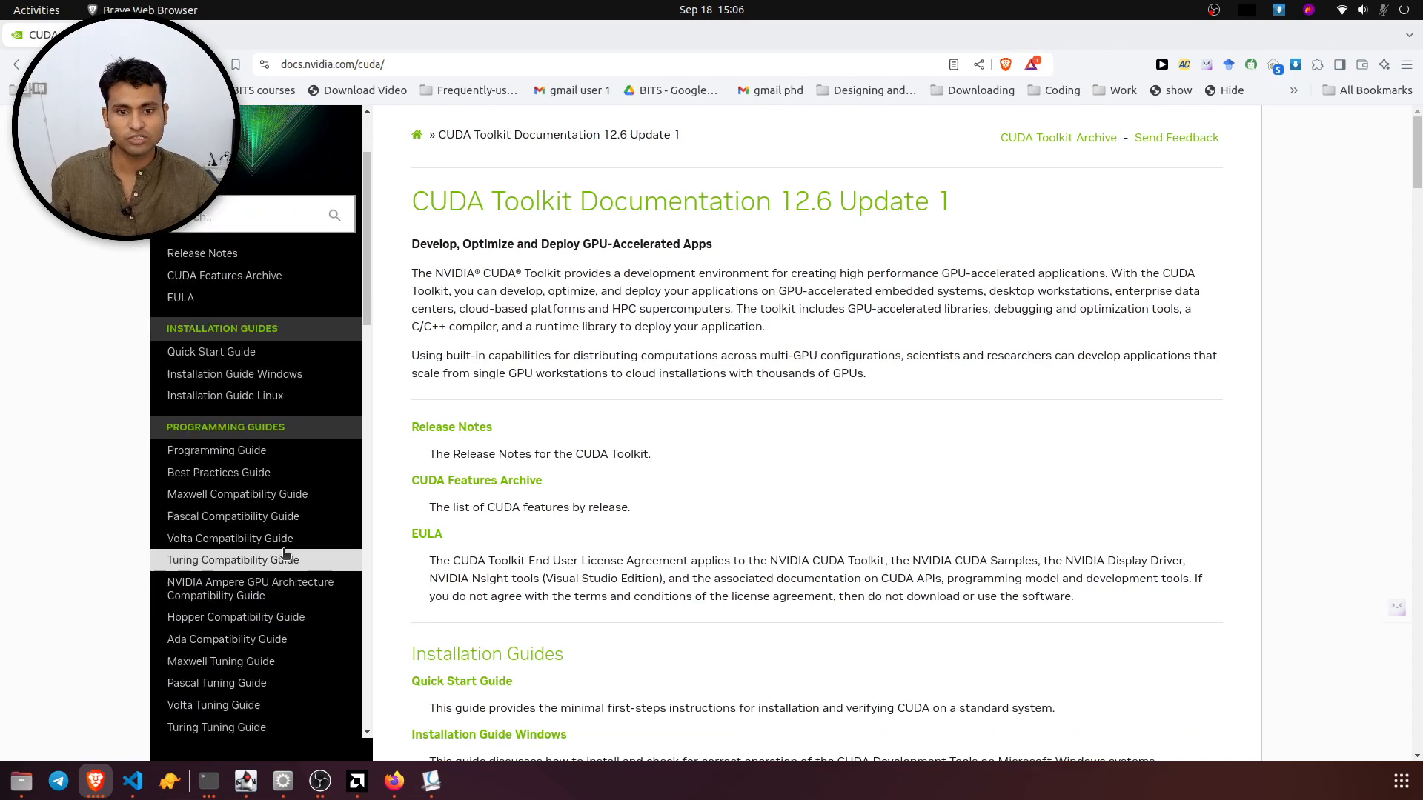
- Open the docs.nvidia.com home page and look over its Most Popular documentation section
drag(353, 65, 483, 86)
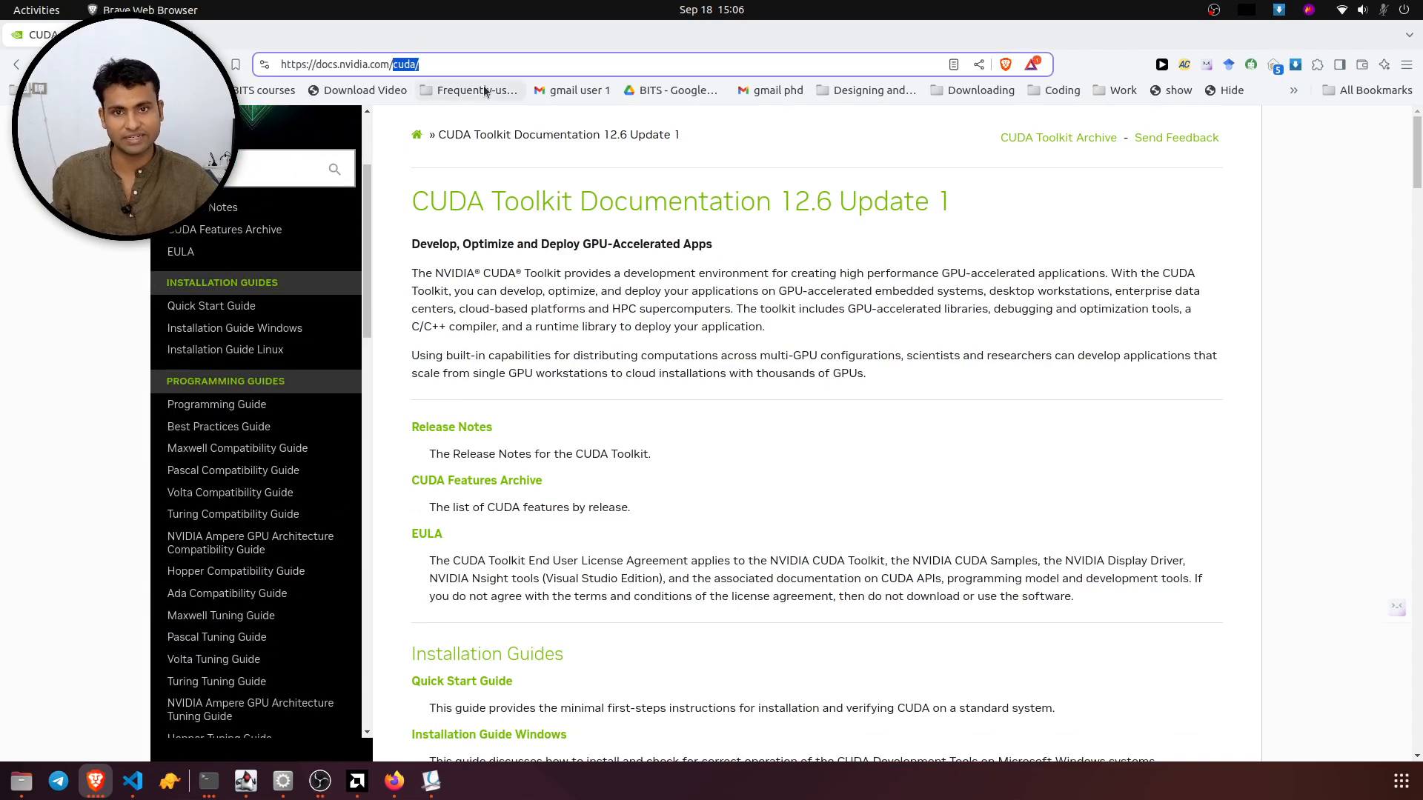
key(BackSpace)
key(Return)
scroll(324, 453, down, 7)
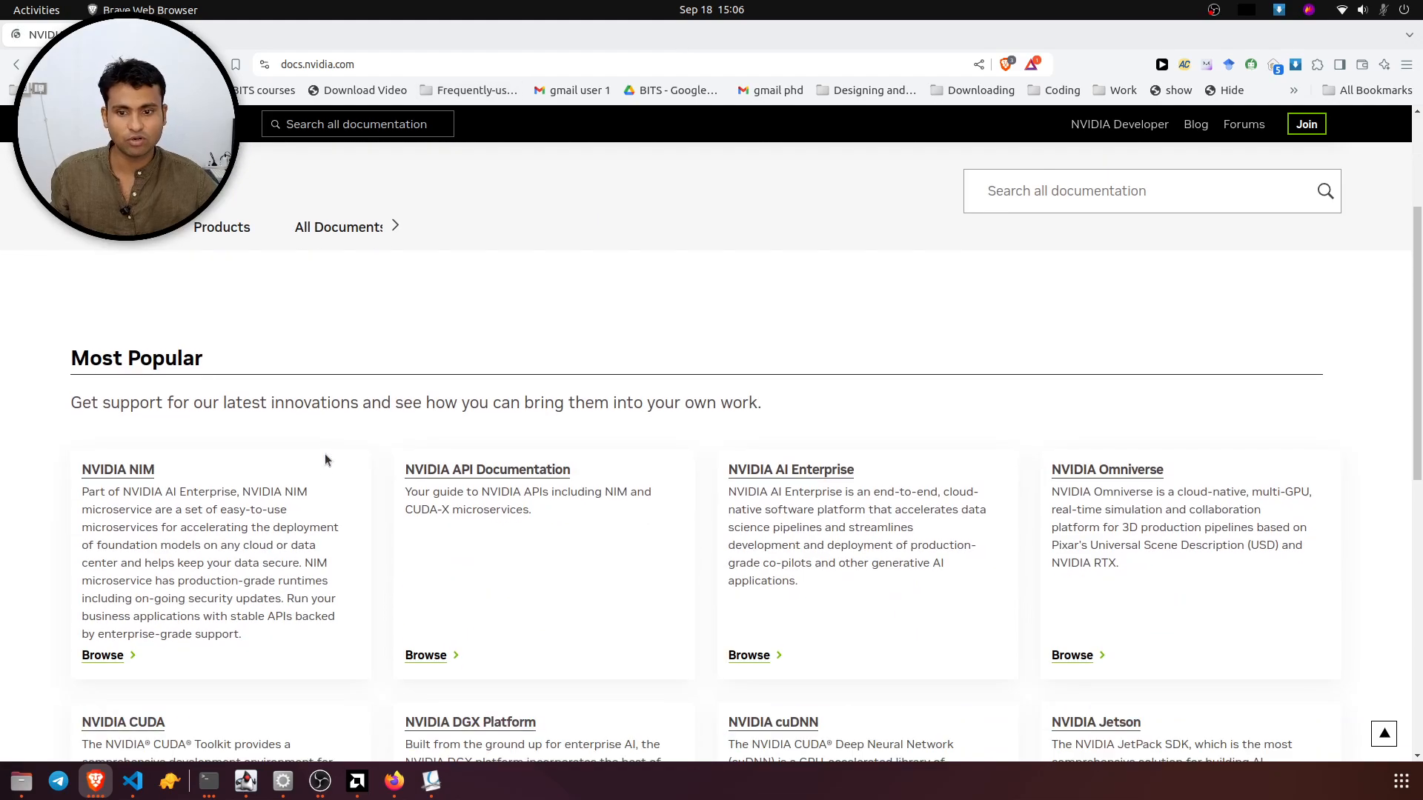
- Open the NVIDIA CUDA documentation from the Most Popular section and look through its CUDA Math Libraries listing
scroll(391, 469, down, 3)
scroll(314, 413, up, 3)
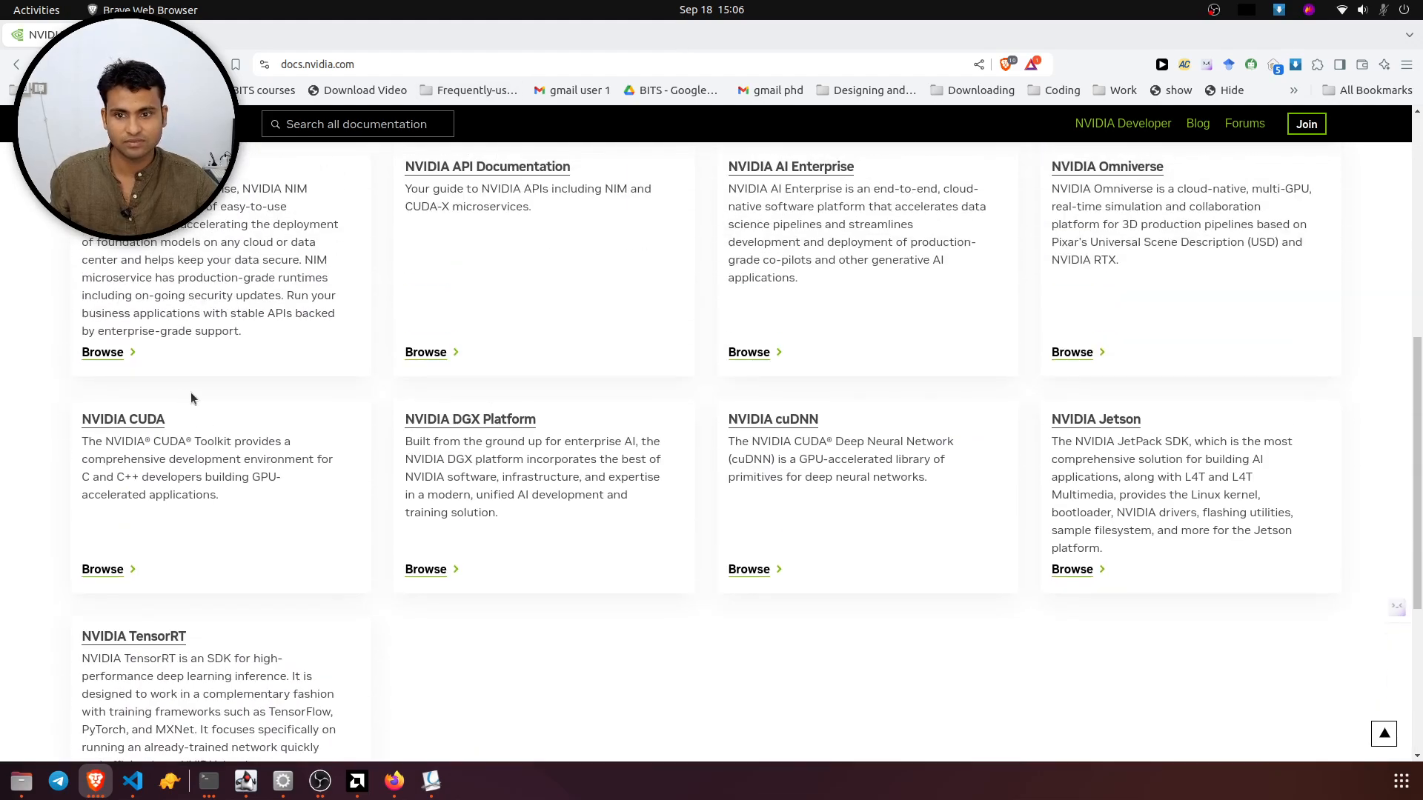
click(142, 421)
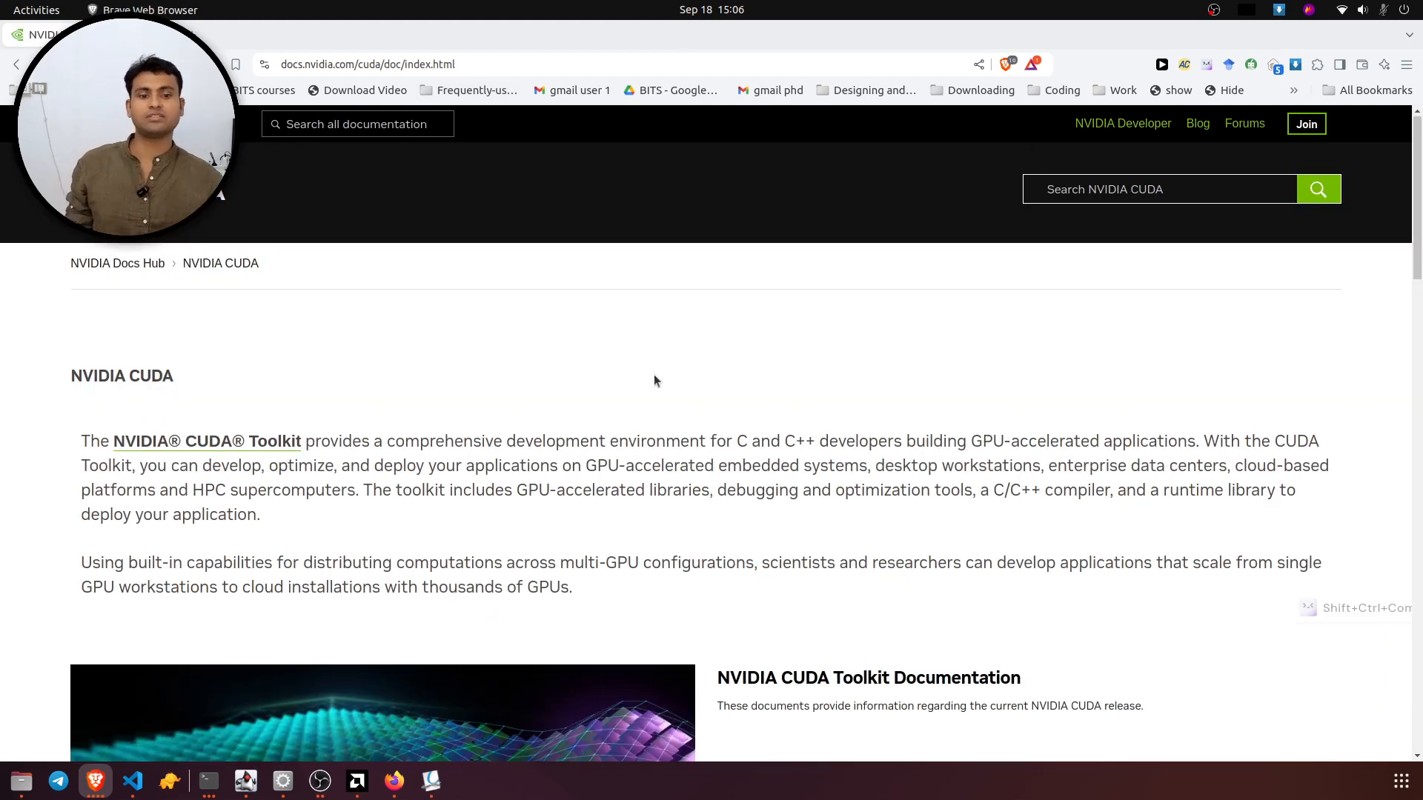
scroll(645, 367, down, 2)
scroll(600, 384, down, 7)
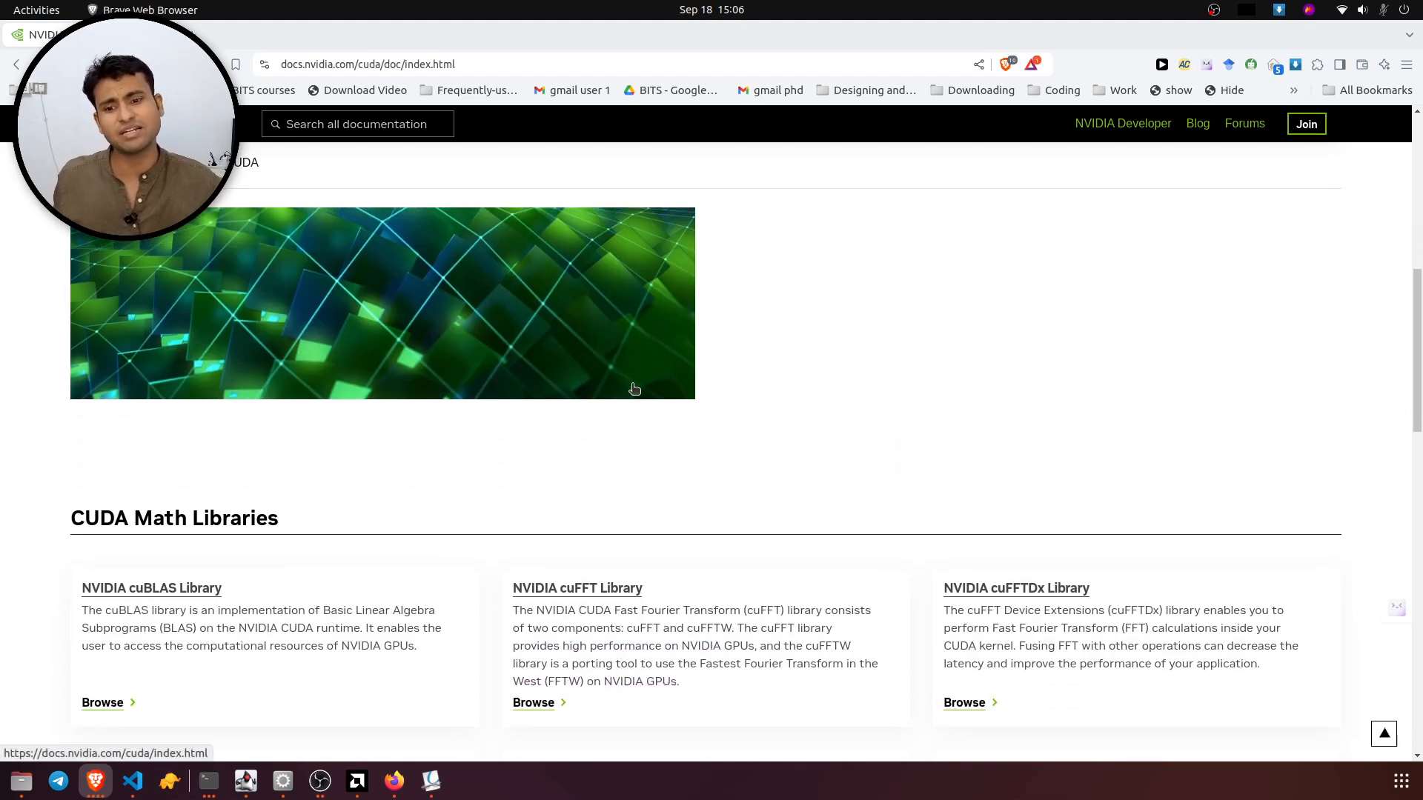
scroll(154, 534, down, 1)
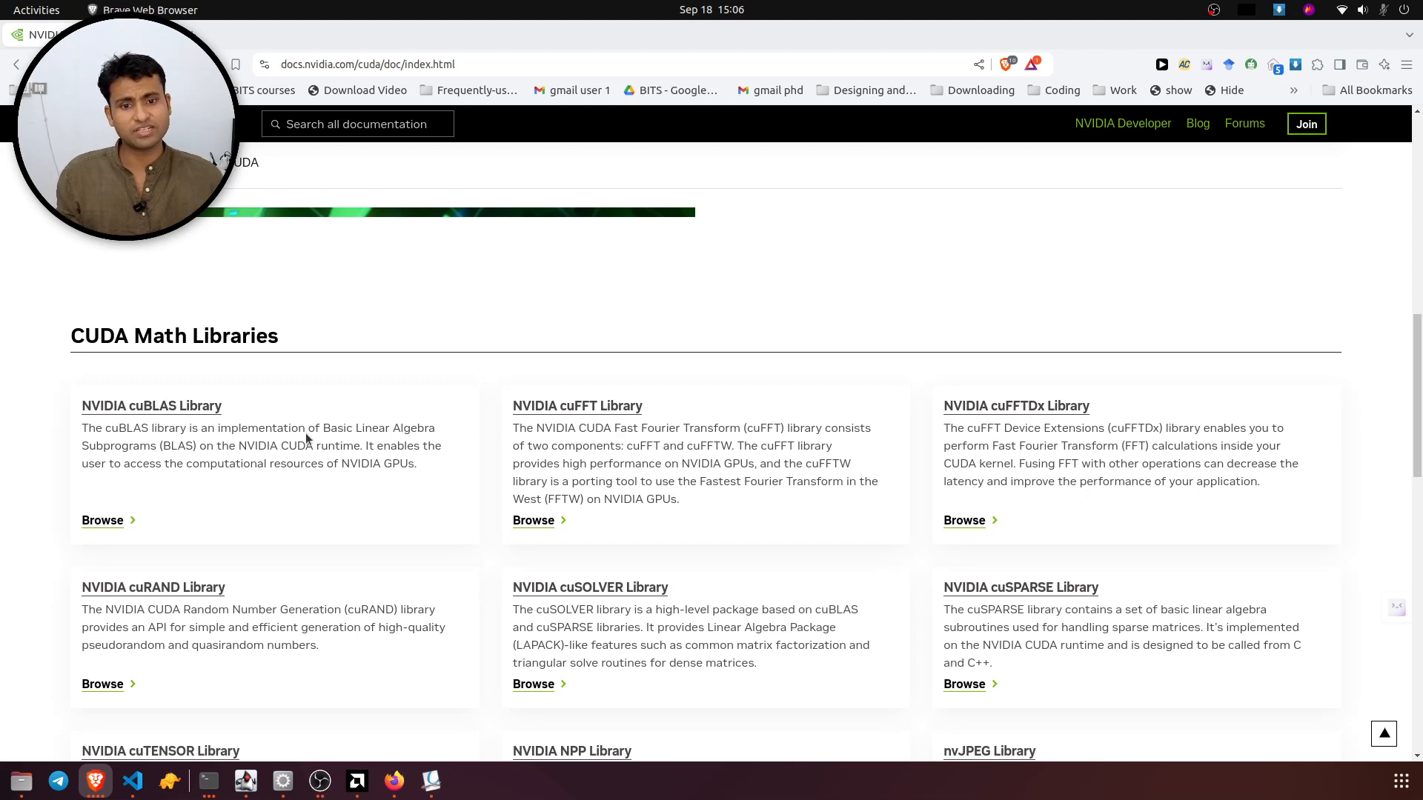
scroll(519, 400, down, 2)
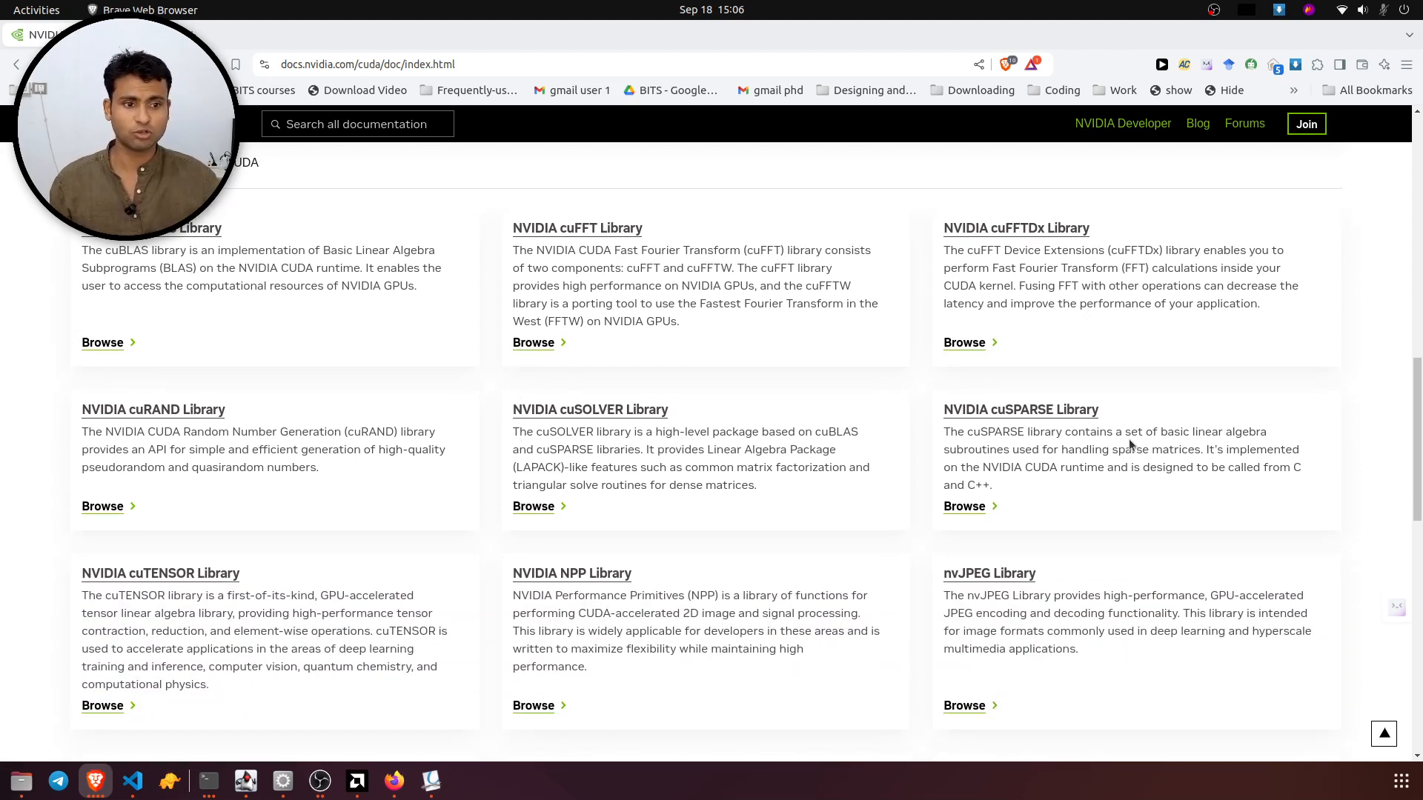
scroll(1017, 512, down, 2)
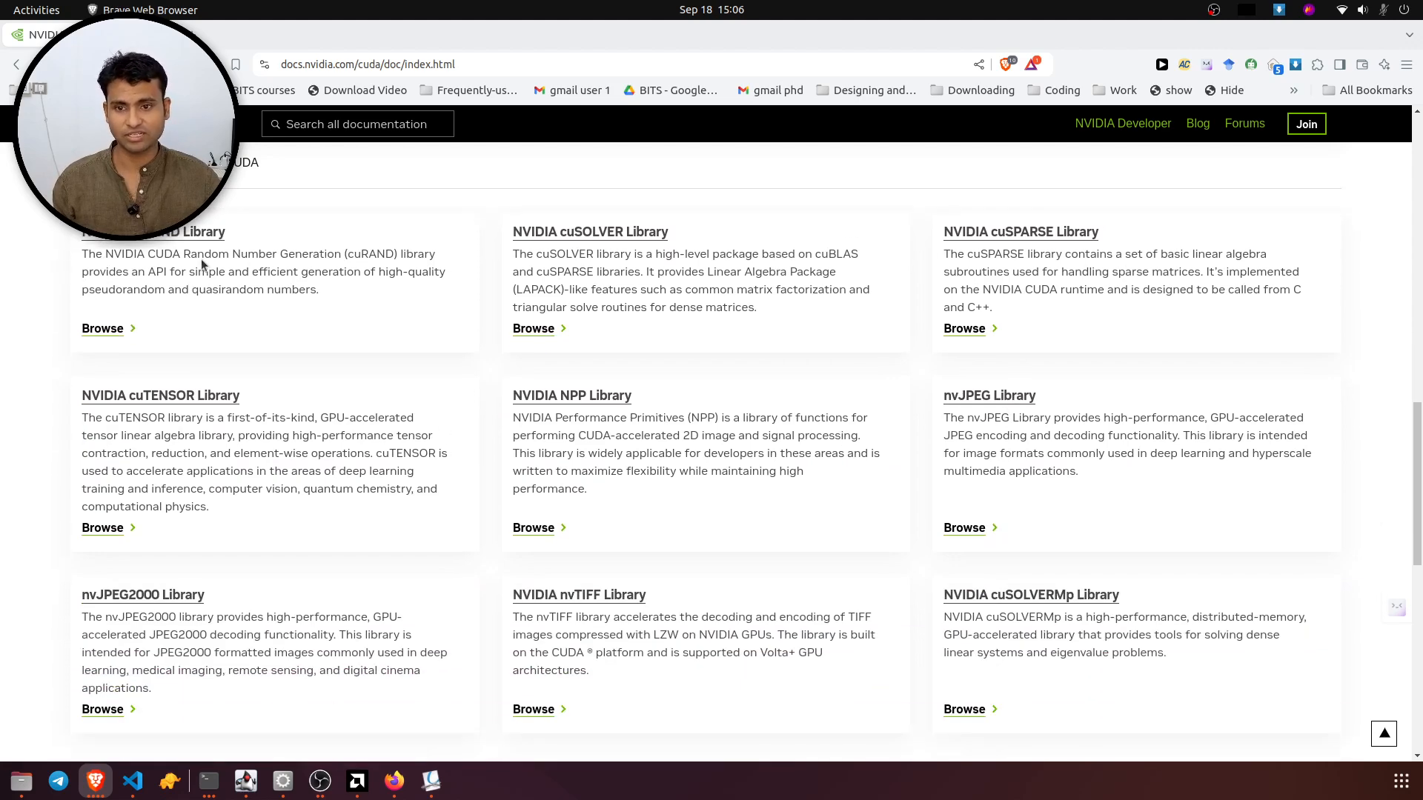
- Return to AMD's Vitis Libraries page, look through the listed libraries and open the Vitis Vision Library page
key(alt+Tab)
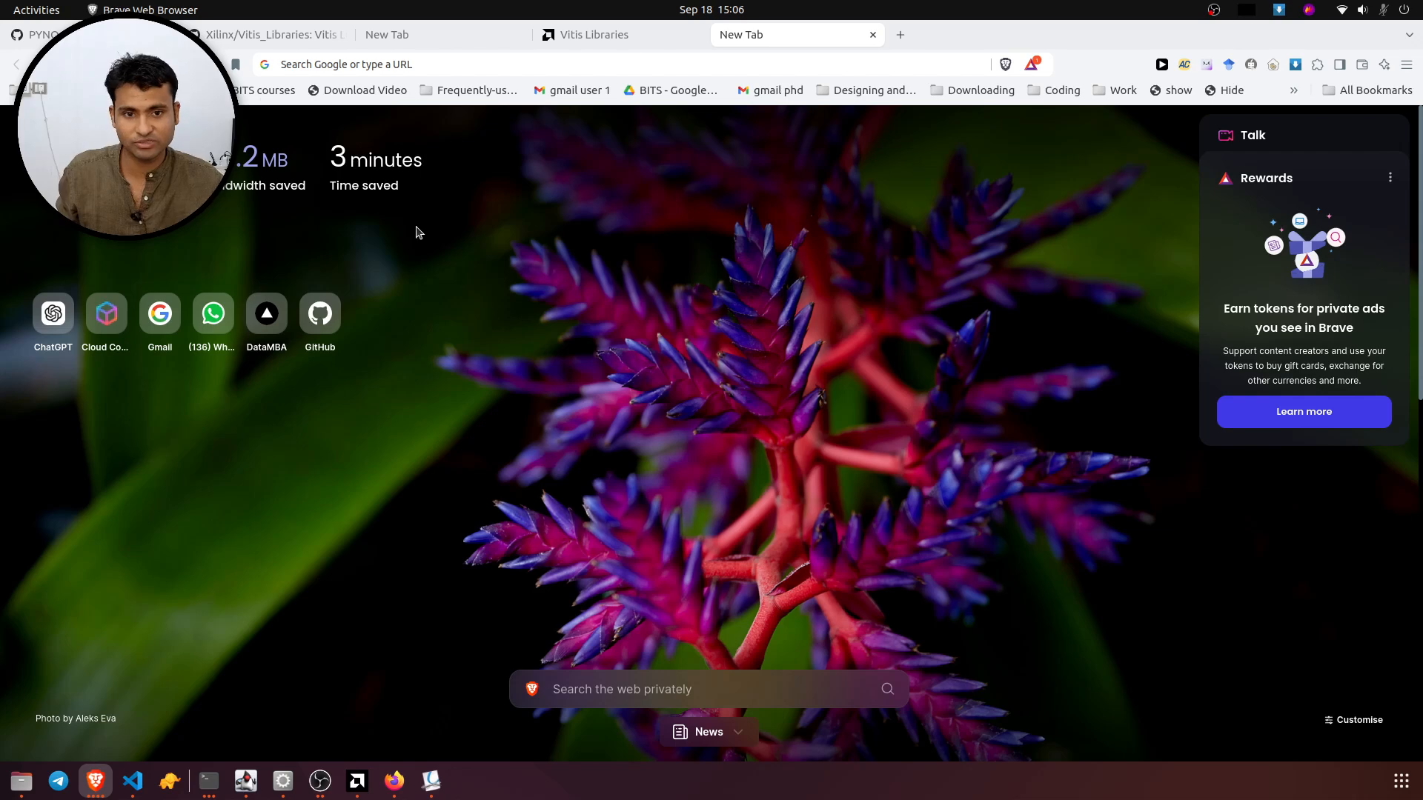
click(600, 37)
click(95, 398)
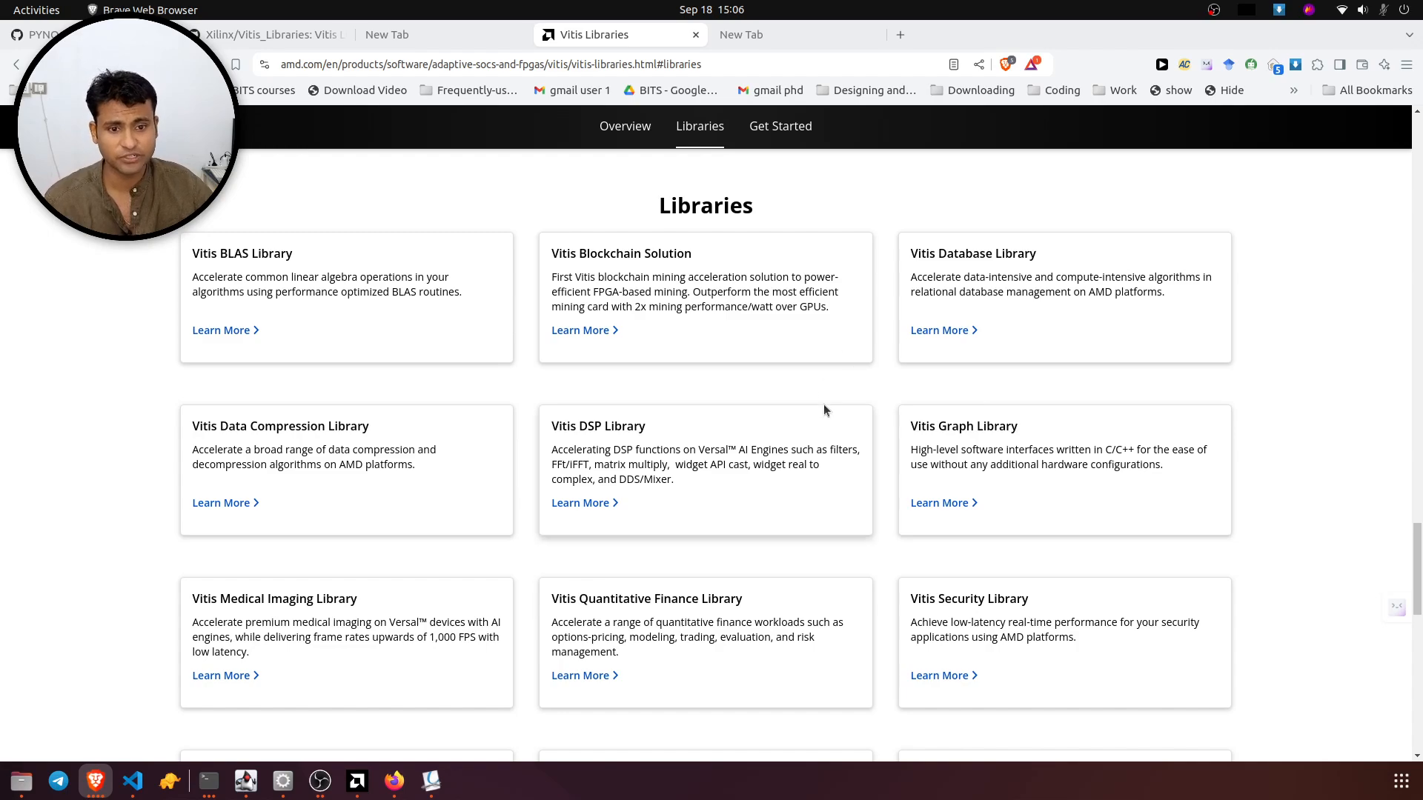
scroll(532, 500, down, 3)
scroll(531, 500, down, 3)
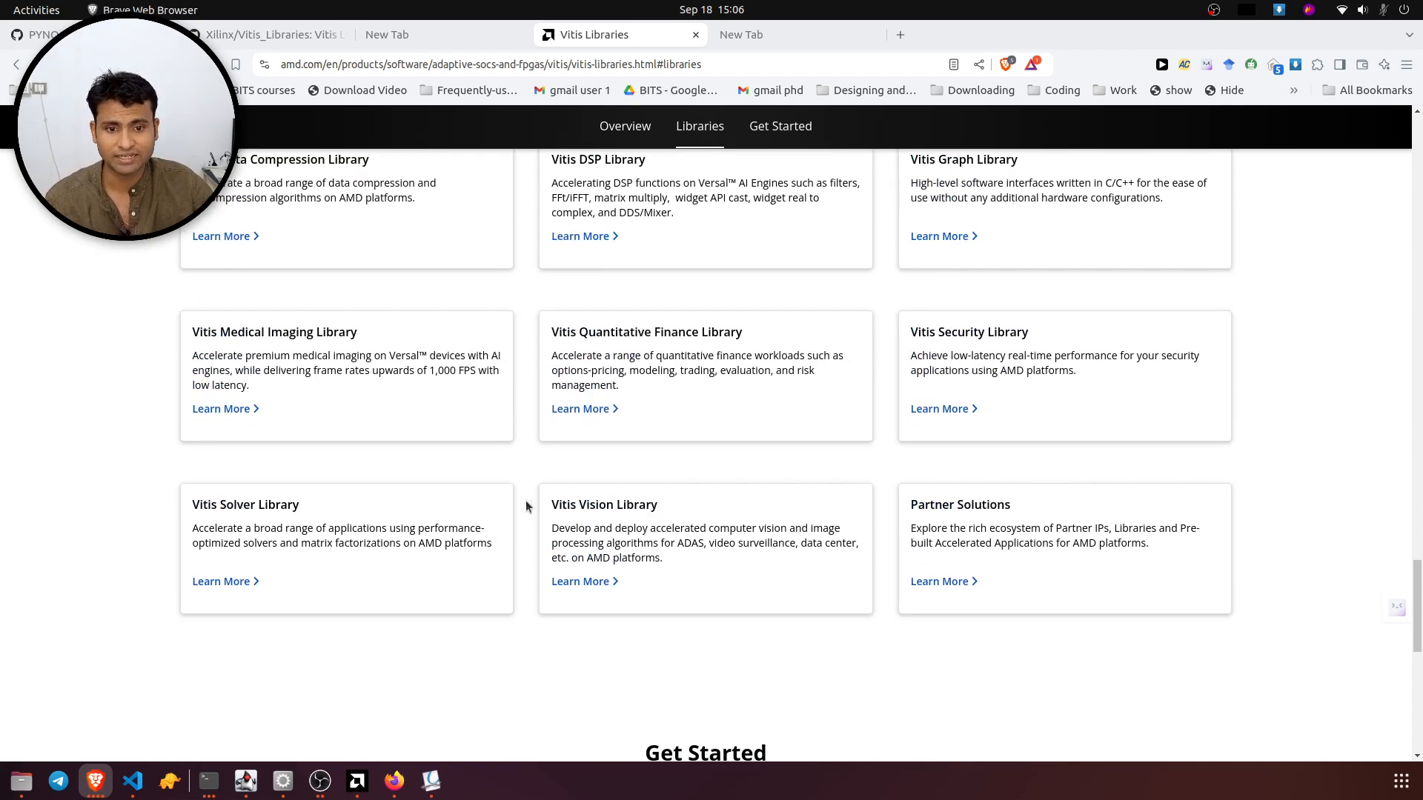
click(597, 507)
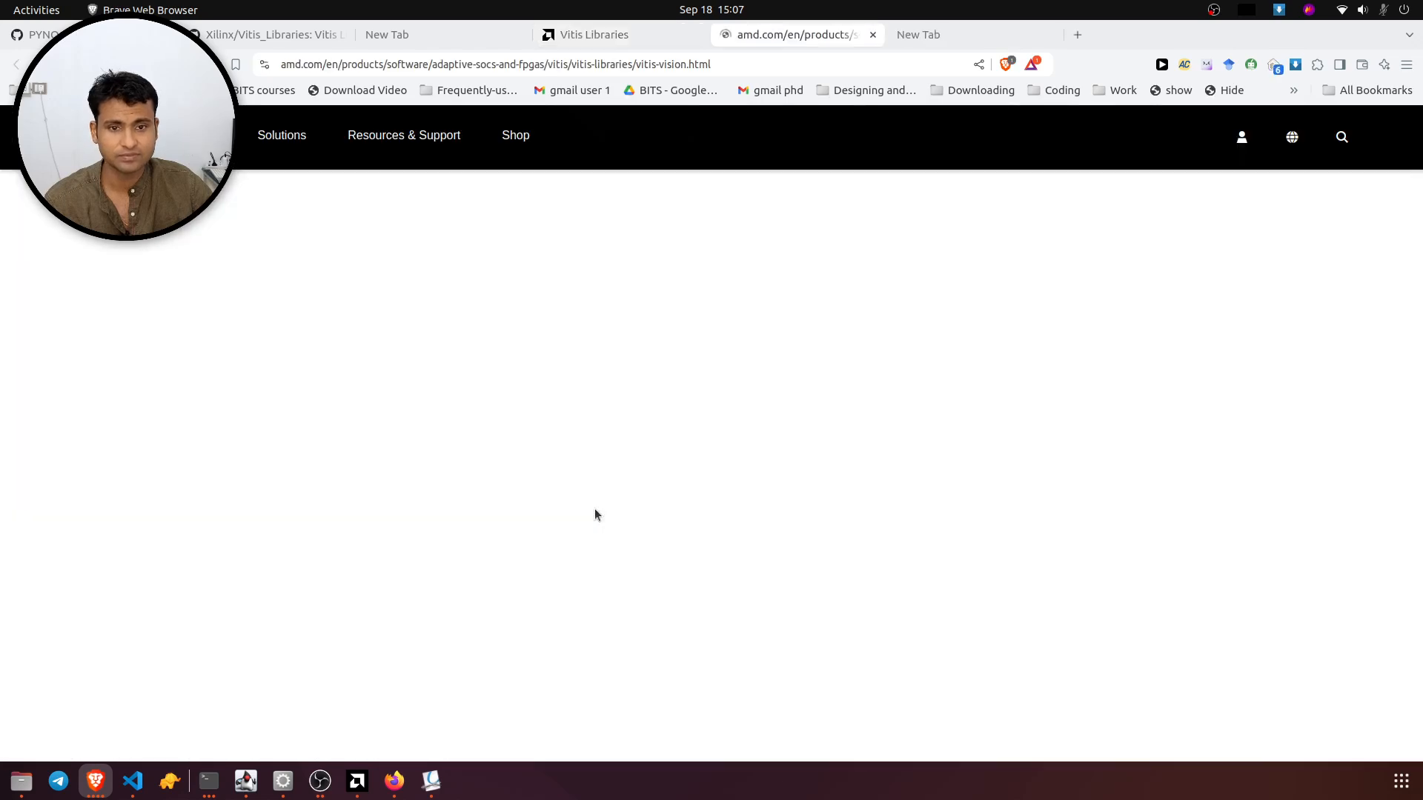
- Read the Vitis Vision Library overview, from Vision Processing from Edge to Cloud to the Reduce System Complexity and Renew Hardware Design sections
scroll(573, 506, down, 2)
scroll(572, 506, down, 1)
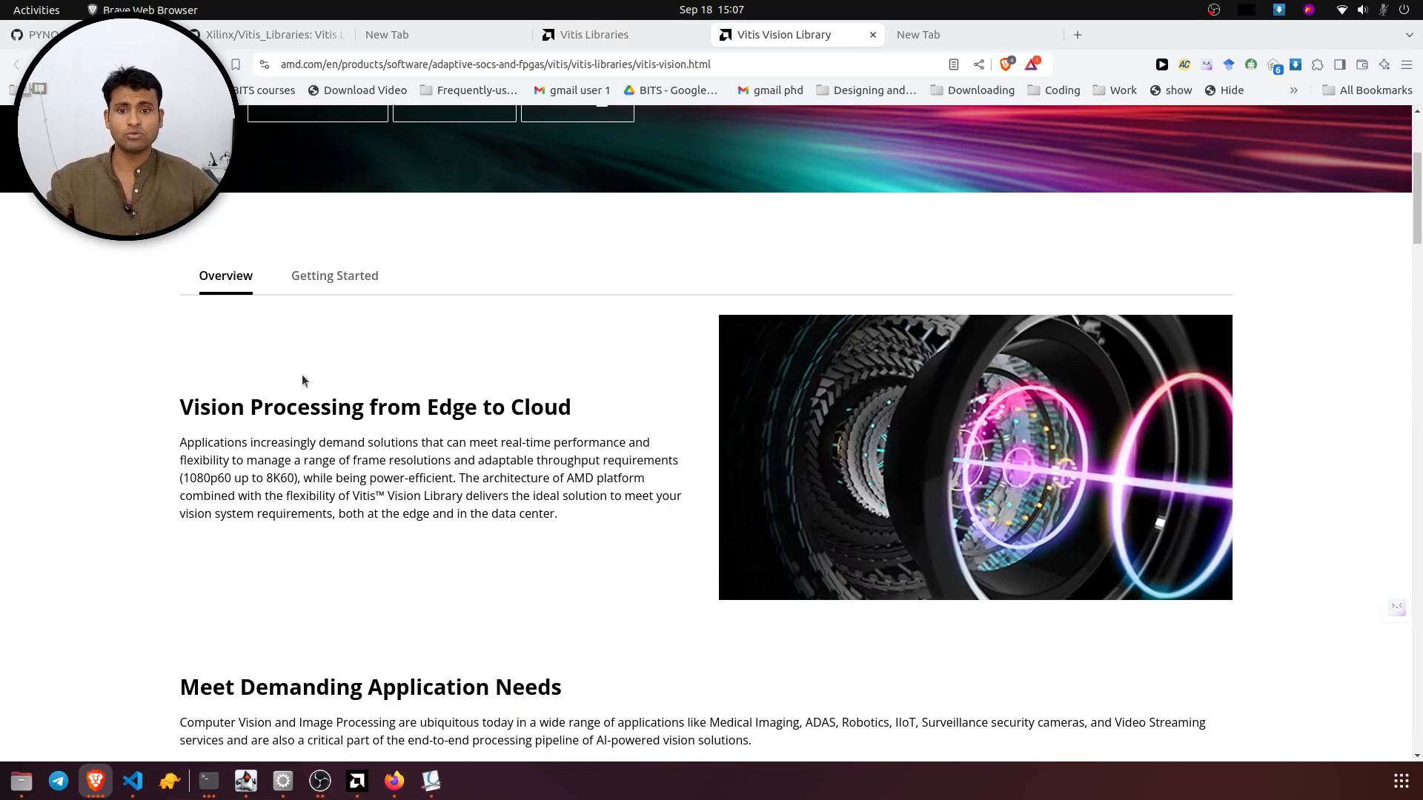
scroll(300, 380, down, 1)
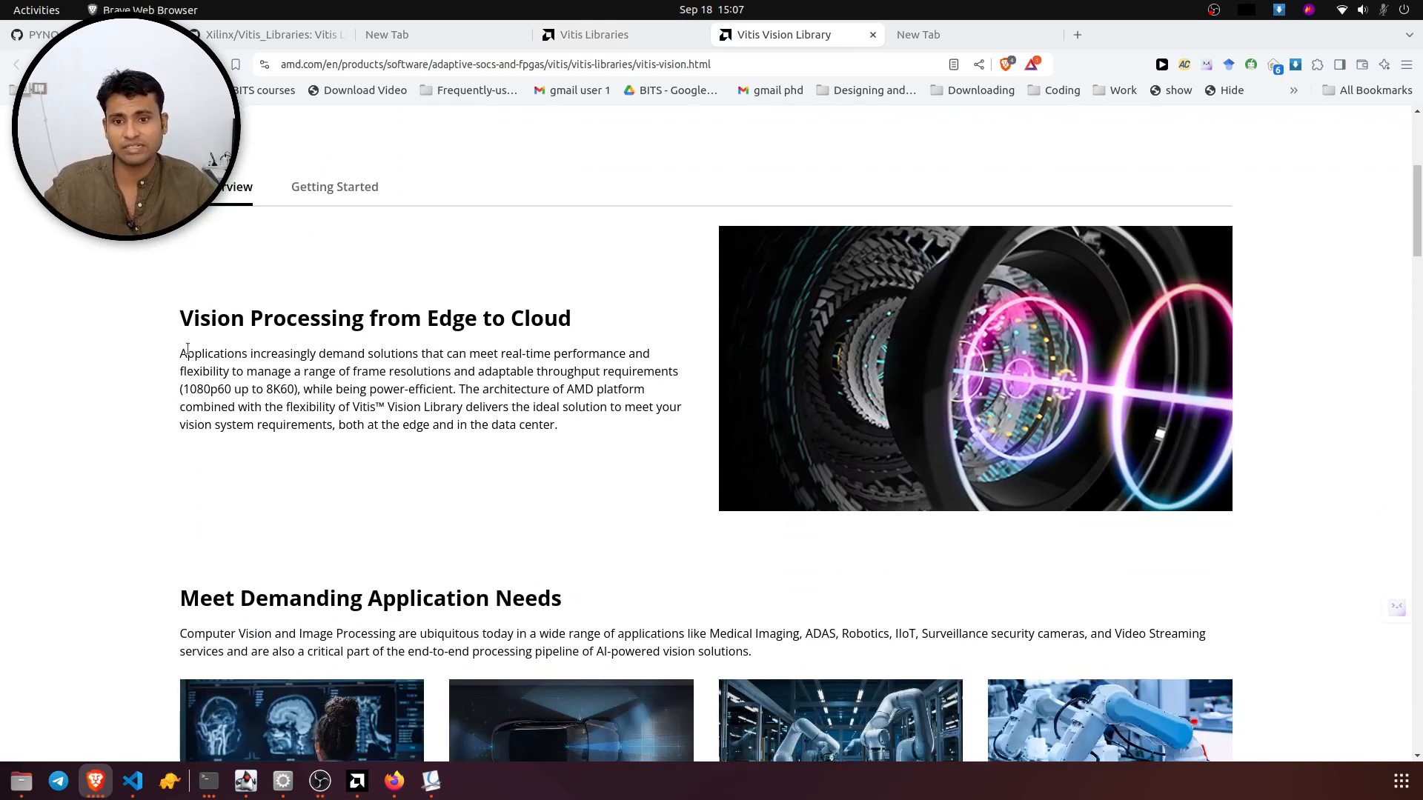
drag(188, 348, 507, 419)
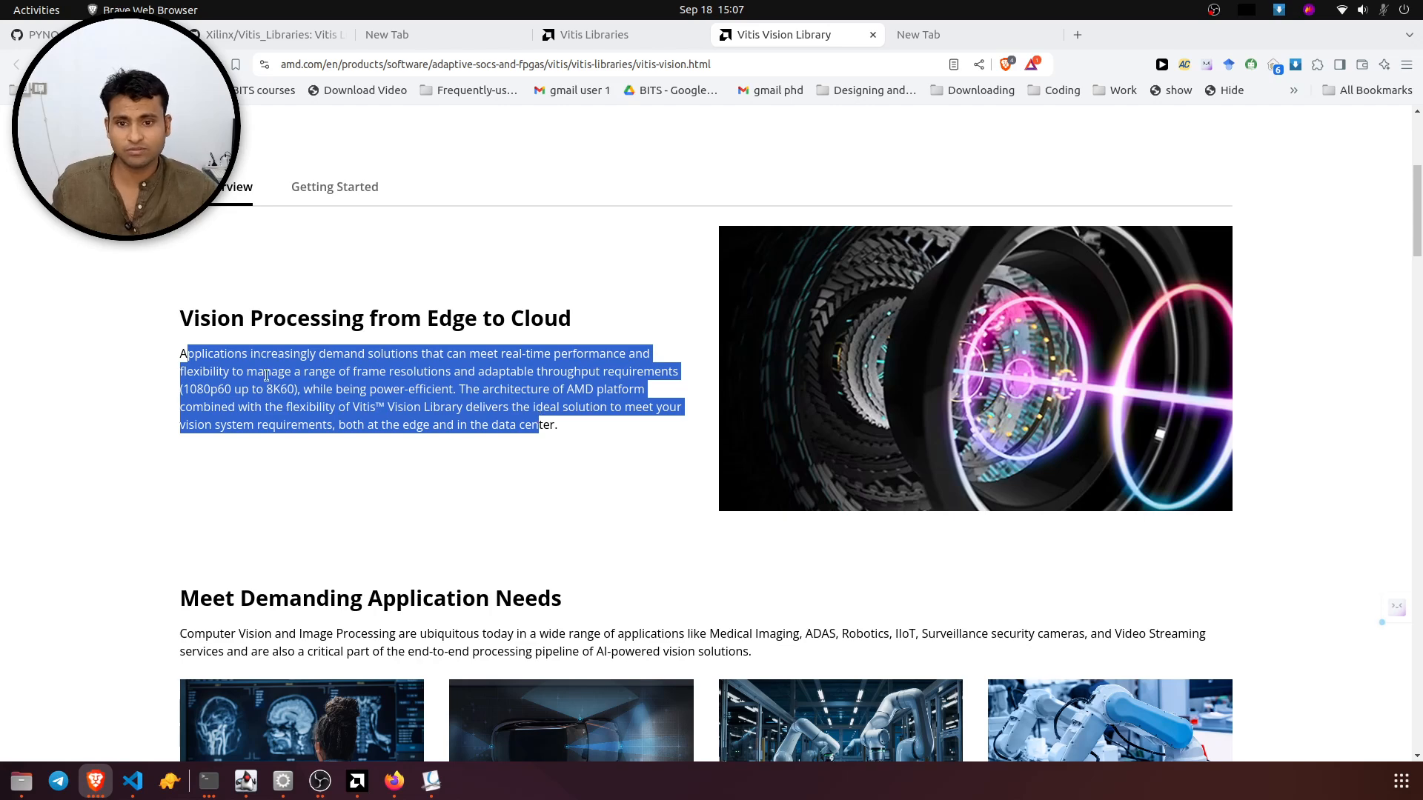
triple_click(331, 325)
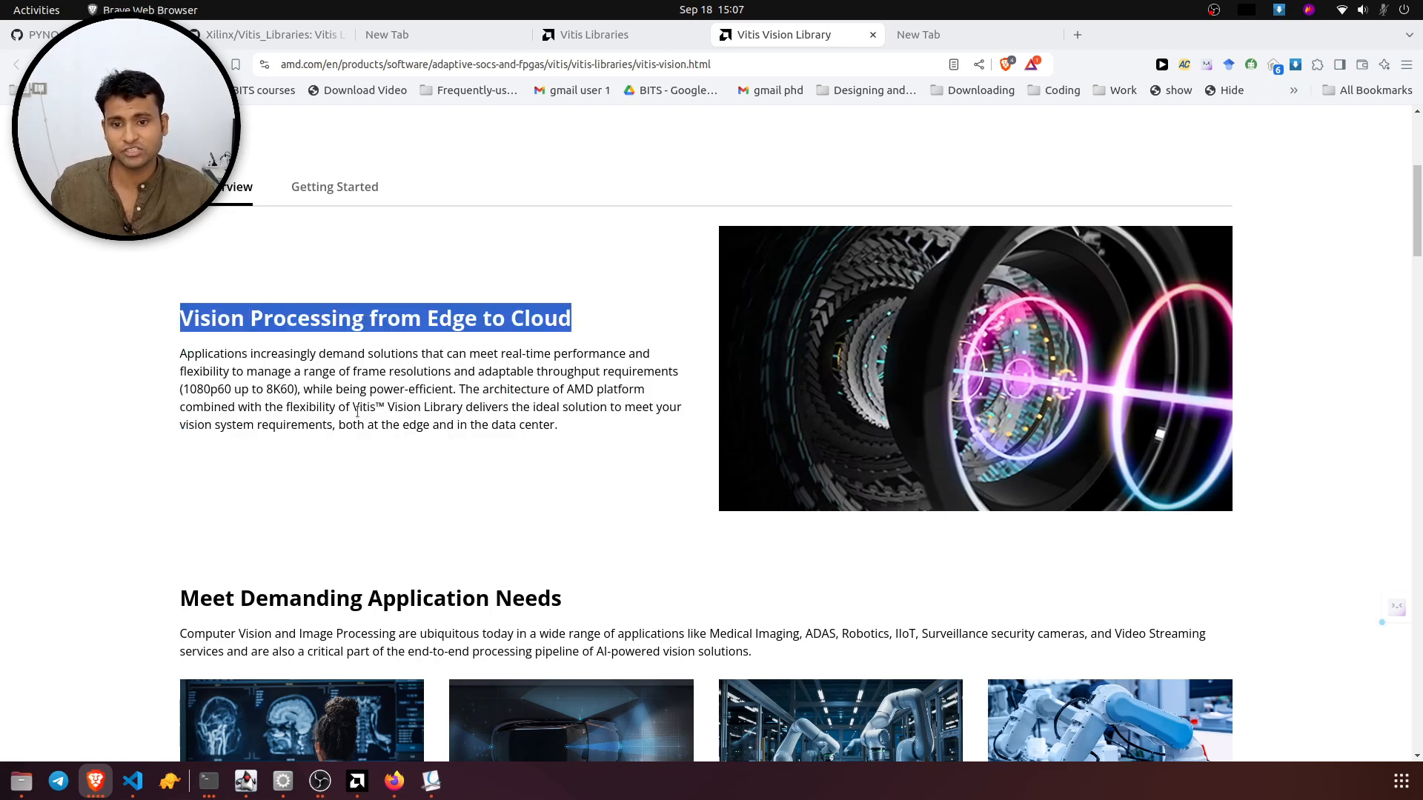
scroll(357, 412, down, 1)
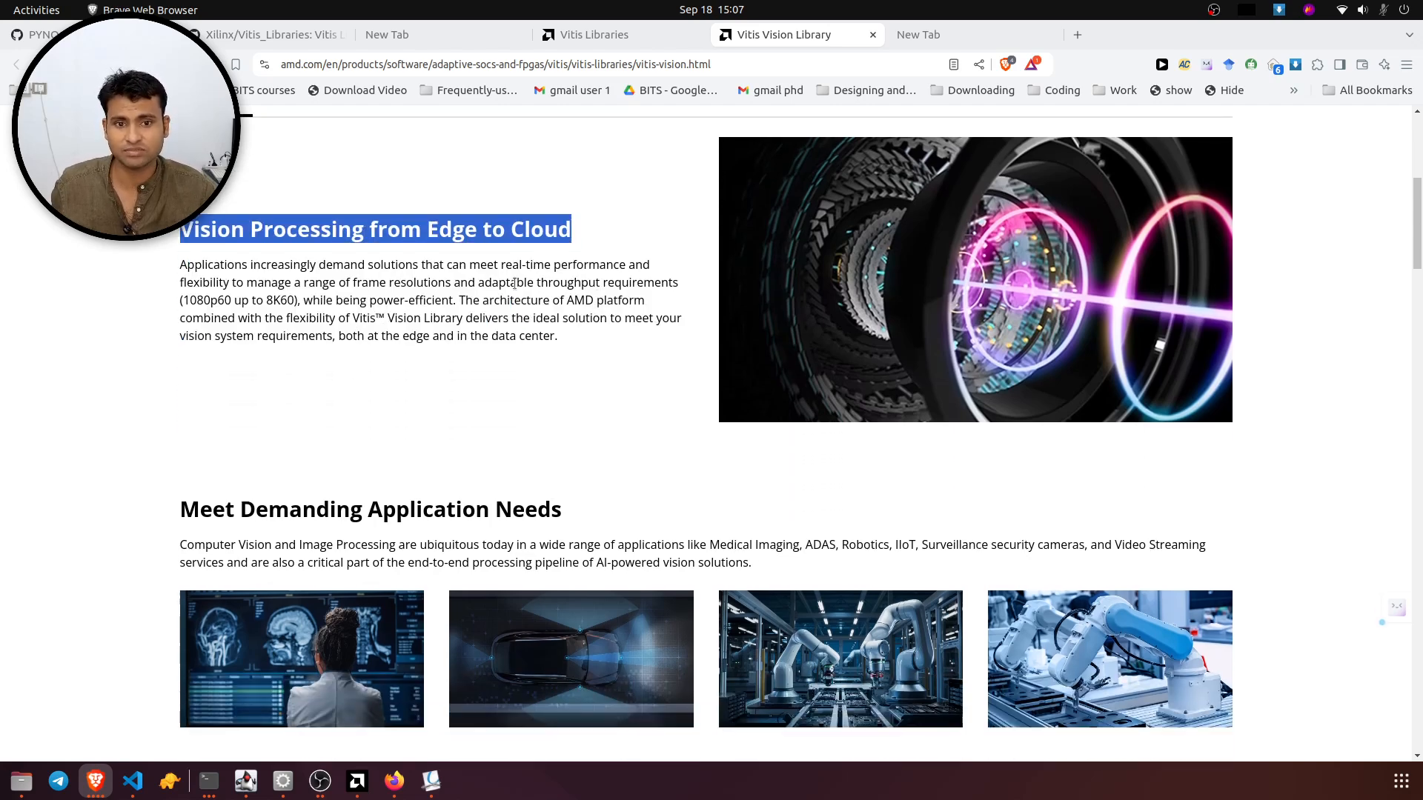
drag(516, 283, 633, 304)
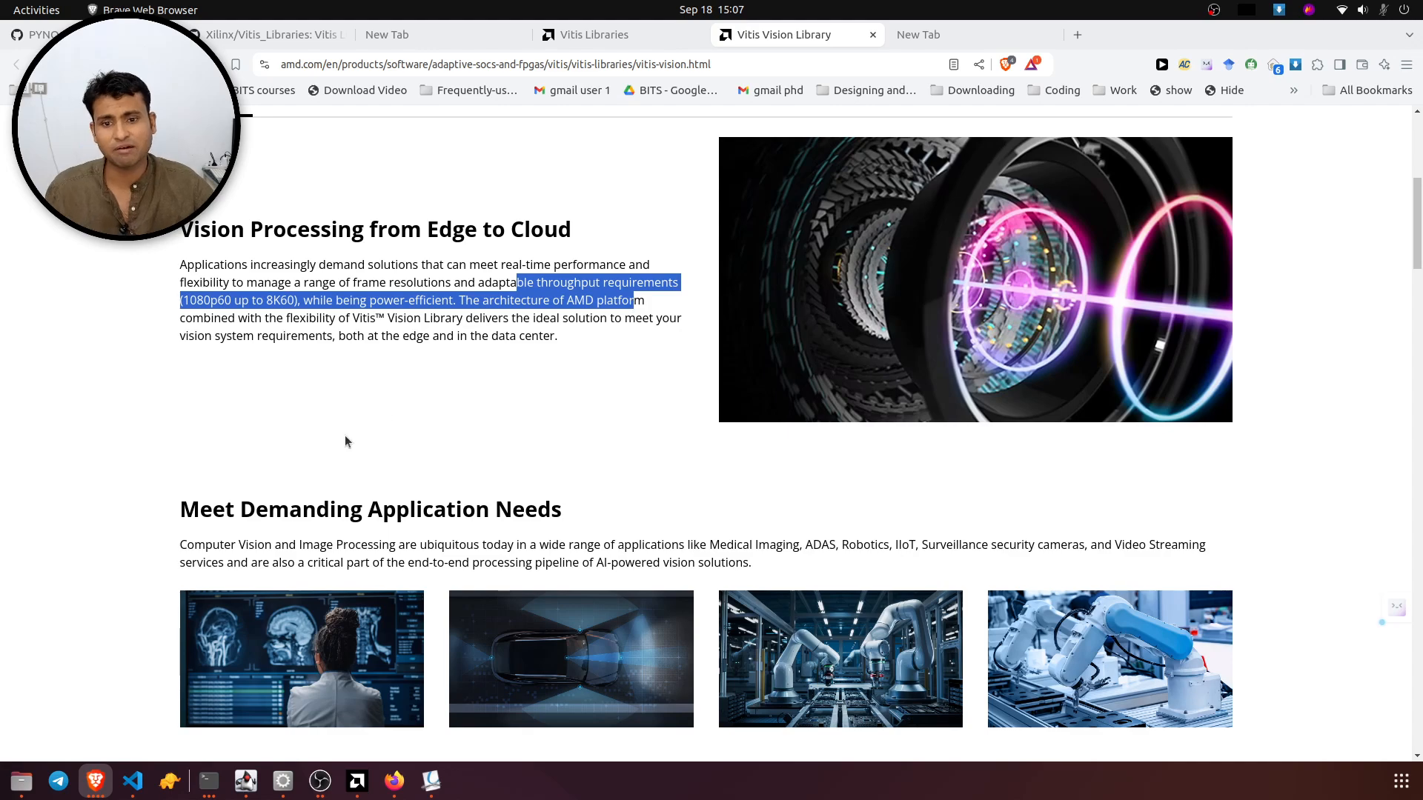
scroll(345, 442, down, 8)
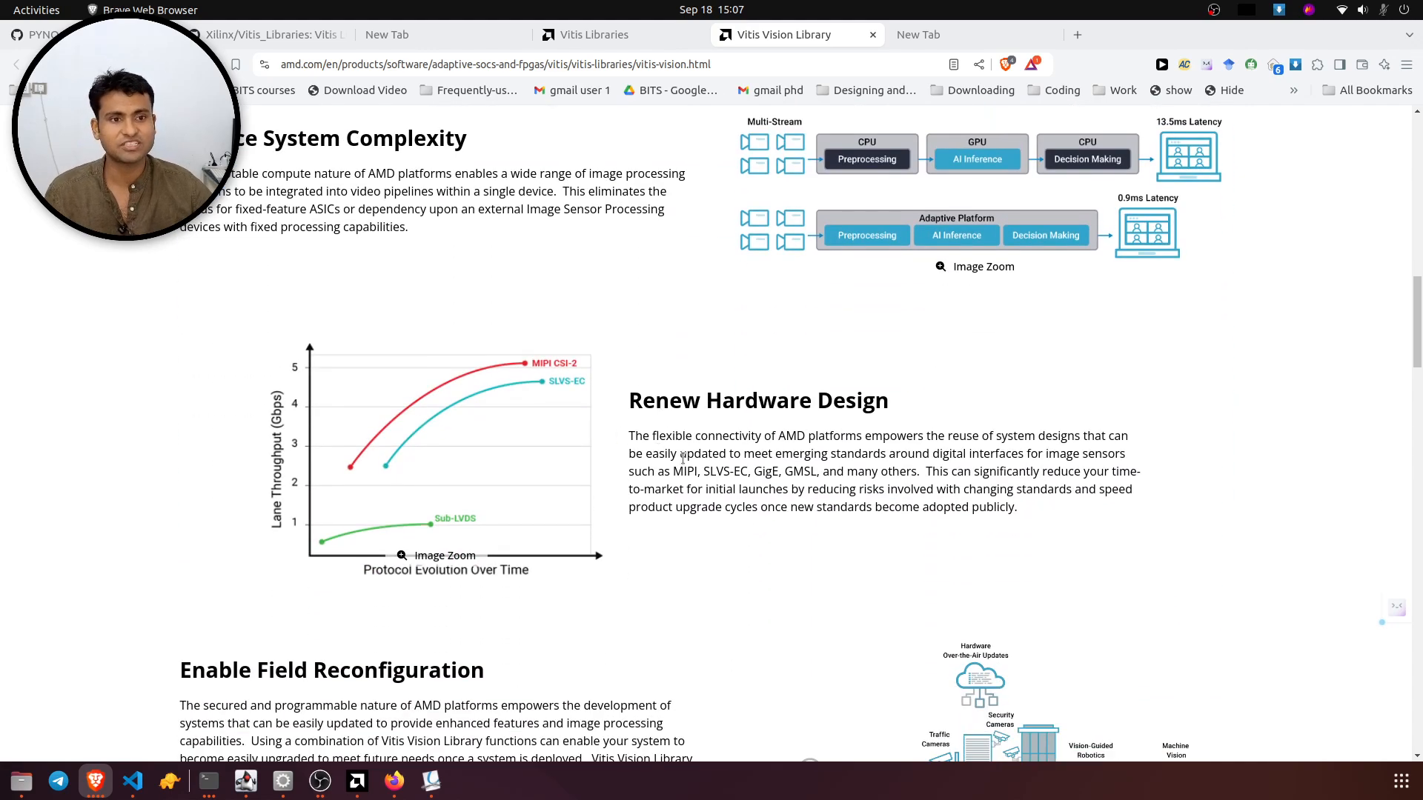
scroll(682, 458, up, 2)
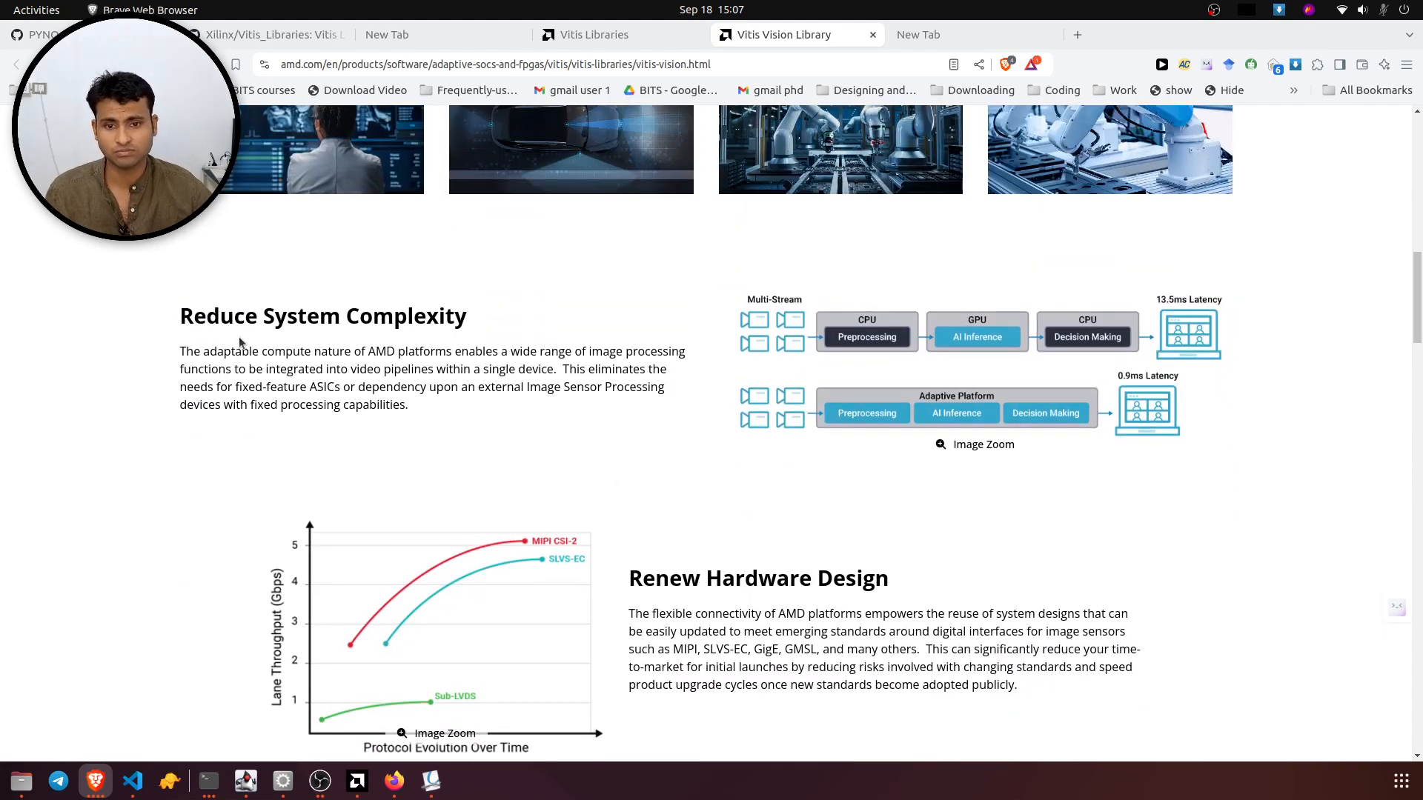